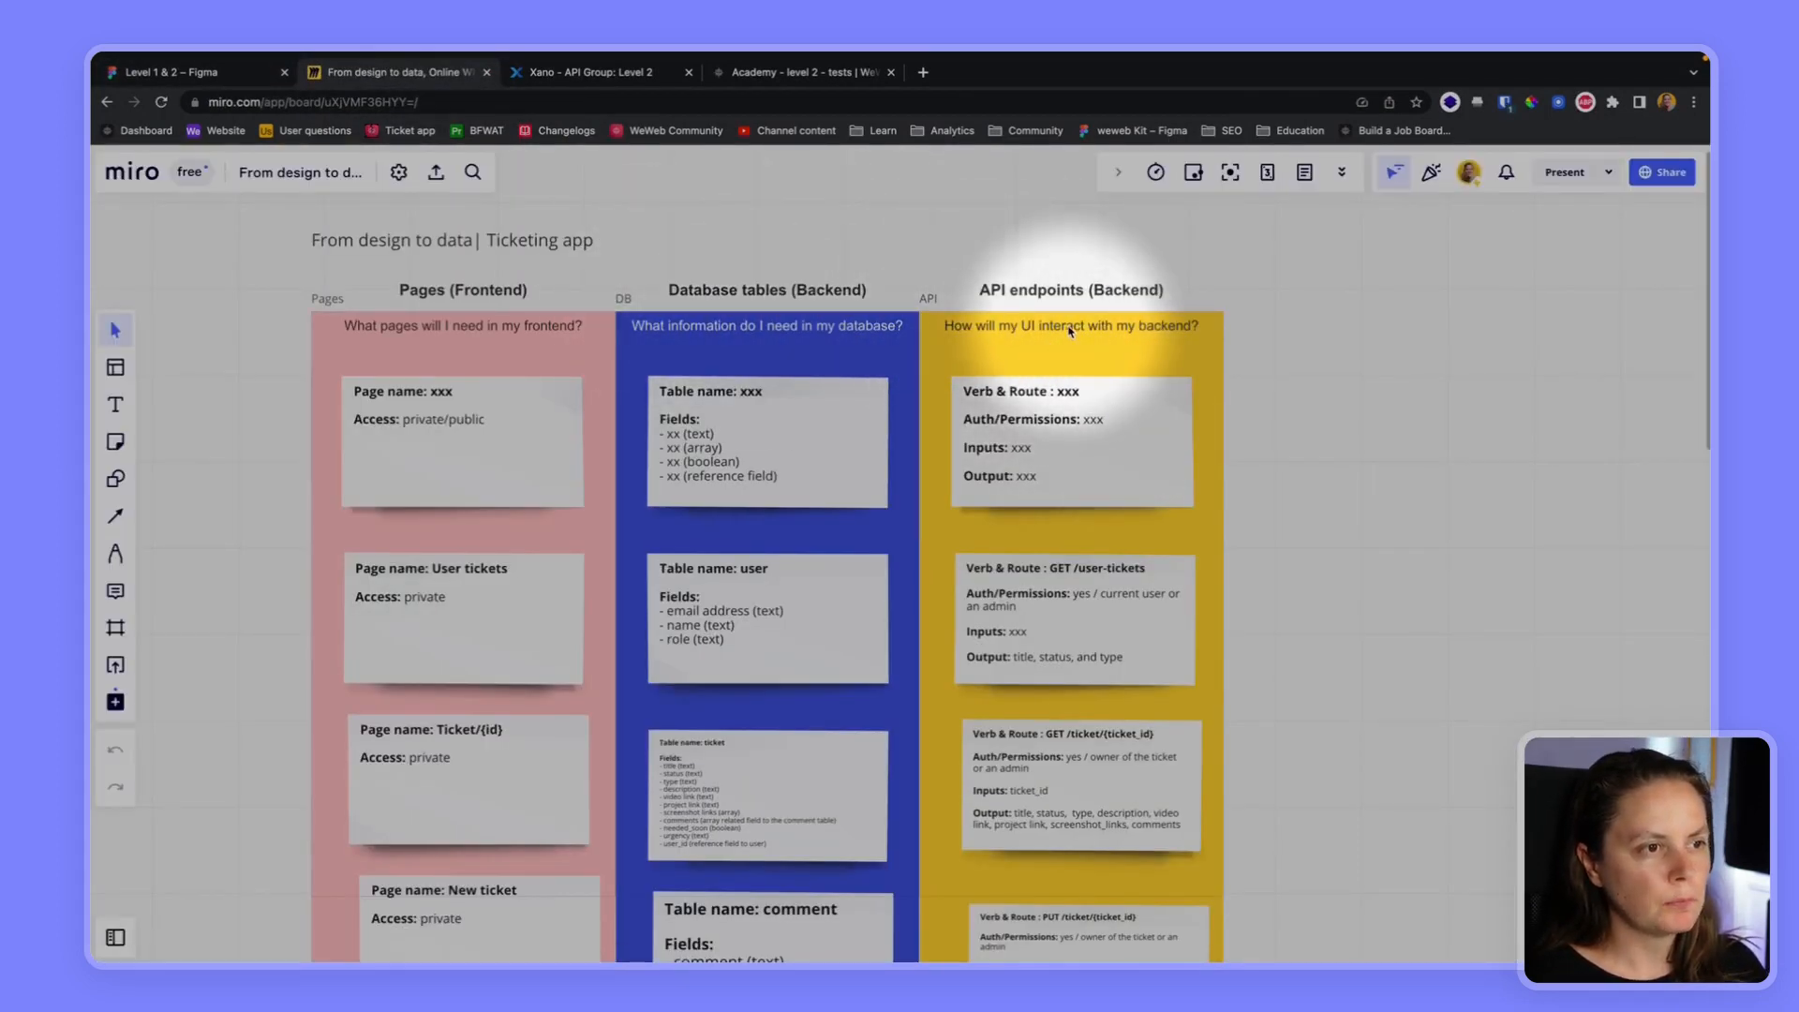
Review the planned API endpoints on the Miro board, and copy the GET /get-user-tickets endpoint link in Xano
{"action": "scroll", "coordinate": [1054, 345], "scroll_direction": "down", "scroll_amount": 4}
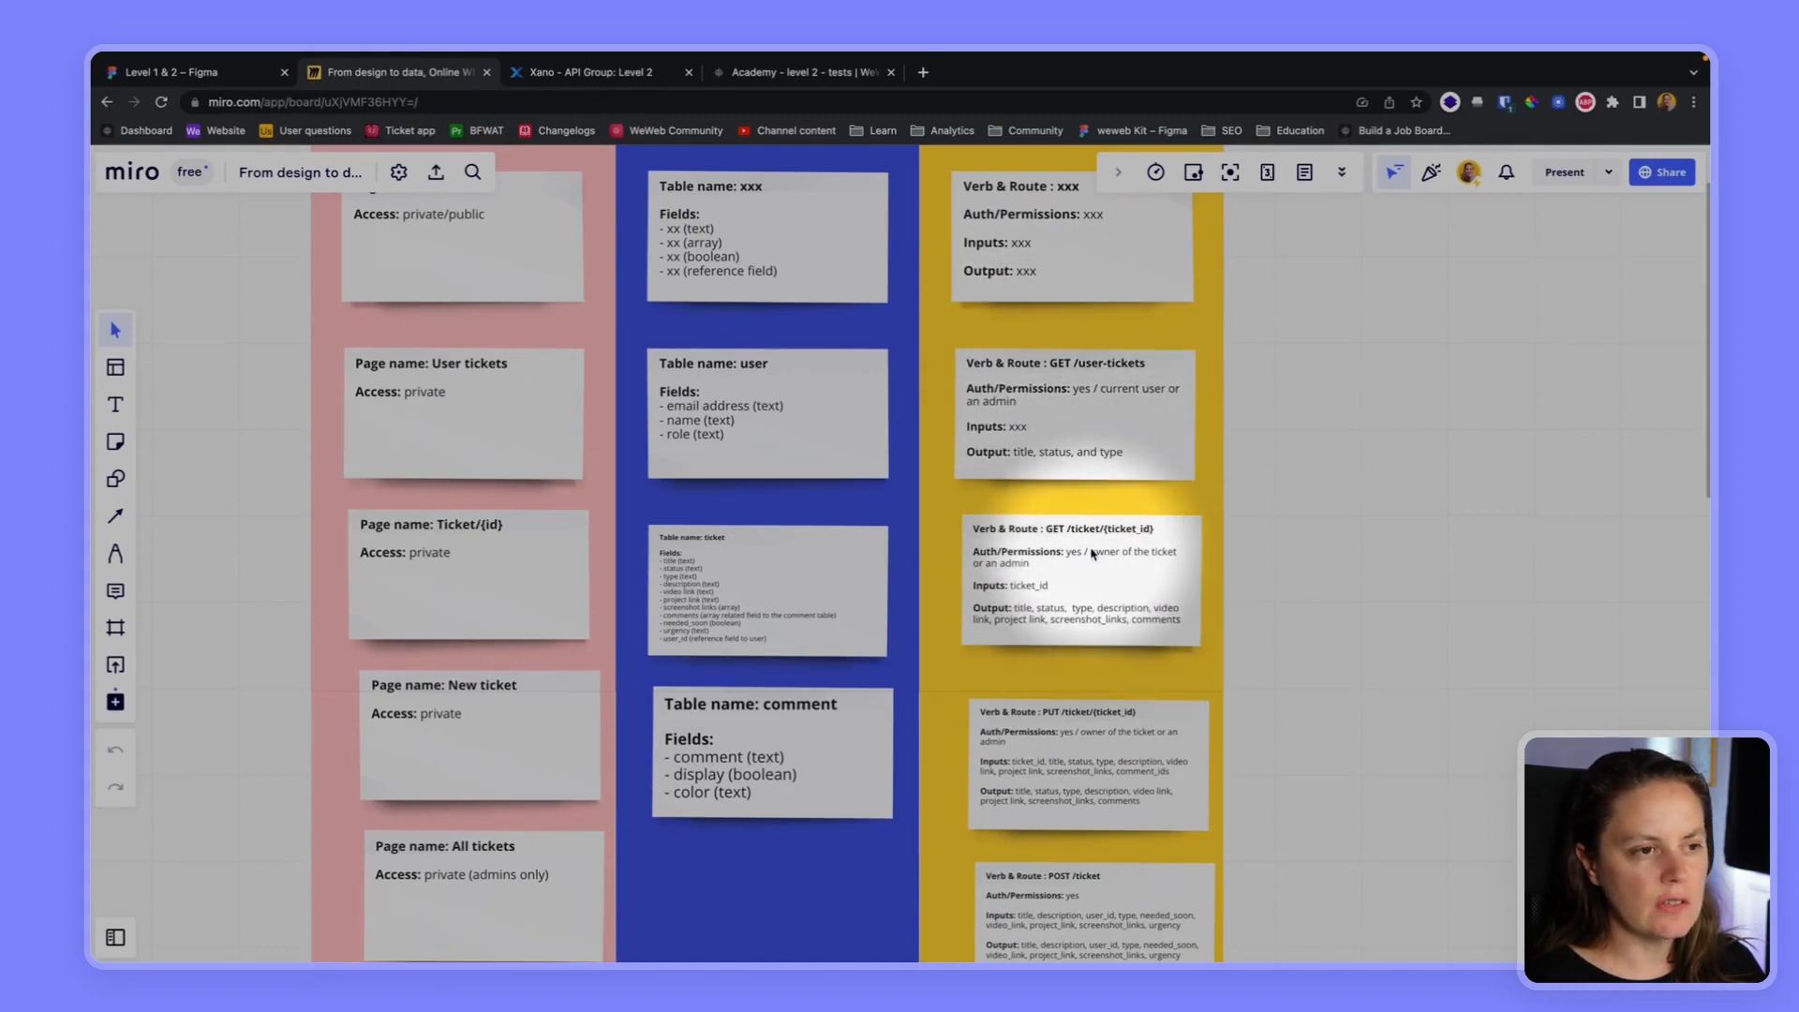
{"action": "scroll", "coordinate": [1092, 553], "scroll_direction": "down", "scroll_amount": 3}
{"action": "scroll", "coordinate": [1093, 638], "scroll_direction": "down", "scroll_amount": 3}
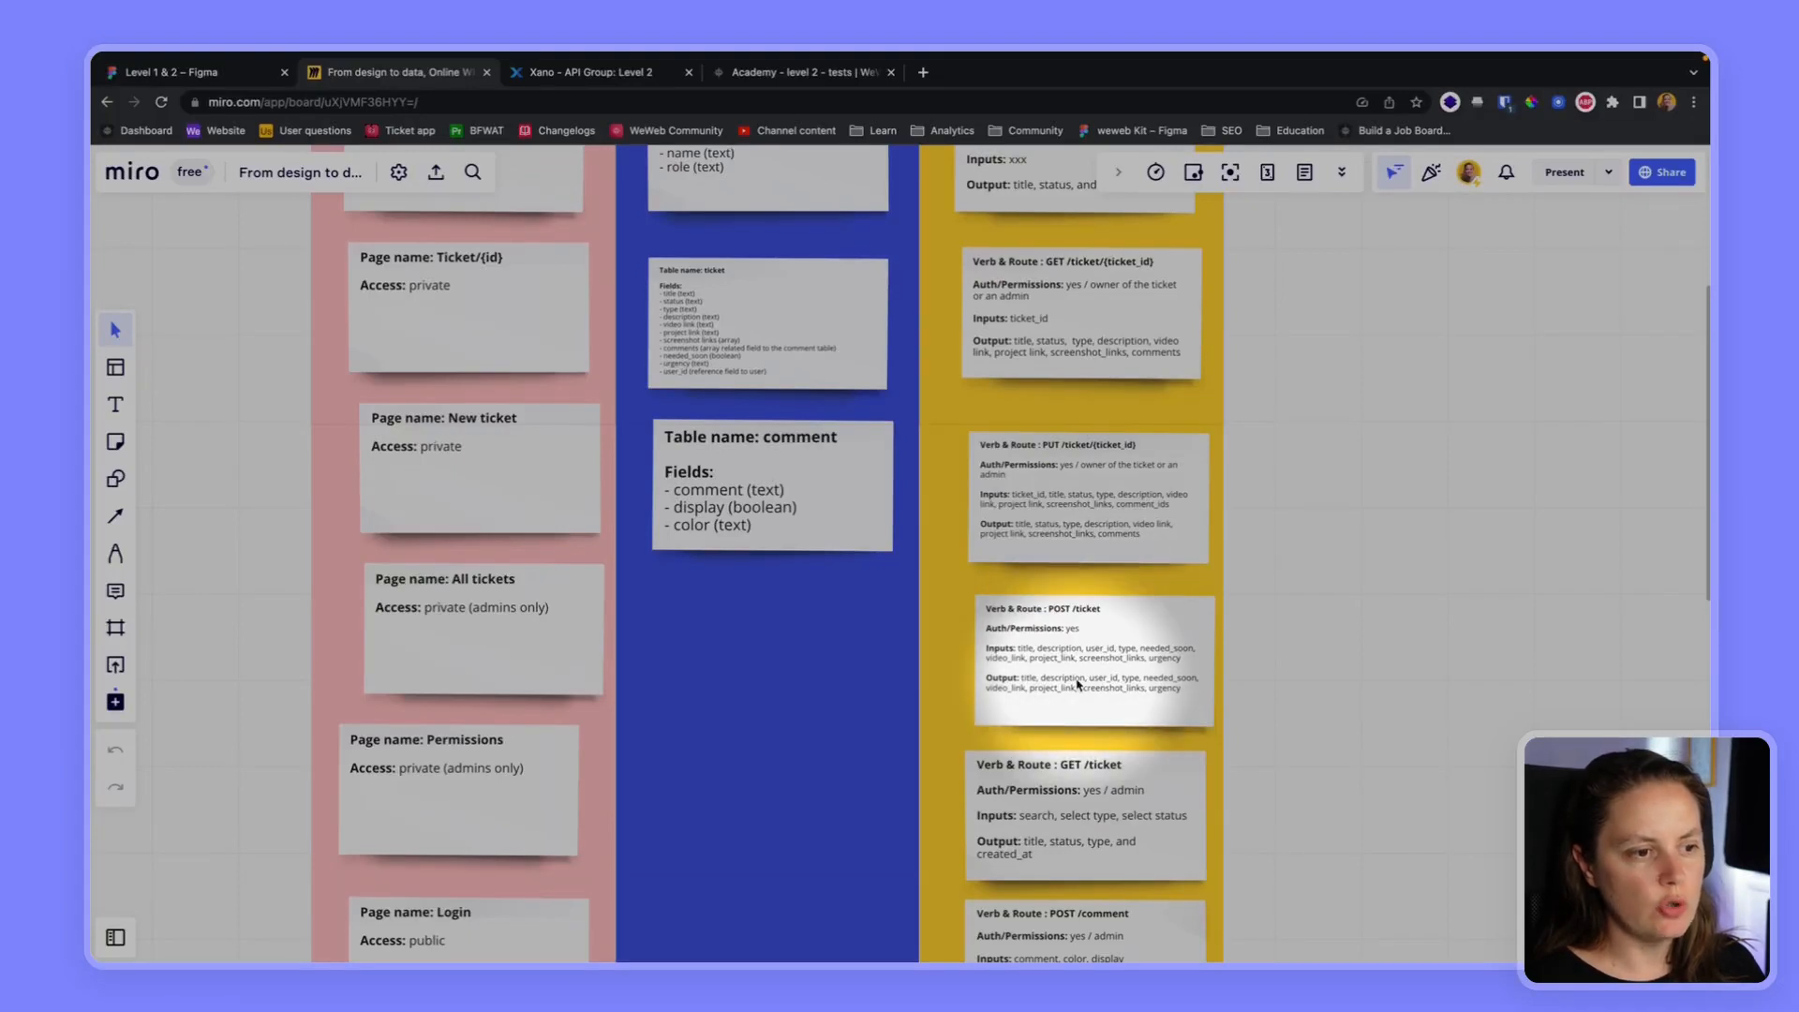
{"action": "left_click", "coordinate": [609, 73]}
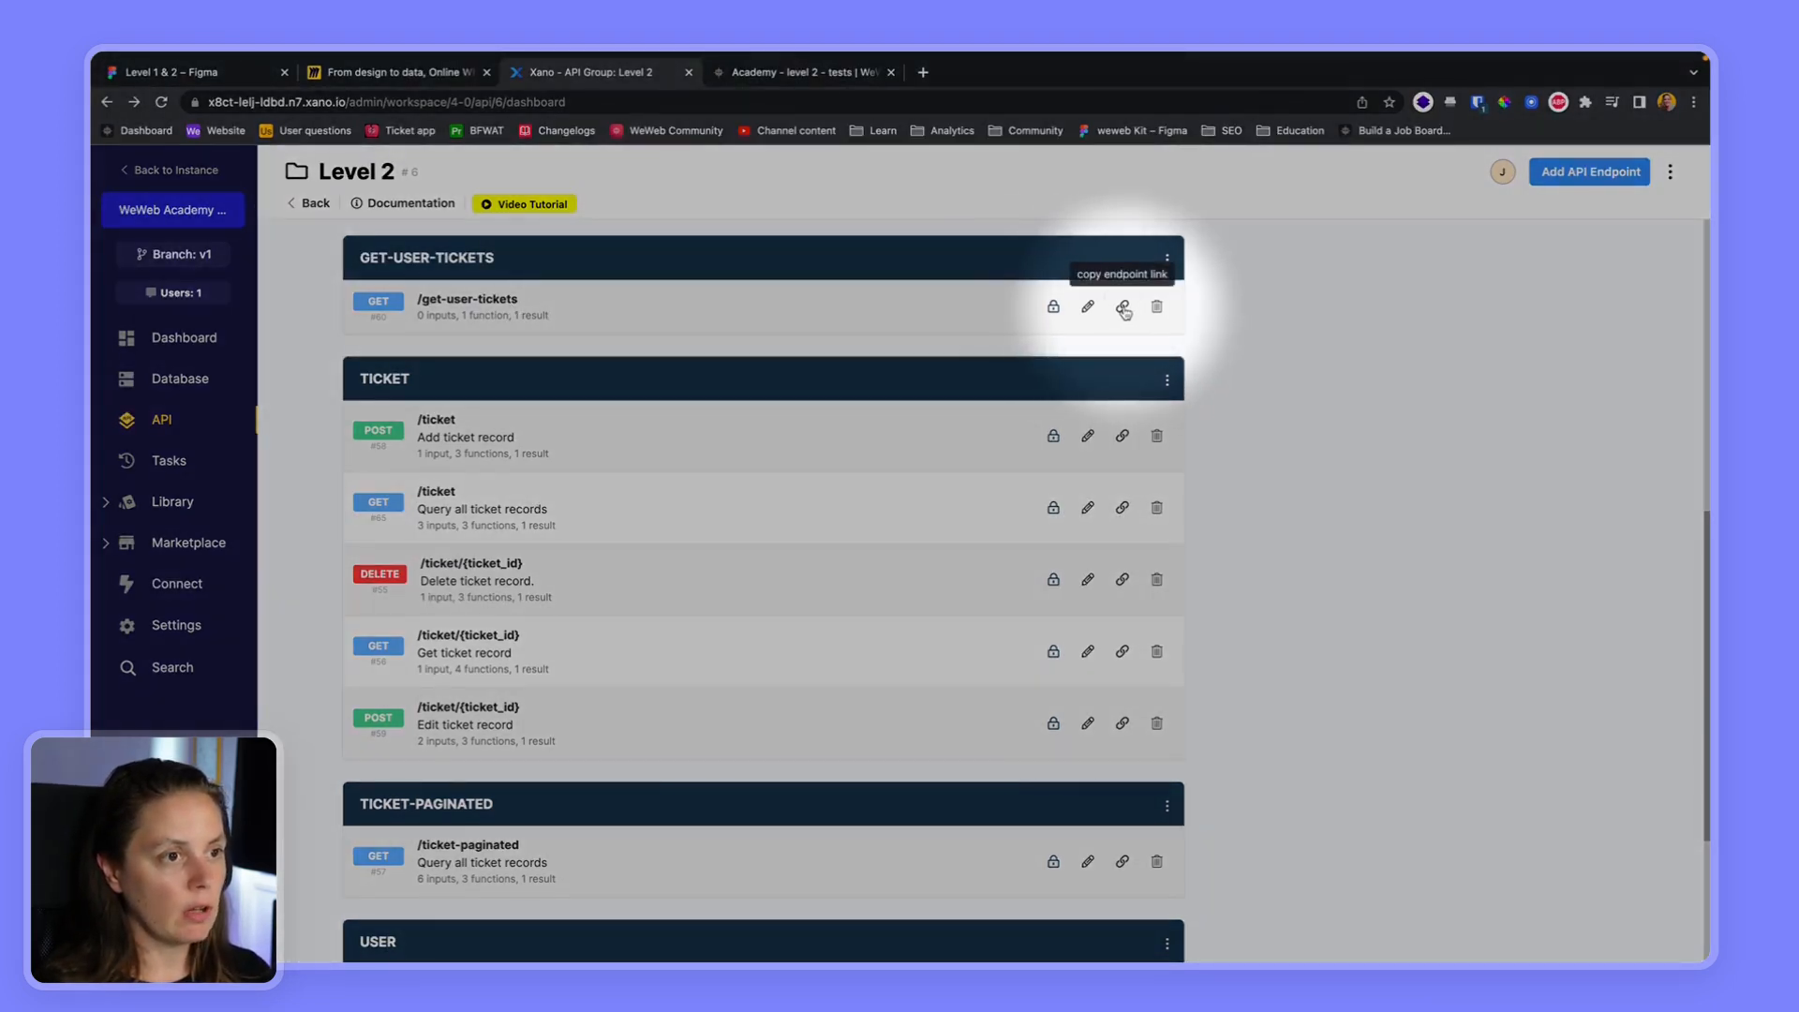
{"action": "left_click", "coordinate": [1123, 307]}
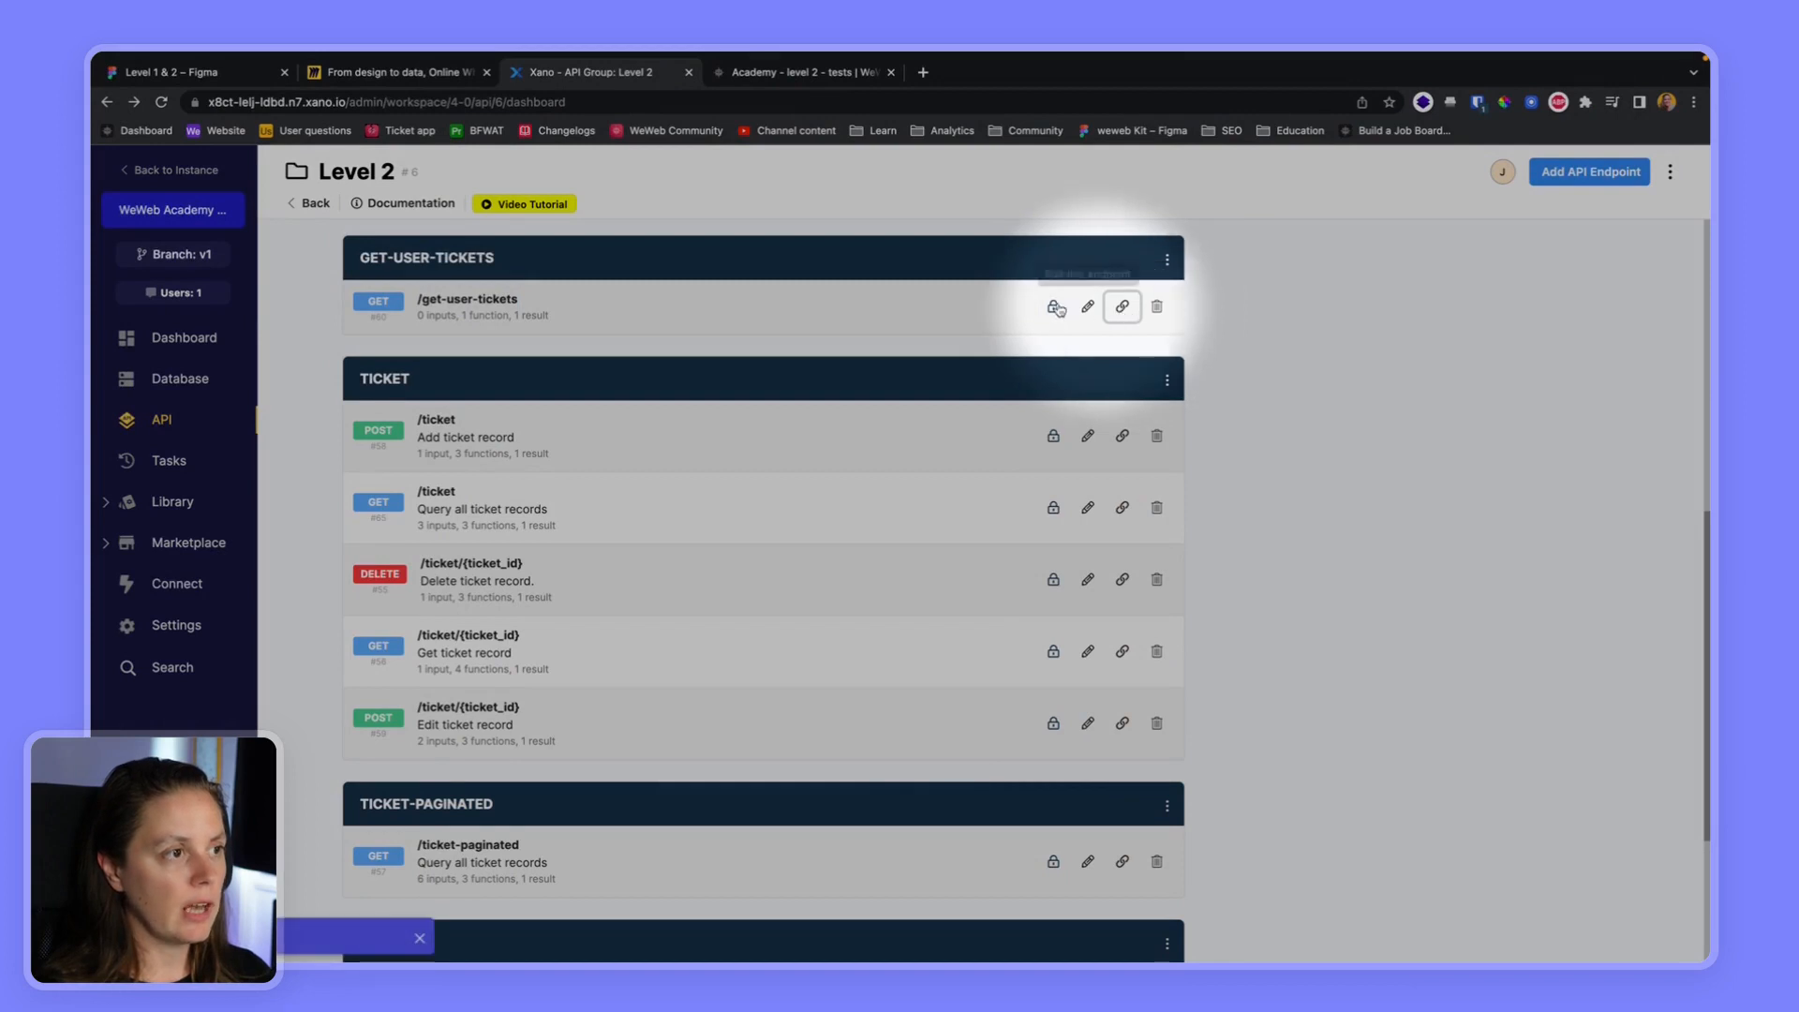
Switch to WeWeb and start a new collection named "User's tickets" in a new folder named Ticket
{"action": "left_click", "coordinate": [816, 78]}
{"action": "left_click", "coordinate": [401, 253]}
{"action": "left_click", "coordinate": [454, 322]}
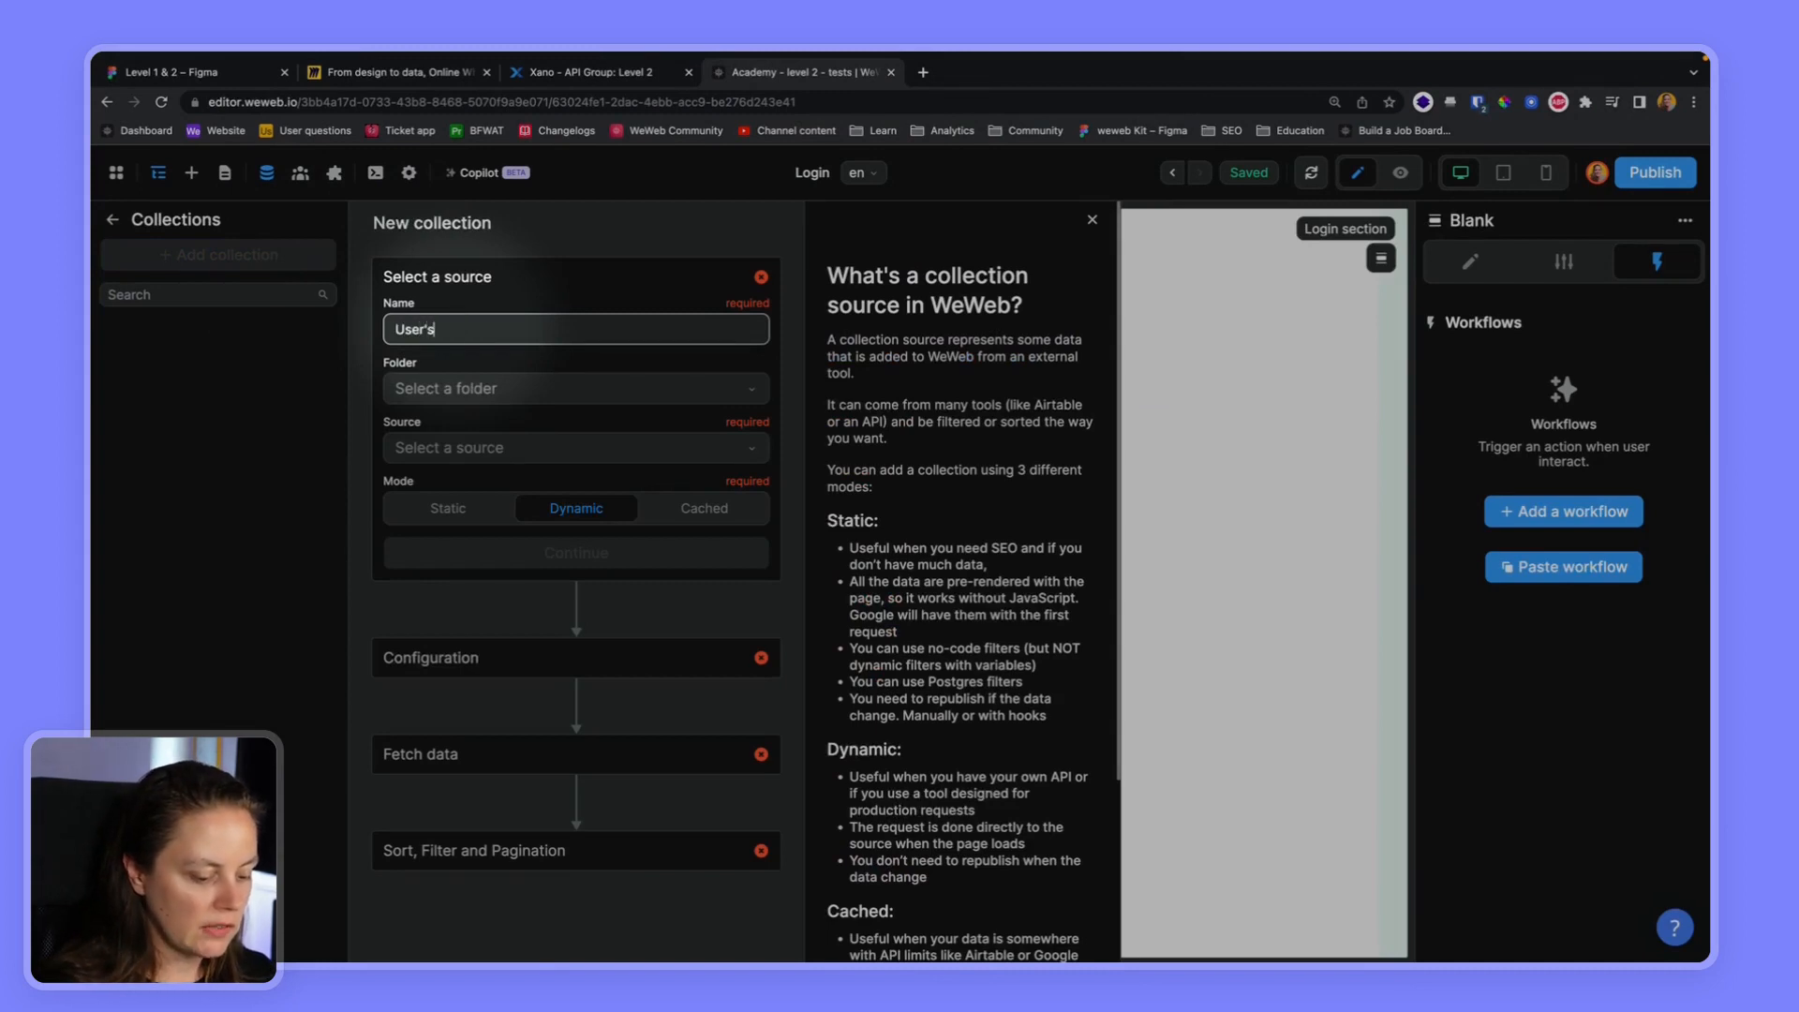
{"action": "left_click", "coordinate": [459, 388]}
{"action": "left_click", "coordinate": [478, 474]}
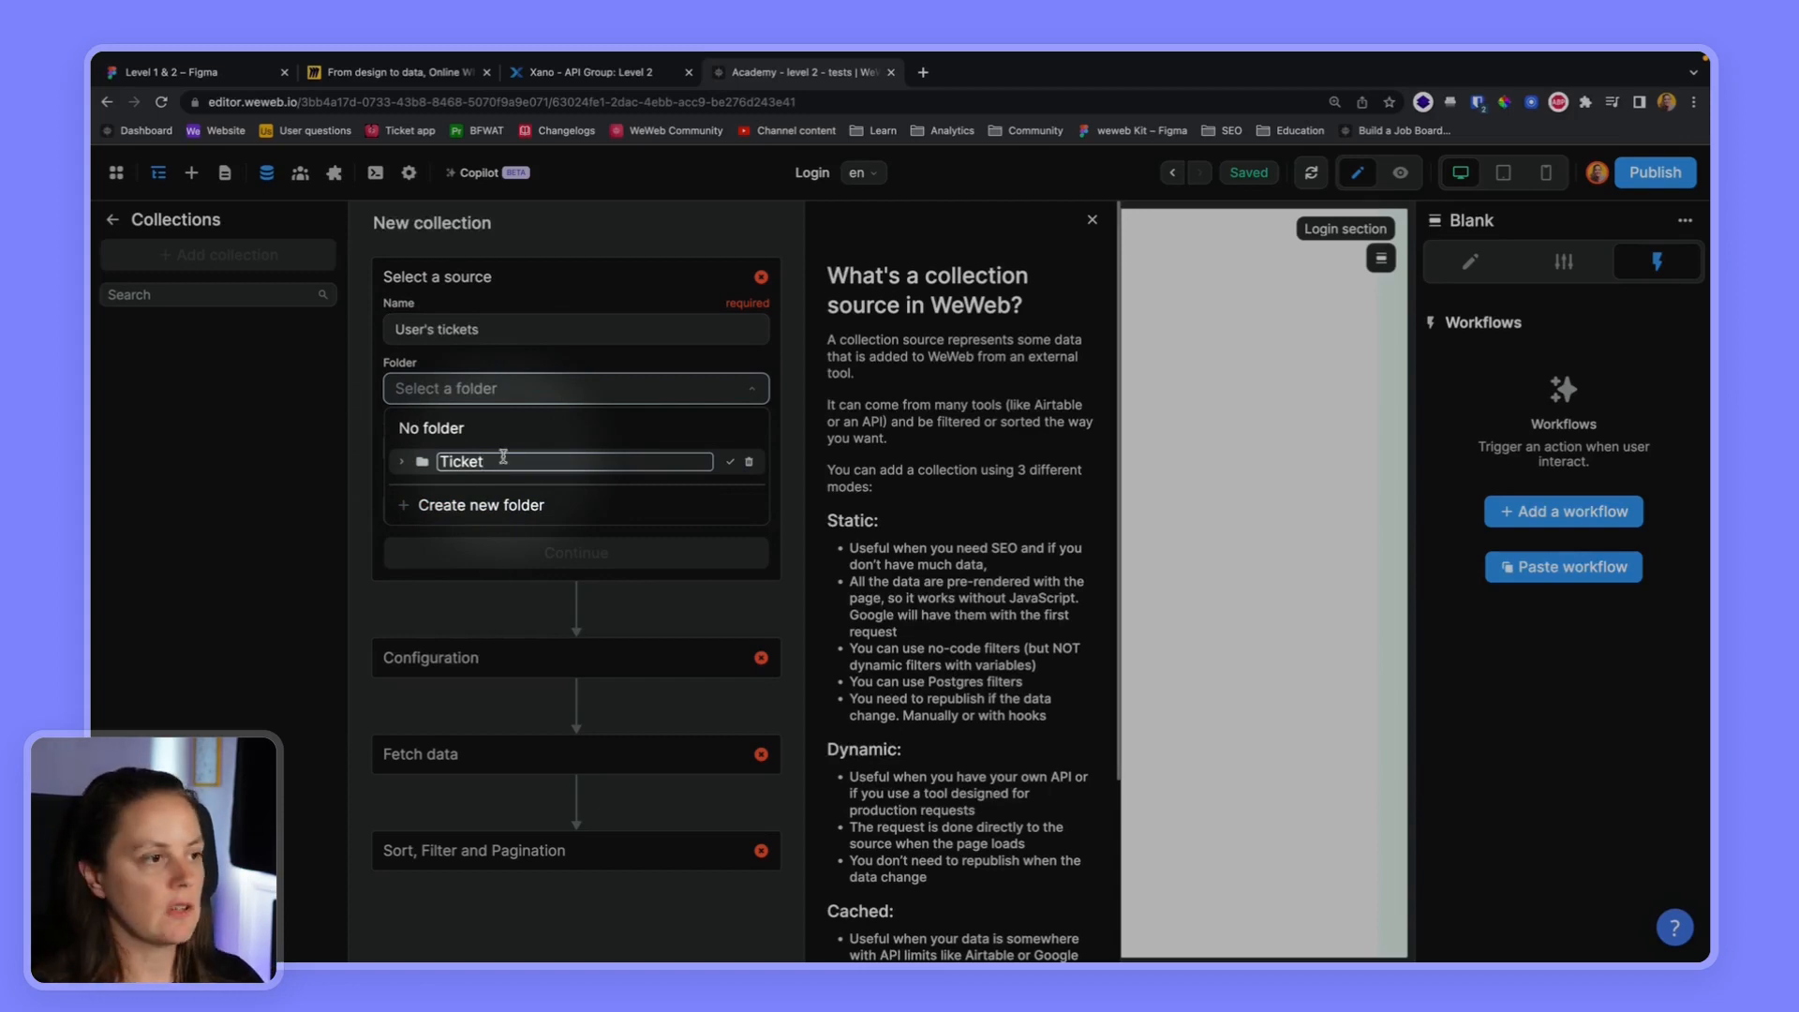
{"action": "left_click", "coordinate": [730, 462]}
{"action": "left_click", "coordinate": [511, 463]}
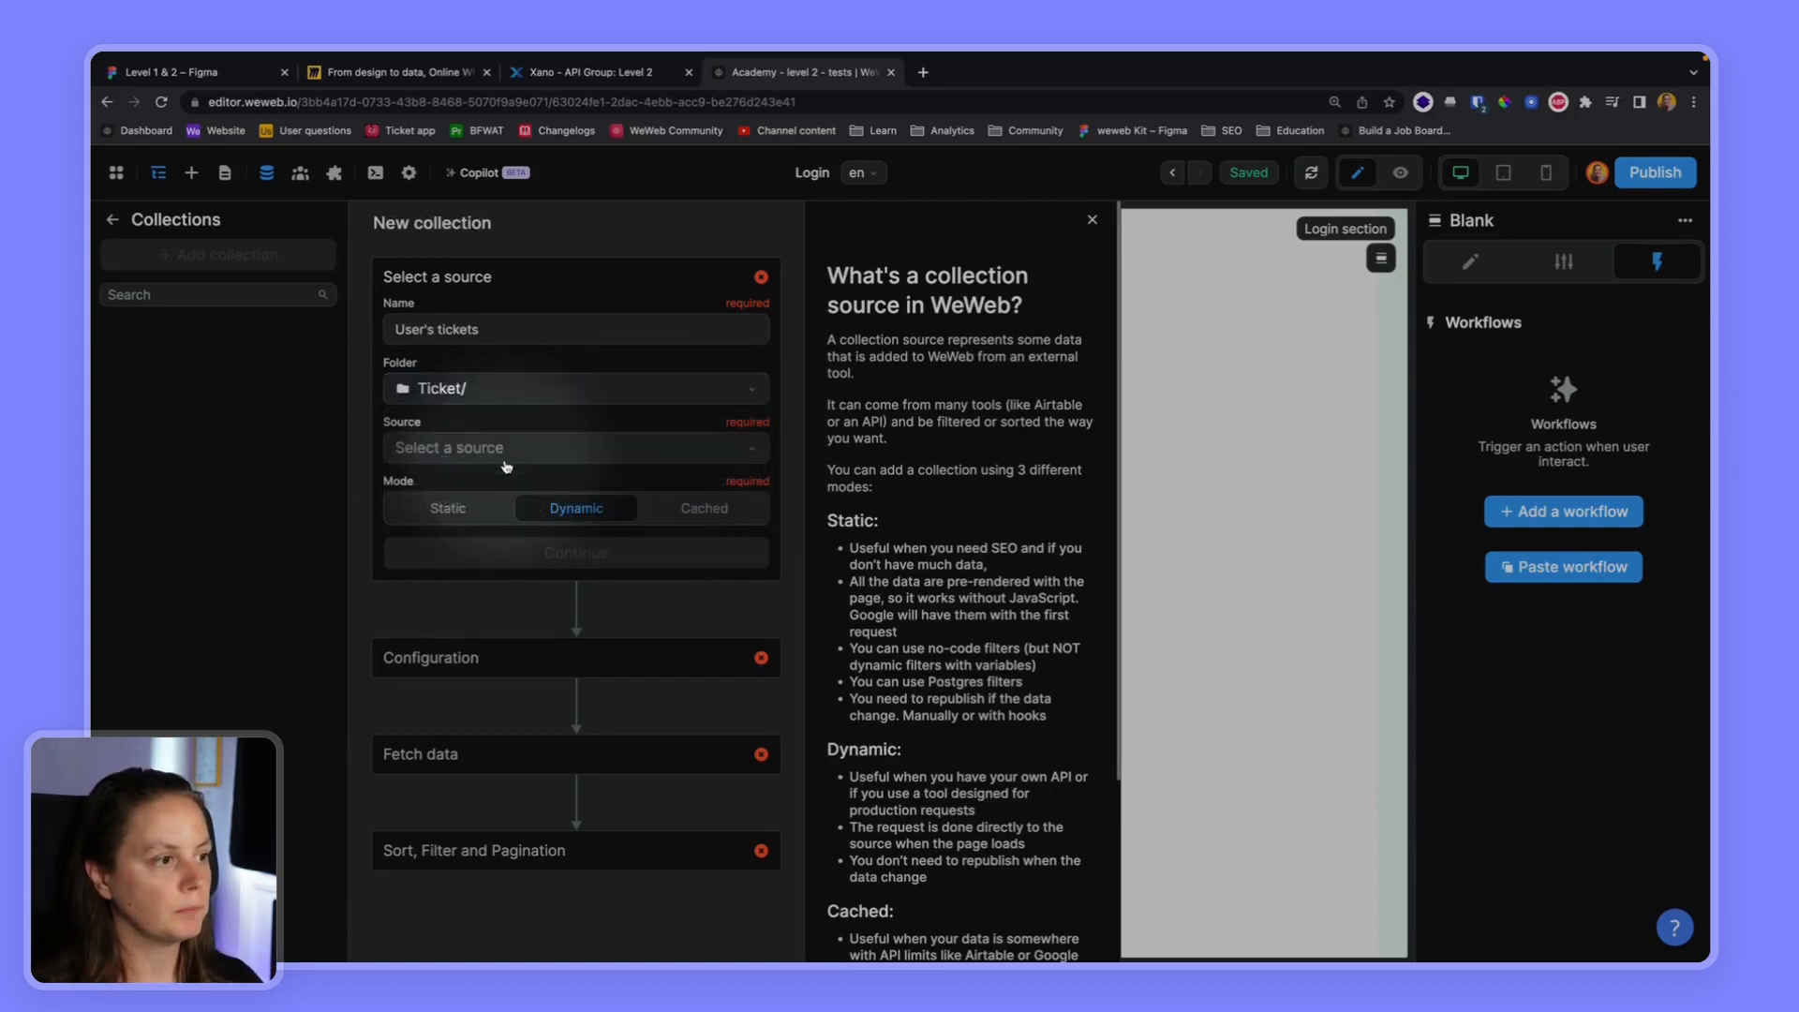
Choose REST API as the collection's source in Dynamic mode and proceed to its configuration
{"action": "left_click", "coordinate": [502, 451]}
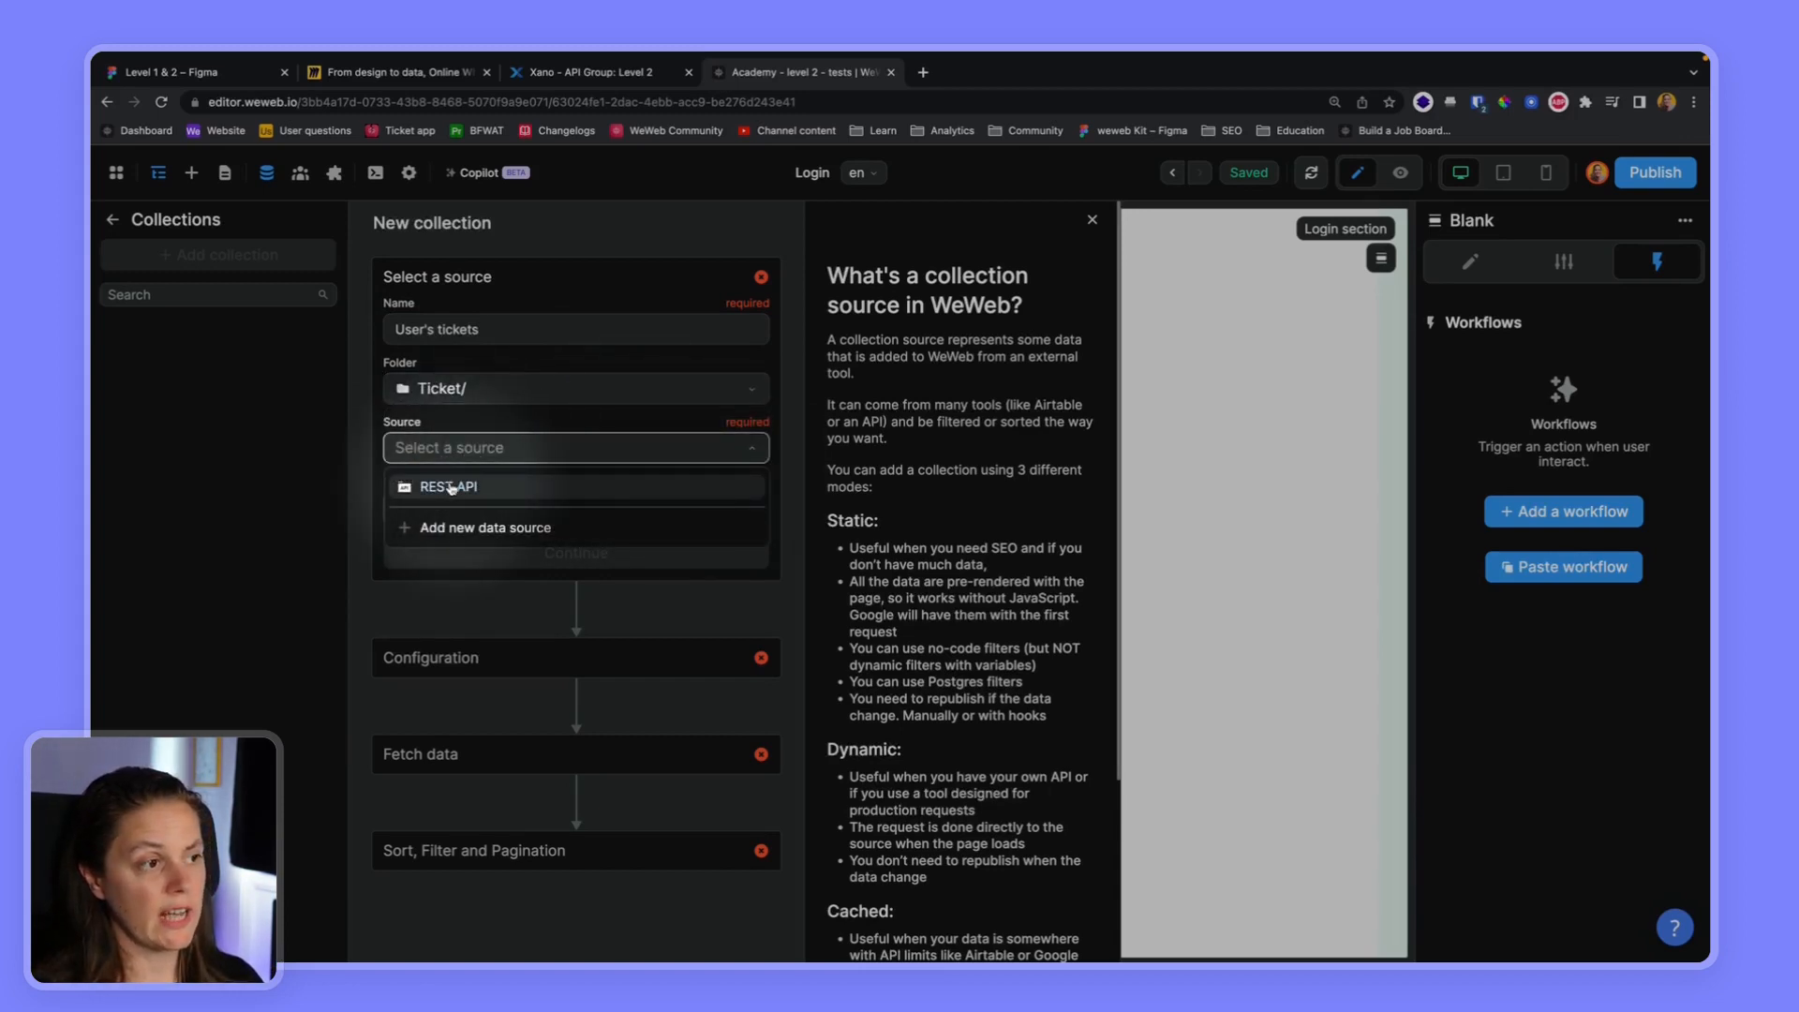
{"action": "left_click", "coordinate": [450, 487]}
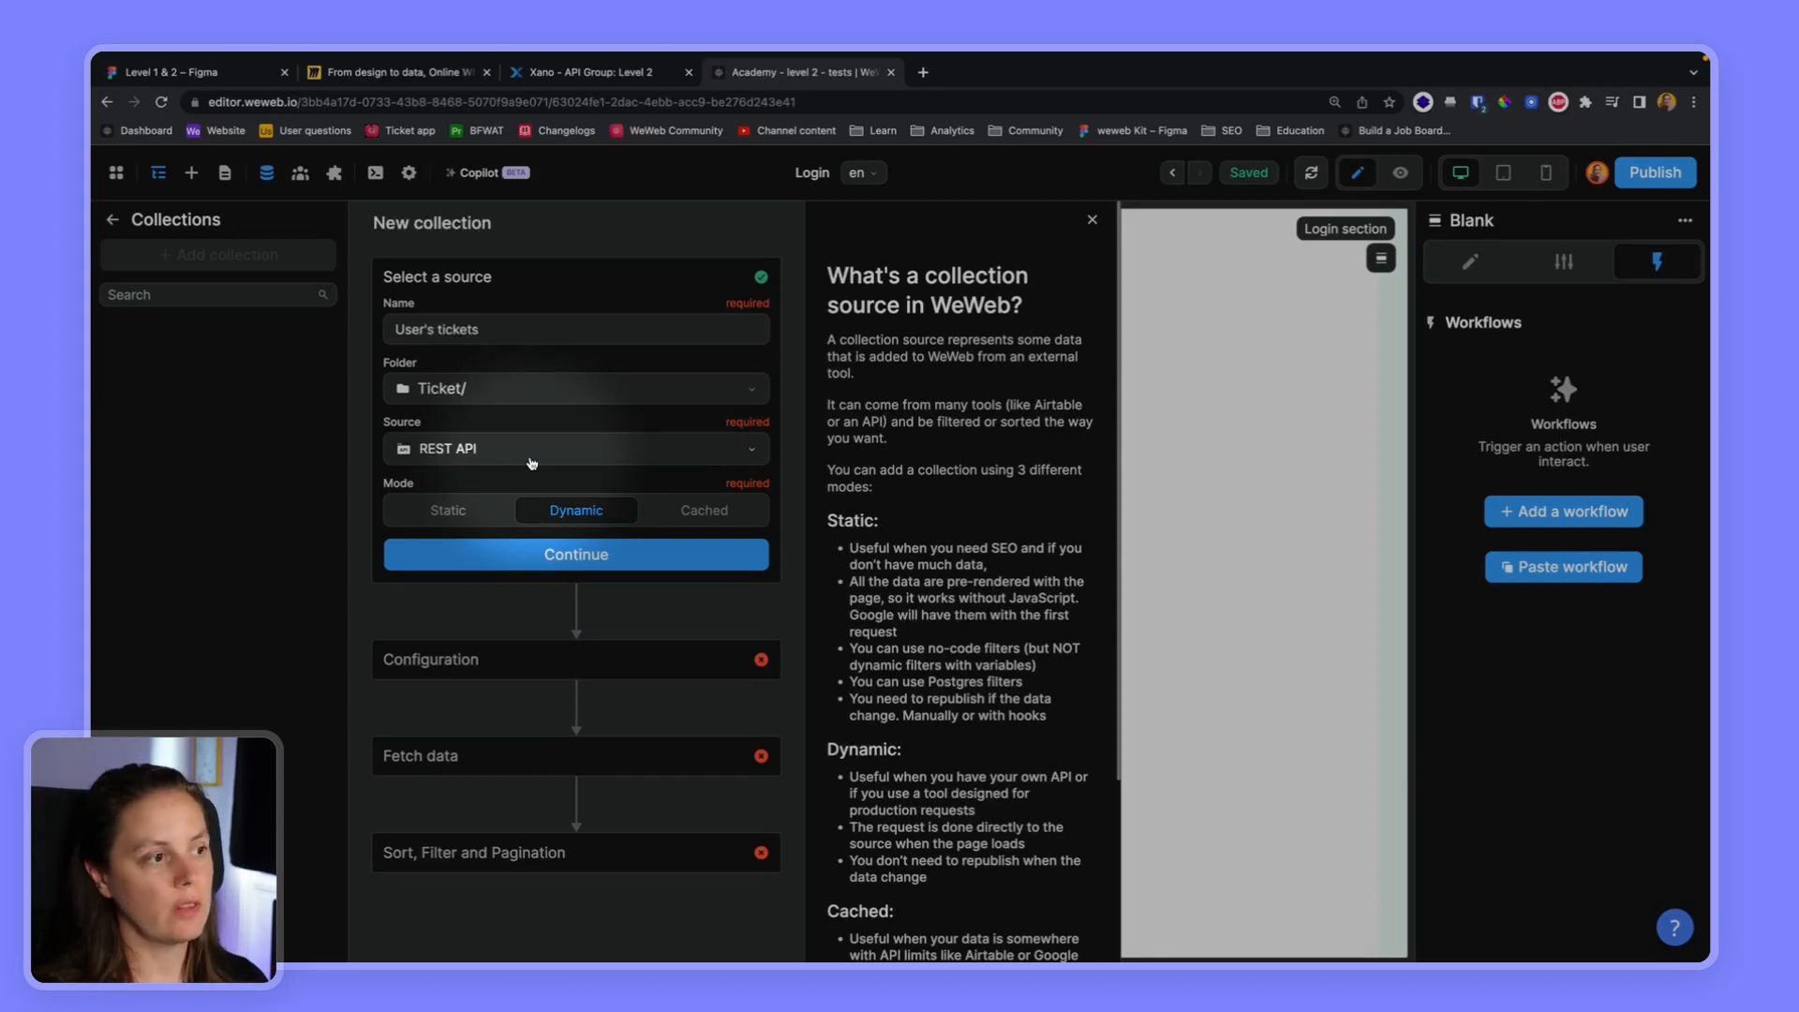
{"action": "left_click", "coordinate": [532, 554]}
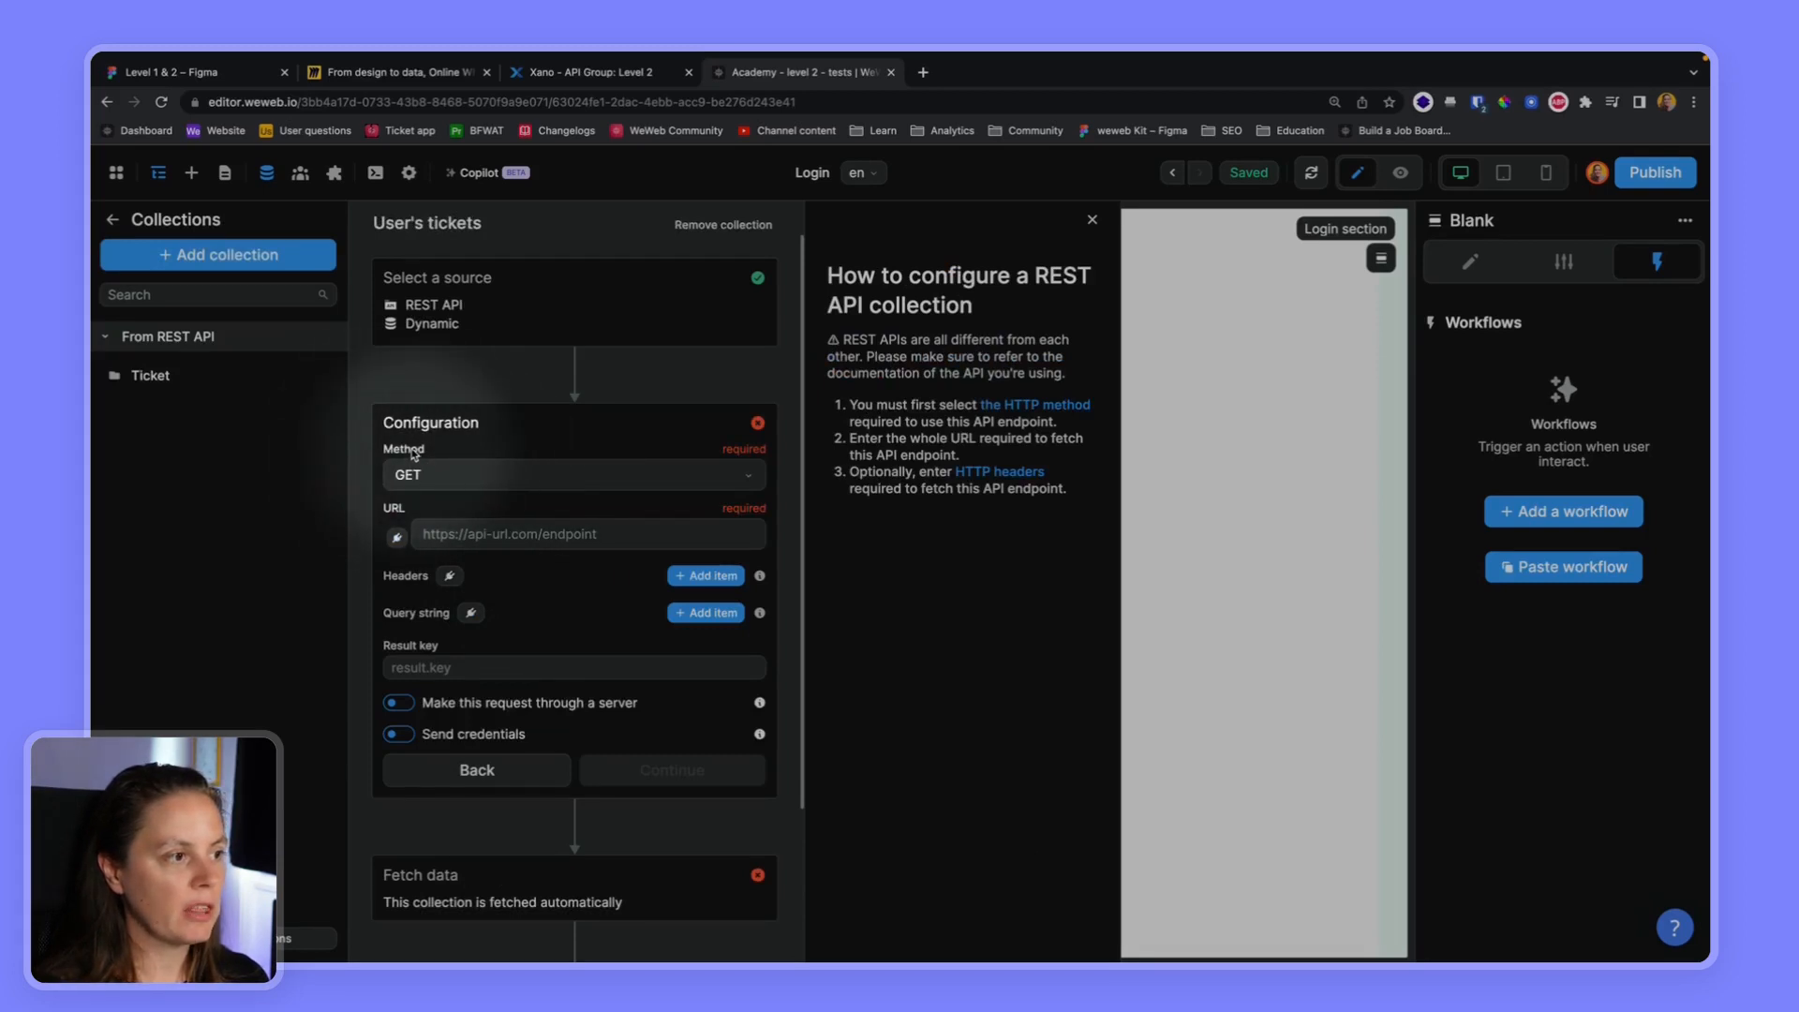
Keep GET as the method, paste the copied endpoint link as the collection's URL and highlight its base part
{"action": "left_click", "coordinate": [435, 479]}
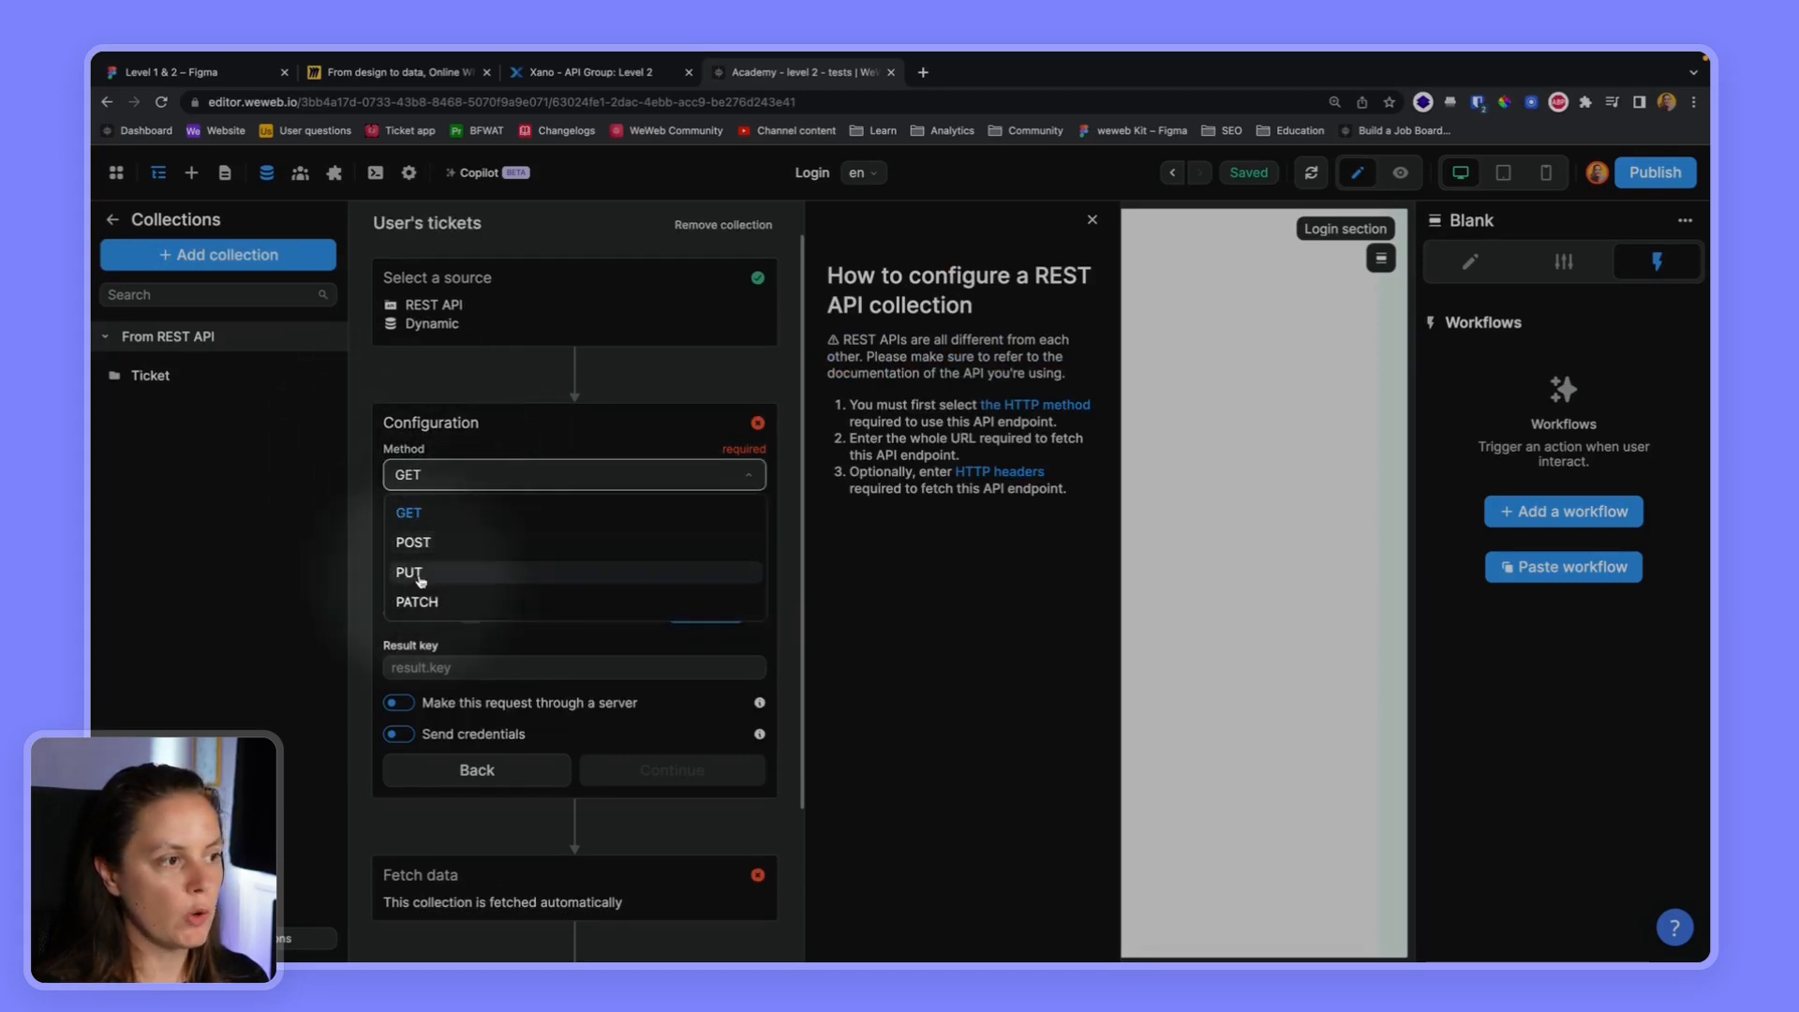
{"action": "left_click", "coordinate": [489, 483]}
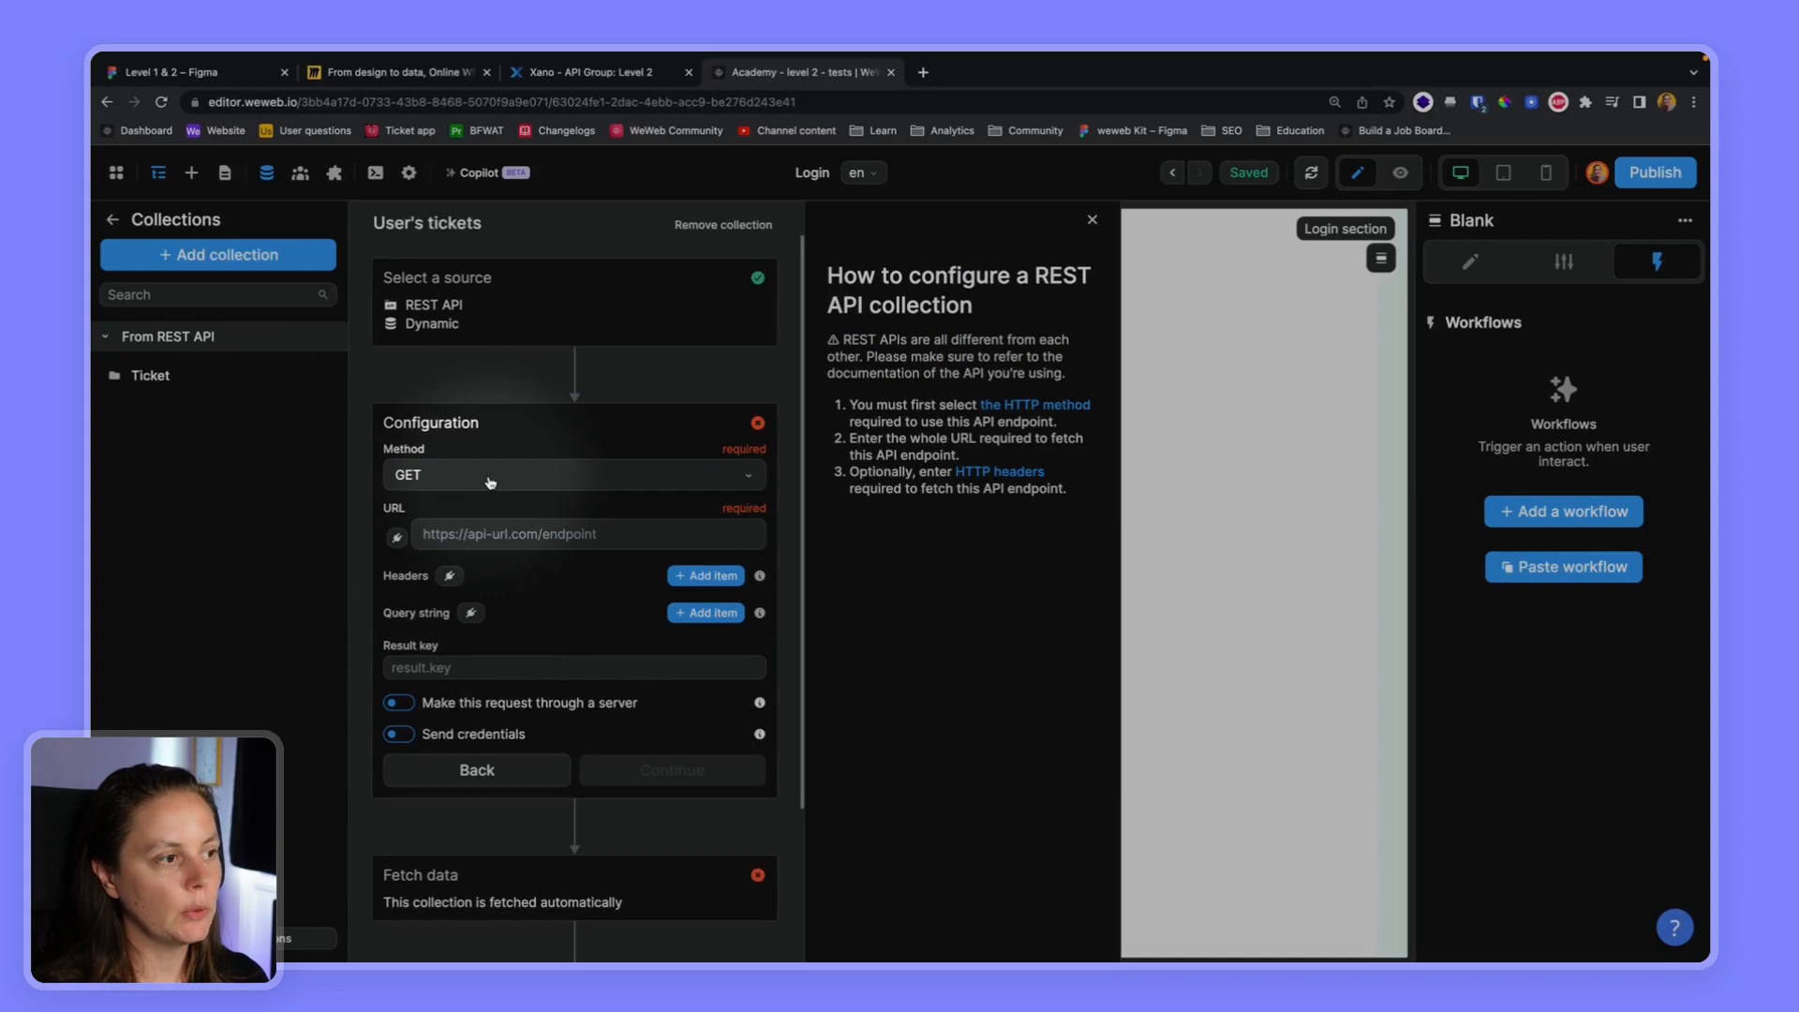
{"action": "left_click", "coordinate": [433, 532]}
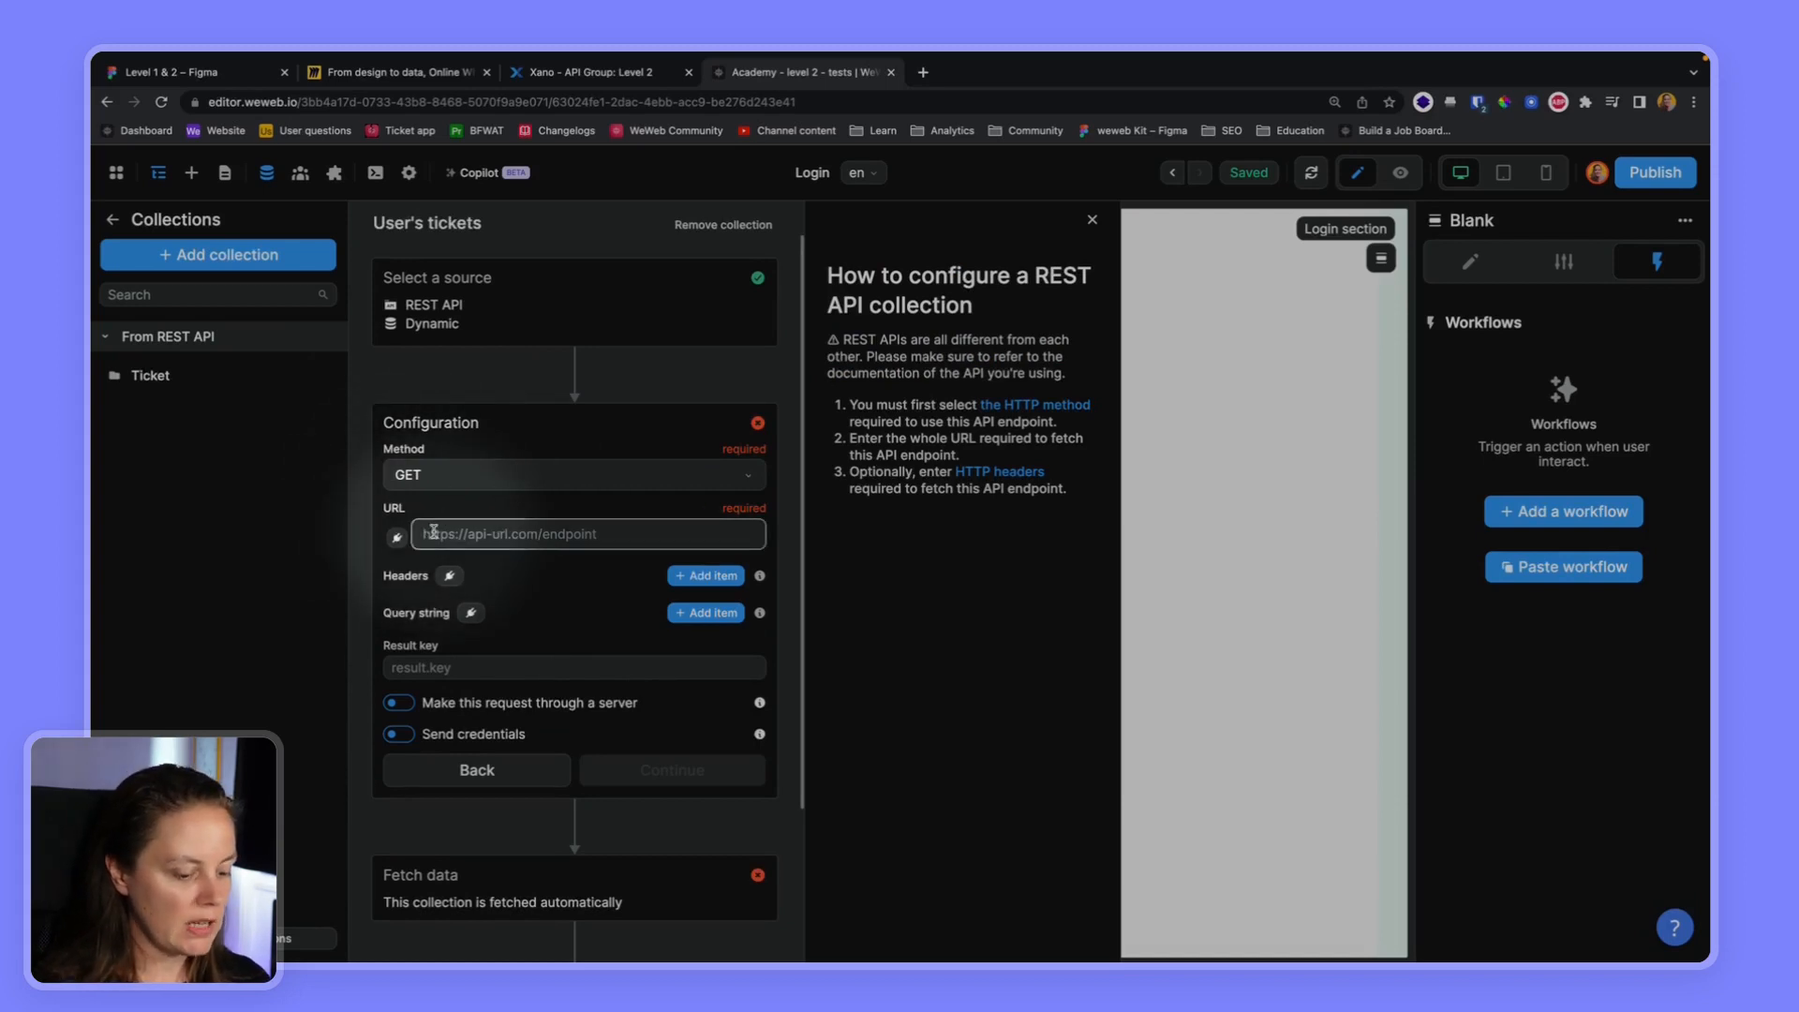
{"action": "key", "text": "ctrl+v"}
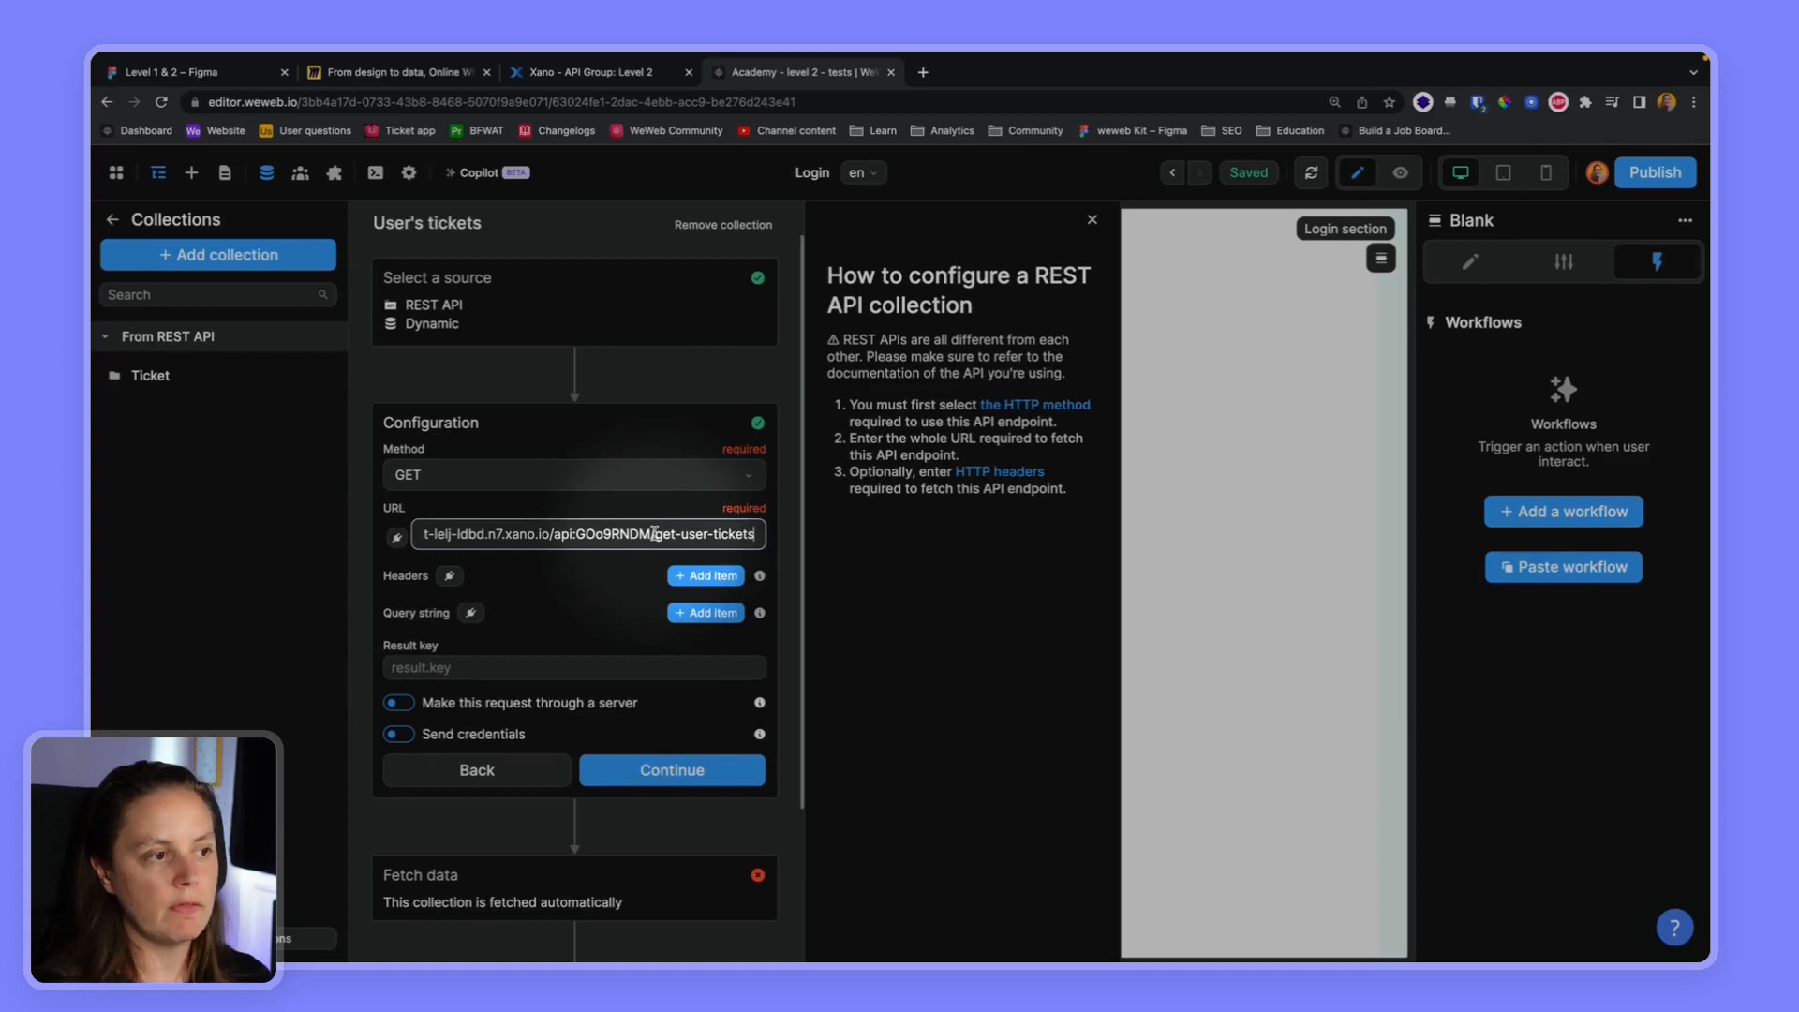
{"action": "left_click_drag", "start_coordinate": [654, 533], "coordinate": [413, 533]}
{"action": "key", "text": "super+c"}
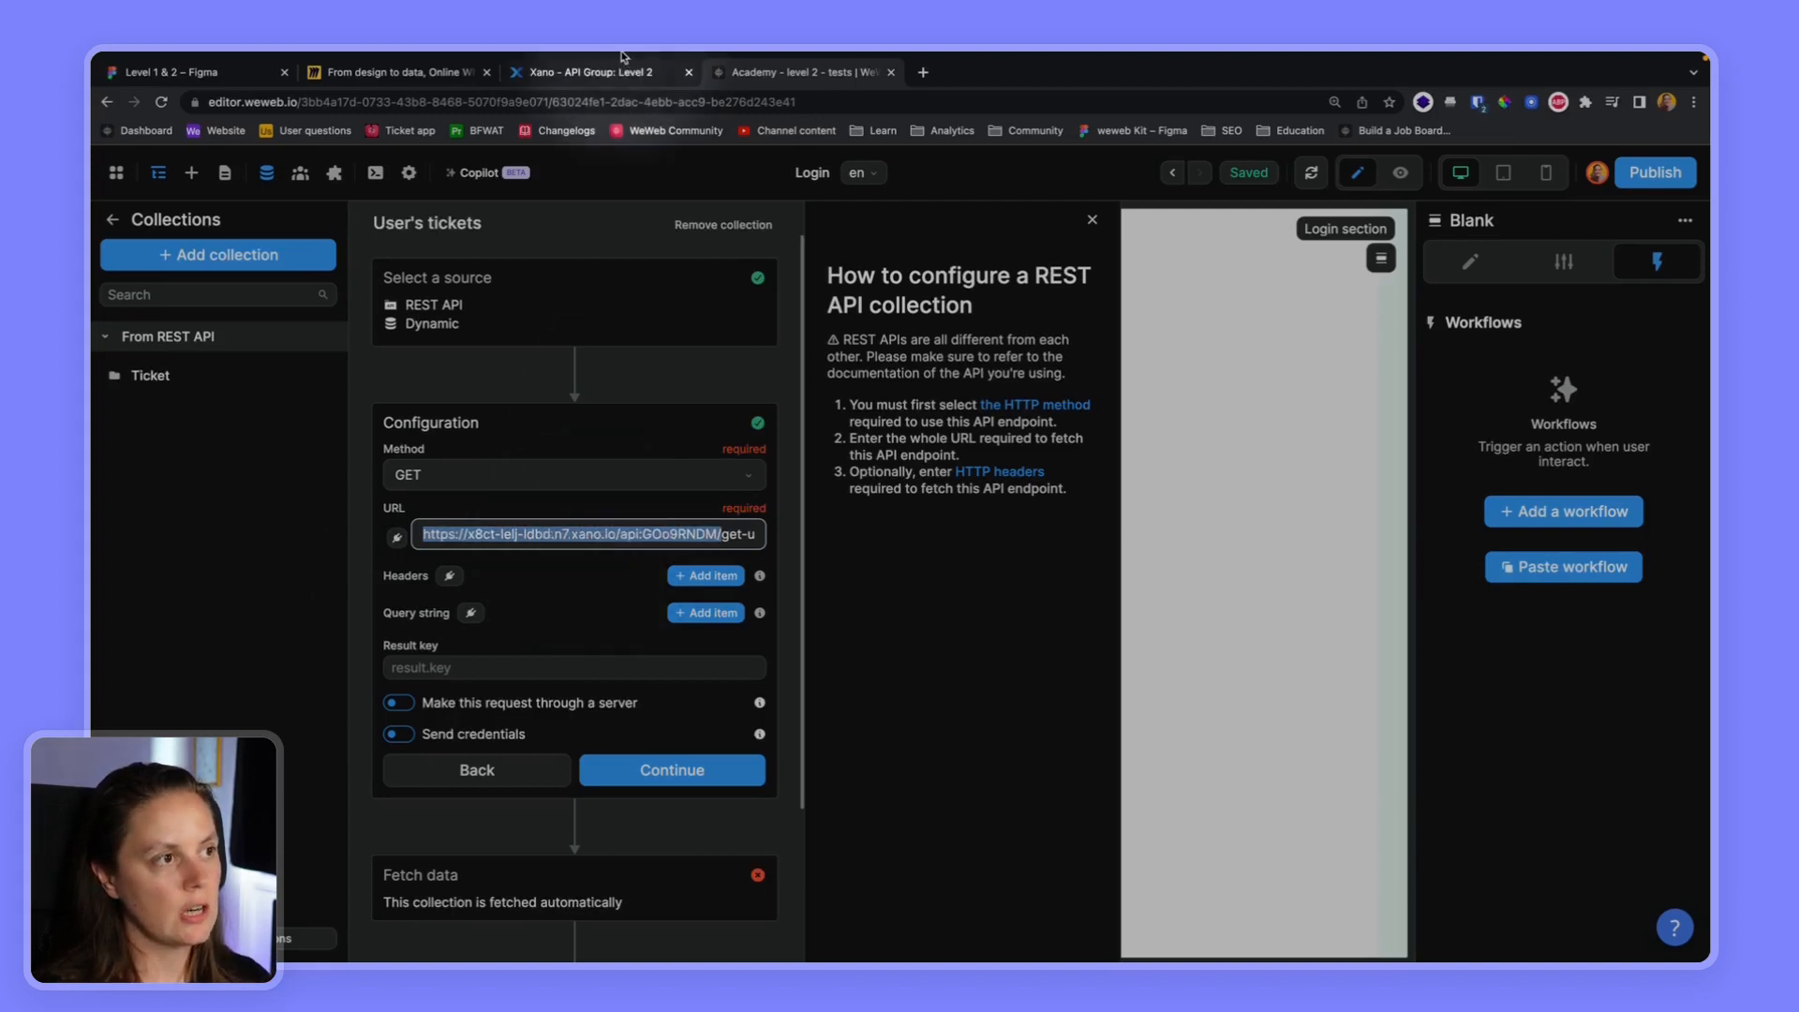
Switch to Xano and copy the API group base URL of Level 2
{"action": "left_click", "coordinate": [620, 84]}
{"action": "scroll", "coordinate": [1350, 440], "scroll_direction": "up", "scroll_amount": 7}
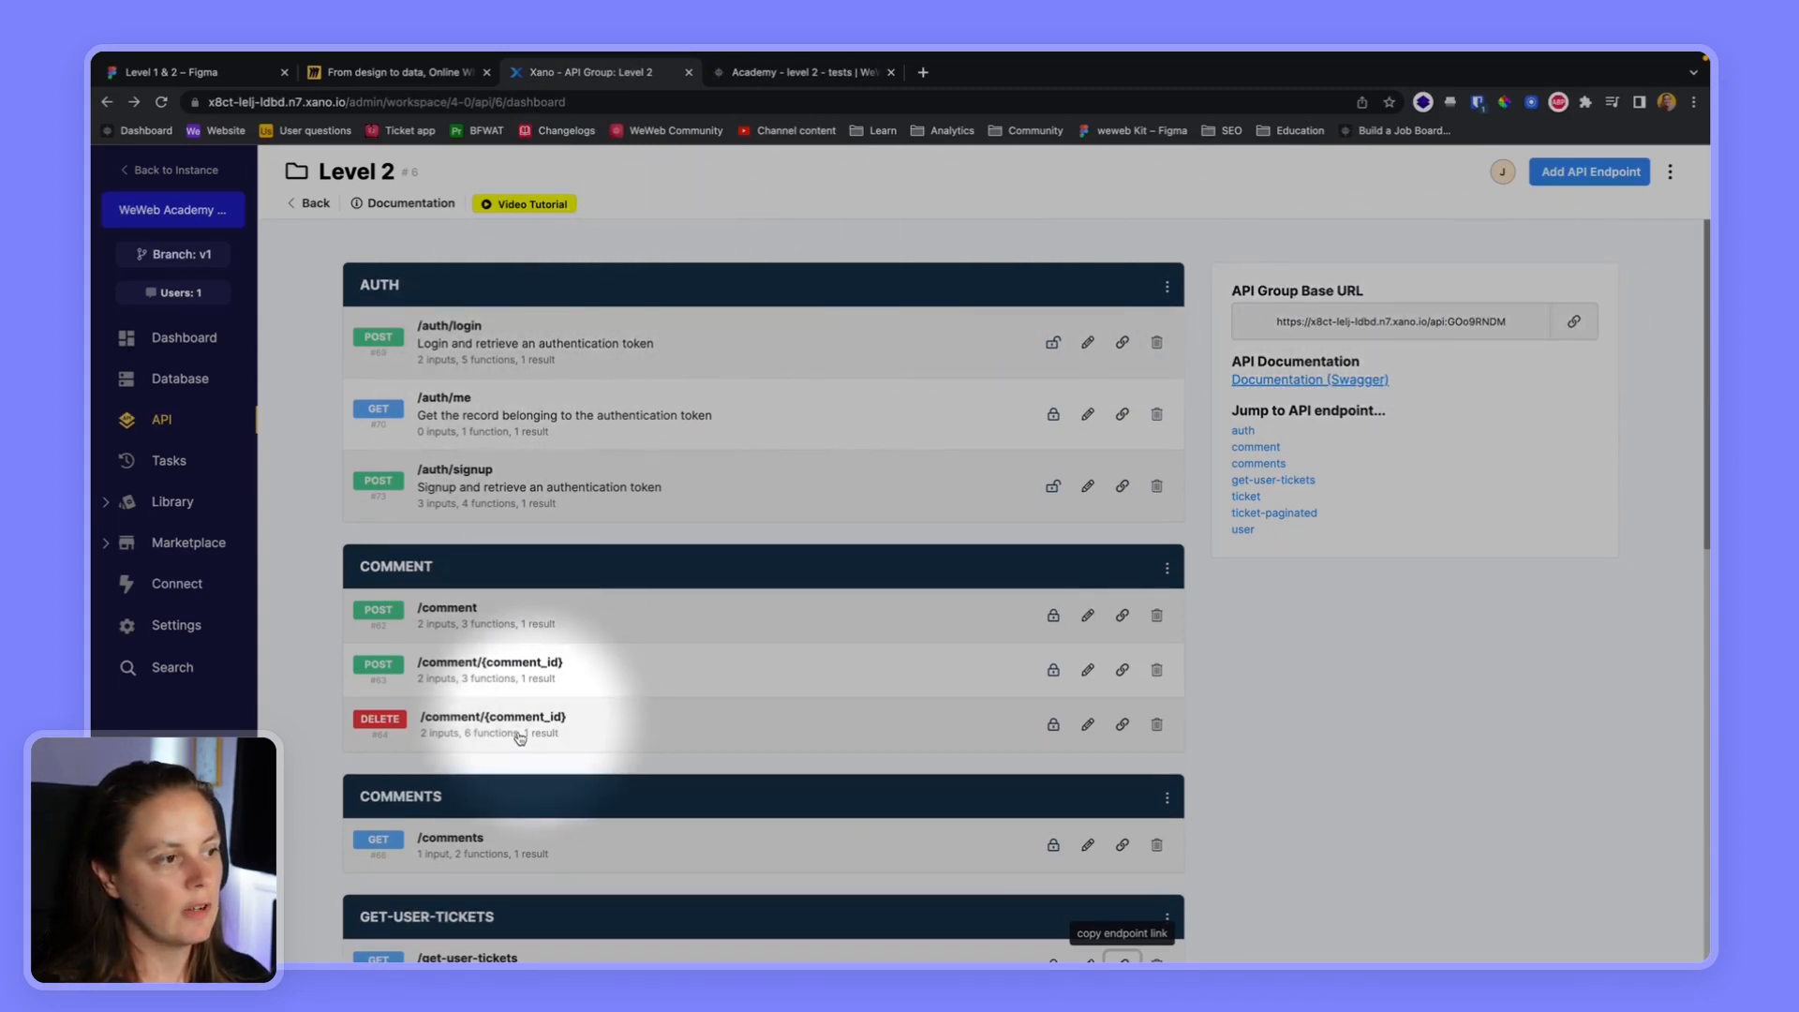
{"action": "scroll", "coordinate": [521, 750], "scroll_direction": "down", "scroll_amount": 1}
{"action": "scroll", "coordinate": [521, 754], "scroll_direction": "down", "scroll_amount": 3}
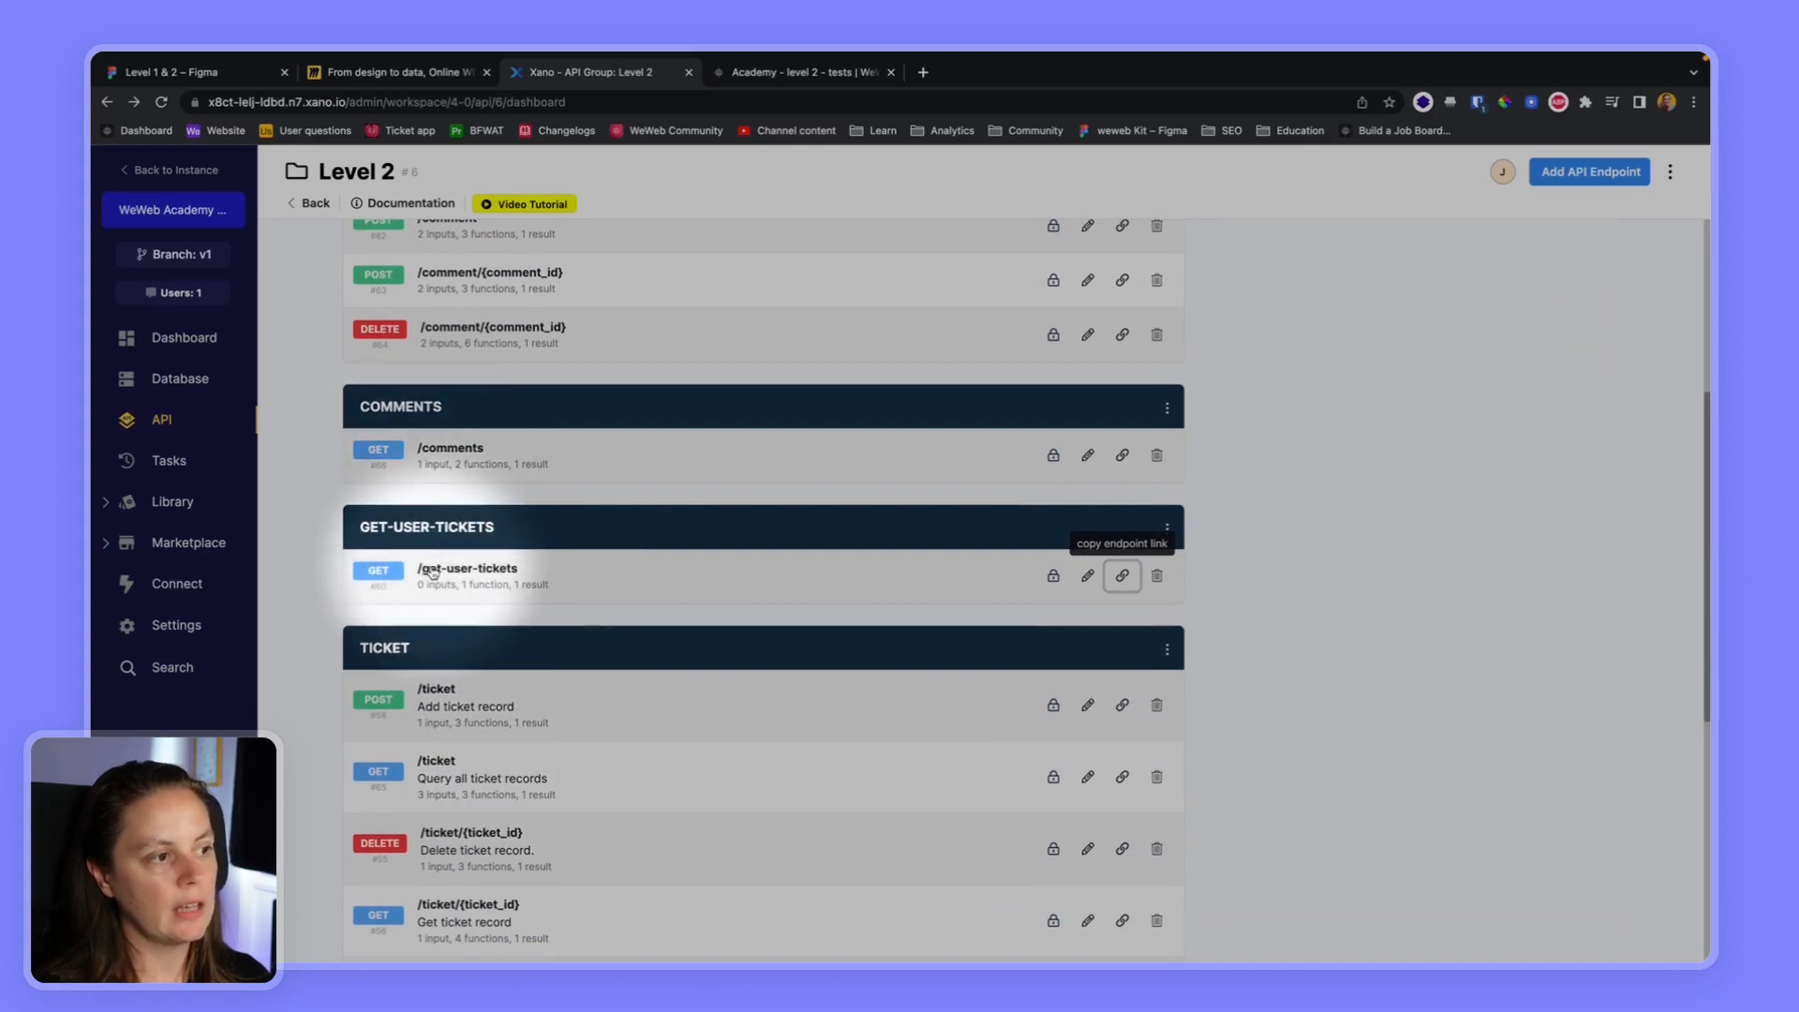
{"action": "scroll", "coordinate": [1450, 466], "scroll_direction": "up", "scroll_amount": 4}
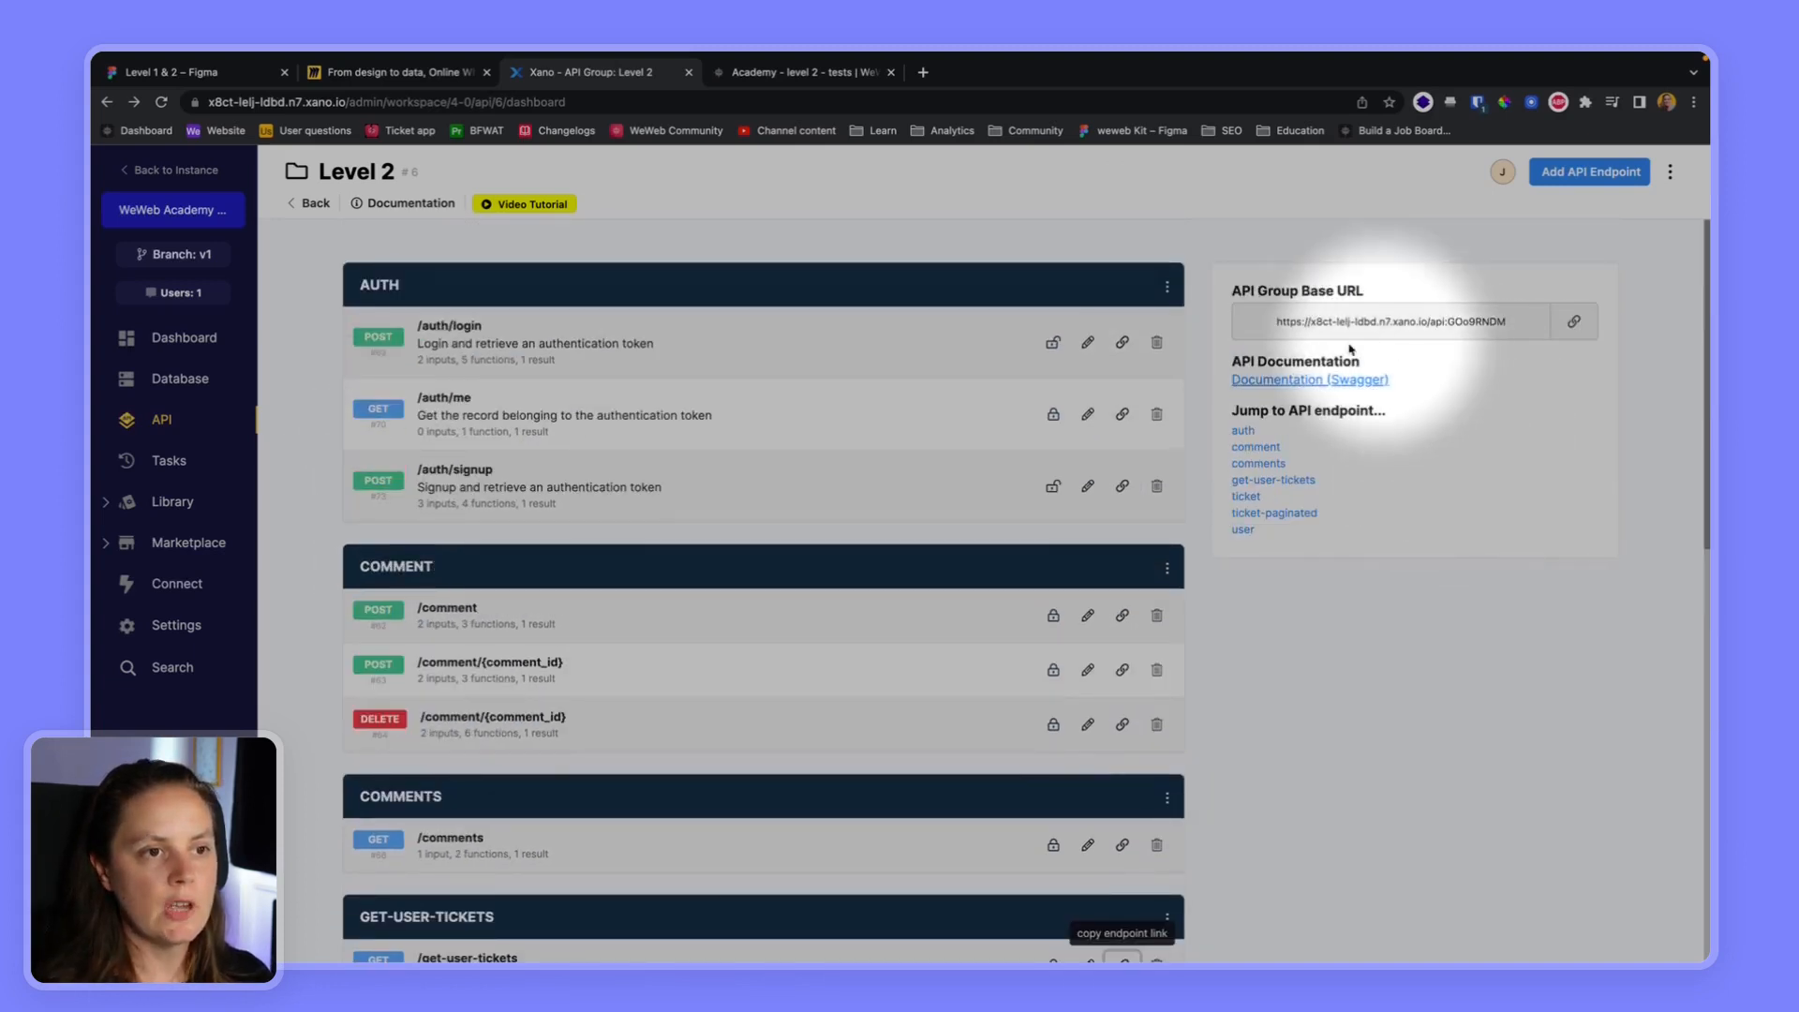
{"action": "left_click", "coordinate": [1574, 324]}
In WeWeb, create a Text variable named baseURL with the copied API group base URL as its default value
{"action": "left_click", "coordinate": [801, 72]}
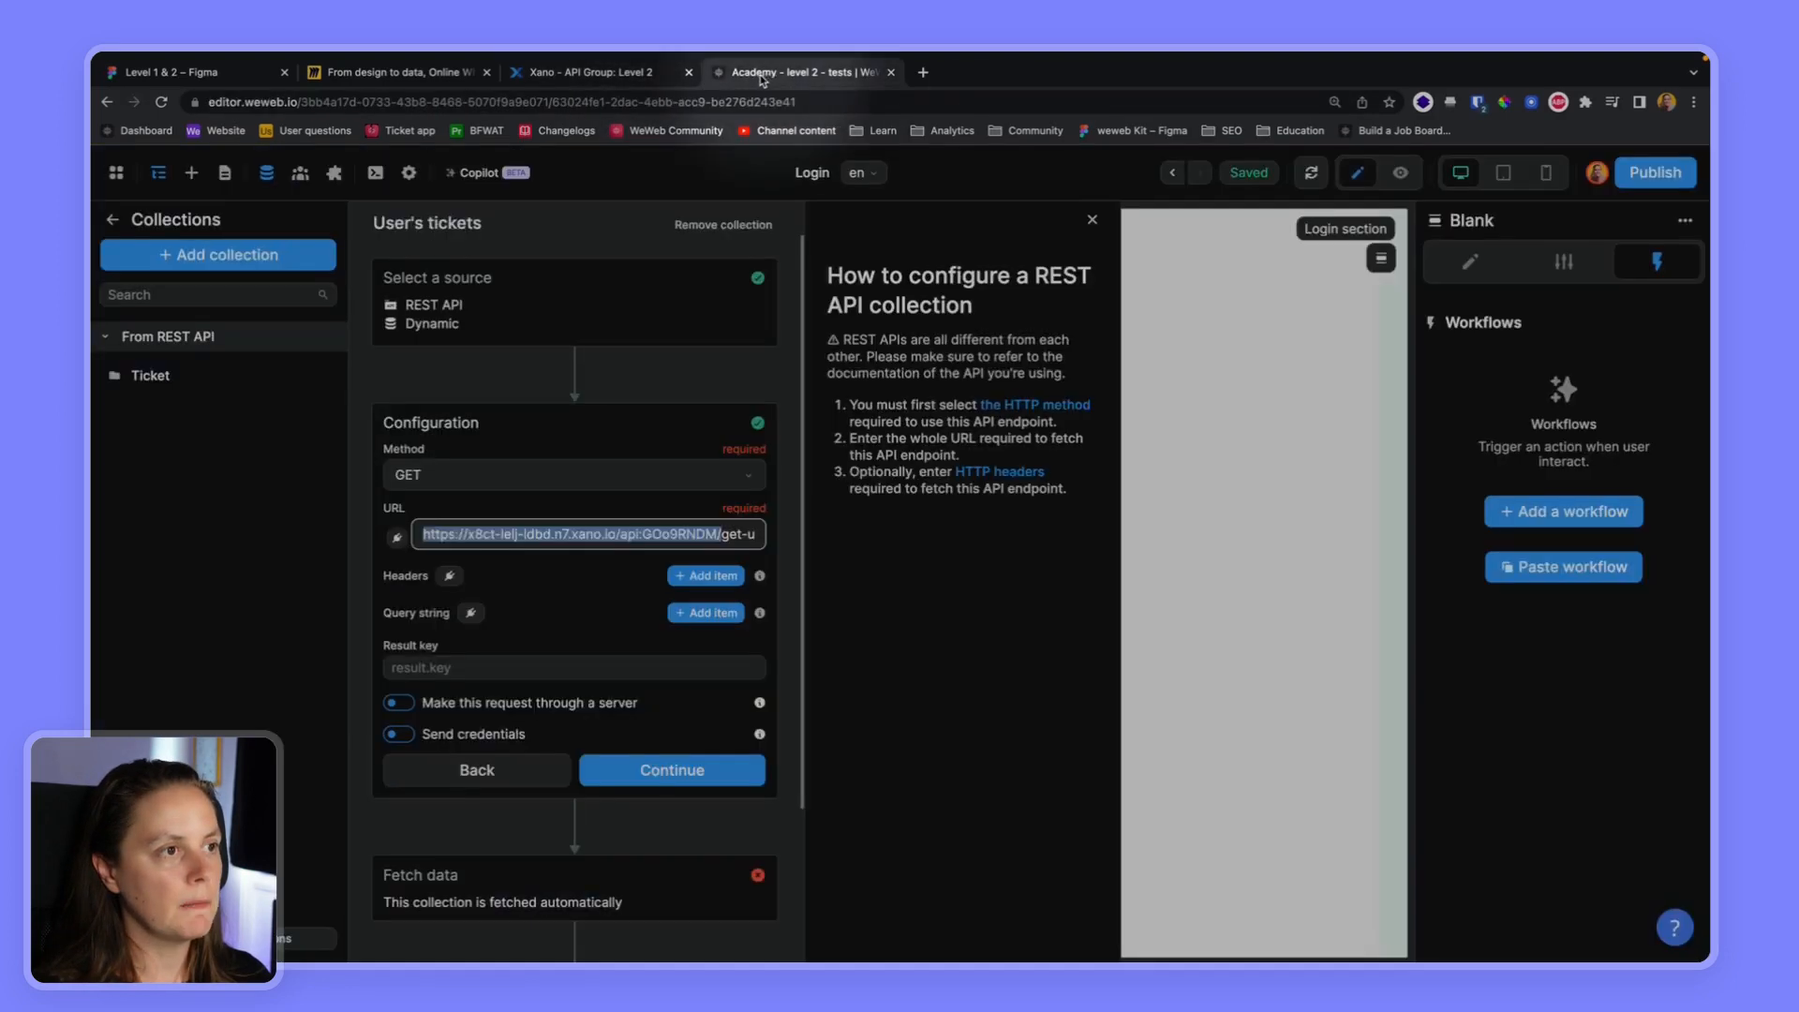
{"action": "left_click", "coordinate": [112, 220]}
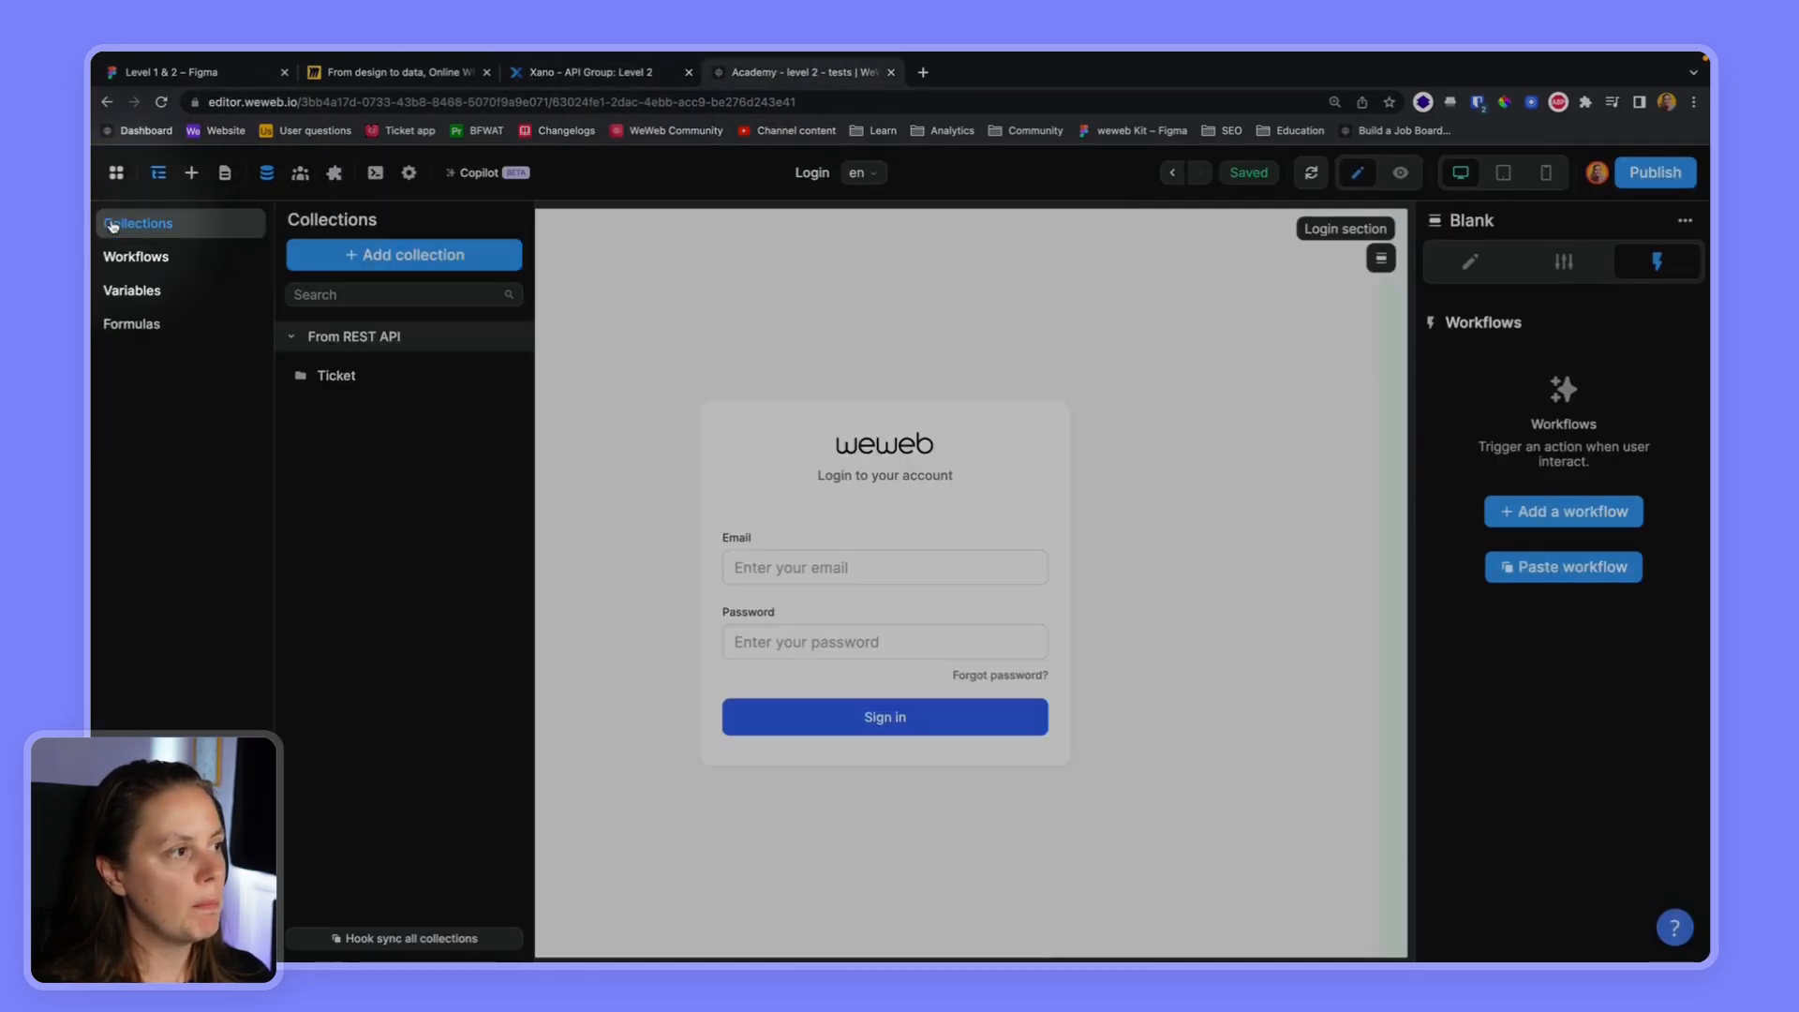
{"action": "left_click", "coordinate": [159, 292]}
{"action": "left_click", "coordinate": [431, 254]}
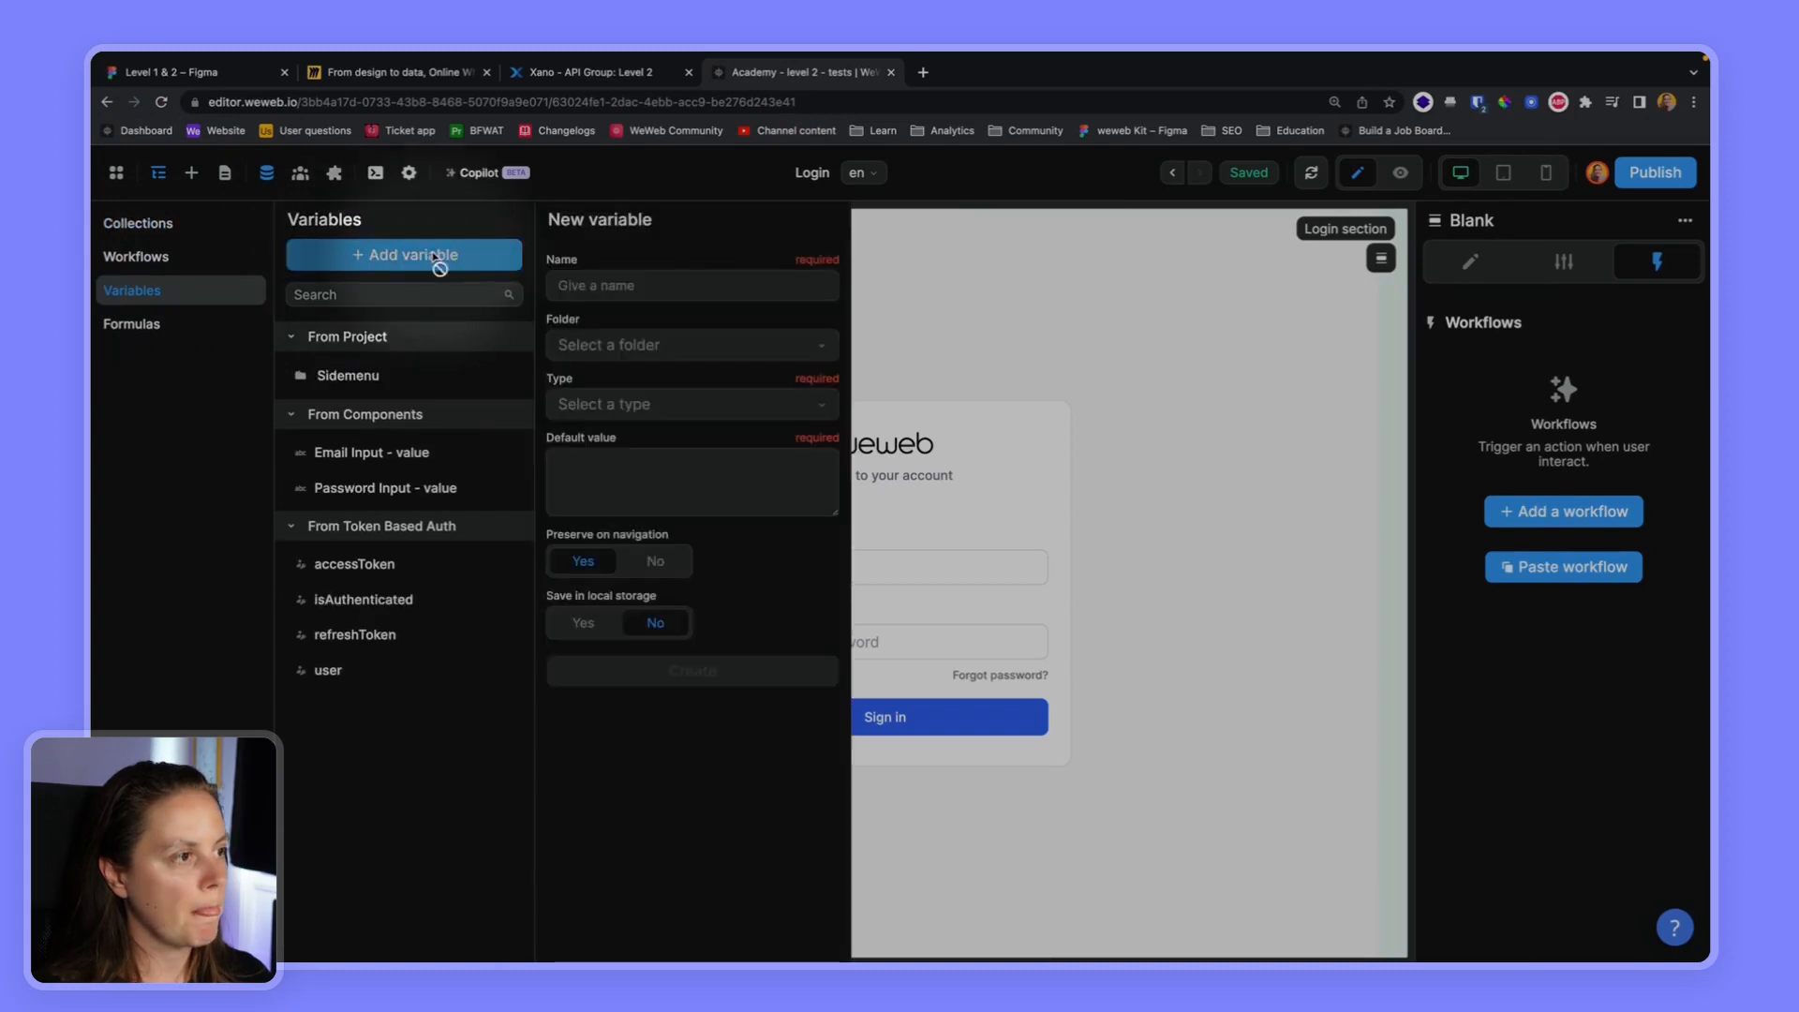
{"action": "left_click", "coordinate": [655, 282]}
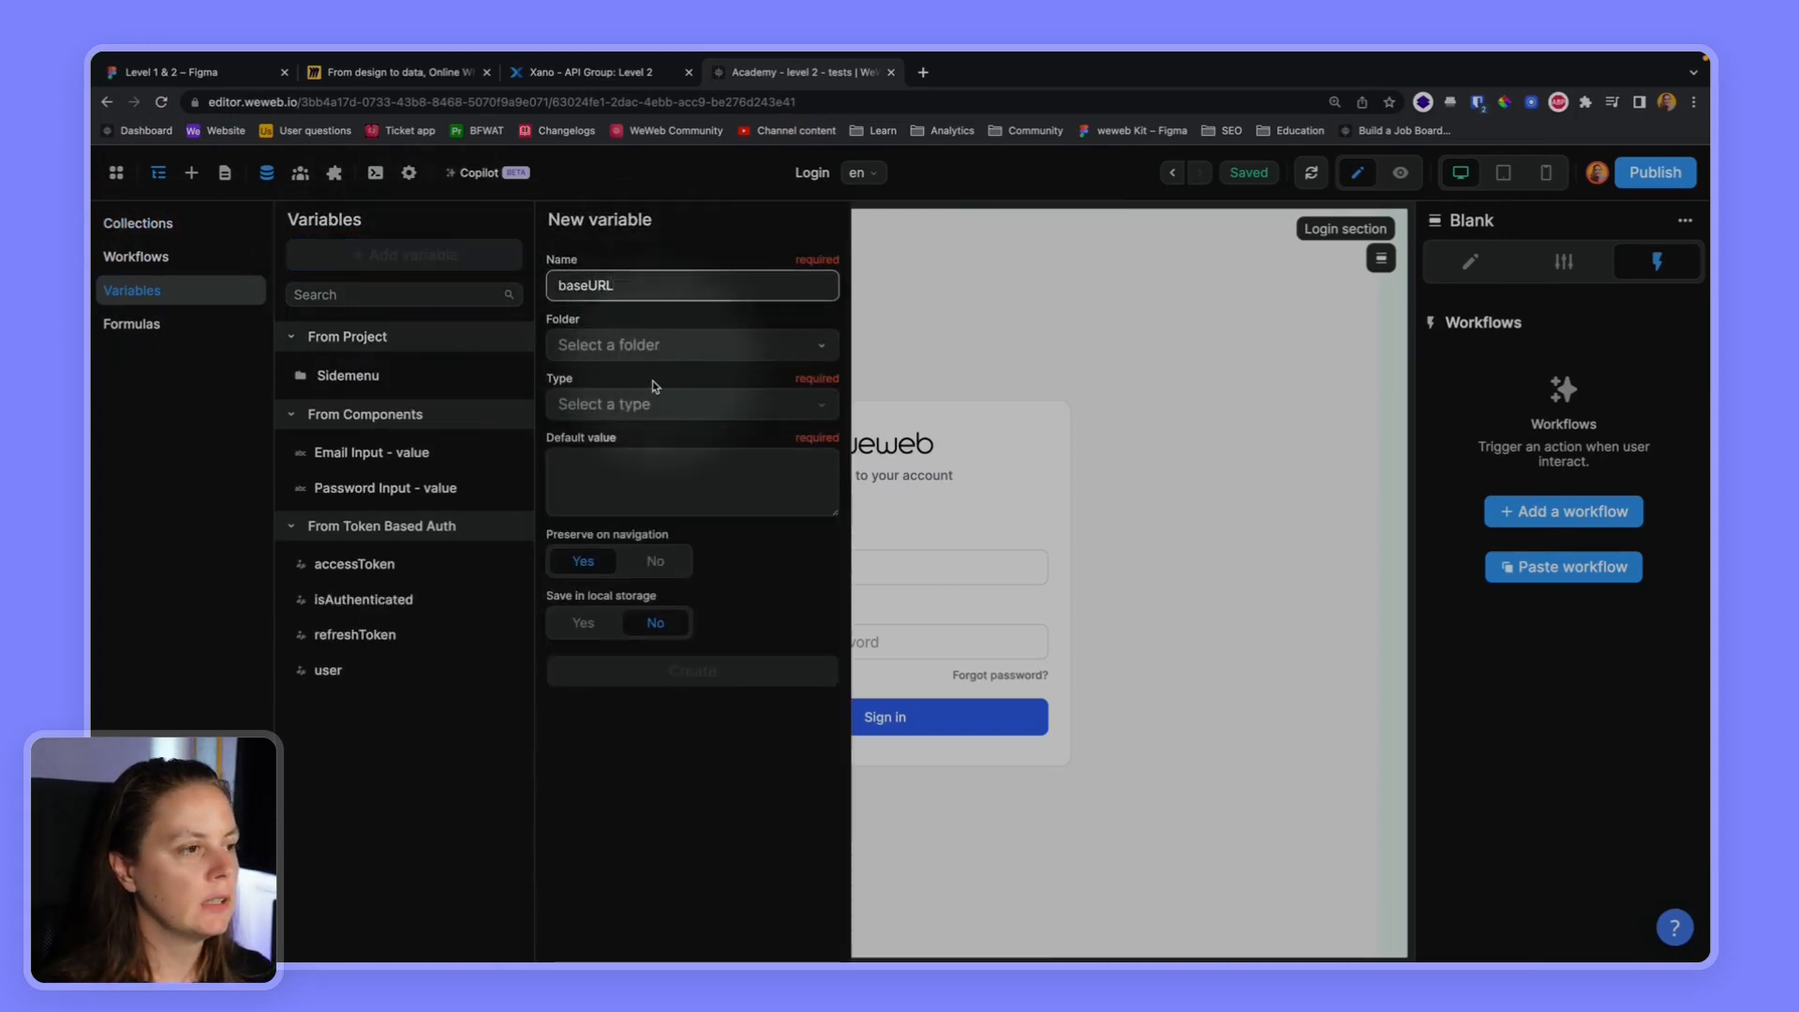
{"action": "left_click", "coordinate": [634, 409]}
{"action": "left_click", "coordinate": [602, 446]}
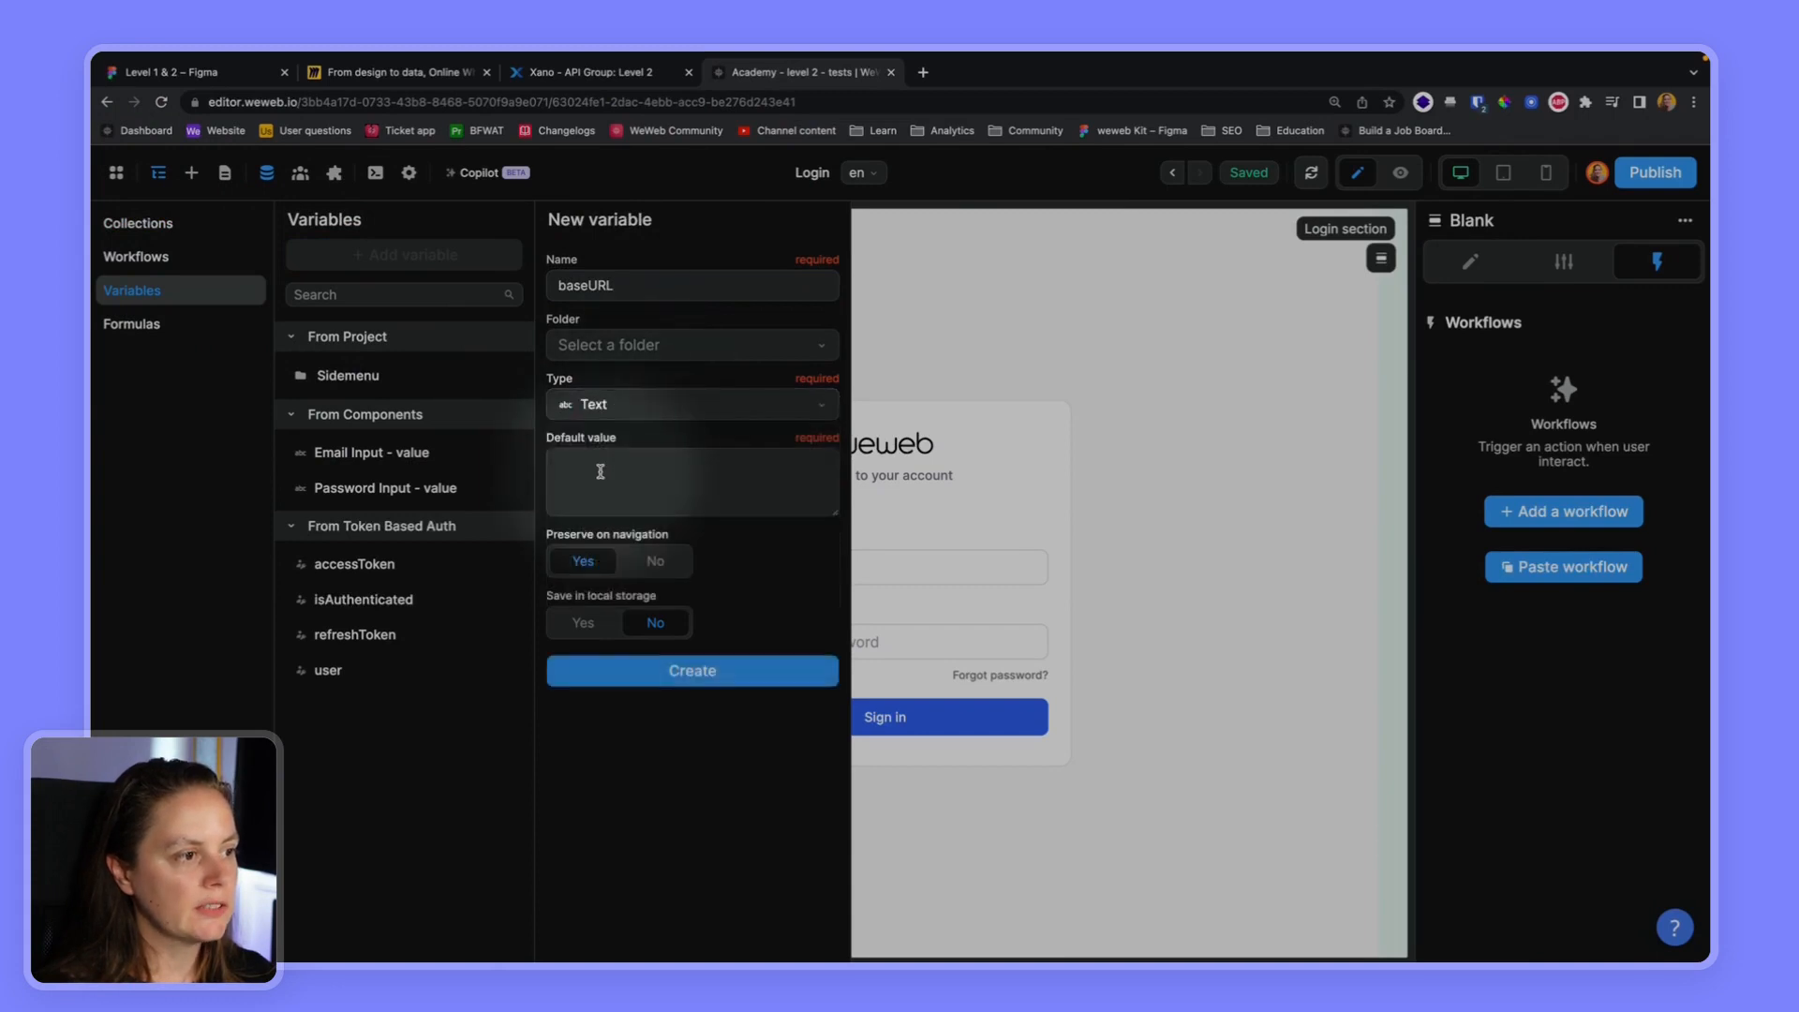
{"action": "key", "text": "super+v"}
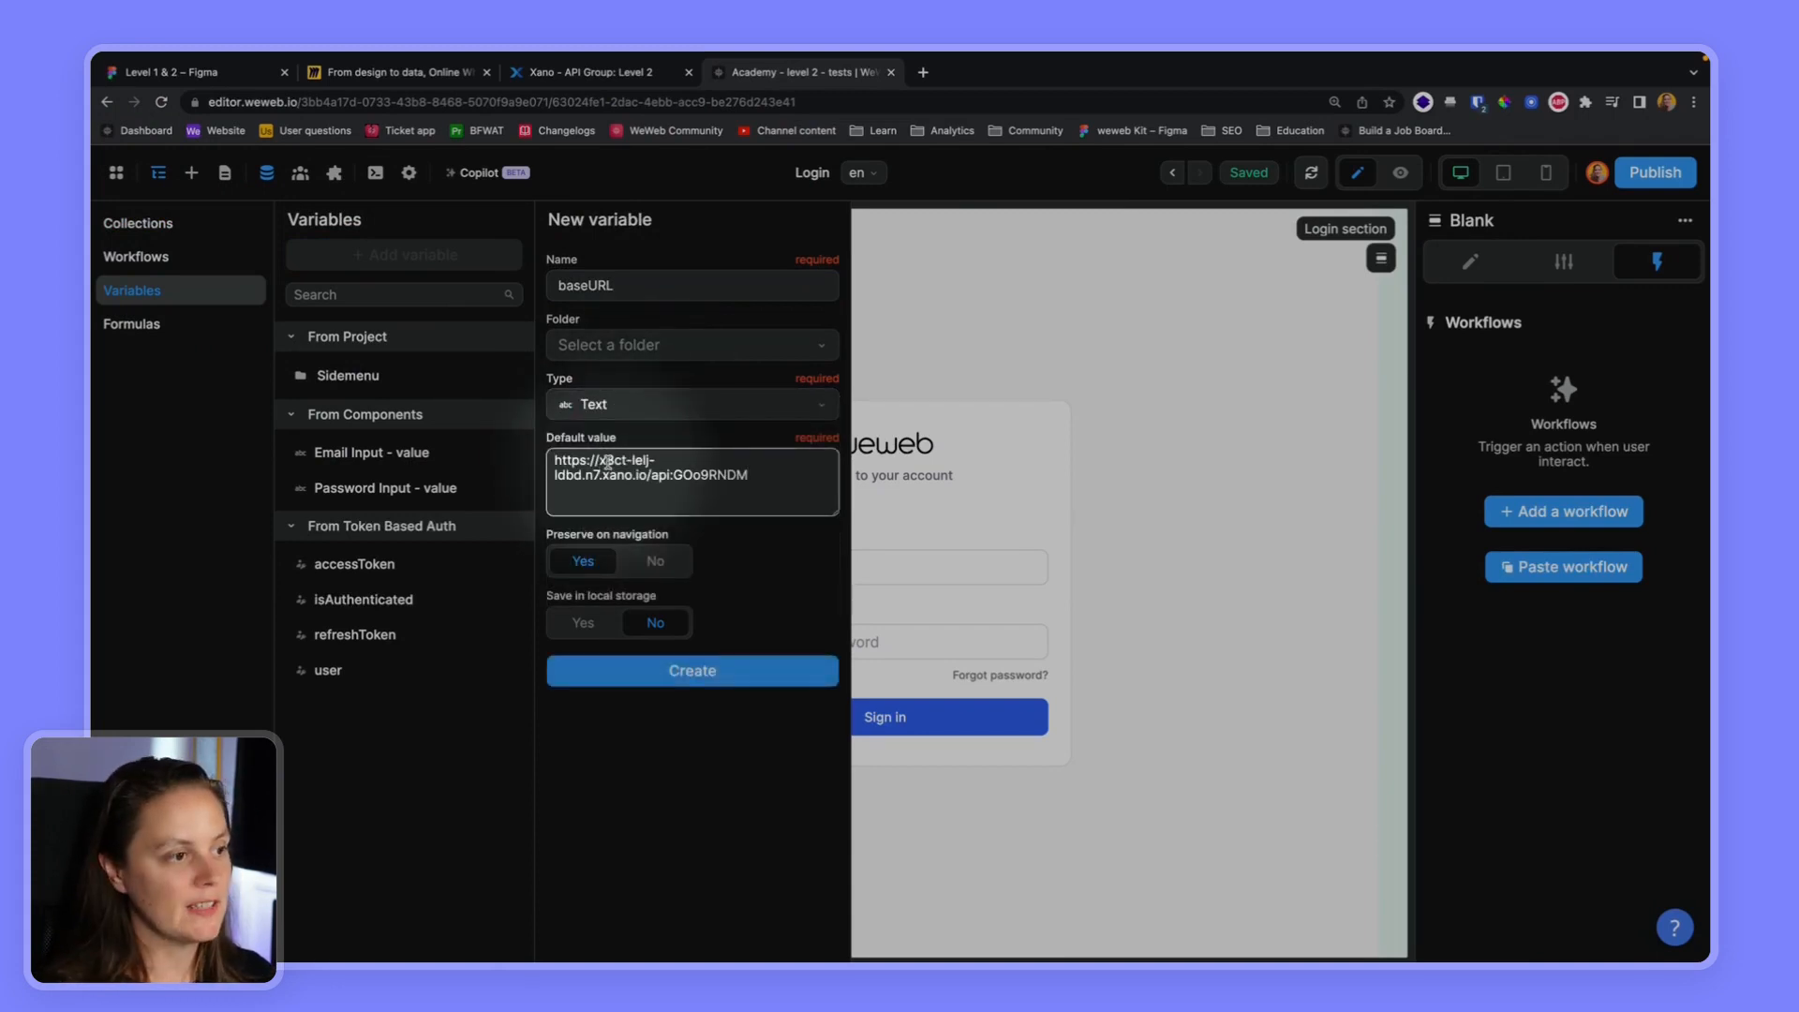
{"action": "left_click", "coordinate": [665, 672]}
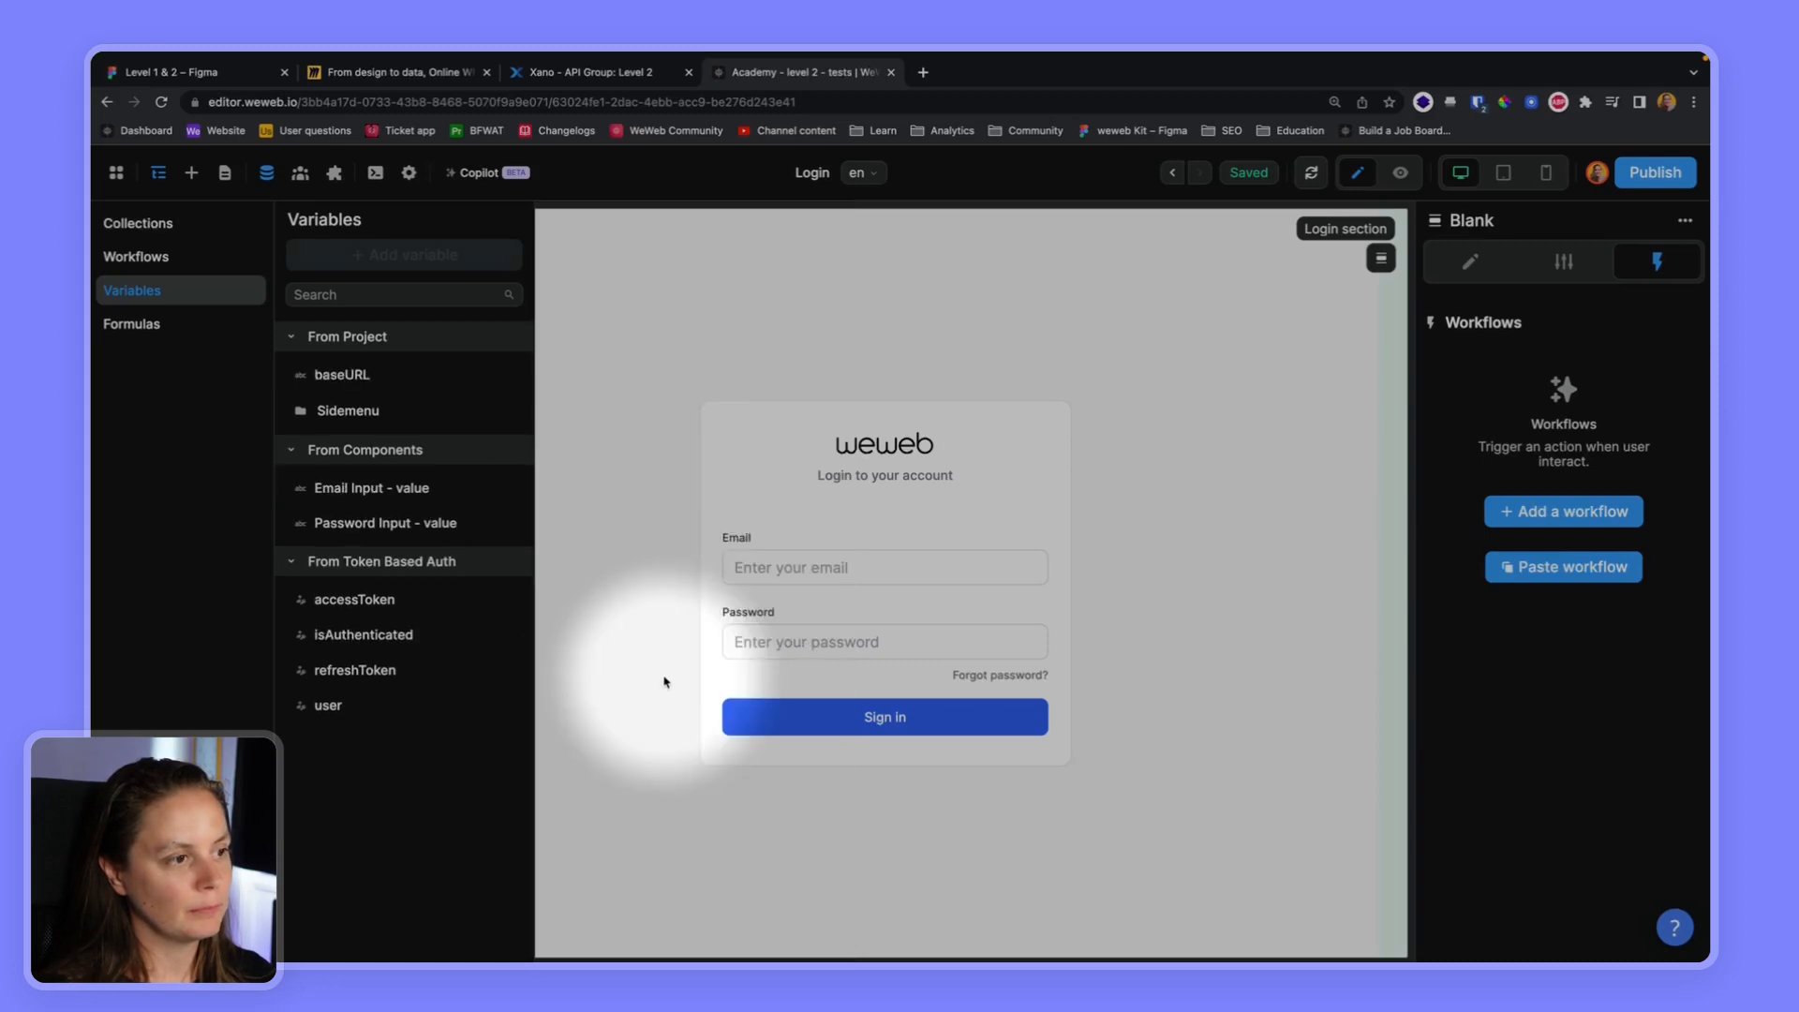
Bind the URL of the User's tickets collection to the formula baseURL + "/get-user-tickets"
{"action": "left_click", "coordinate": [178, 225]}
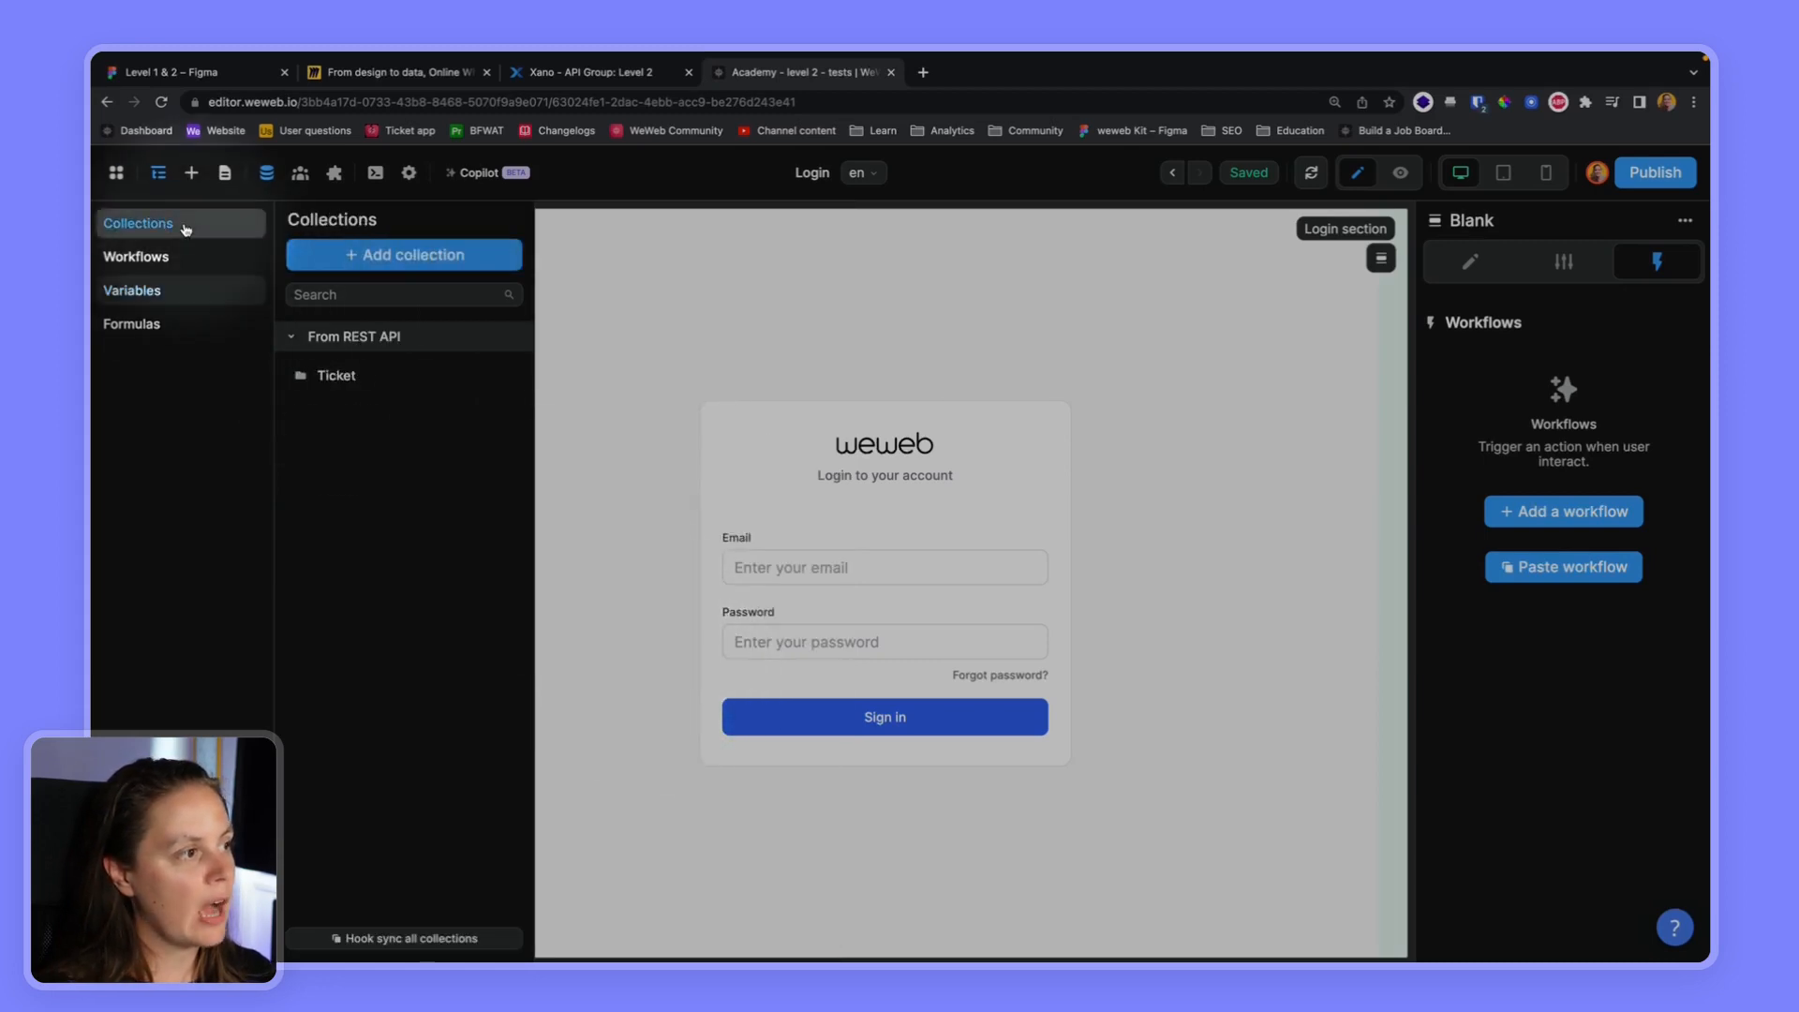
{"action": "left_click", "coordinate": [373, 375]}
{"action": "left_click", "coordinate": [374, 414]}
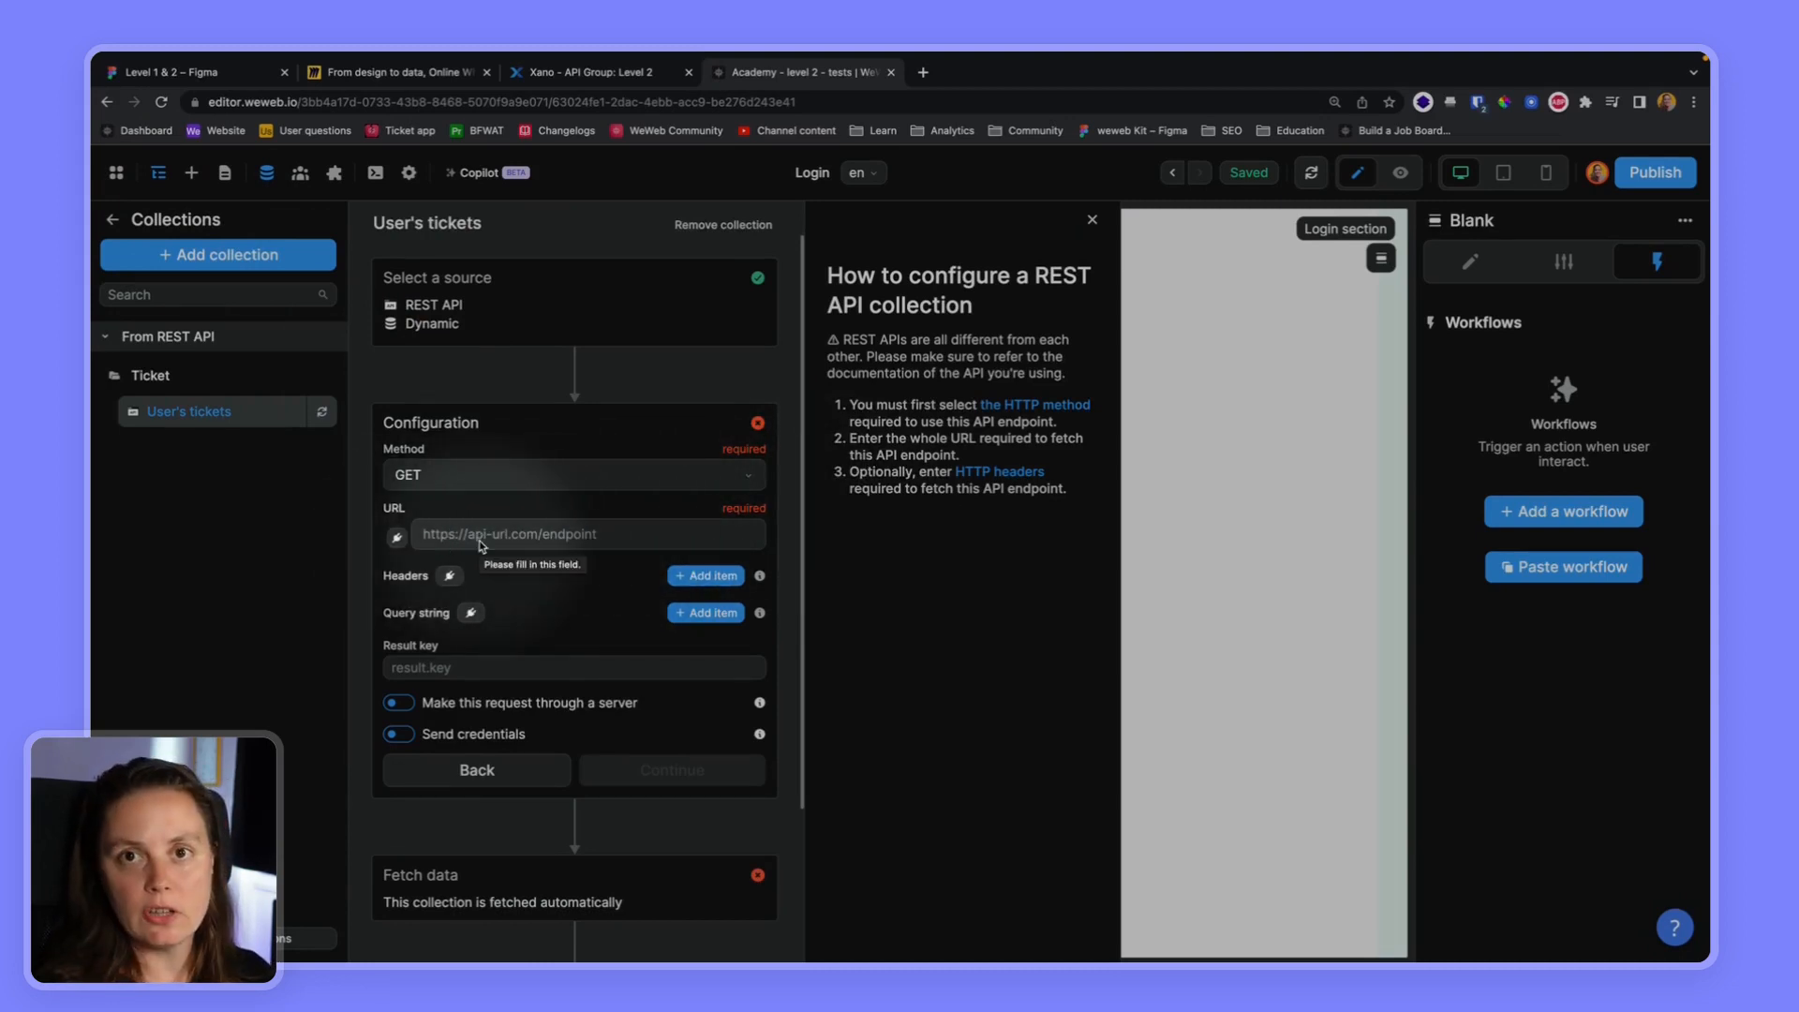
{"action": "left_click", "coordinate": [396, 536]}
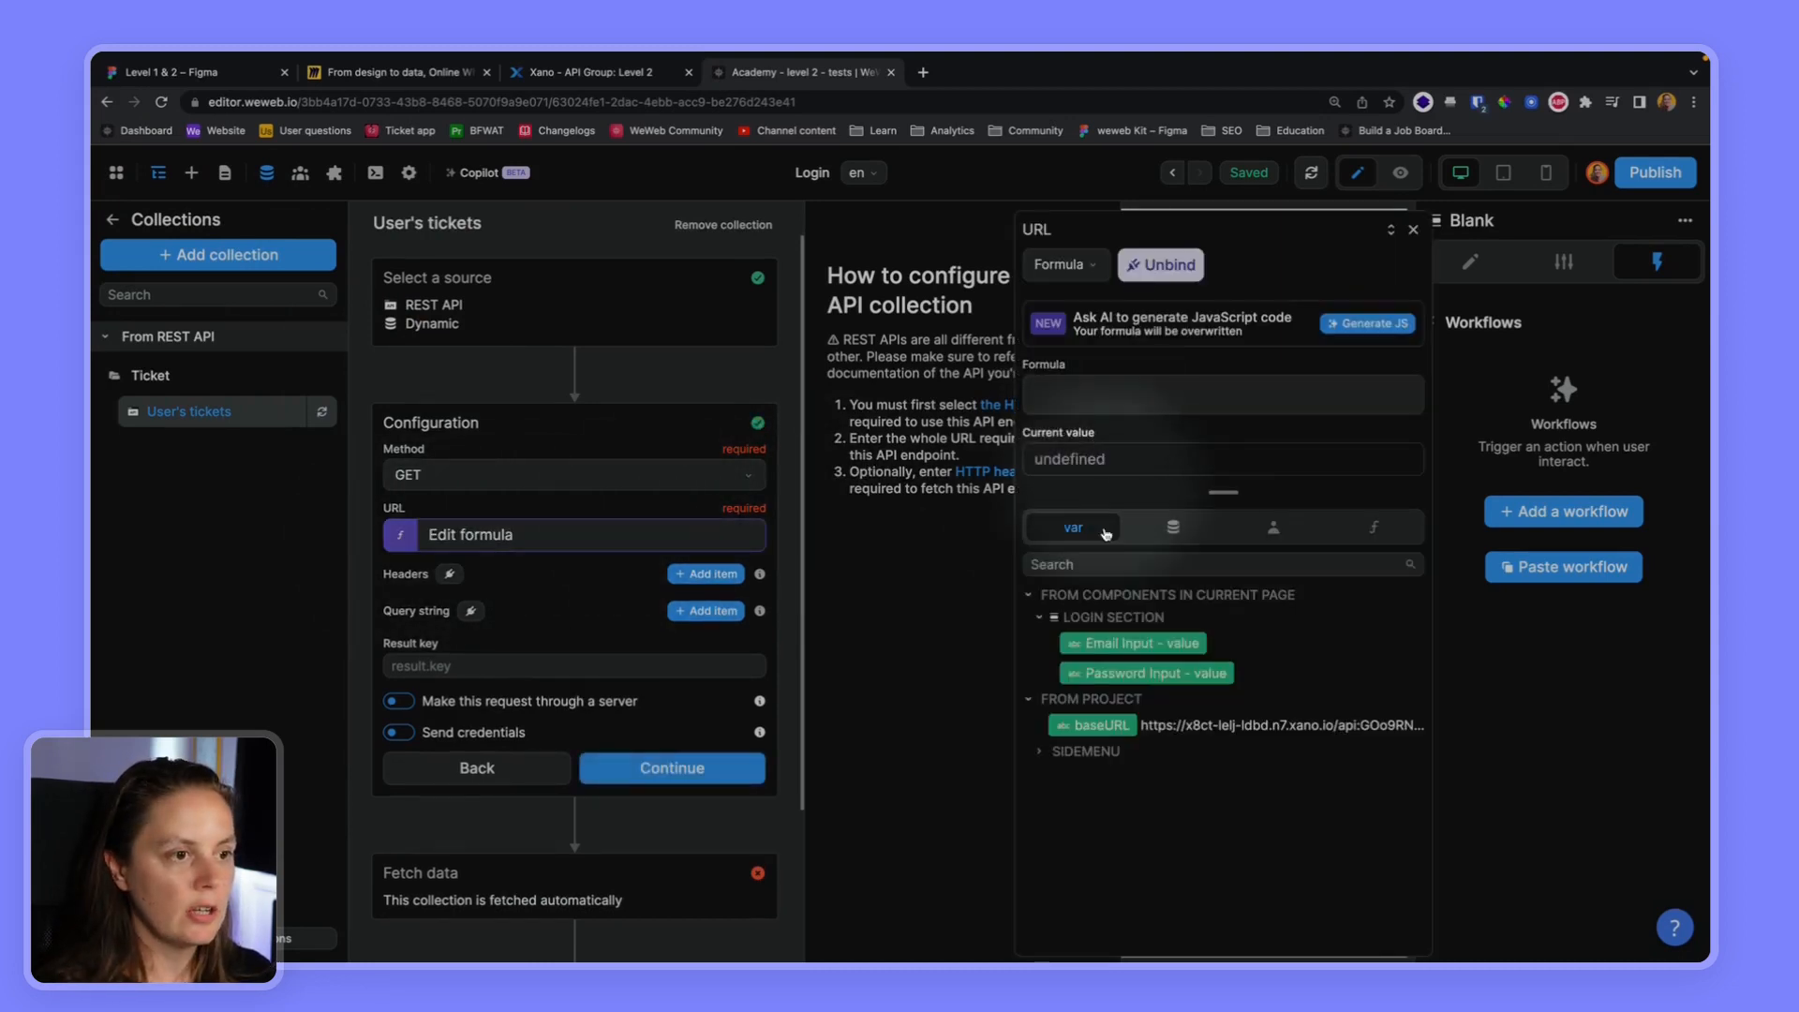
{"action": "left_click", "coordinate": [1096, 725]}
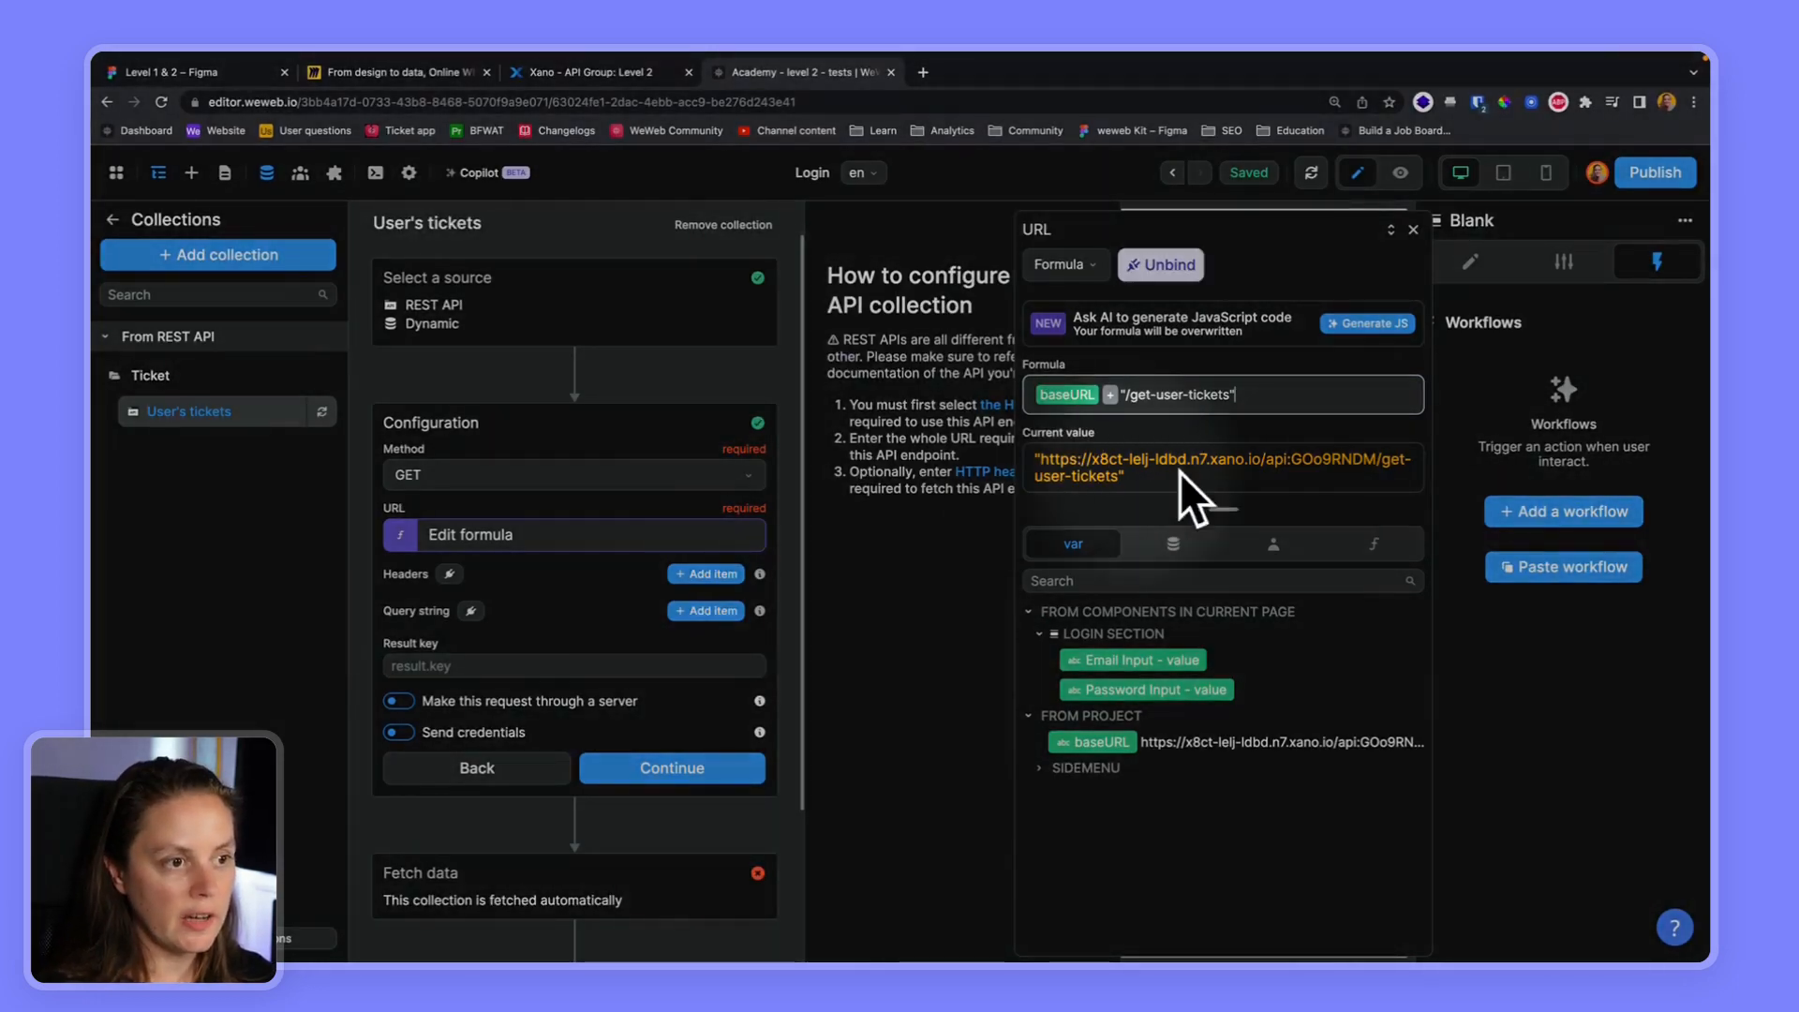
Switch to Xano and examine the endpoint paths in the Level 2 API group
{"action": "left_click", "coordinate": [614, 75]}
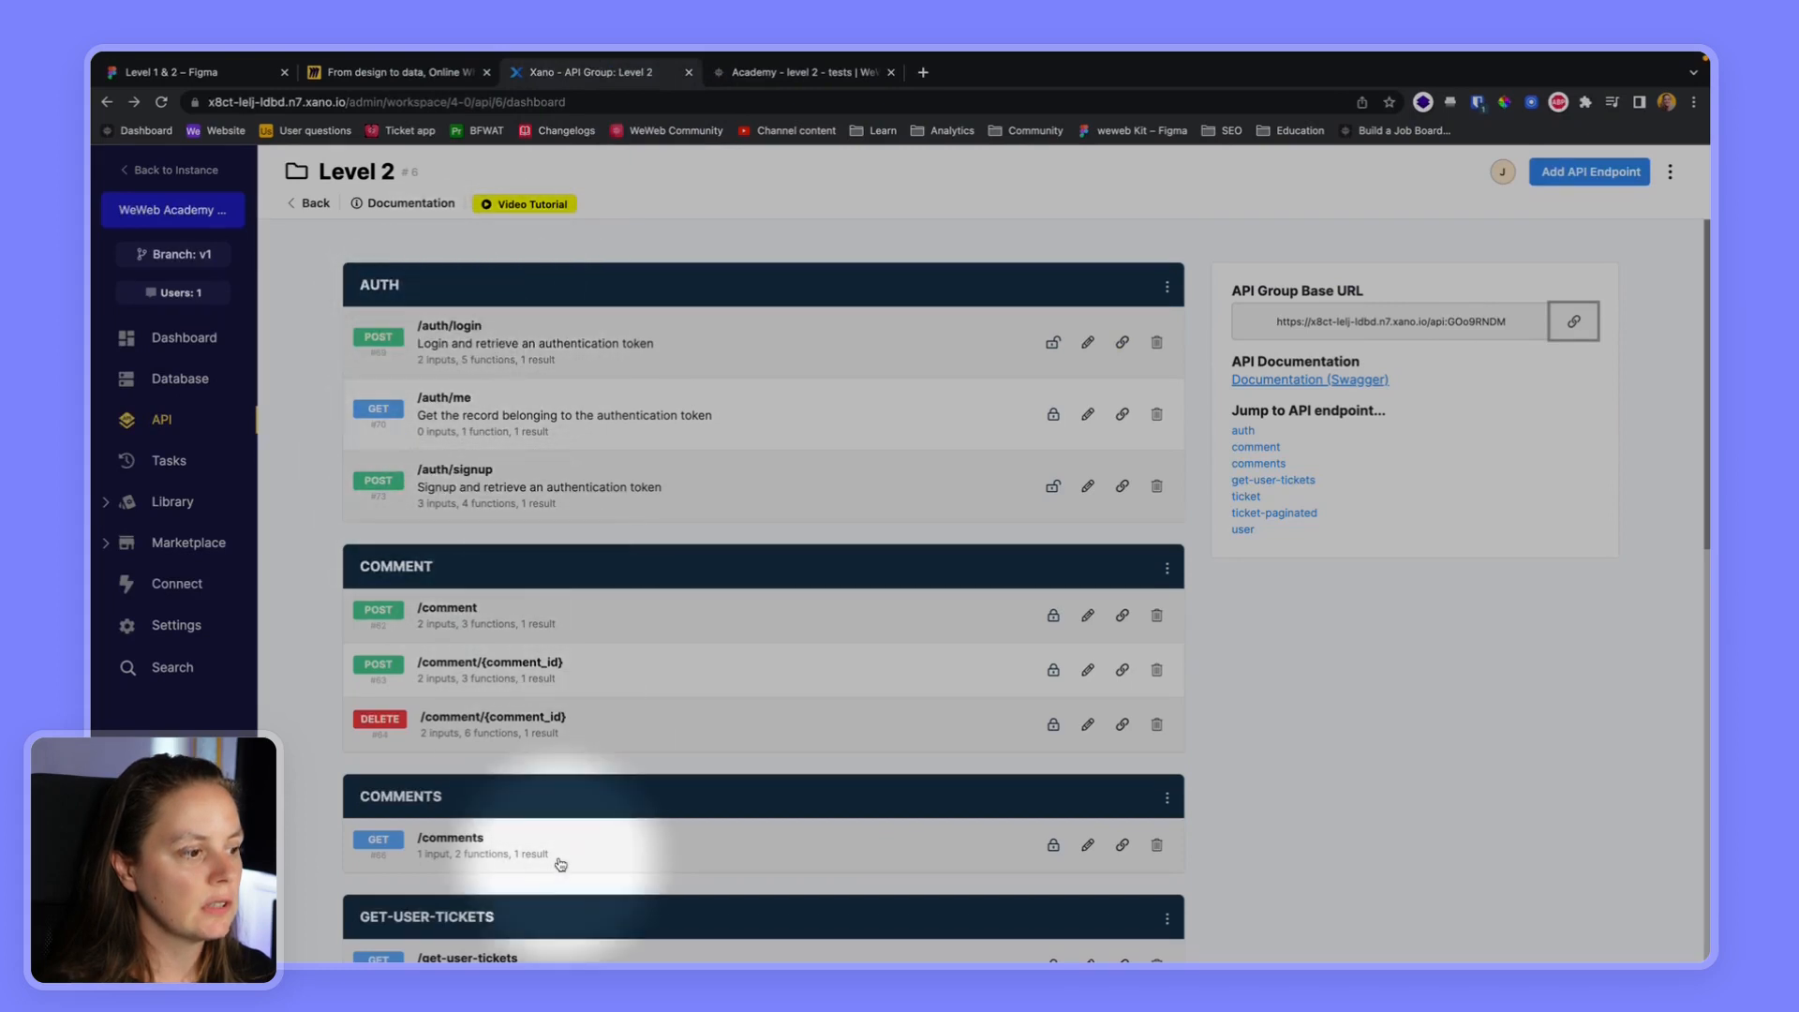
{"action": "scroll", "coordinate": [543, 867], "scroll_direction": "down", "scroll_amount": 3}
{"action": "scroll", "coordinate": [497, 750], "scroll_direction": "down", "scroll_amount": 4}
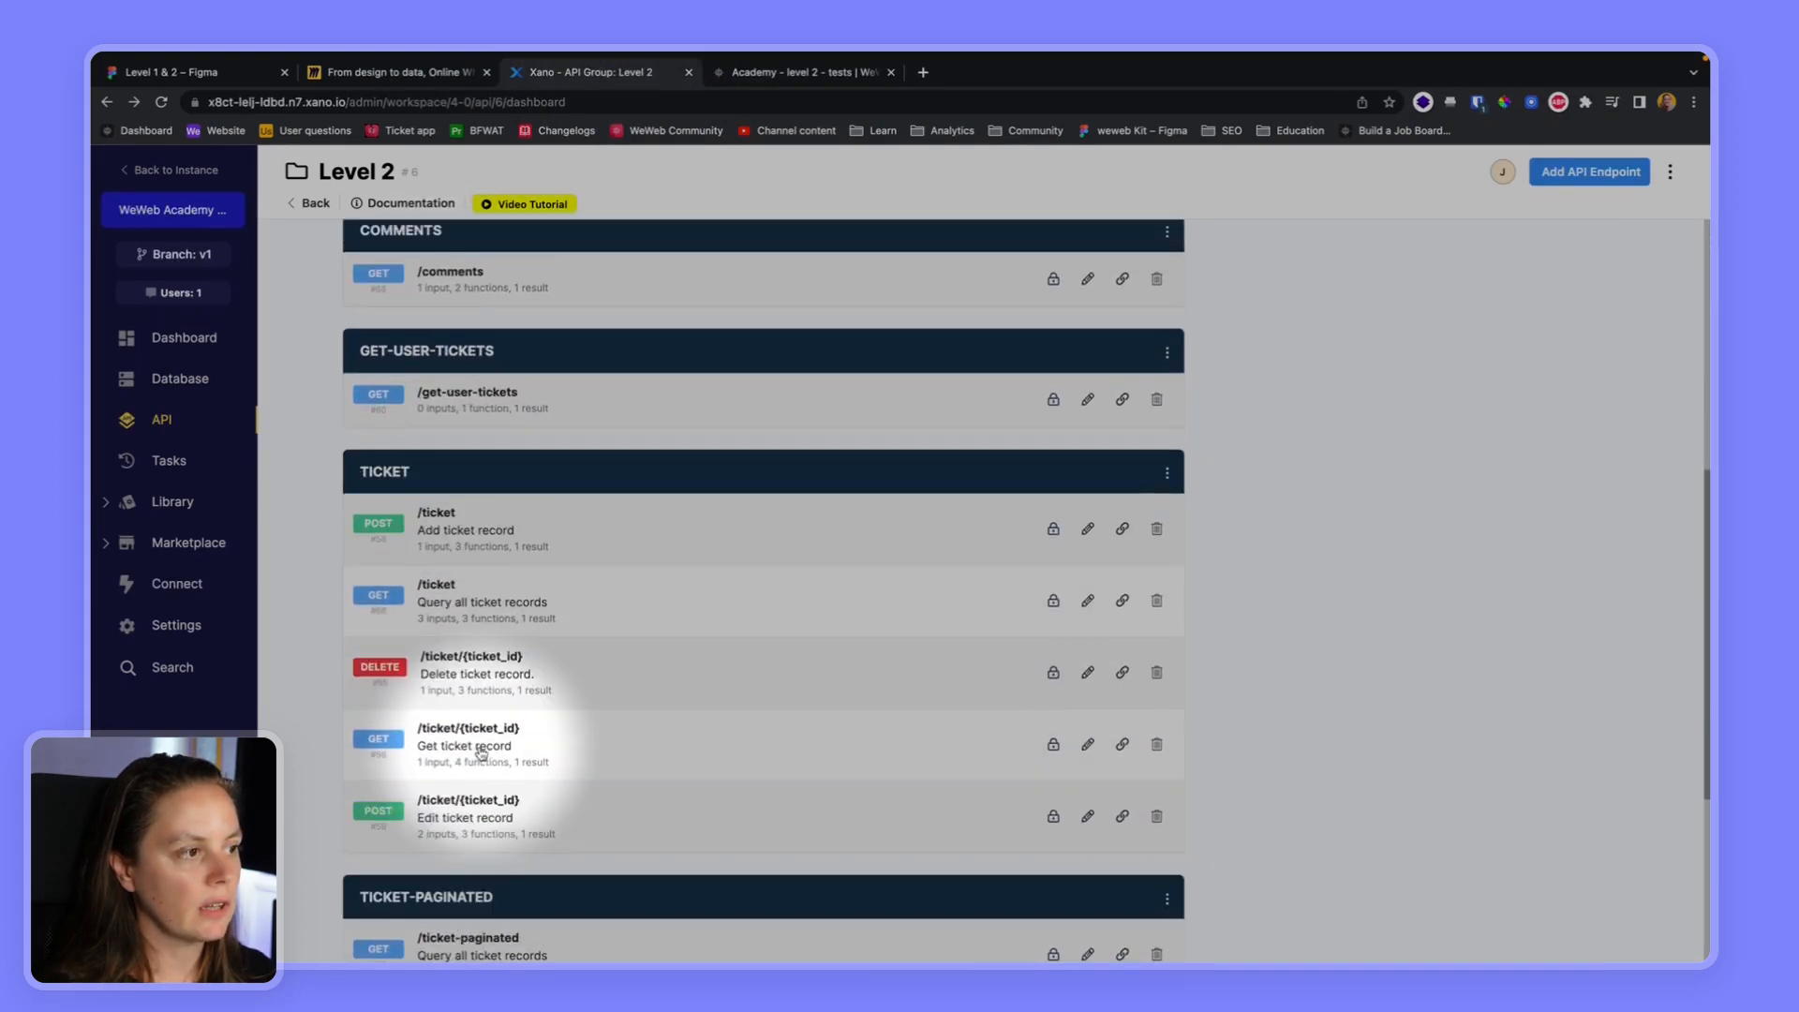
{"action": "scroll", "coordinate": [459, 563], "scroll_direction": "up", "scroll_amount": 2}
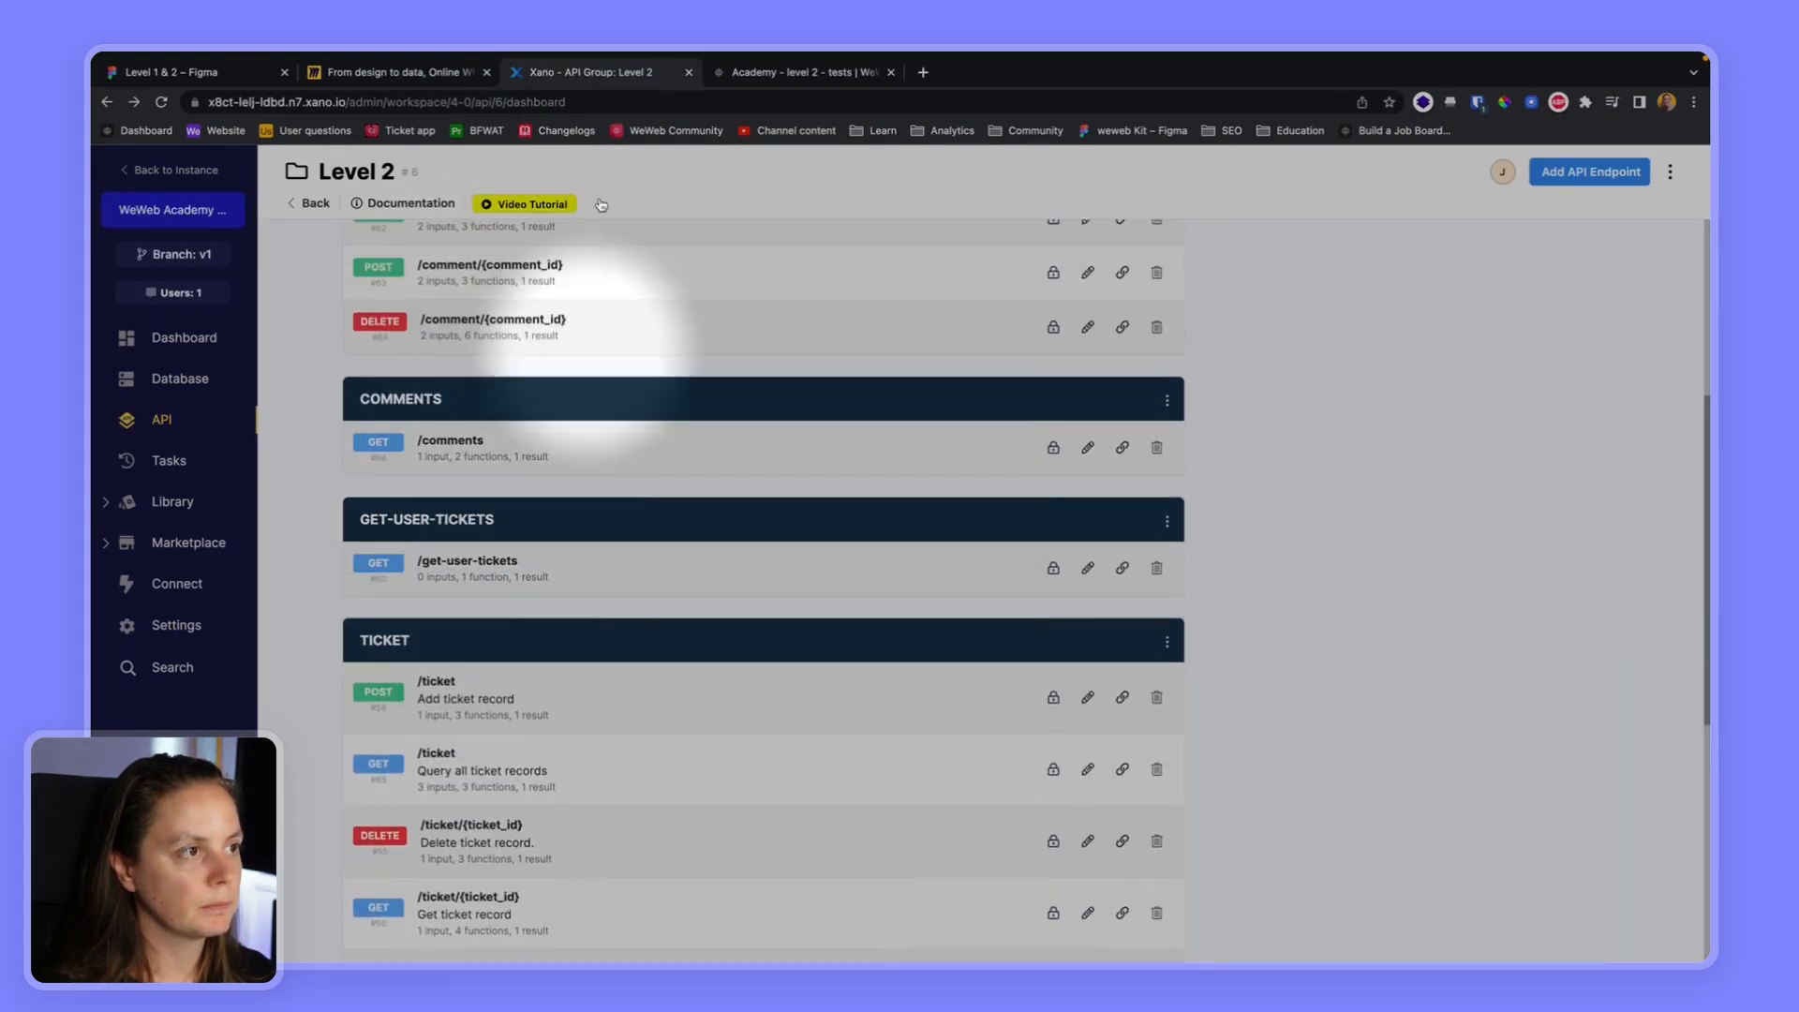
Return to WeWeb, submit the collection's configuration to fetch its data and expand the response object
{"action": "left_click", "coordinate": [801, 72]}
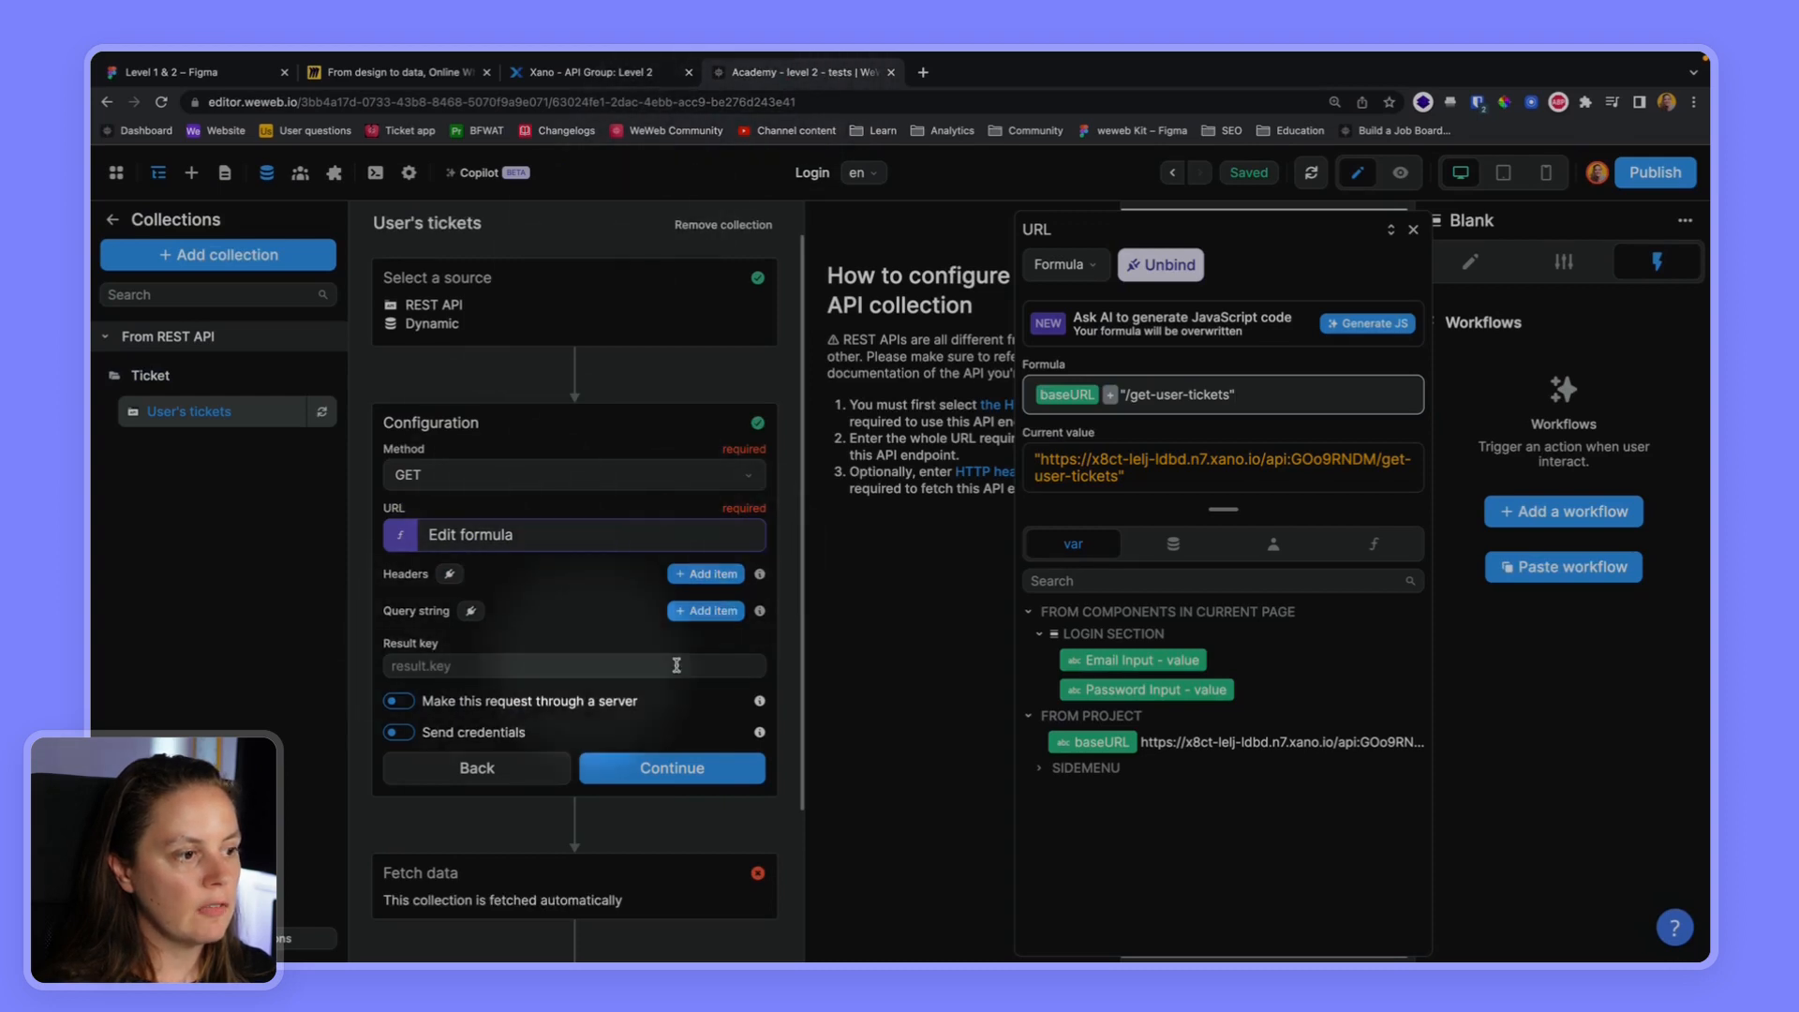
{"action": "left_click", "coordinate": [643, 770]}
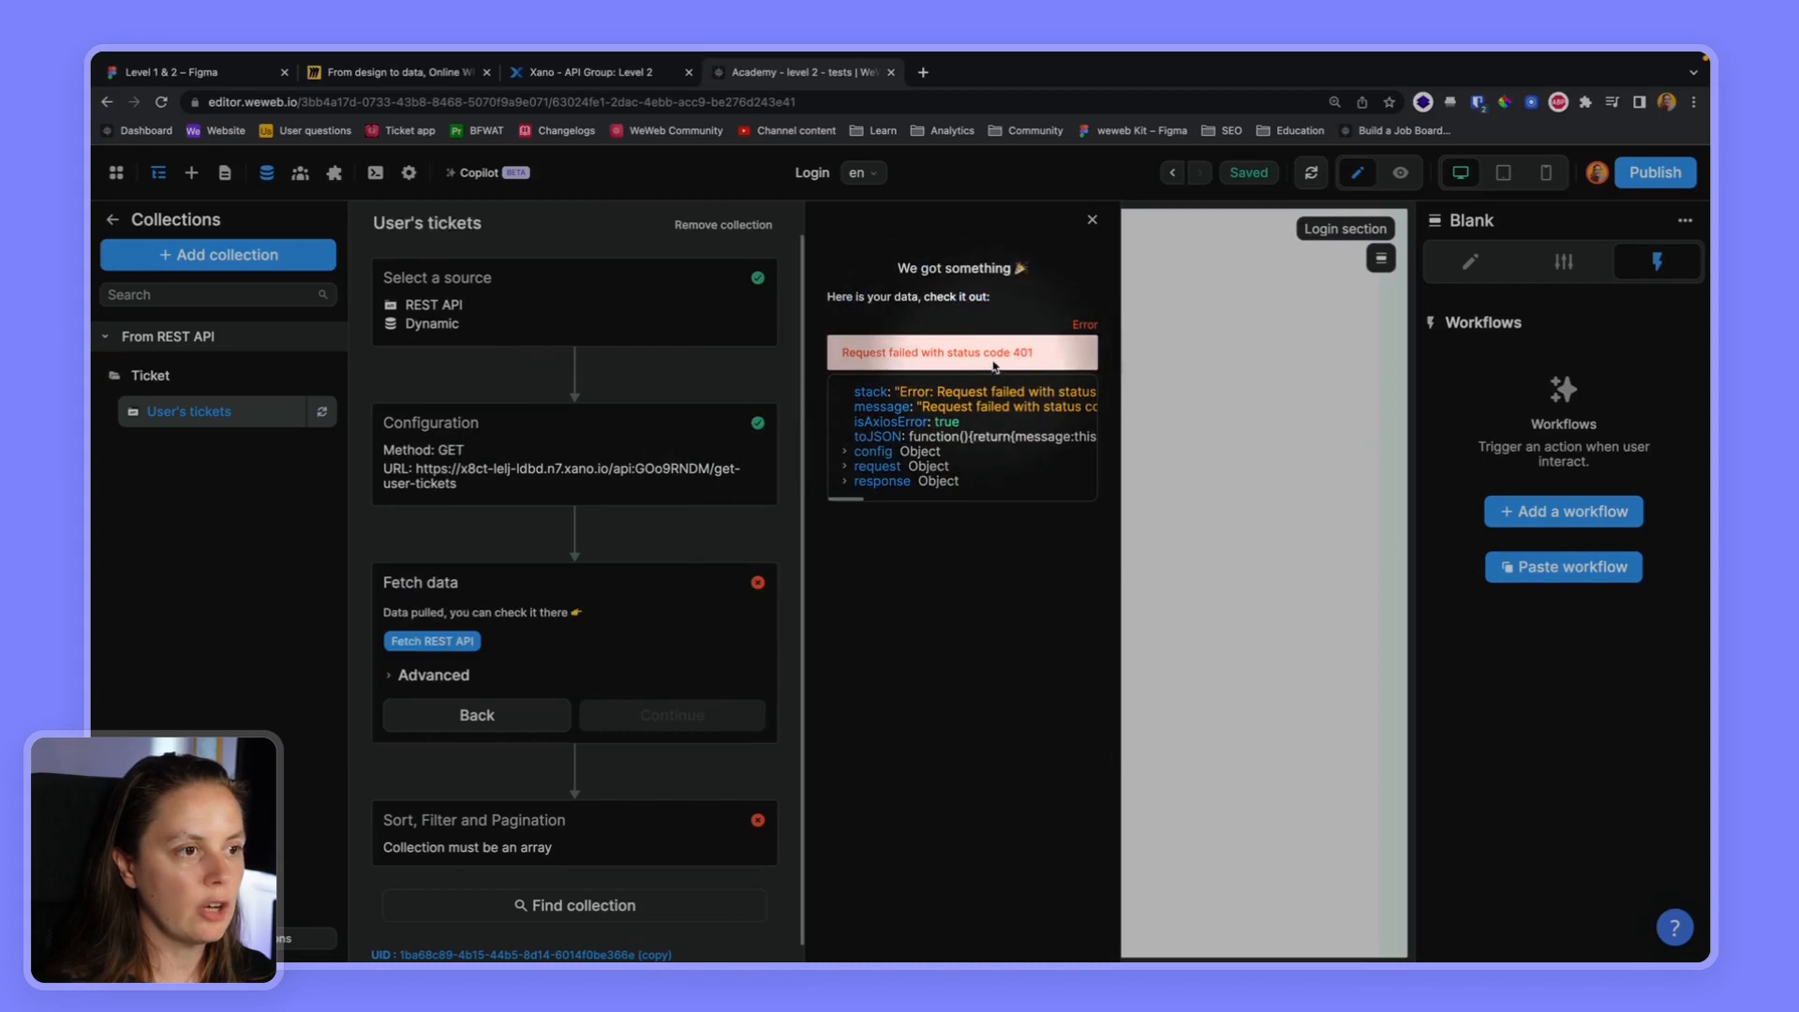
{"action": "left_click", "coordinate": [844, 482]}
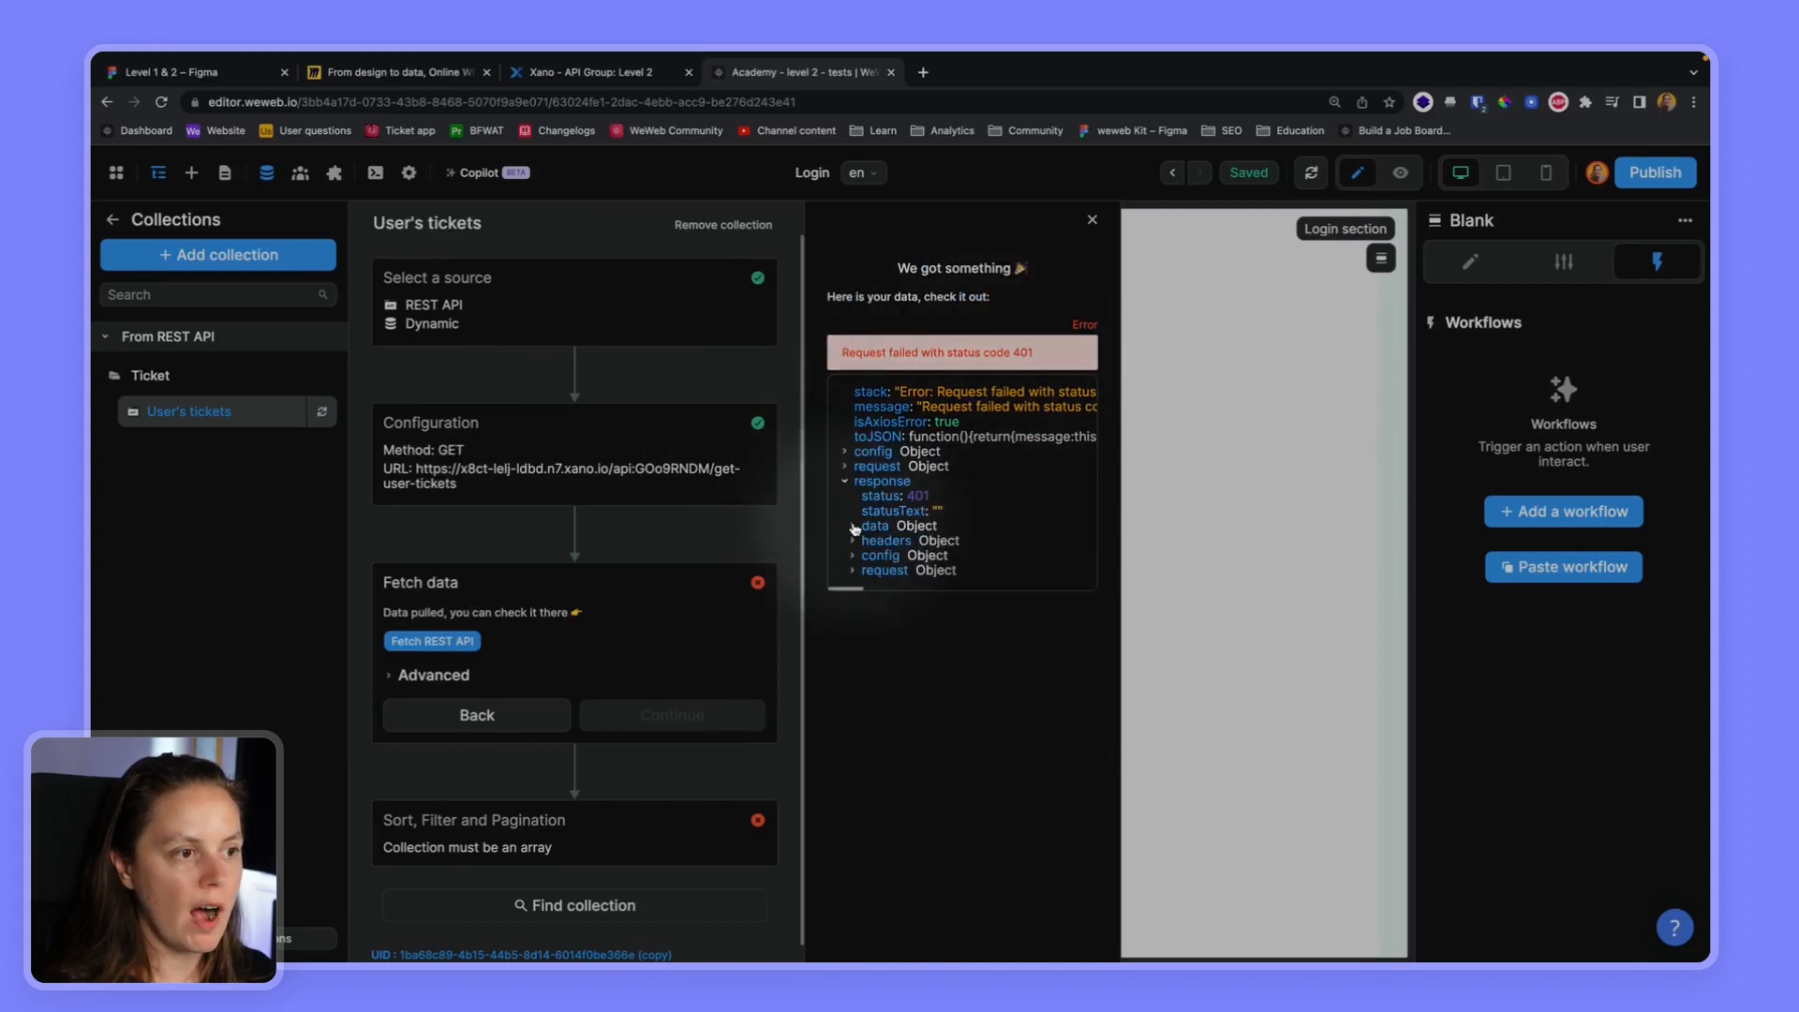
Expand the failed response's data, and switch to Xano to inspect the authentication requirement of the get-user-tickets endpoint
{"action": "left_click", "coordinate": [853, 526]}
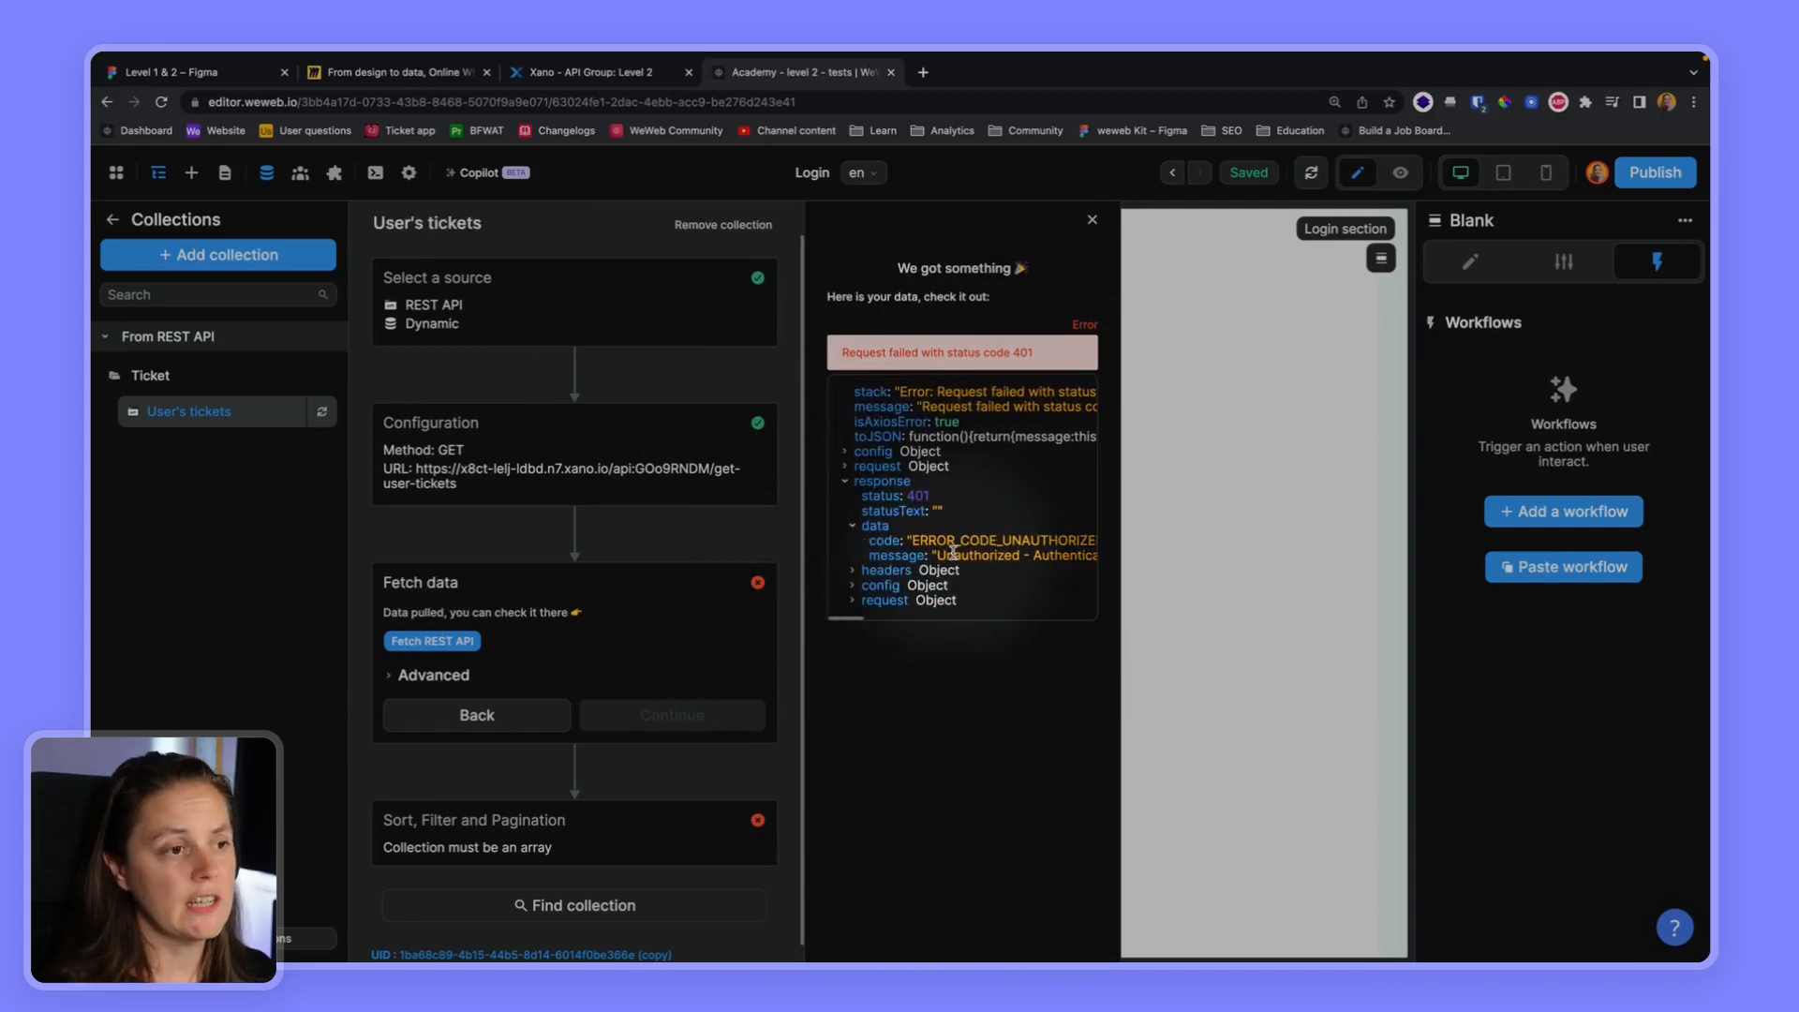
{"action": "left_click", "coordinate": [590, 72]}
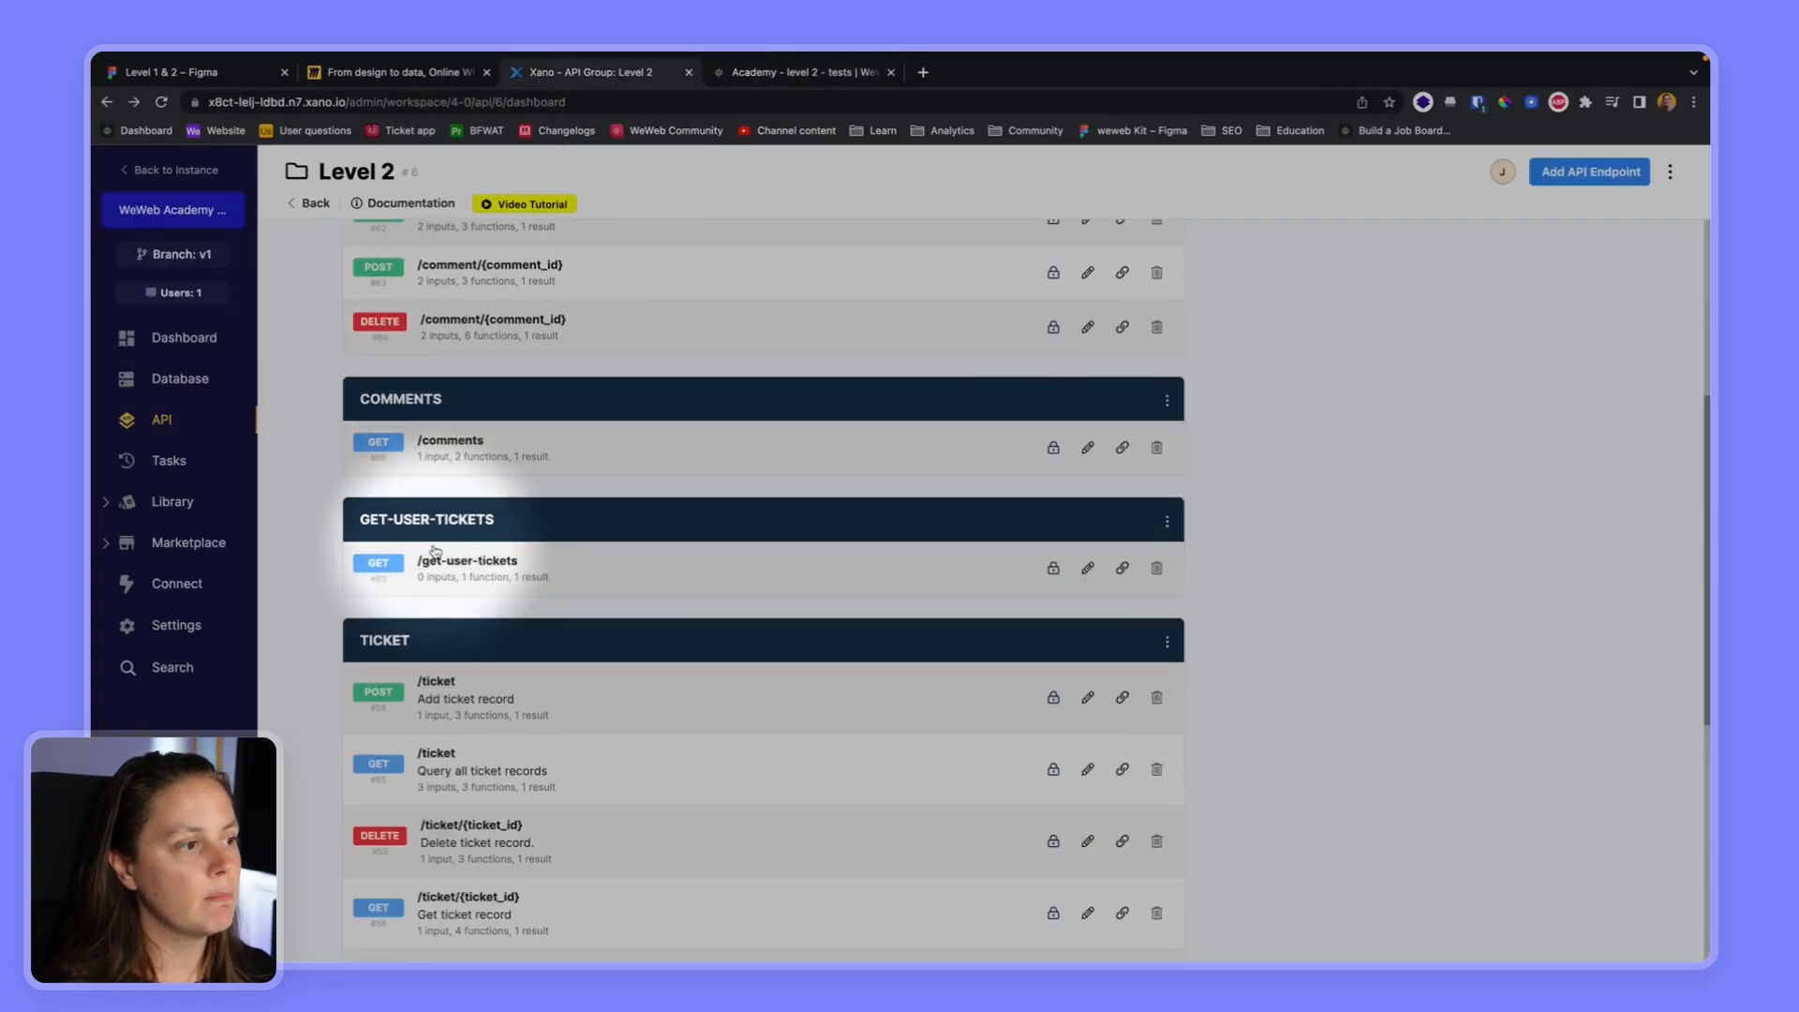
{"action": "left_click", "coordinate": [705, 564]}
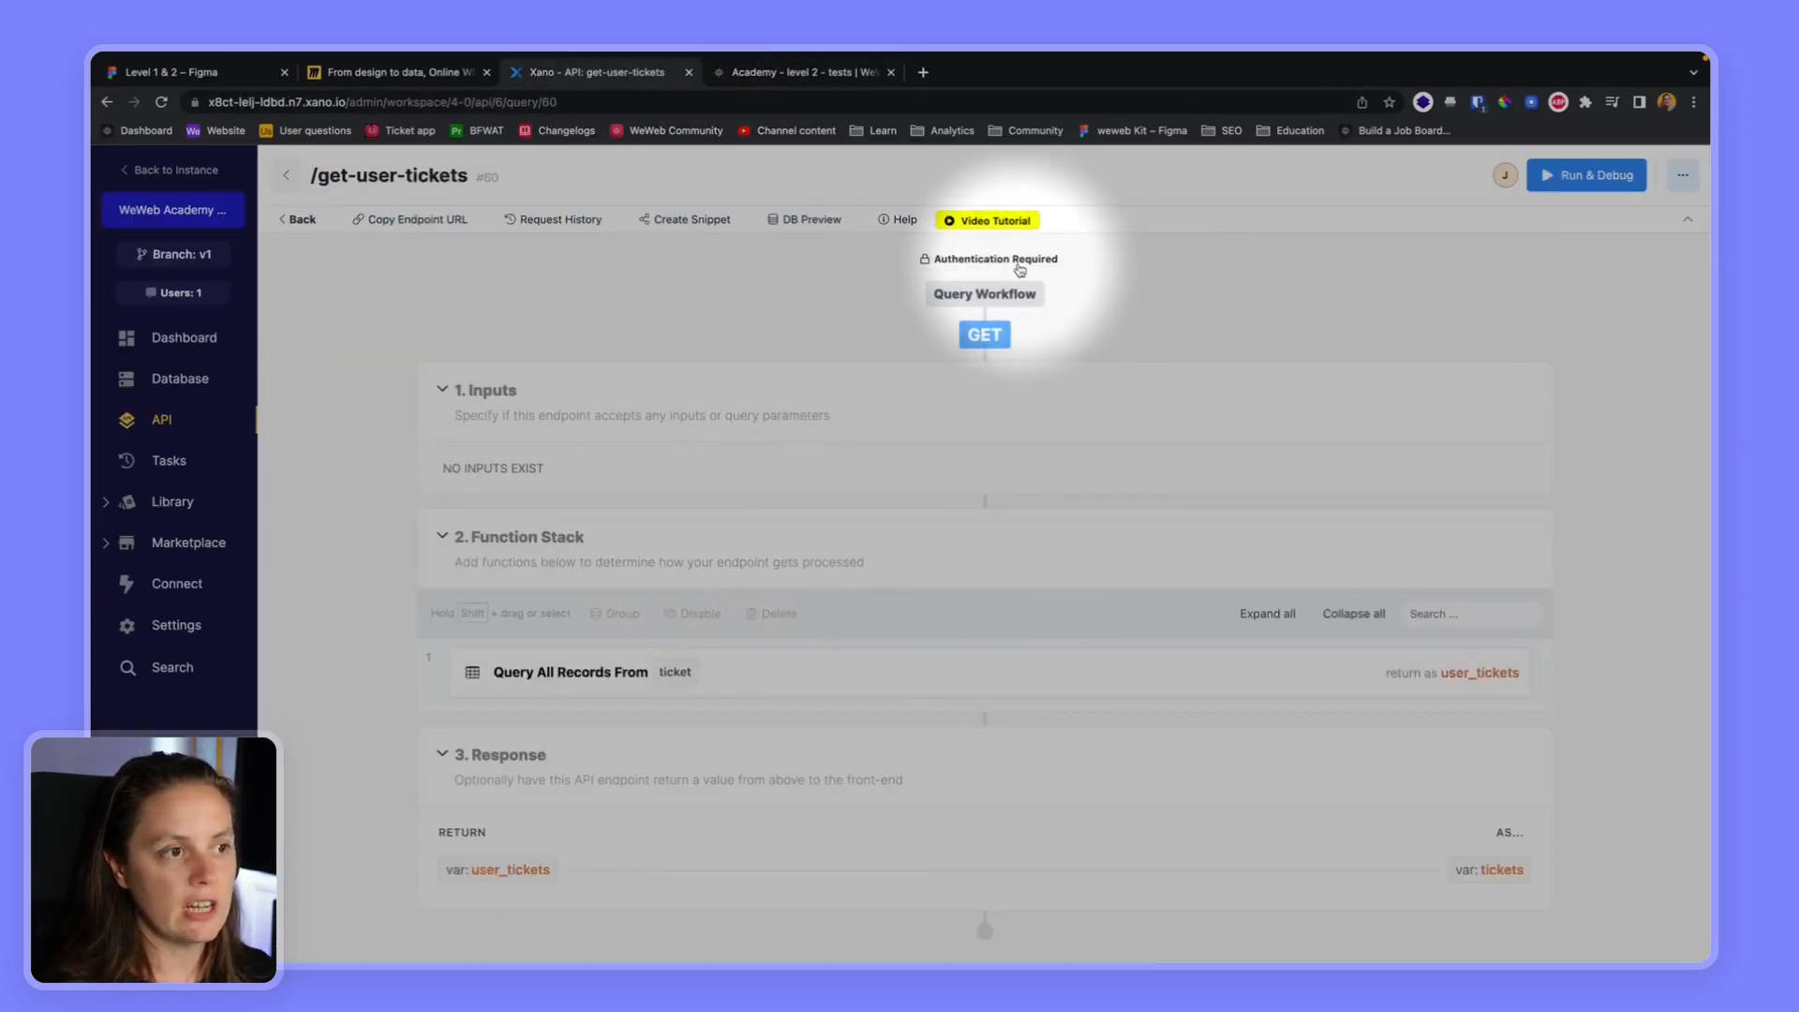
Back in WeWeb, preview the Login page and sign in with the test user's e-mail and account password
{"action": "left_click", "coordinate": [797, 72]}
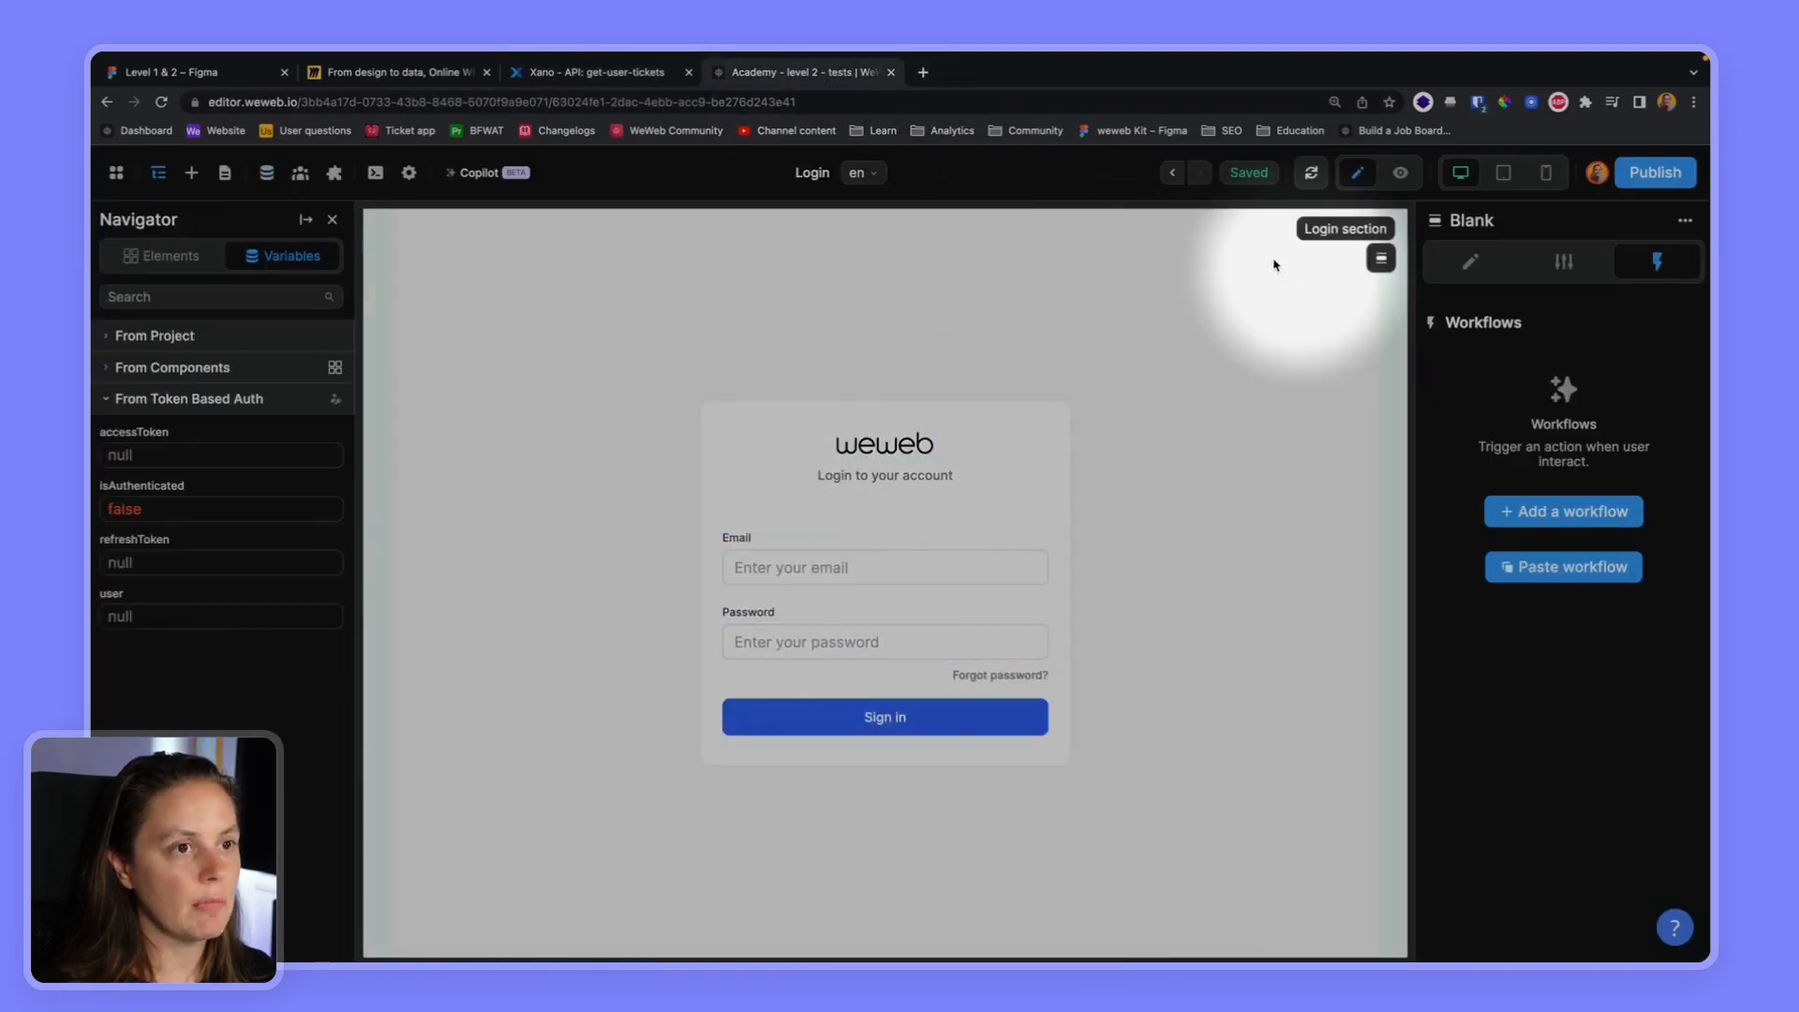
{"action": "left_click", "coordinate": [1400, 173]}
{"action": "left_click", "coordinate": [920, 580]}
{"action": "type", "text": "jane@email.com"}
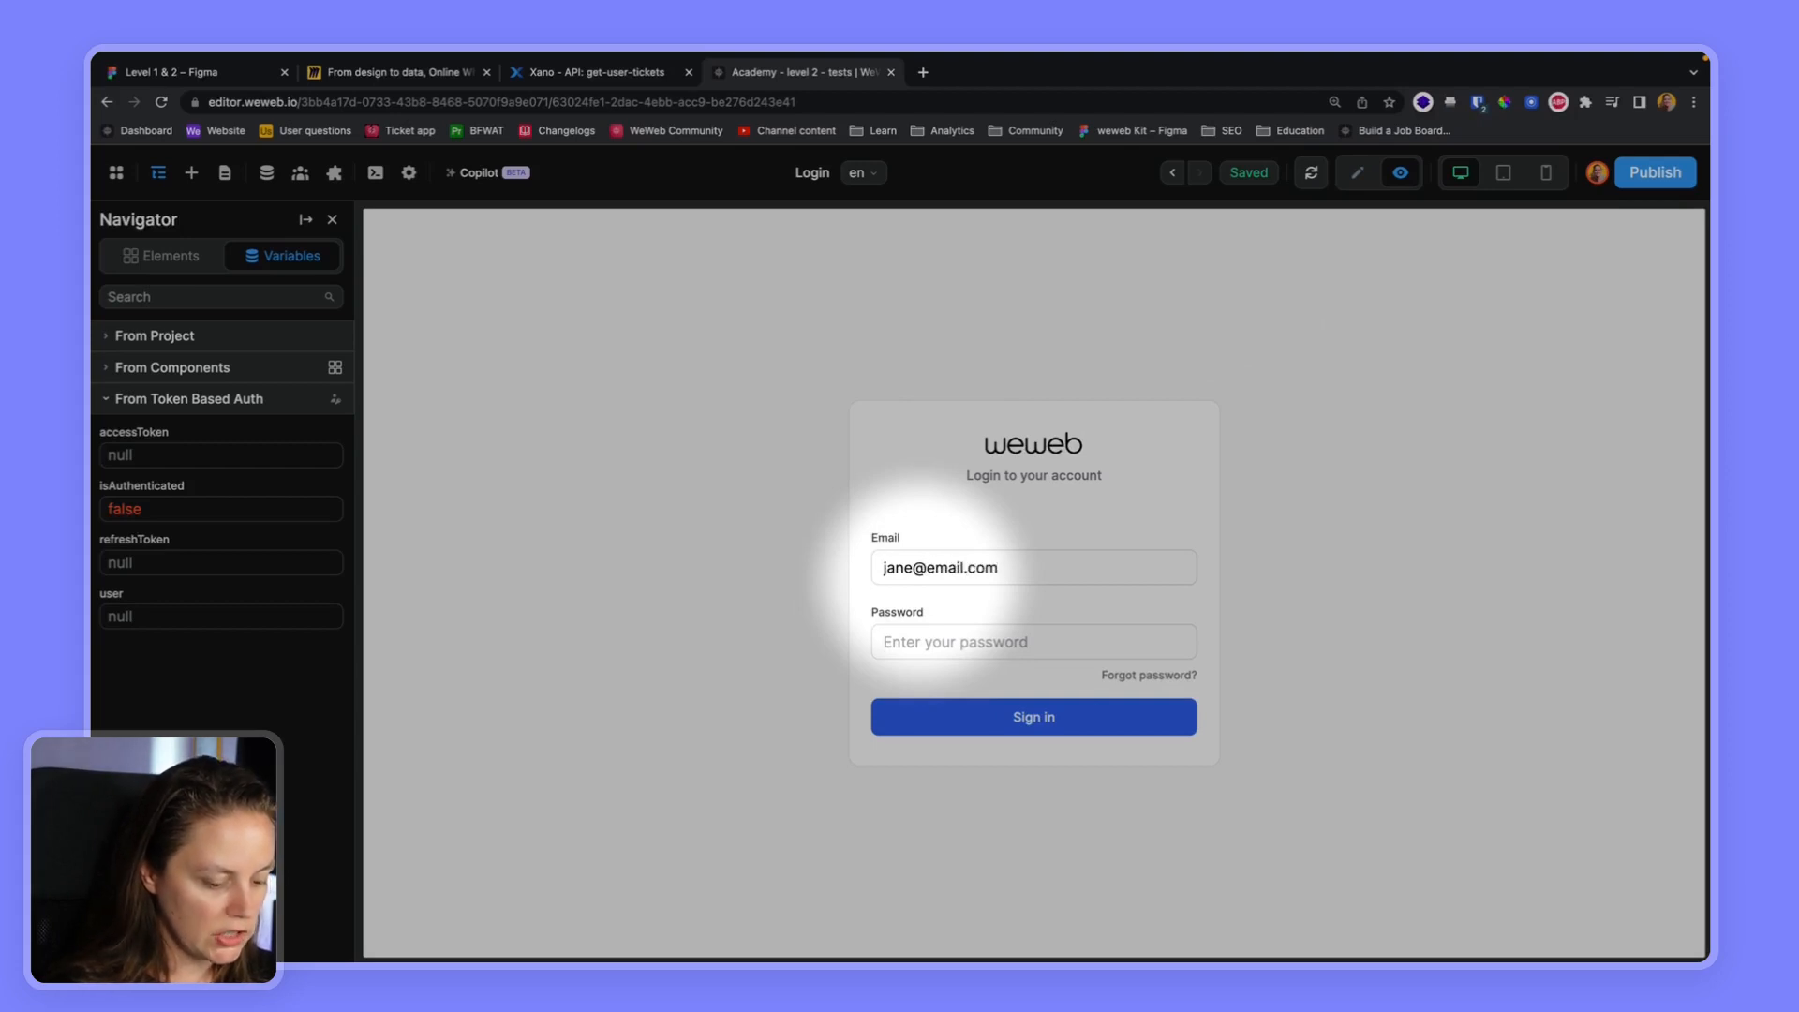
{"action": "key", "text": "Tab"}
{"action": "type", "text": "••"}
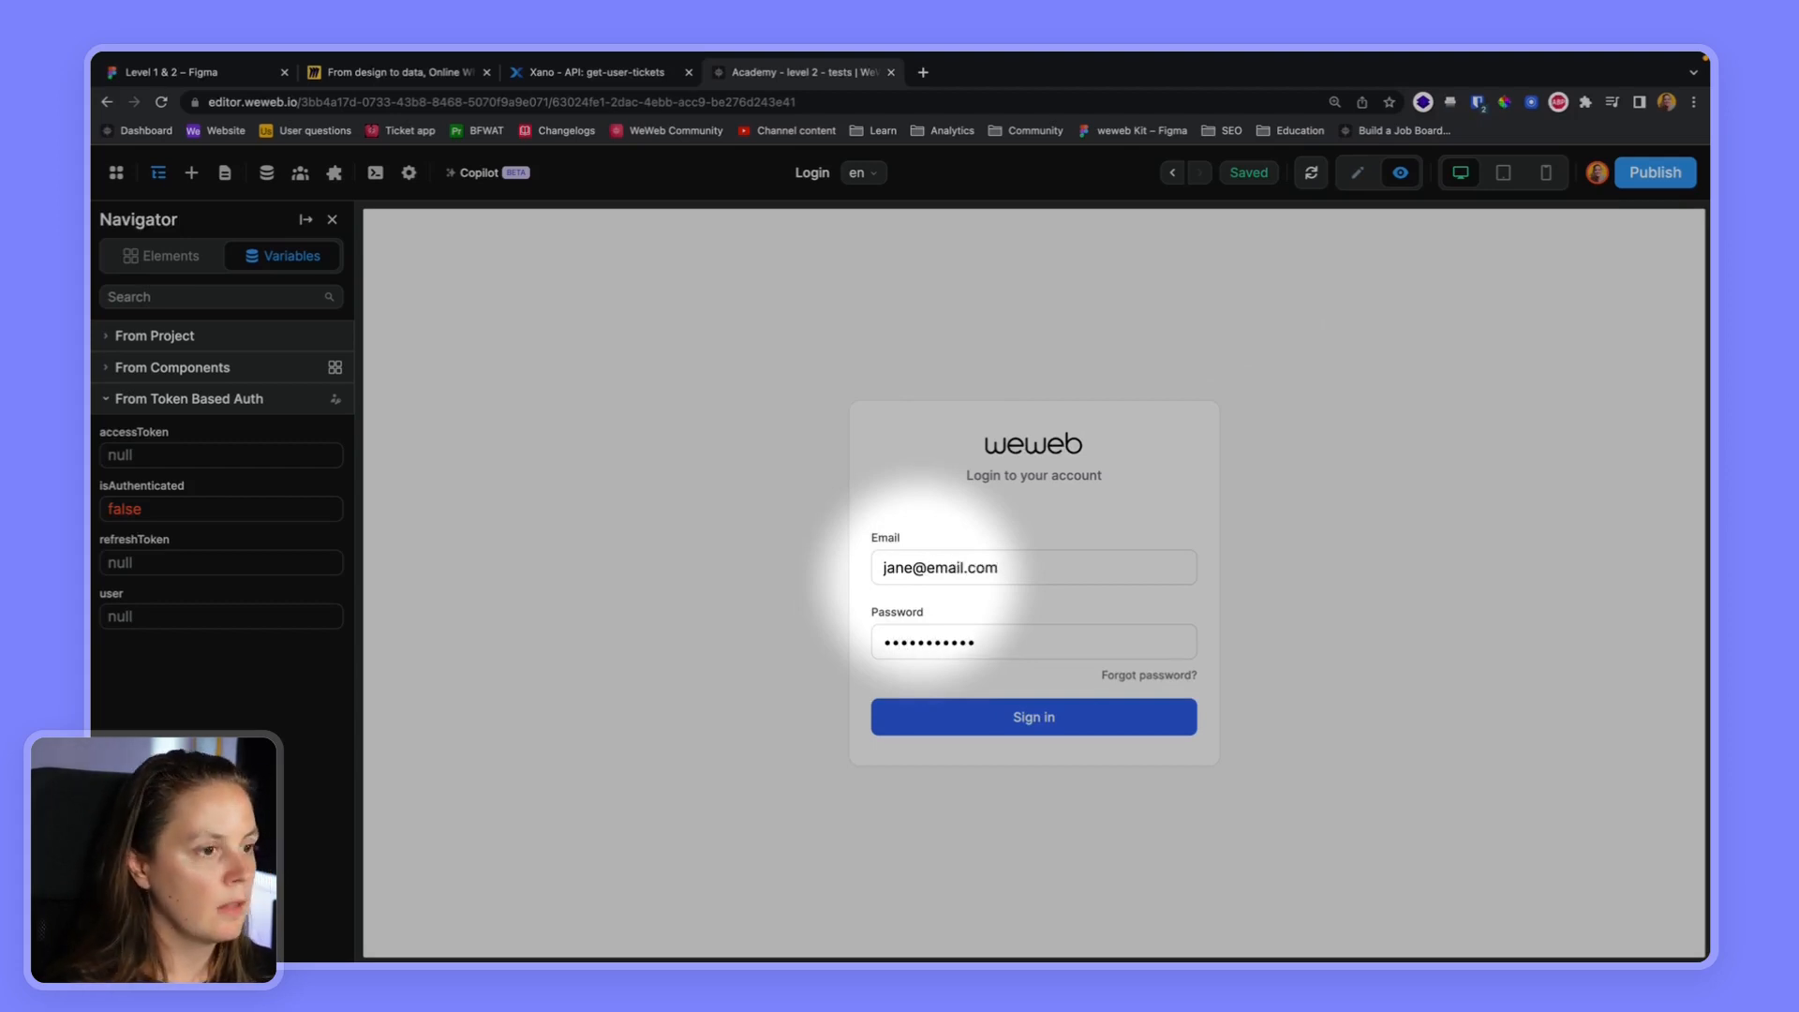
{"action": "left_click", "coordinate": [1006, 718]}
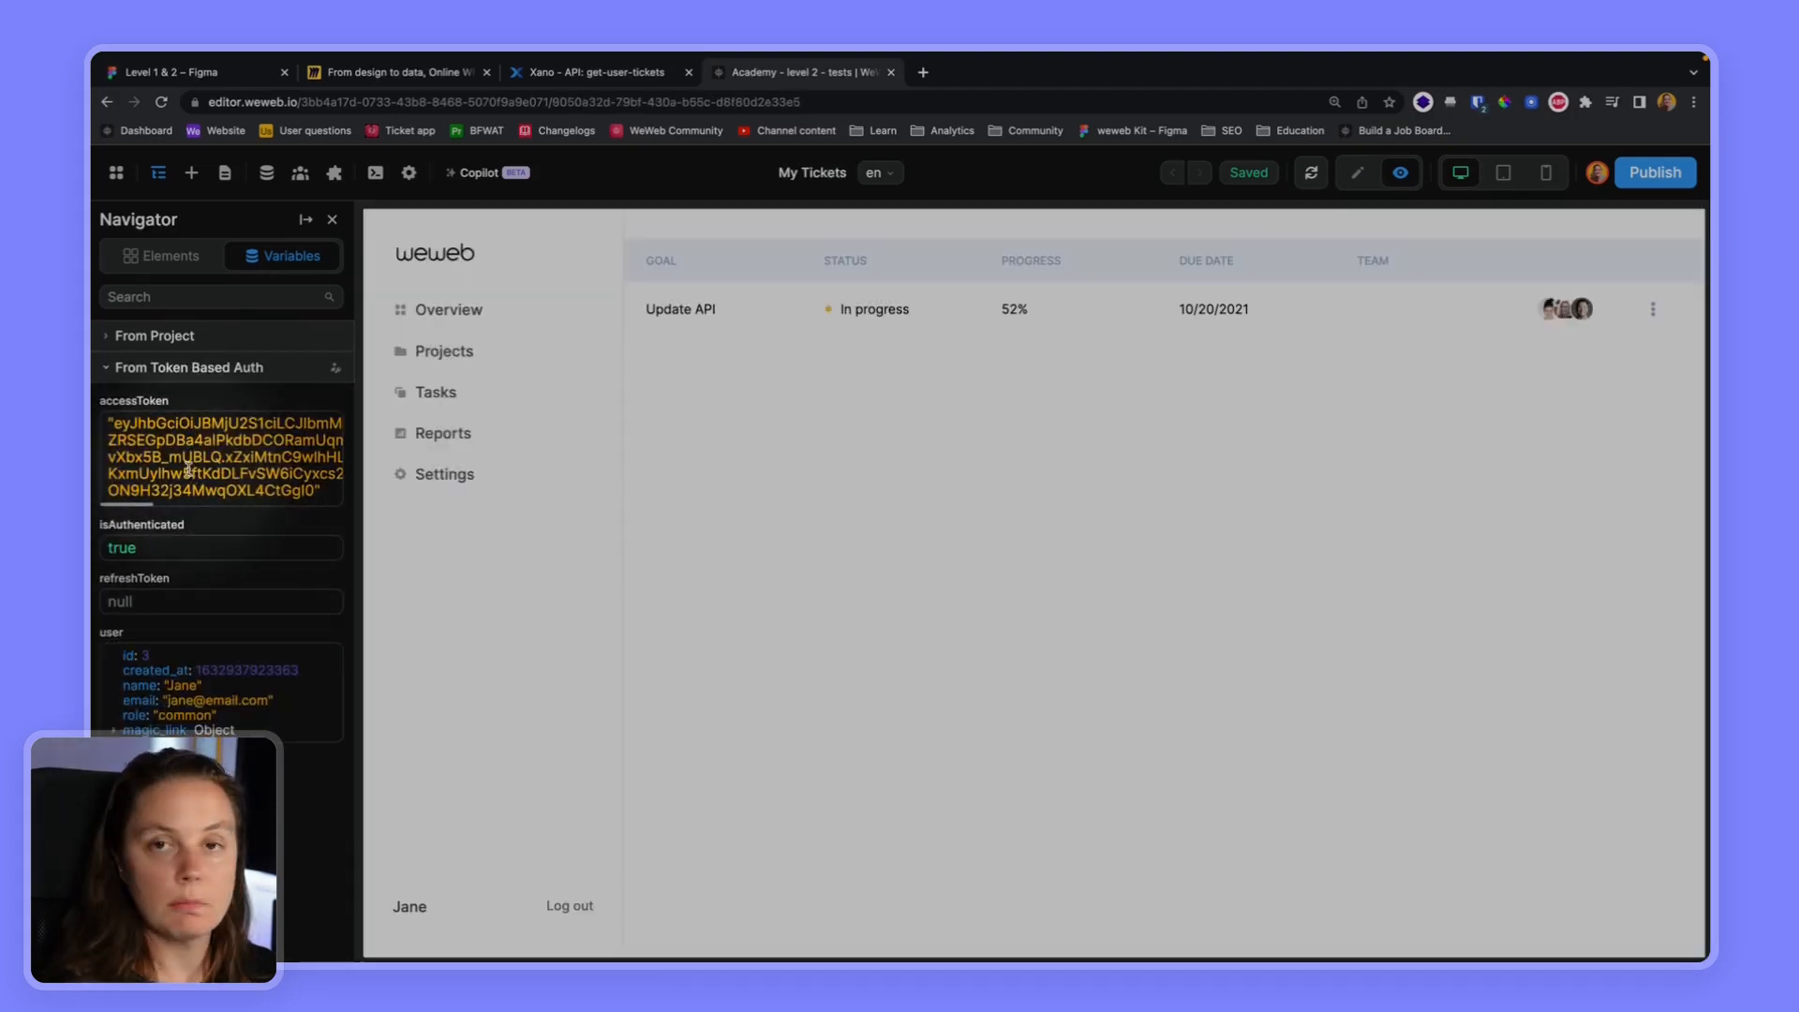
Reopen the User's tickets collection's configuration and add a request header with the key Authorization
{"action": "left_click", "coordinate": [266, 173]}
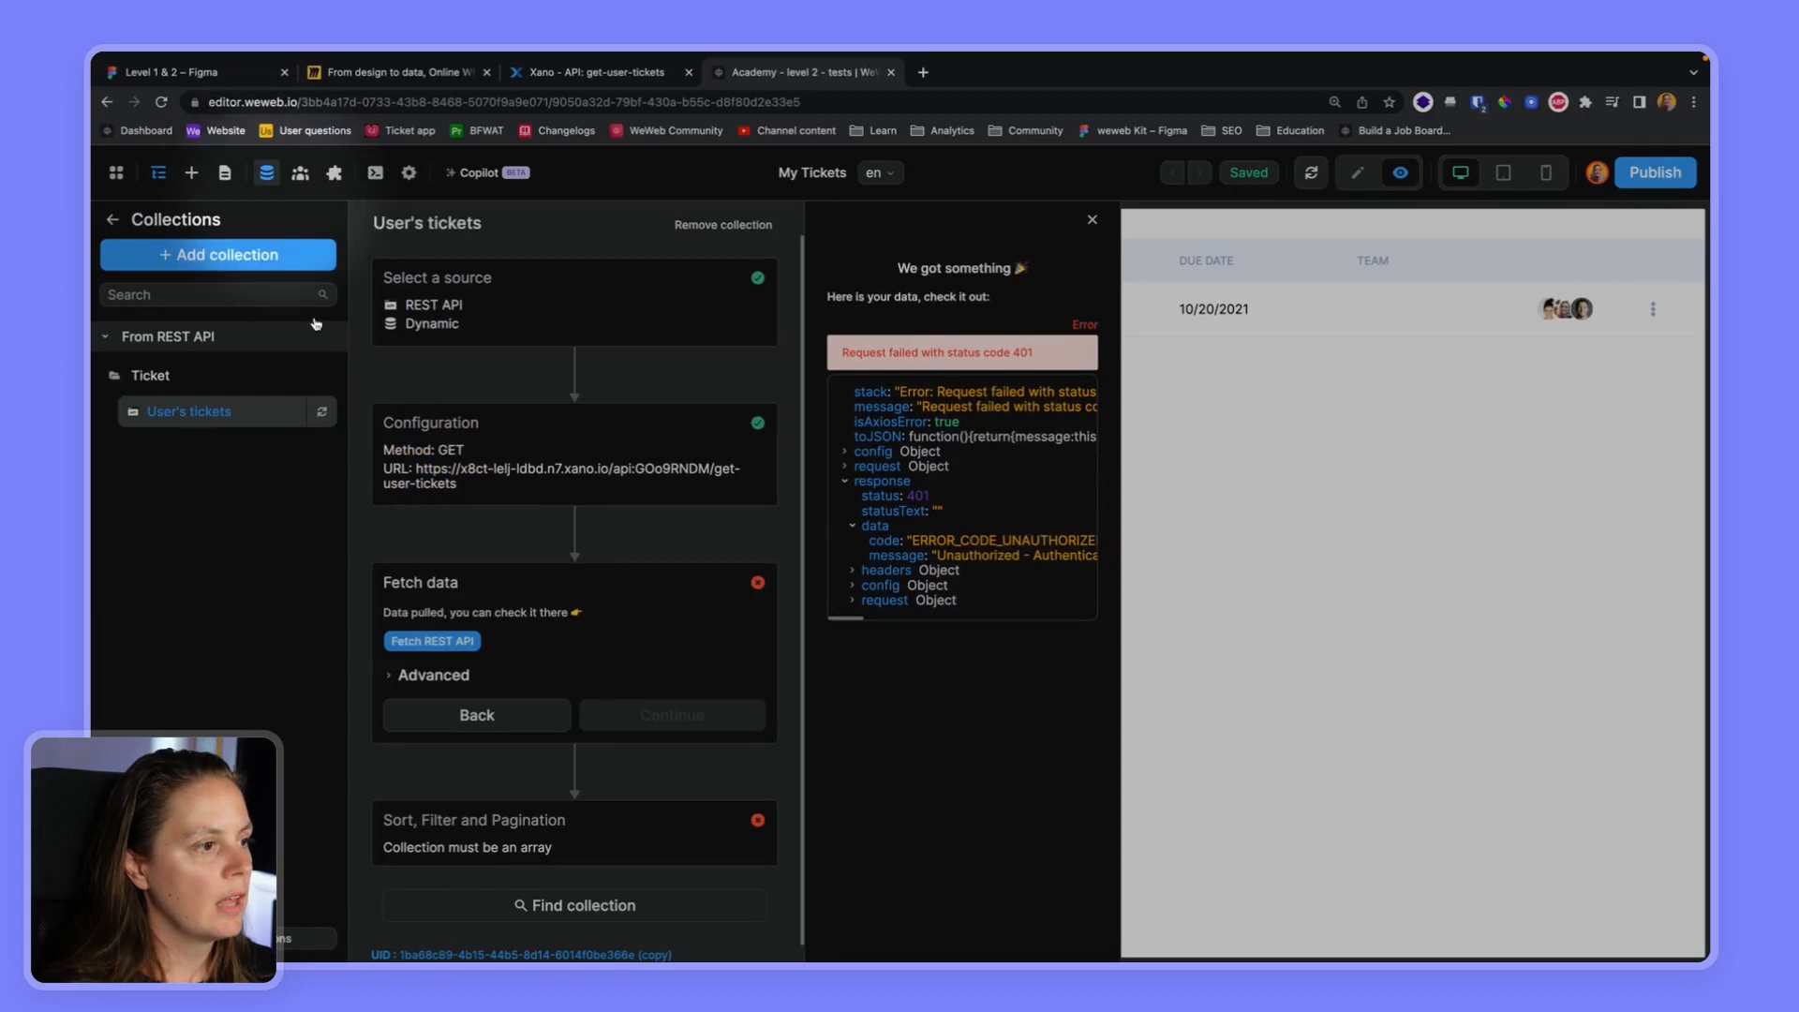
{"action": "left_click", "coordinate": [534, 487]}
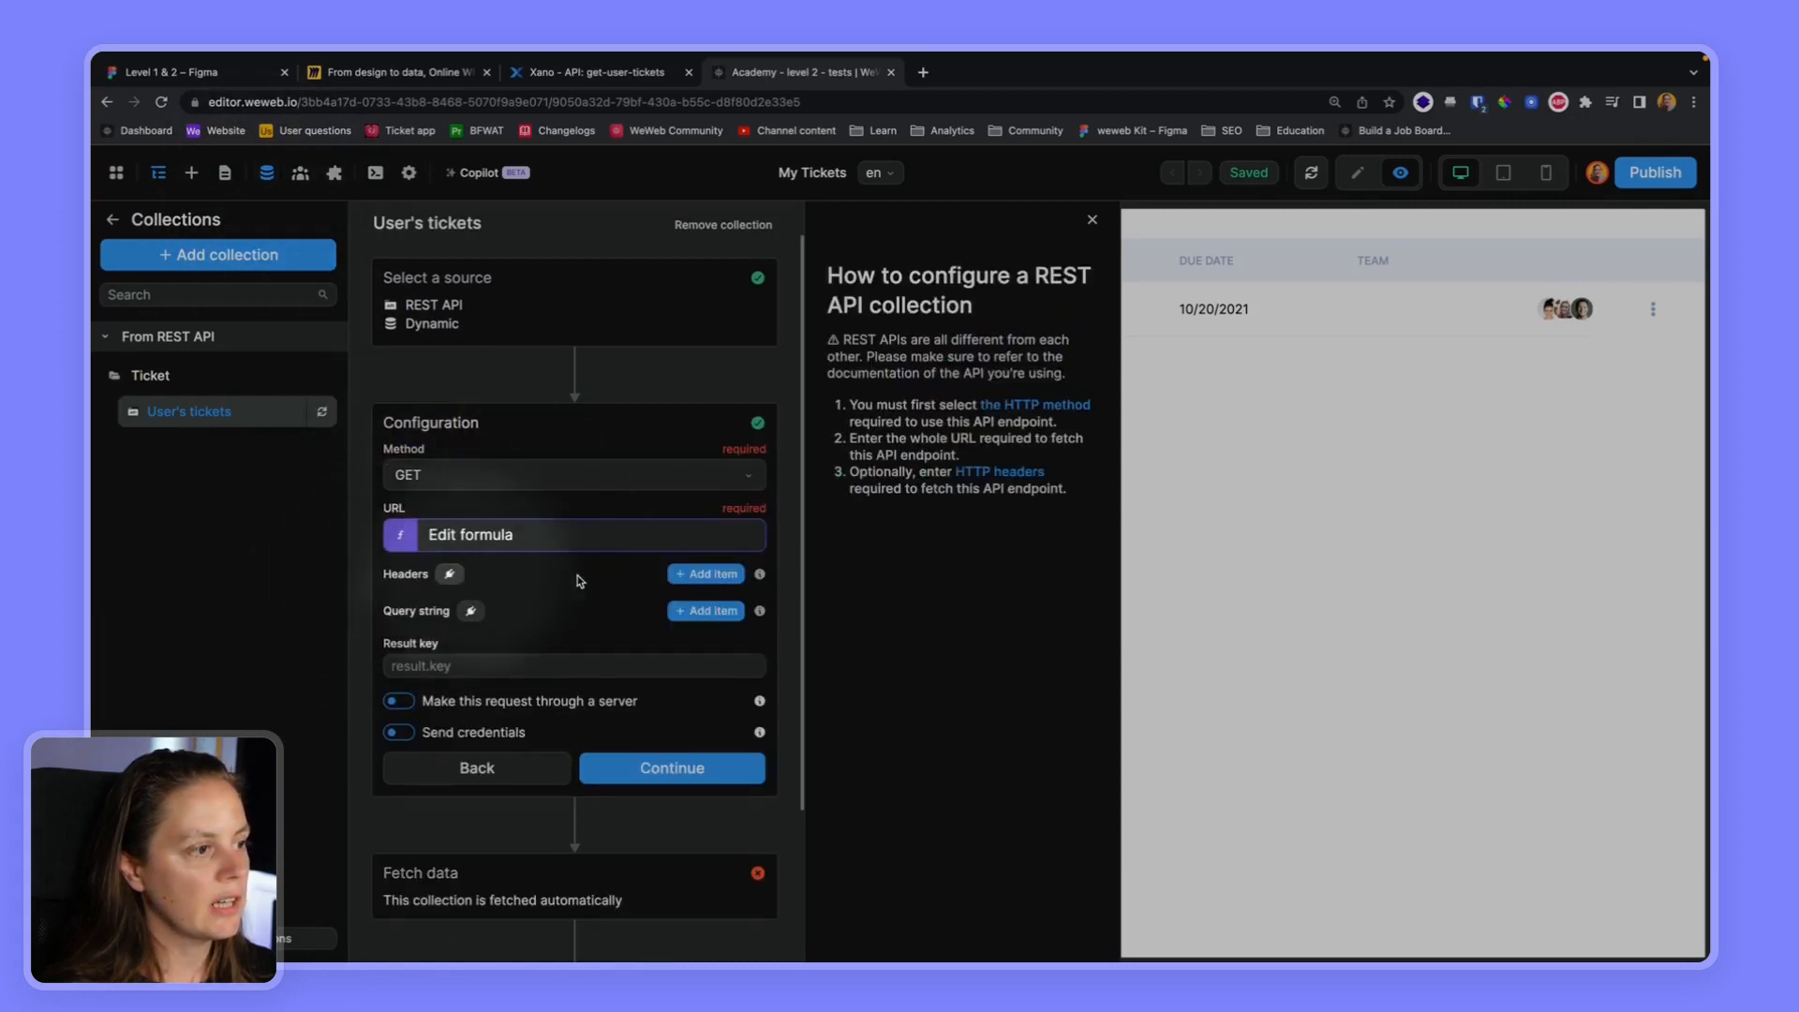
{"action": "left_click", "coordinate": [729, 575]}
{"action": "type", "text": "A"}
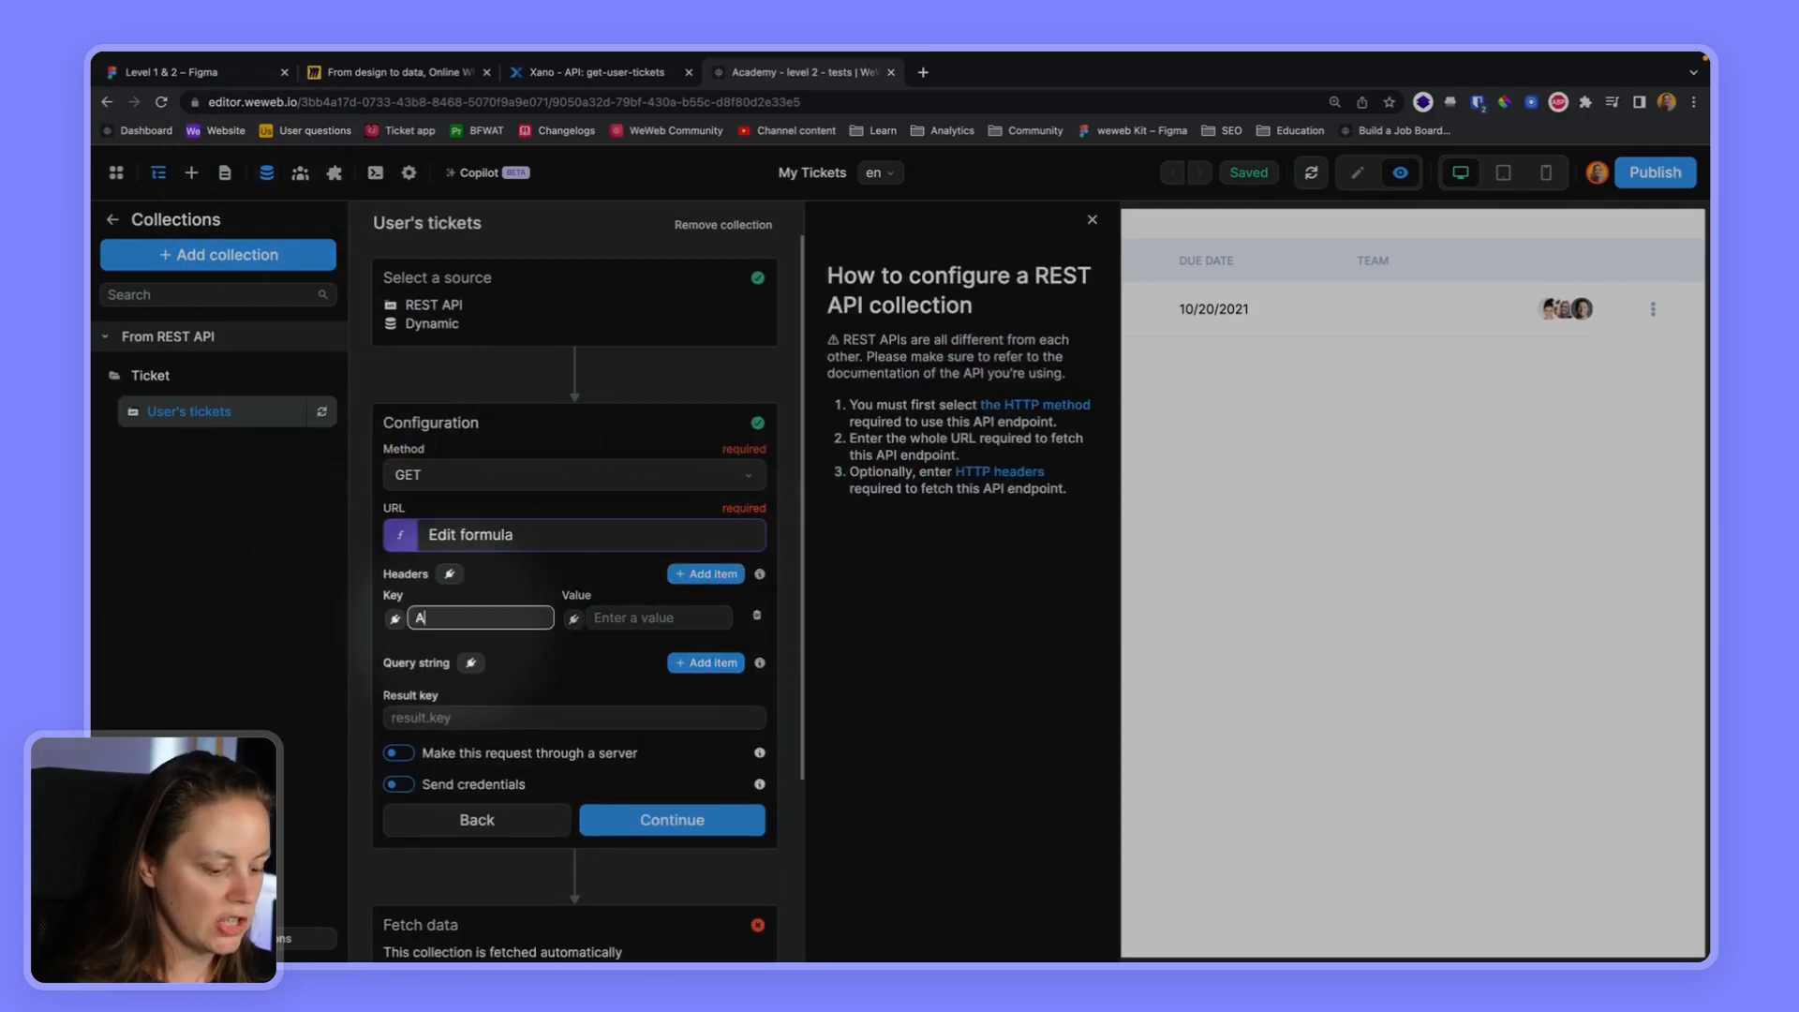
{"action": "type", "text": "uthorization"}
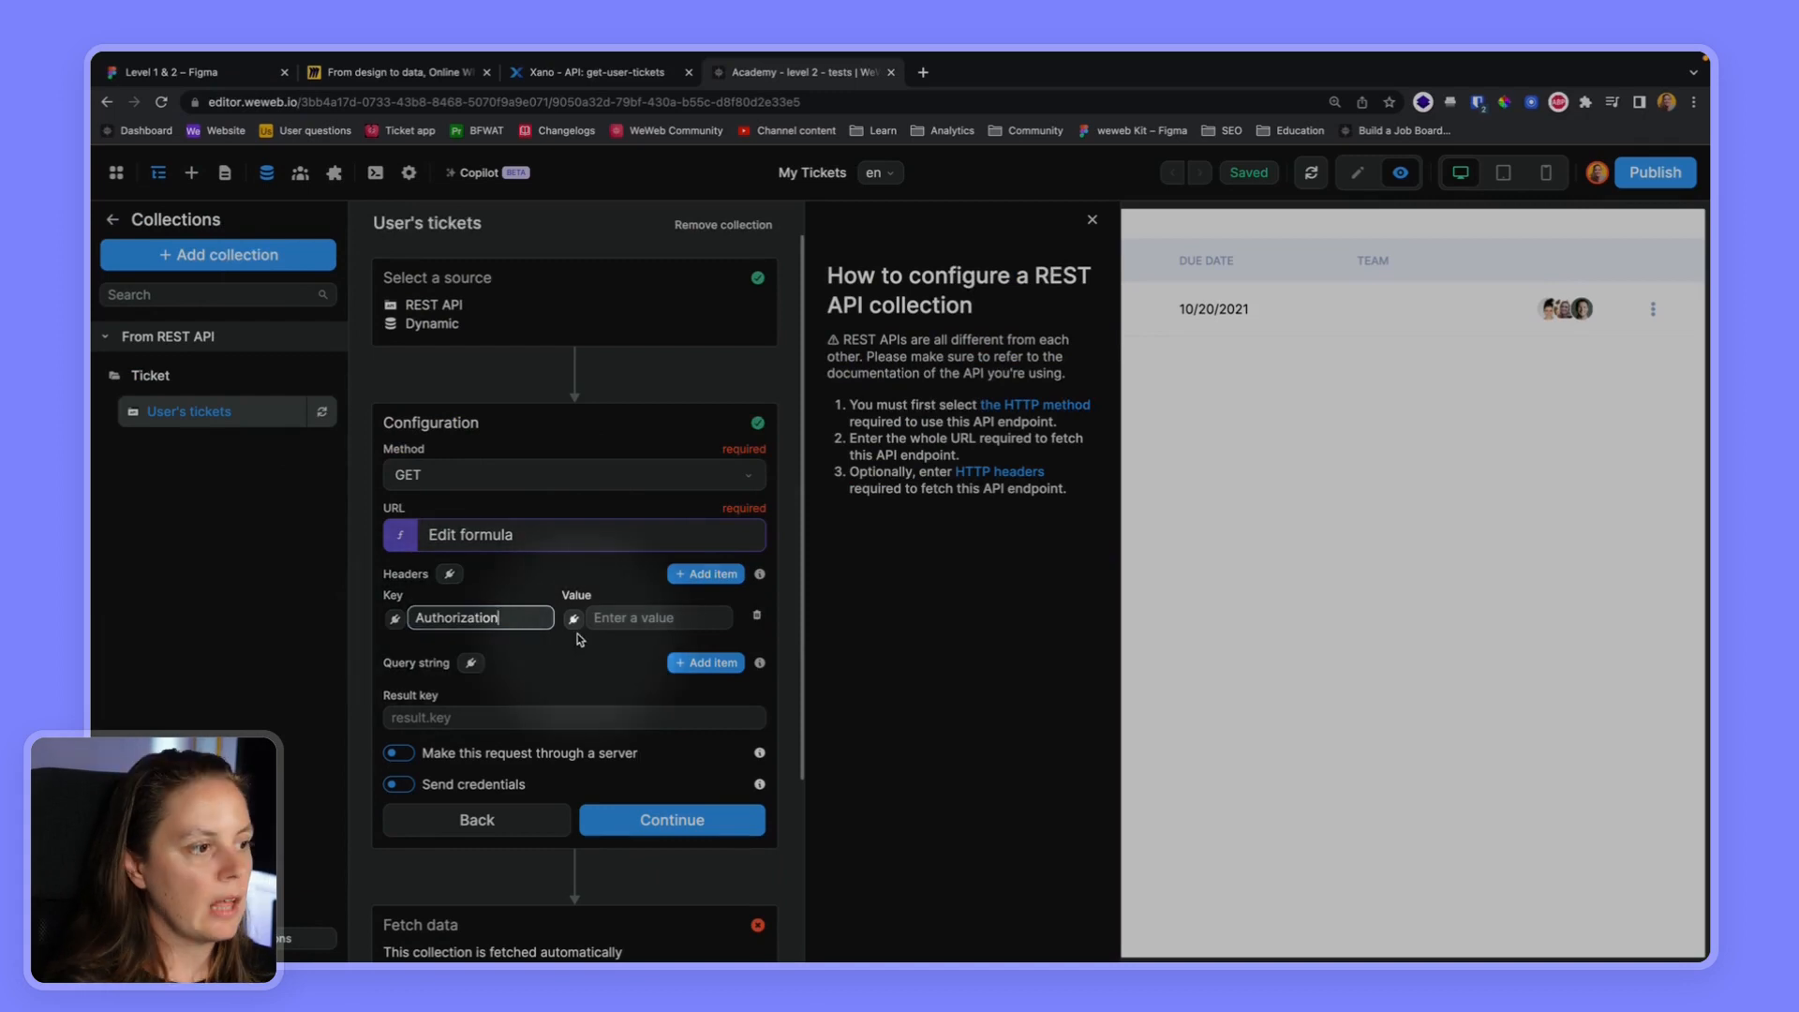
Bind the Authorization header's value to the formula "Bearer " + the Token Based Auth accessToken
{"action": "left_click", "coordinate": [572, 619]}
{"action": "left_click", "coordinate": [1107, 394]}
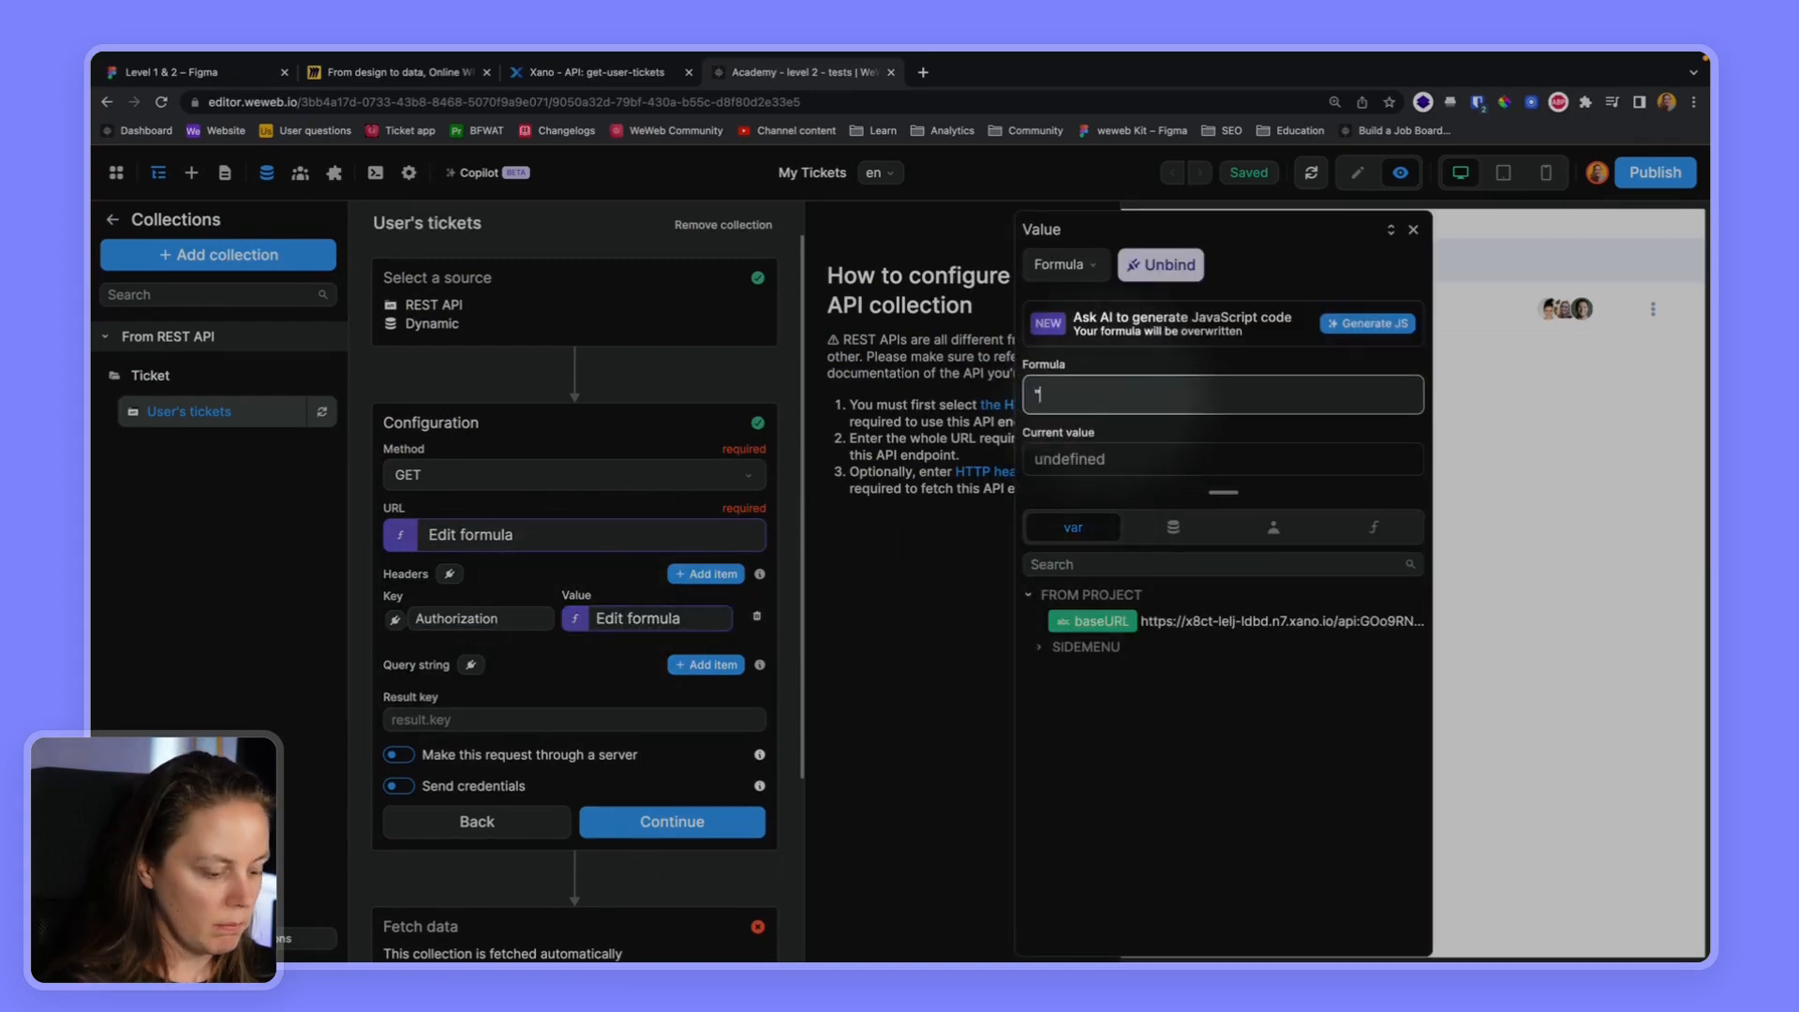
{"action": "type", "text": "\"Bearer \"+"}
{"action": "left_click", "coordinate": [1272, 527]}
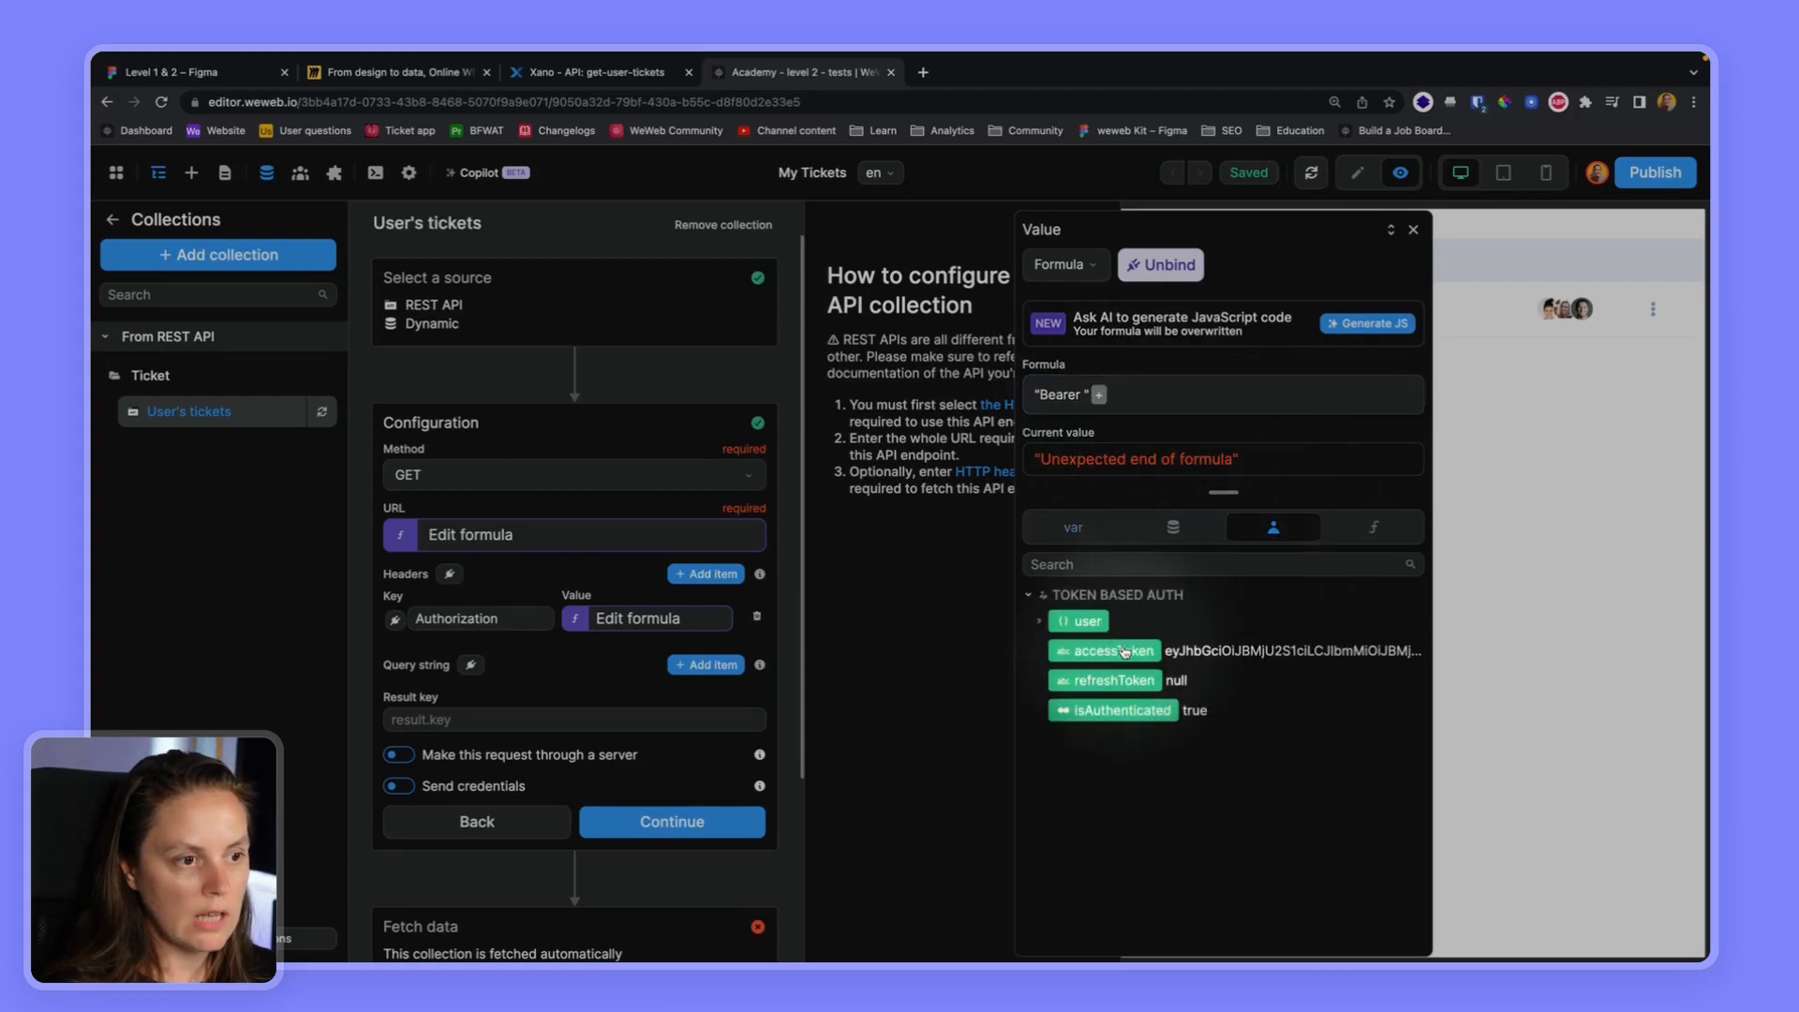
{"action": "left_click", "coordinate": [1124, 650]}
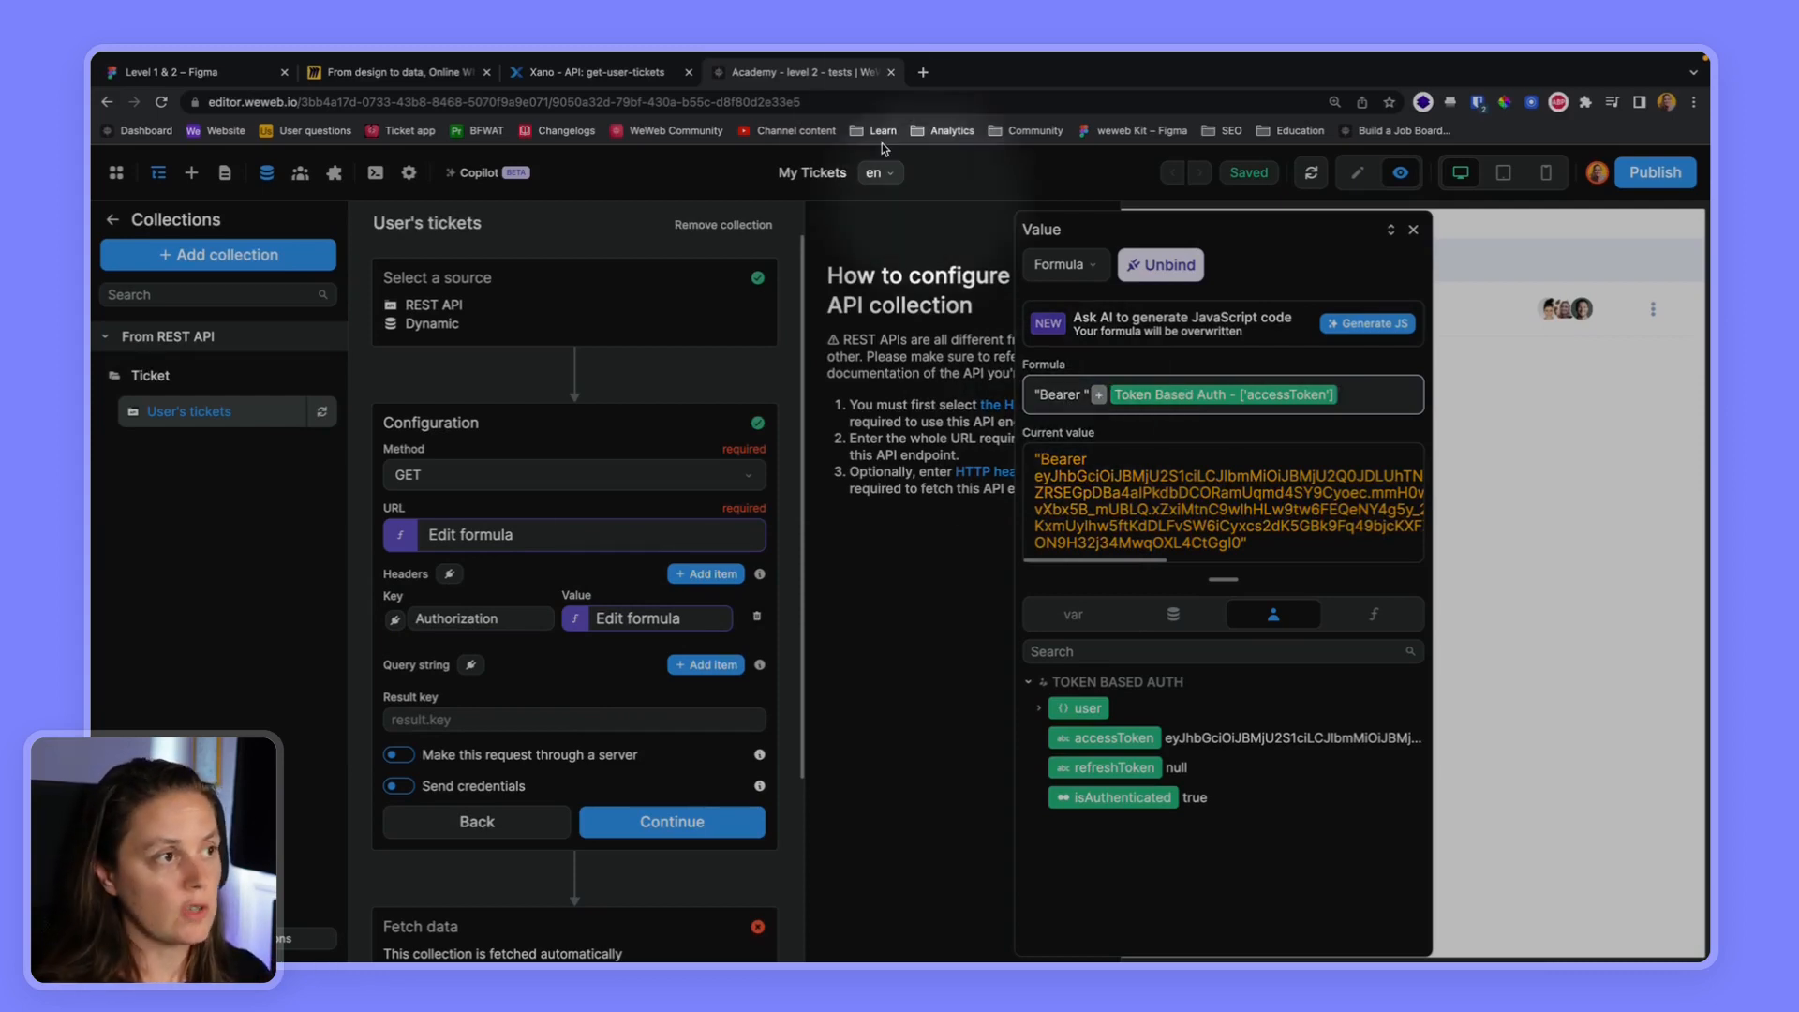
Switch to Xano and check the authorization type in the Level 2 API group's Swagger documentation
{"action": "left_click", "coordinate": [600, 72]}
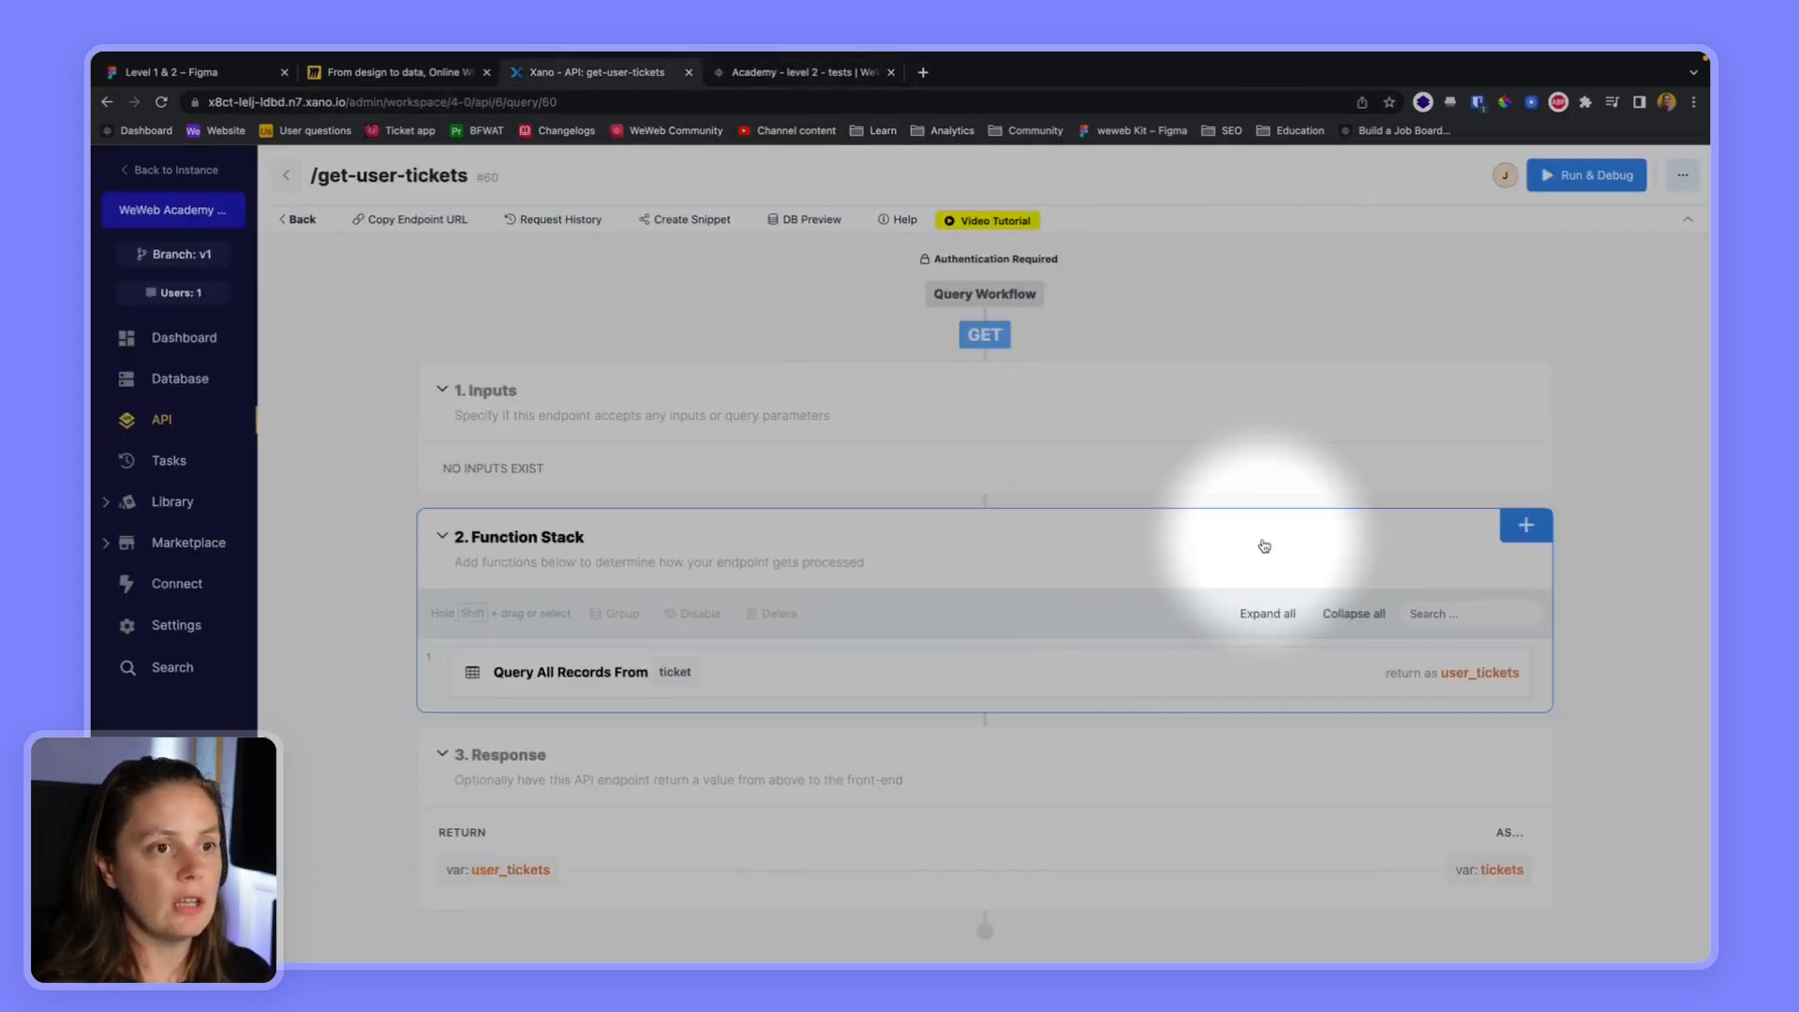
{"action": "left_click", "coordinate": [295, 220]}
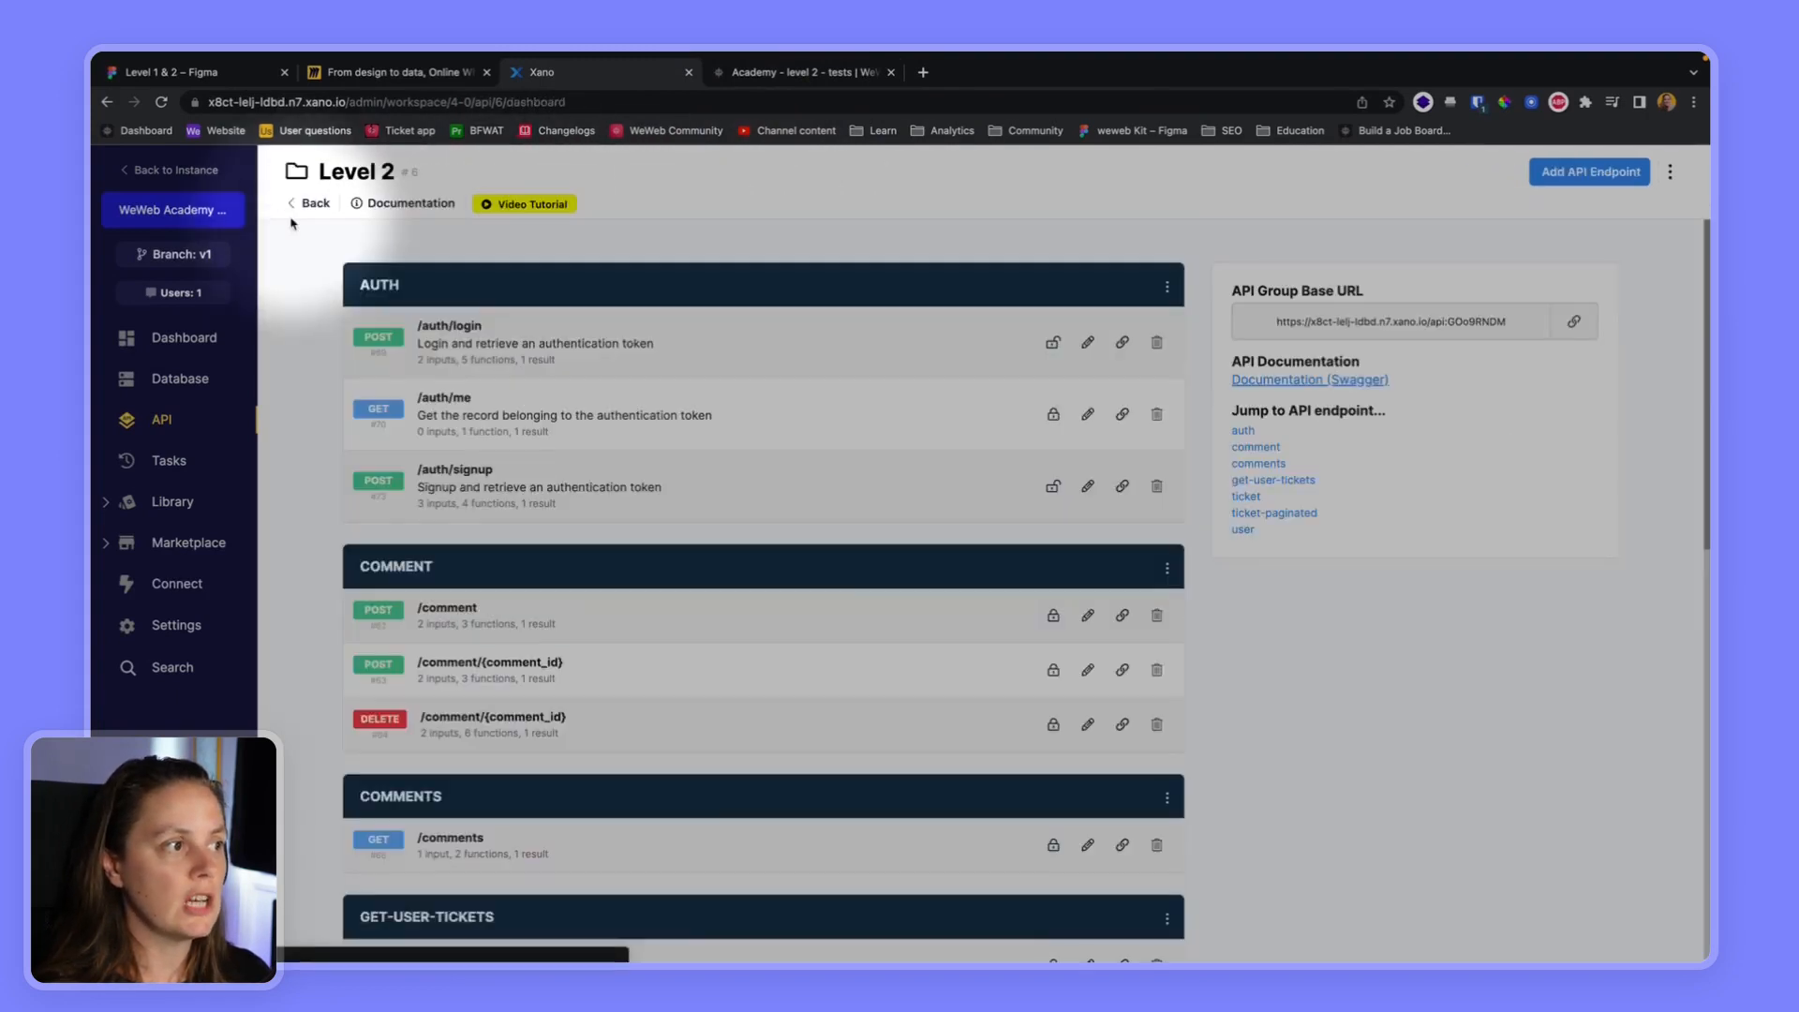
{"action": "left_click", "coordinate": [1277, 384]}
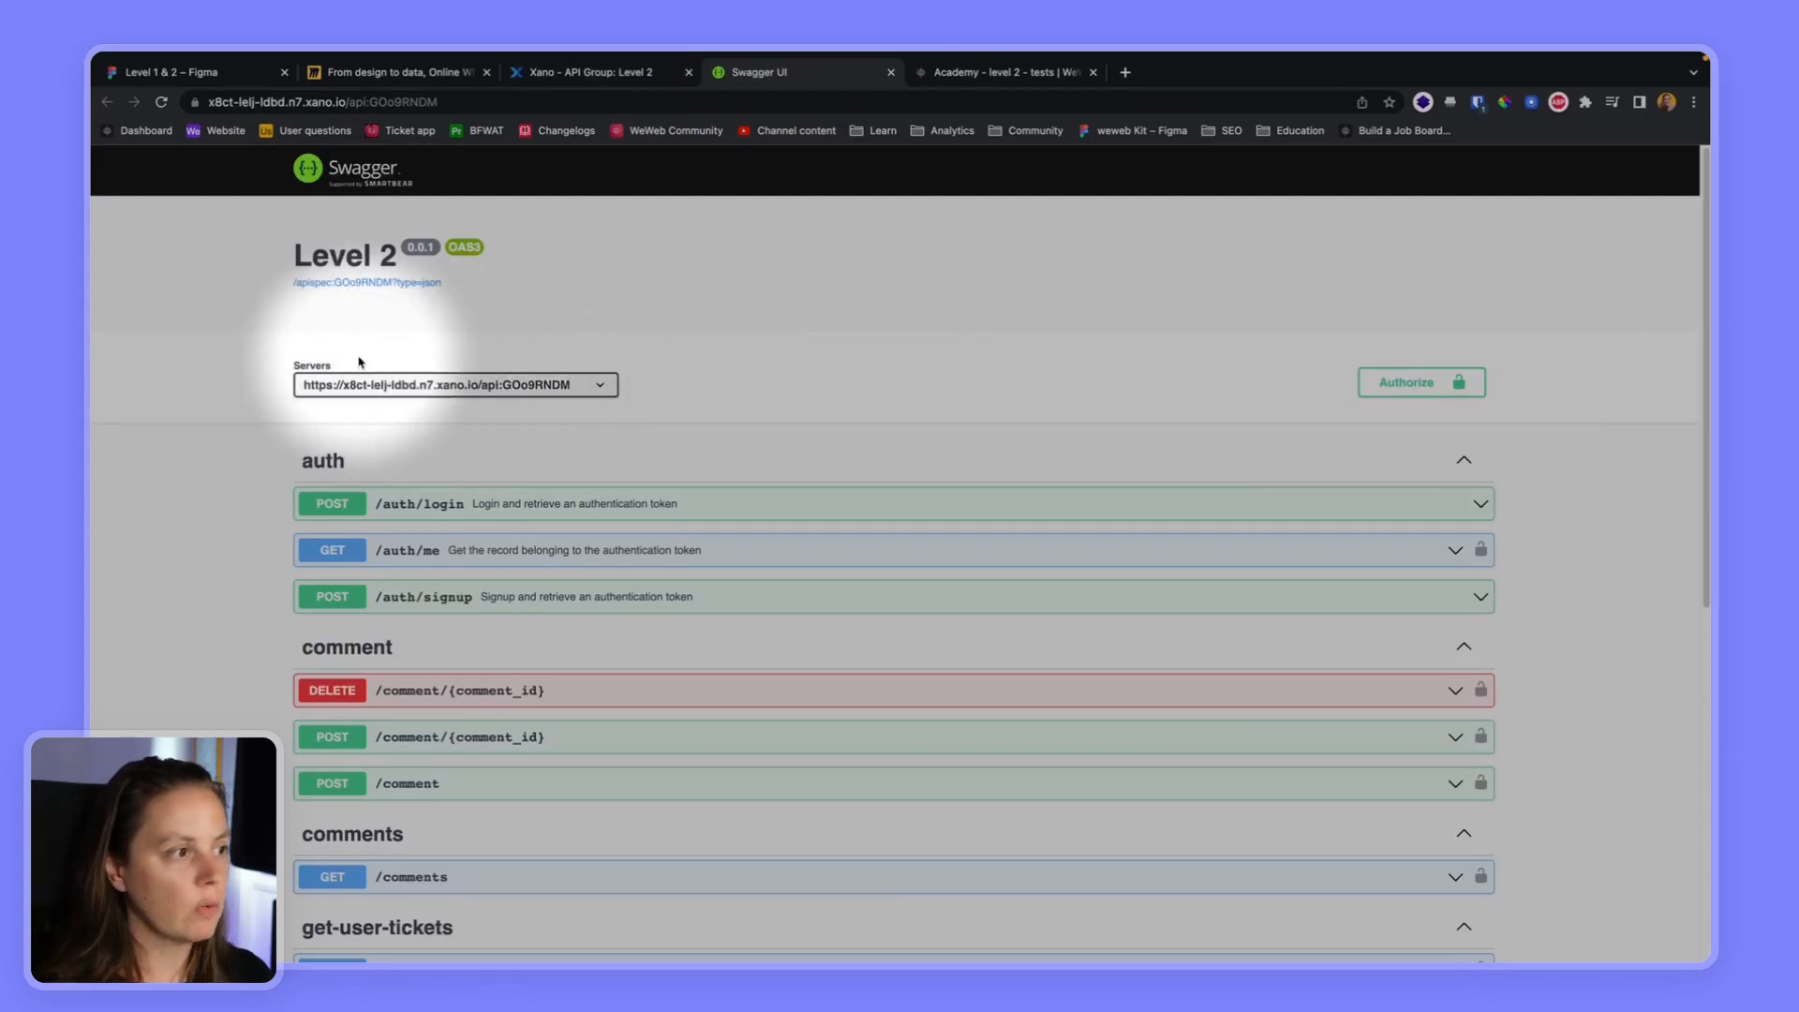
{"action": "left_click", "coordinate": [1406, 385]}
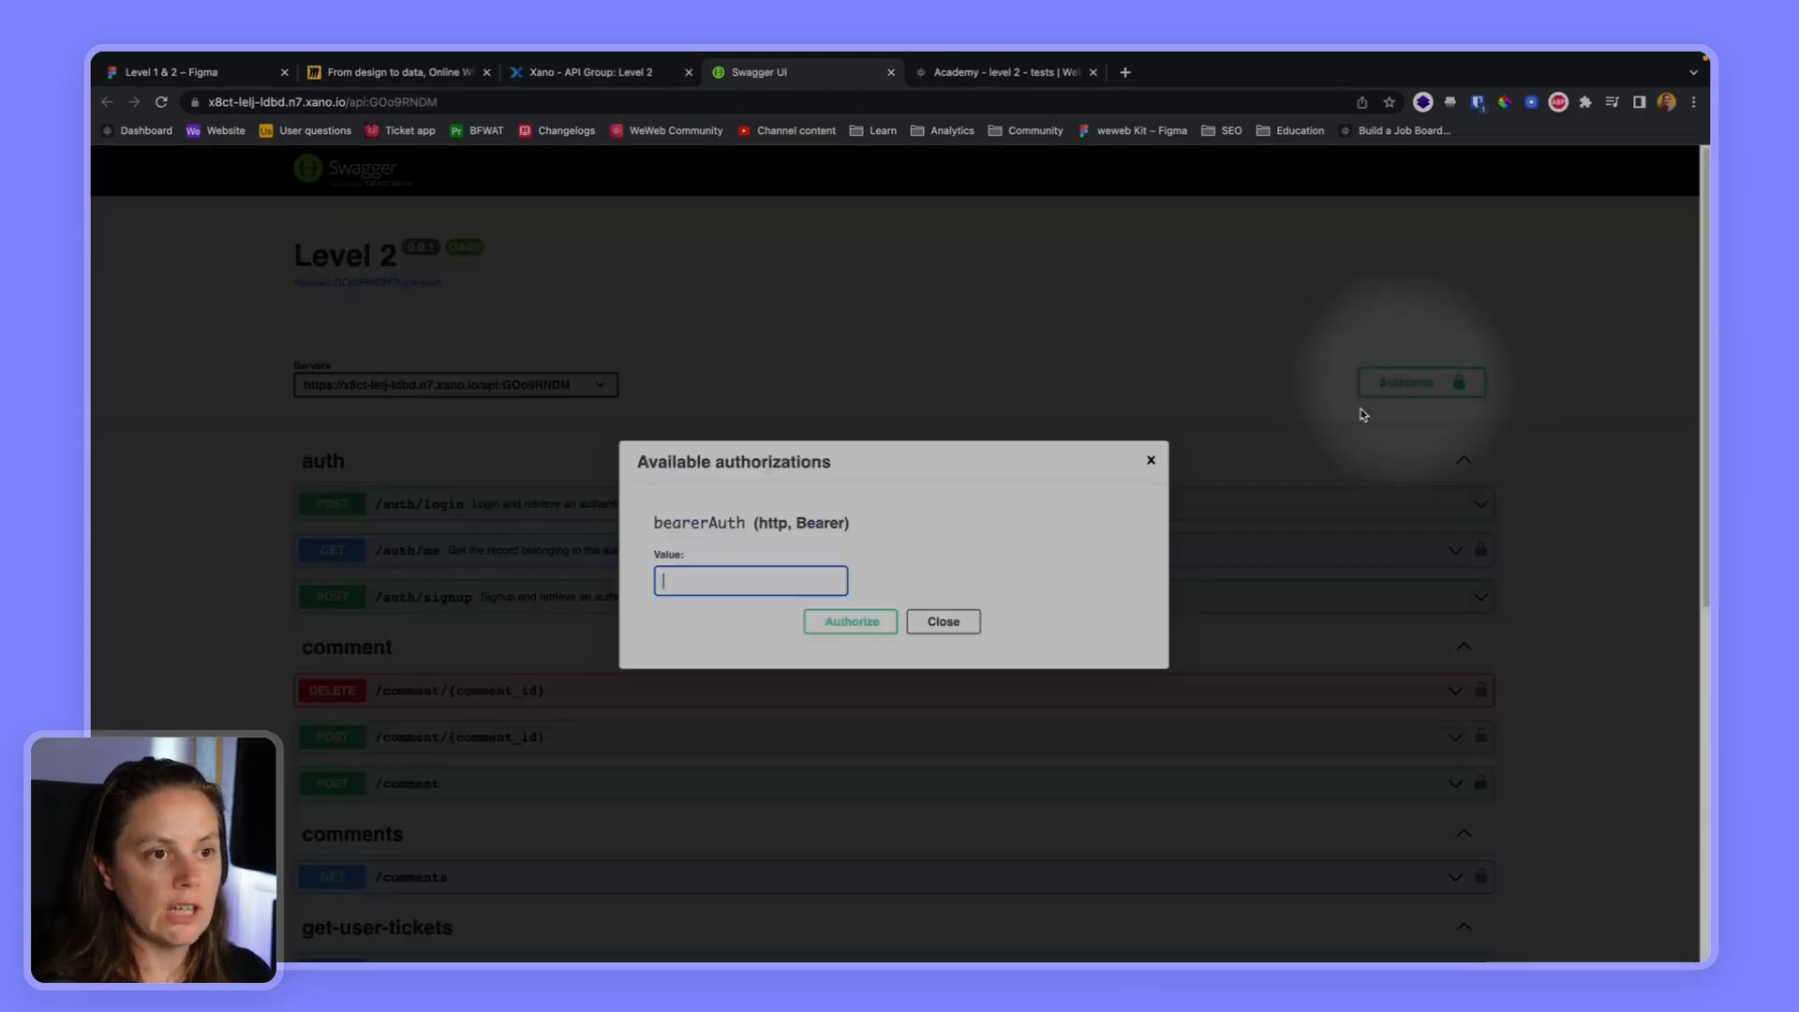
Return to WeWeb, submit the collection's configuration to fetch its data and open the returned tickets list
{"action": "left_click", "coordinate": [1004, 78]}
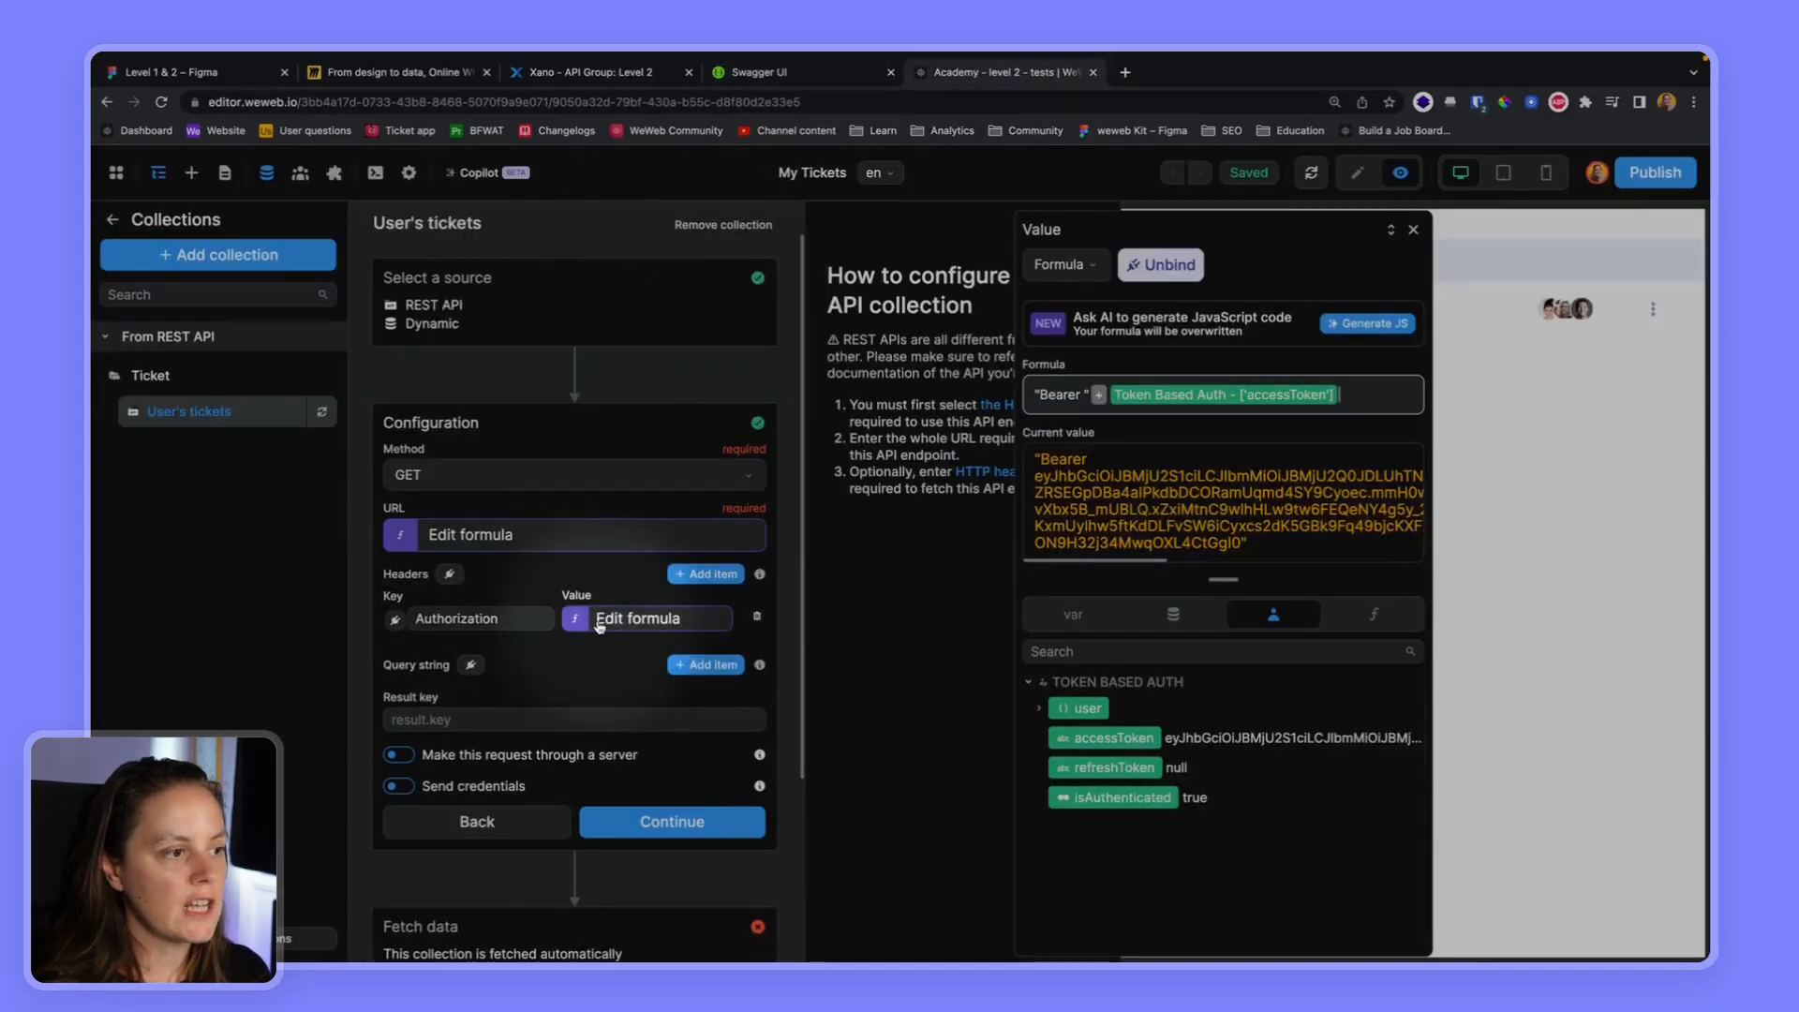
{"action": "left_click", "coordinate": [657, 834]}
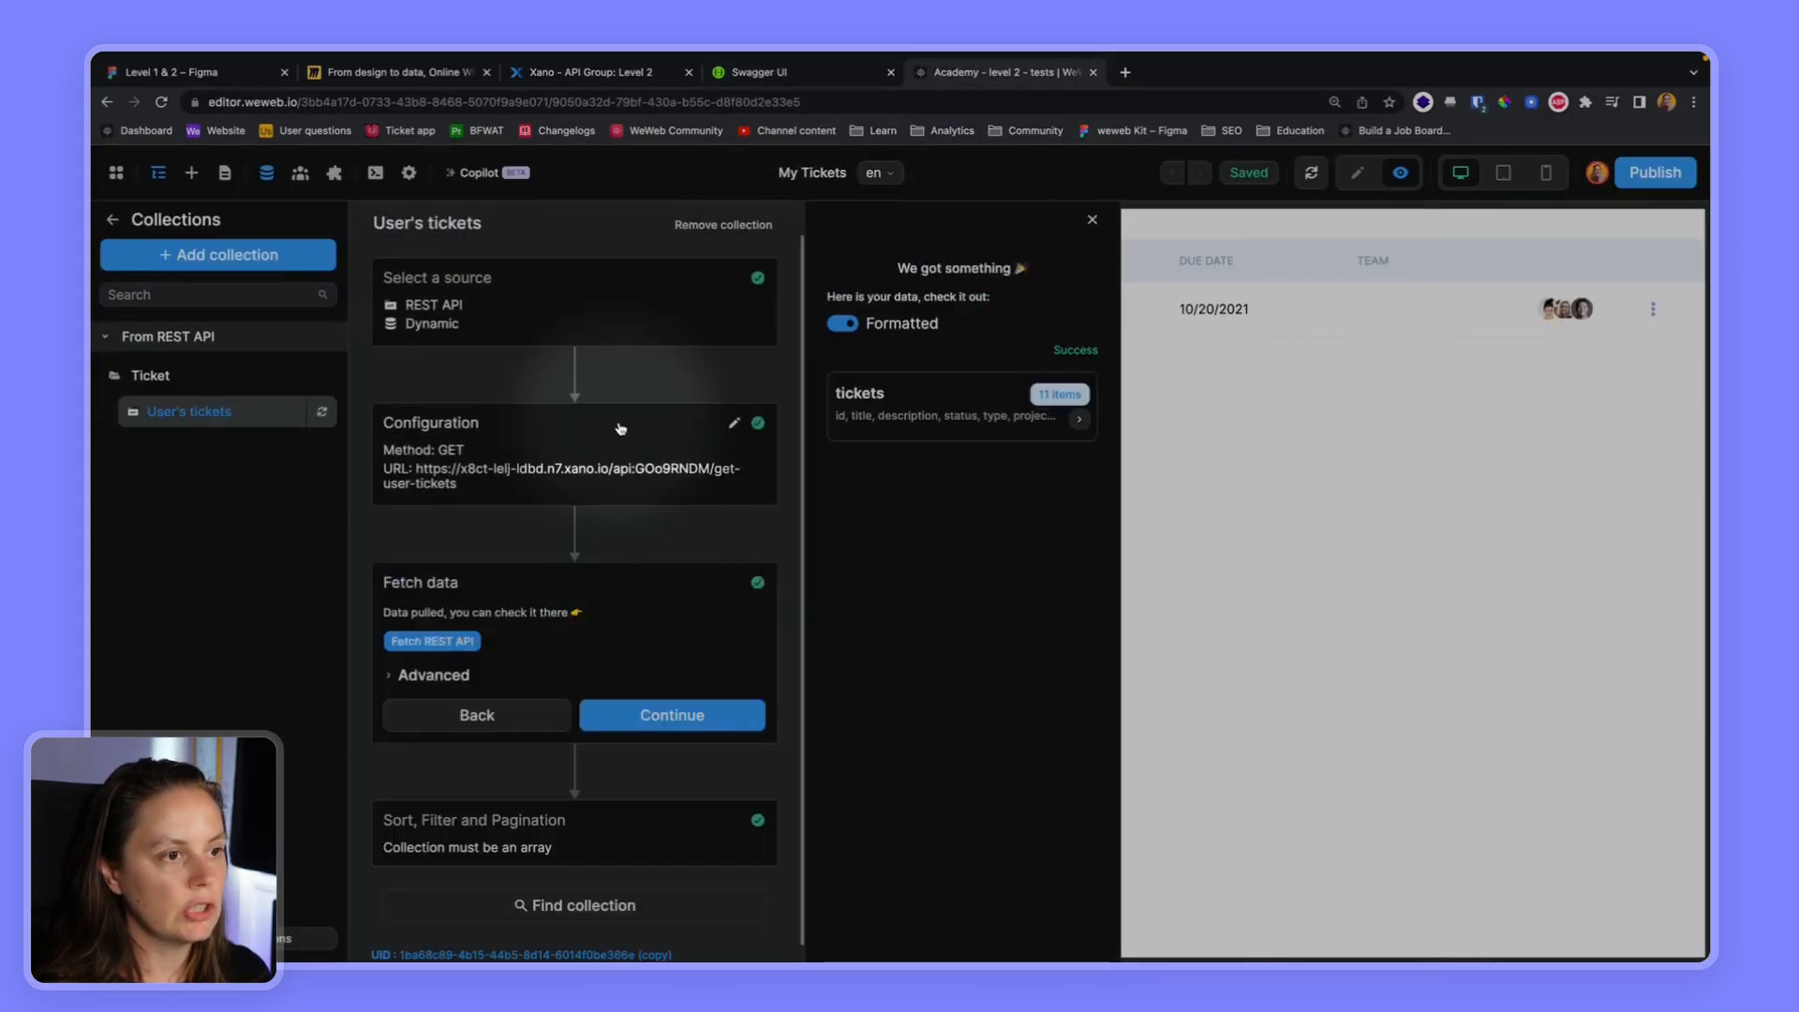
{"action": "left_click", "coordinate": [893, 394]}
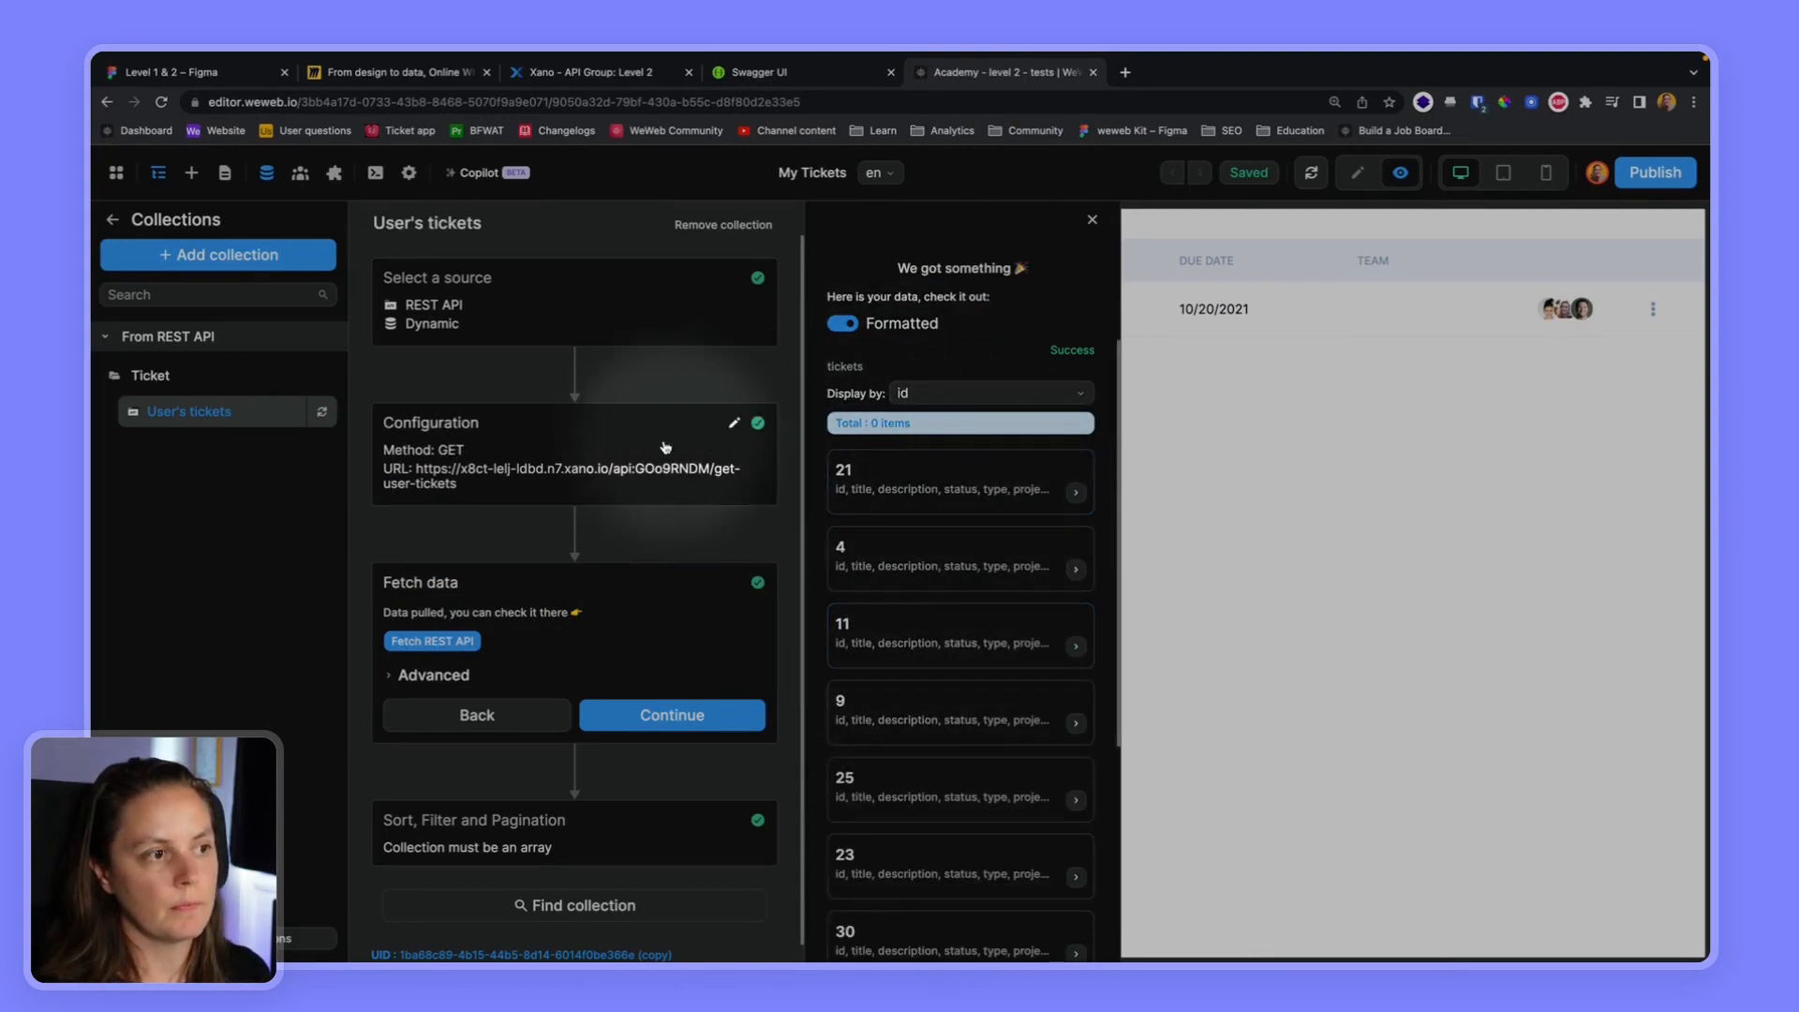
Switch to Xano and run the get-user-tickets endpoint in Run & Debug with the signed-in test user's auth token
{"action": "left_click", "coordinate": [585, 72]}
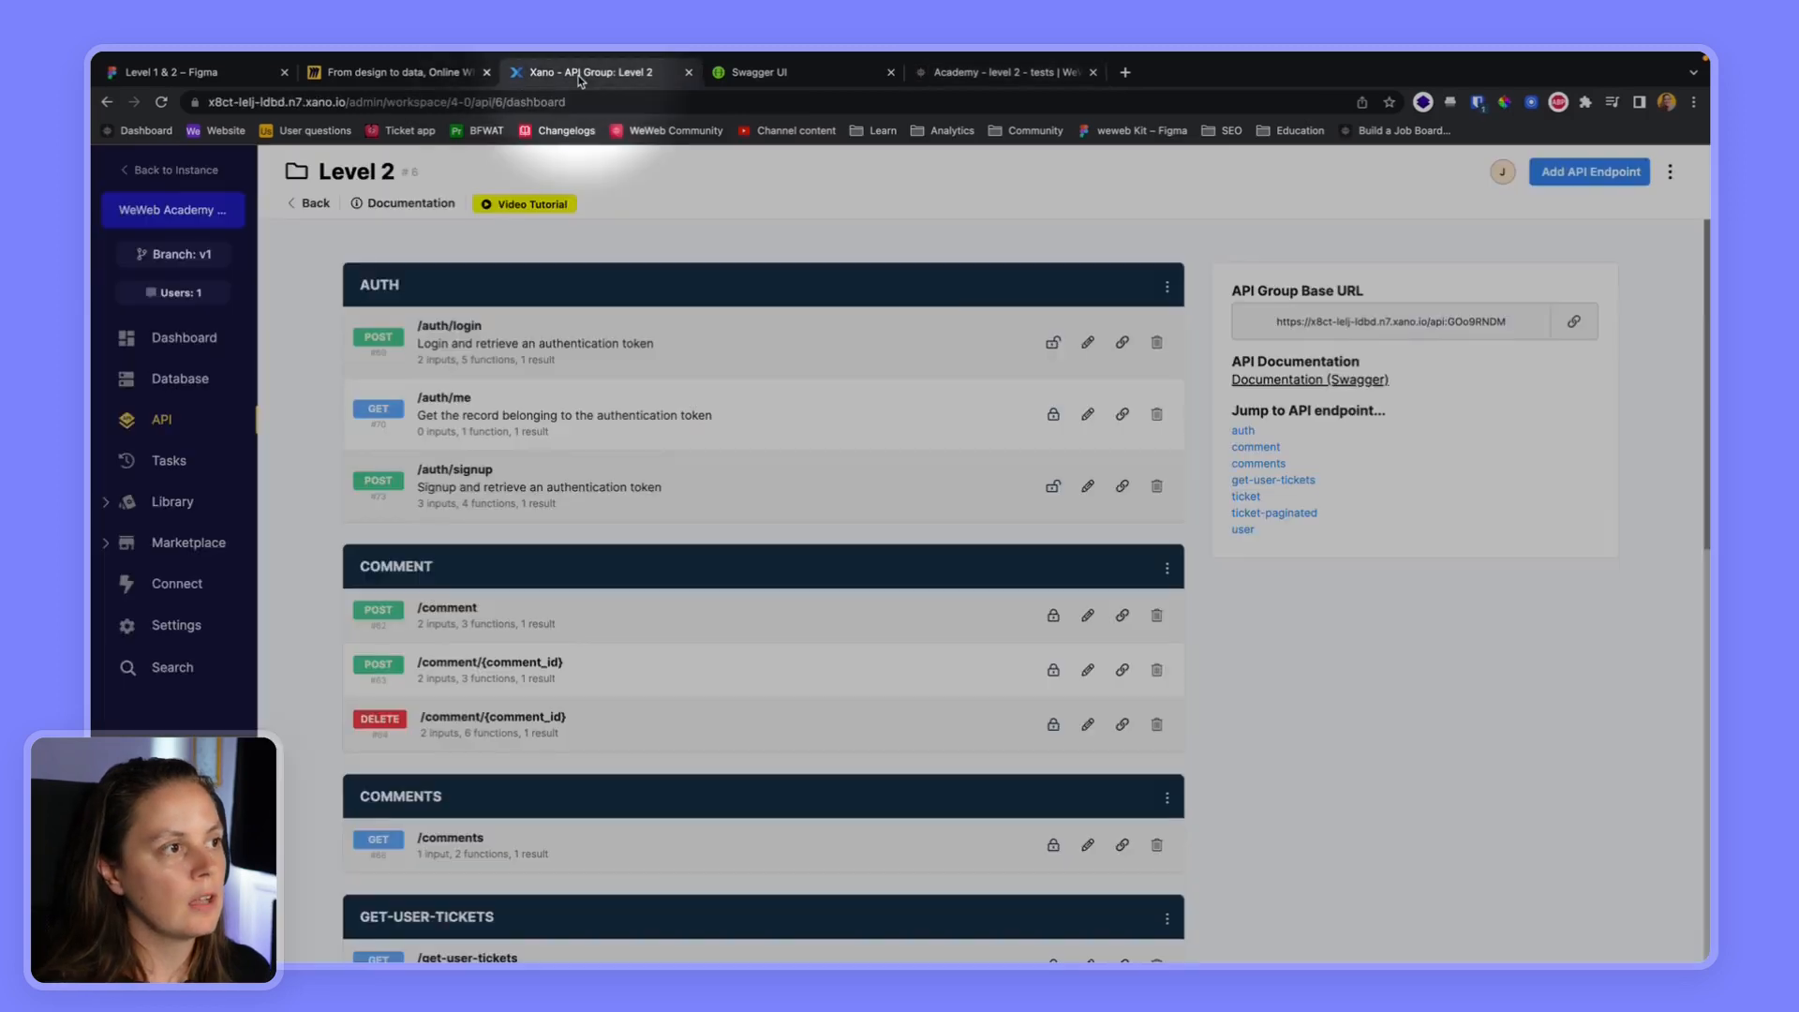
{"action": "scroll", "coordinate": [375, 600], "scroll_direction": "down", "scroll_amount": 3}
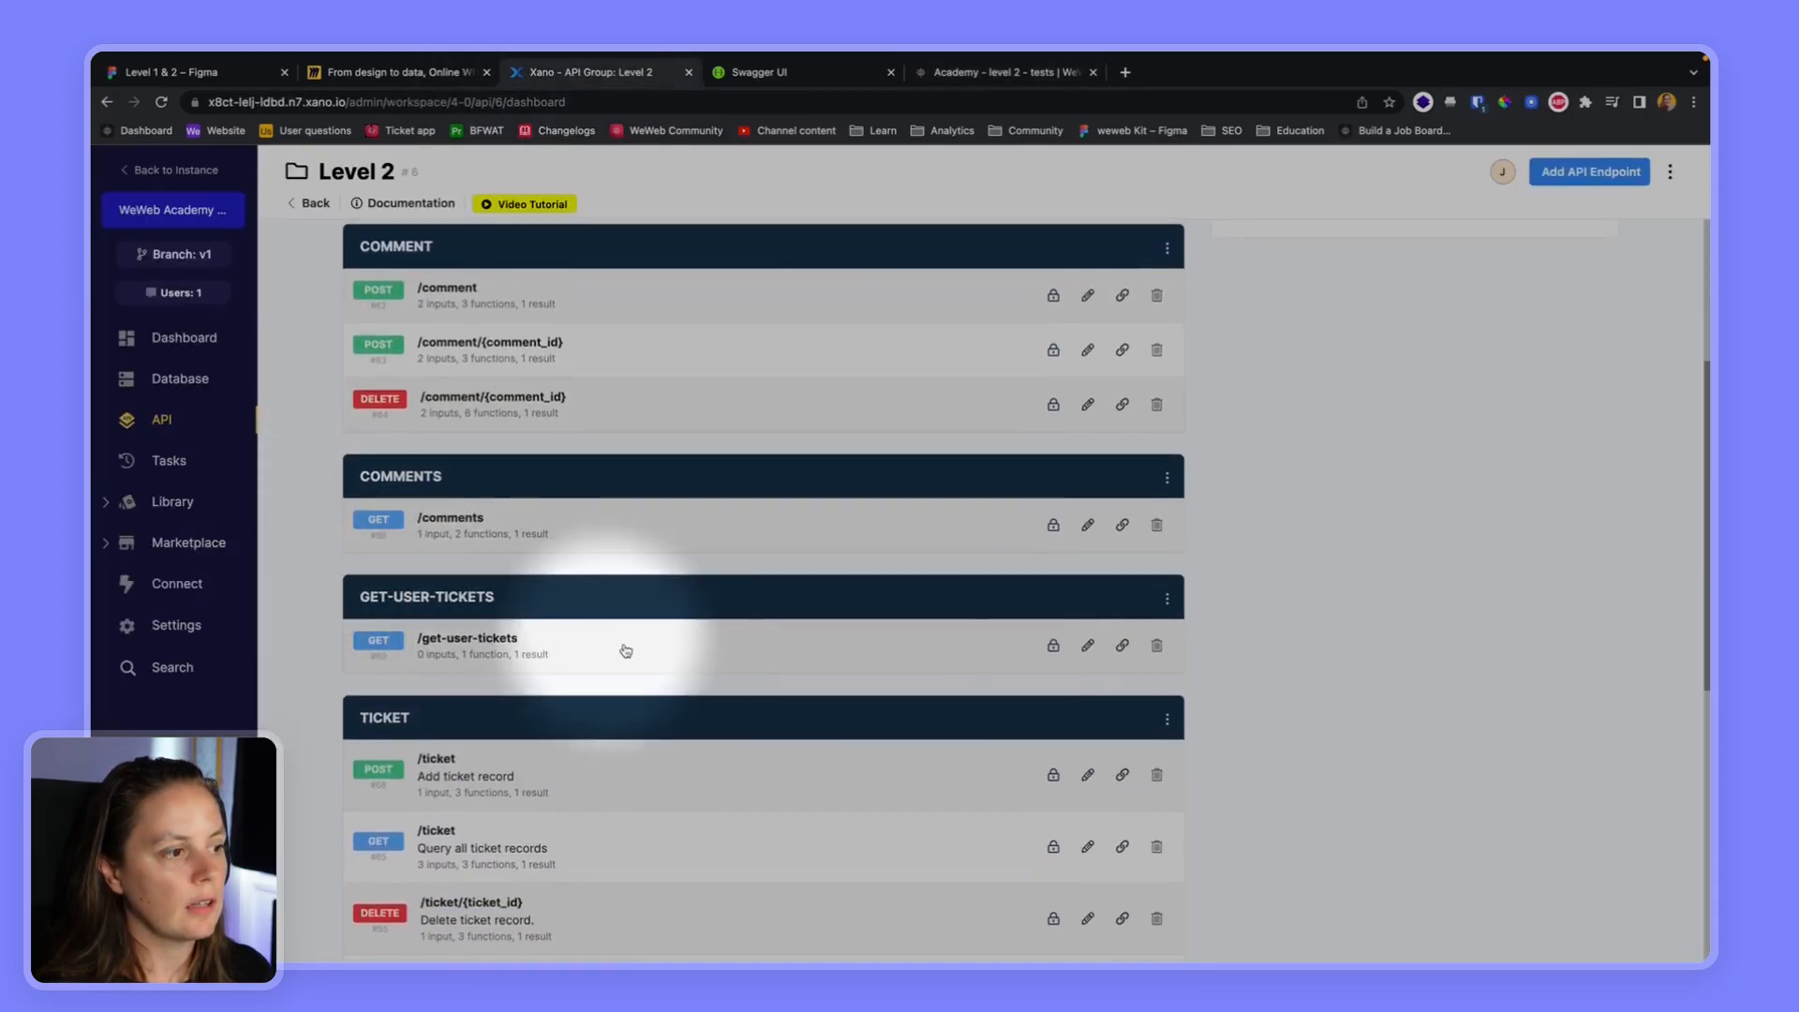
{"action": "left_click", "coordinate": [602, 642]}
{"action": "left_click", "coordinate": [1587, 175]}
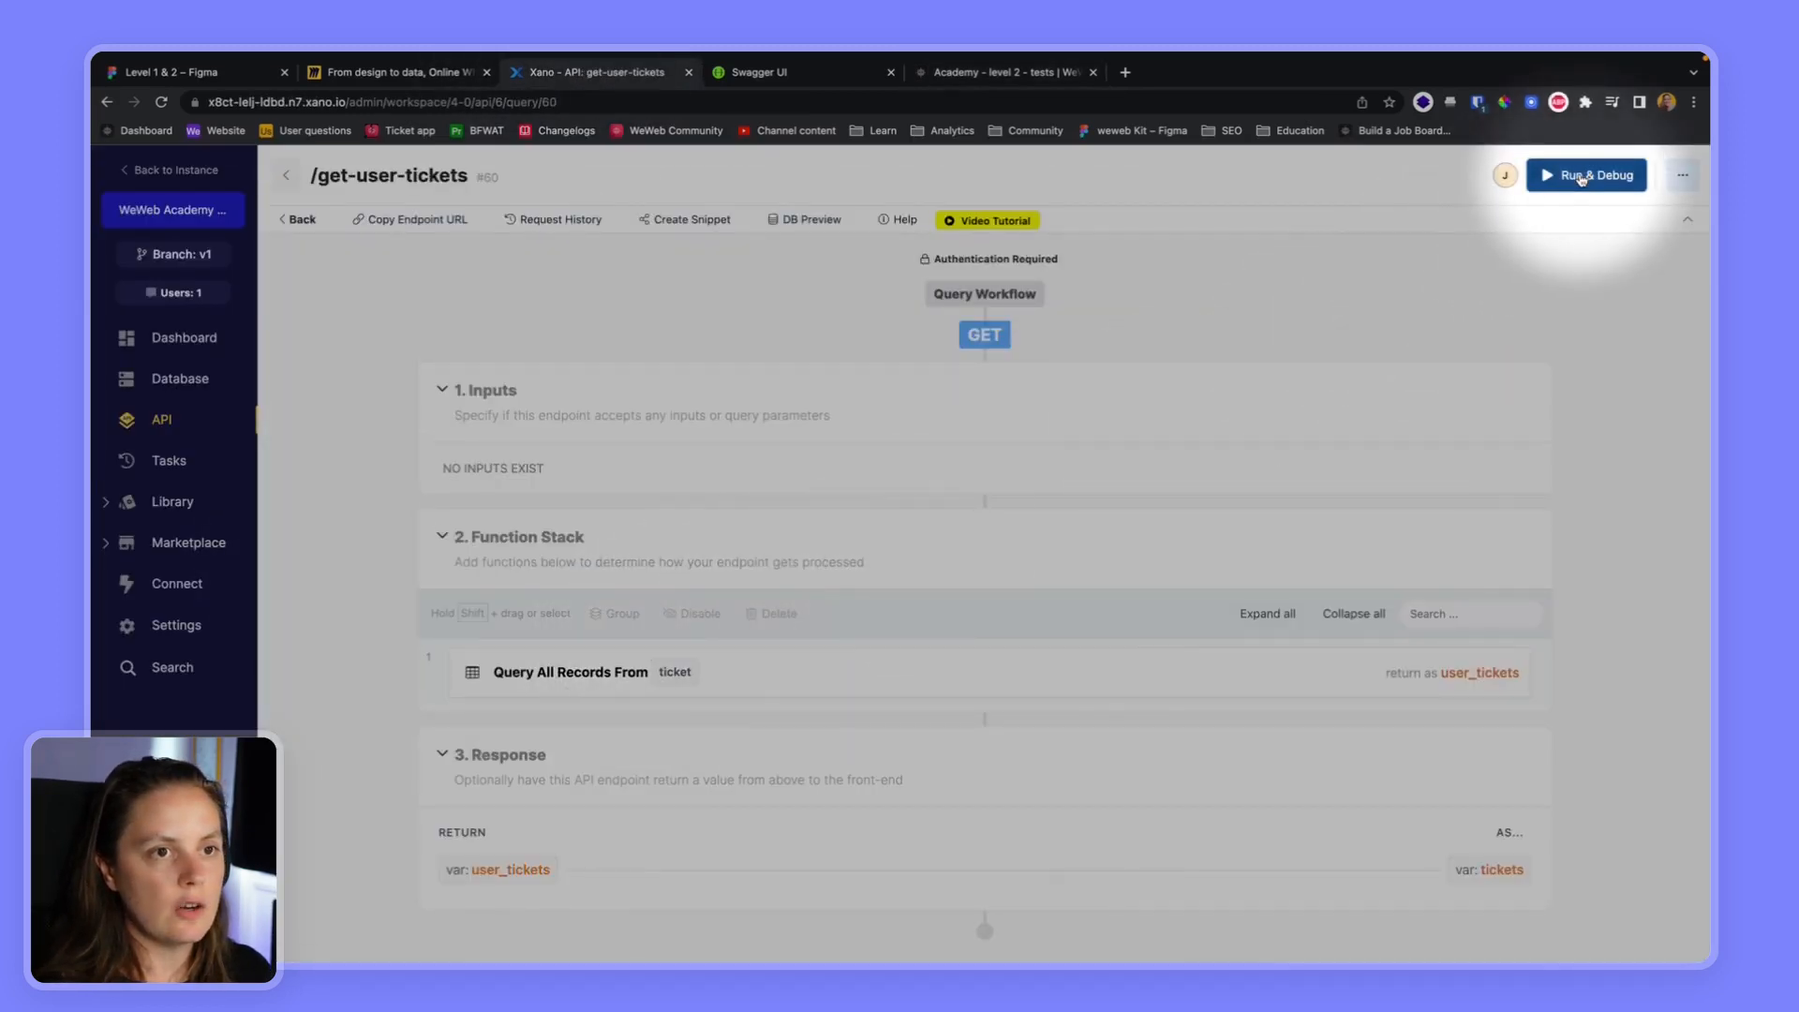
{"action": "left_click", "coordinate": [1242, 453]}
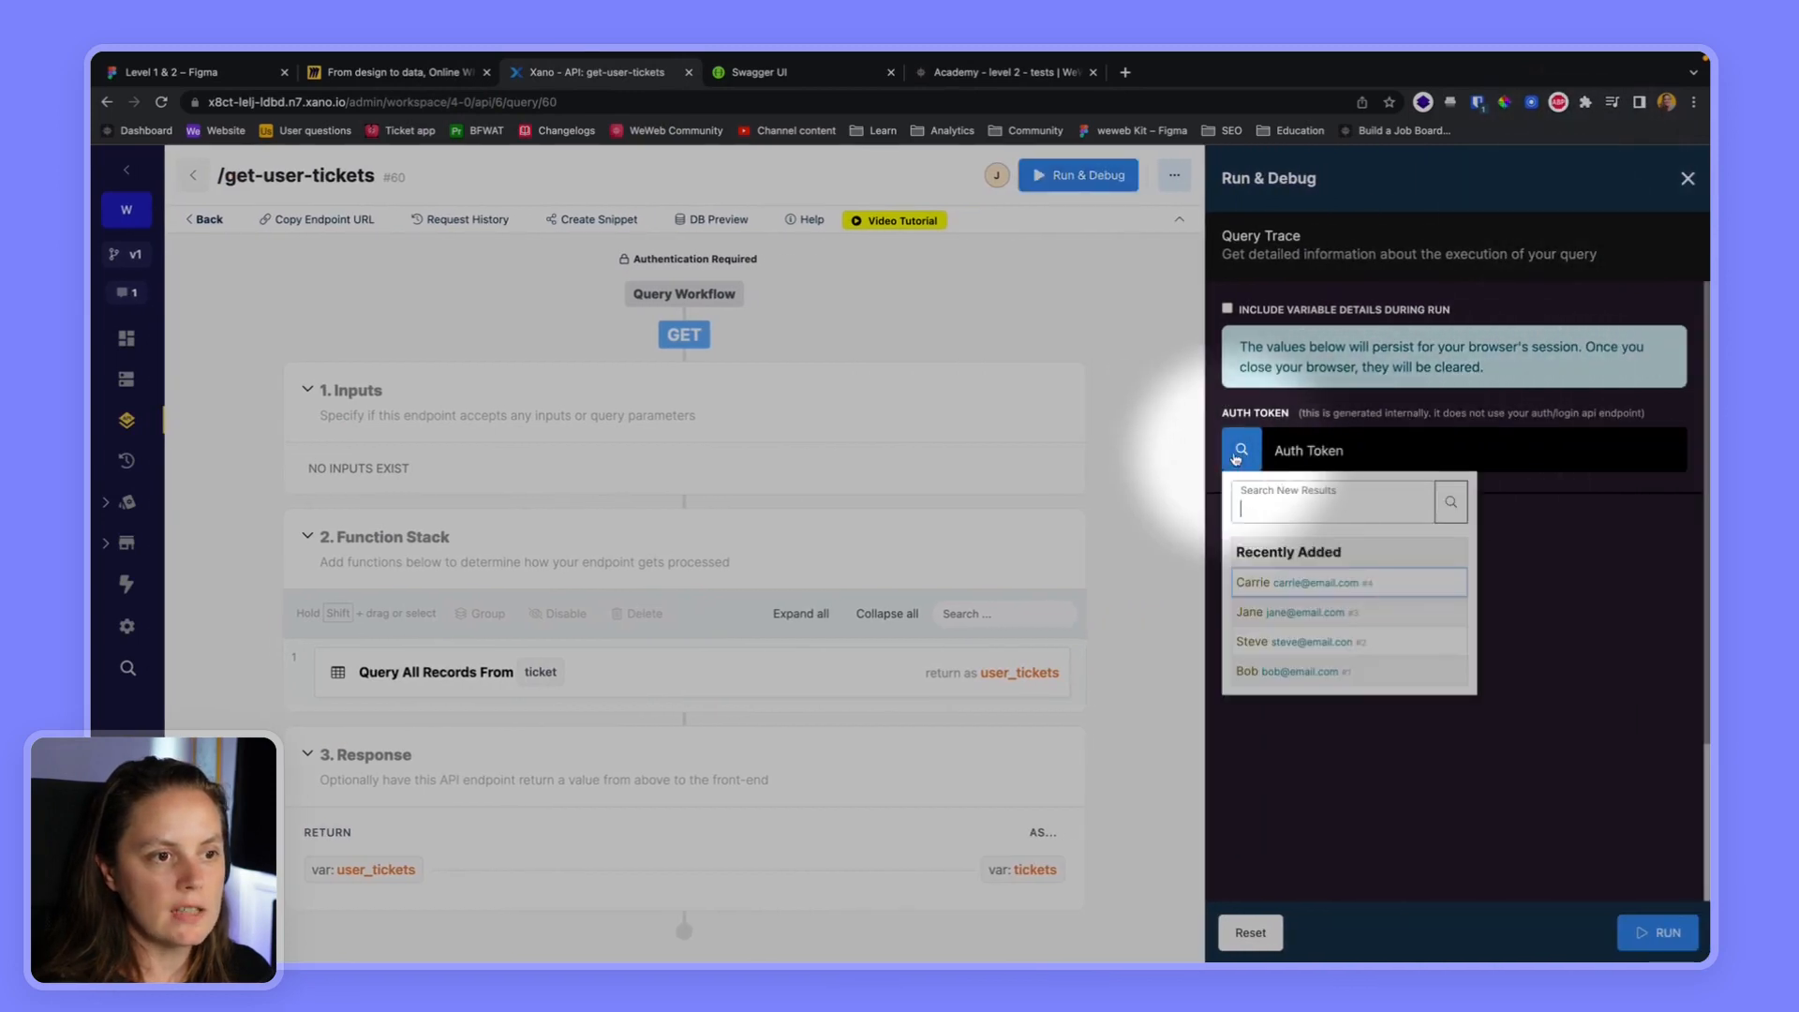
{"action": "left_click", "coordinate": [1271, 610]}
{"action": "left_click", "coordinate": [1658, 932]}
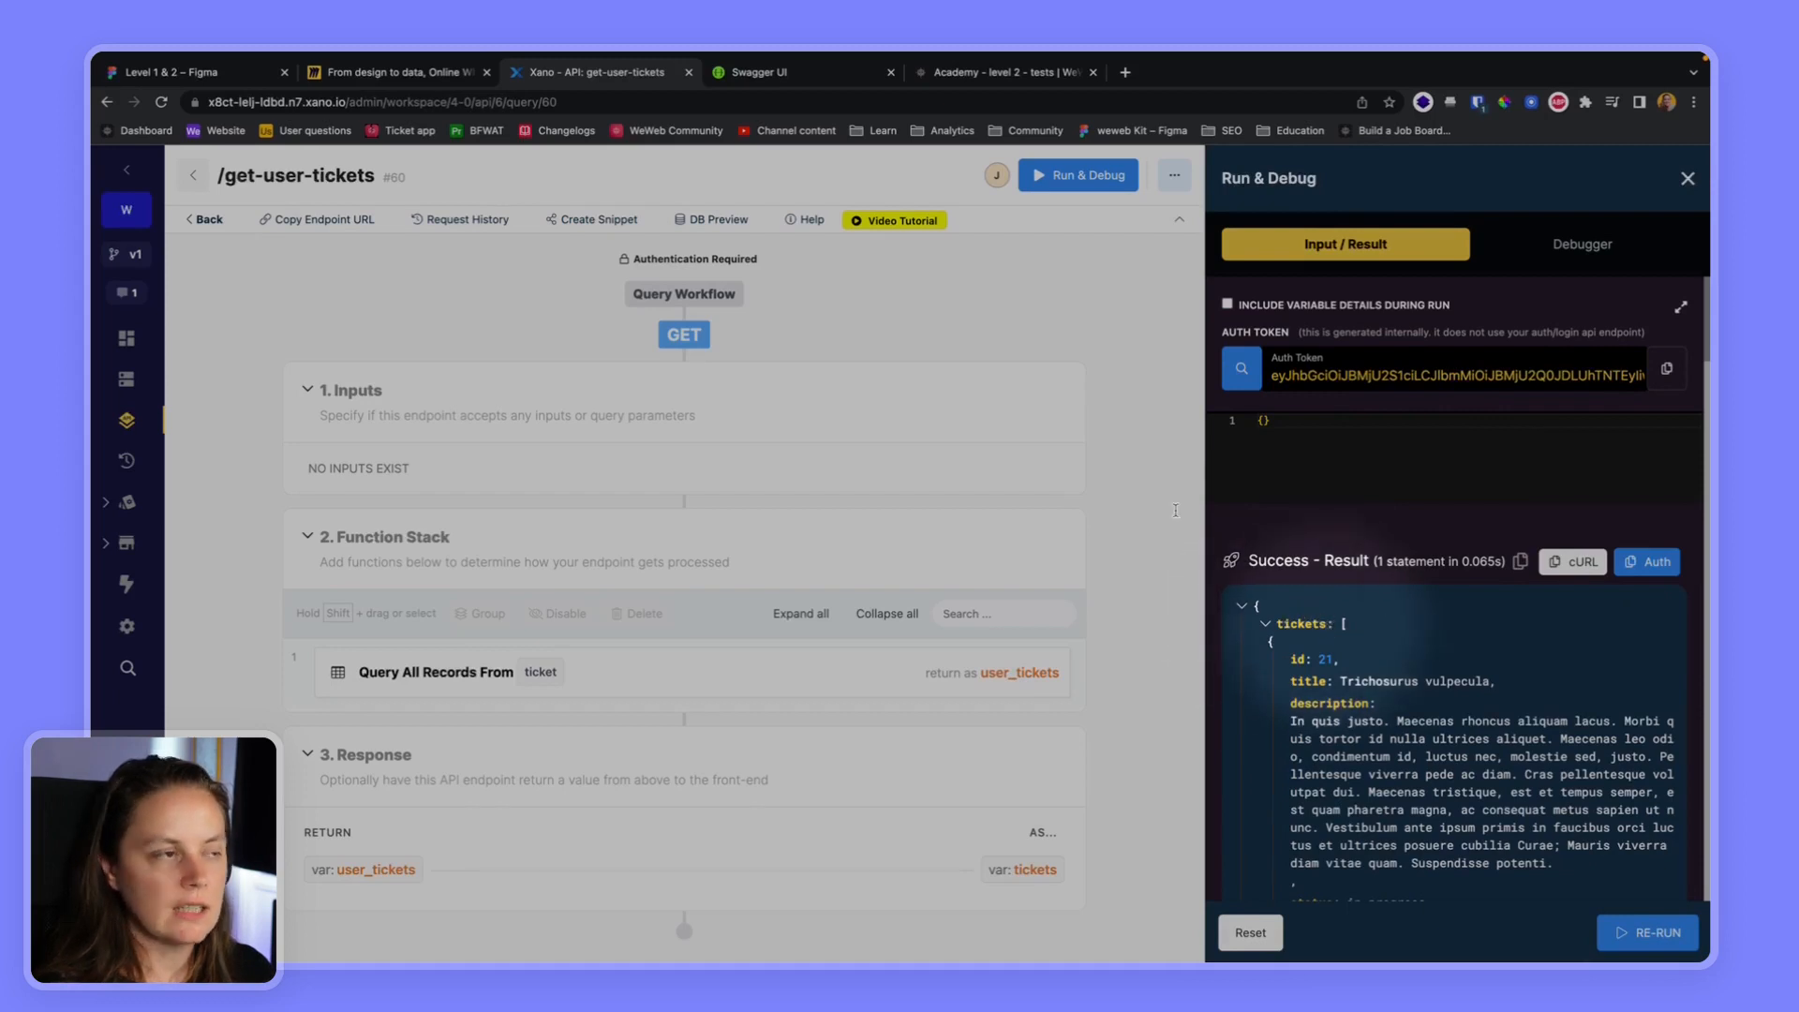
Return to WeWeb, set the User's tickets collection's result key to tickets and fetch the data again
{"action": "left_click", "coordinate": [998, 72]}
{"action": "left_click", "coordinate": [525, 492]}
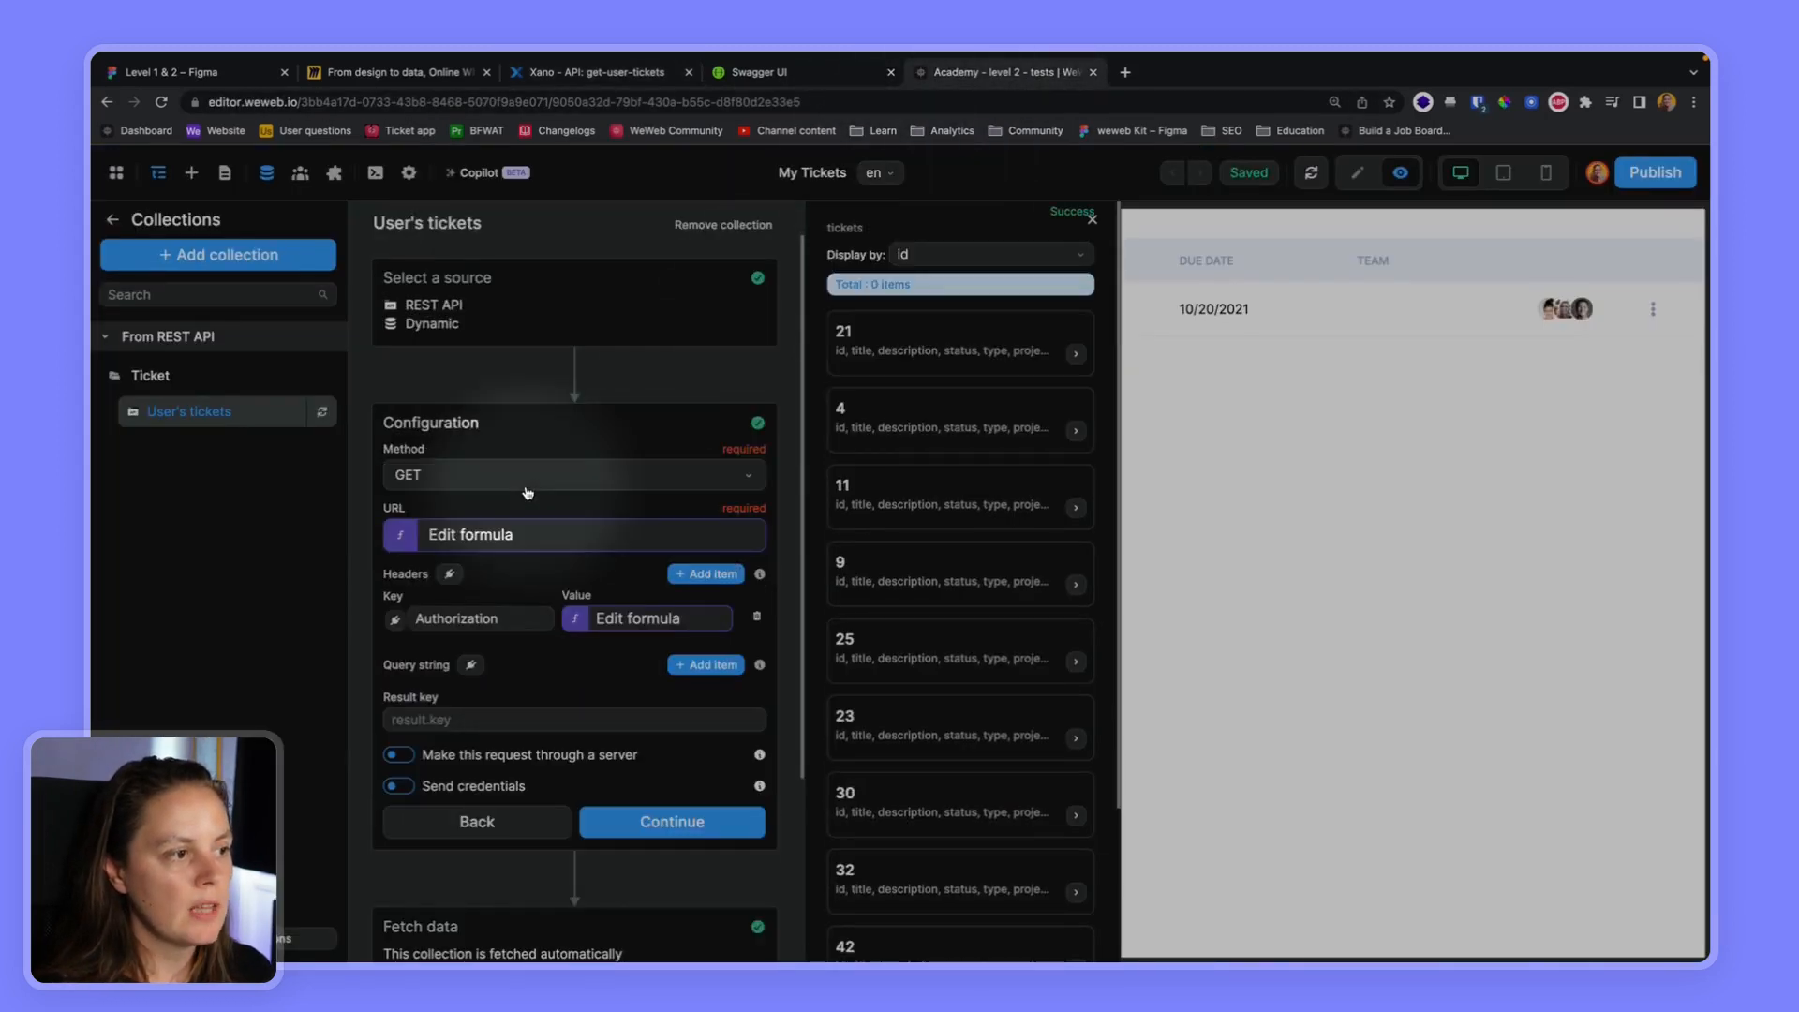
{"action": "left_click", "coordinate": [523, 720]}
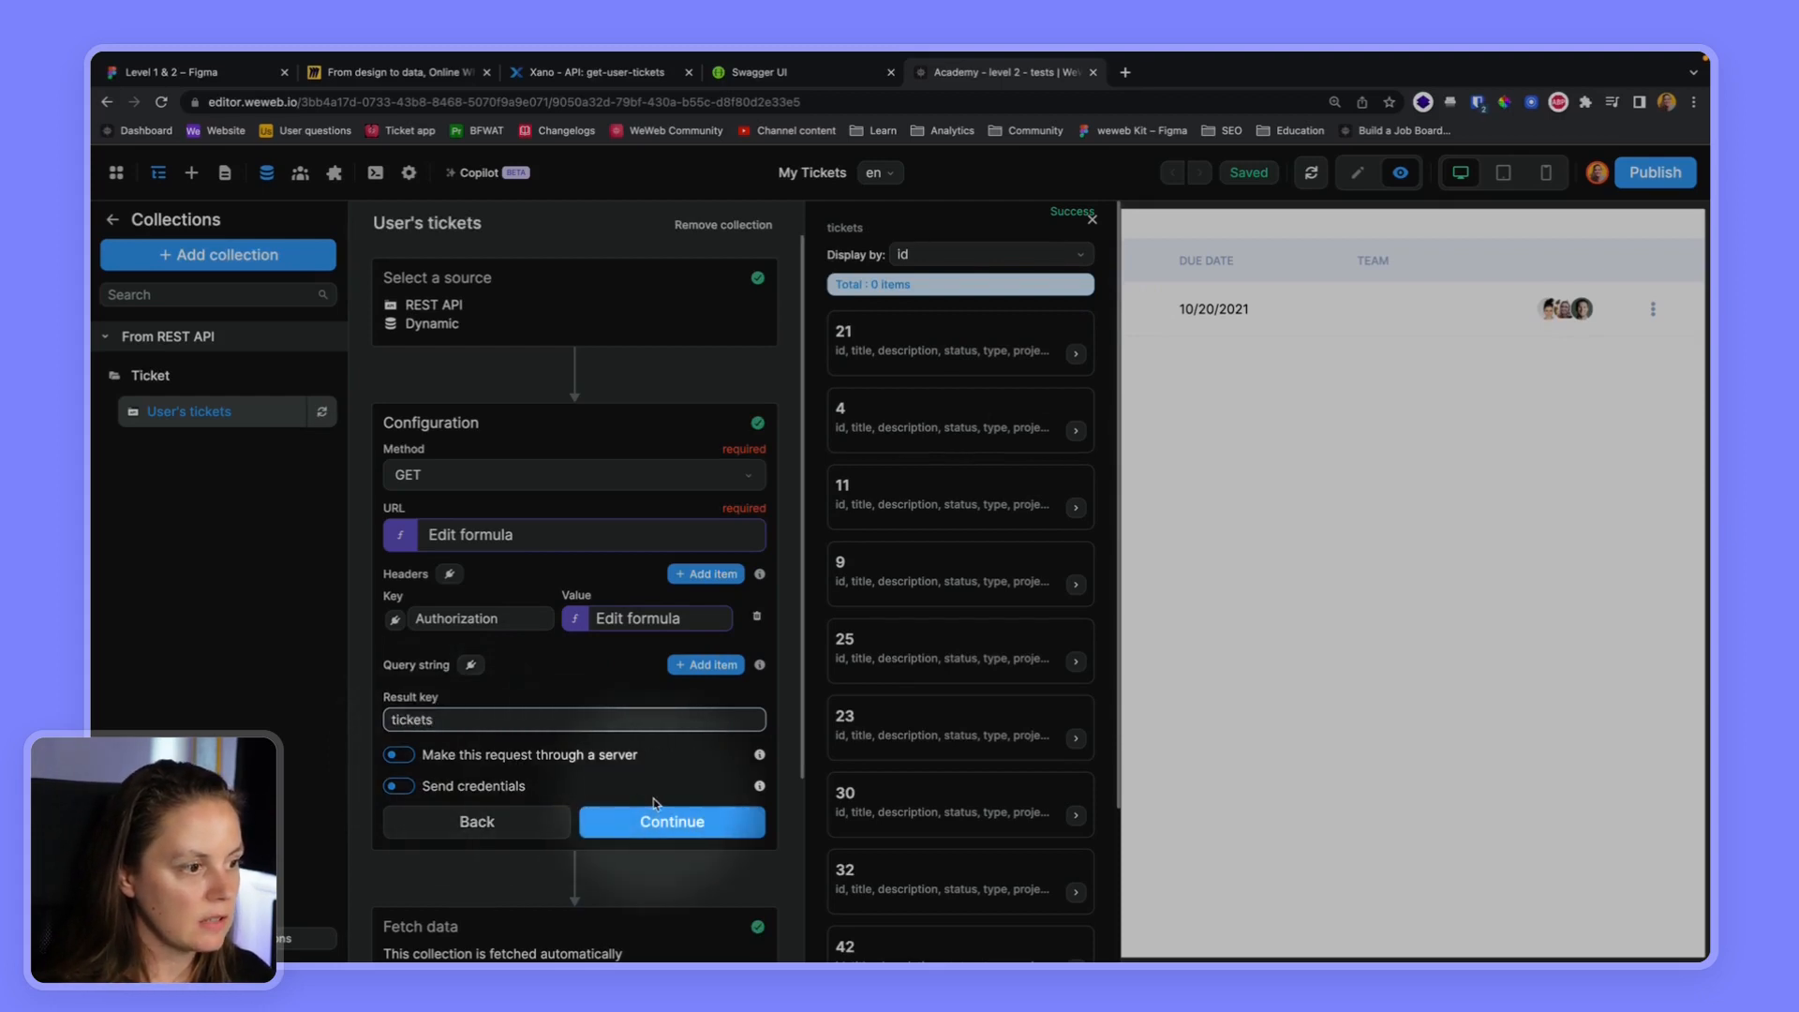
{"action": "left_click", "coordinate": [656, 822]}
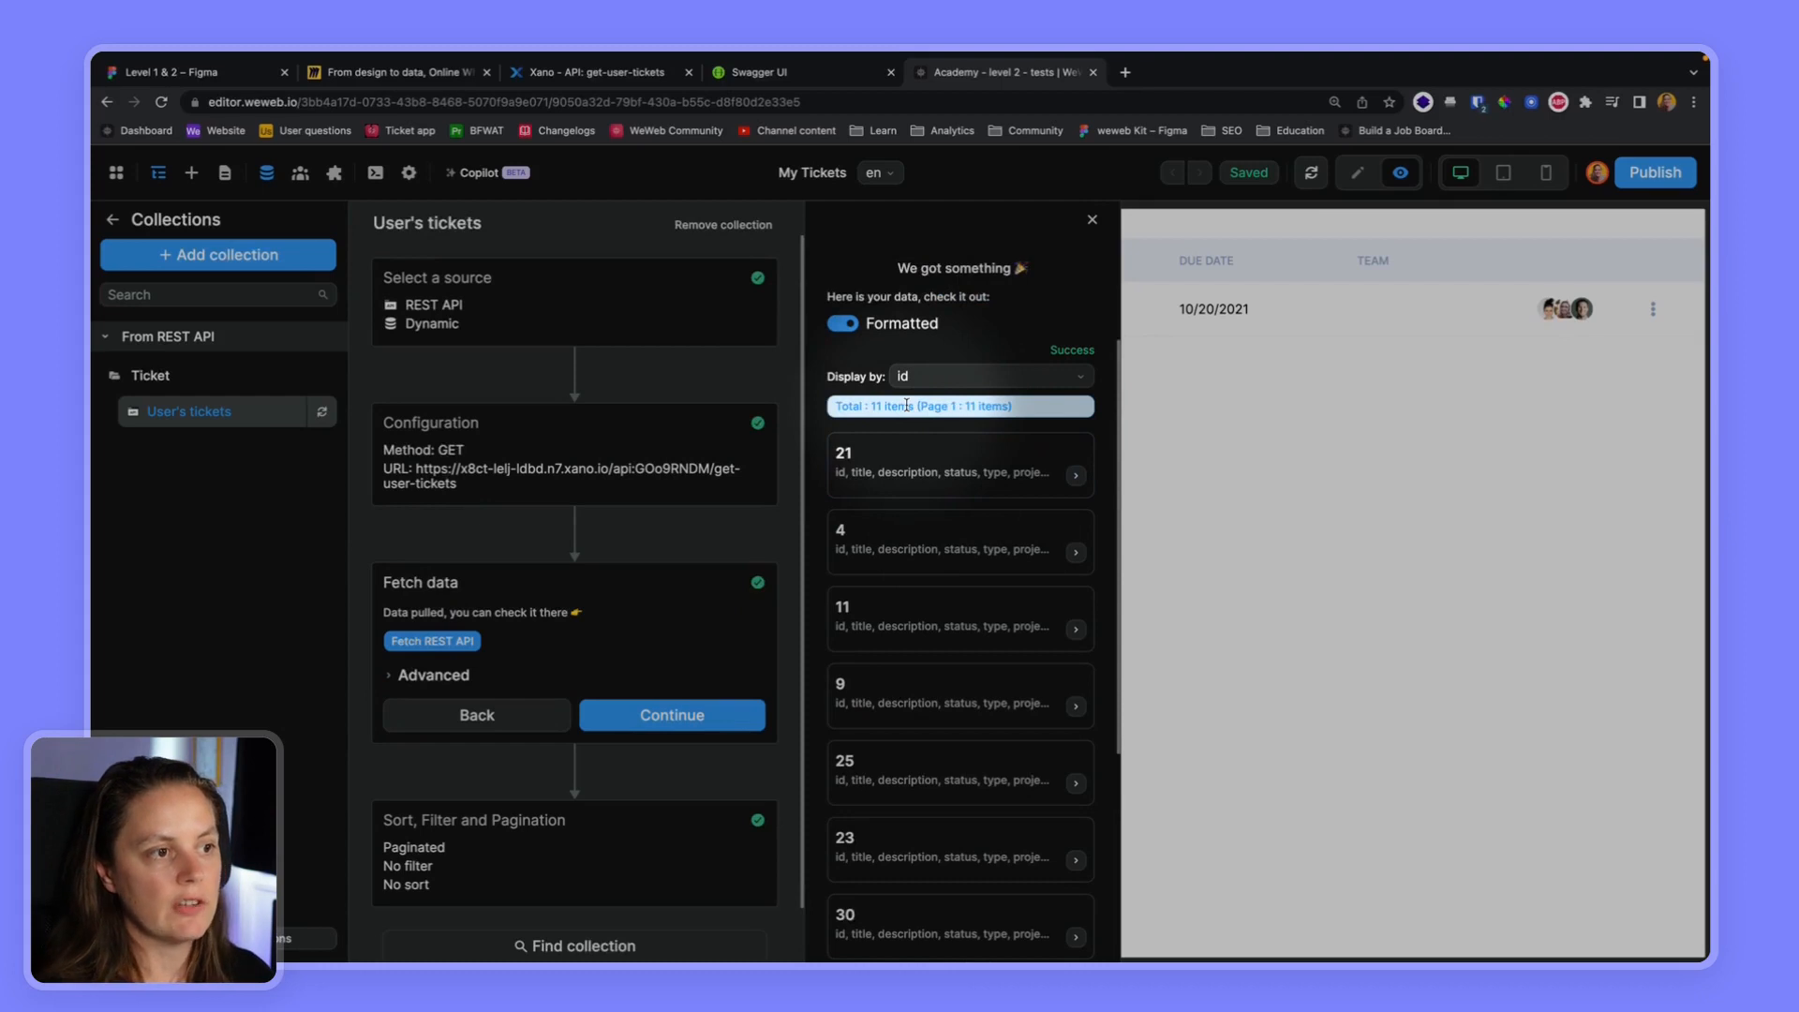
Clear the result key in the User's tickets collection's configuration and refetch the data
{"action": "left_click", "coordinate": [735, 423]}
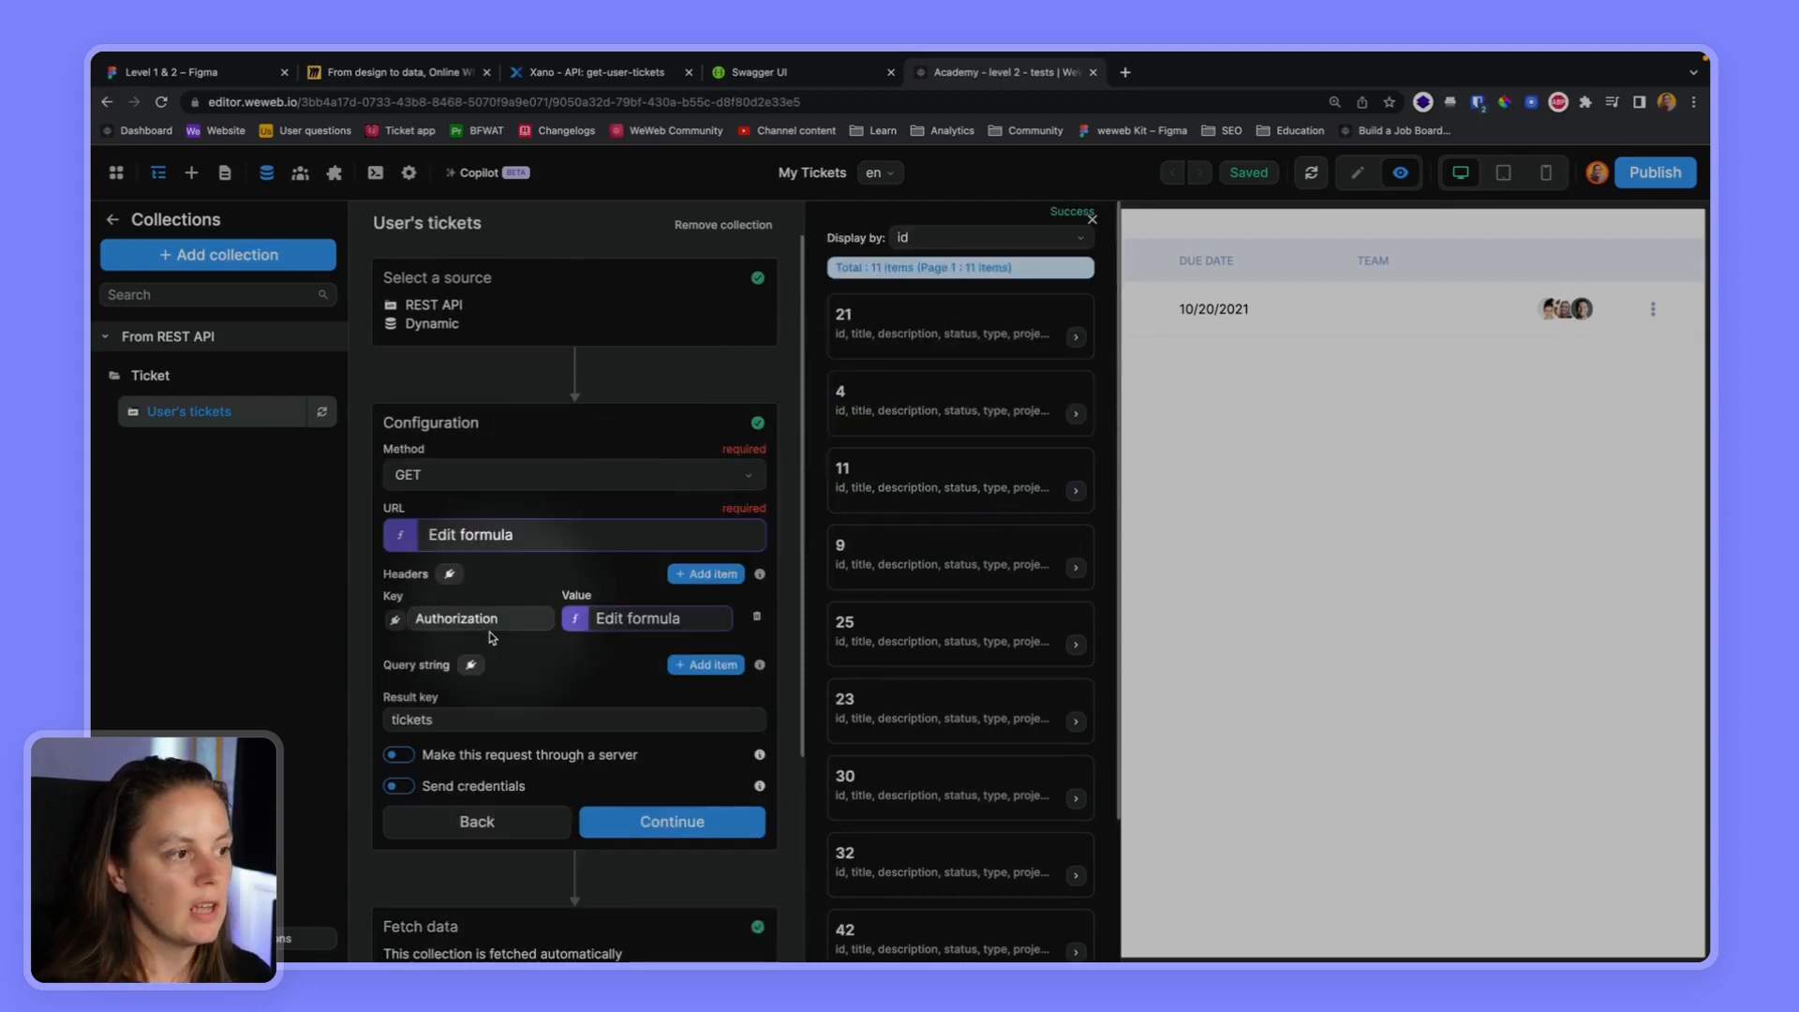
{"action": "left_click", "coordinate": [456, 716]}
{"action": "double_click", "coordinate": [456, 718]}
{"action": "key", "text": "BackSpace"}
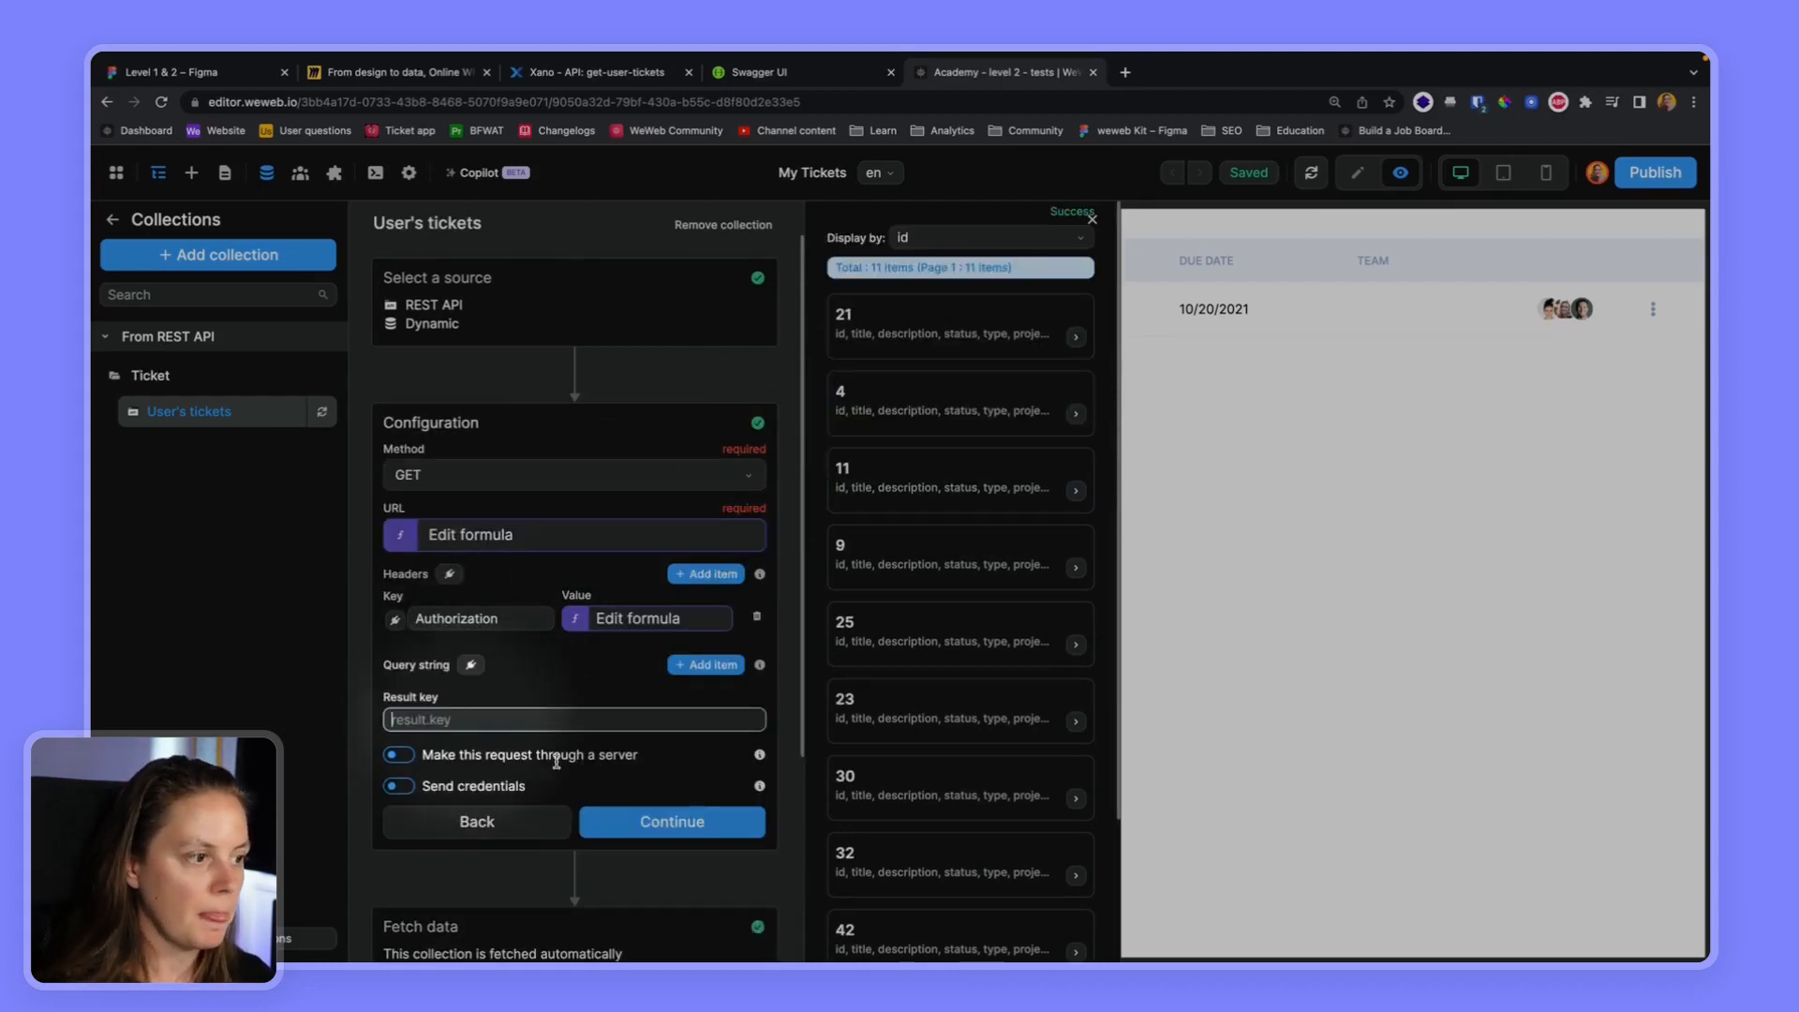
{"action": "left_click", "coordinate": [679, 821]}
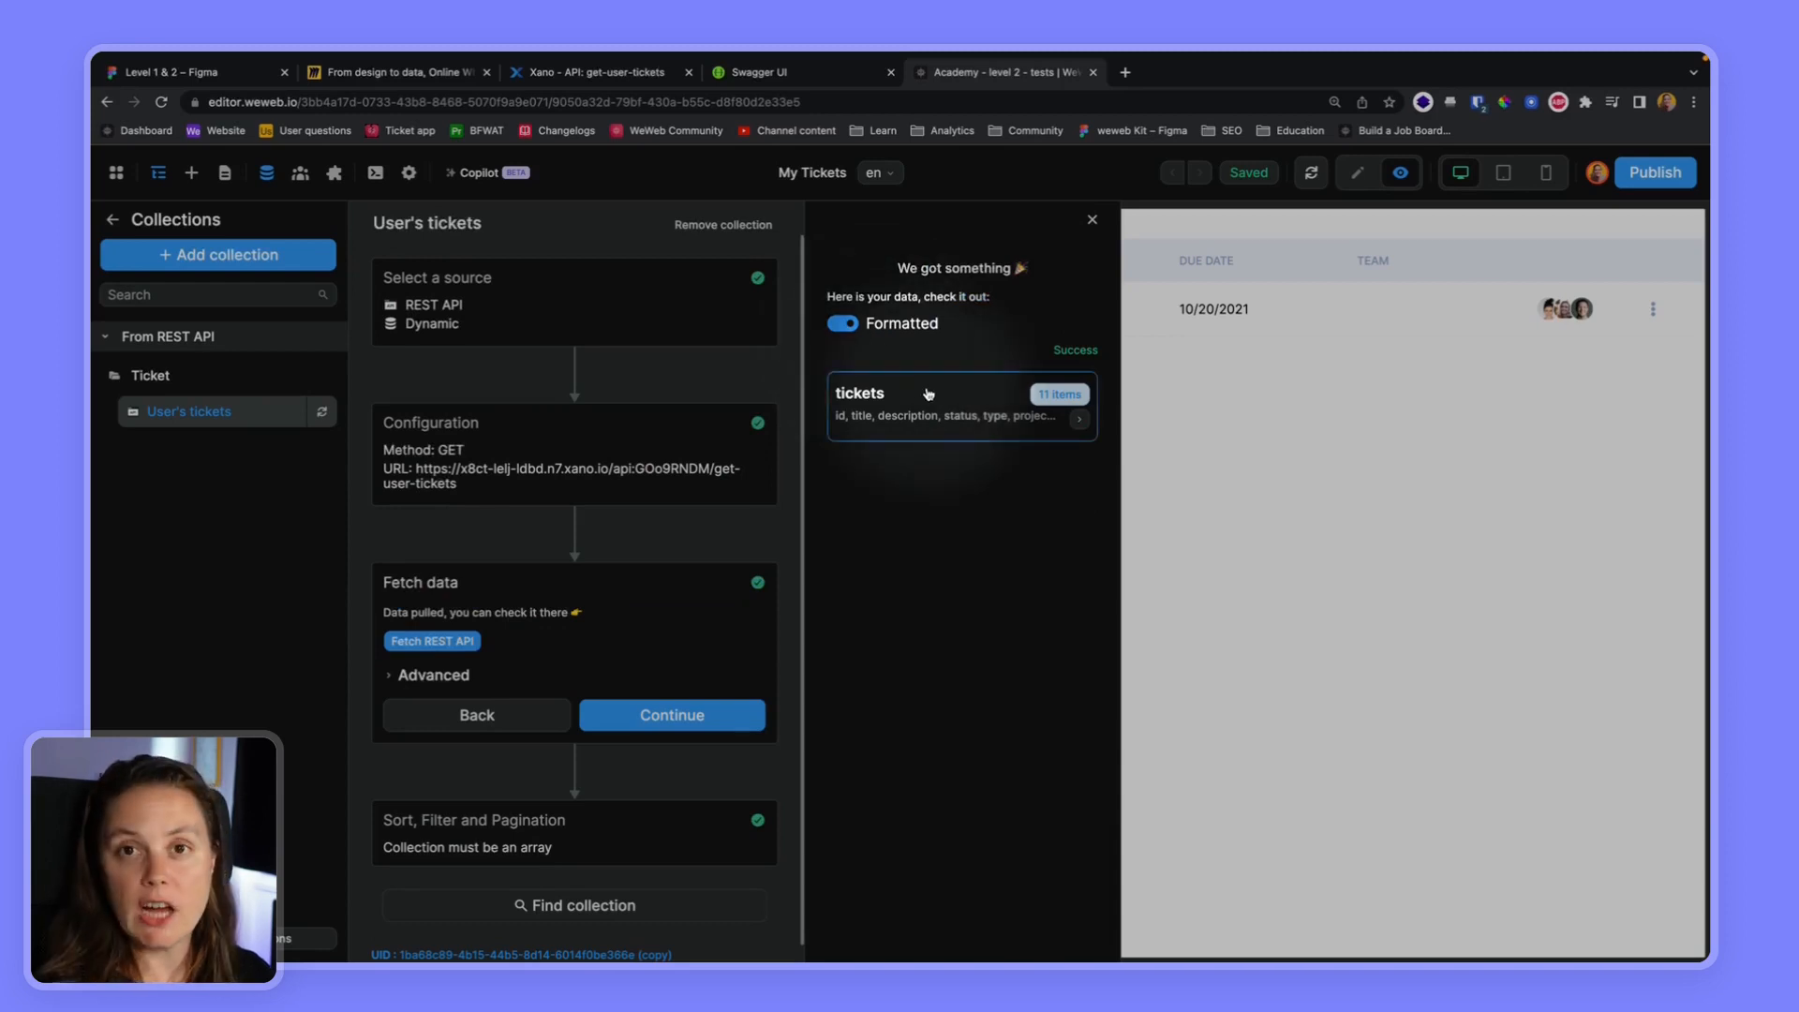
Examine the fetched tickets as a formatted list and as unformatted data, expanding the array and its item 0
{"action": "left_click", "coordinate": [929, 393]}
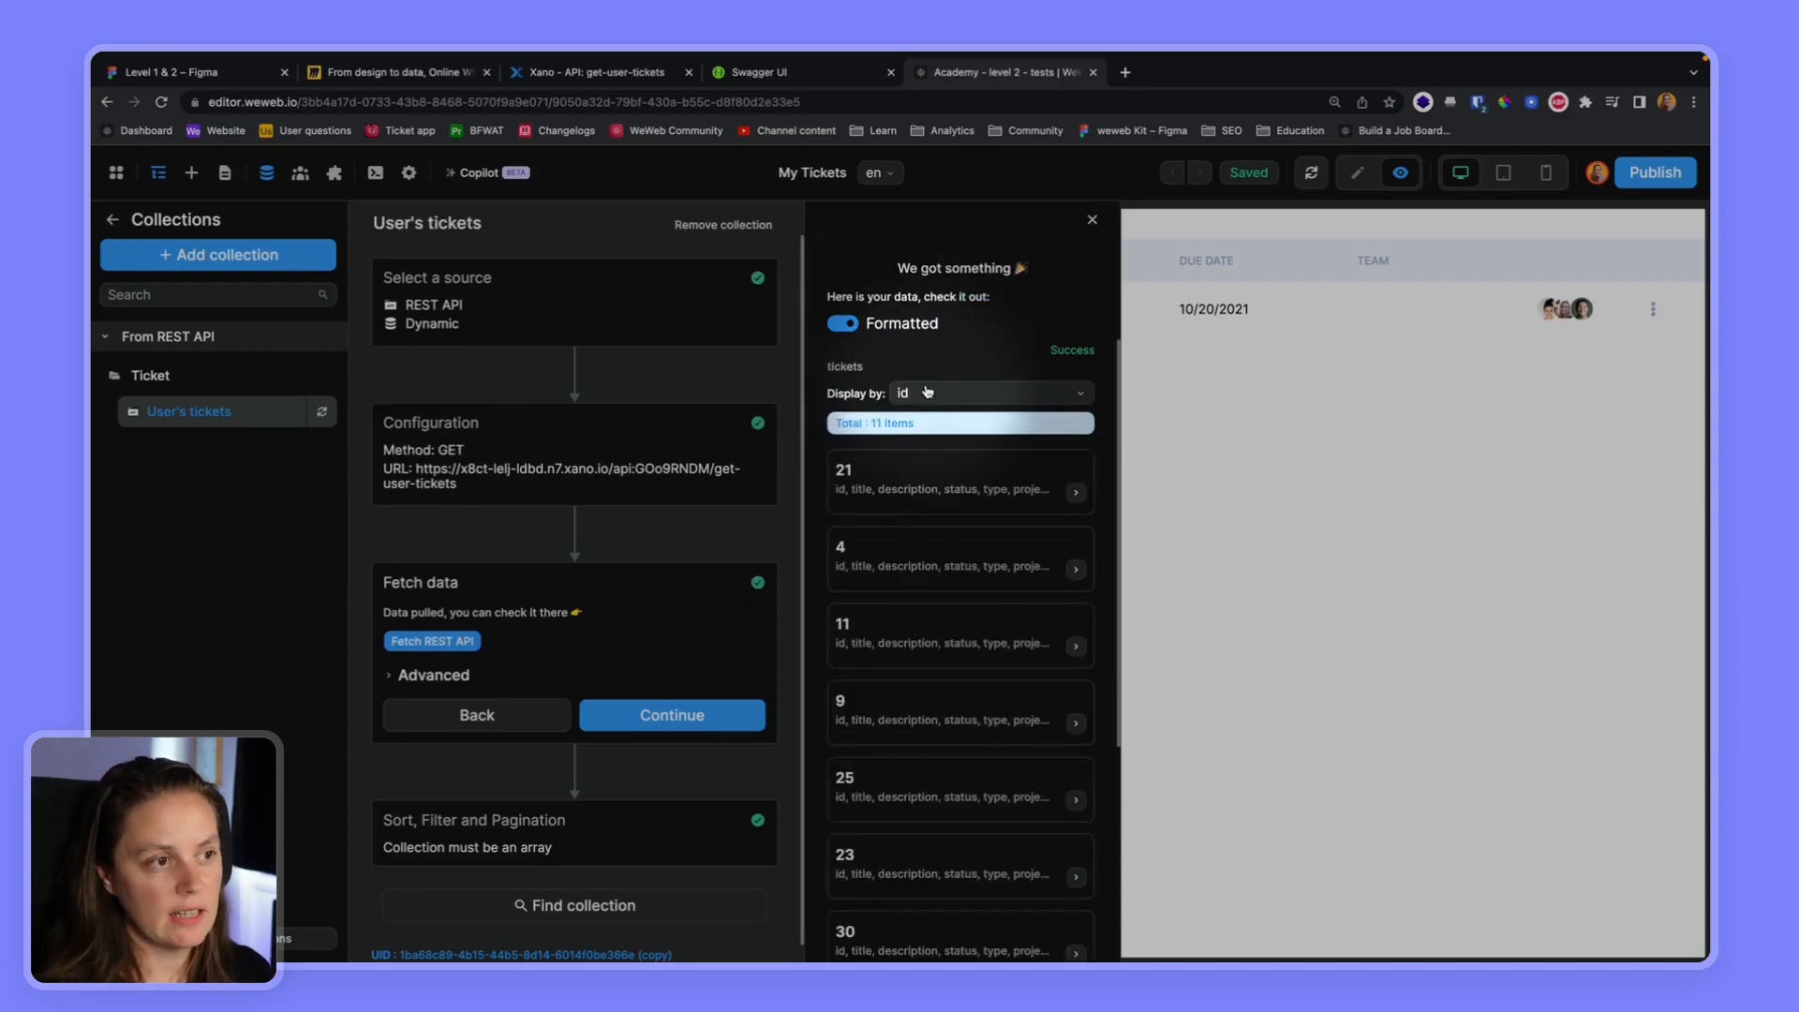
{"action": "left_click", "coordinate": [844, 324]}
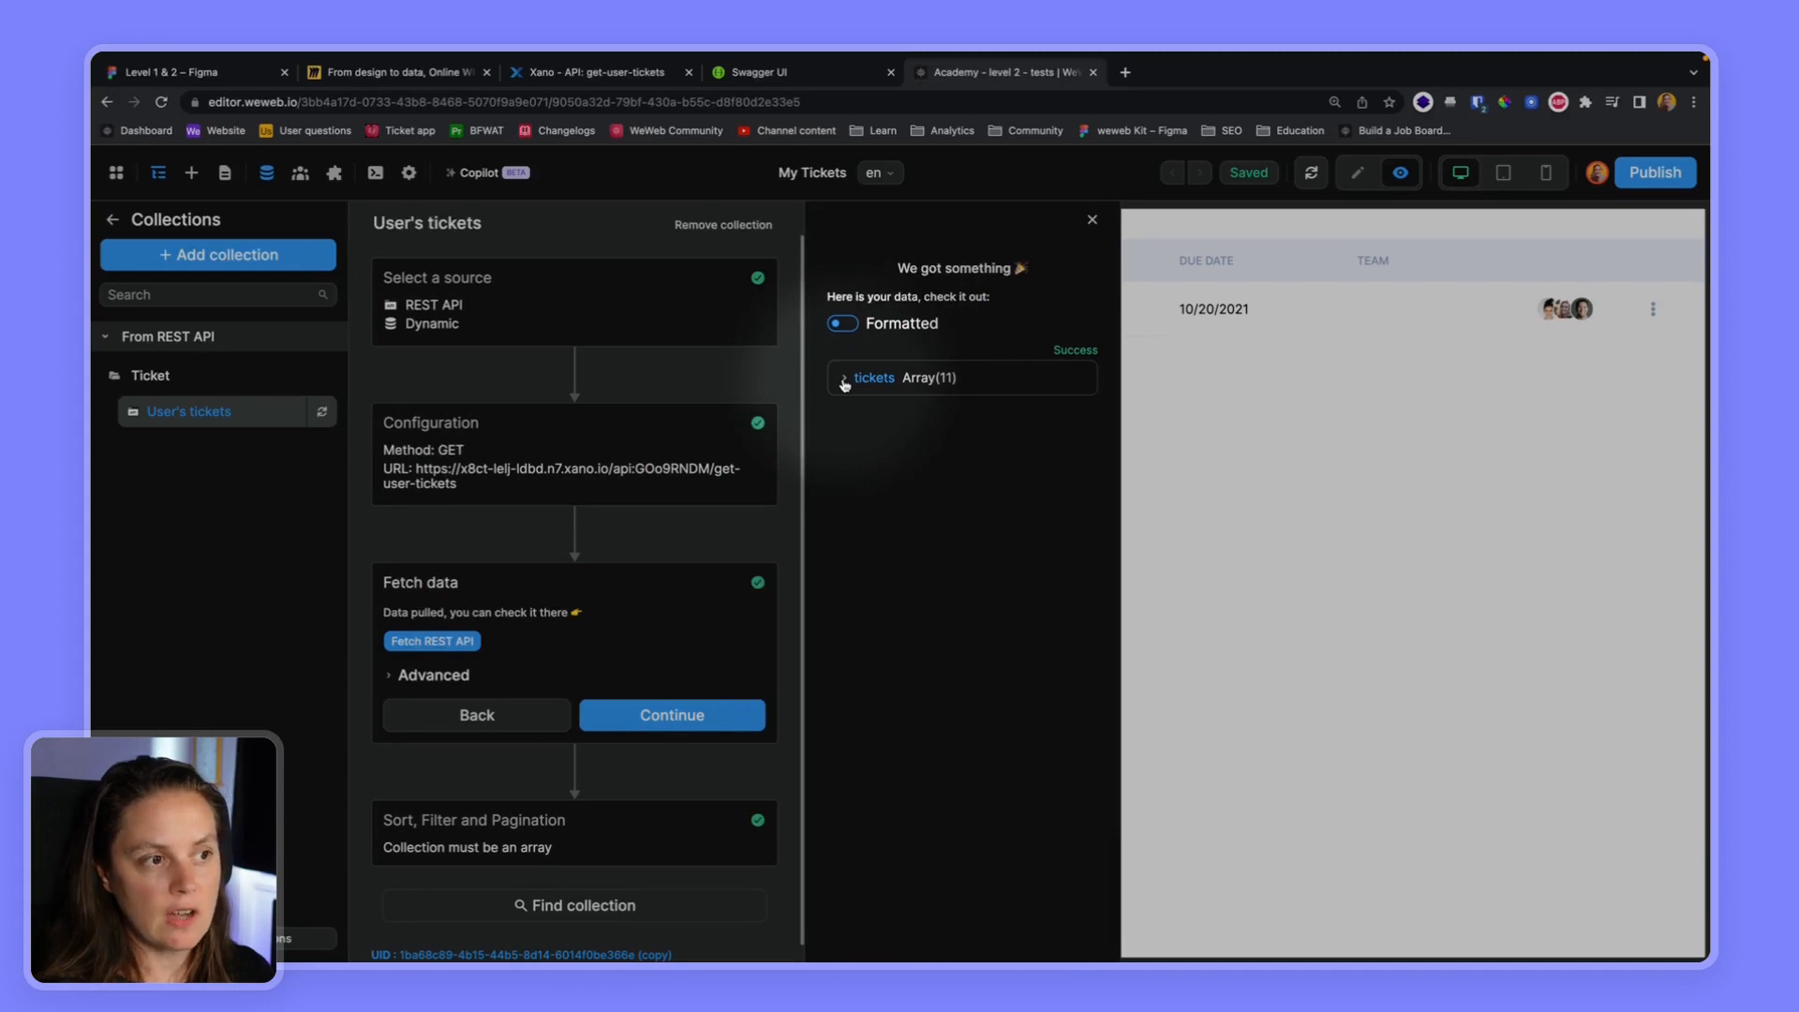
{"action": "left_click", "coordinate": [844, 379]}
{"action": "left_click", "coordinate": [853, 395]}
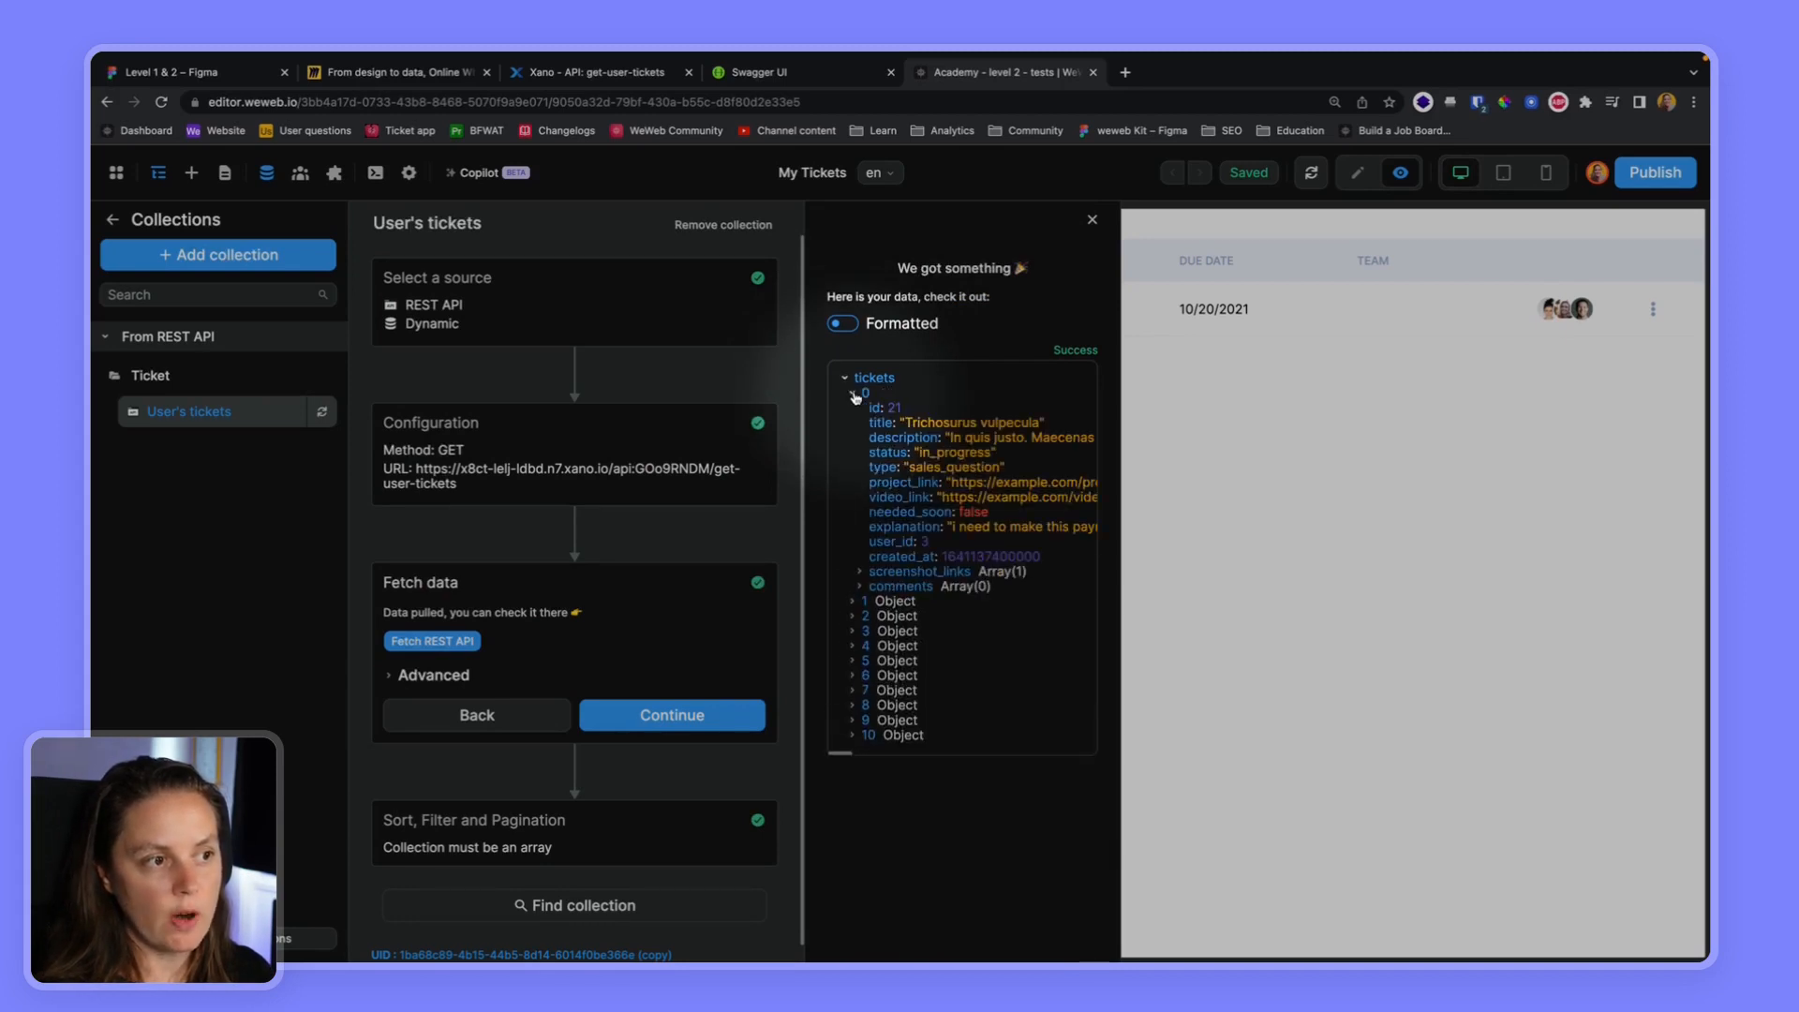
Set the result key to tickets in the User's tickets collection's configuration and fetch its data
{"action": "left_click", "coordinate": [854, 395]}
{"action": "left_click", "coordinate": [643, 433]}
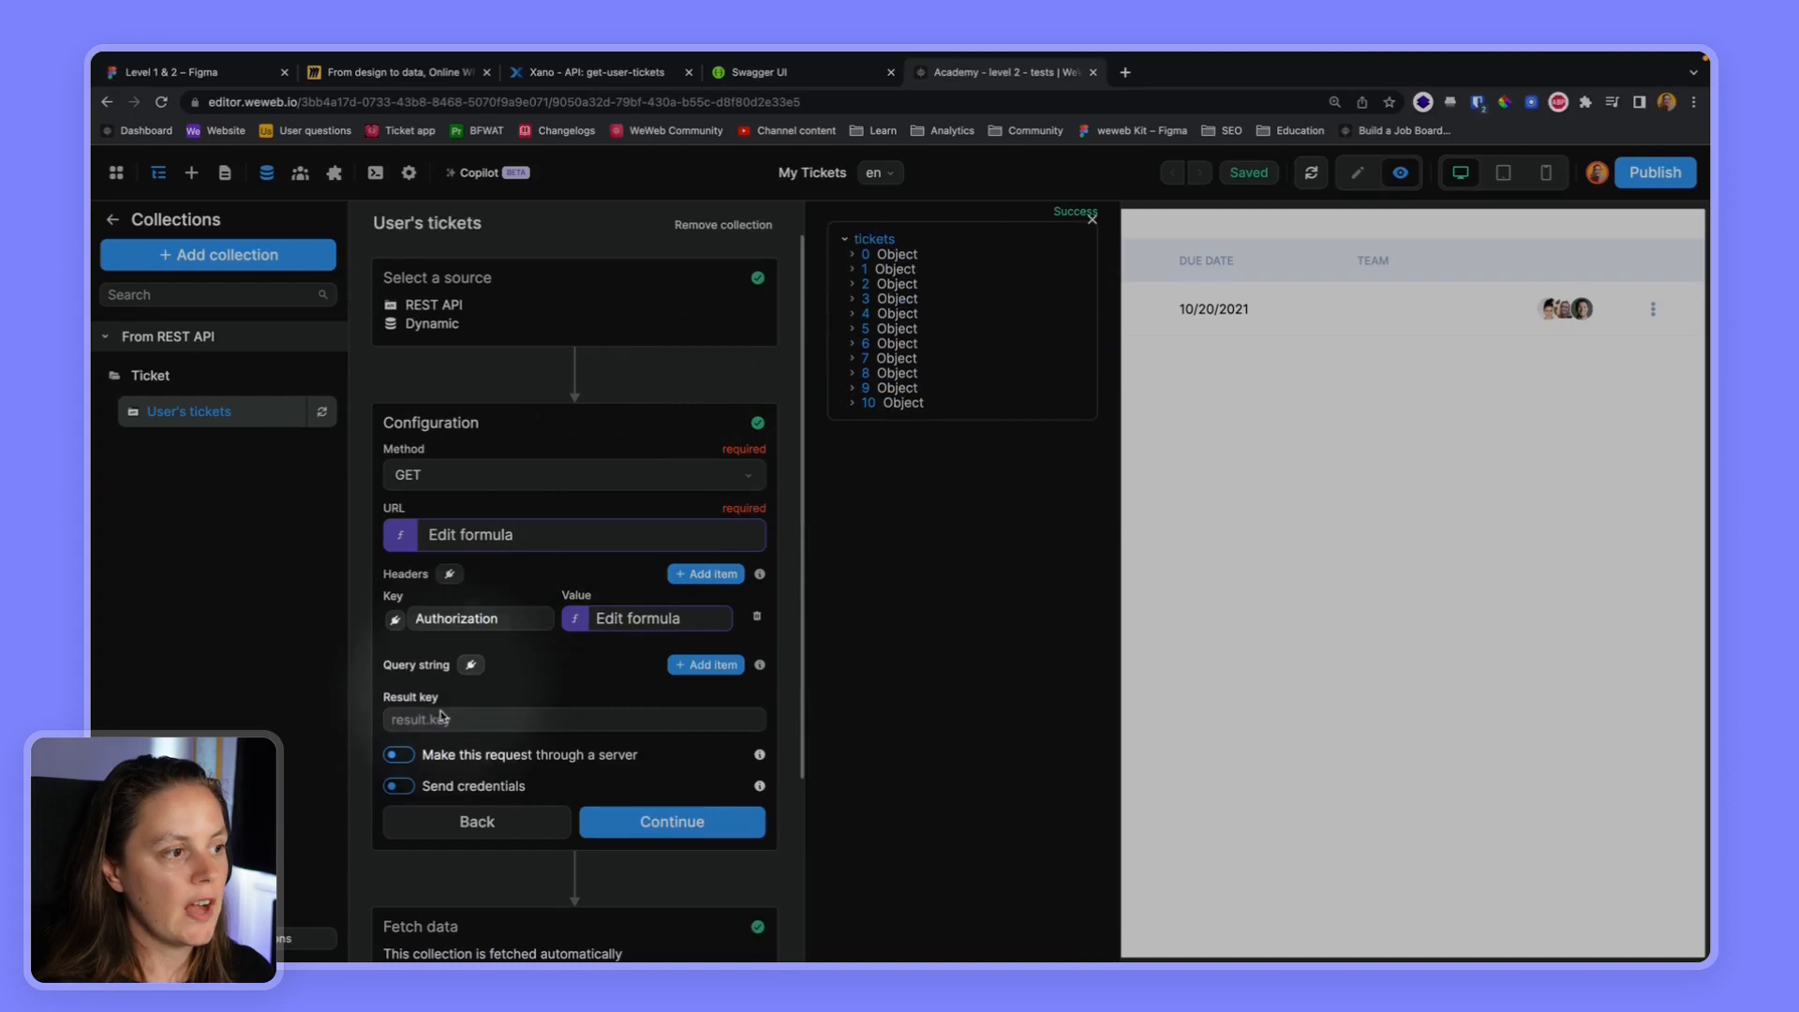
{"action": "left_click", "coordinate": [432, 724]}
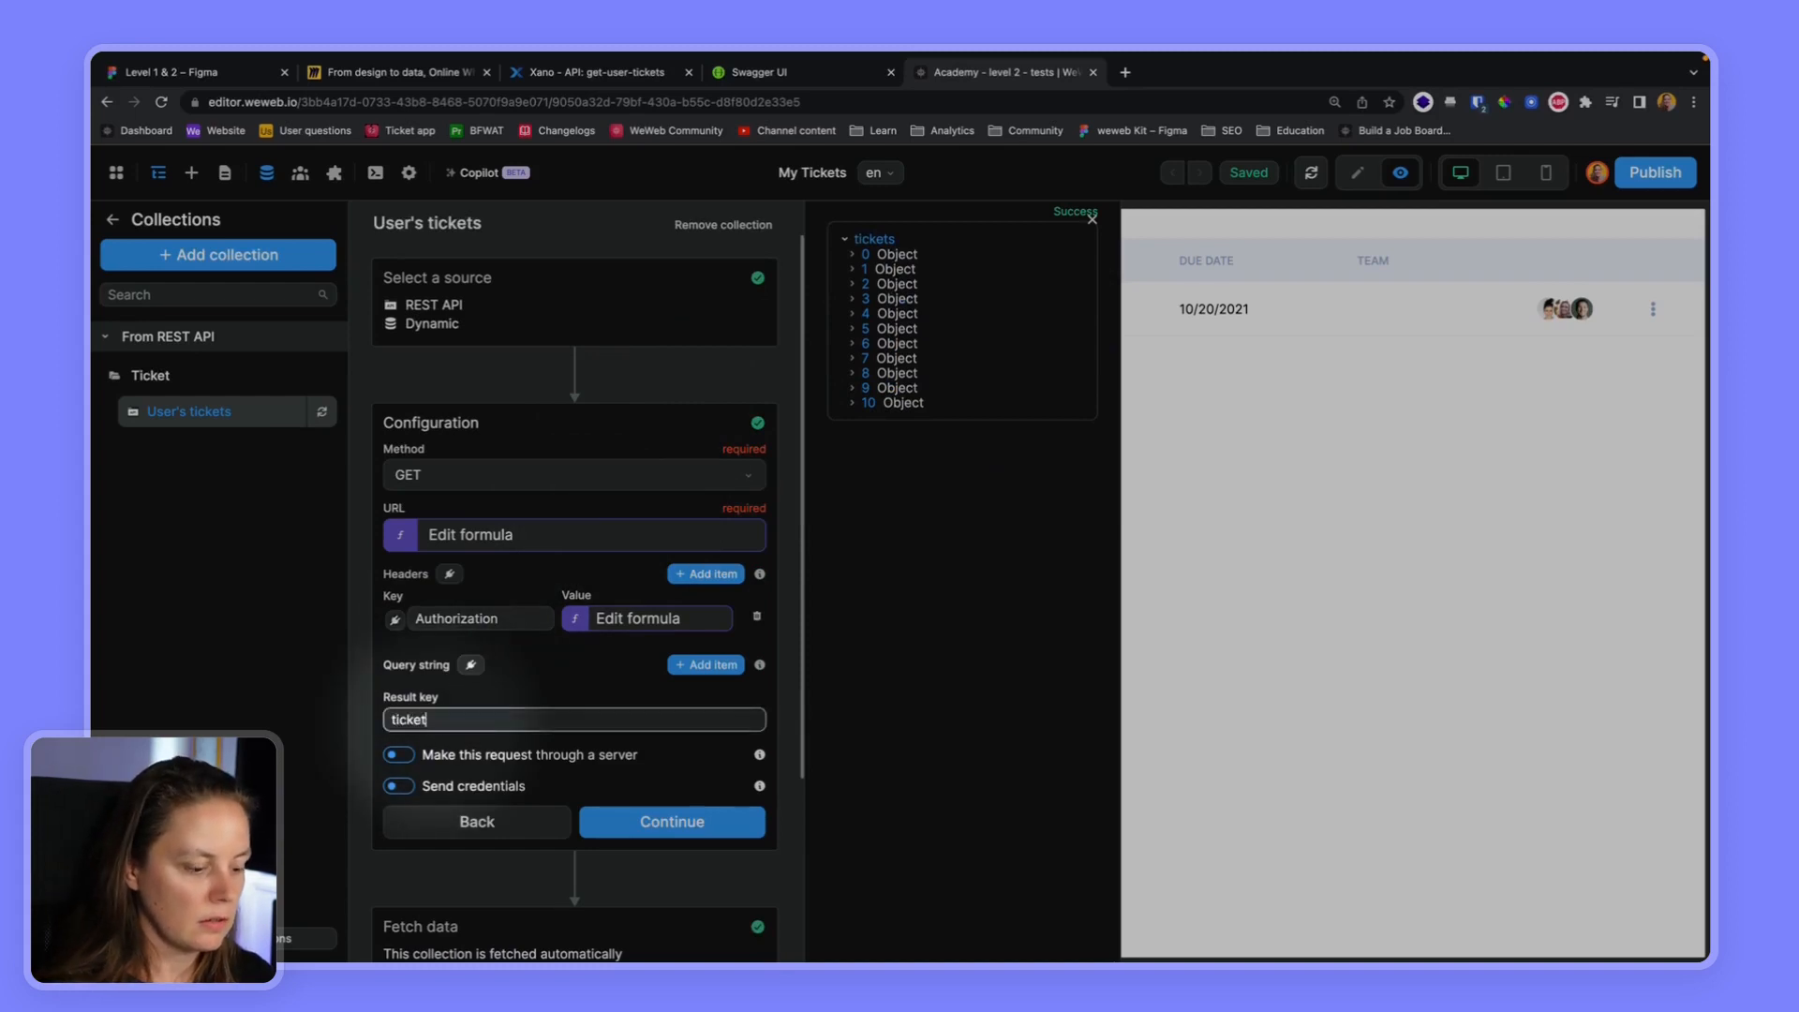
{"action": "type", "text": "tickets"}
{"action": "left_click", "coordinate": [671, 822]}
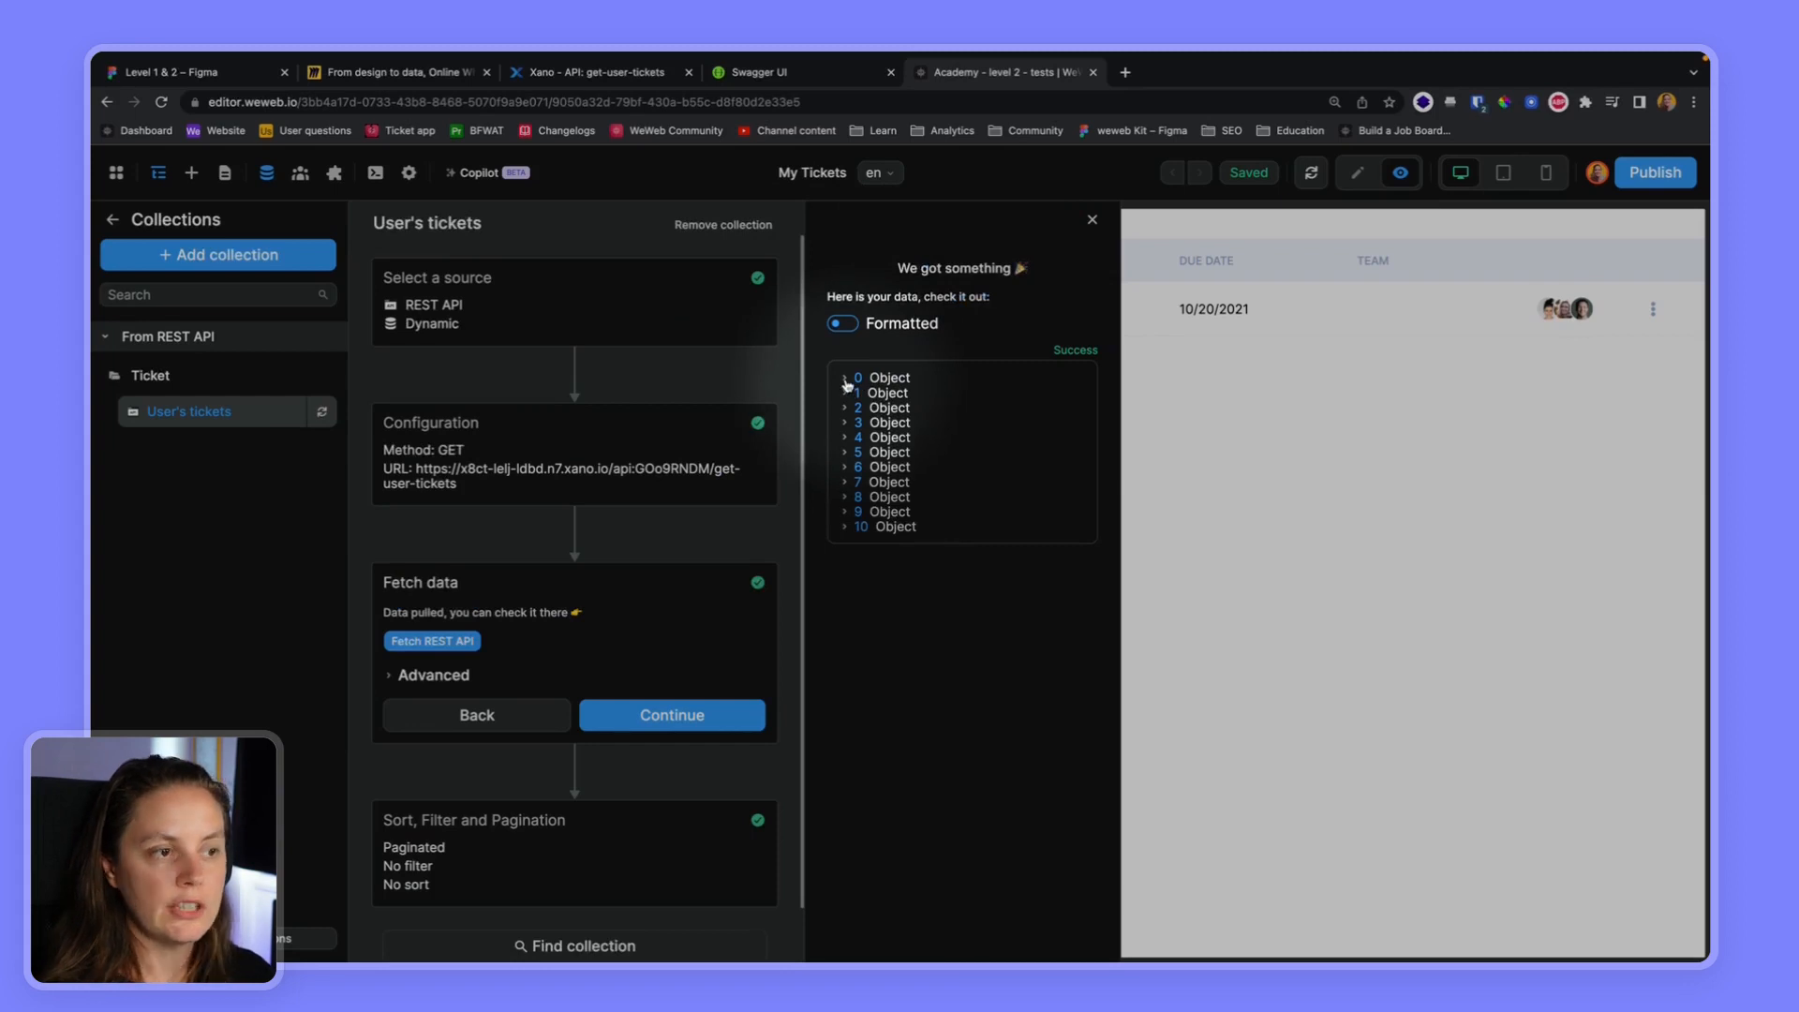
Examine item 0 of the fetched data, show the tickets formatted, and reopen the User's tickets configuration
{"action": "left_click", "coordinate": [847, 380]}
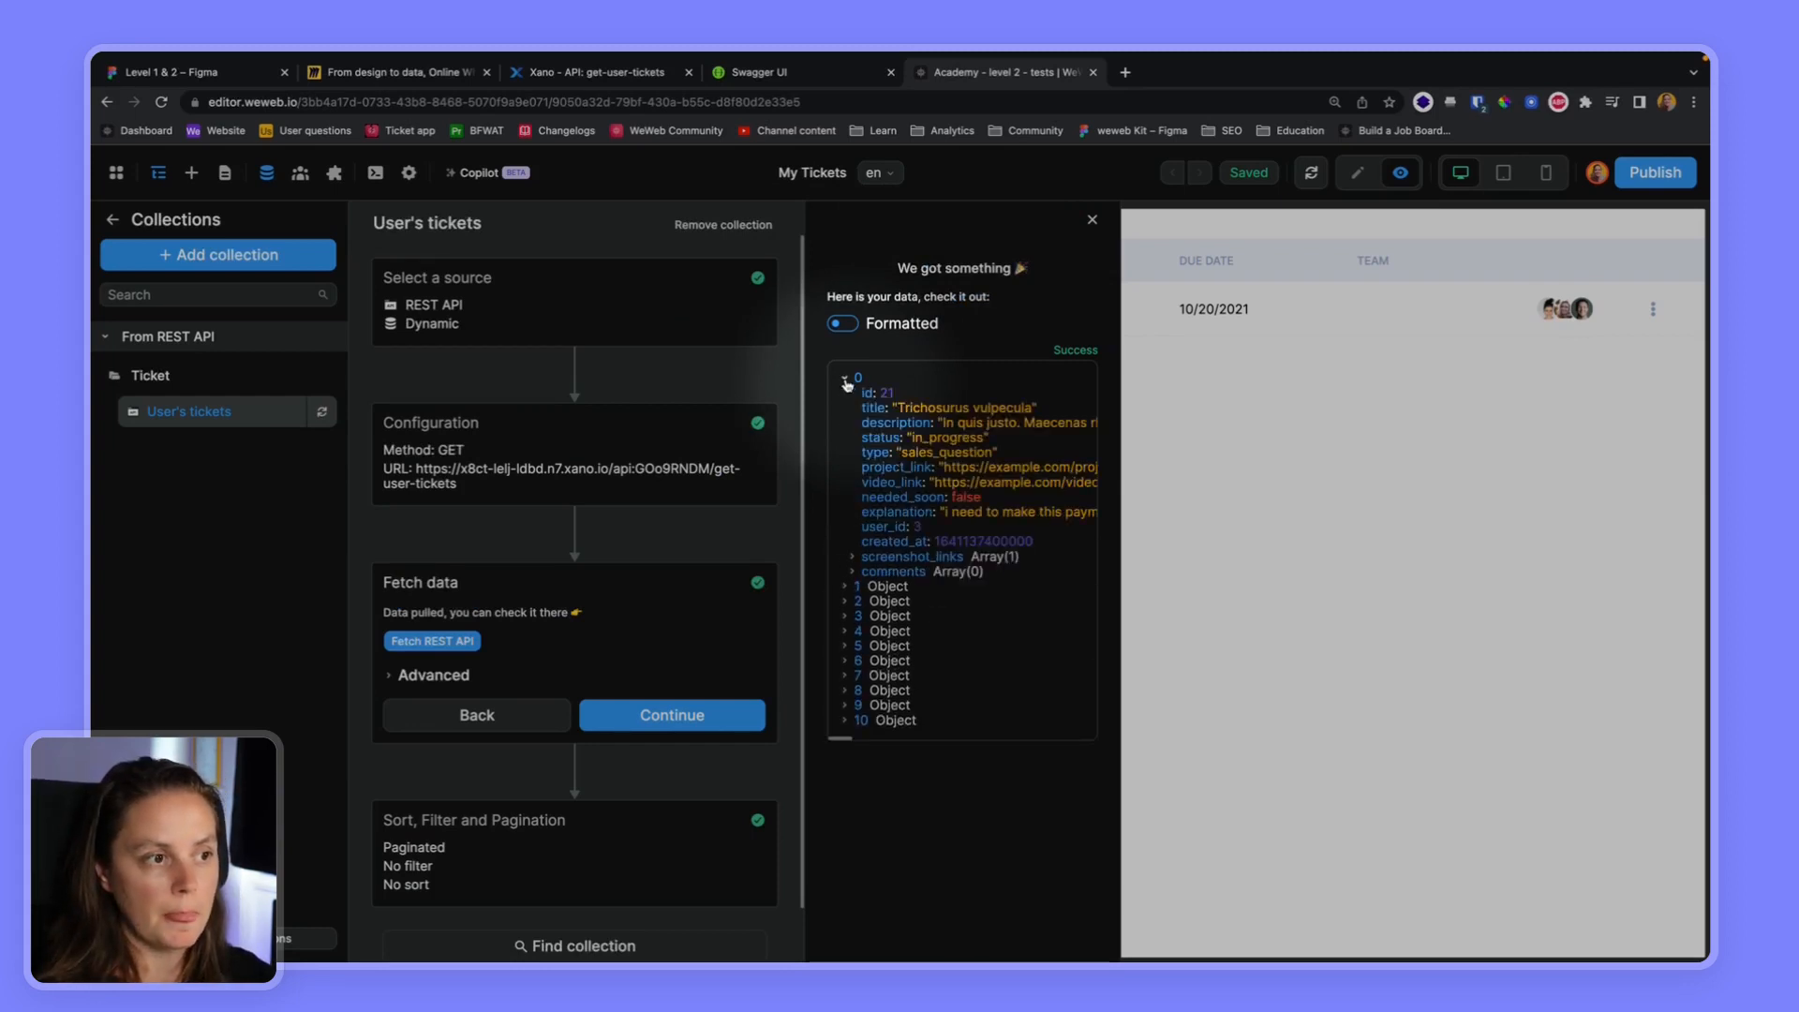
{"action": "left_click", "coordinate": [843, 323]}
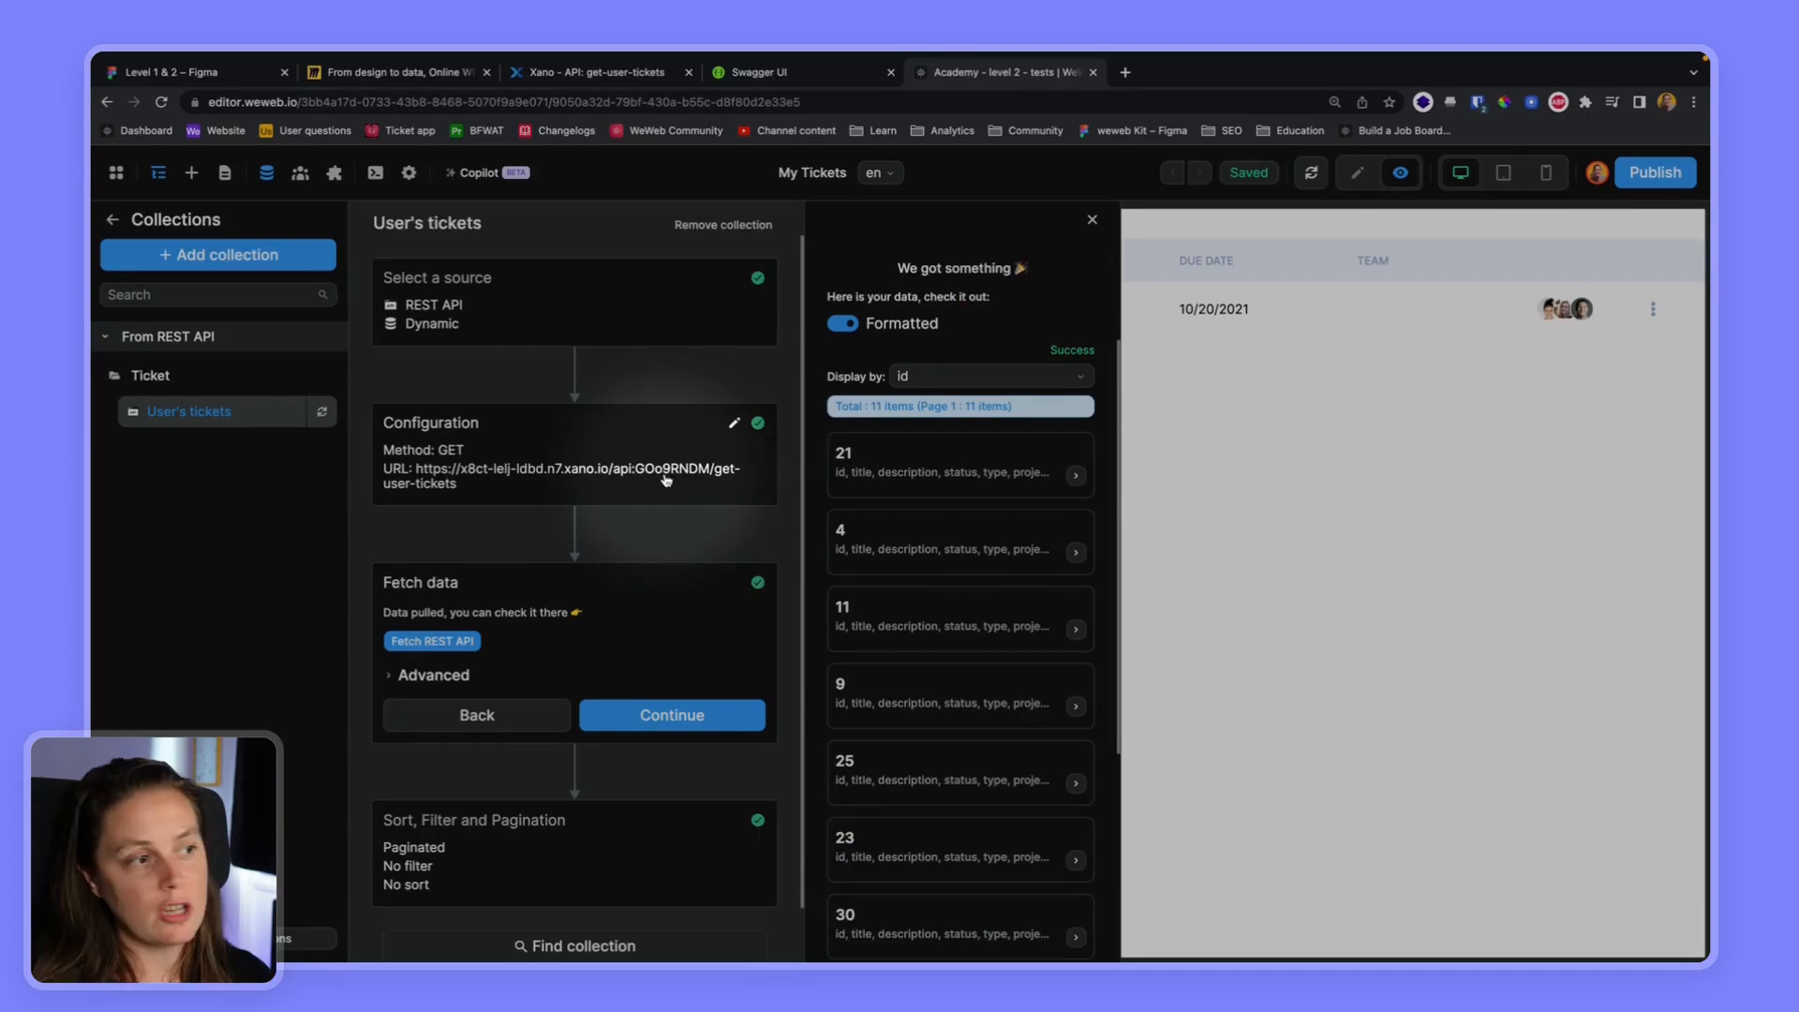
{"action": "left_click", "coordinate": [622, 444]}
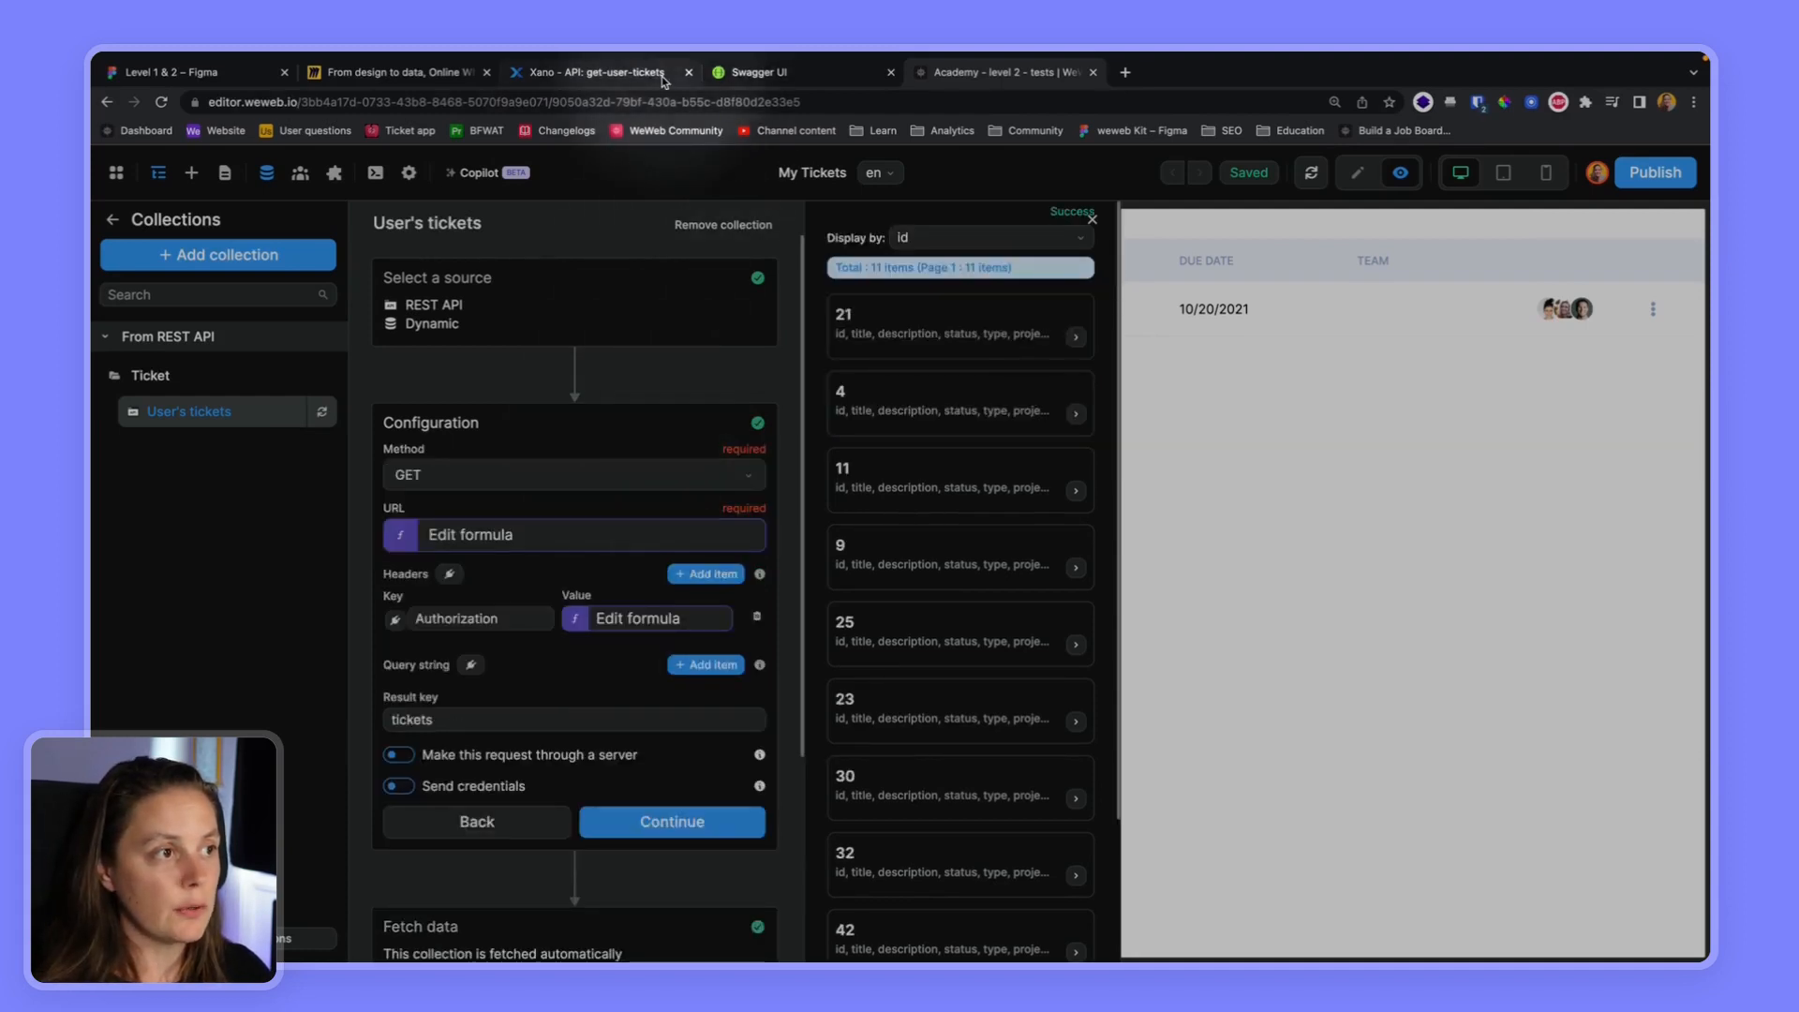
Switch to Xano and open the GET /ticket-paginated endpoint in the Level 2 API group
{"action": "left_click", "coordinate": [597, 72]}
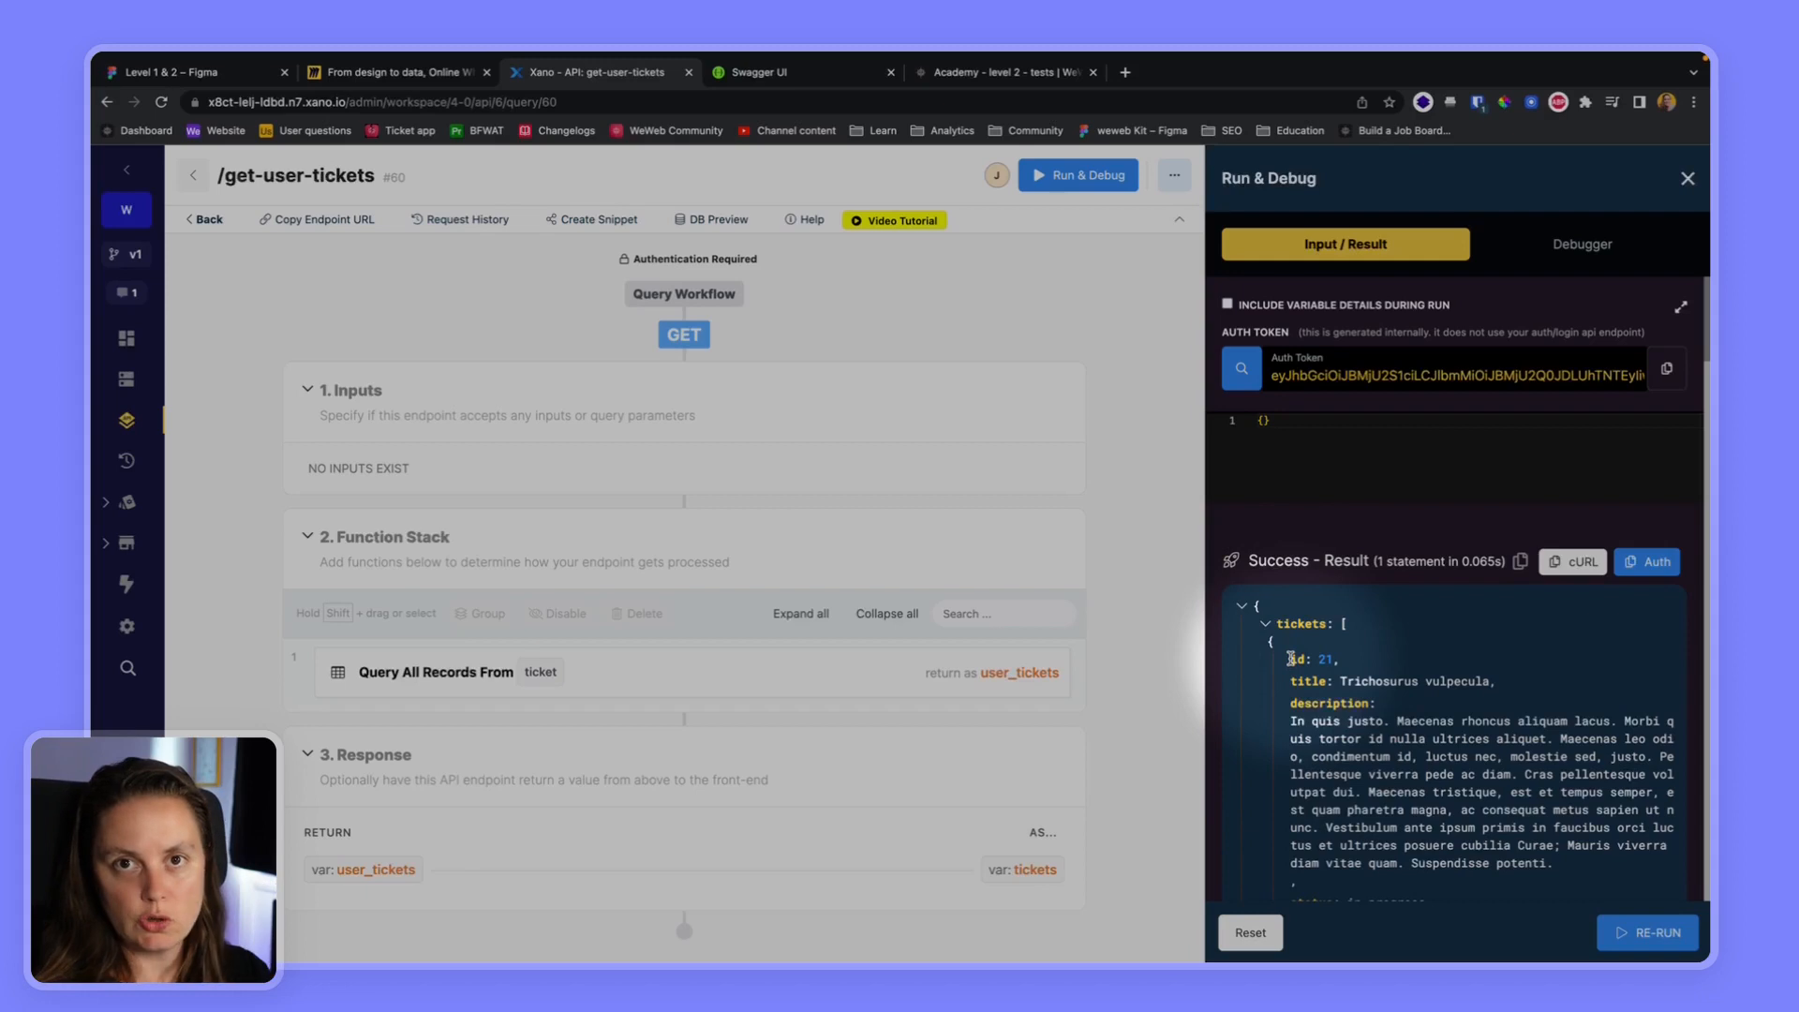
{"action": "left_click", "coordinate": [194, 175]}
{"action": "scroll", "coordinate": [462, 674], "scroll_direction": "down", "scroll_amount": 6}
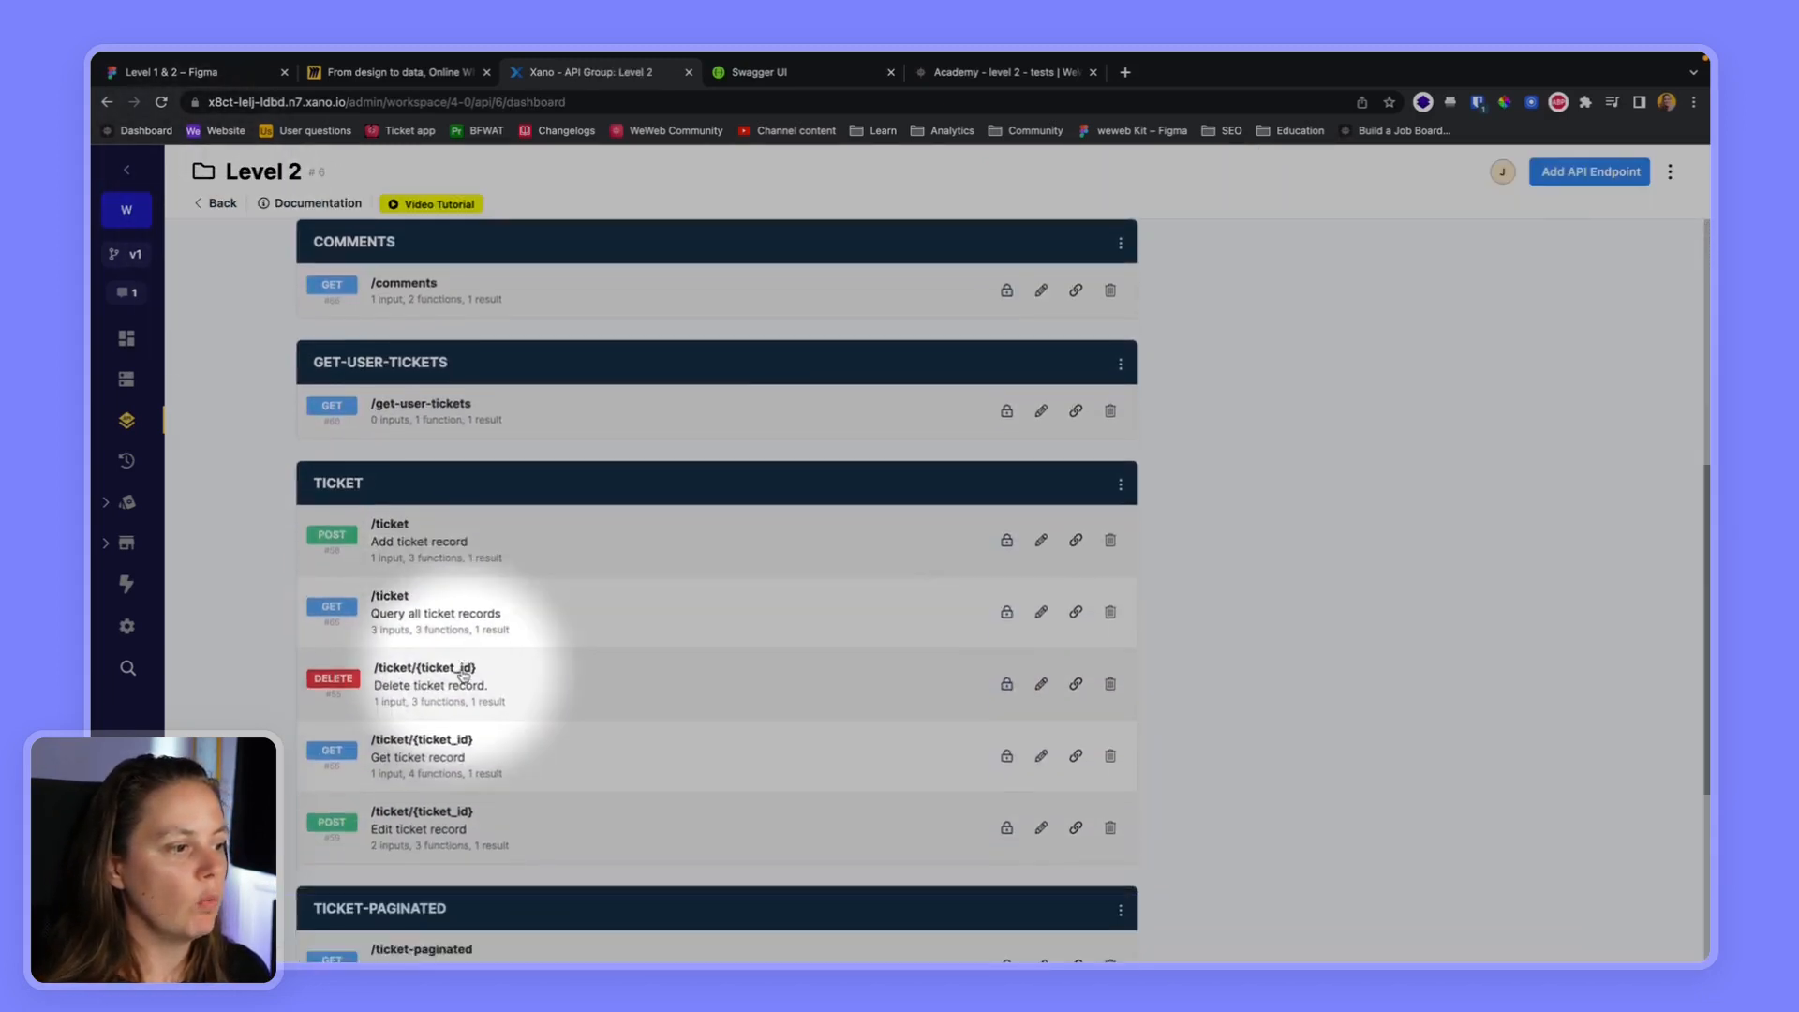
{"action": "scroll", "coordinate": [437, 796], "scroll_direction": "down", "scroll_amount": 2}
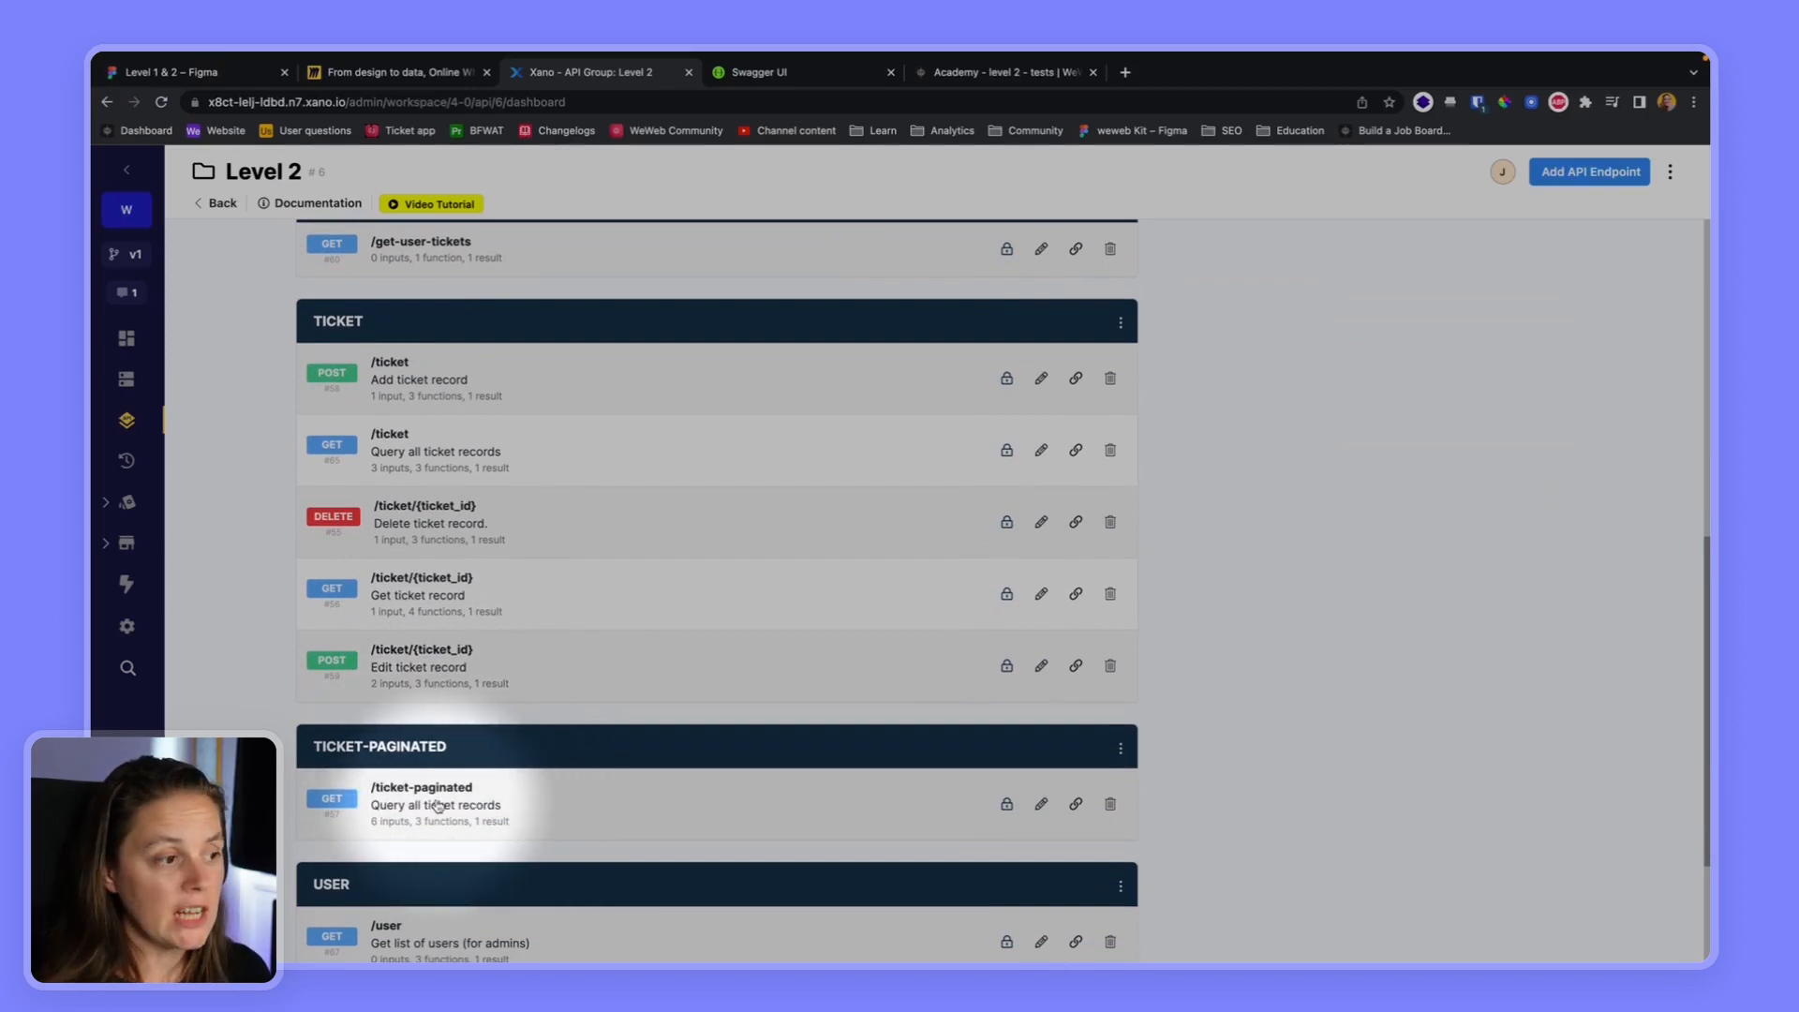
{"action": "left_click", "coordinate": [438, 806]}
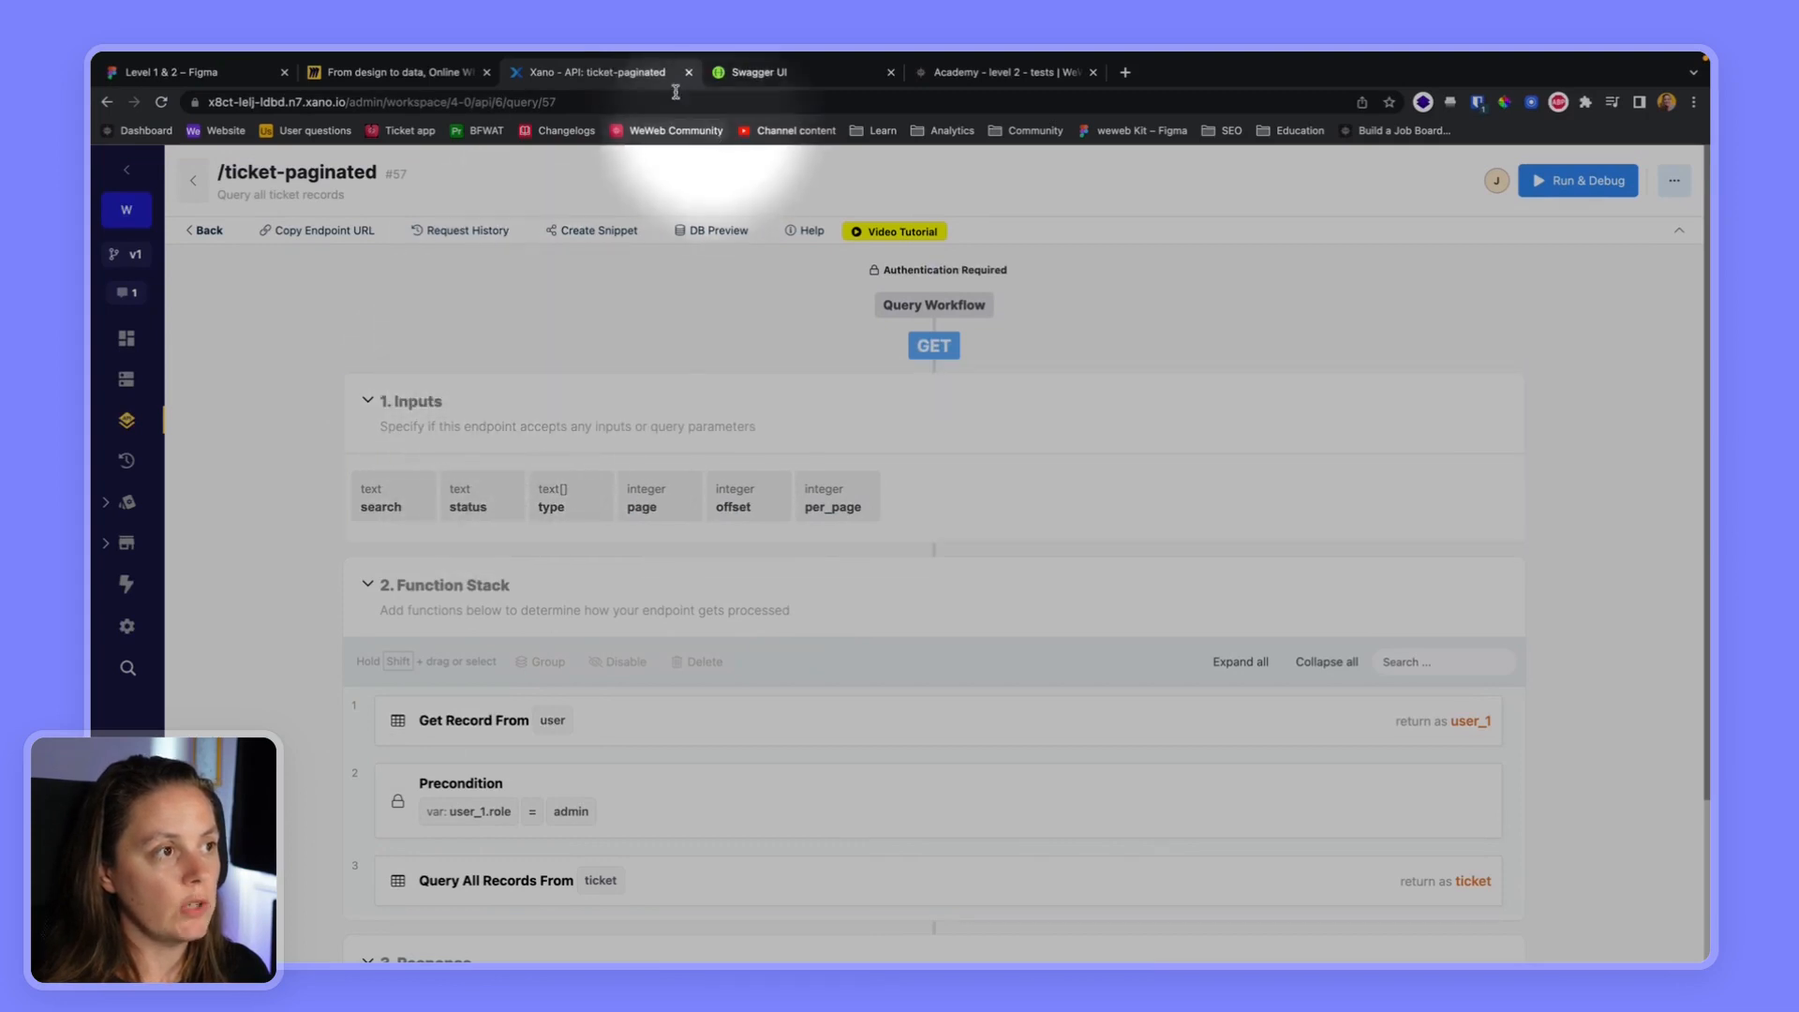
Return to WeWeb and create a dynamic REST API collection named All tickets (admins) in the Ticket folder
{"action": "left_click", "coordinate": [989, 75]}
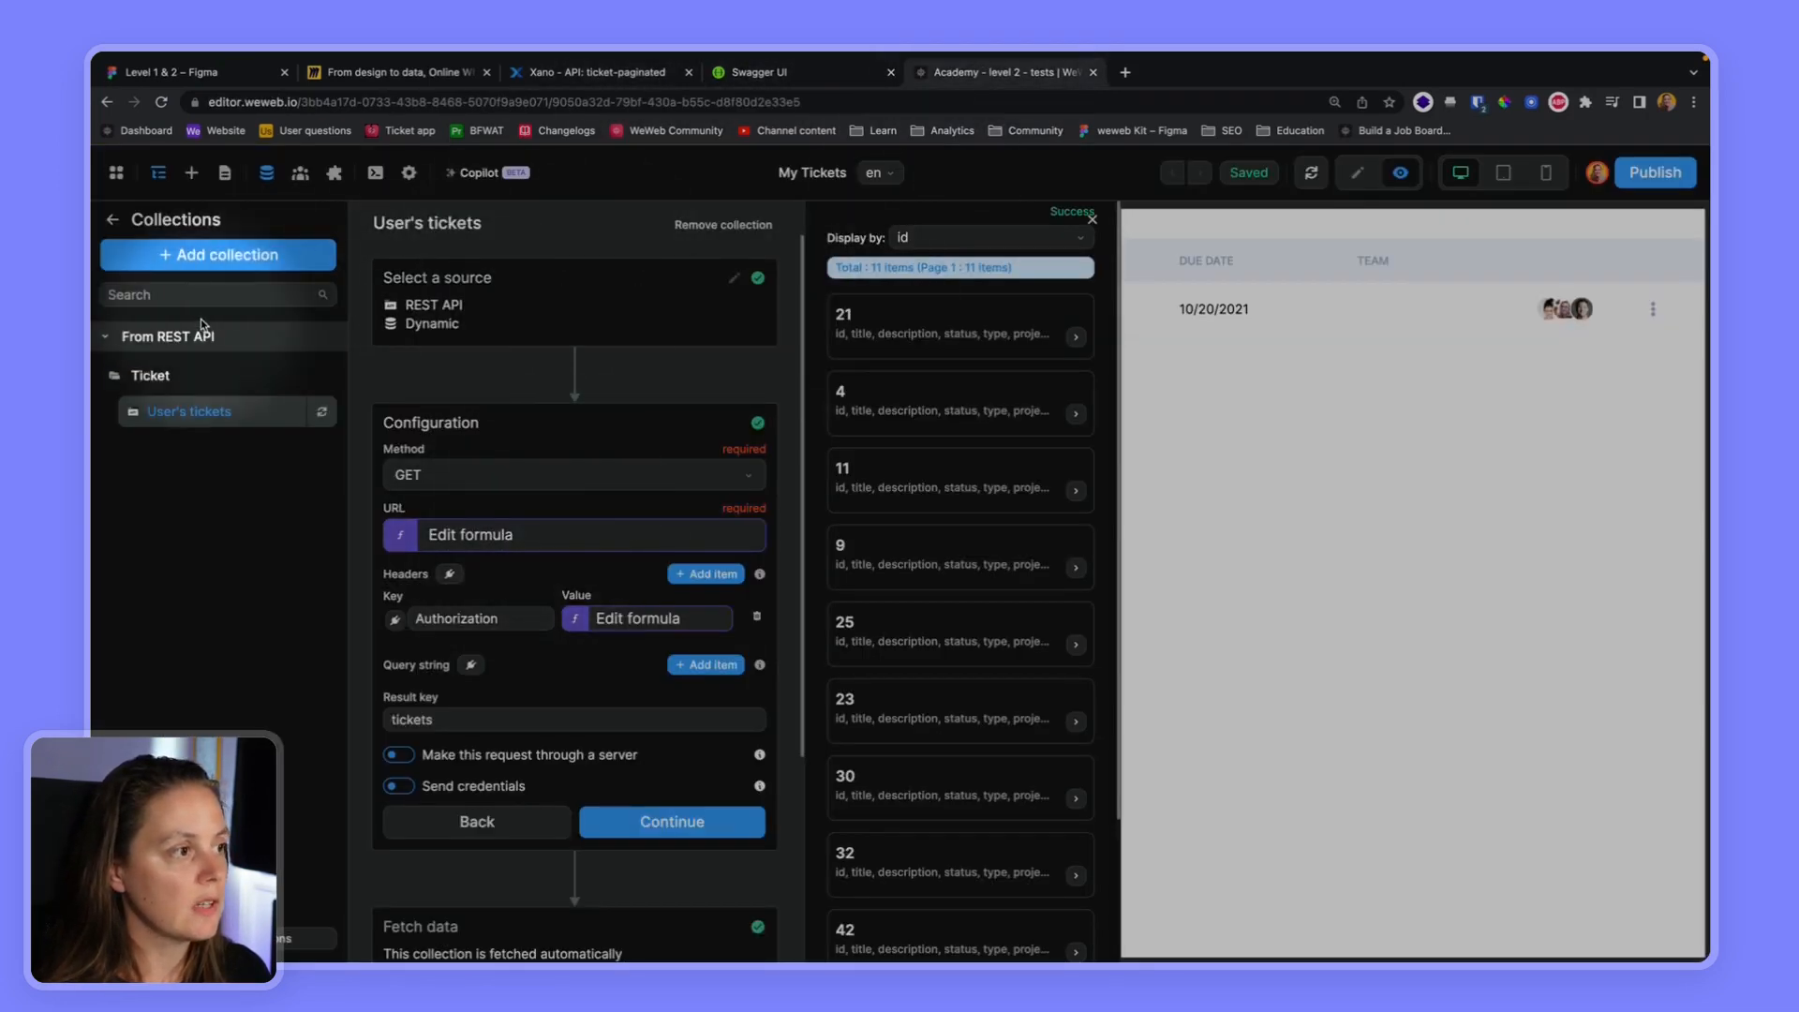
{"action": "left_click", "coordinate": [228, 272]}
{"action": "left_click", "coordinate": [455, 327]}
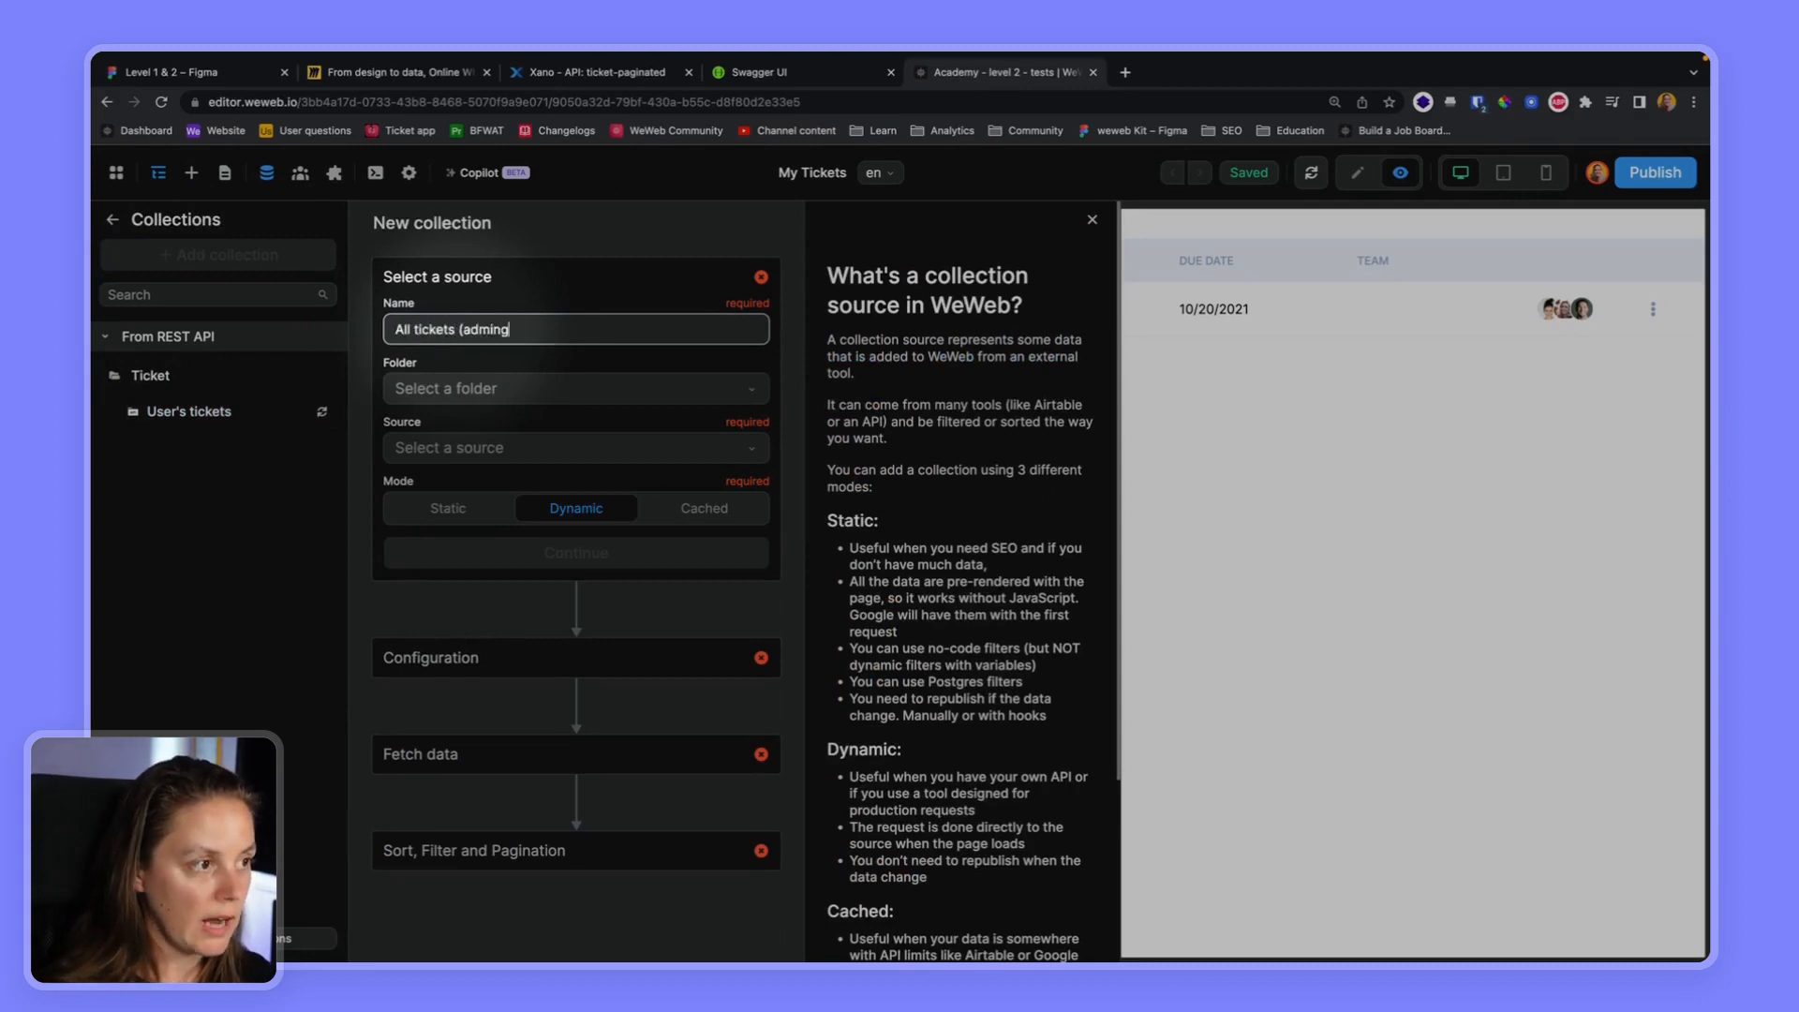
{"action": "left_click", "coordinate": [472, 388]}
{"action": "left_click", "coordinate": [458, 464]}
{"action": "left_click", "coordinate": [455, 448]}
{"action": "left_click", "coordinate": [459, 484]}
{"action": "left_click", "coordinate": [552, 555]}
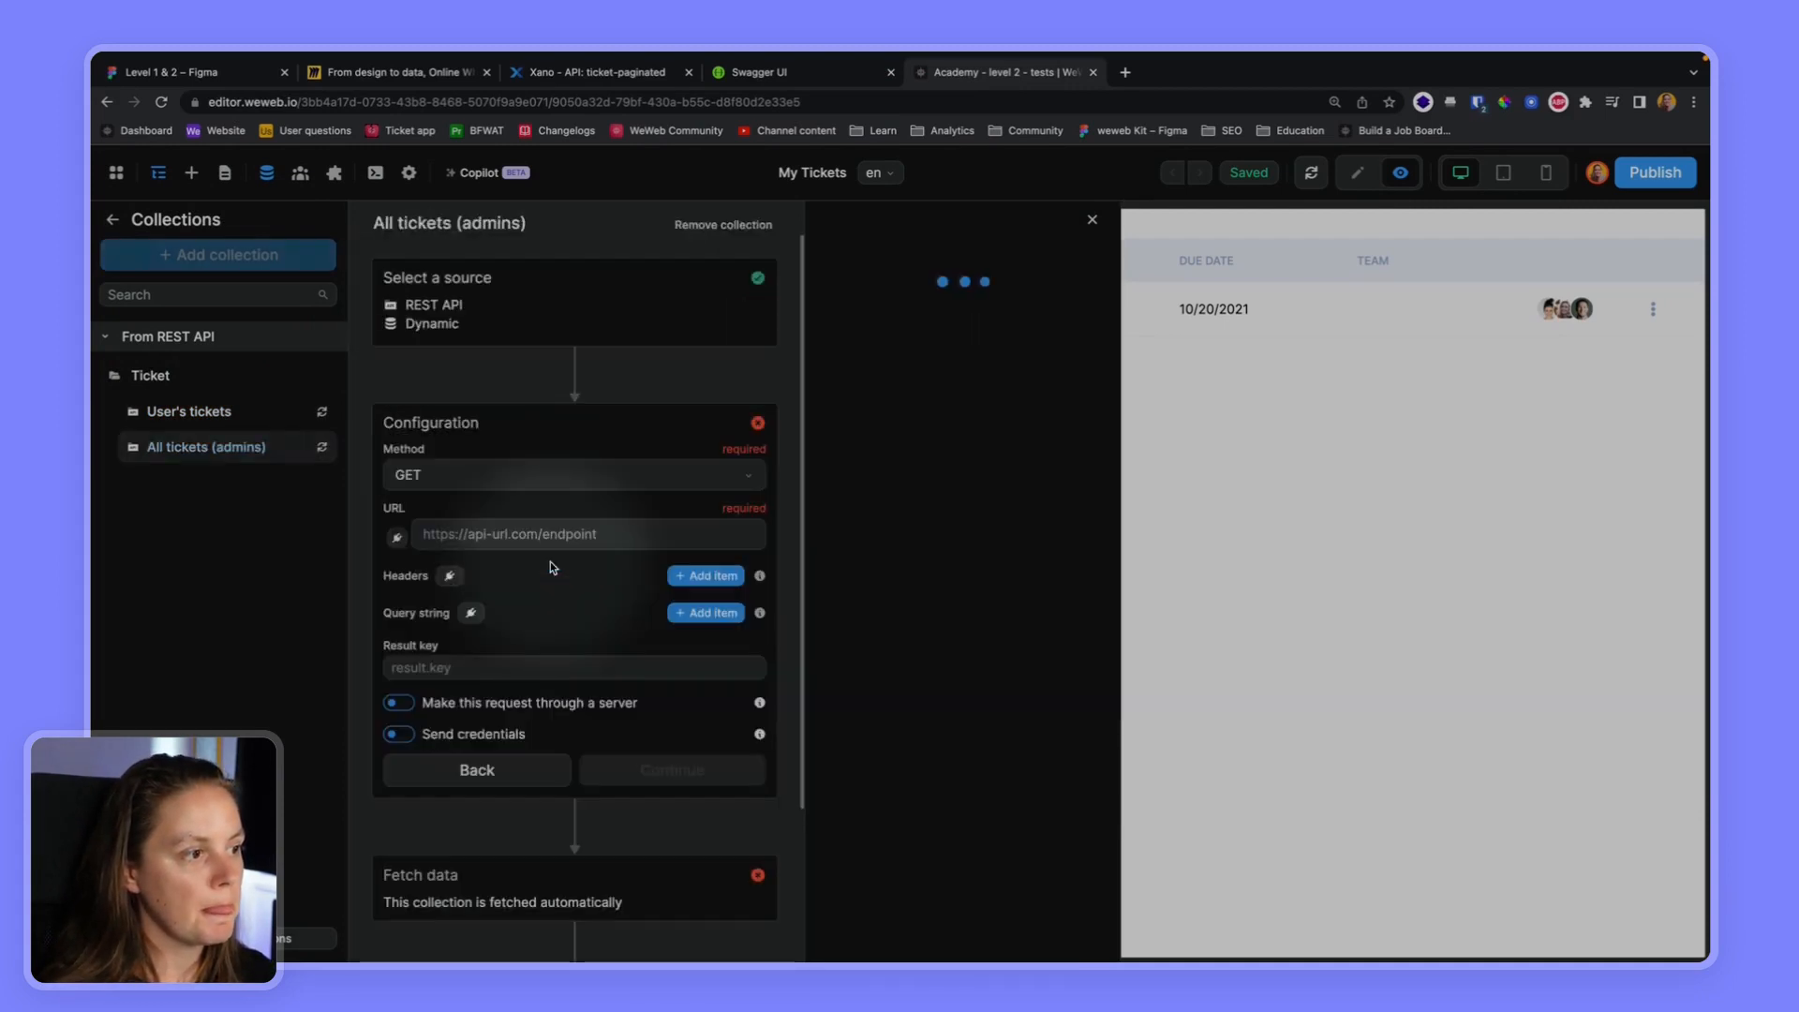
Bind the All tickets (admins) collection's URL to the formula baseURL + "/ticket-paginated"
{"action": "left_click", "coordinate": [405, 537]}
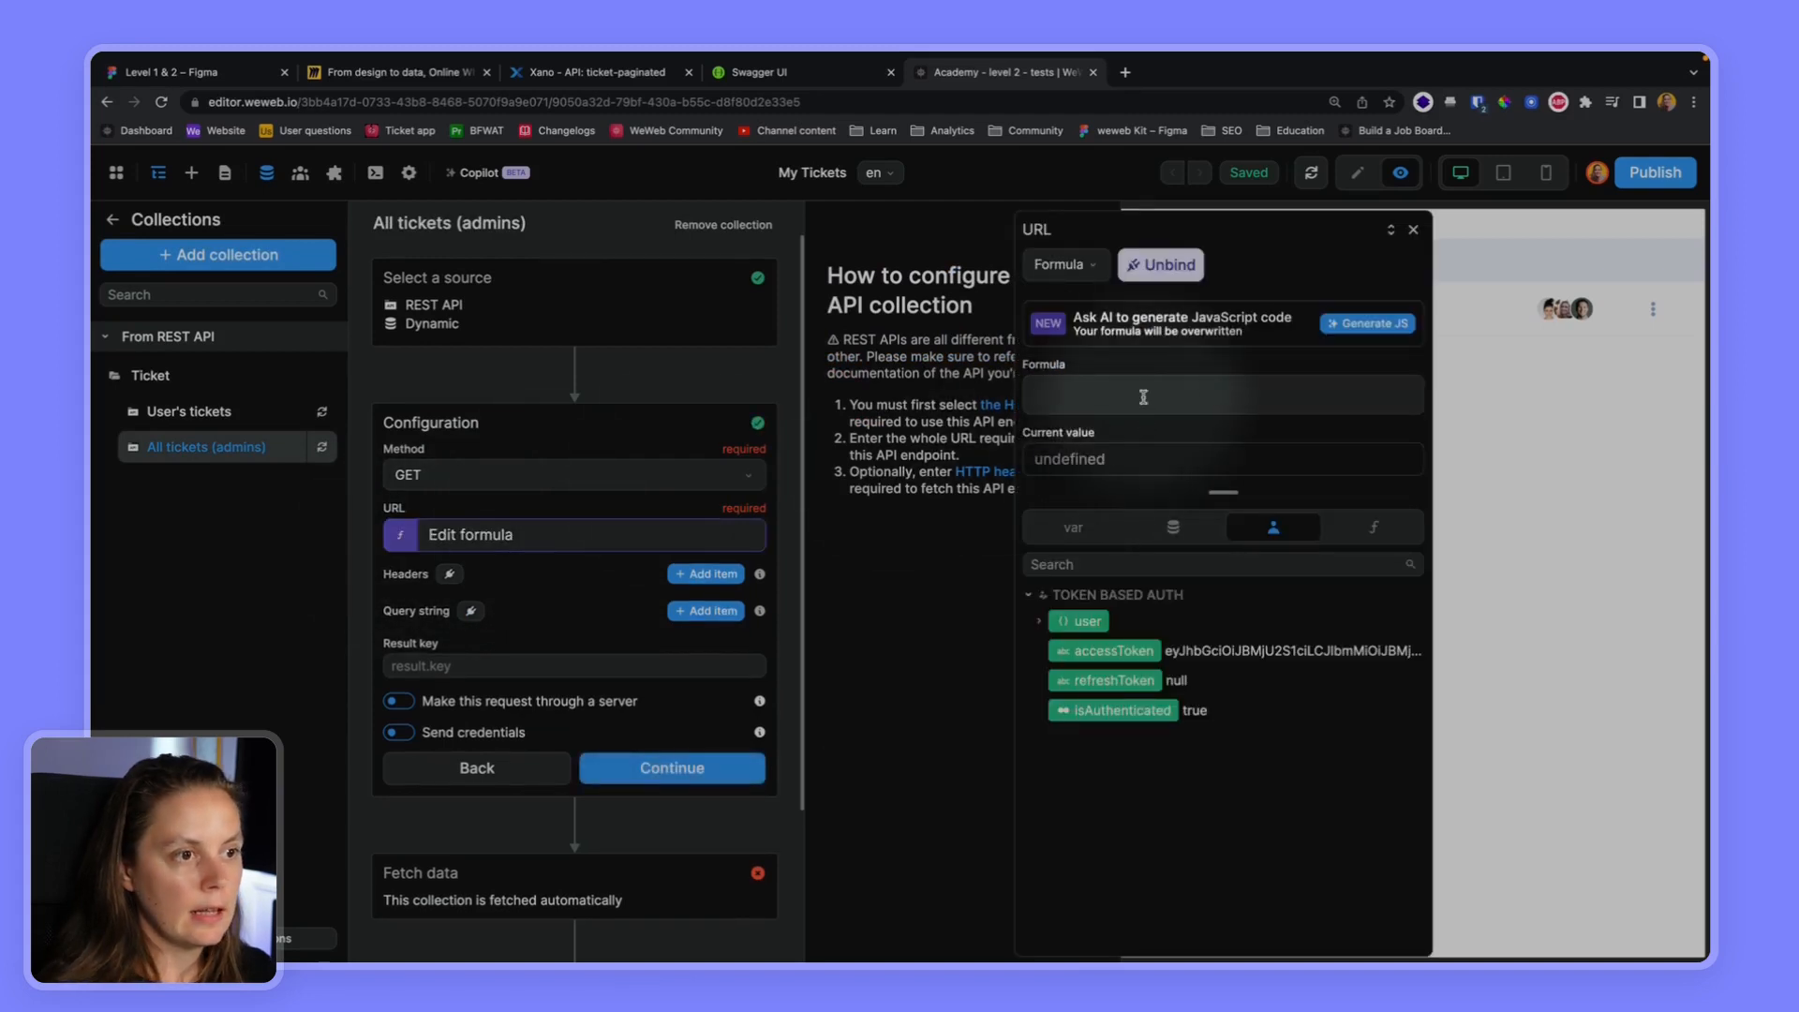
{"action": "left_click", "coordinate": [1073, 528]}
{"action": "left_click", "coordinate": [1095, 621]}
{"action": "type", "text": "+ \"/ticket-paginated"}
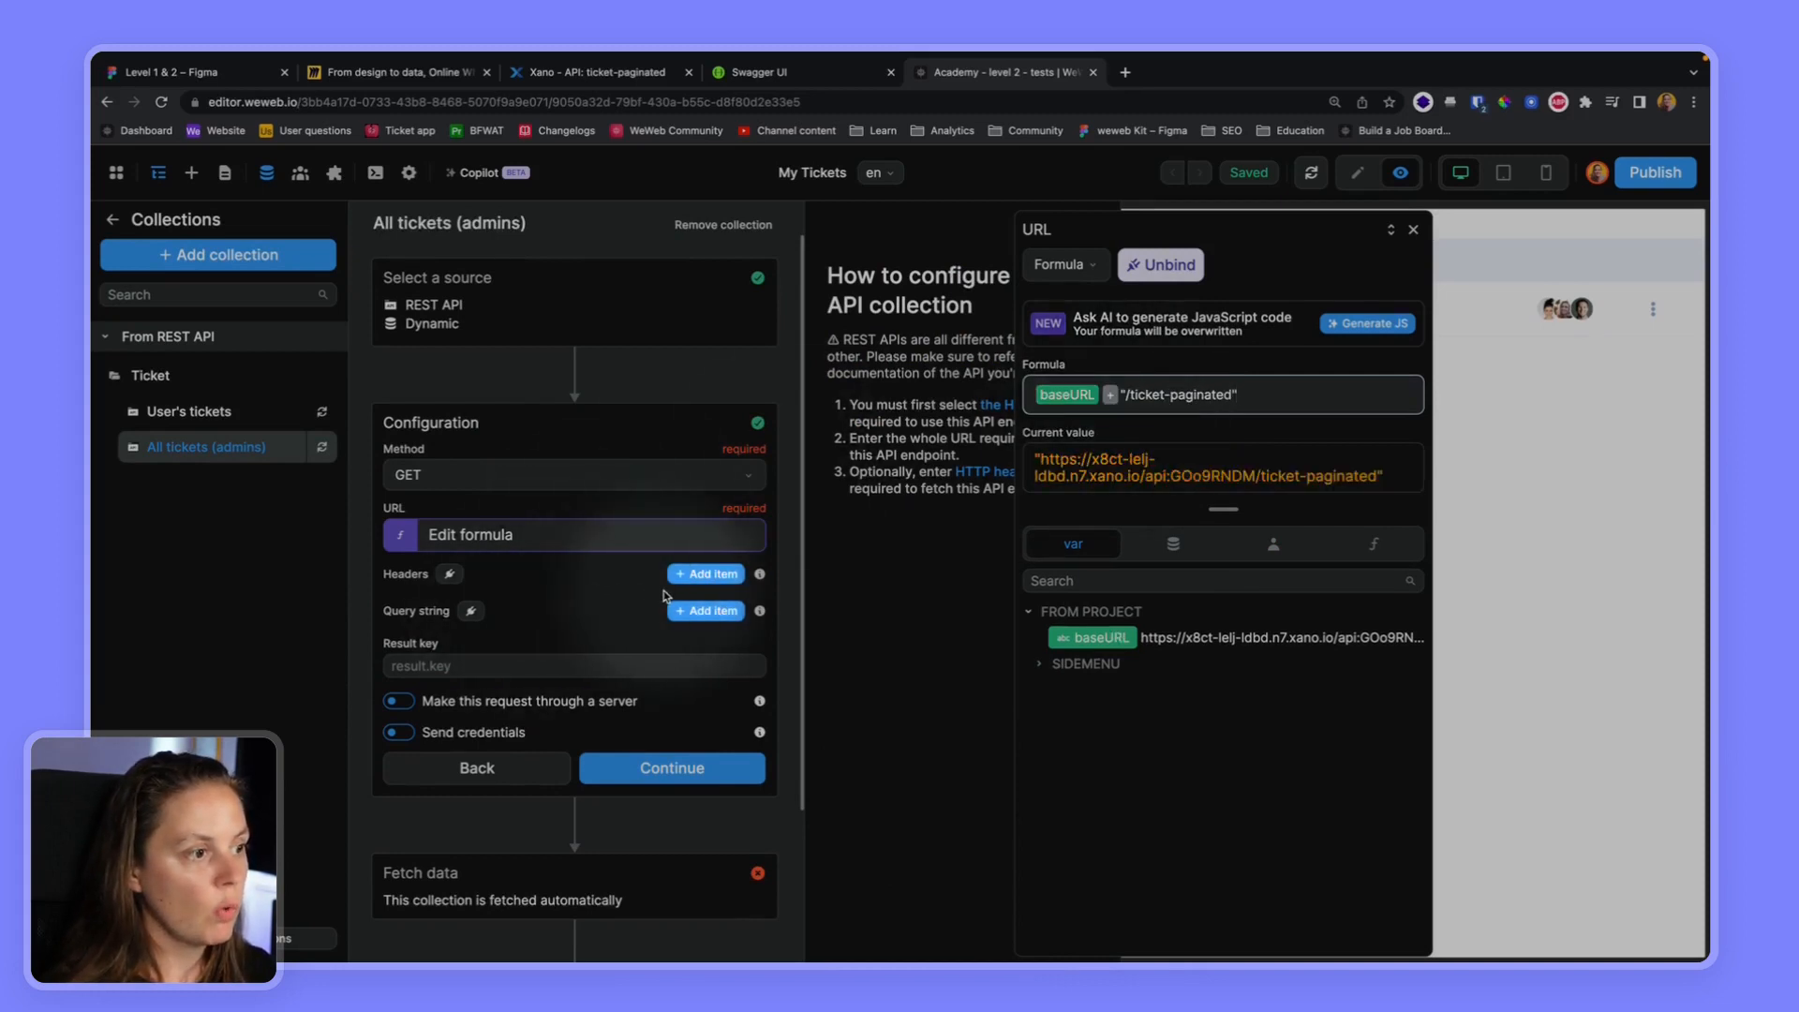
Add an Authorization header bound to "Bearer " + the Token Based Auth accessToken, and fetch the collection's data
{"action": "left_click", "coordinate": [695, 575]}
{"action": "left_click", "coordinate": [474, 617]}
{"action": "type", "text": "Au"}
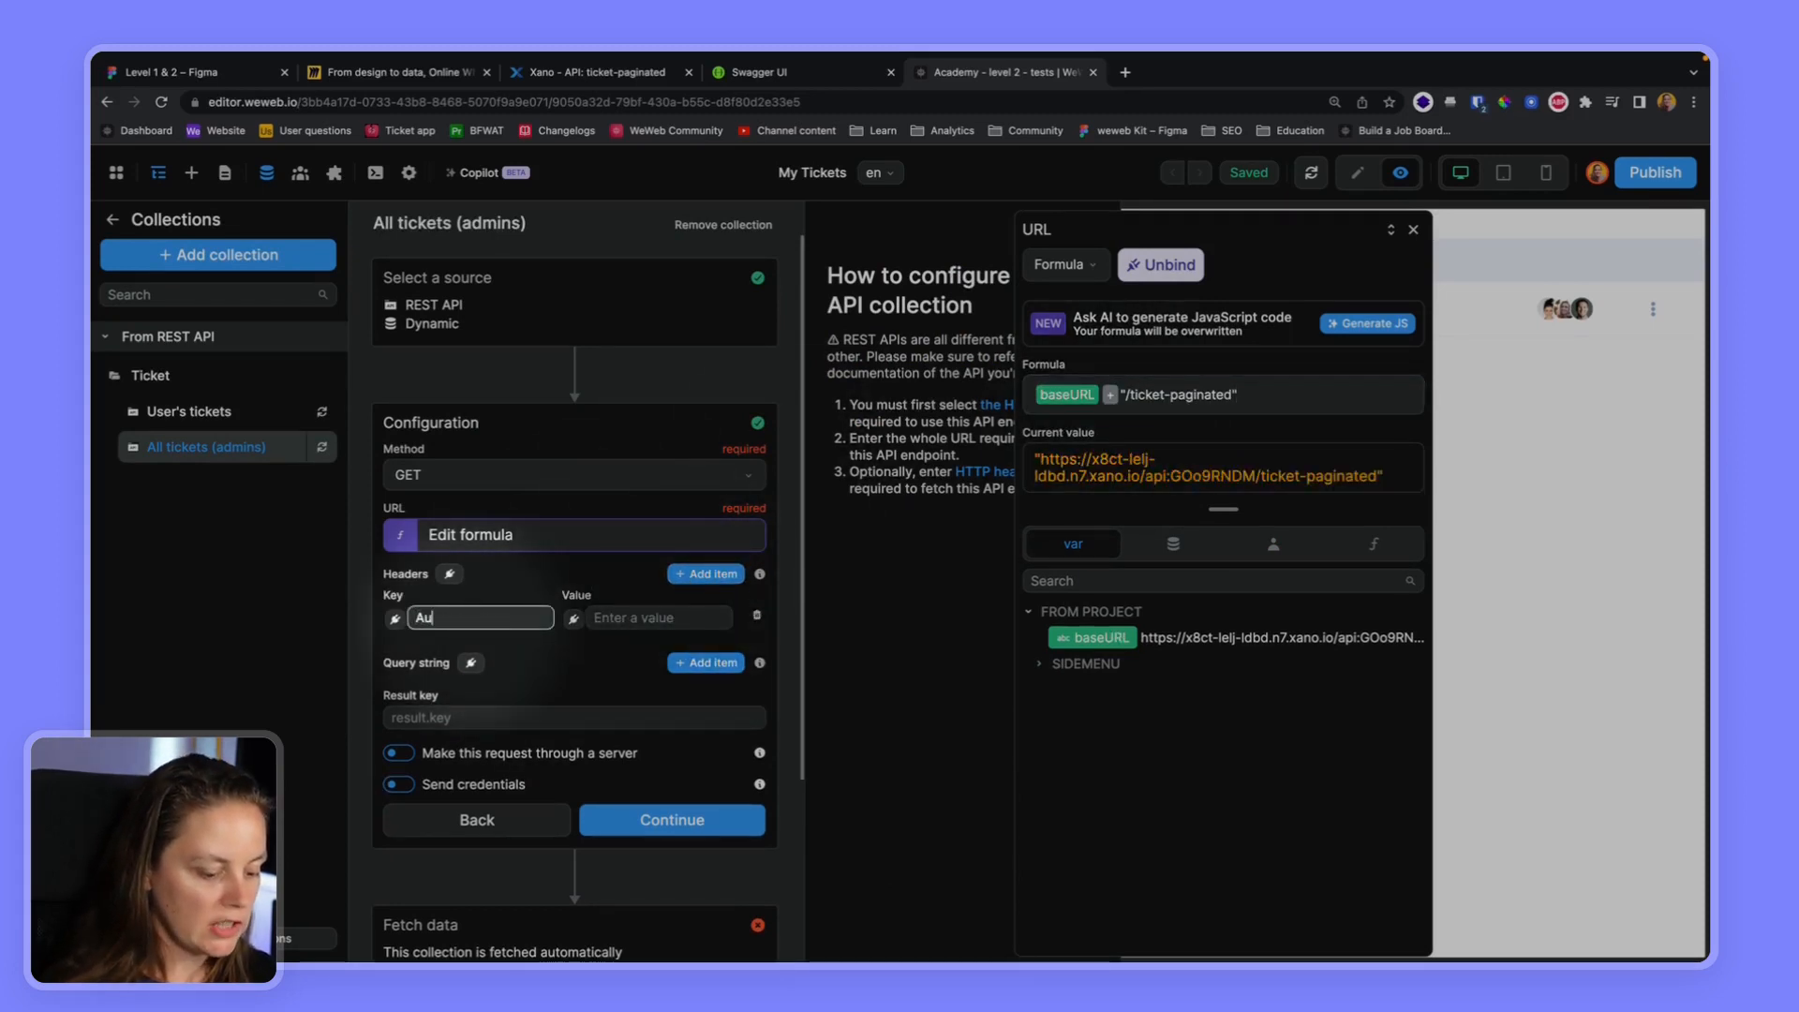
{"action": "type", "text": "thorization"}
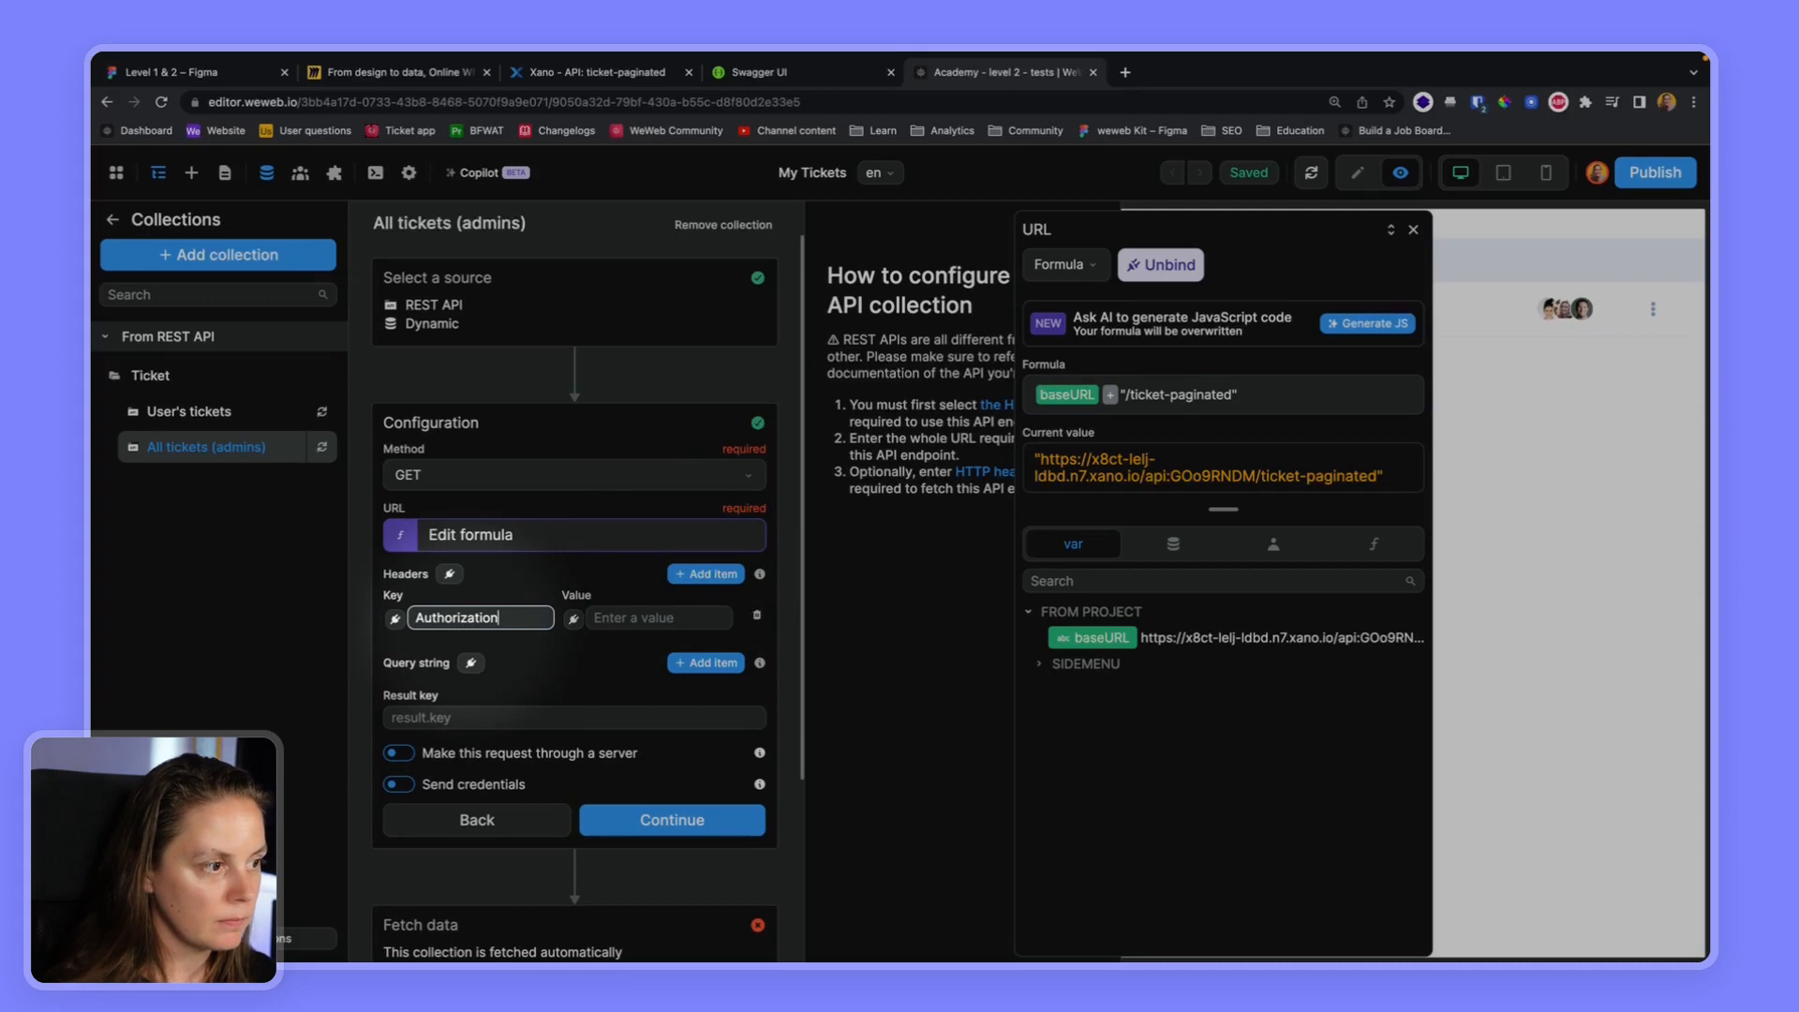
{"action": "left_click", "coordinate": [574, 620]}
{"action": "left_click", "coordinate": [1073, 403]}
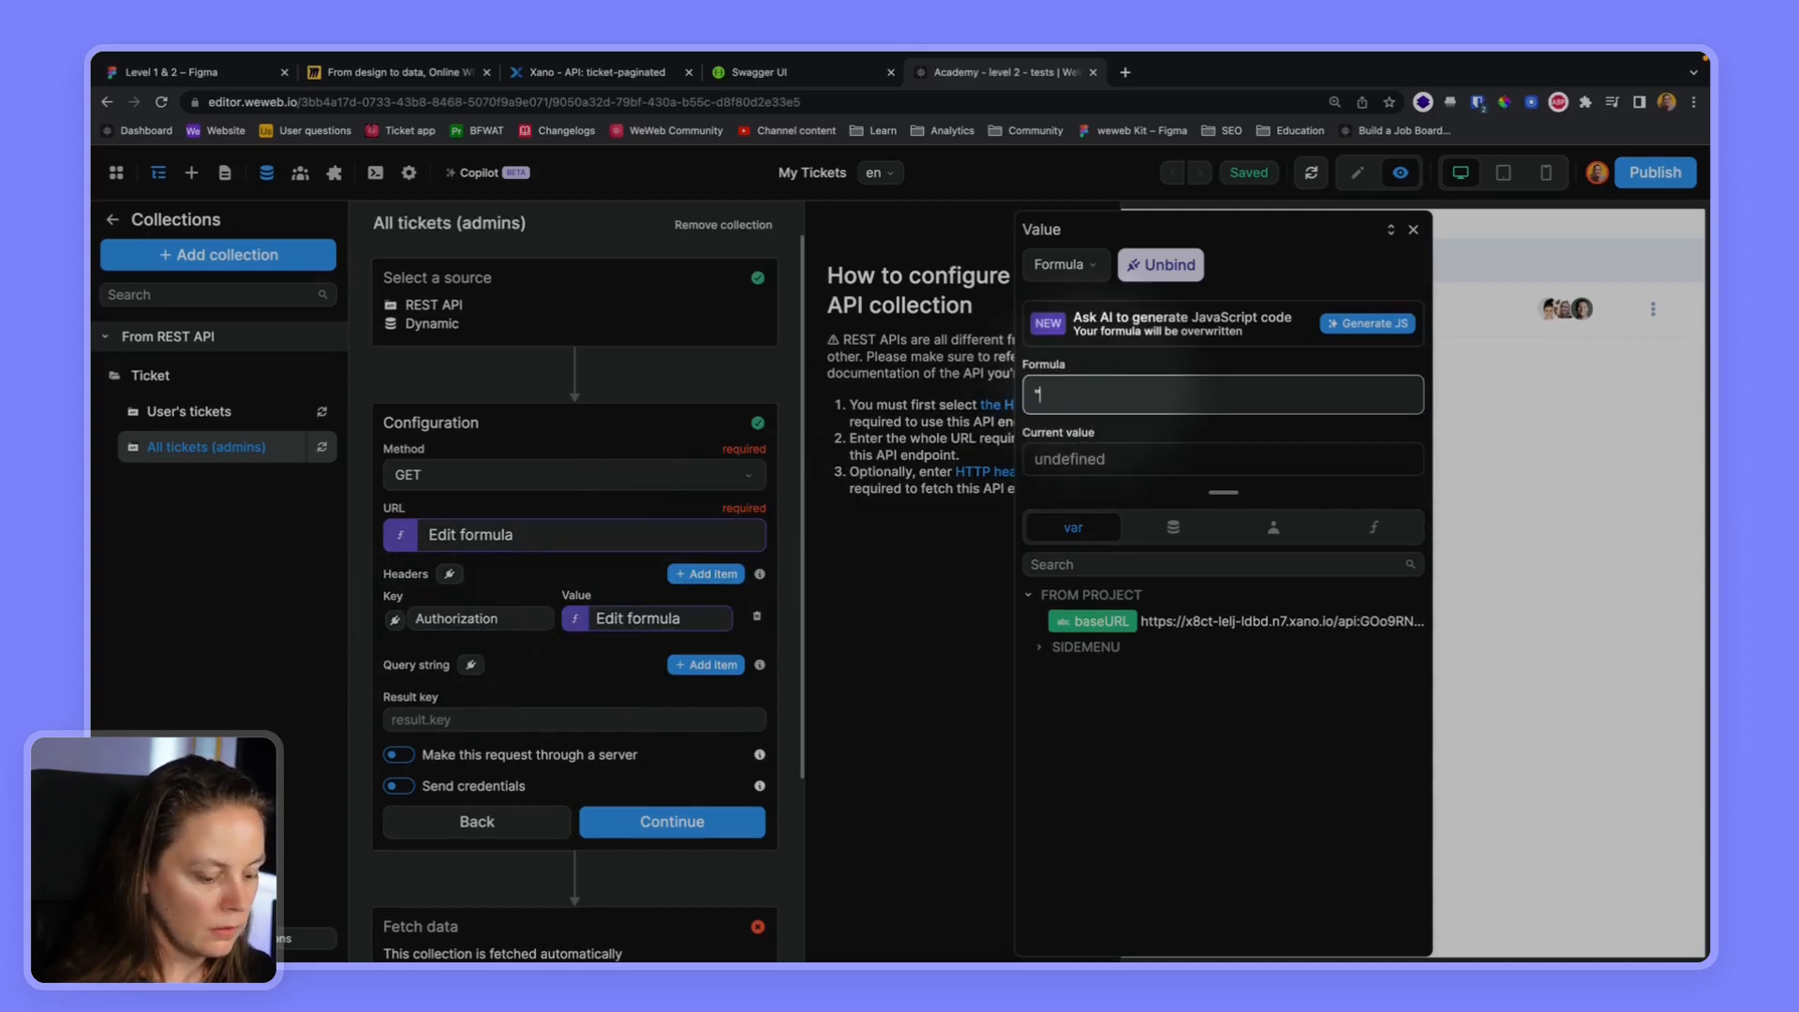
{"action": "type", "text": "\"Bearer \" +"}
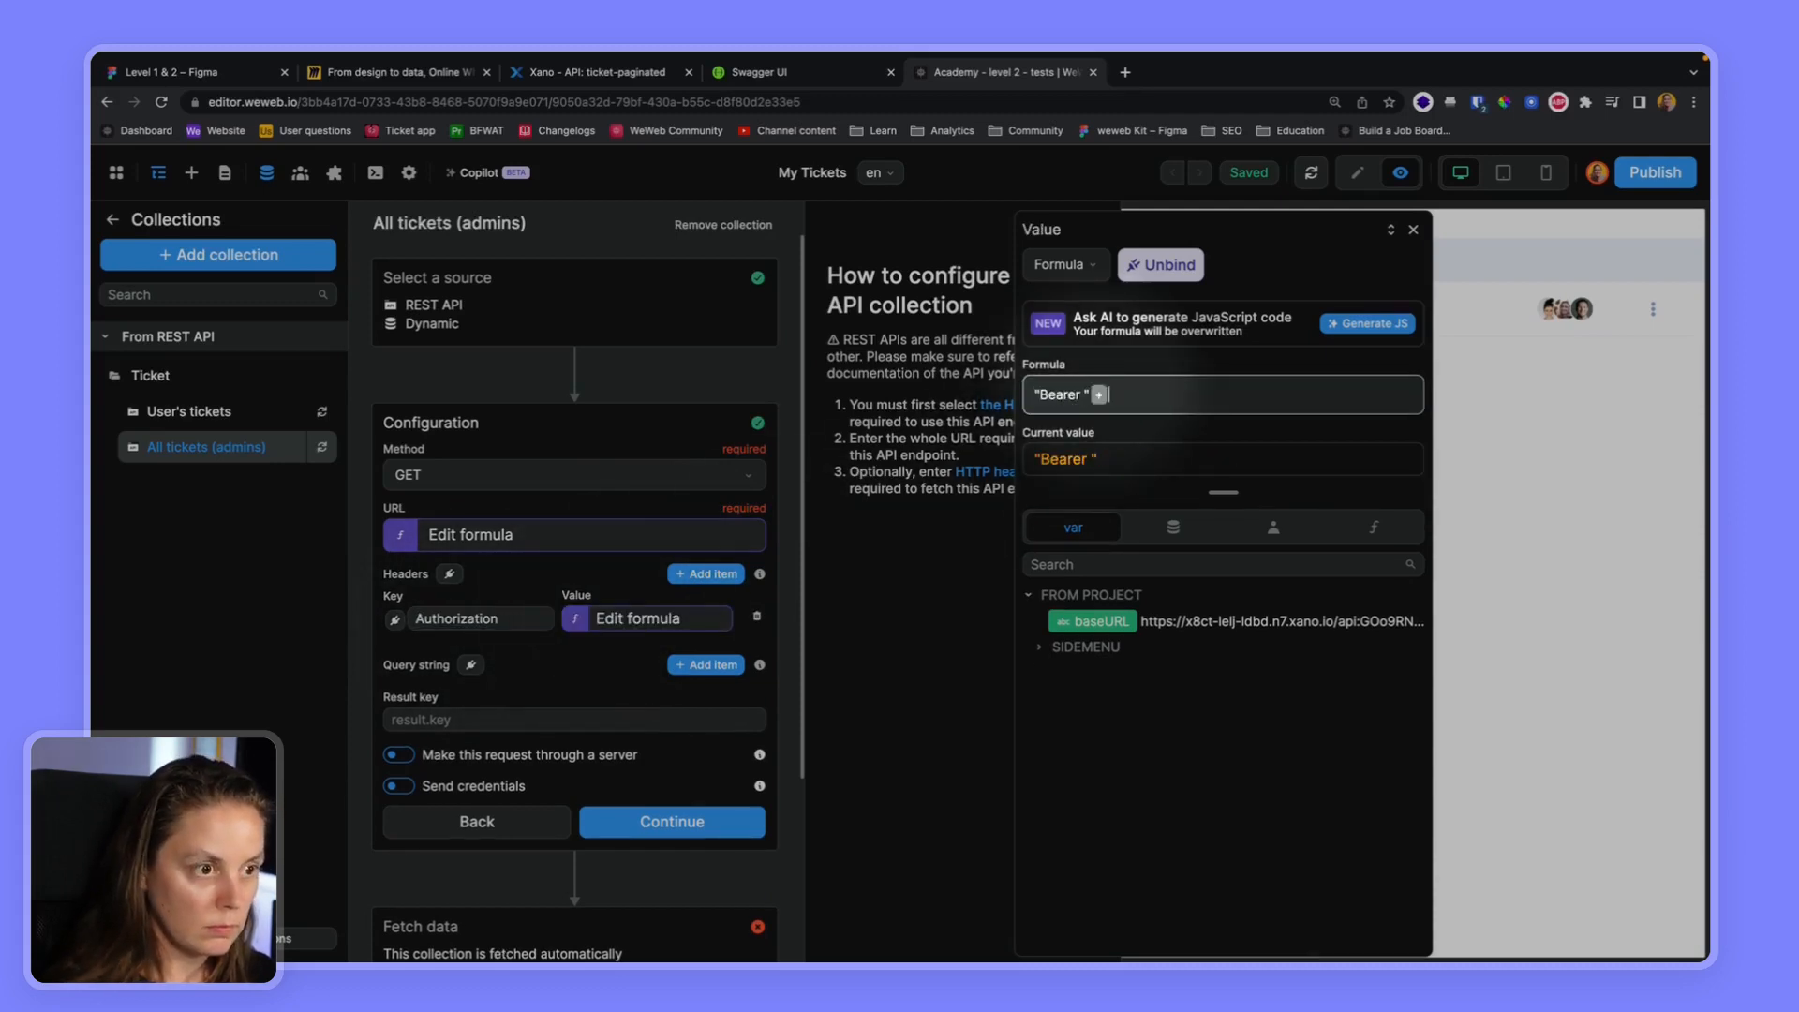
{"action": "left_click", "coordinate": [1265, 528]}
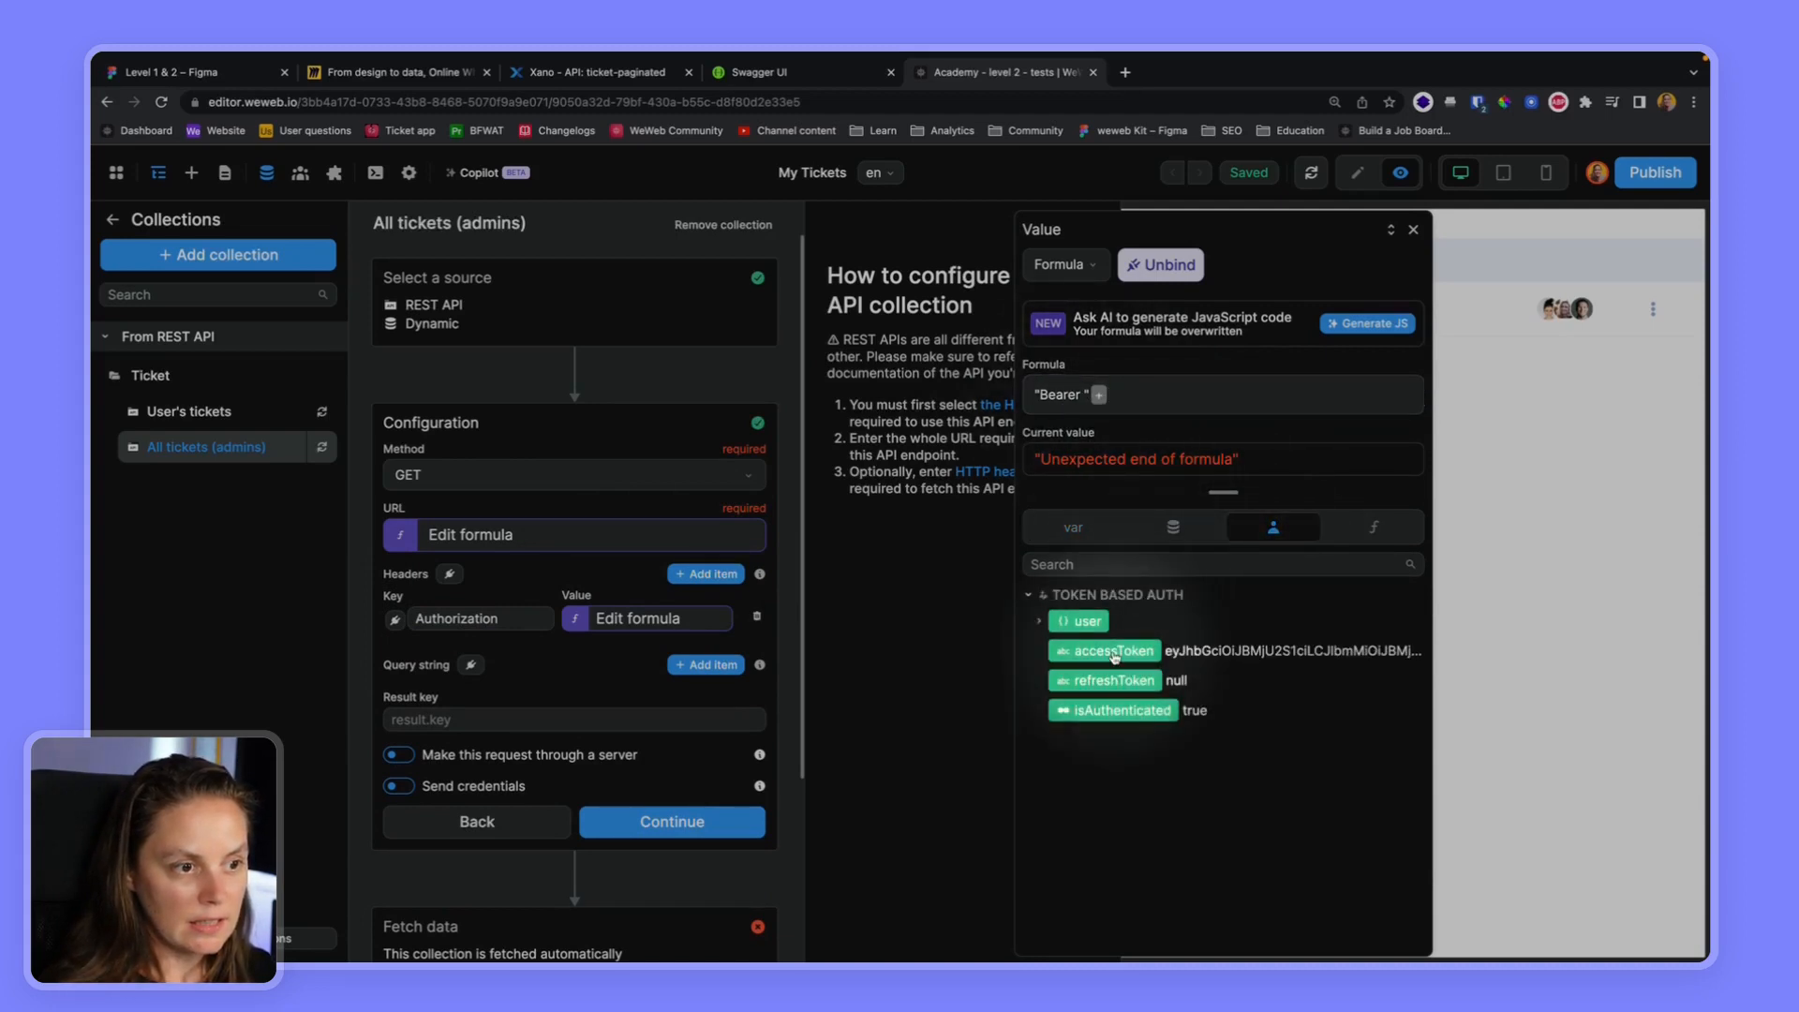
{"action": "left_click", "coordinate": [1113, 651]}
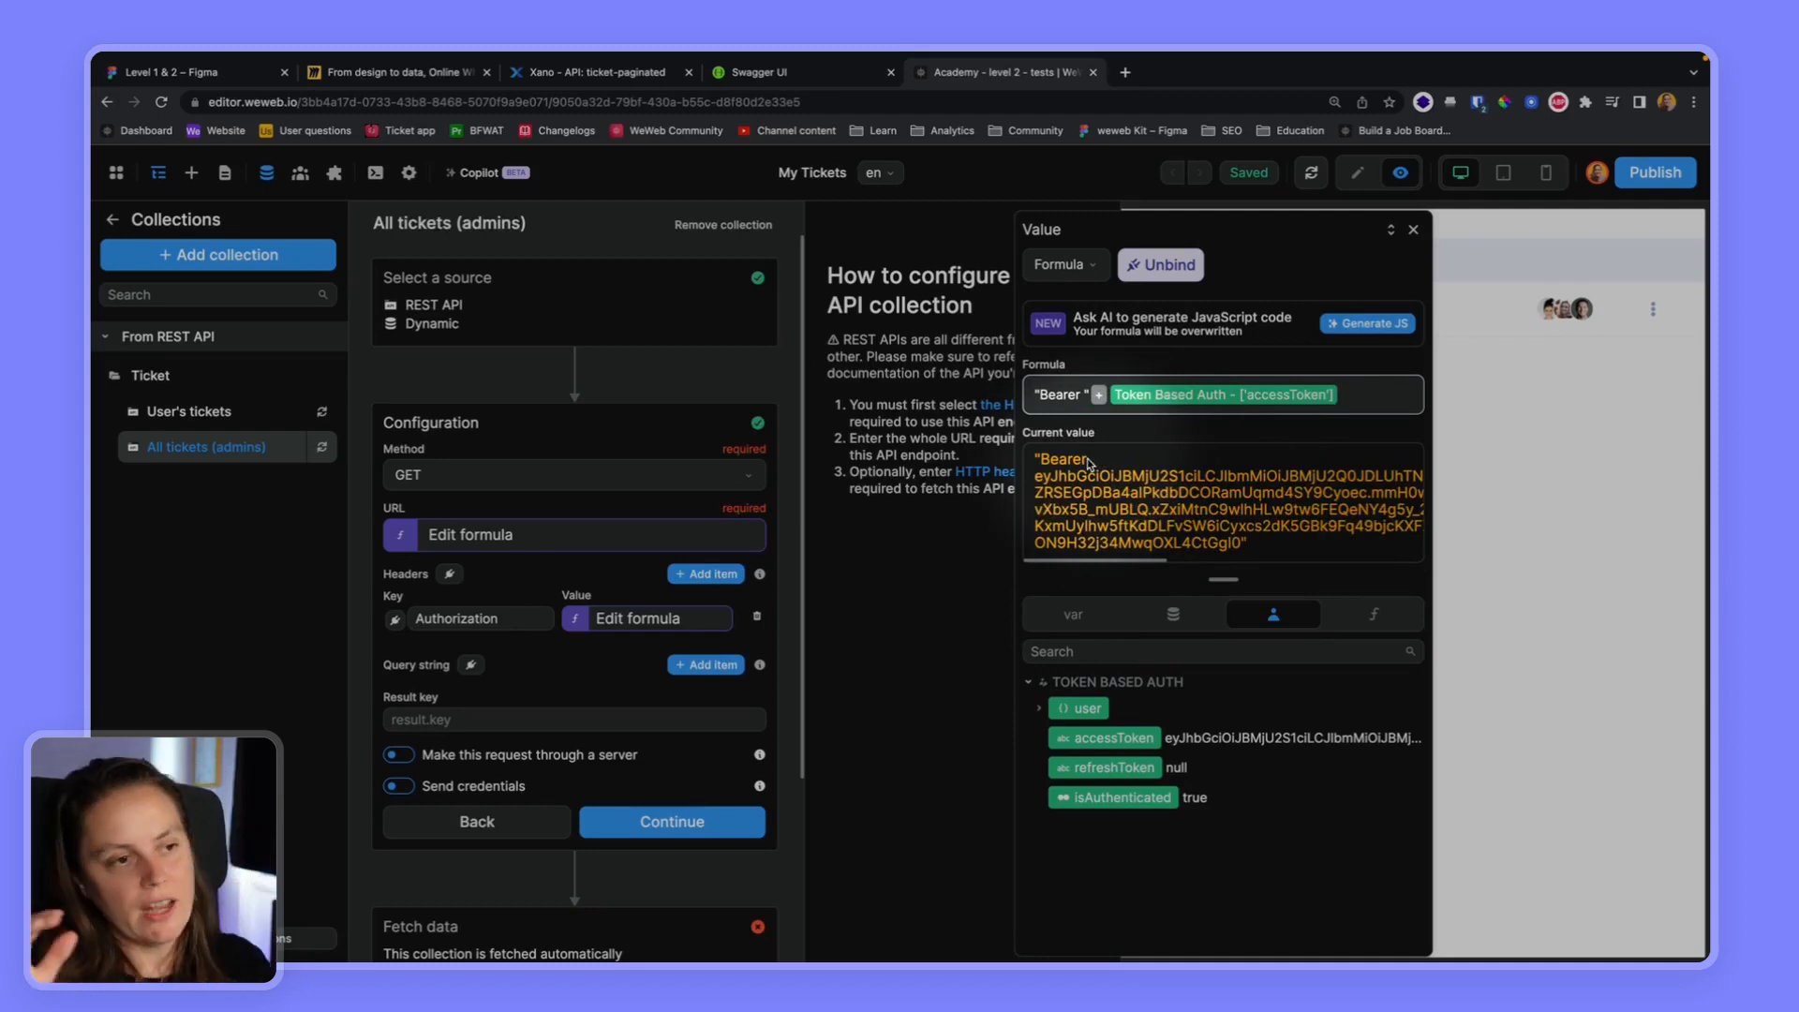
{"action": "left_click", "coordinate": [651, 825]}
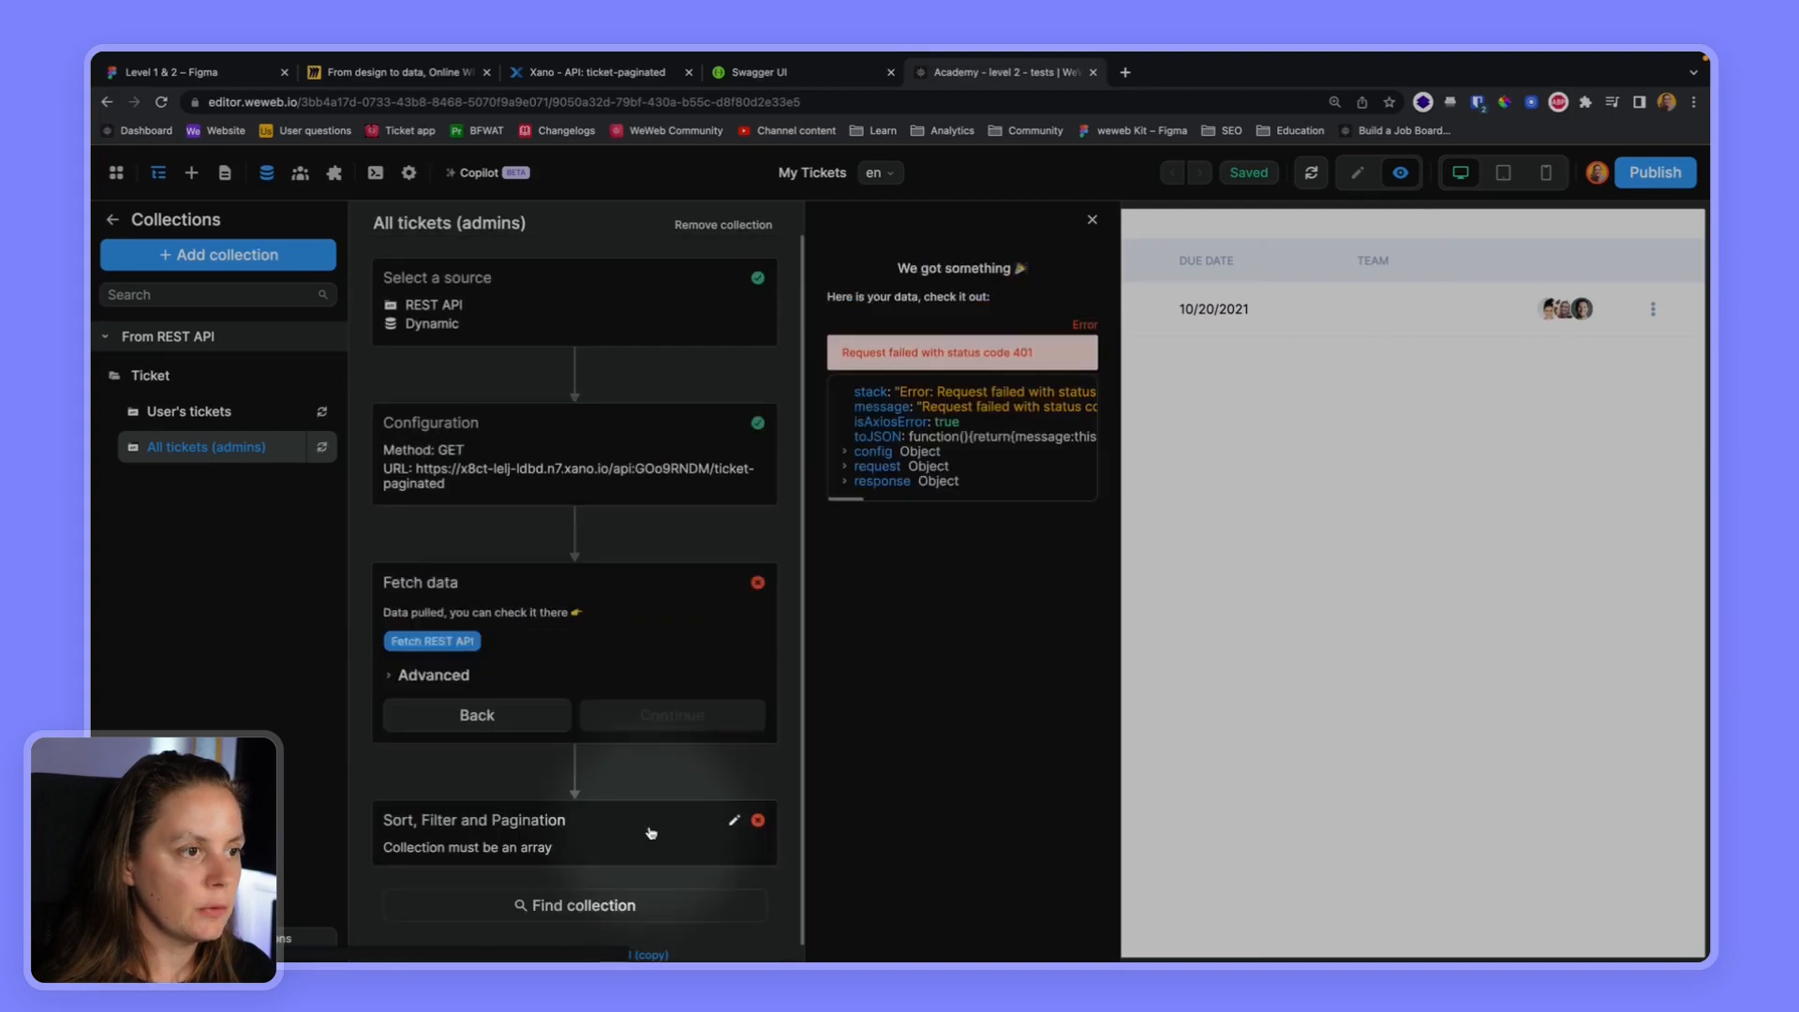
Examine the failed request's response and its data, including the full error message
{"action": "left_click", "coordinate": [844, 483]}
{"action": "left_click", "coordinate": [854, 526]}
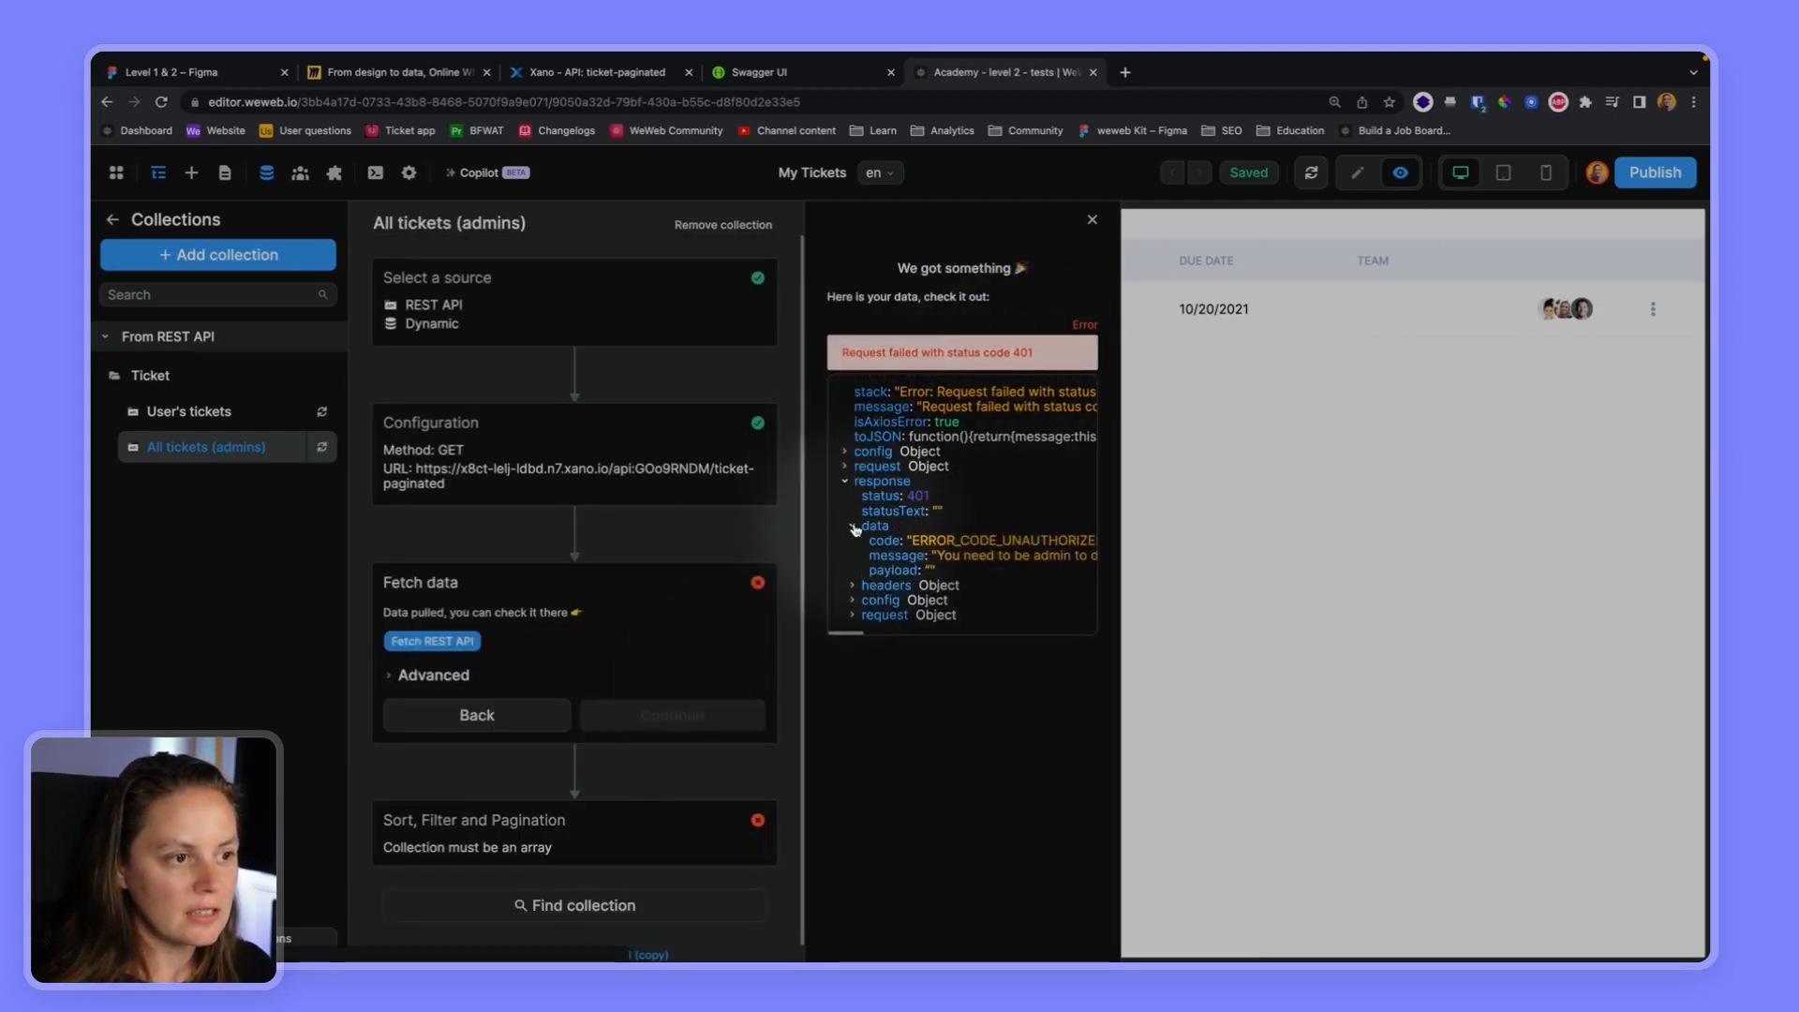
{"action": "scroll", "coordinate": [941, 562], "scroll_direction": "right", "scroll_amount": 3}
{"action": "scroll", "coordinate": [948, 562], "scroll_direction": "left", "scroll_amount": 3}
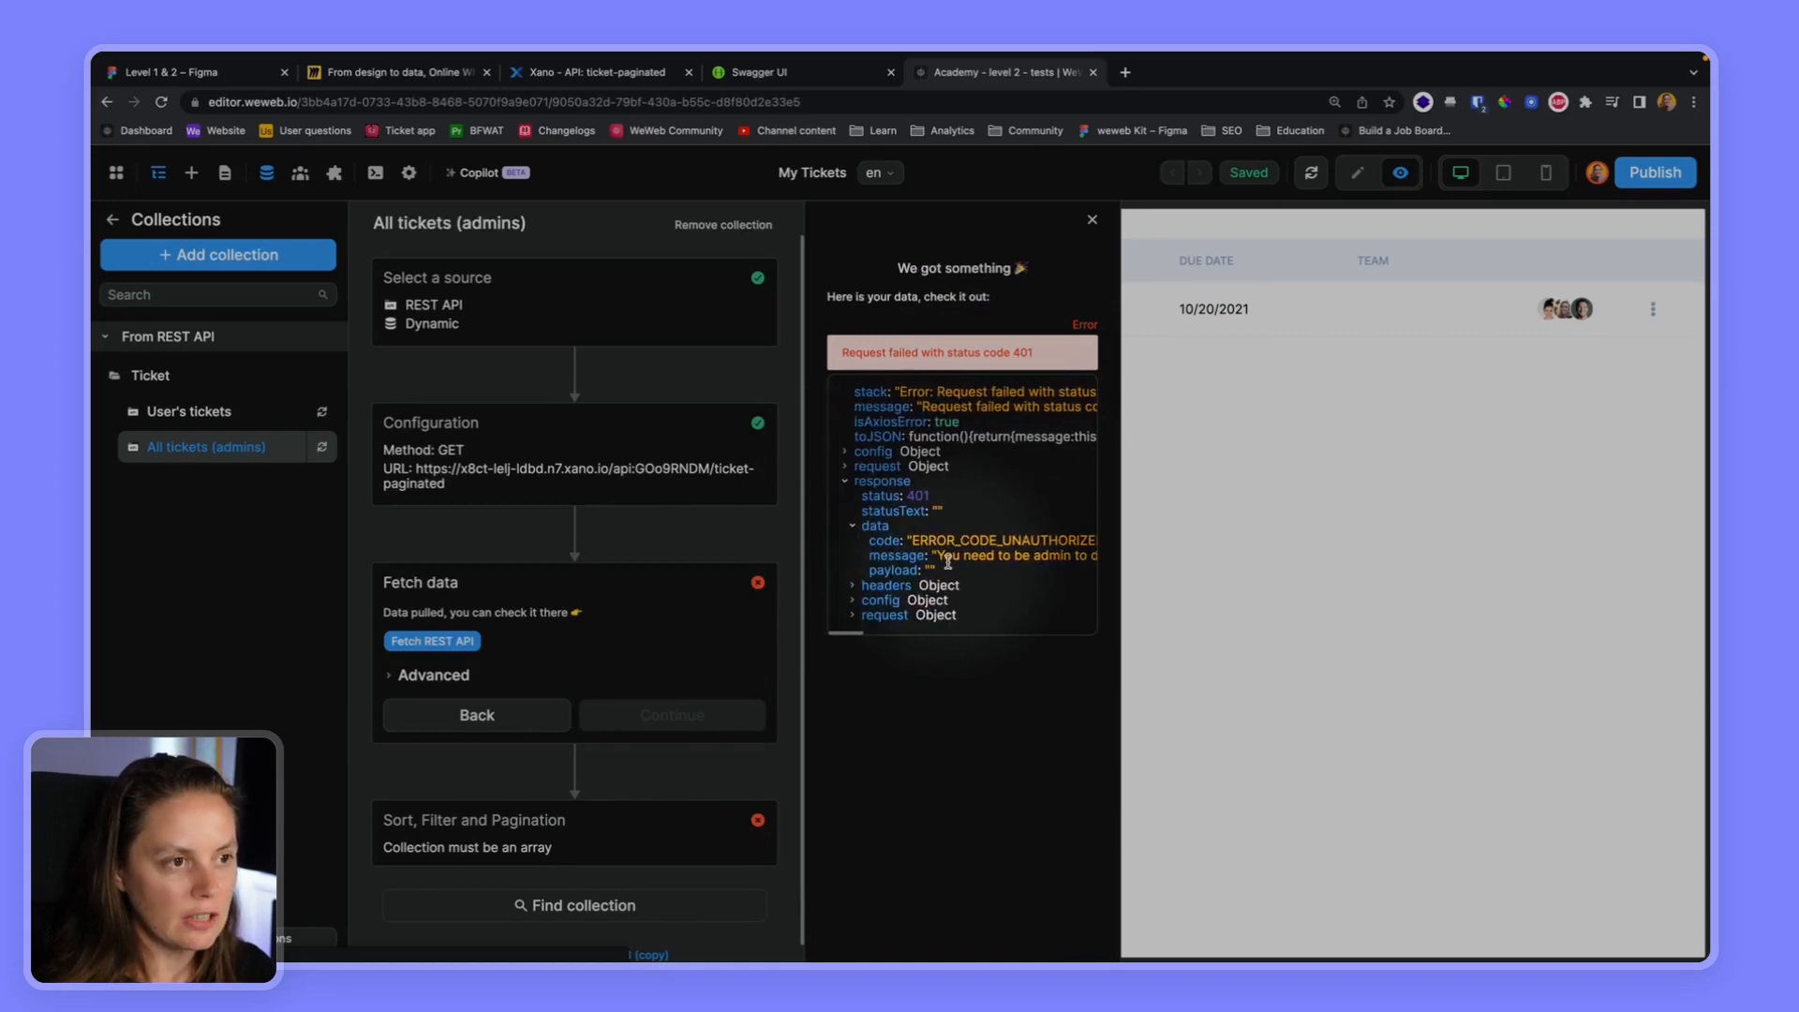
Close the collection setup and log the current test user out from the page preview
{"action": "left_click", "coordinate": [1091, 220]}
{"action": "left_click", "coordinate": [988, 470]}
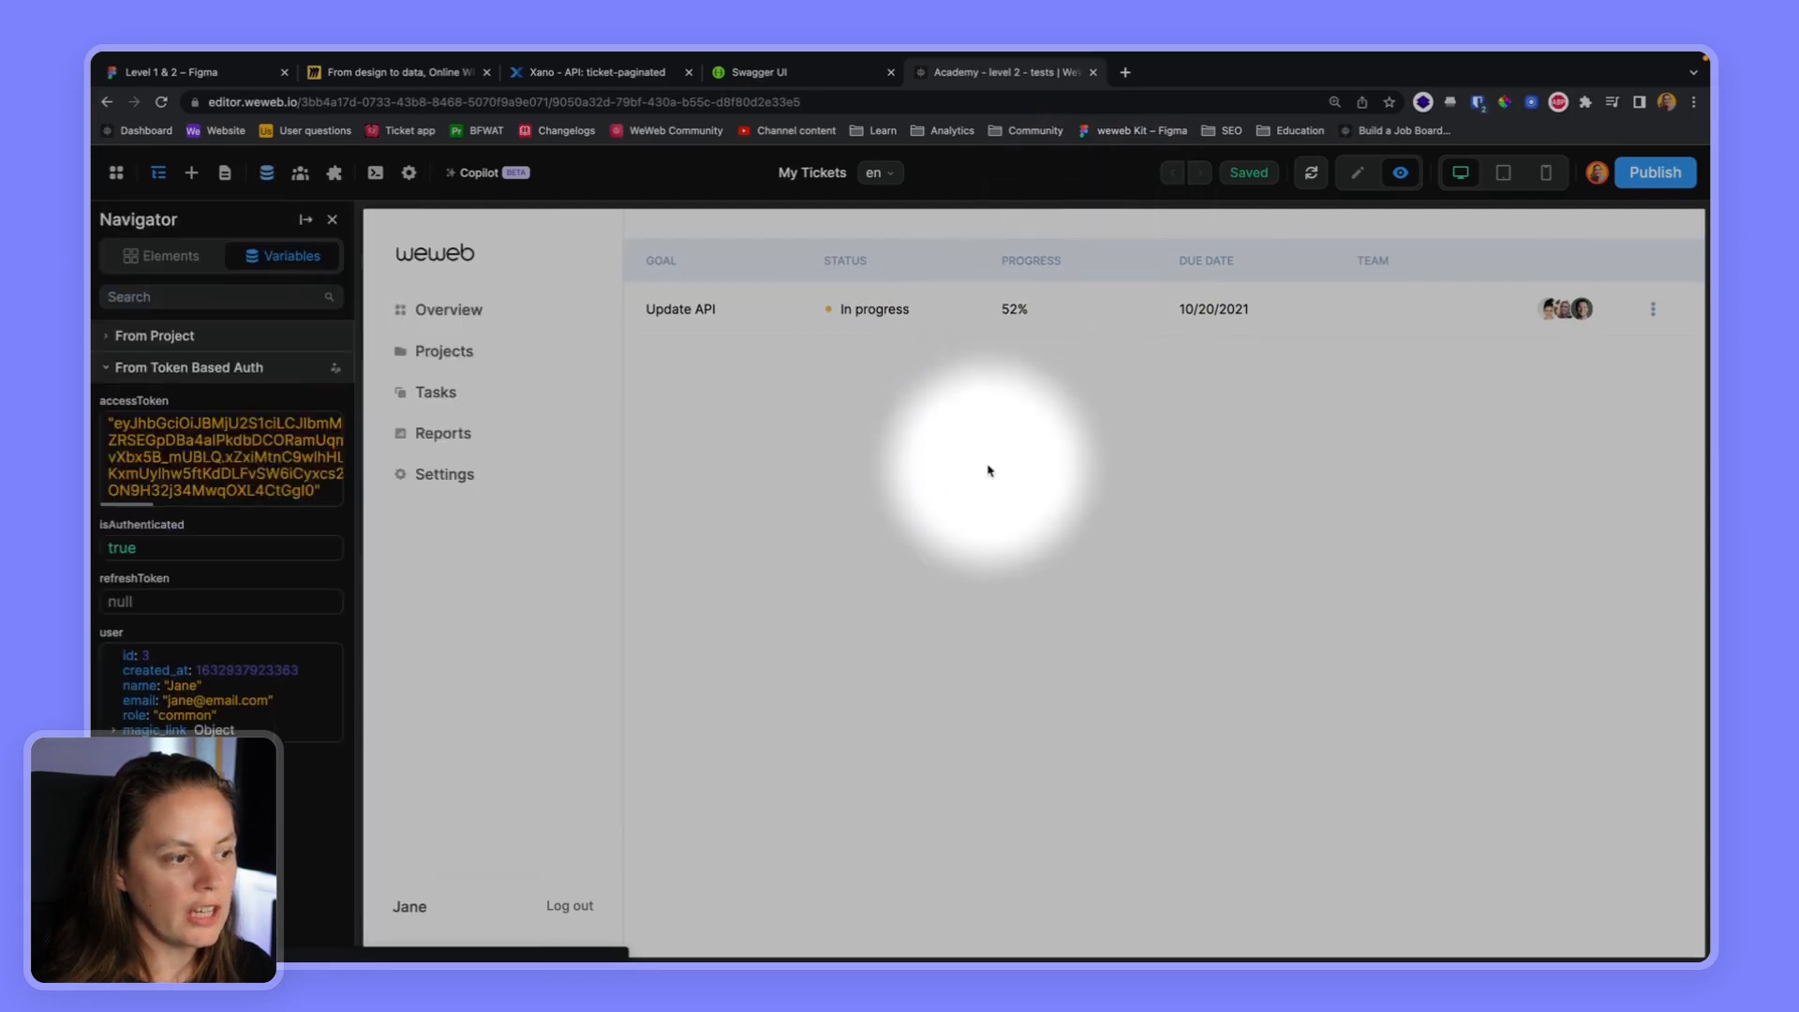
{"action": "left_click", "coordinate": [1360, 174]}
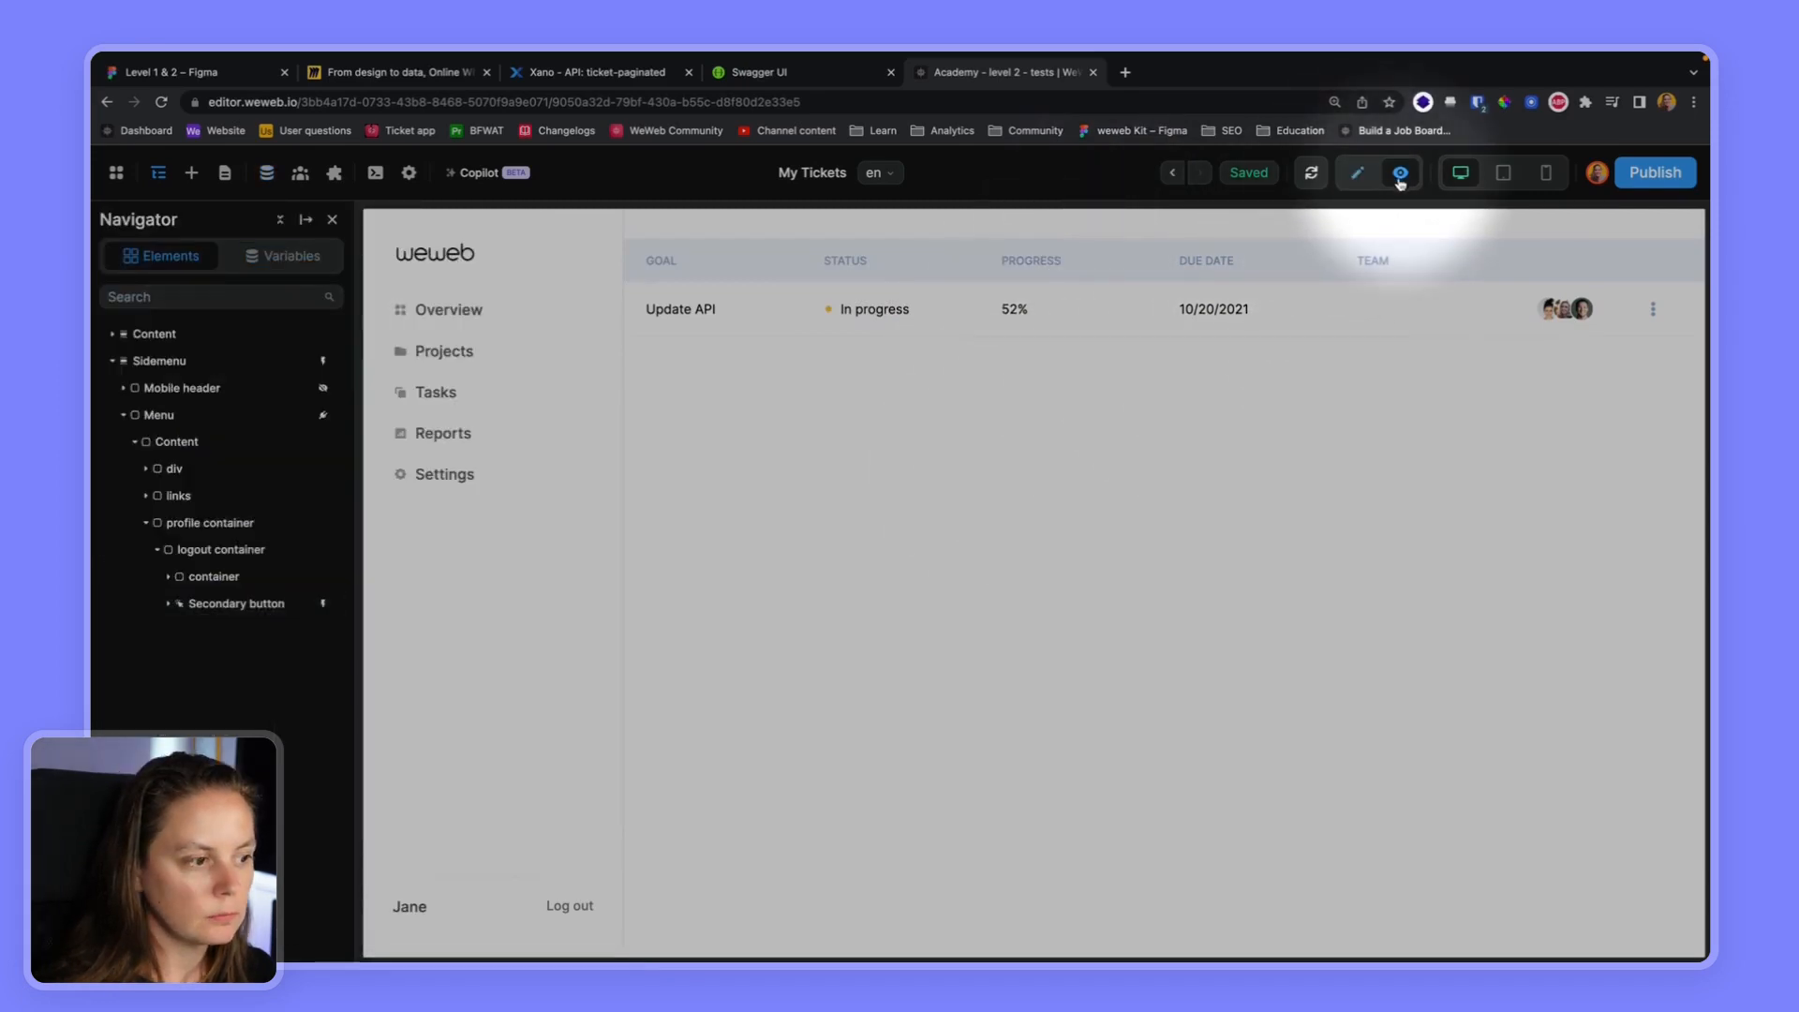
{"action": "left_click", "coordinate": [569, 907]}
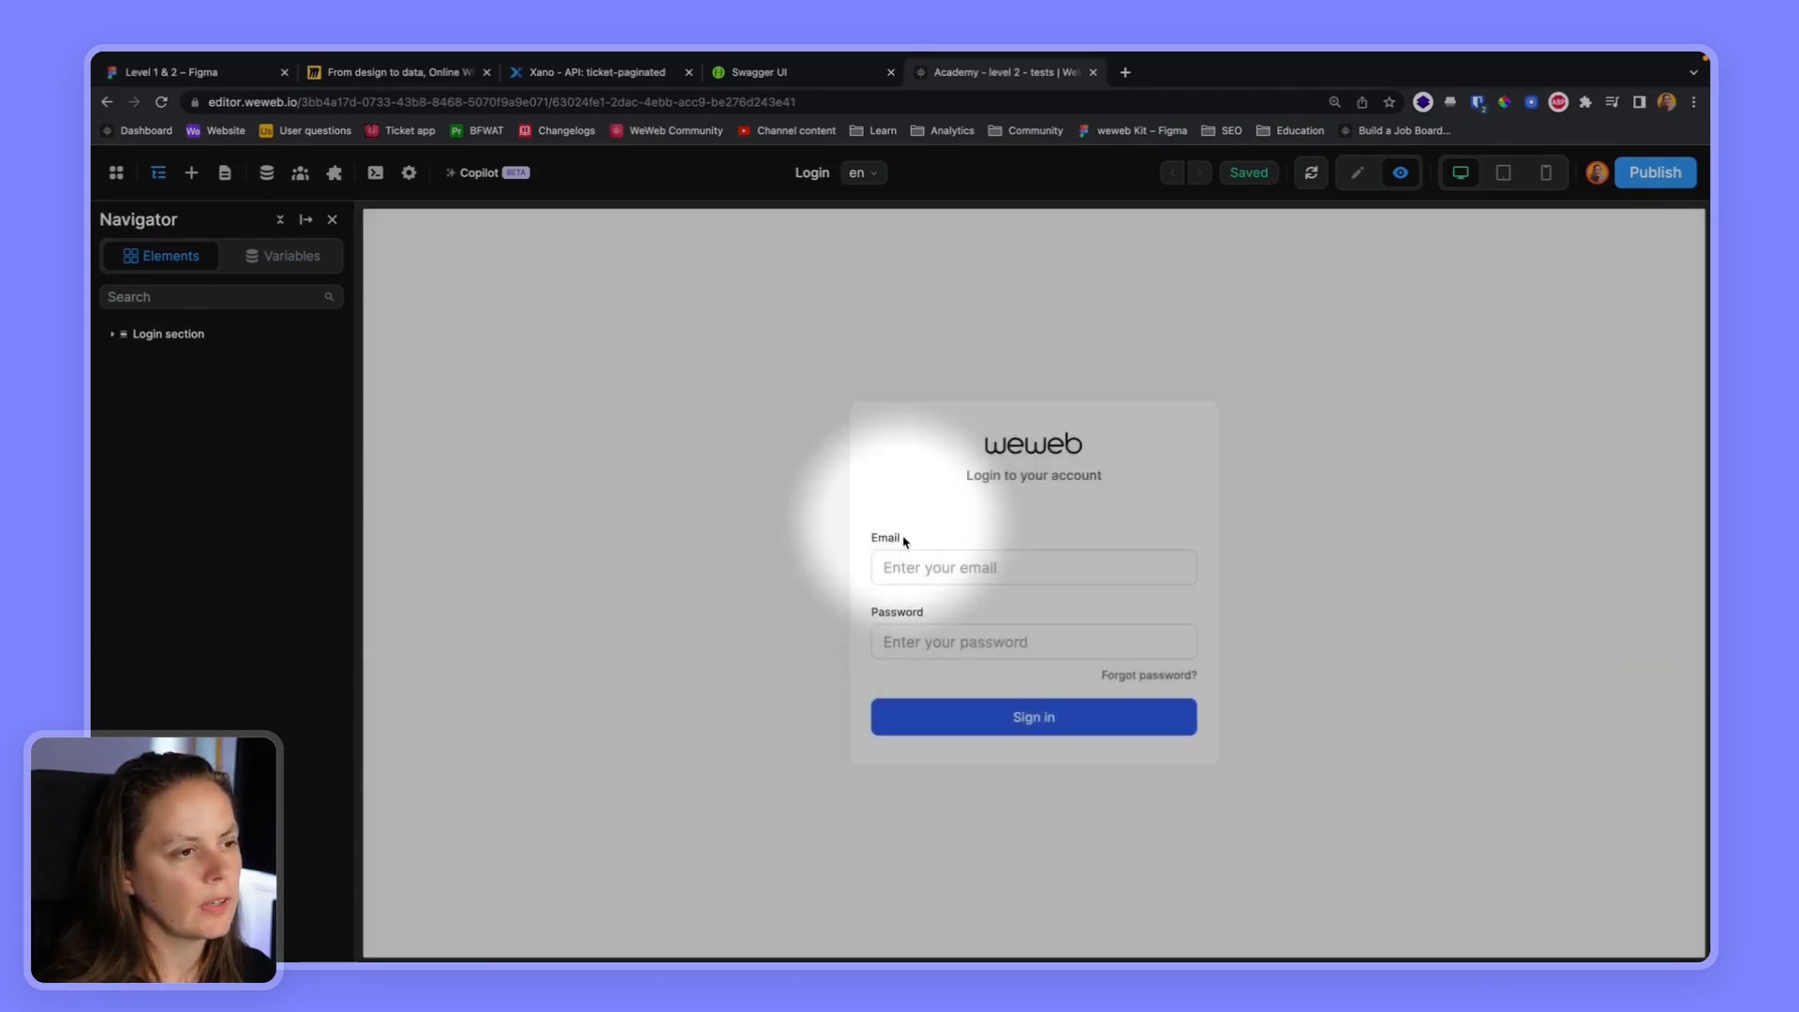
Fill in the login form with the admin test user's email and password
{"action": "left_click", "coordinate": [897, 567]}
{"action": "type", "text": "bob"}
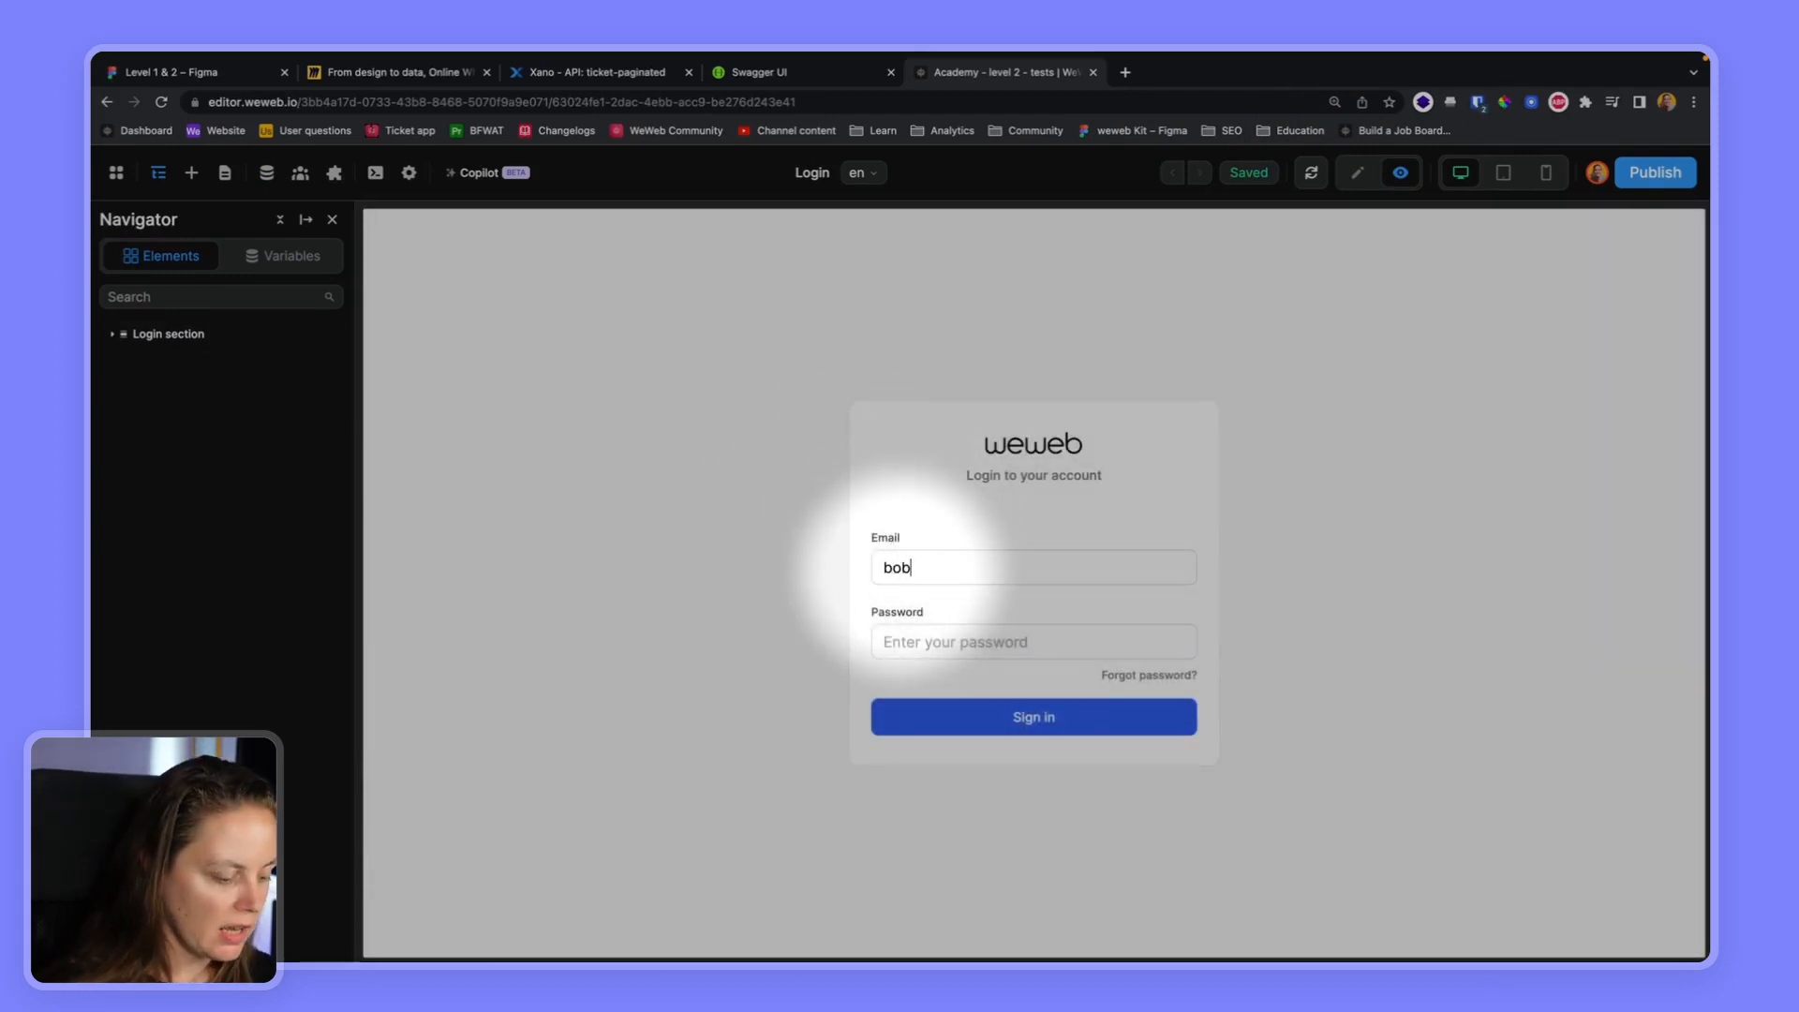
{"action": "type", "text": "@em••••••••"}
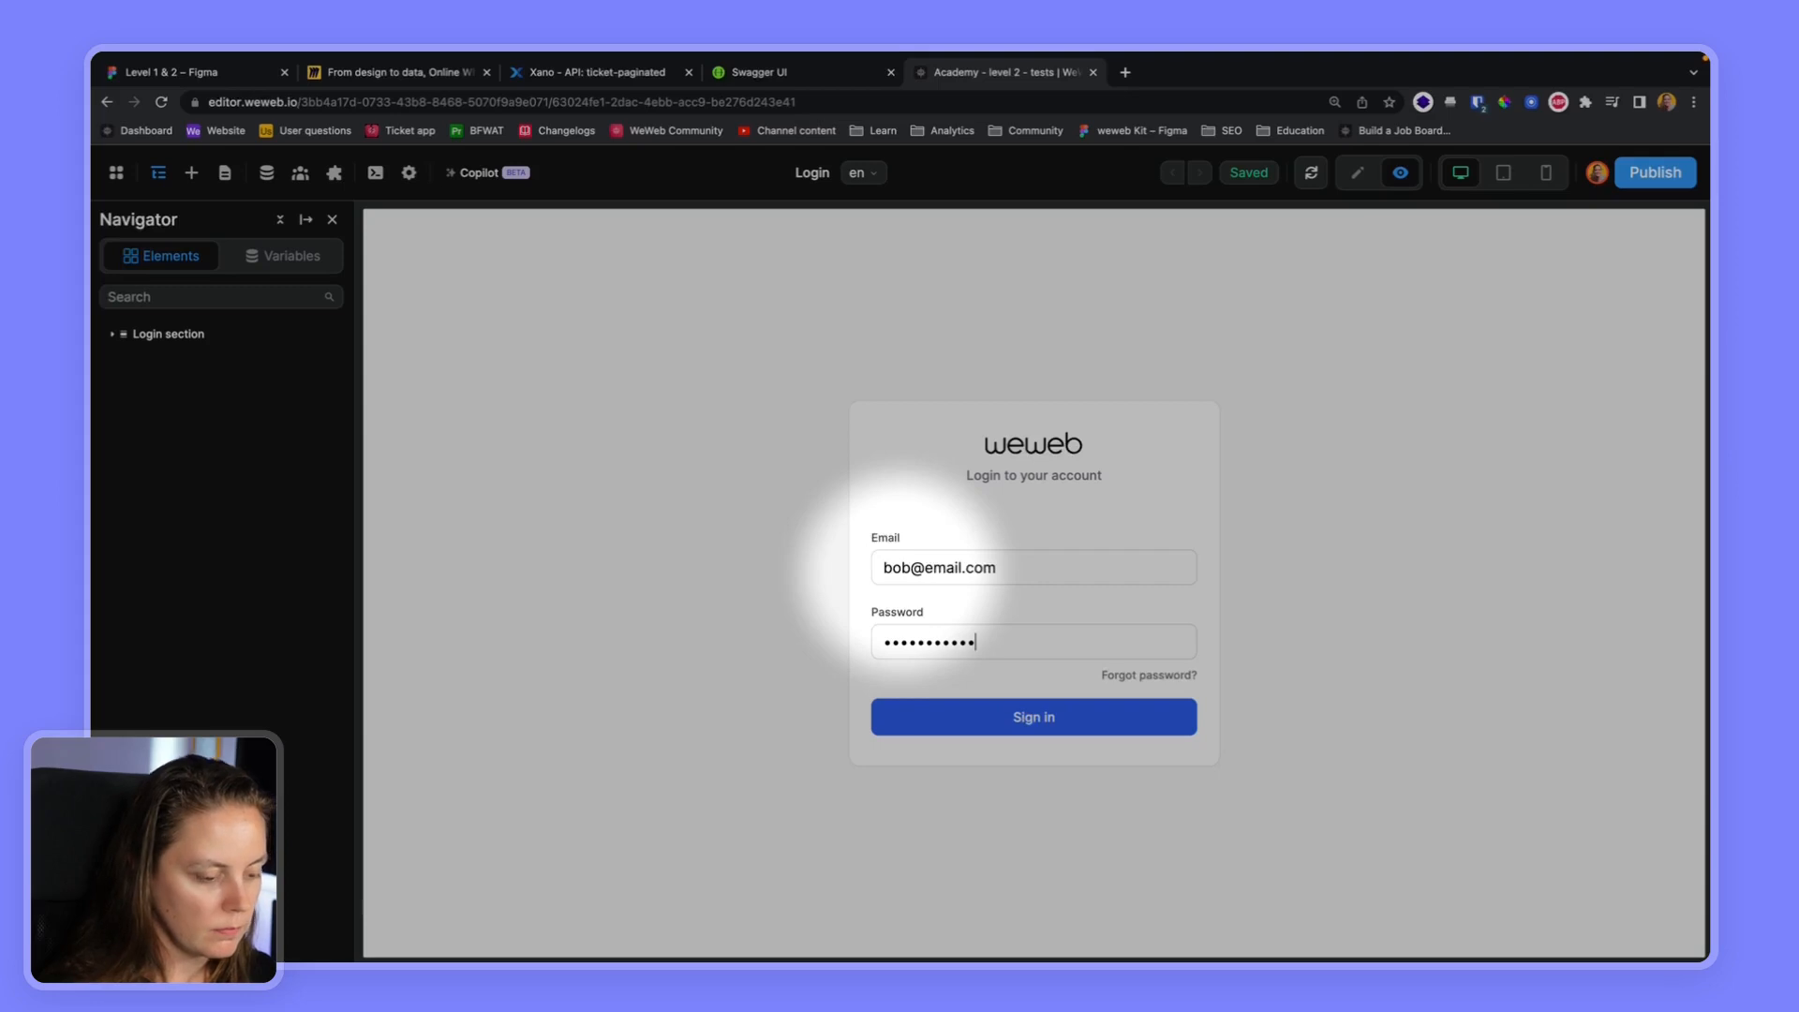
Switch to Xano and compare the users' roles in the user database table
{"action": "left_click", "coordinate": [593, 72]}
{"action": "left_click", "coordinate": [126, 379]}
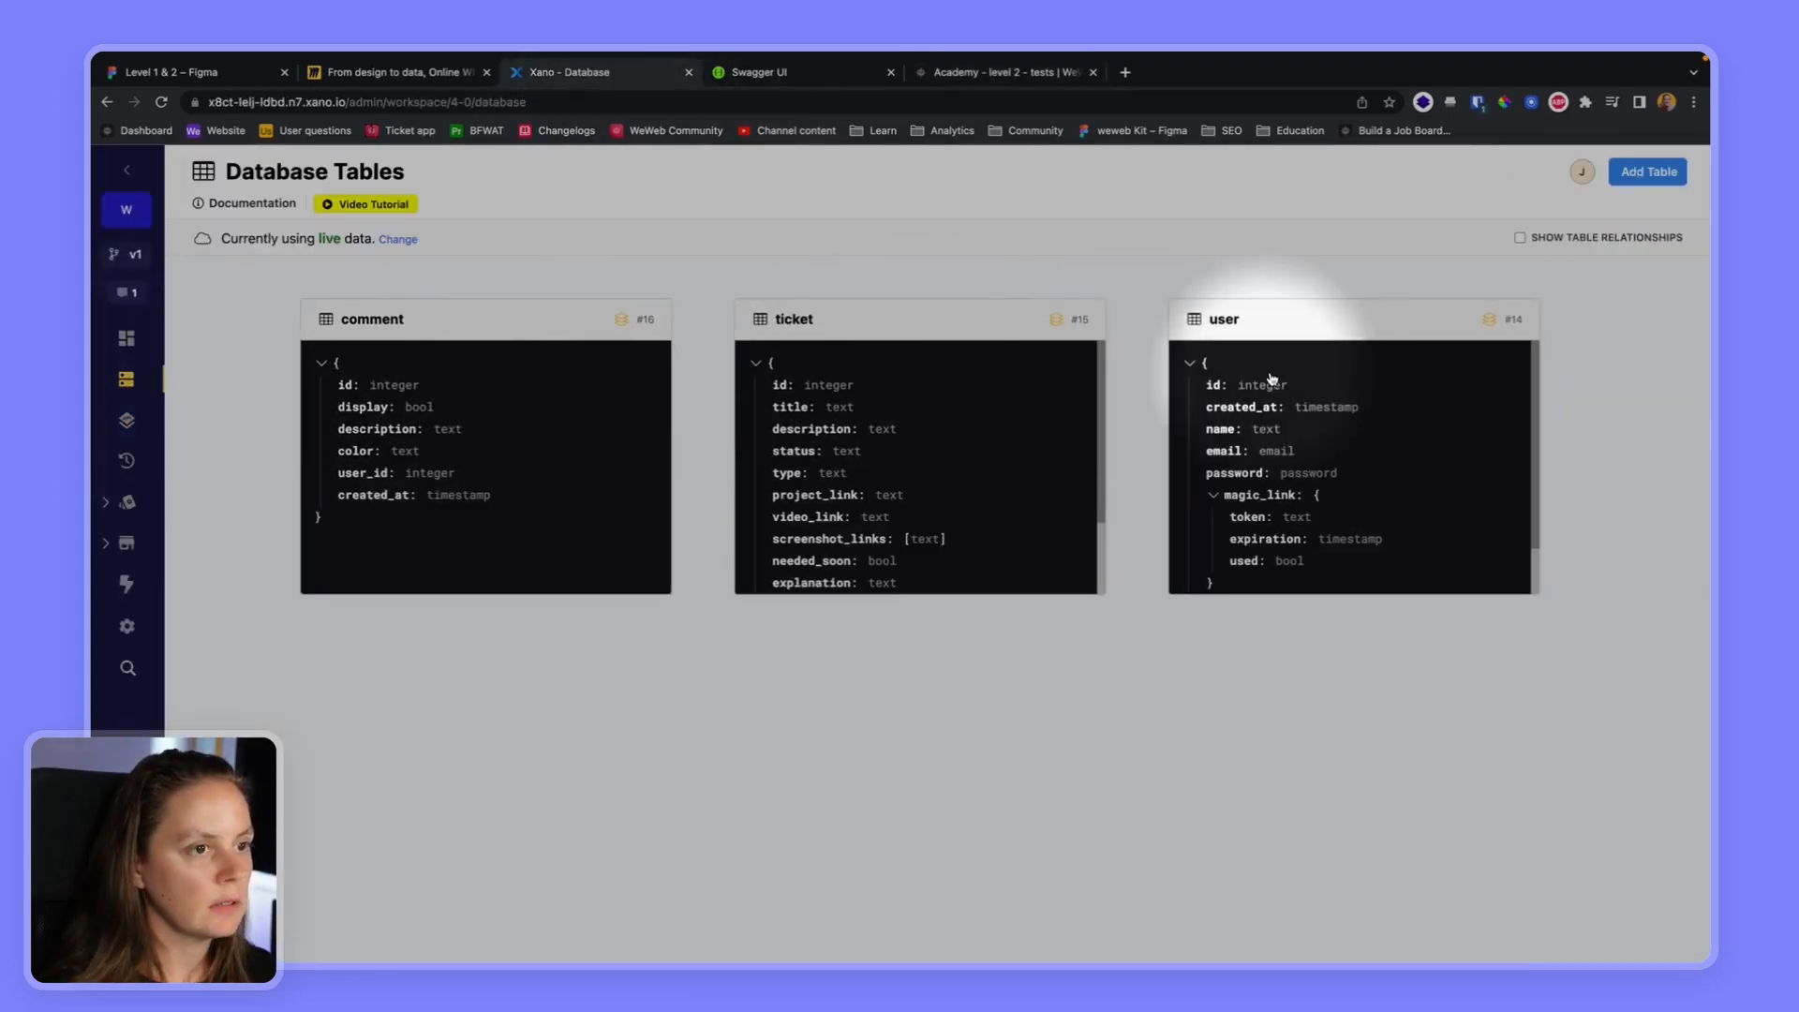
{"action": "left_click", "coordinate": [1248, 369]}
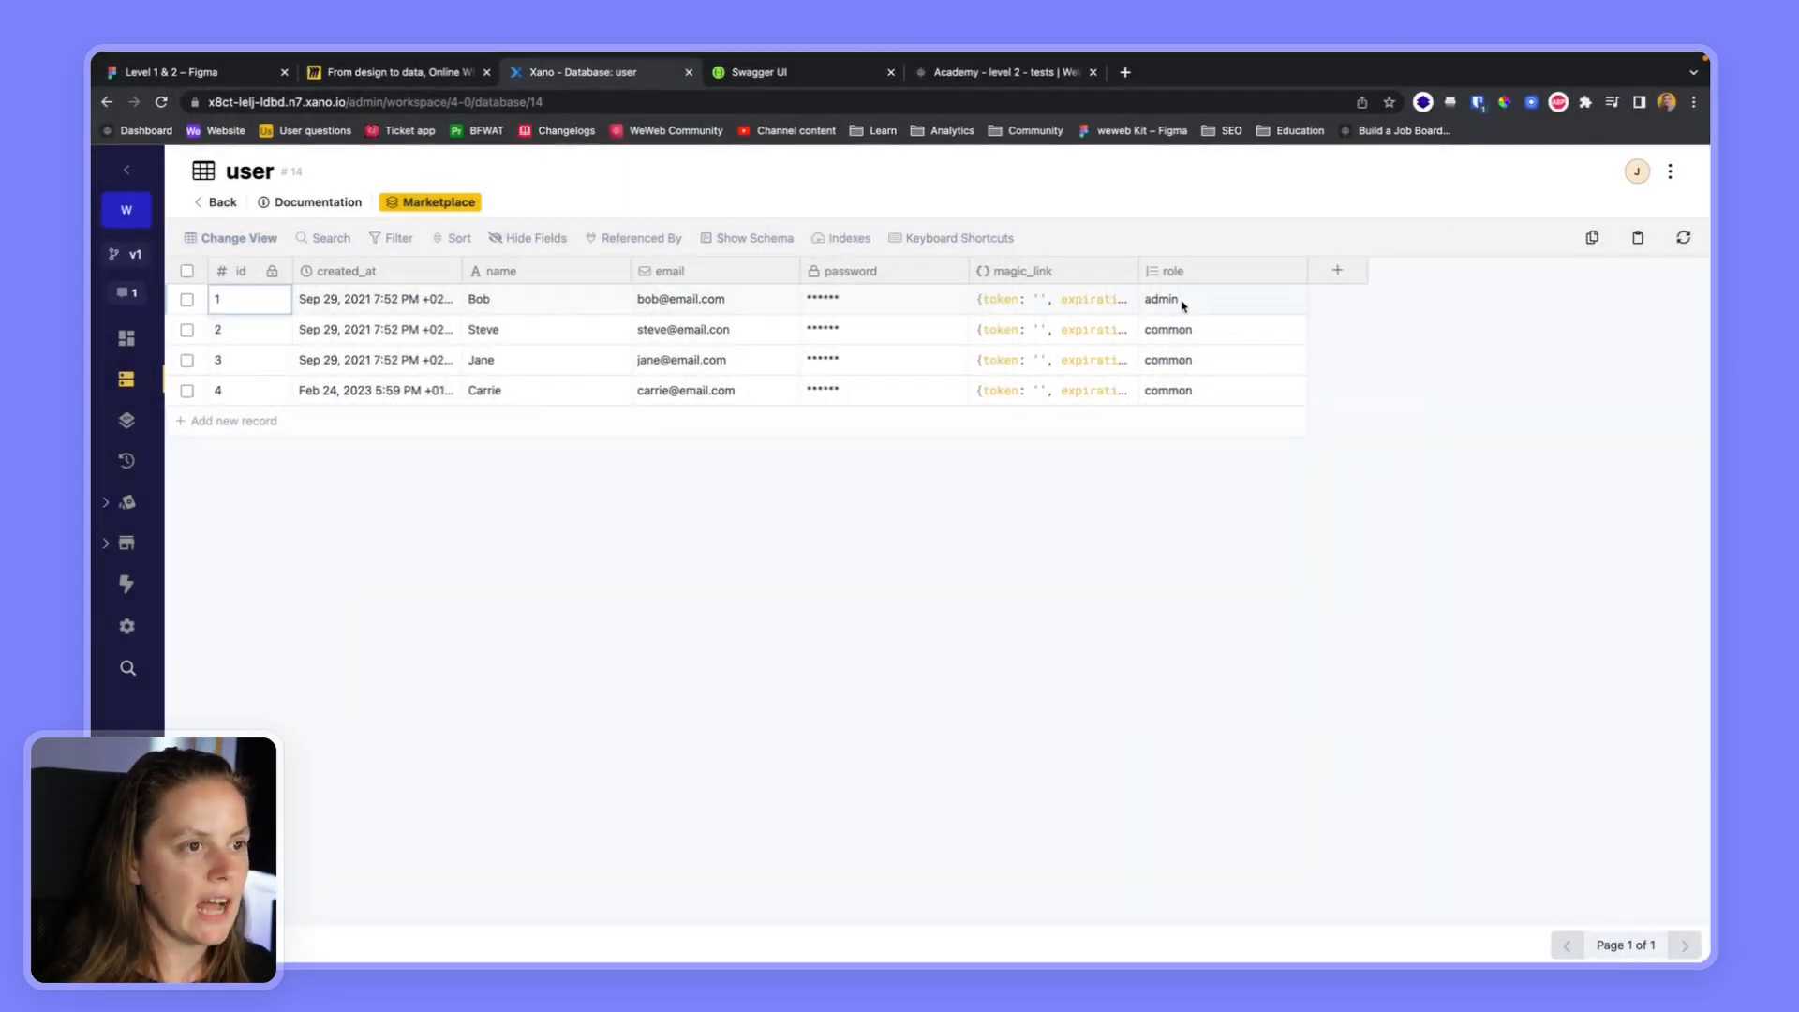
{"action": "left_click", "coordinate": [1207, 364]}
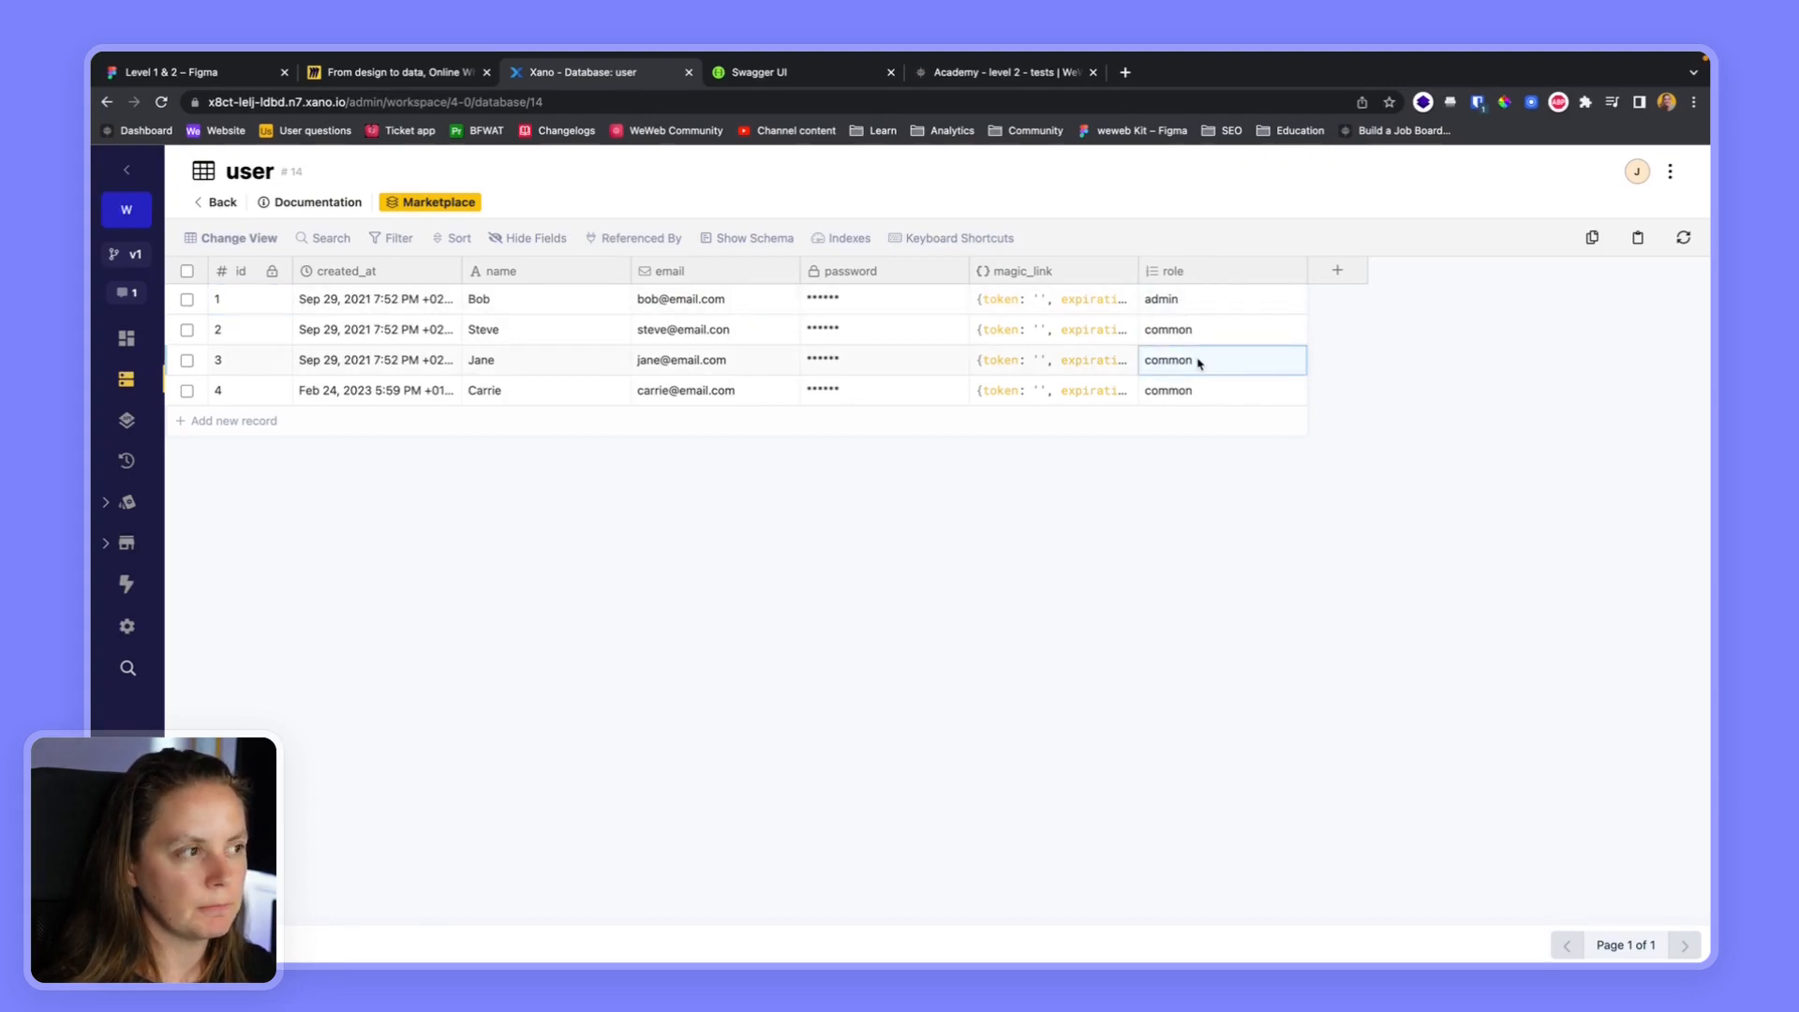
Reopen the /ticket-paginated endpoint in the Level 2 API group and examine its function stack and admin role precondition
{"action": "left_click", "coordinate": [201, 206]}
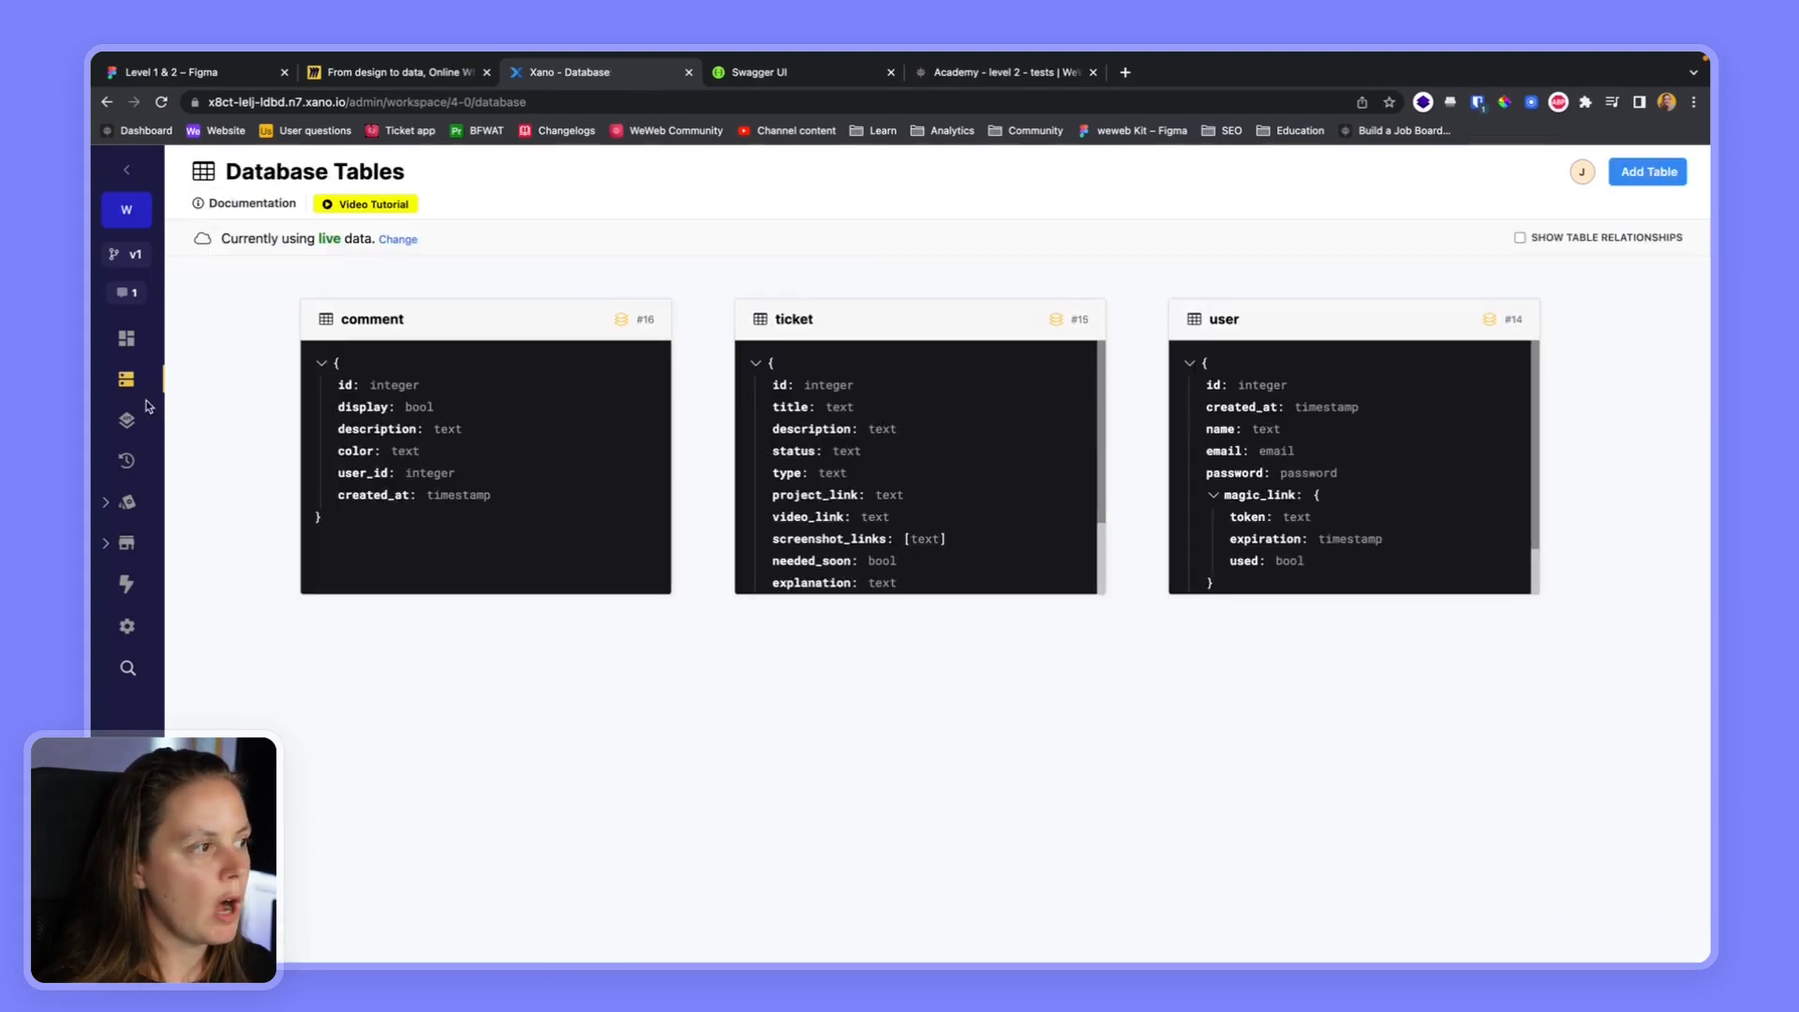
{"action": "left_click", "coordinate": [126, 420]}
{"action": "left_click", "coordinate": [877, 350]}
{"action": "scroll", "coordinate": [591, 693], "scroll_direction": "down", "scroll_amount": 5}
{"action": "scroll", "coordinate": [591, 693], "scroll_direction": "down", "scroll_amount": 5}
{"action": "left_click", "coordinate": [514, 590]}
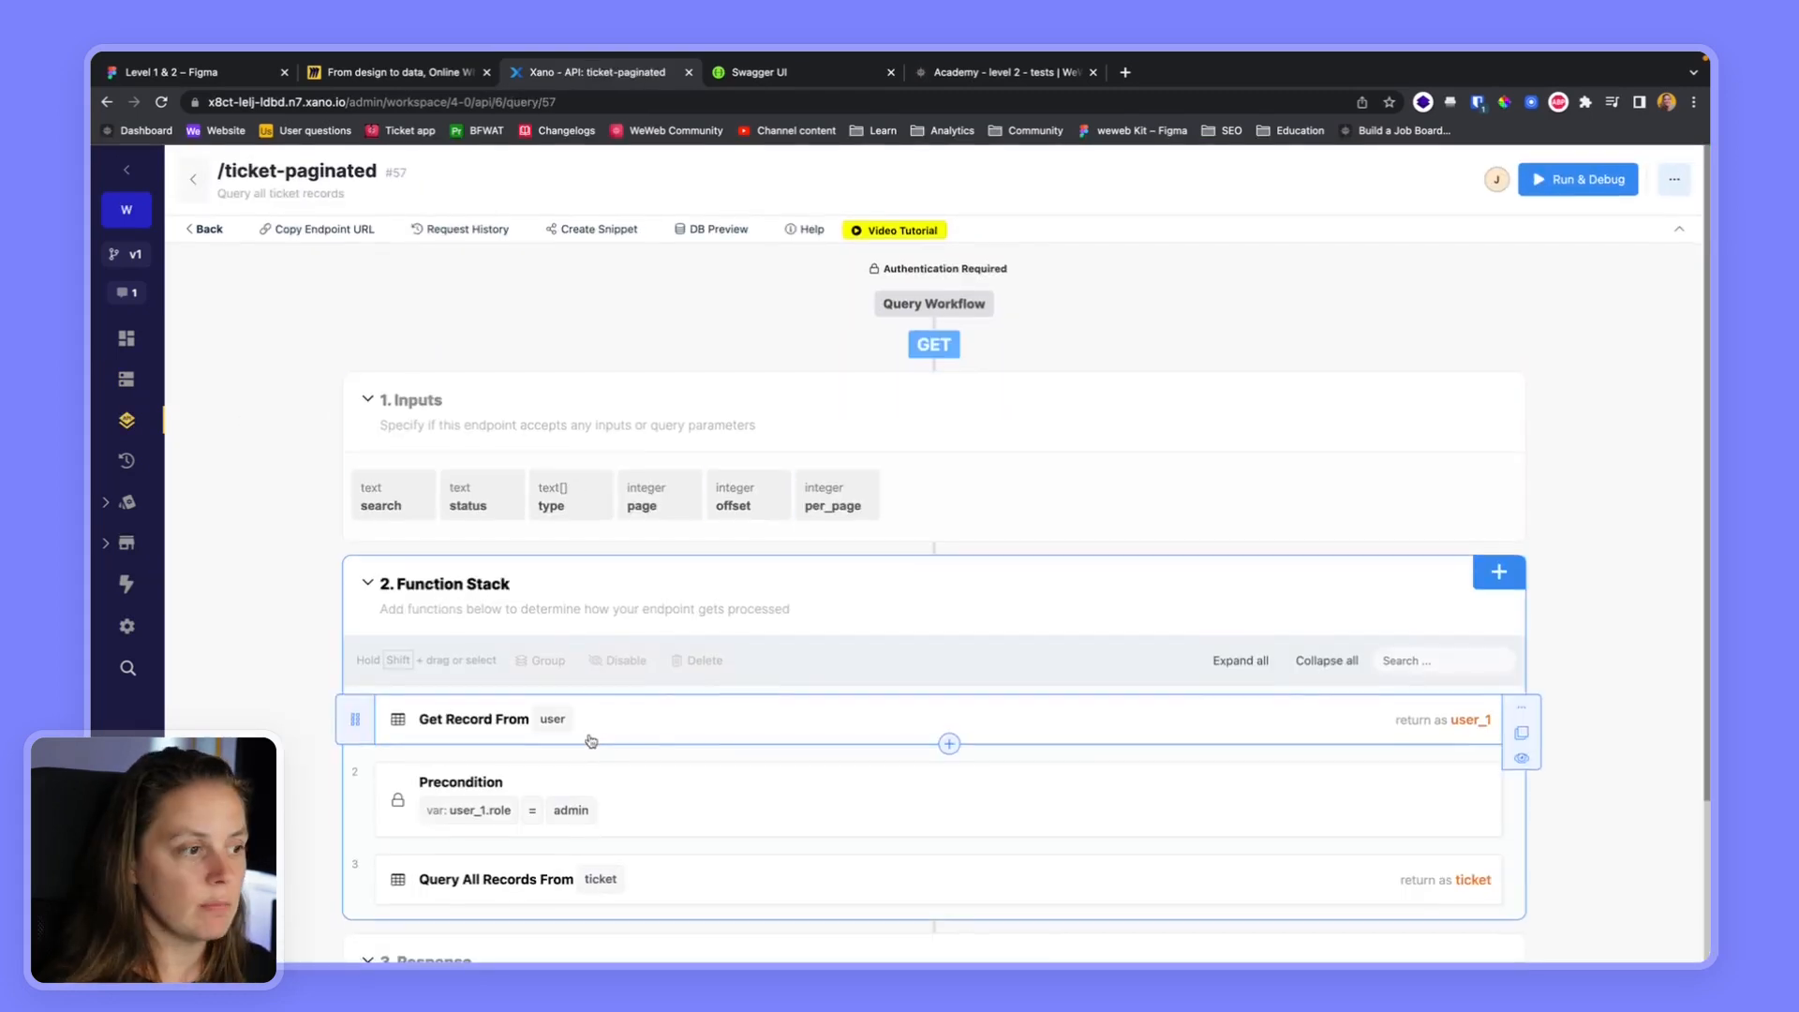
{"action": "scroll", "coordinate": [594, 731], "scroll_direction": "down", "scroll_amount": 1}
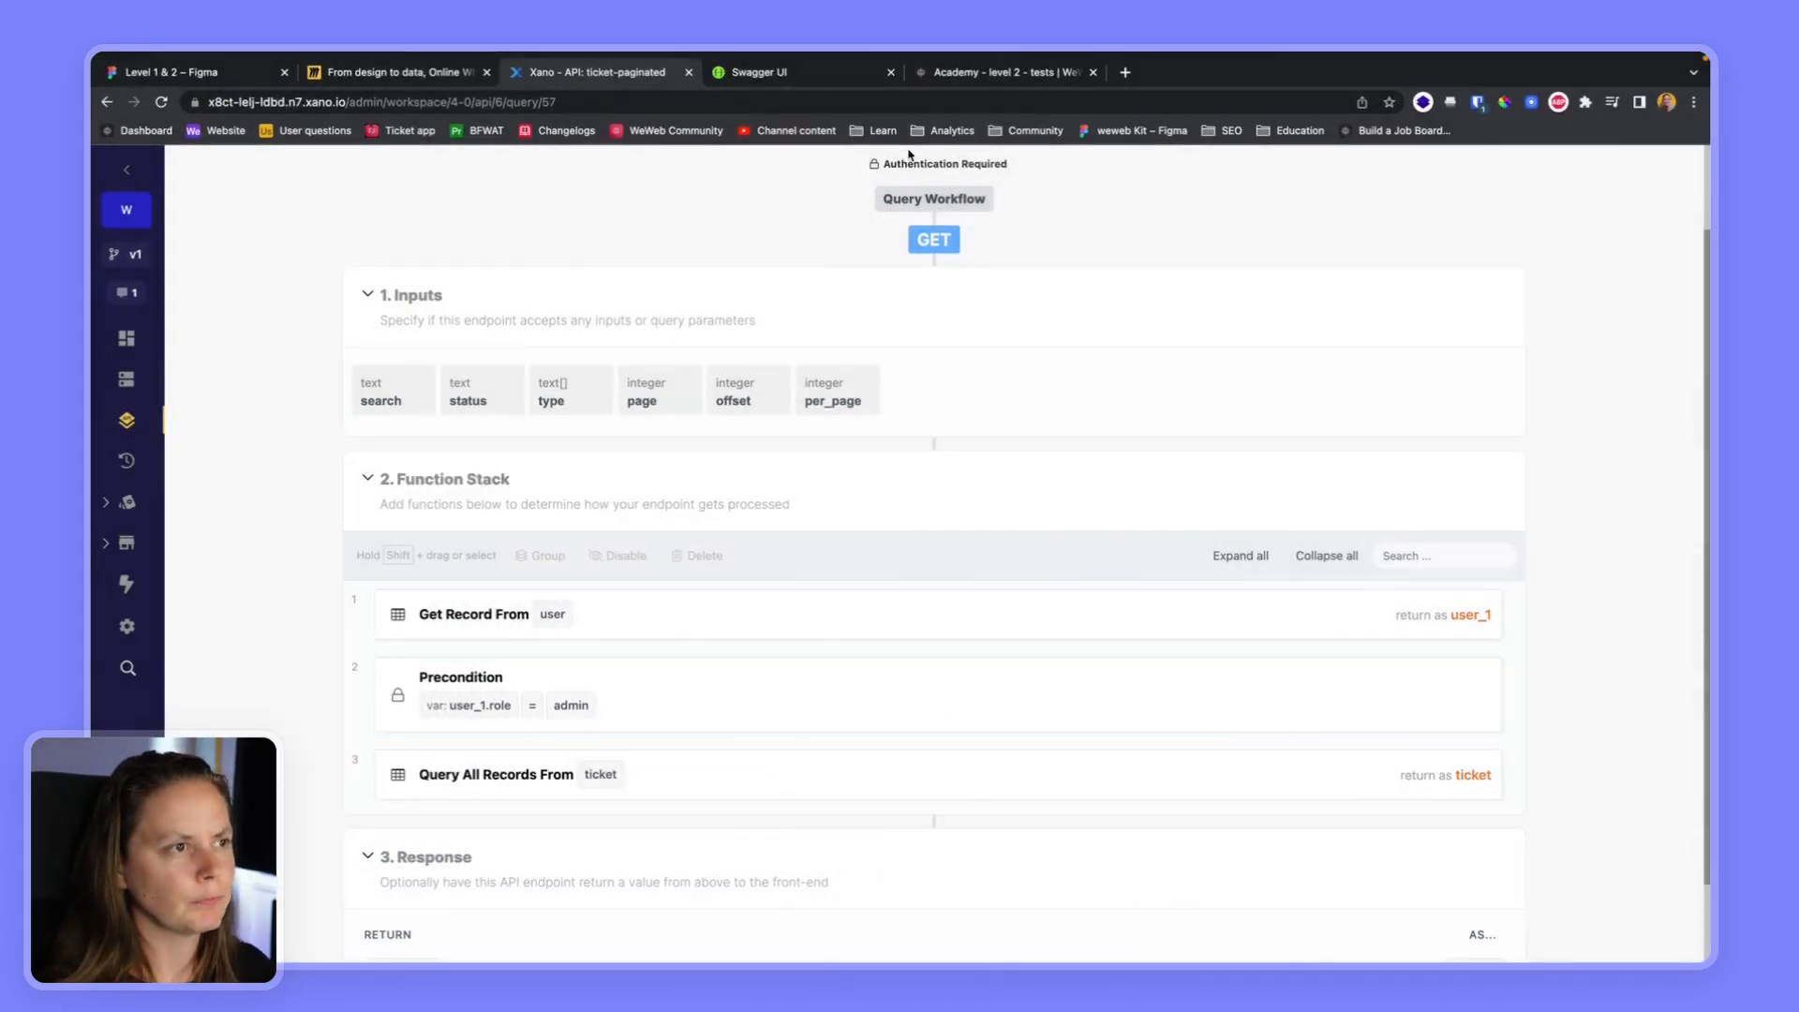
Switch to WeWeb, reopen the All tickets (admins) collection, and refetch its data as the signed-in admin
{"action": "left_click", "coordinate": [998, 82]}
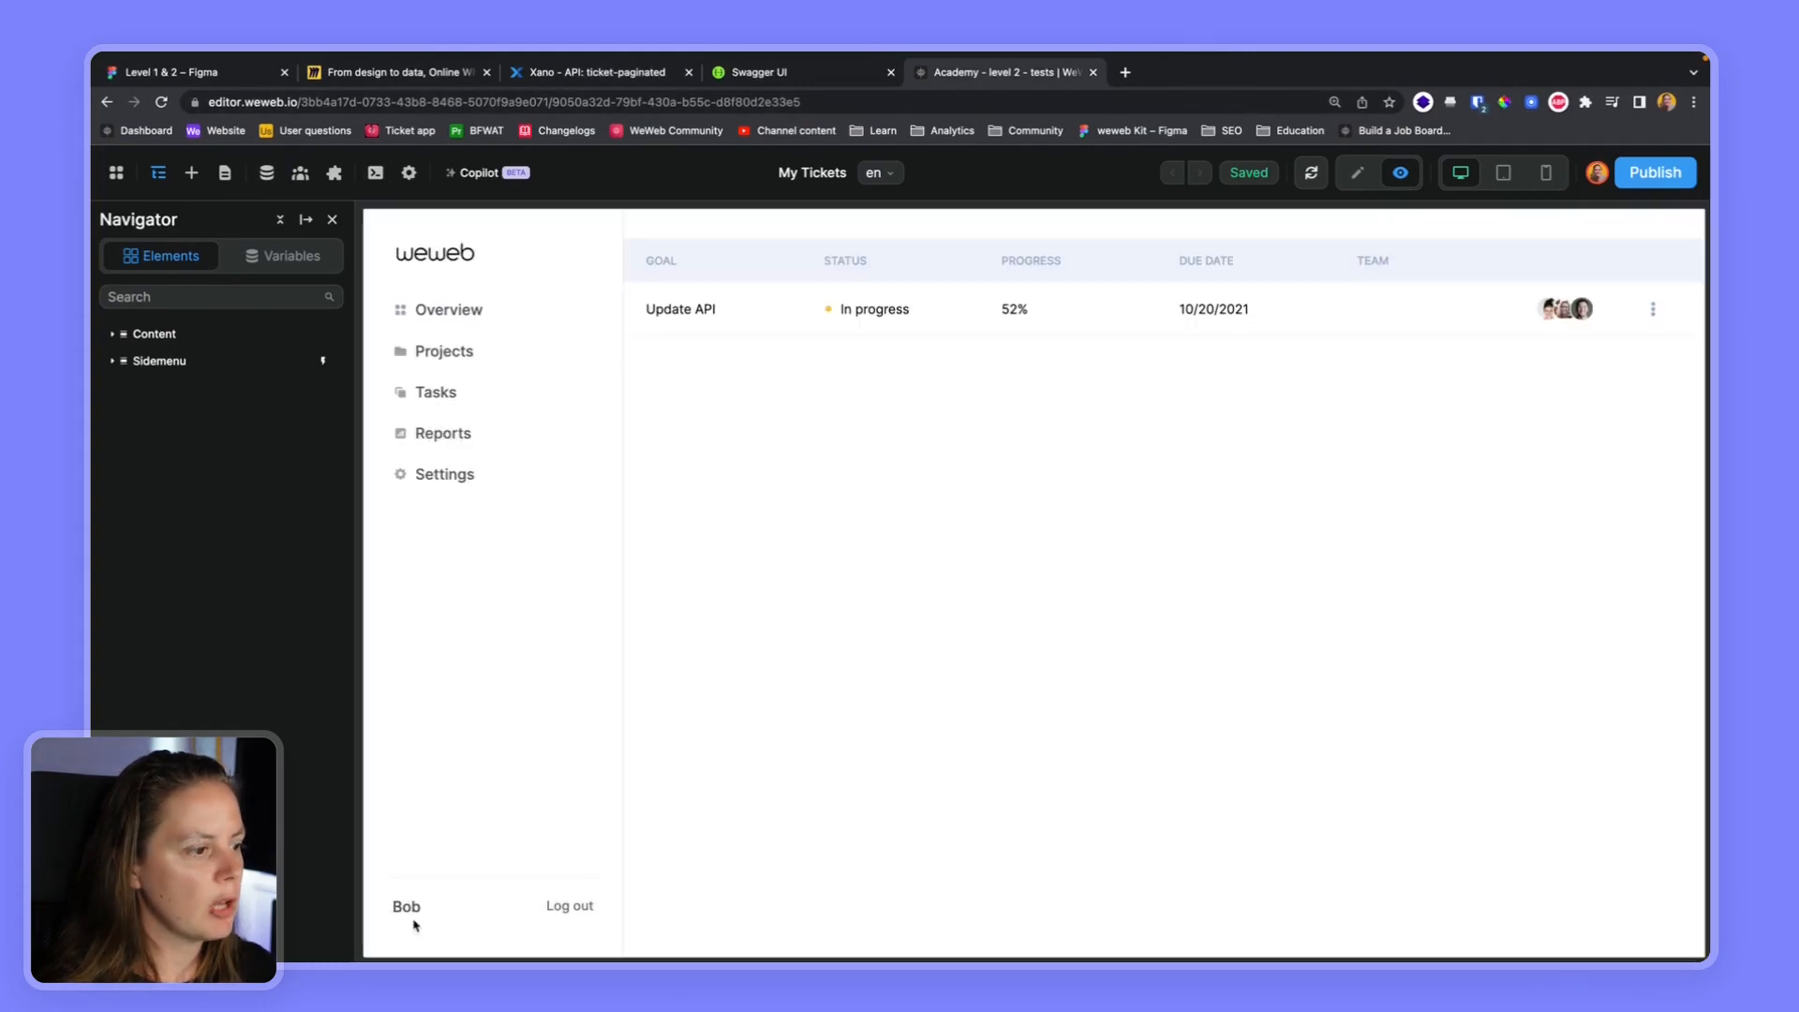
{"action": "left_click", "coordinate": [266, 173]}
{"action": "left_click", "coordinate": [387, 448]}
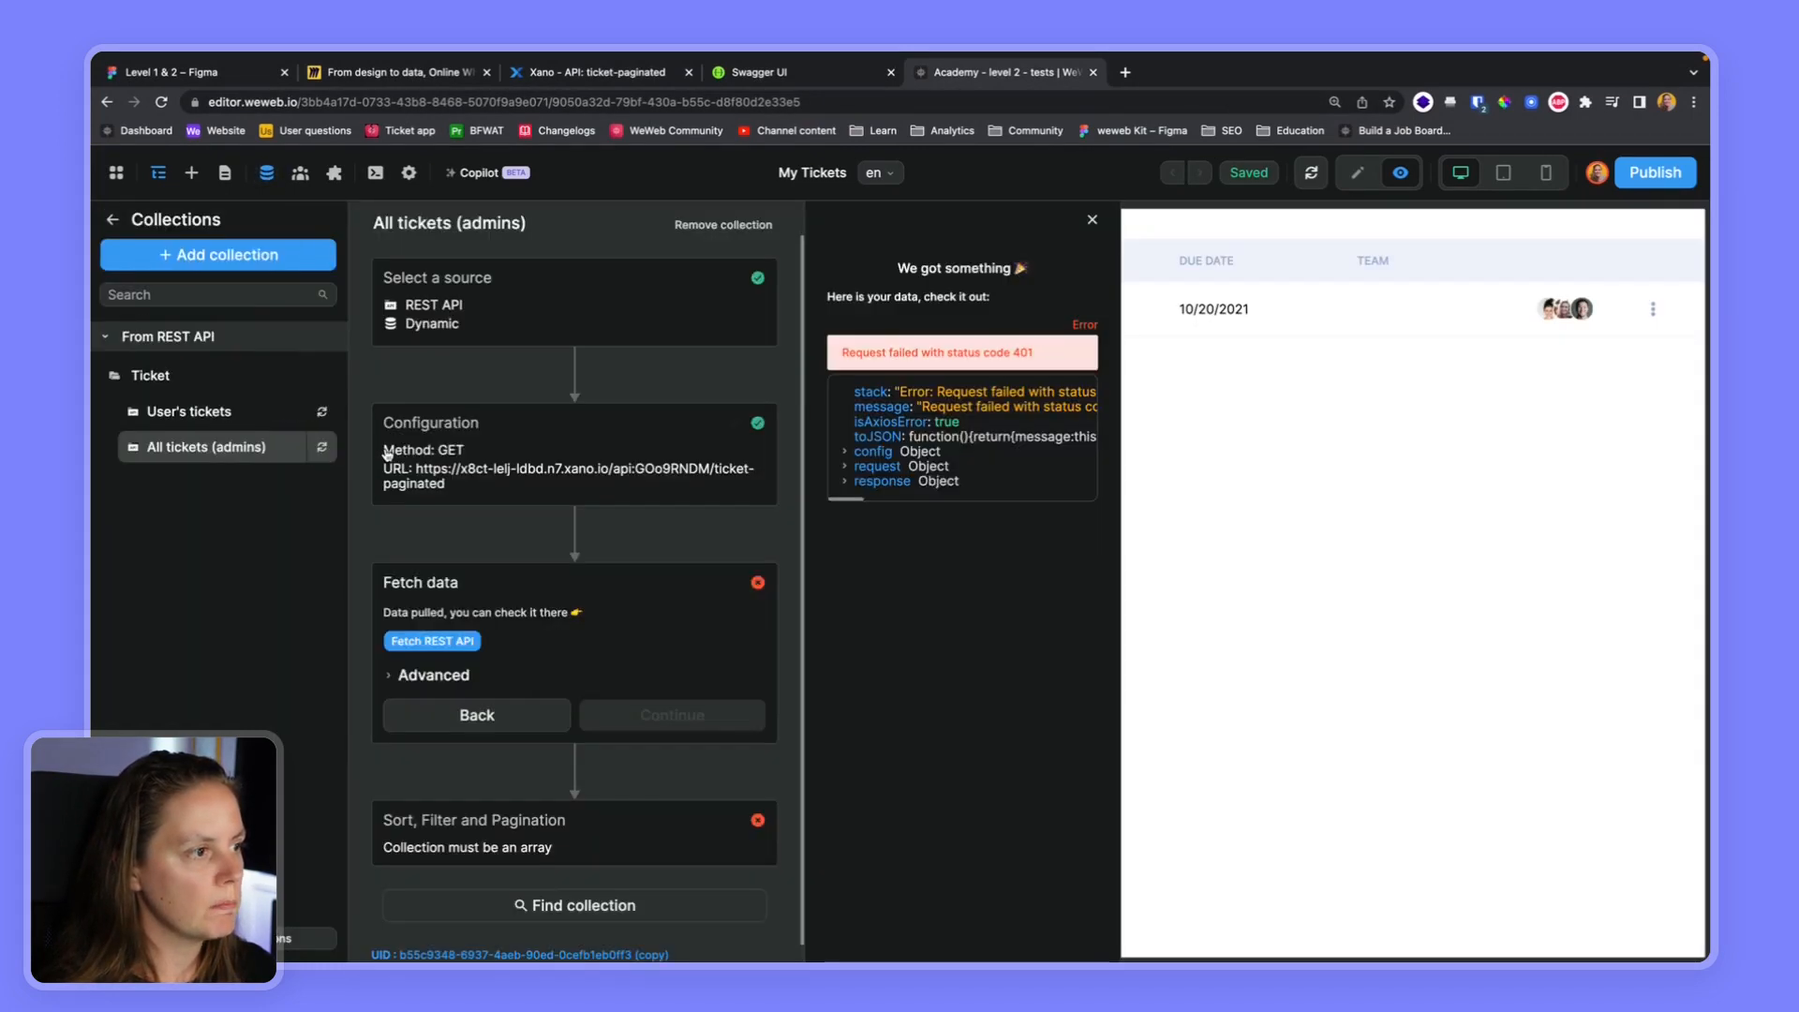
{"action": "left_click", "coordinate": [601, 462]}
{"action": "left_click", "coordinate": [645, 823]}
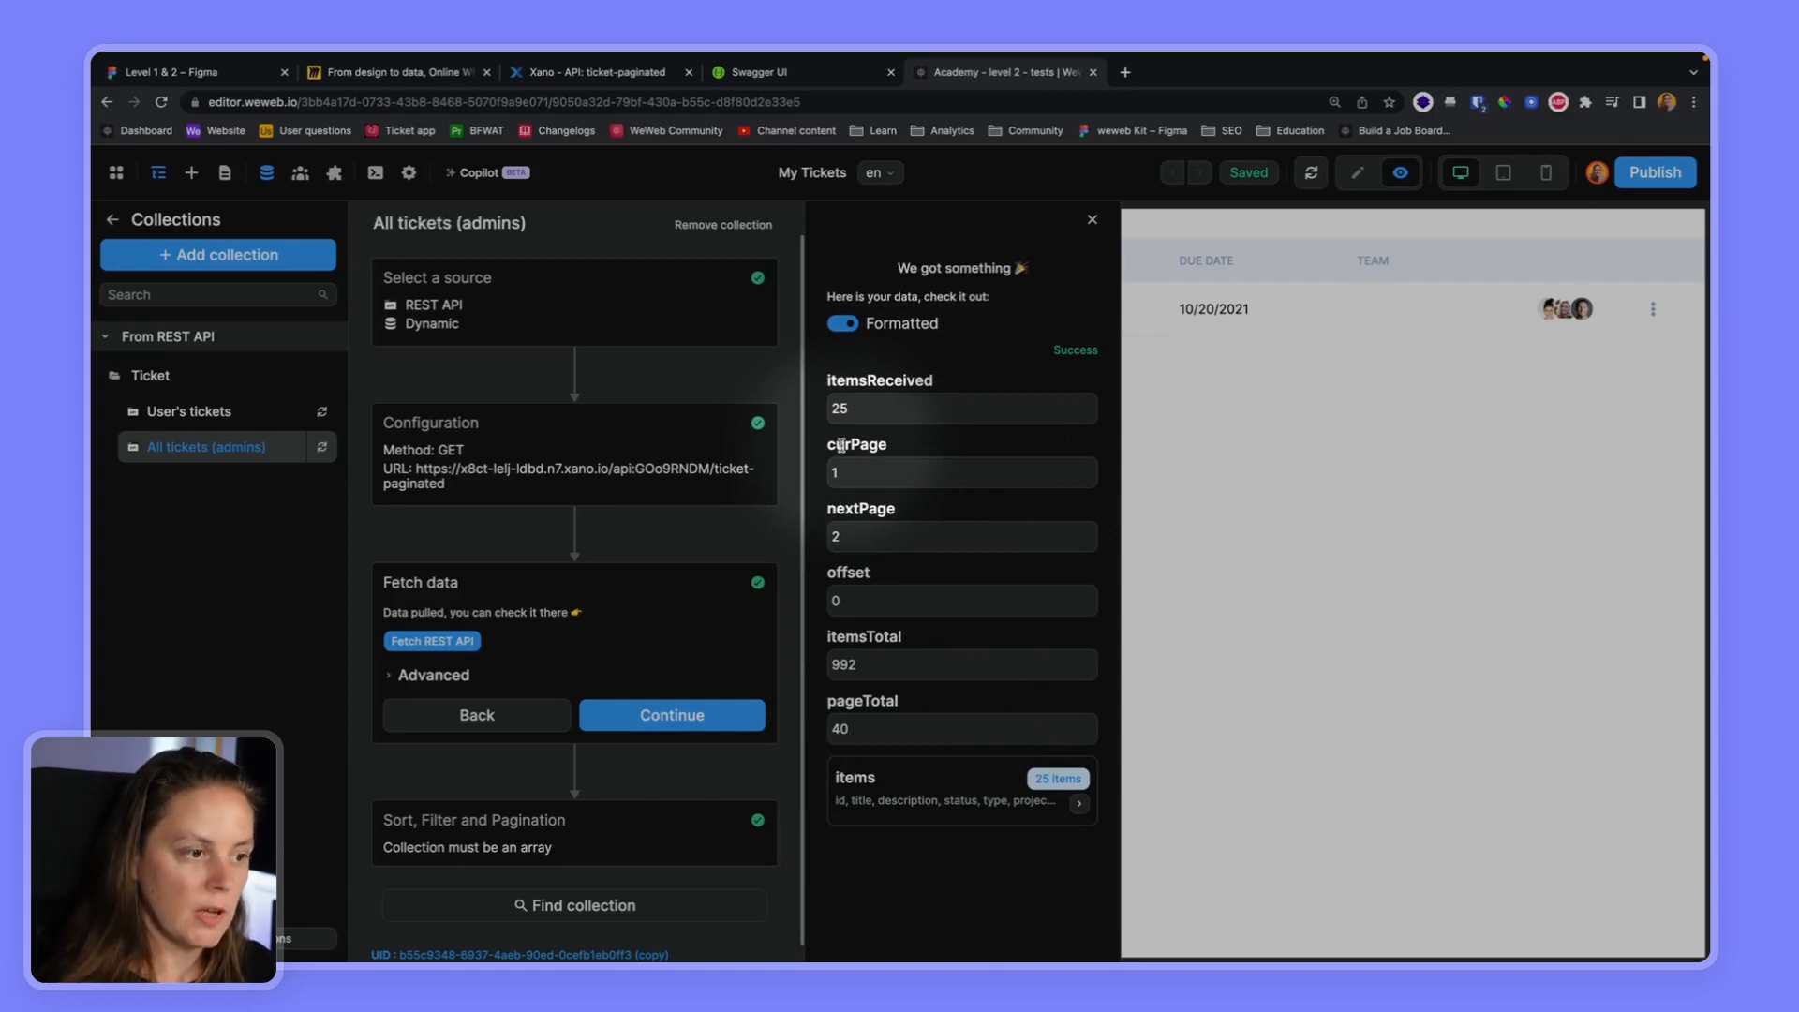
Try the result key "items" in the All tickets (admins) configuration and look through the fetched ticket list
{"action": "left_click", "coordinate": [646, 494]}
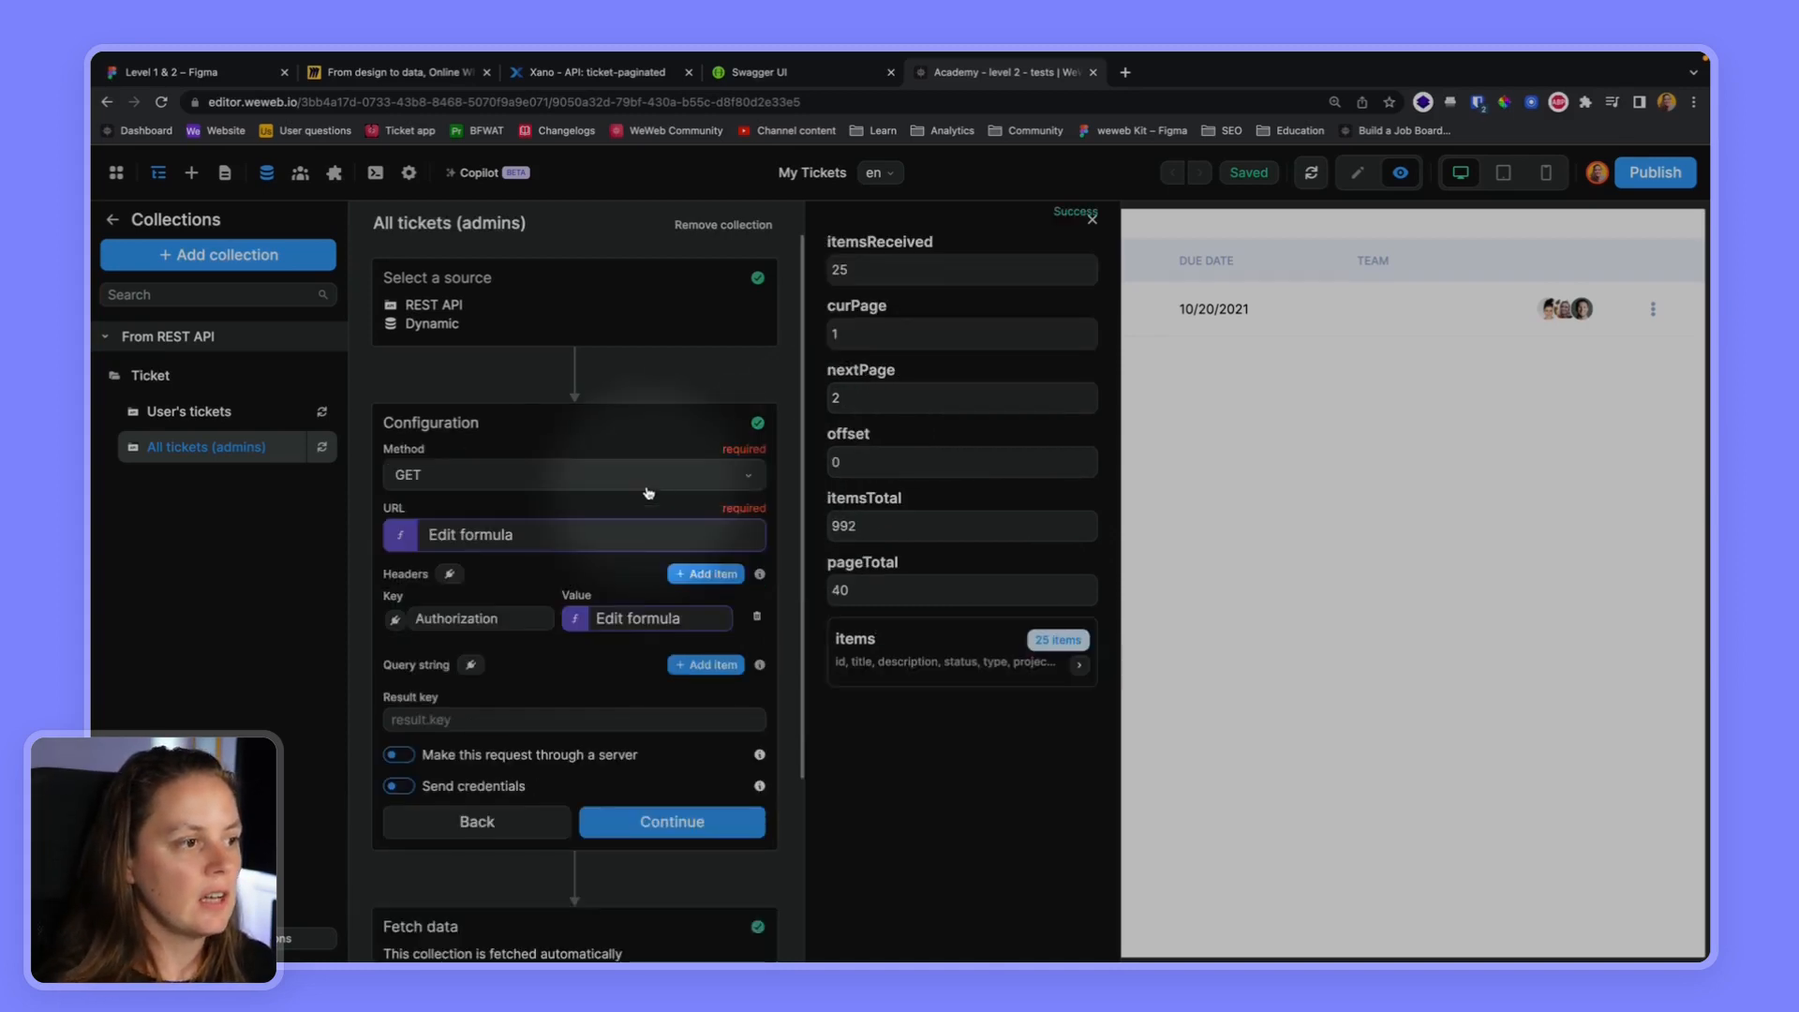
{"action": "left_click", "coordinate": [425, 729]}
{"action": "type", "text": "items"}
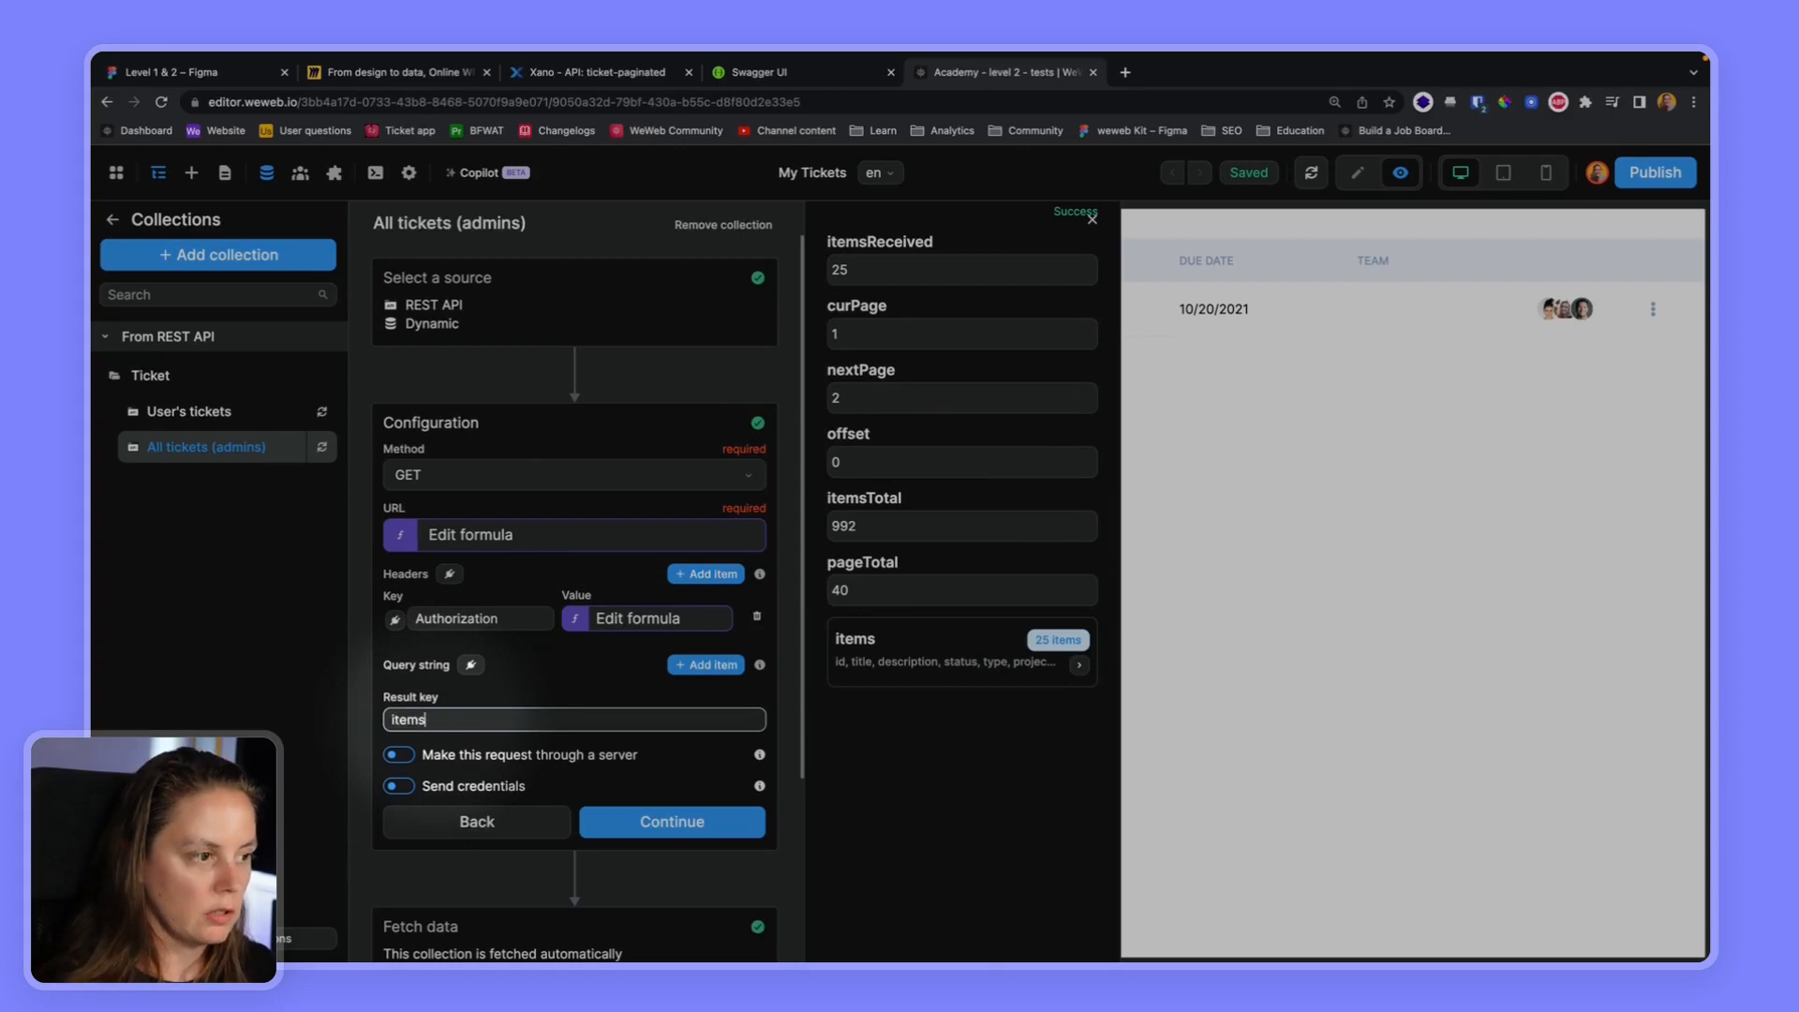
{"action": "left_click", "coordinate": [661, 822]}
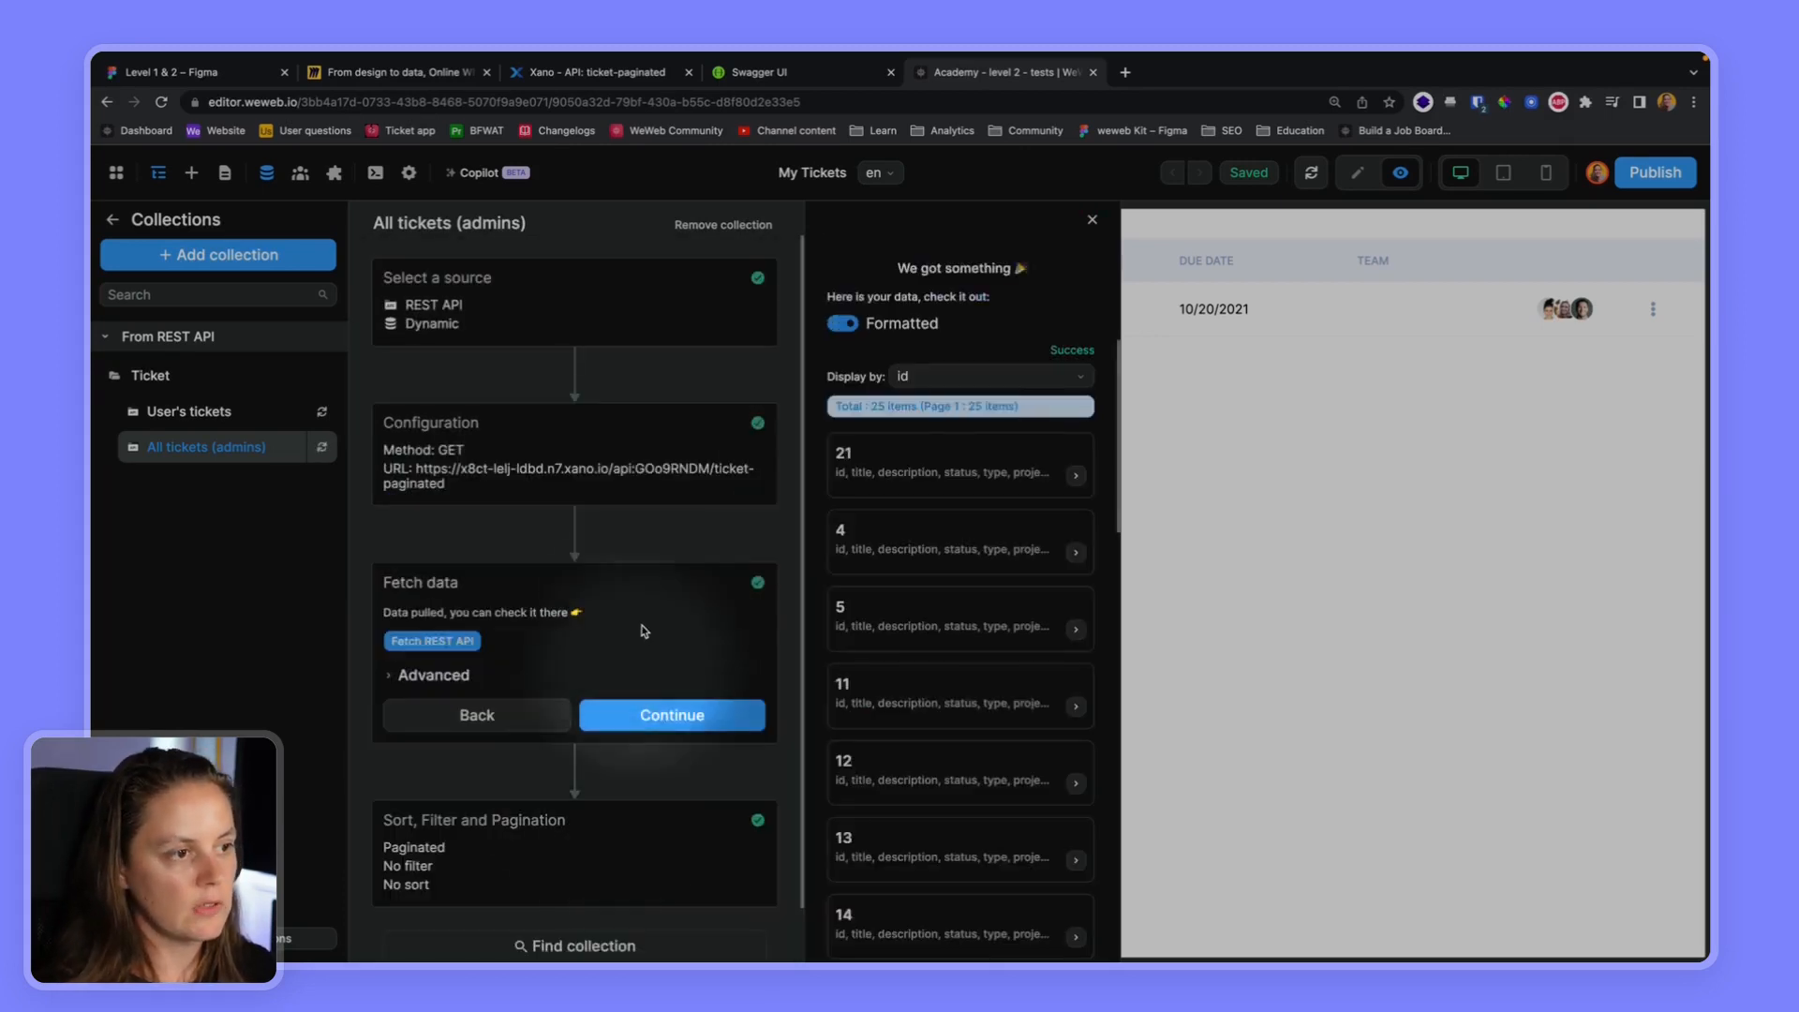
{"action": "scroll", "coordinate": [928, 562], "scroll_direction": "down", "scroll_amount": 5}
{"action": "scroll", "coordinate": [916, 674], "scroll_direction": "up", "scroll_amount": 10}
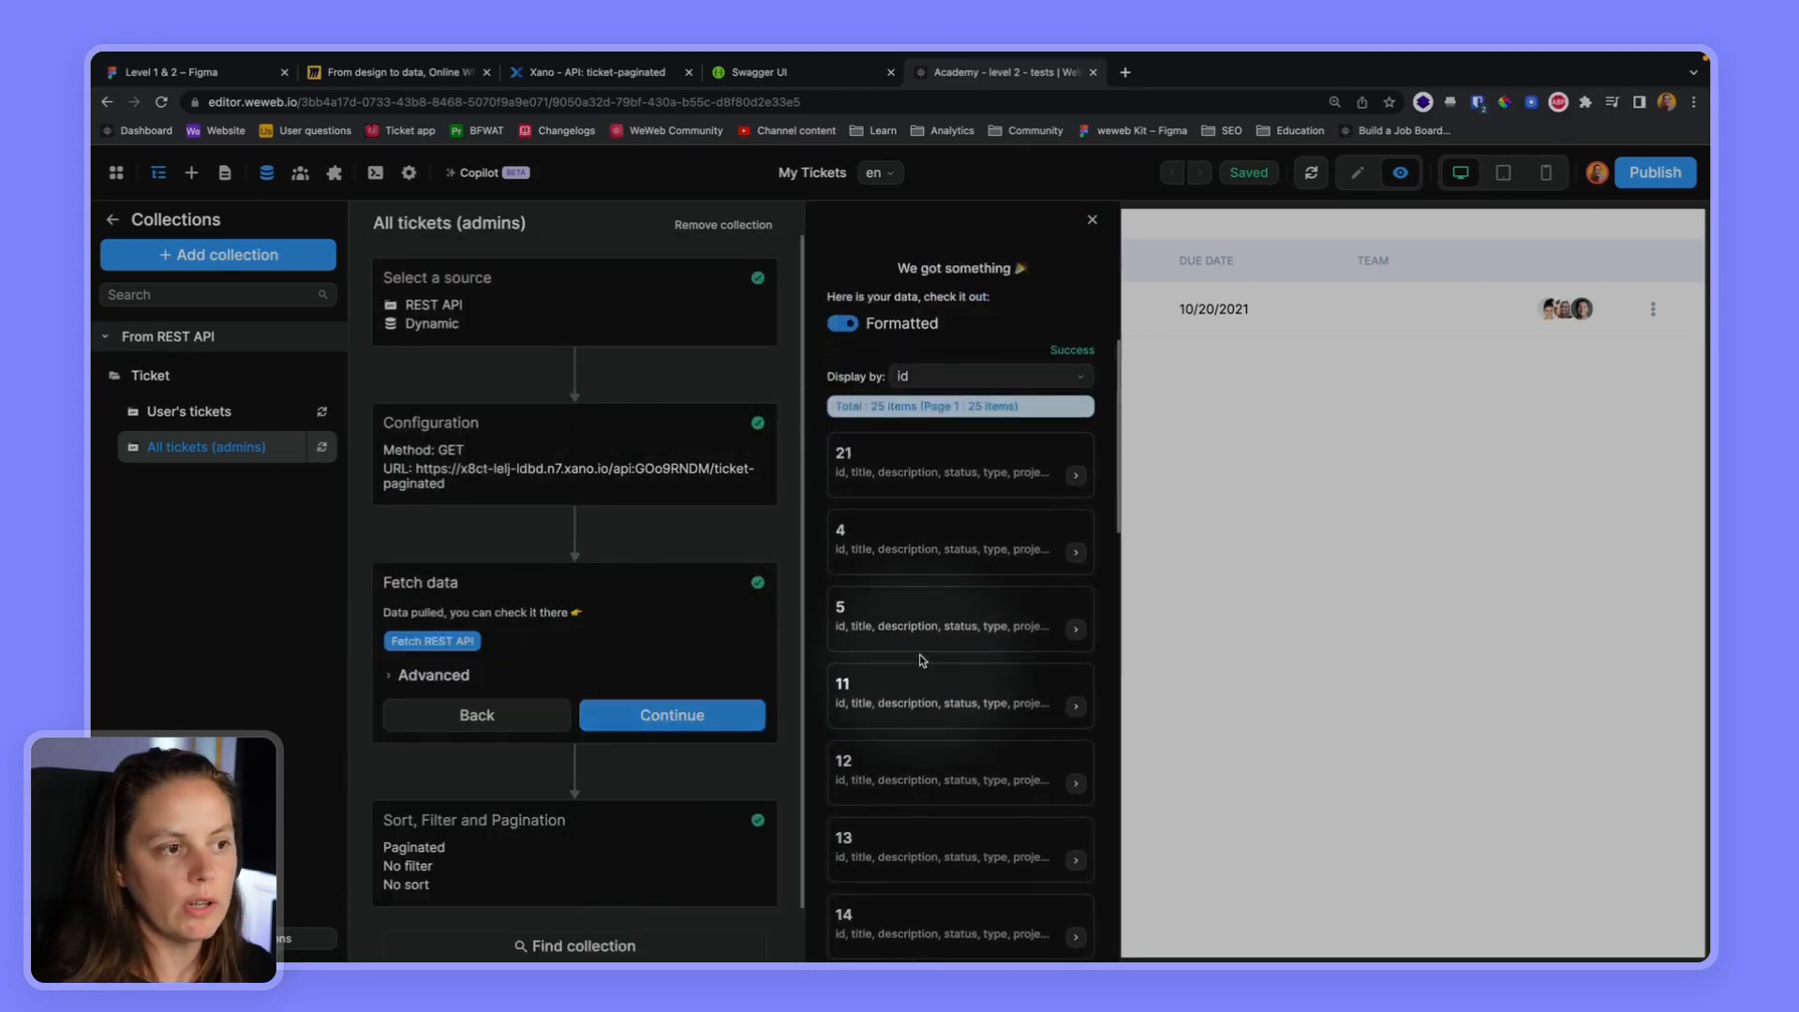
Clear the result key of the All tickets (admins) collection and fetch its full response again
{"action": "left_click", "coordinate": [594, 437]}
{"action": "left_click", "coordinate": [443, 719]}
{"action": "double_click", "coordinate": [443, 720]}
{"action": "key", "text": "BackSpace"}
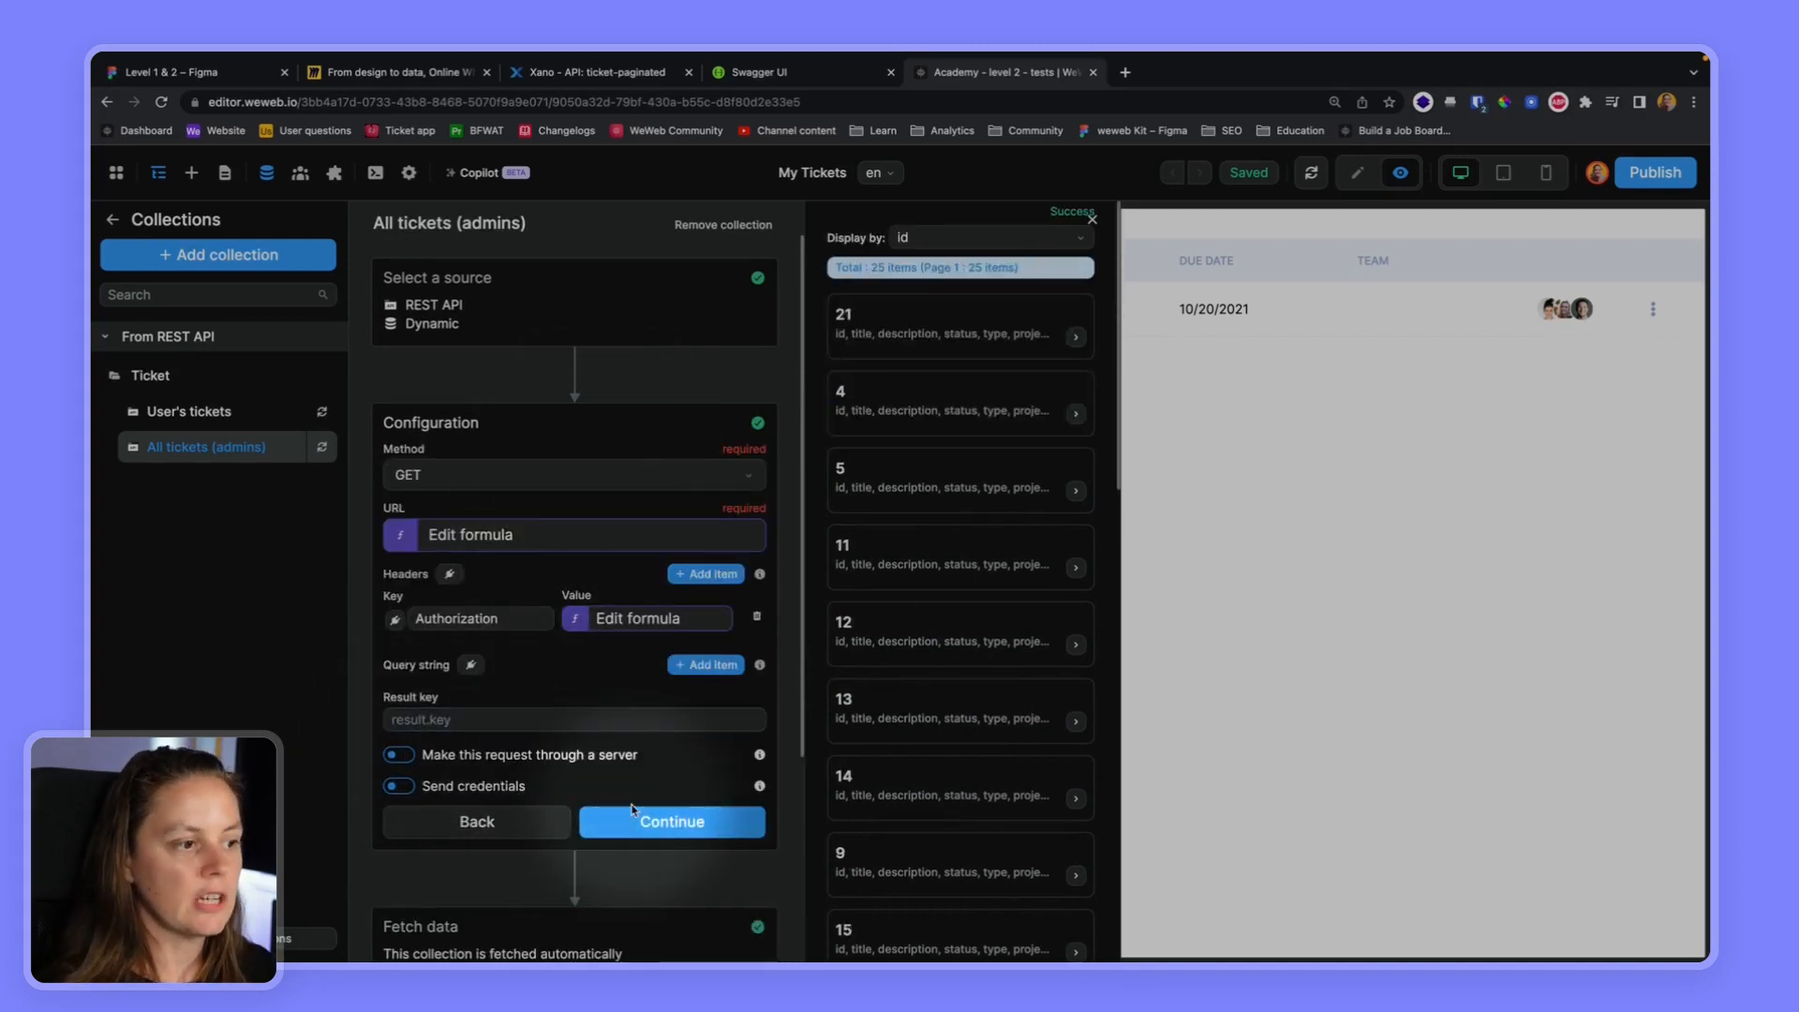
{"action": "left_click", "coordinate": [632, 821]}
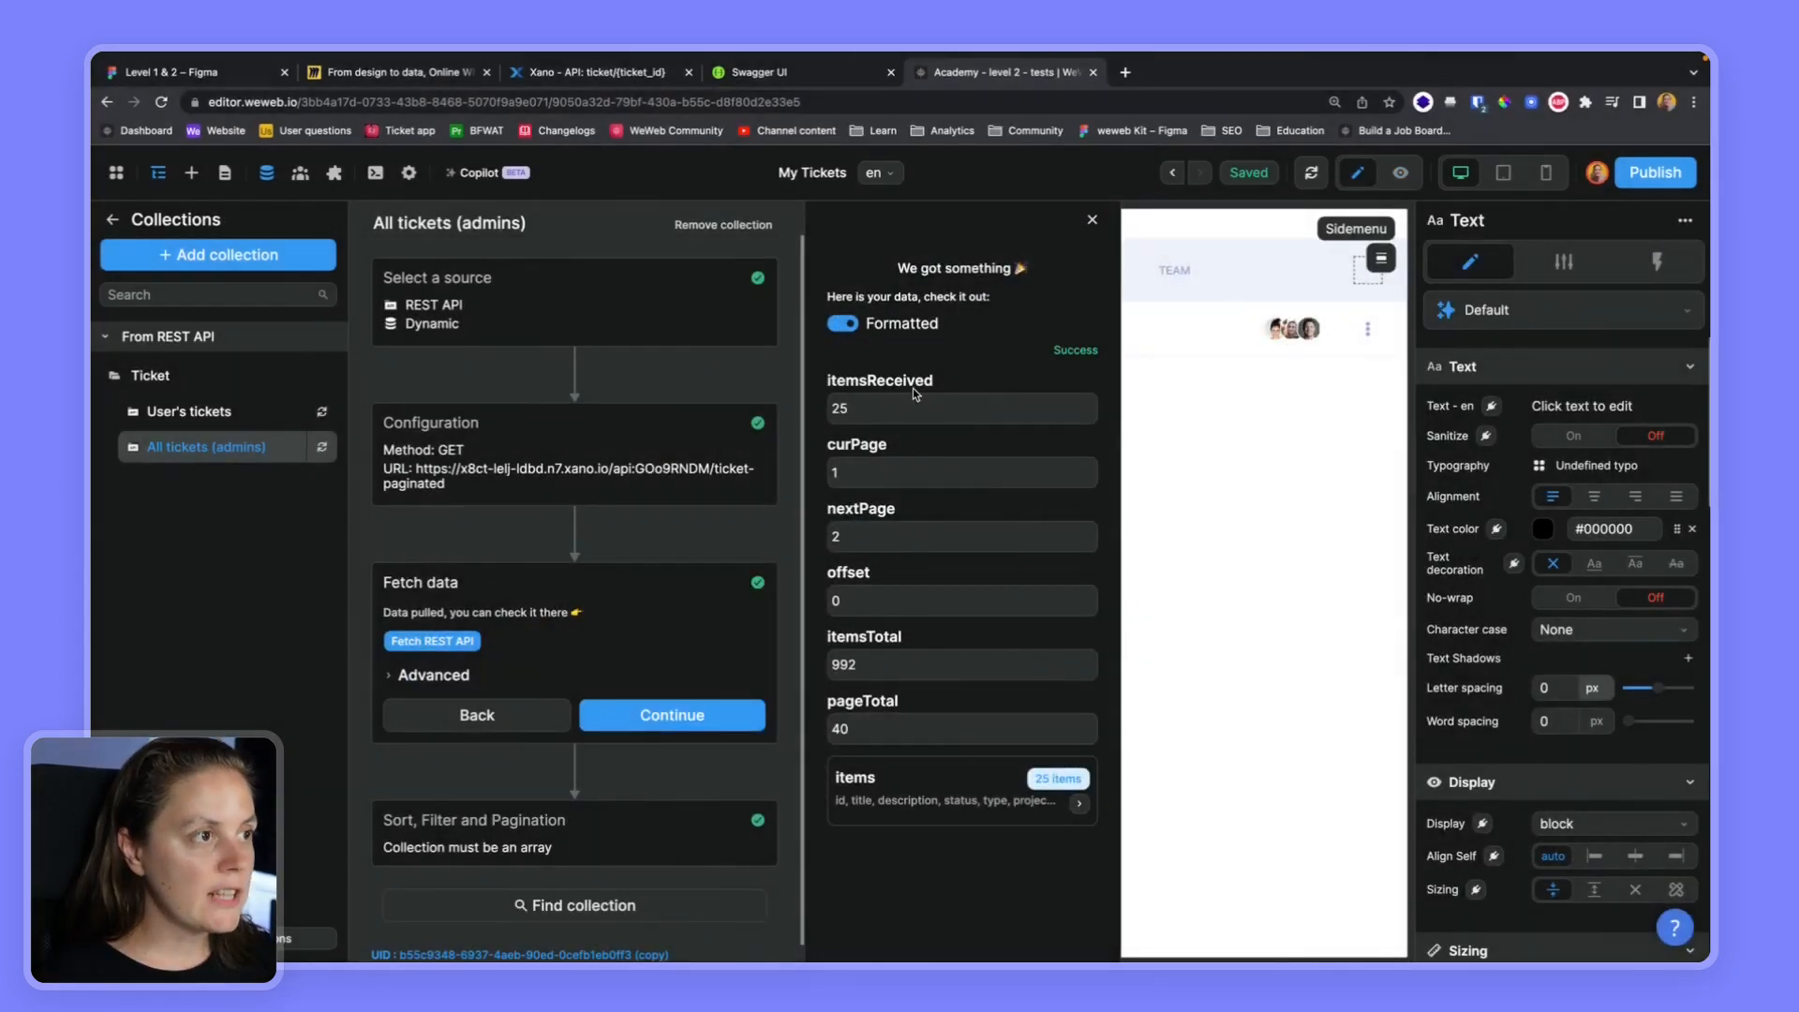
Switch to Xano, run the /ticket/{ticket_id} endpoint with ticket_id 9, and review the returned ticket record
{"action": "left_click", "coordinate": [600, 73]}
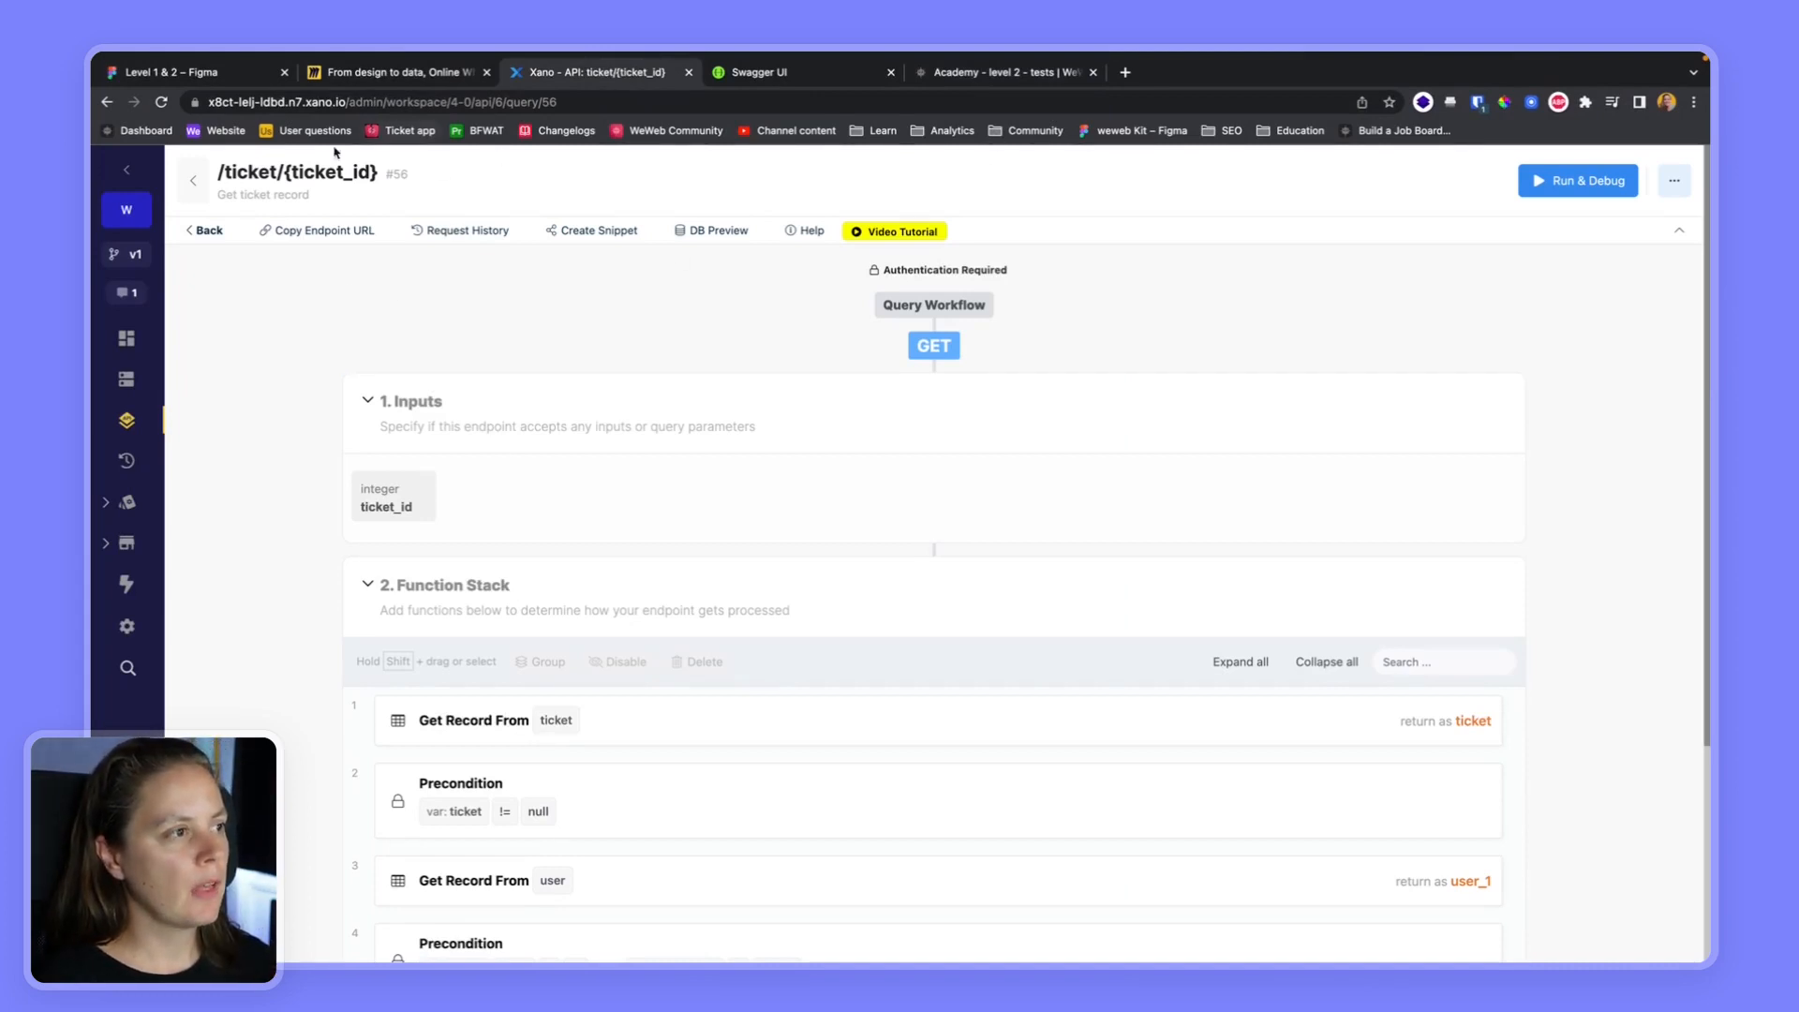
{"action": "left_click", "coordinate": [231, 176]}
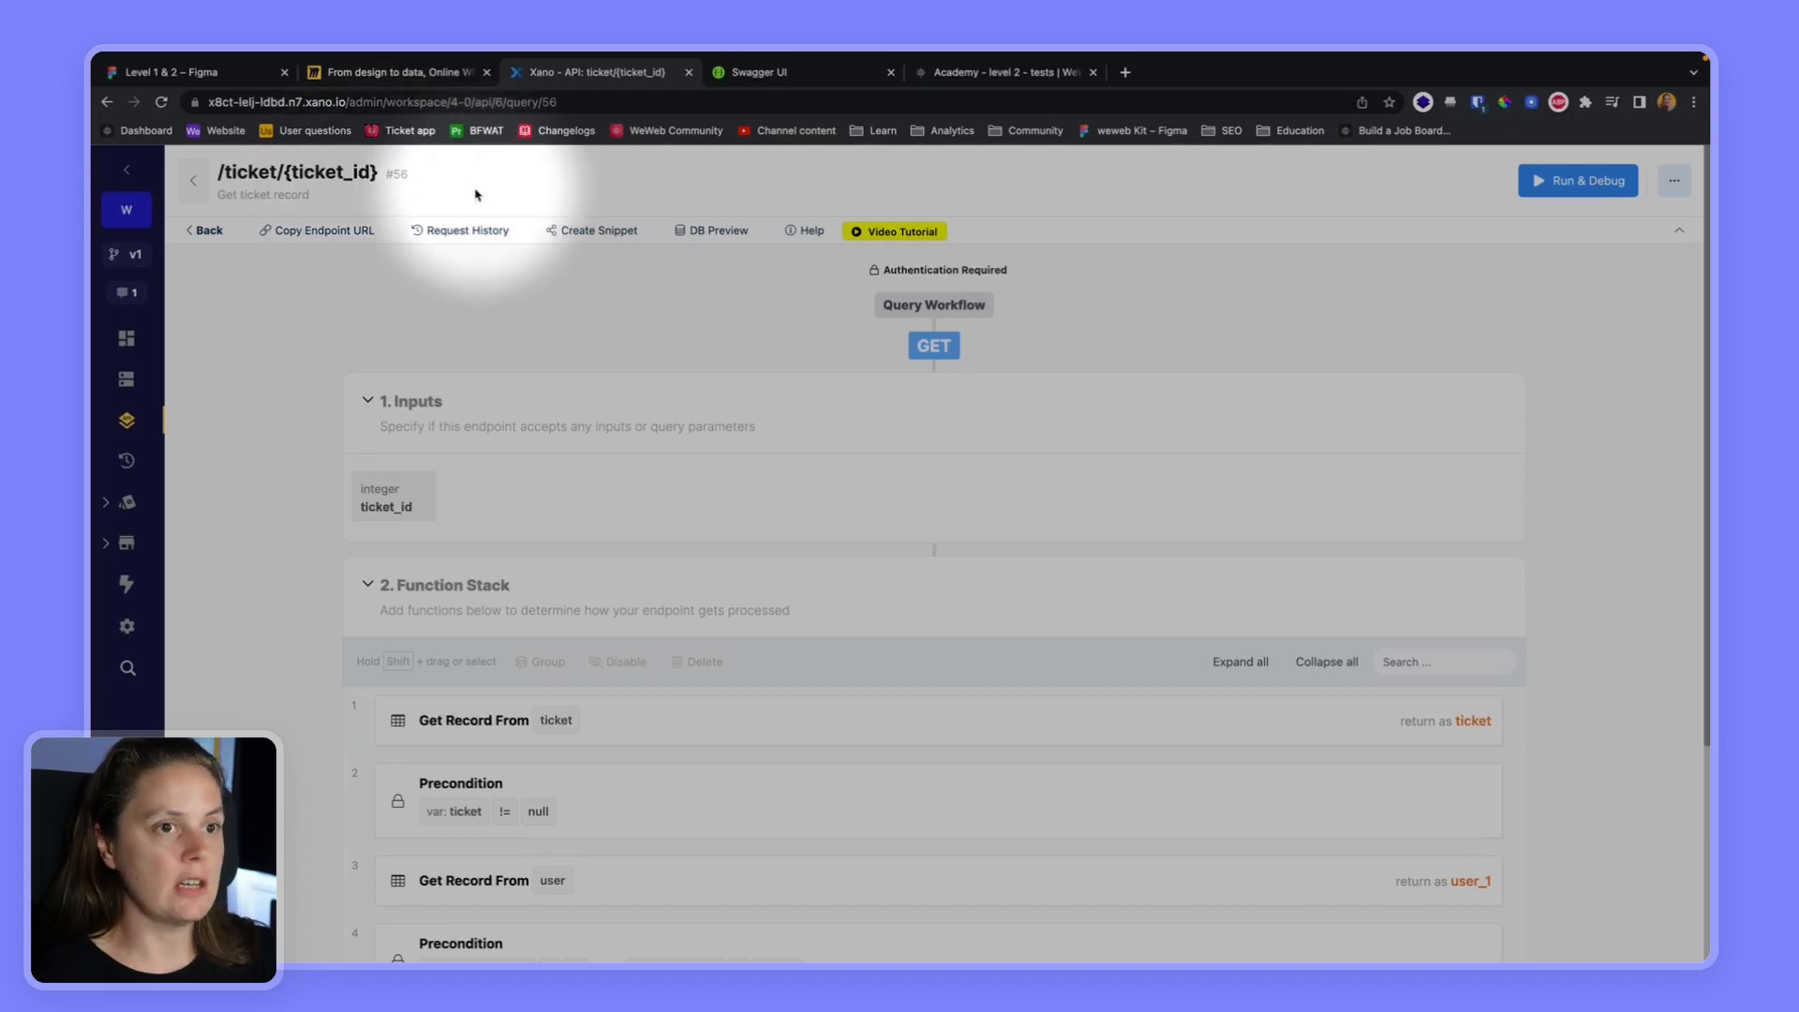
{"action": "left_click", "coordinate": [1581, 184]}
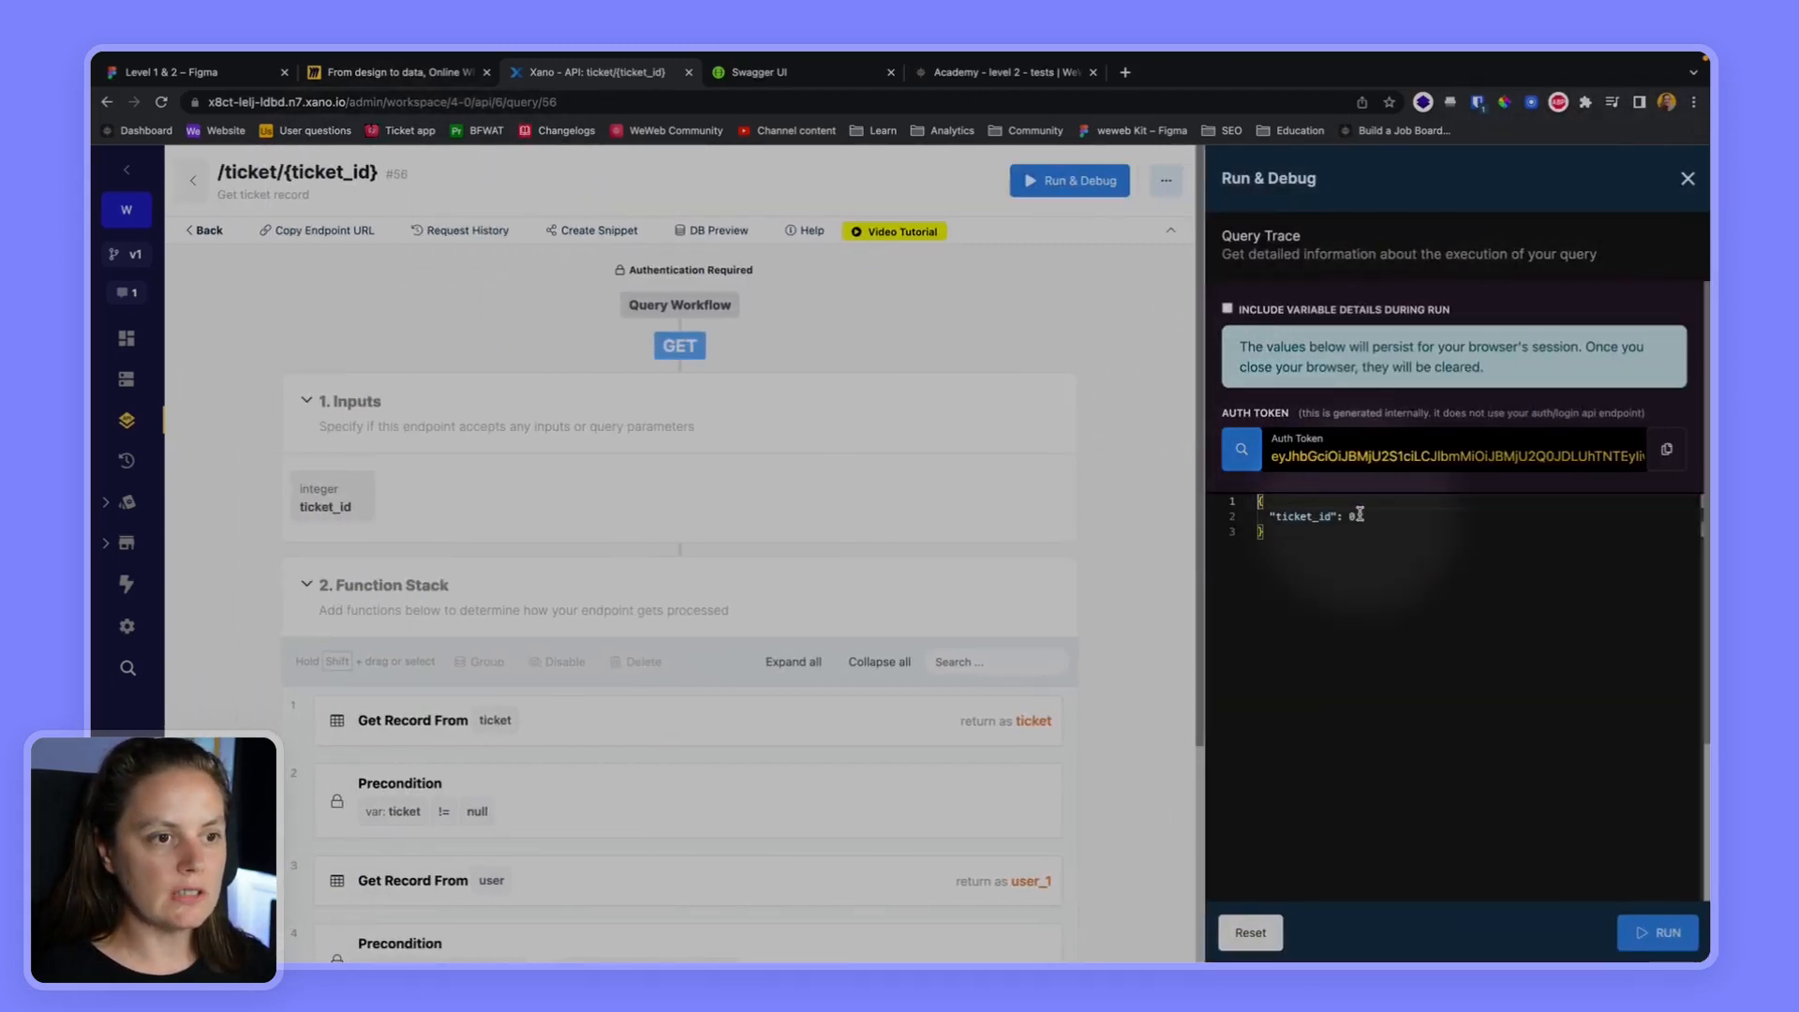
{"action": "key", "text": "BackSpace"}
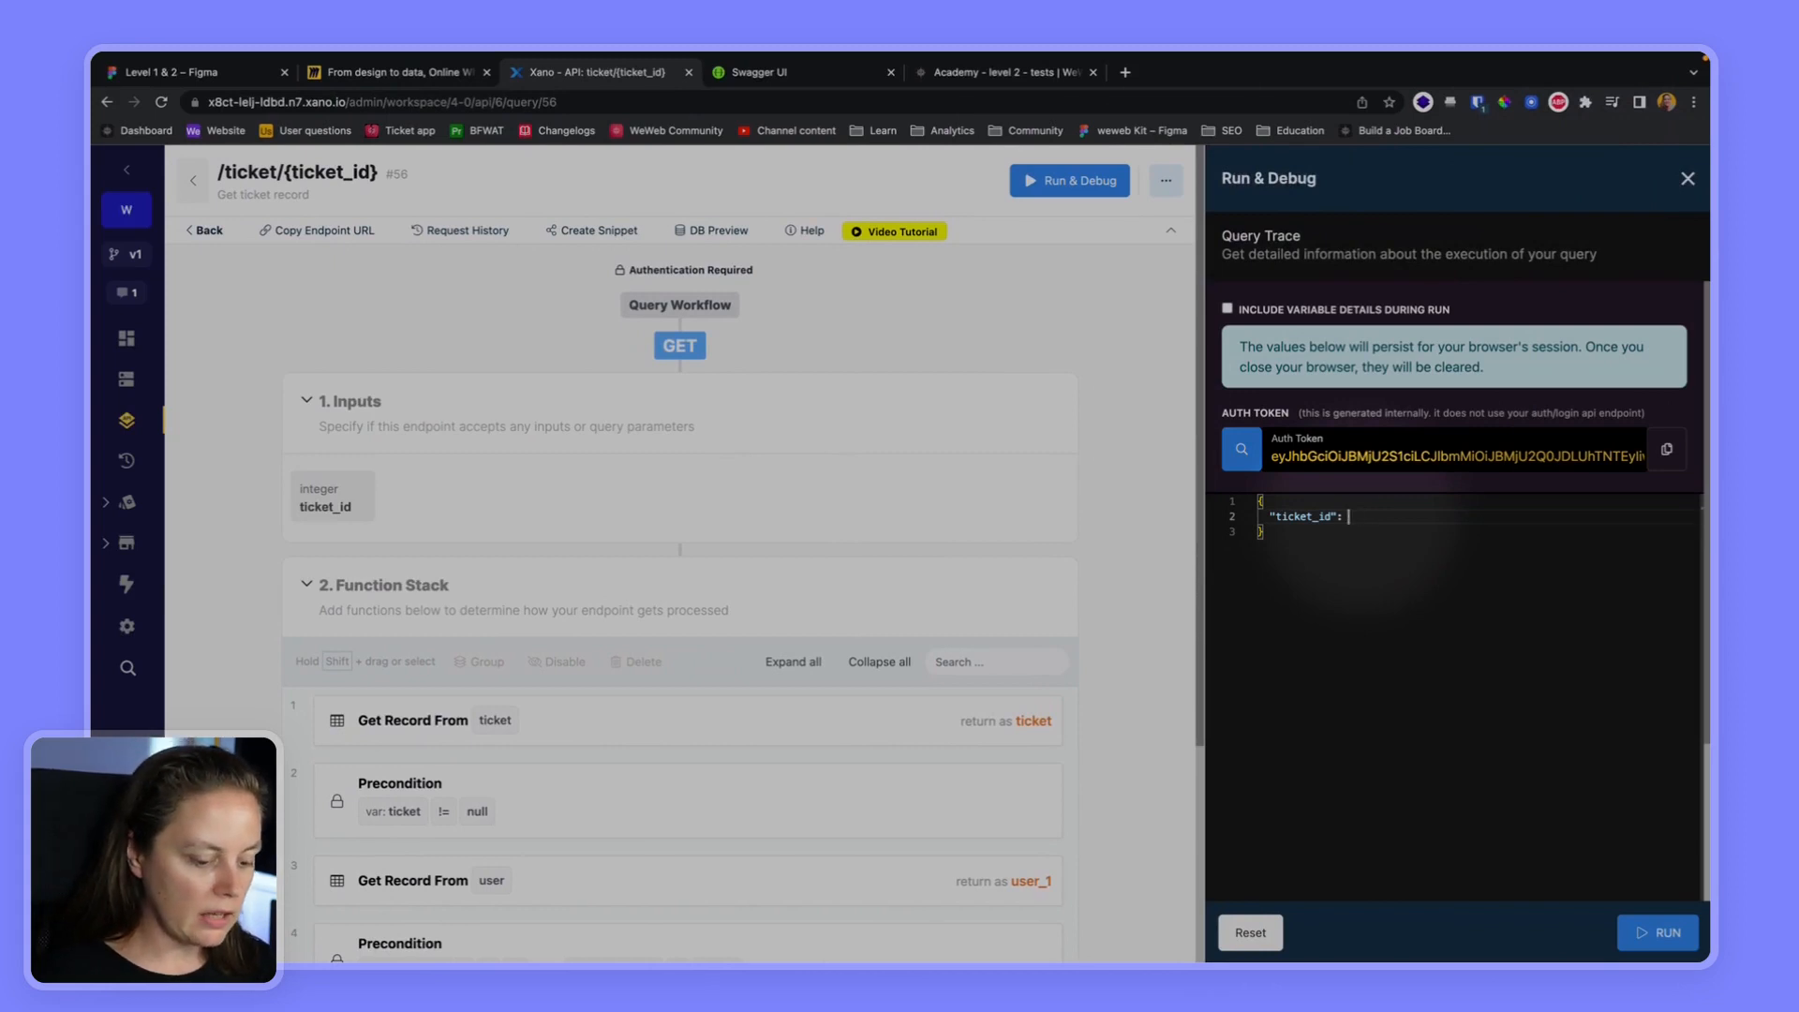
{"action": "left_click", "coordinate": [1657, 932]}
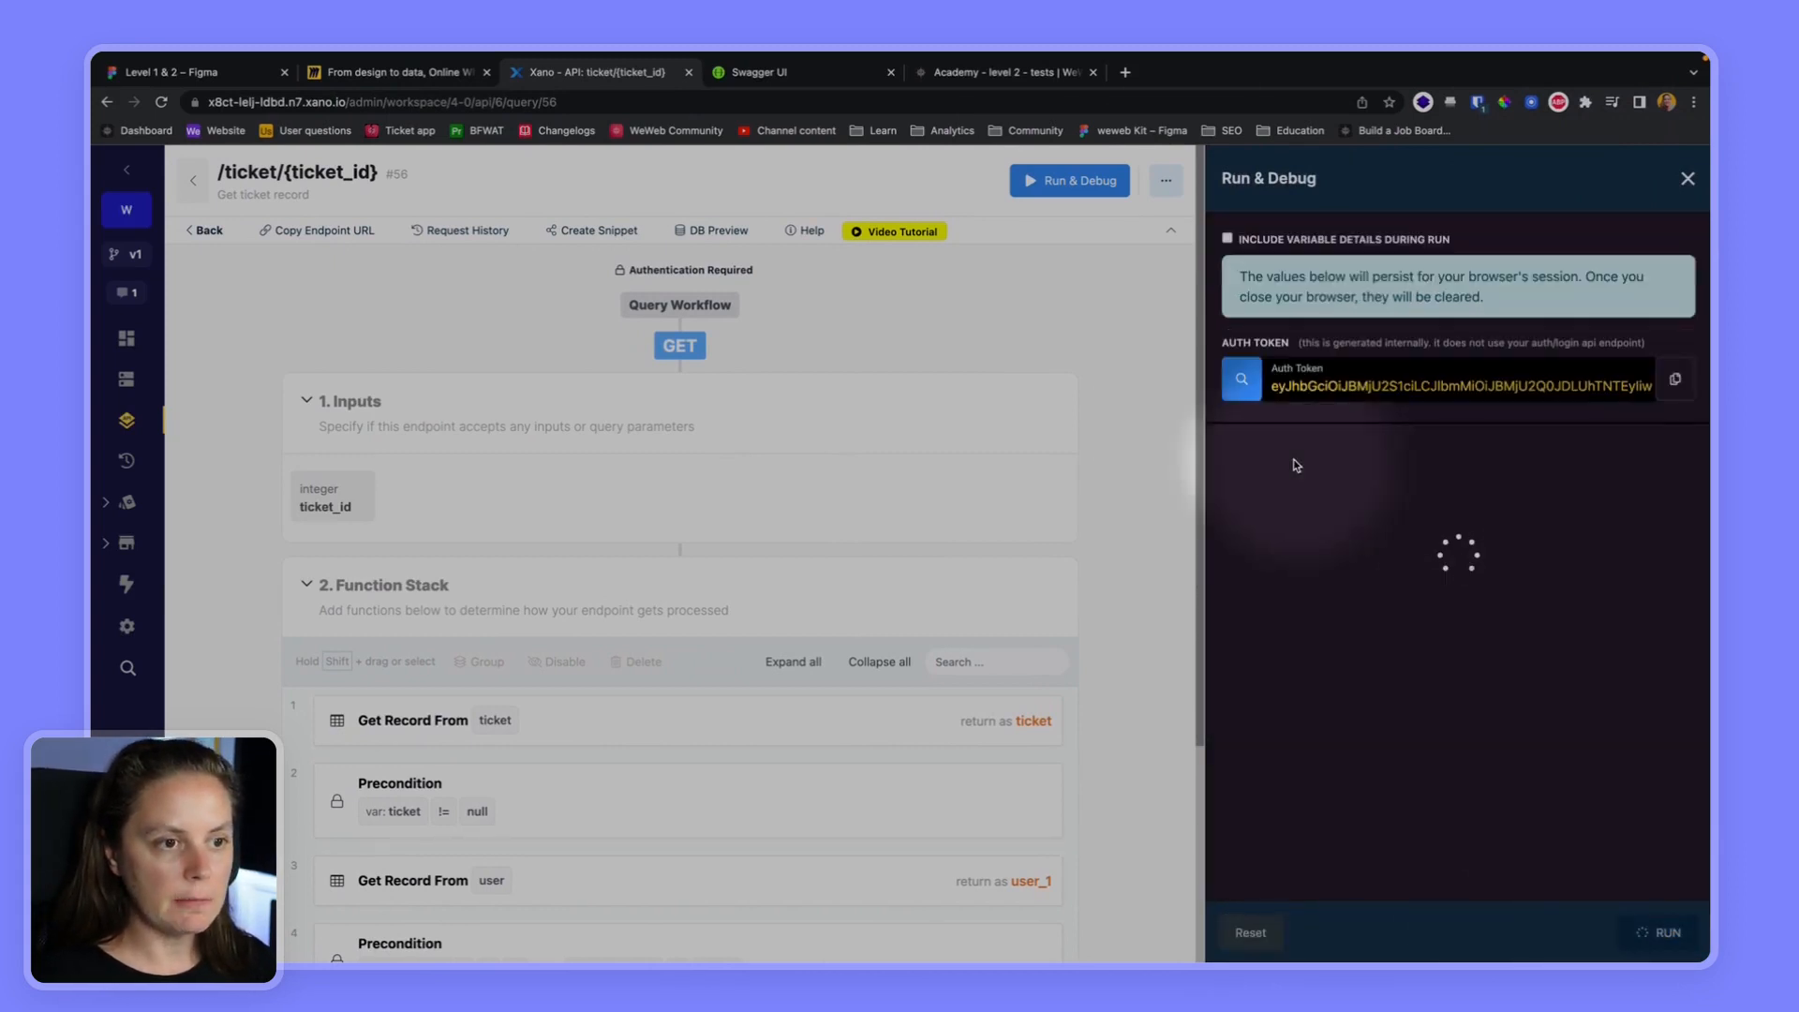
{"action": "scroll", "coordinate": [1343, 656], "scroll_direction": "down", "scroll_amount": 3}
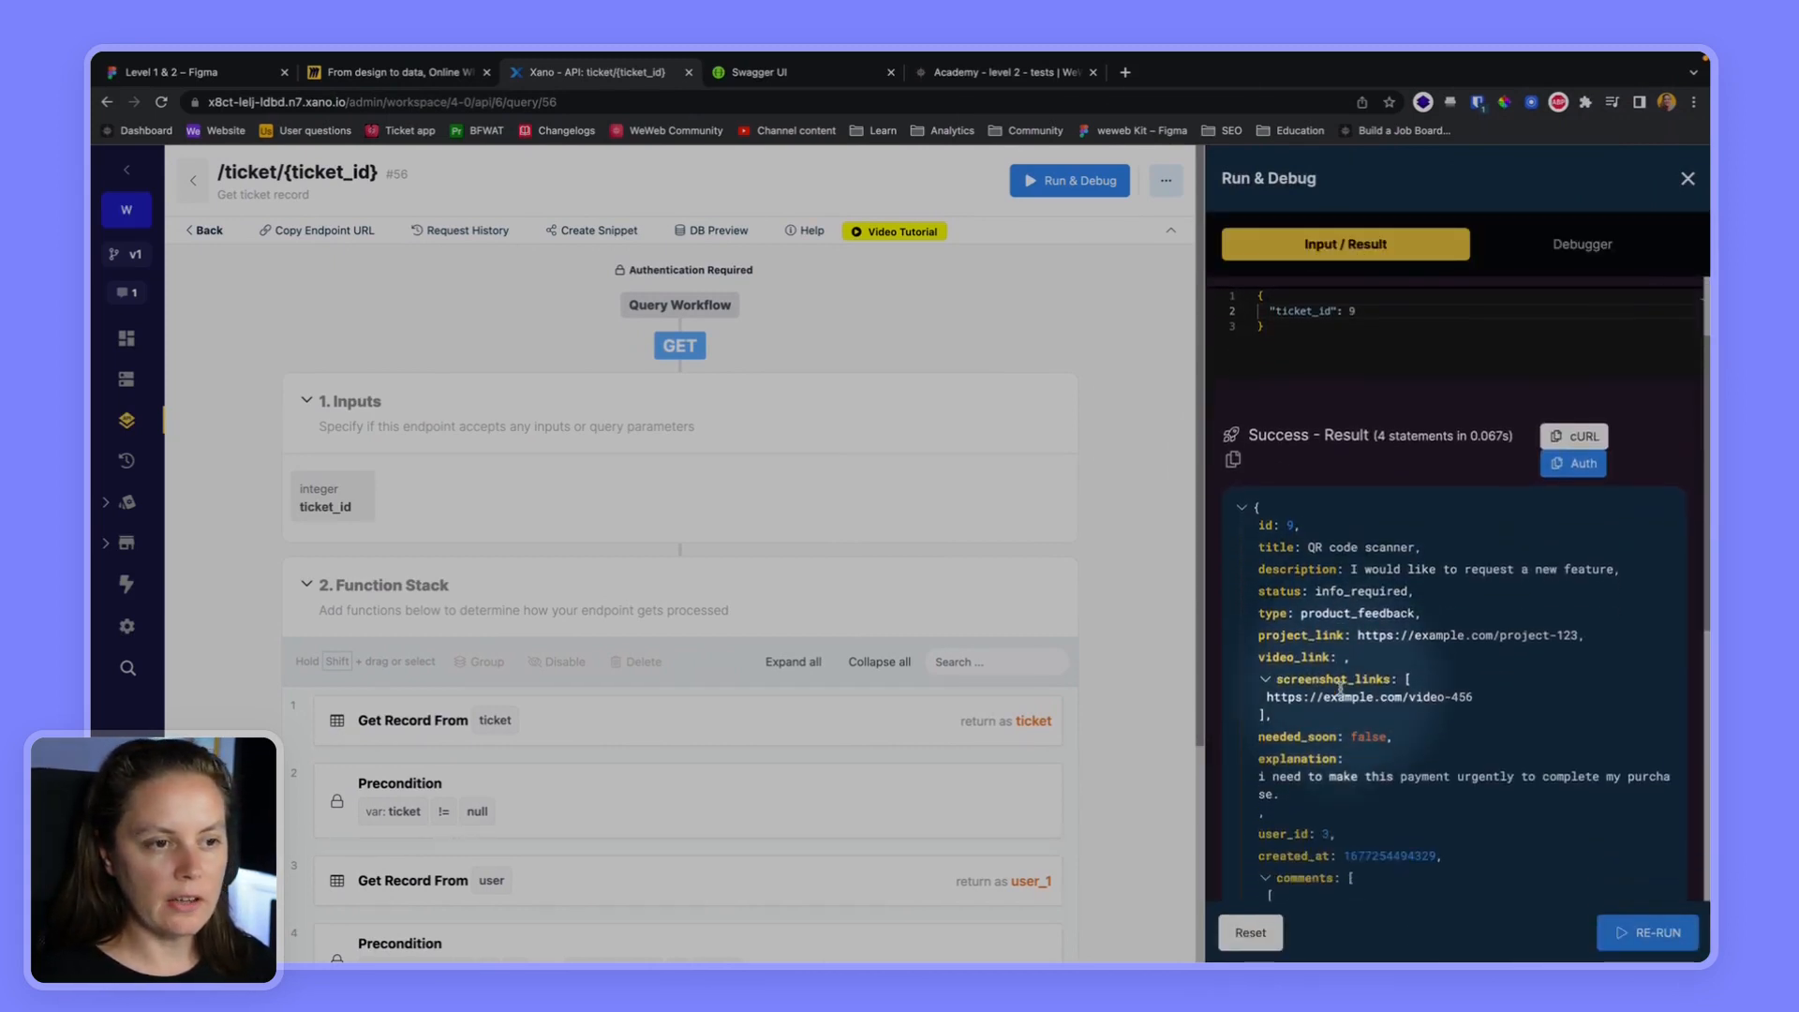
{"action": "scroll", "coordinate": [1341, 685], "scroll_direction": "up", "scroll_amount": 3}
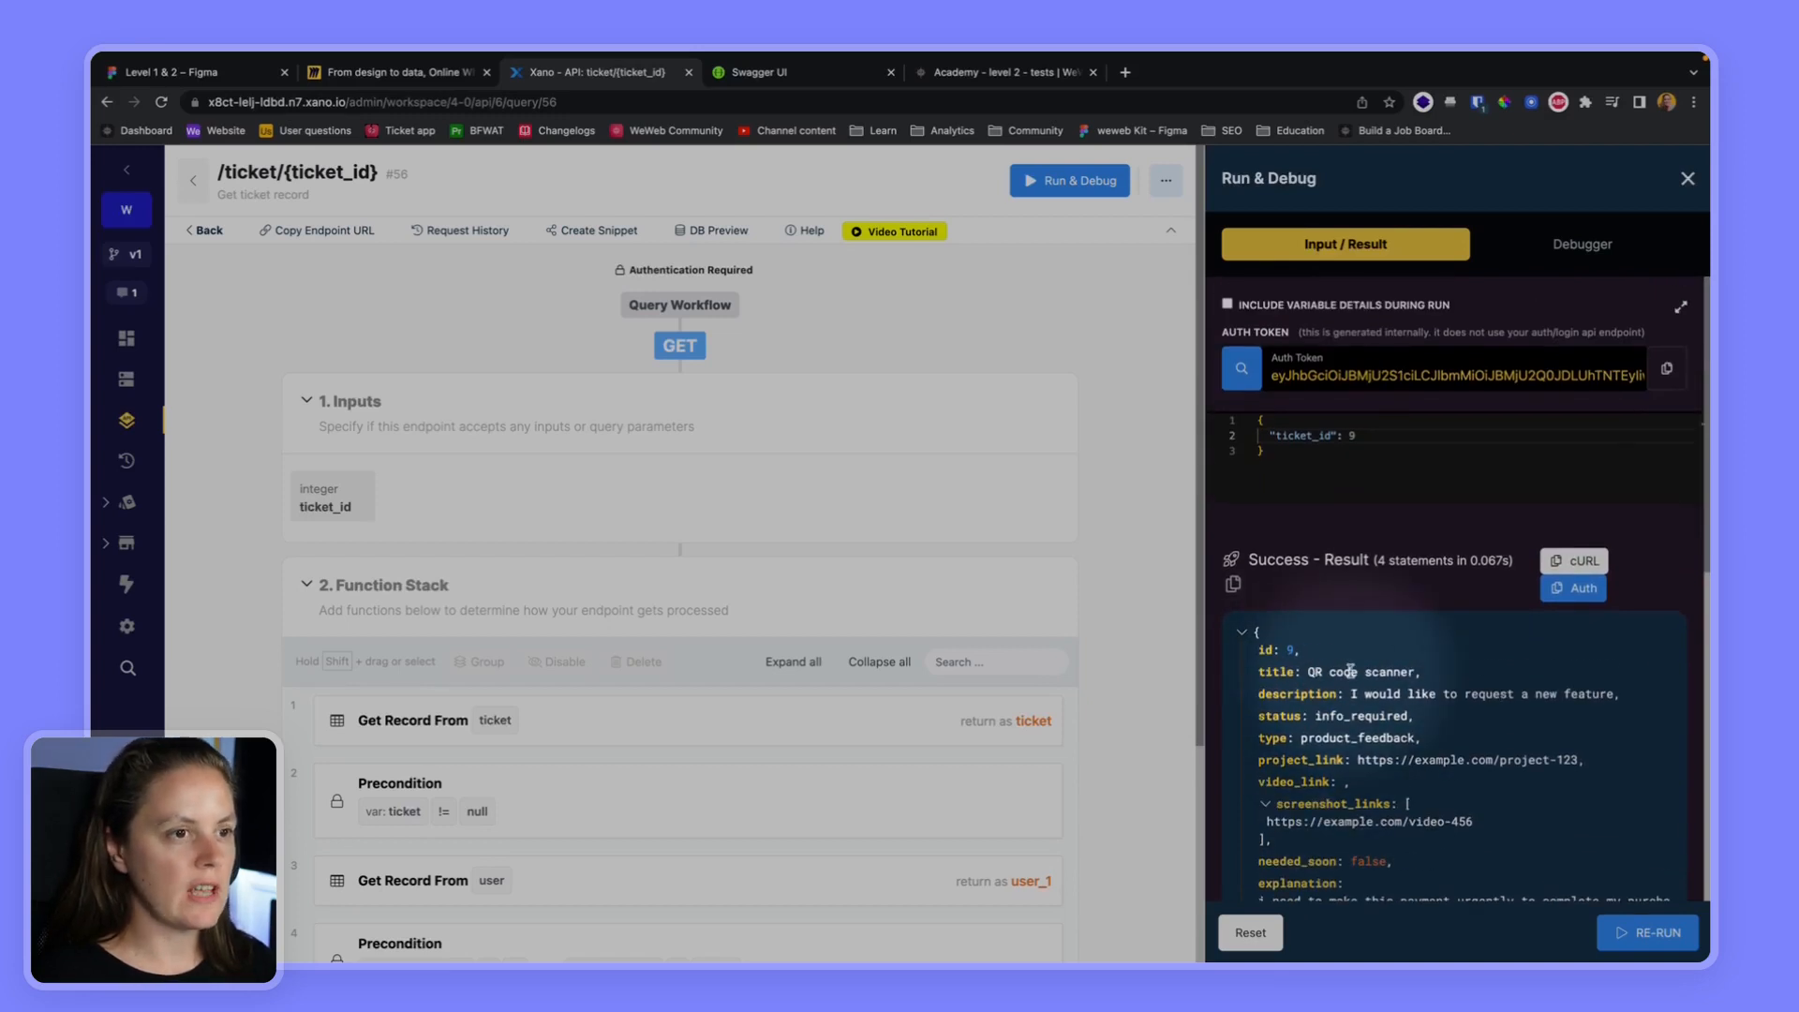
Switch to WeWeb and create a dynamic REST API collection named Ticket in the Ticket folder
{"action": "left_click", "coordinate": [987, 83]}
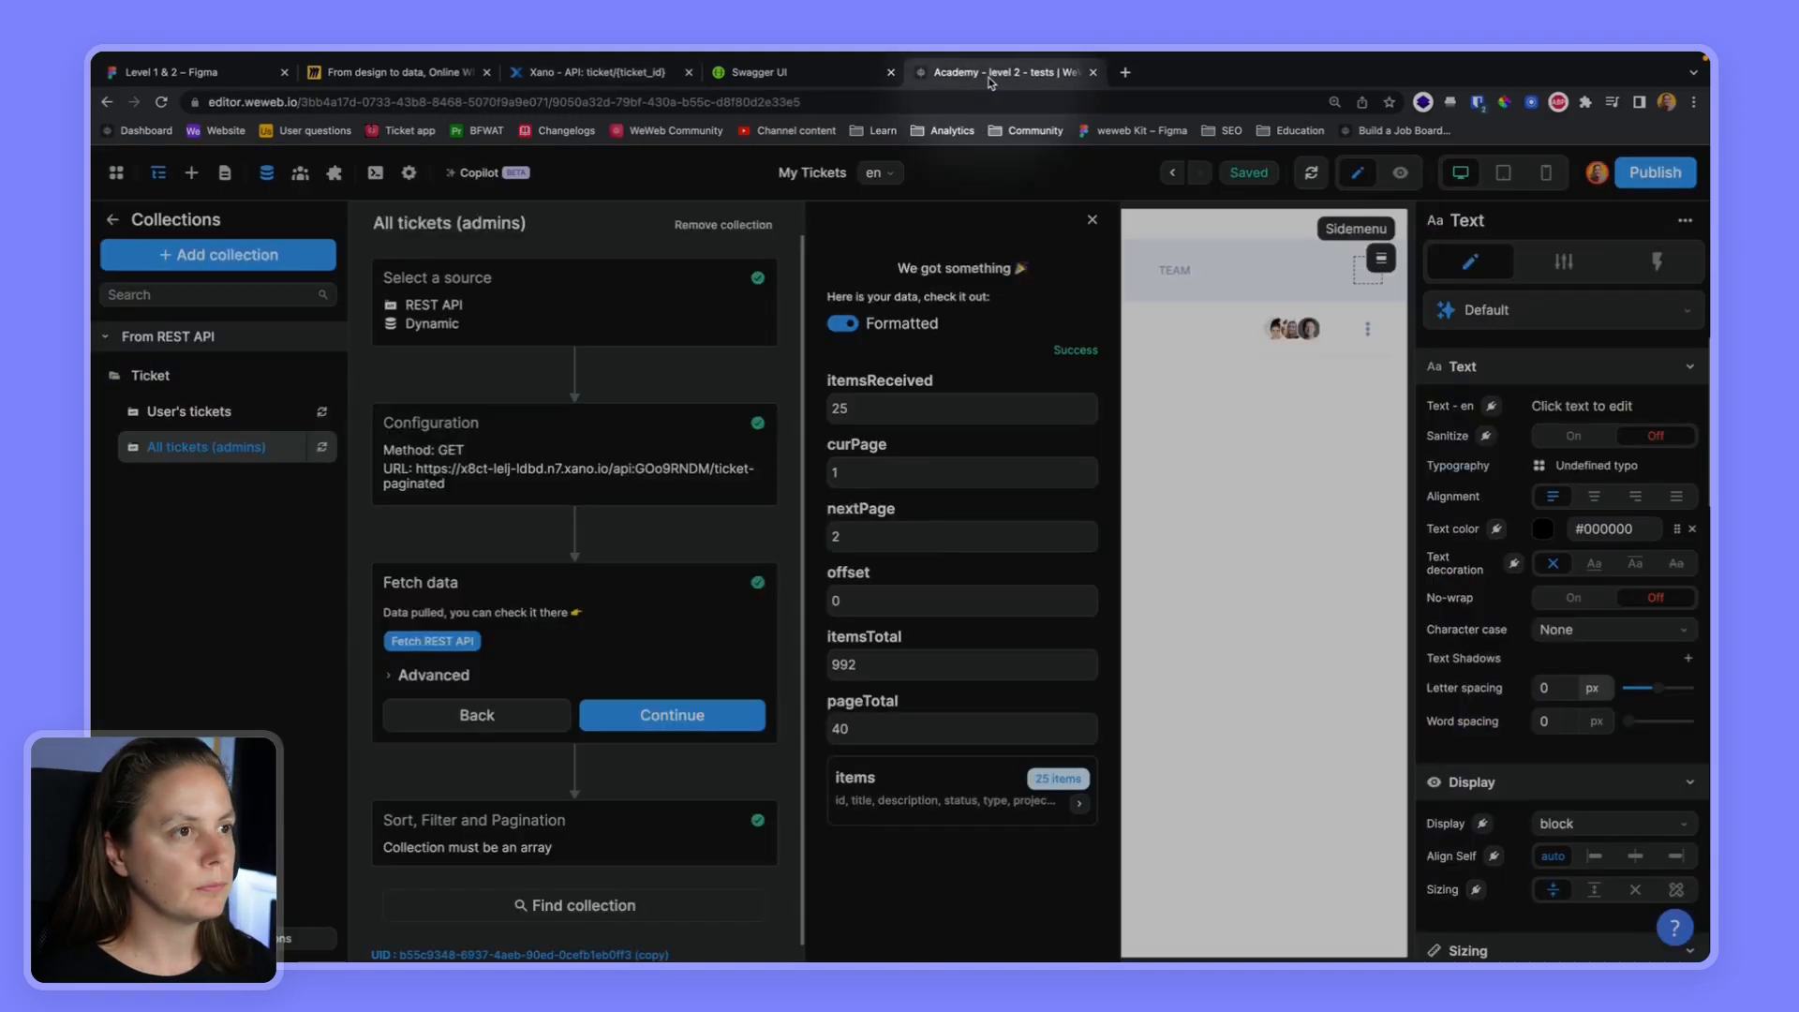
{"action": "left_click", "coordinate": [218, 254]}
{"action": "left_click", "coordinate": [454, 326]}
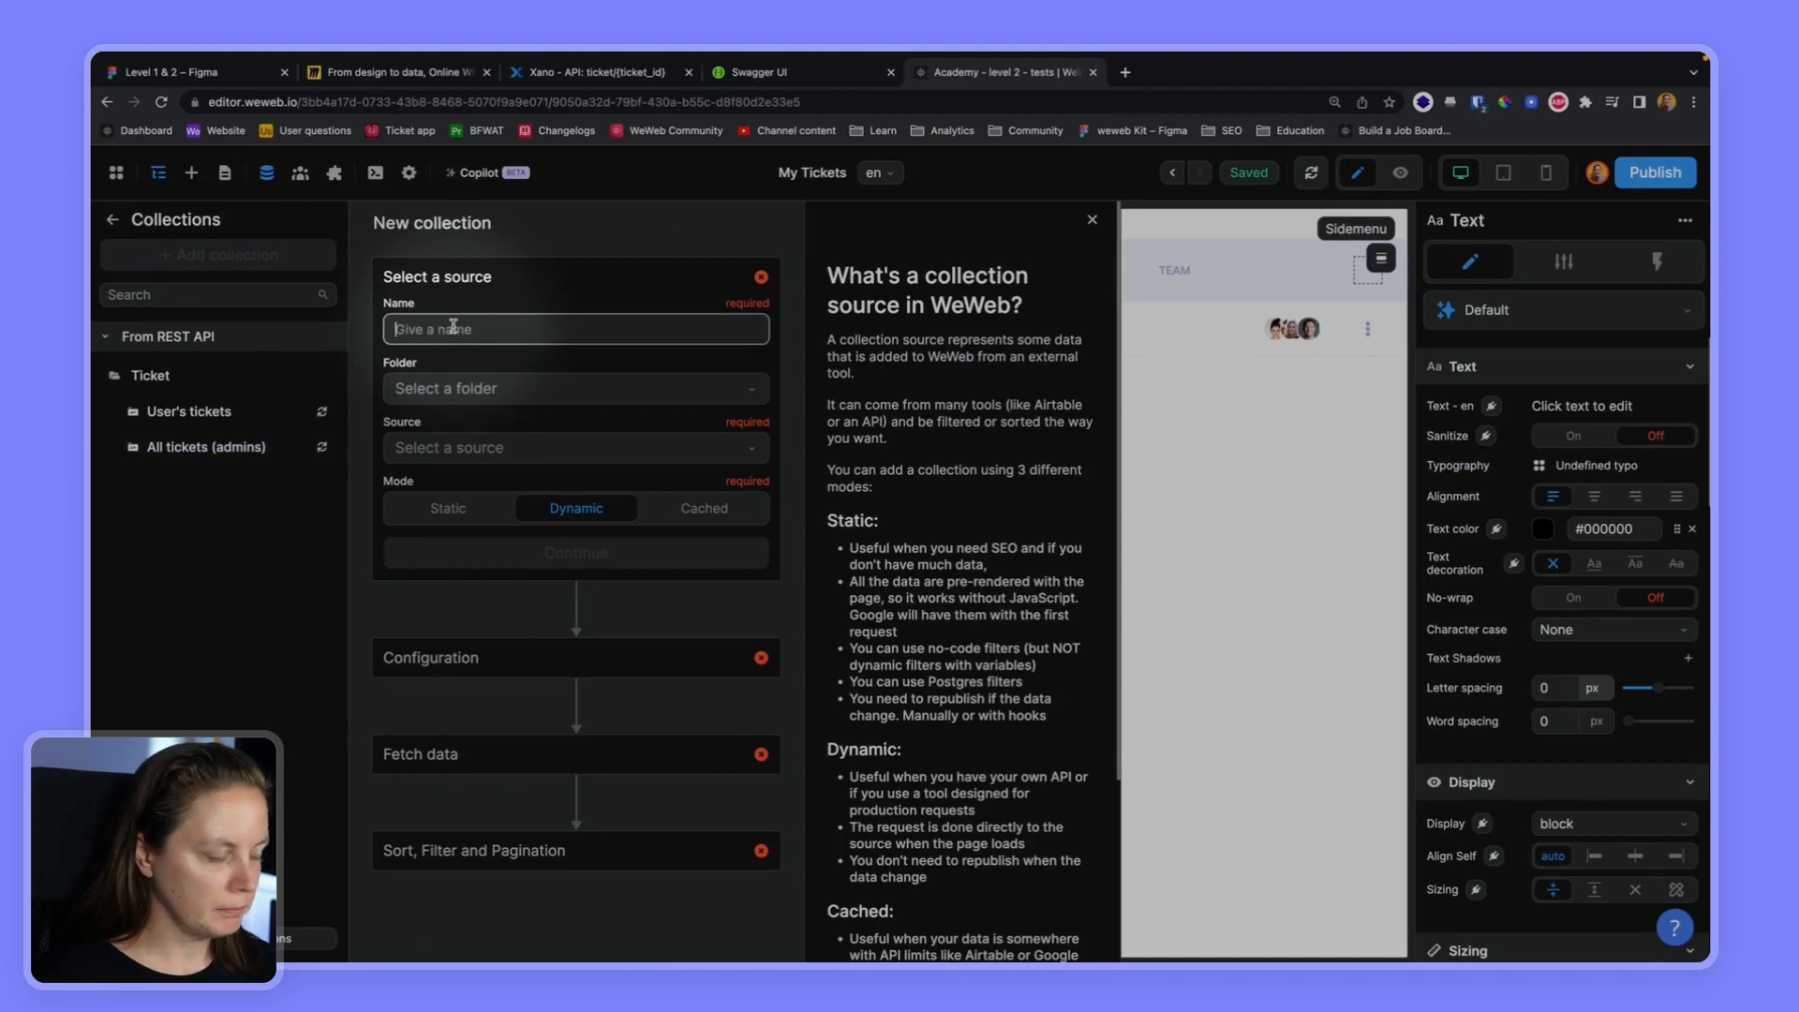
{"action": "type", "text": "Ticket"}
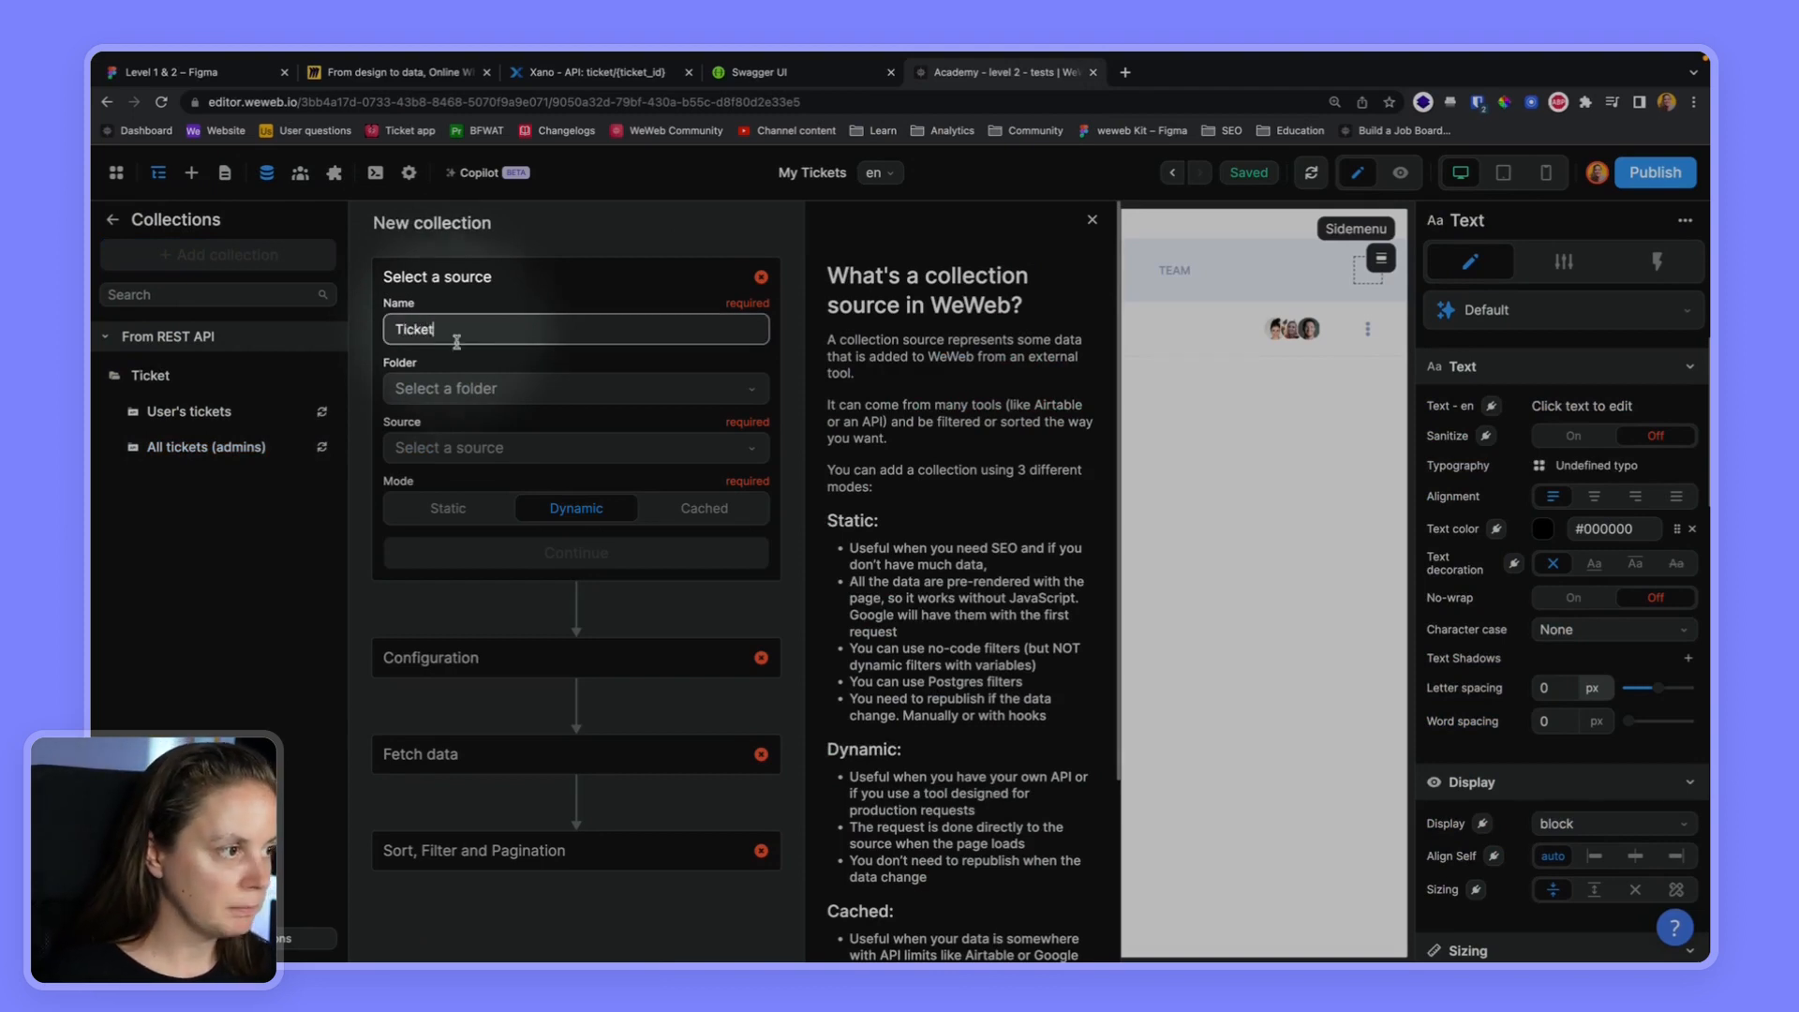
{"action": "left_click", "coordinate": [469, 388]}
{"action": "left_click", "coordinate": [459, 462]}
{"action": "left_click", "coordinate": [513, 452]}
{"action": "left_click", "coordinate": [469, 484]}
{"action": "left_click", "coordinate": [587, 557]}
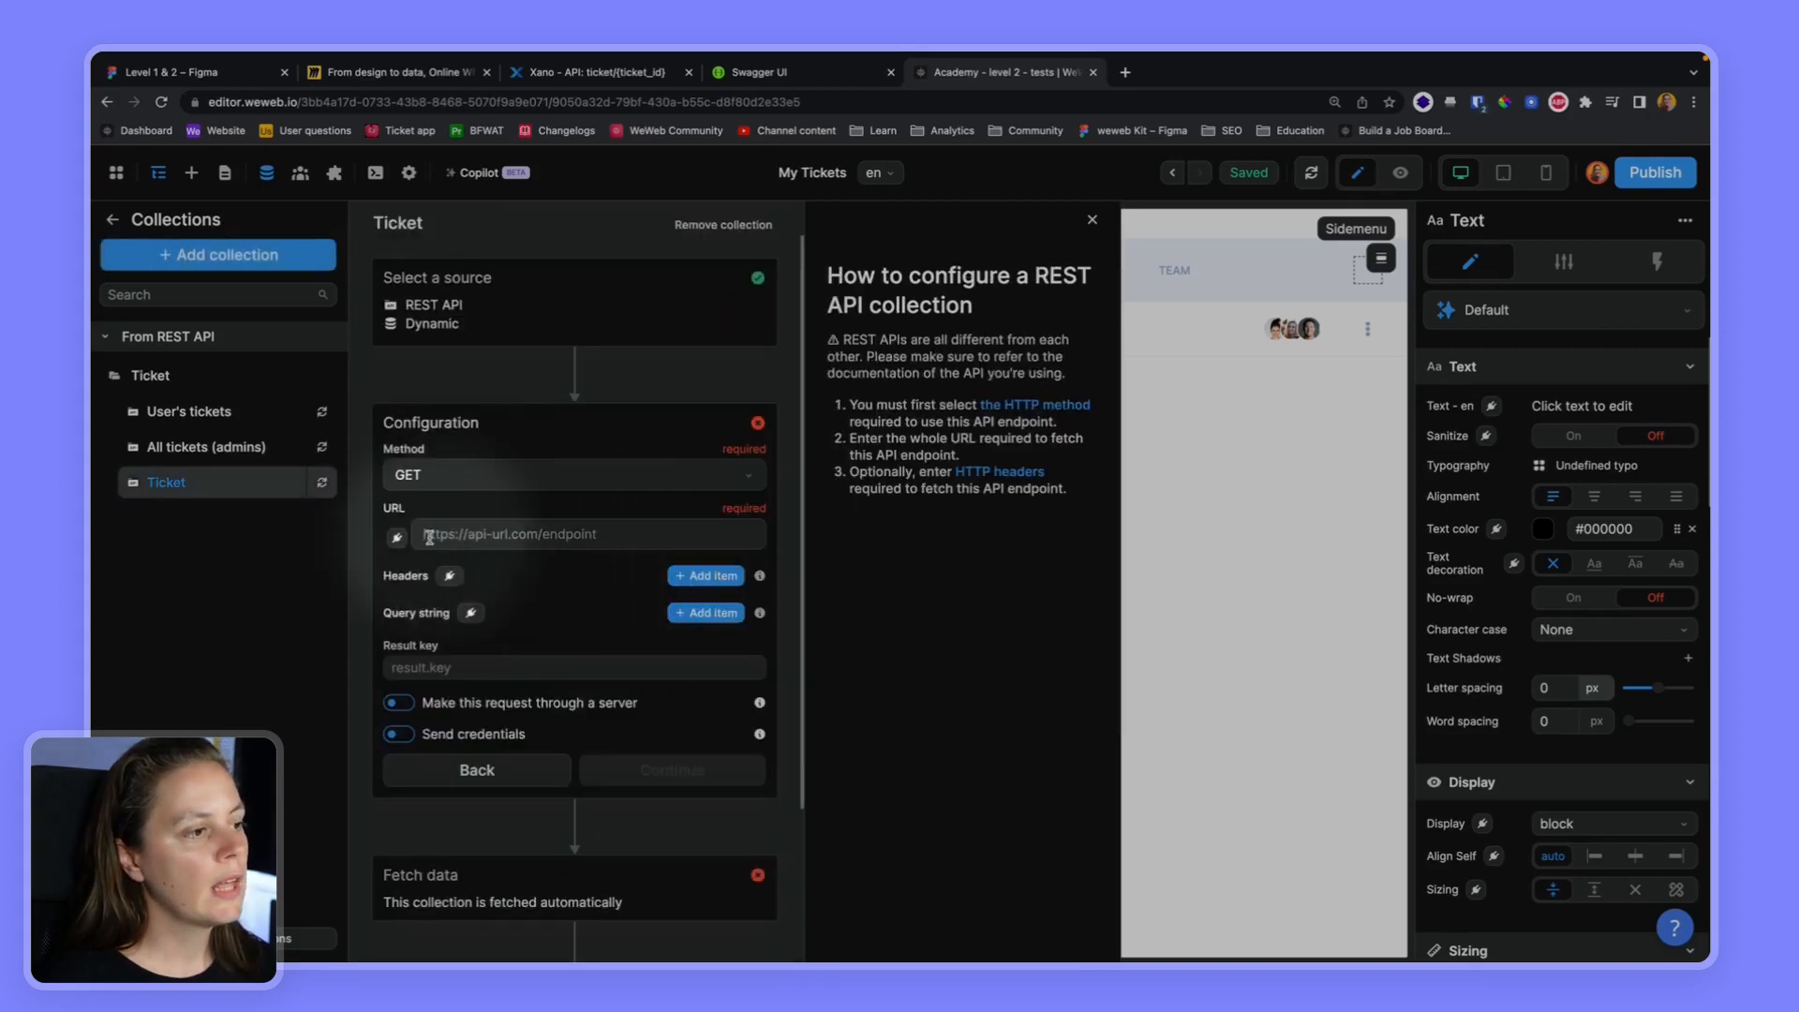
Bind the Ticket collection's URL to the formula baseURL + "/ticket/9"
{"action": "left_click", "coordinate": [396, 537]}
{"action": "left_click", "coordinate": [1073, 527]}
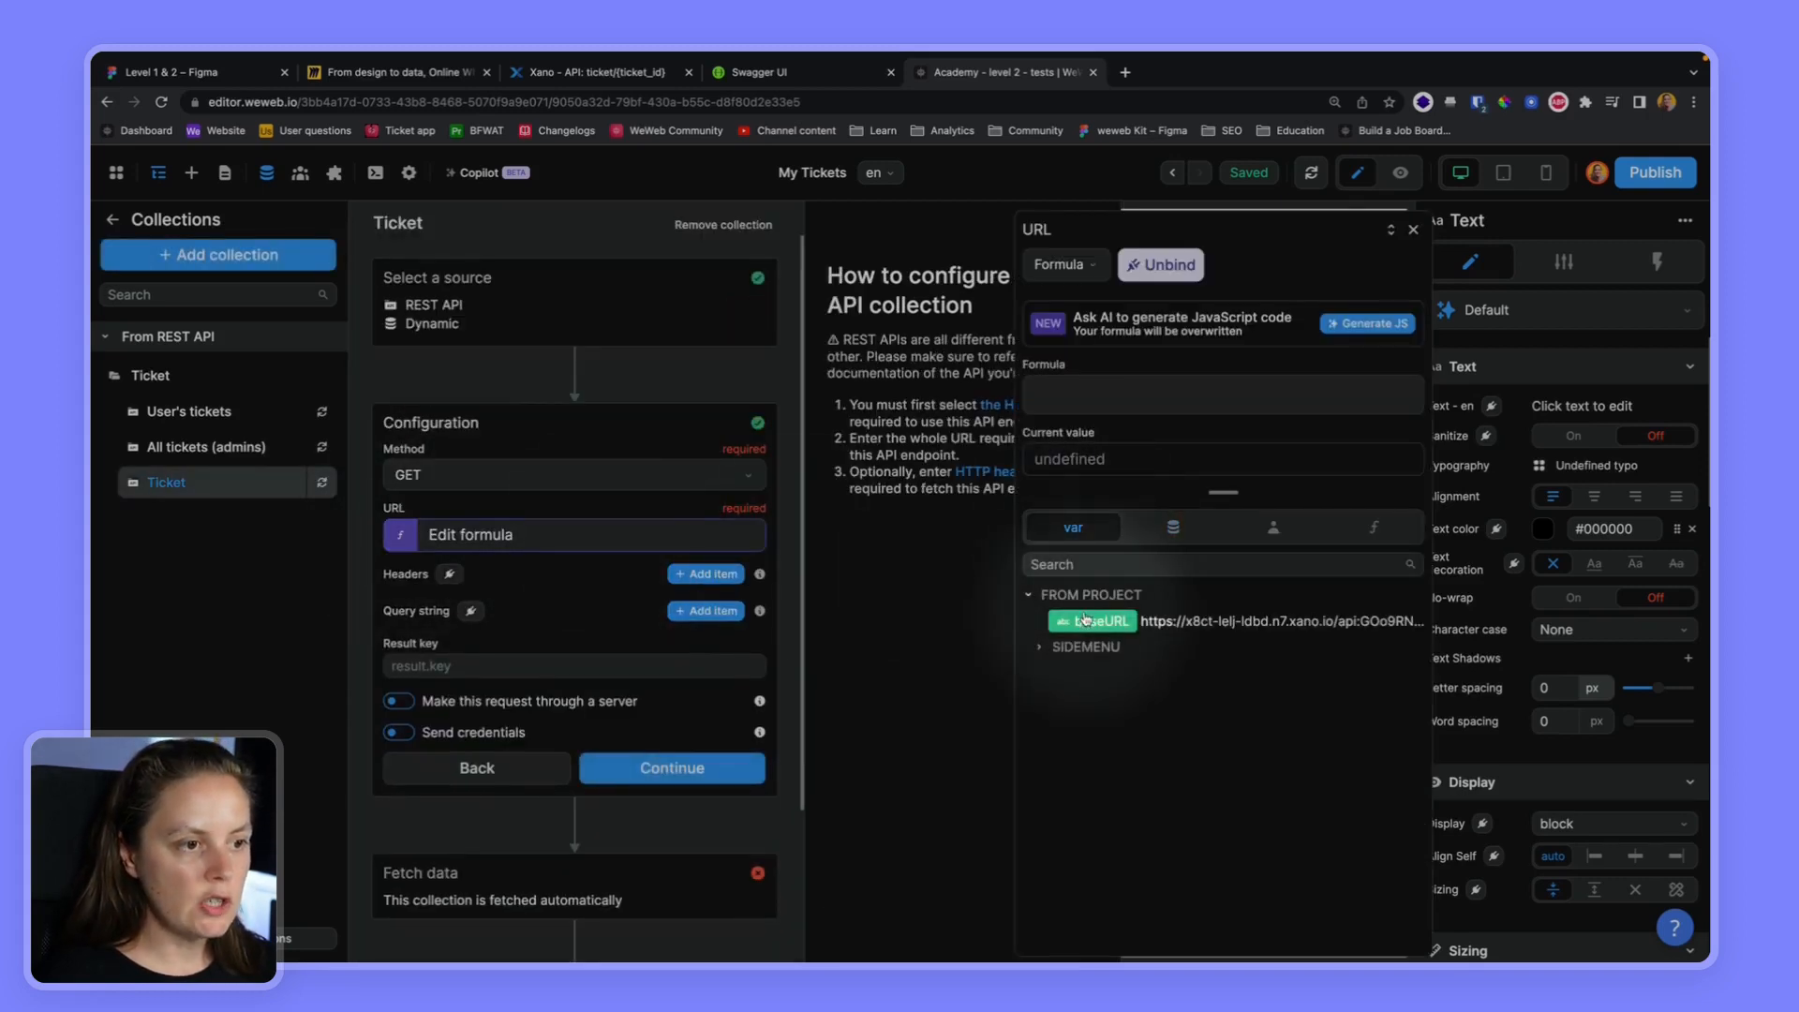
{"action": "left_click", "coordinate": [1084, 619]}
{"action": "type", "text": "+ \"/ticket/9"}
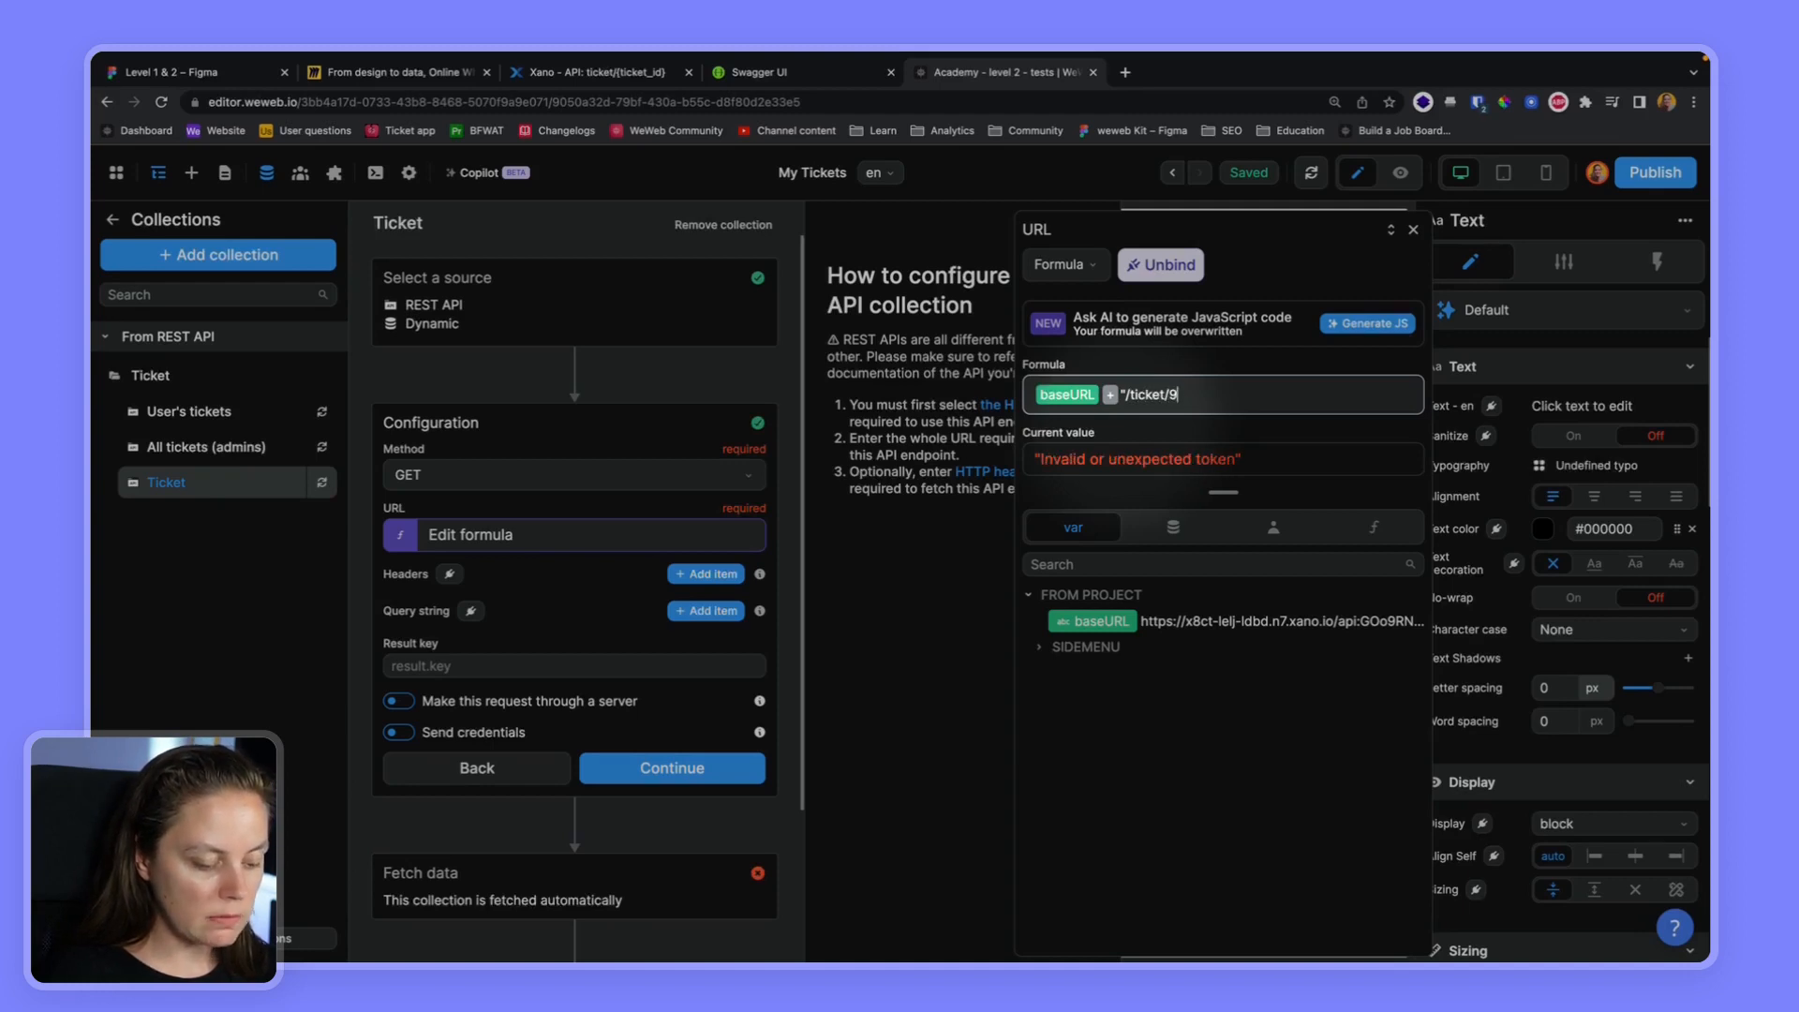
{"action": "type", "text": "\""}
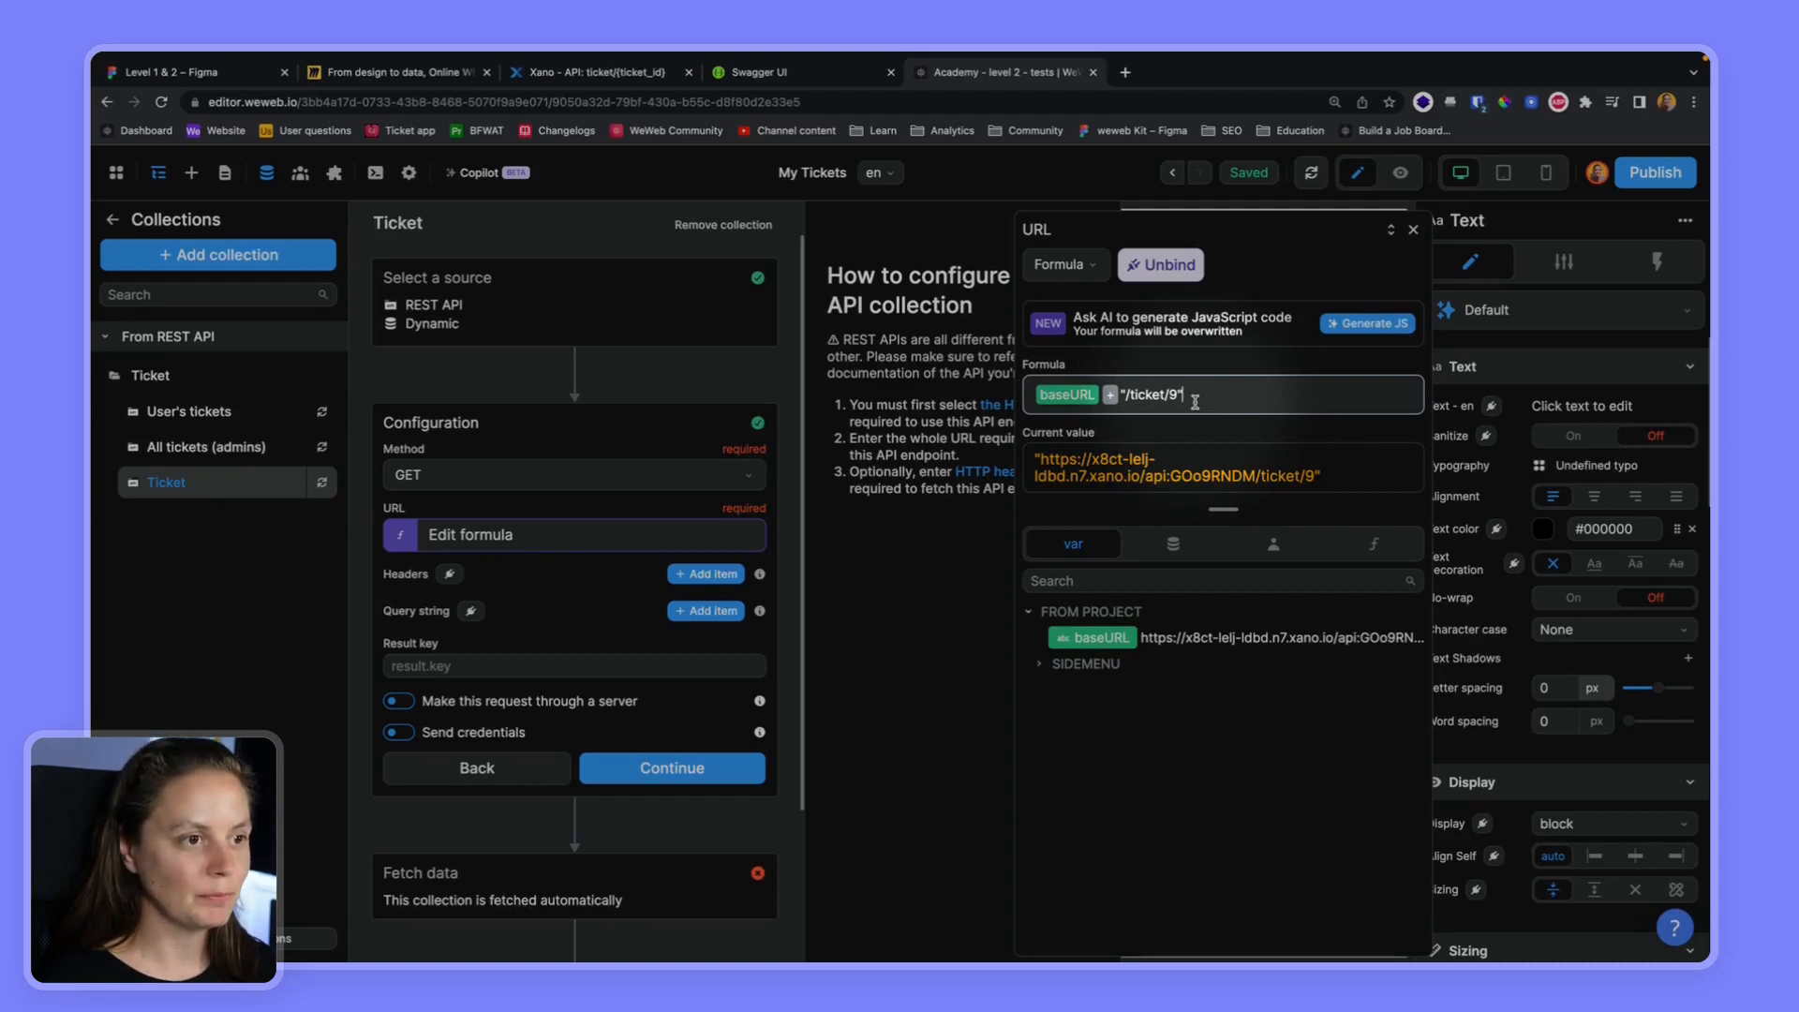
Add an Authorization header to the Ticket collection, bound to "Bearer " plus the token-based auth accessToken
{"action": "left_click", "coordinate": [706, 573]}
{"action": "left_click", "coordinate": [493, 617]}
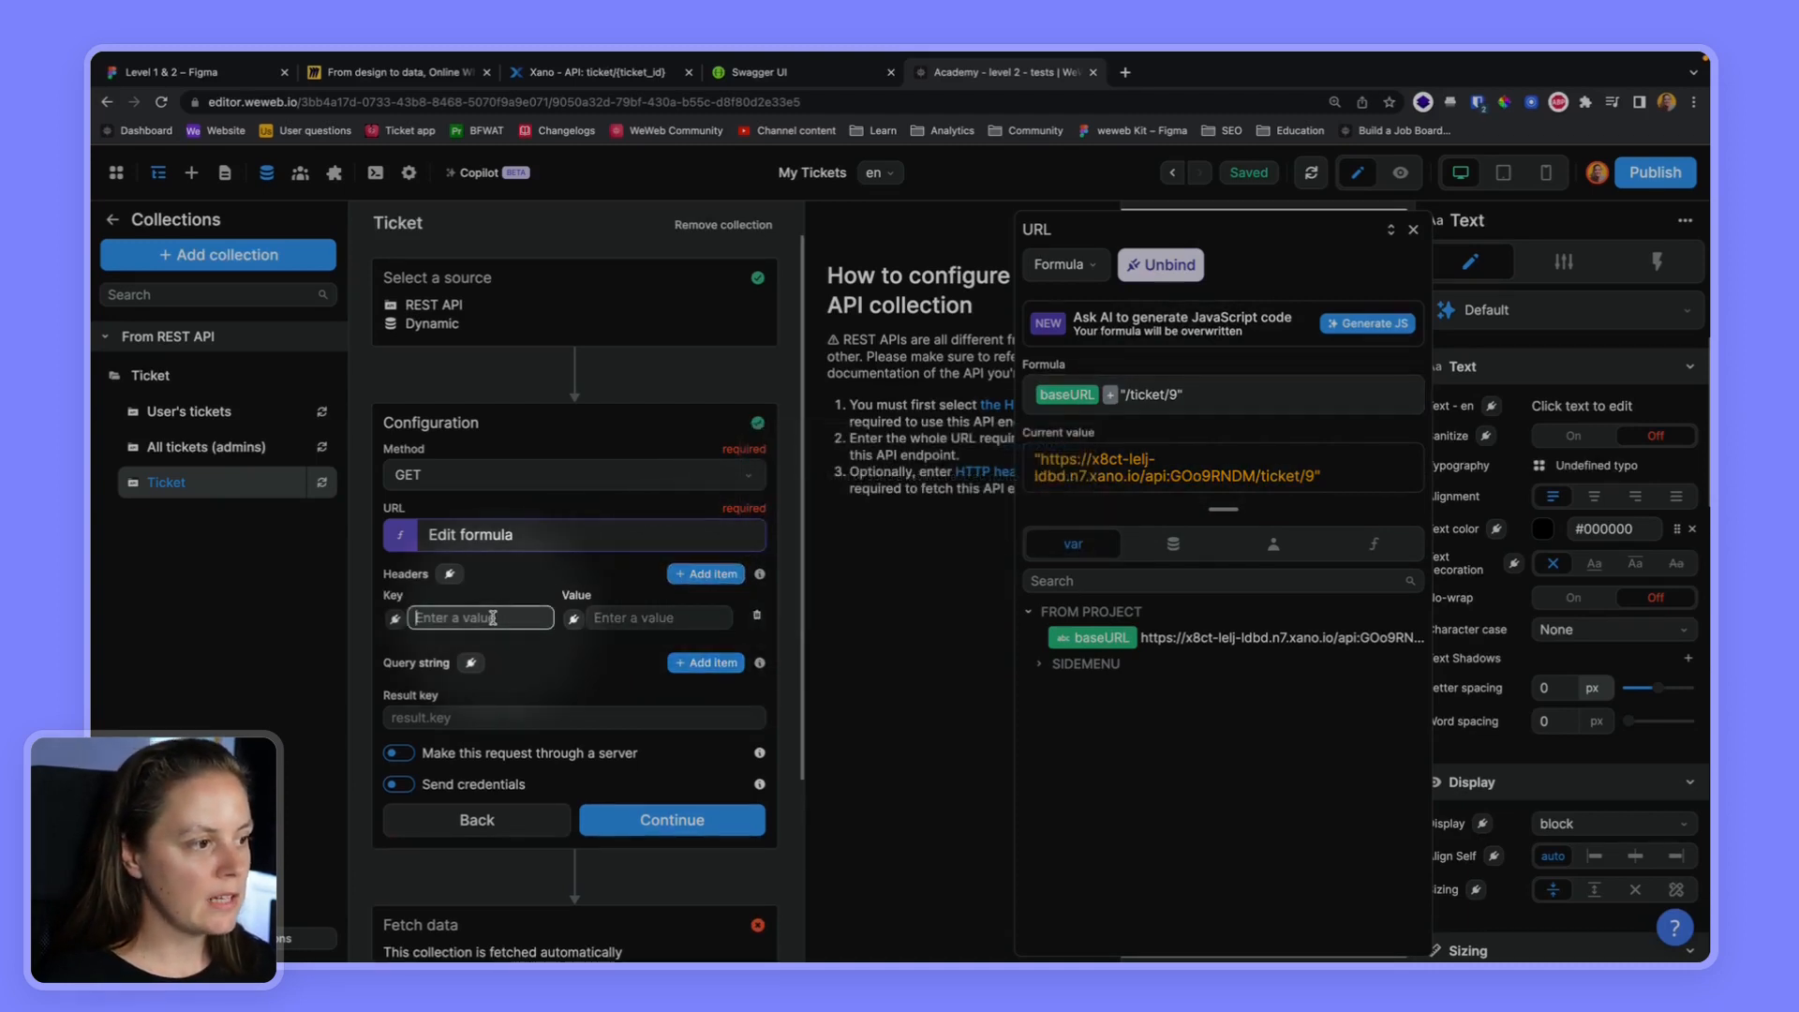
{"action": "type", "text": "Autho"}
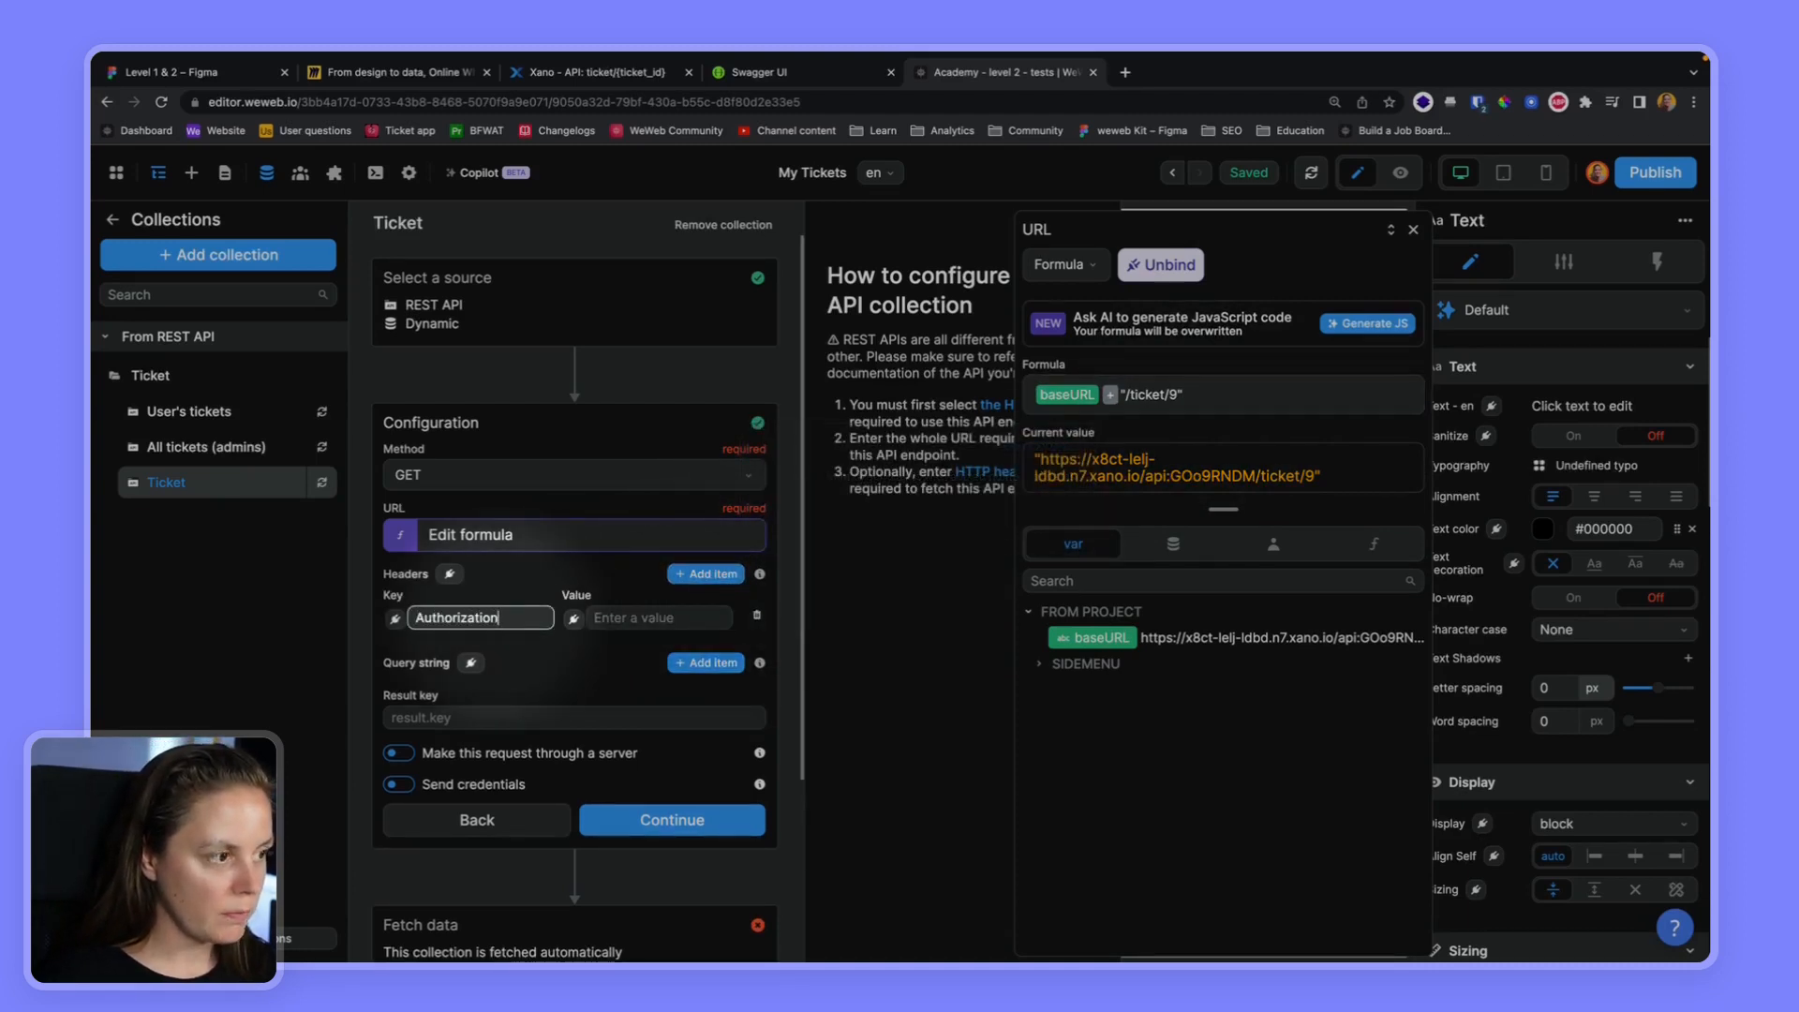
{"action": "type", "text": "rization"}
{"action": "left_click", "coordinate": [572, 618]}
{"action": "left_click", "coordinate": [1089, 392]}
{"action": "type", "text": "'"}
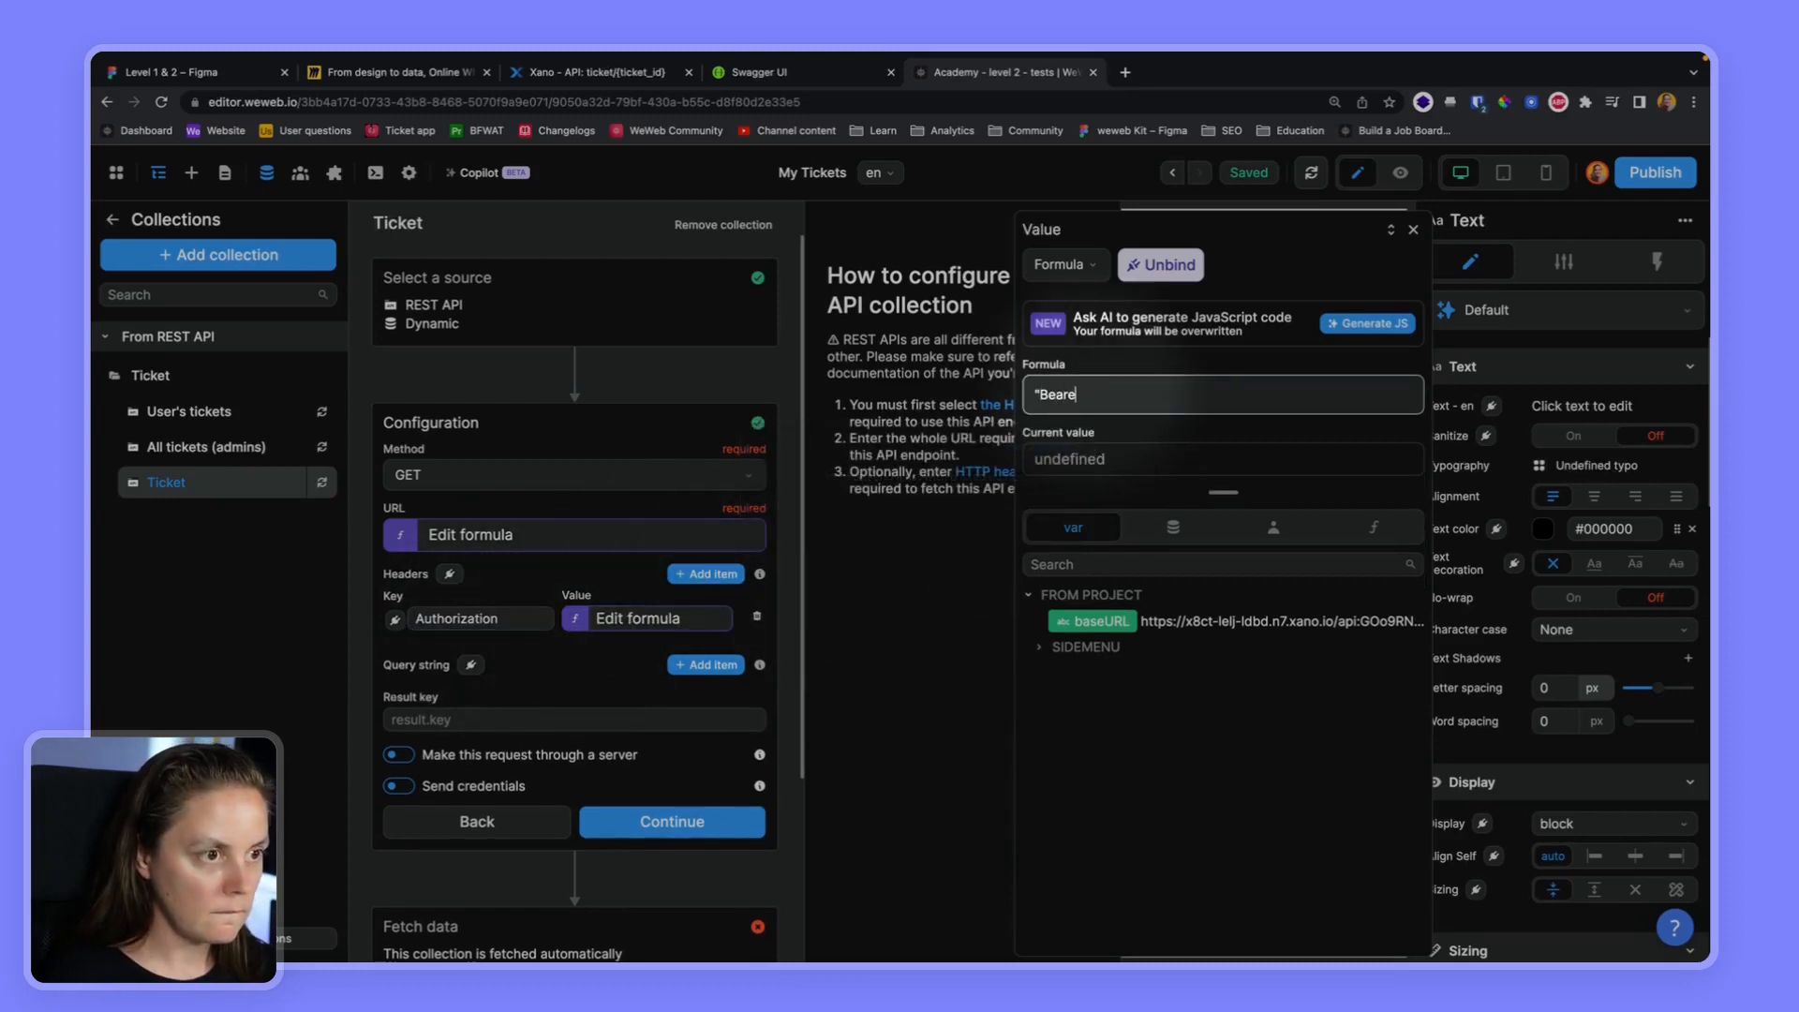
{"action": "left_click", "coordinate": [1274, 527]}
{"action": "left_click", "coordinate": [1113, 651]}
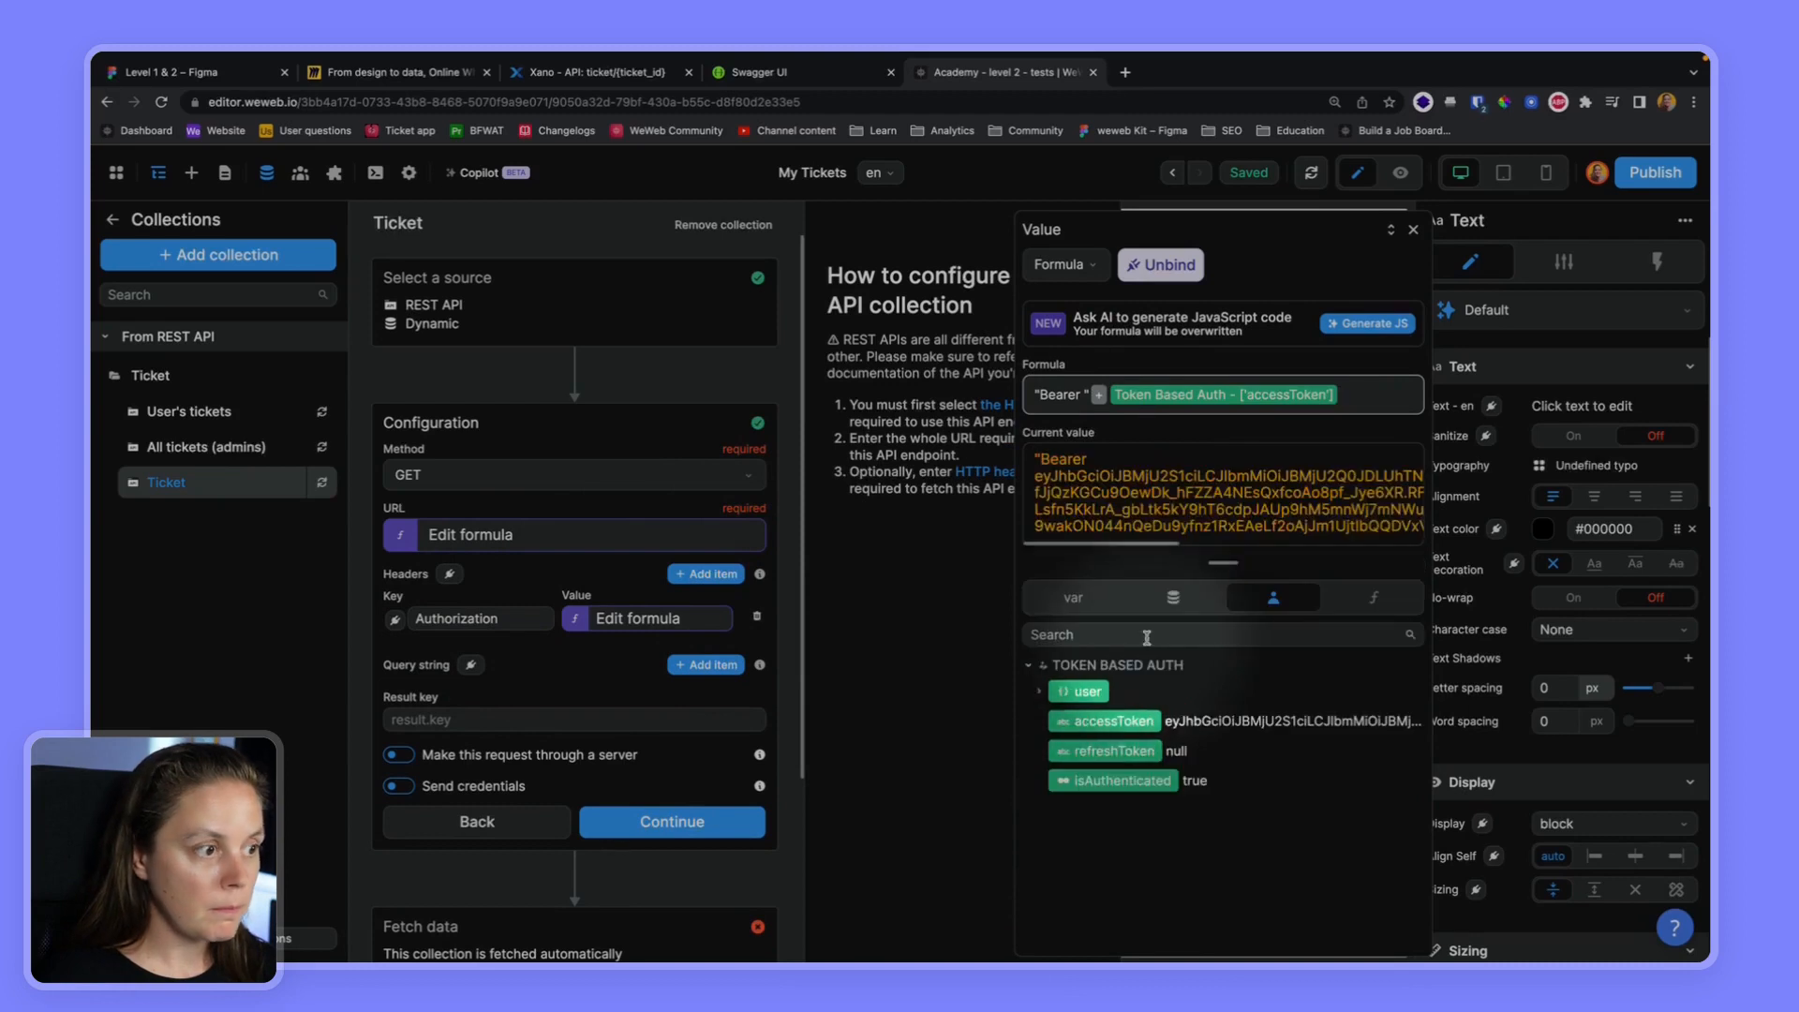
Save the Ticket collection's configuration to fetch its data, and review the fields of the returned ticket
{"action": "left_click", "coordinate": [682, 822]}
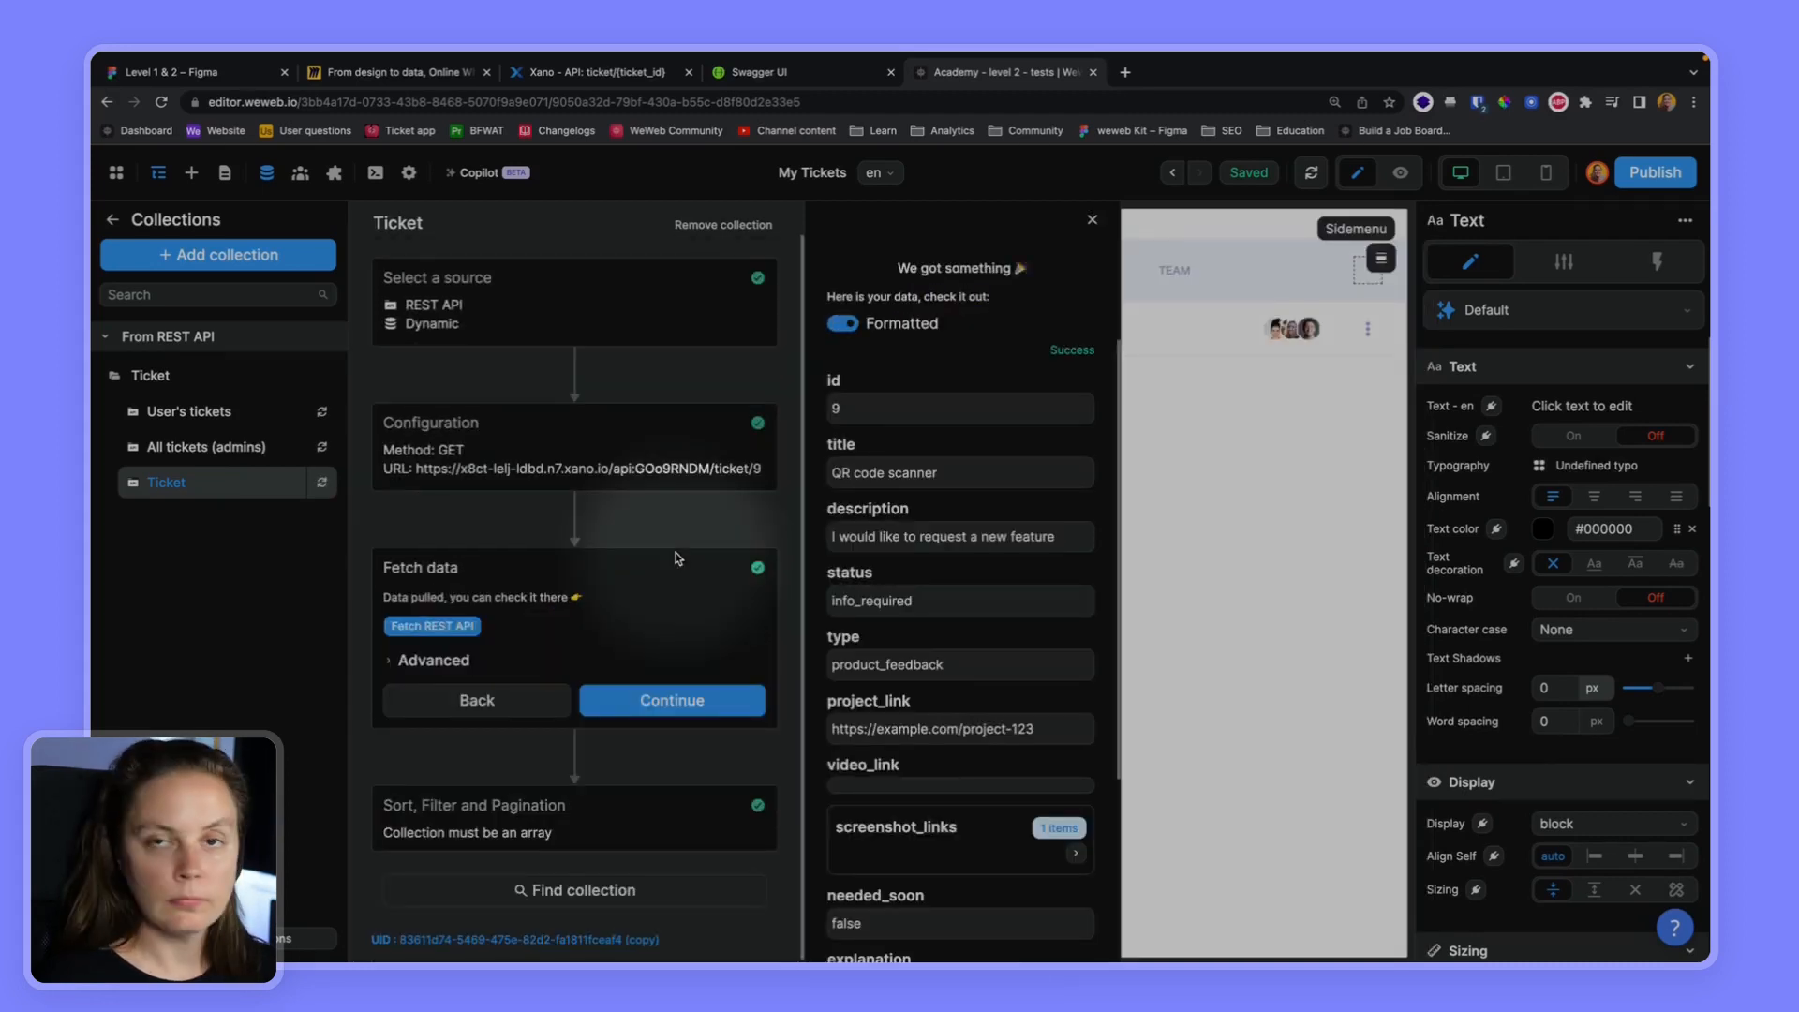
{"action": "scroll", "coordinate": [947, 524], "scroll_direction": "down", "scroll_amount": 4}
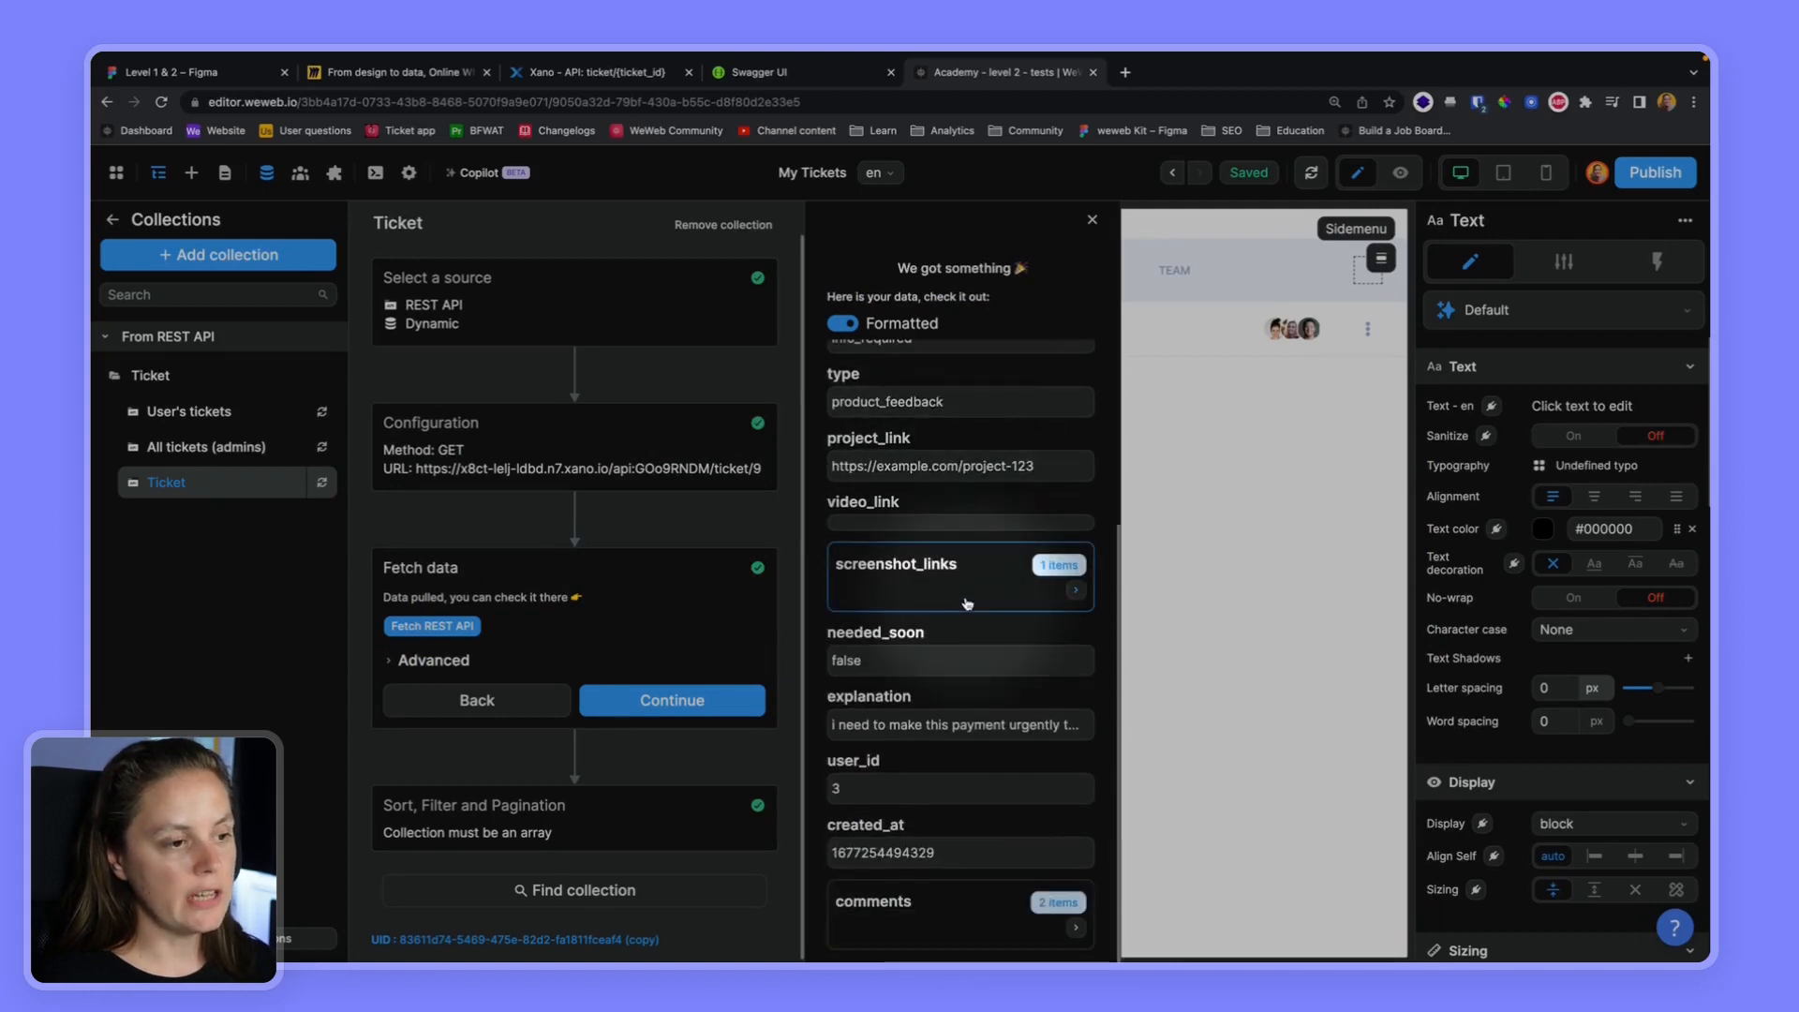
{"action": "scroll", "coordinate": [967, 603], "scroll_direction": "up", "scroll_amount": 1}
{"action": "scroll", "coordinate": [966, 603], "scroll_direction": "up", "scroll_amount": 3}
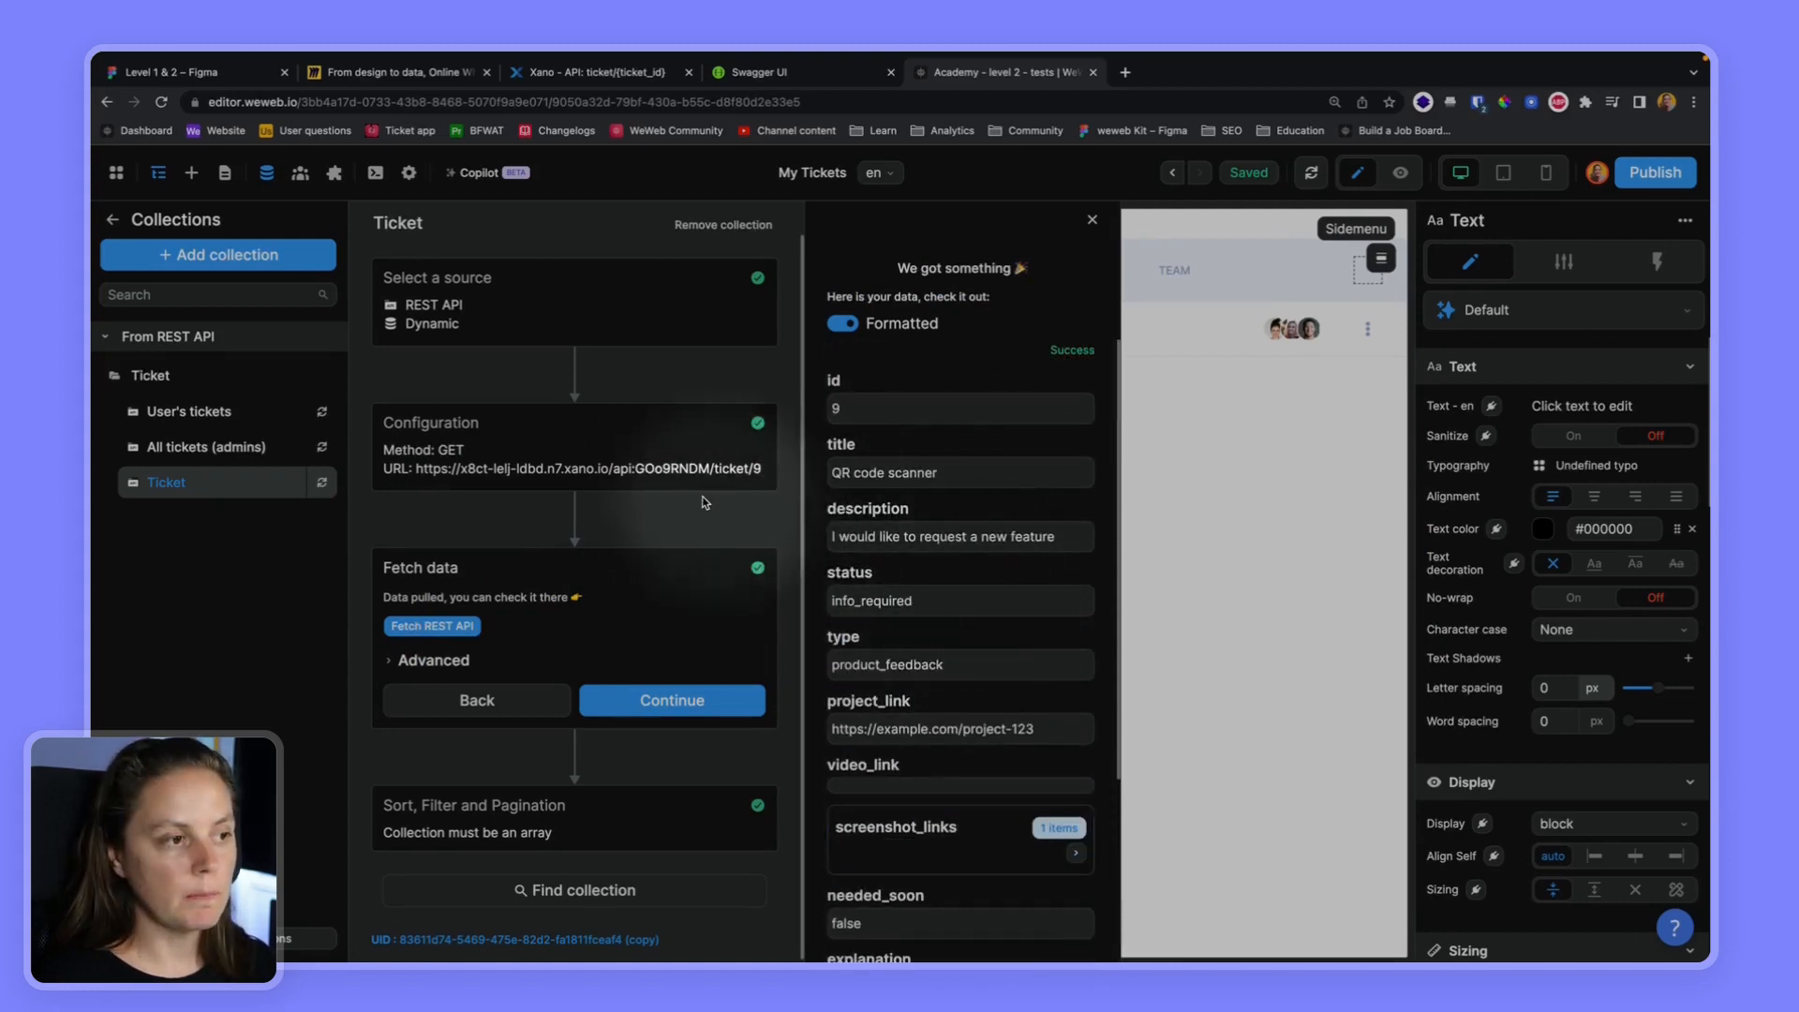
Reopen the Ticket collection's URL formula to inspect its hard-coded ticket ID, and return to the fetch stage
{"action": "left_click", "coordinate": [673, 468]}
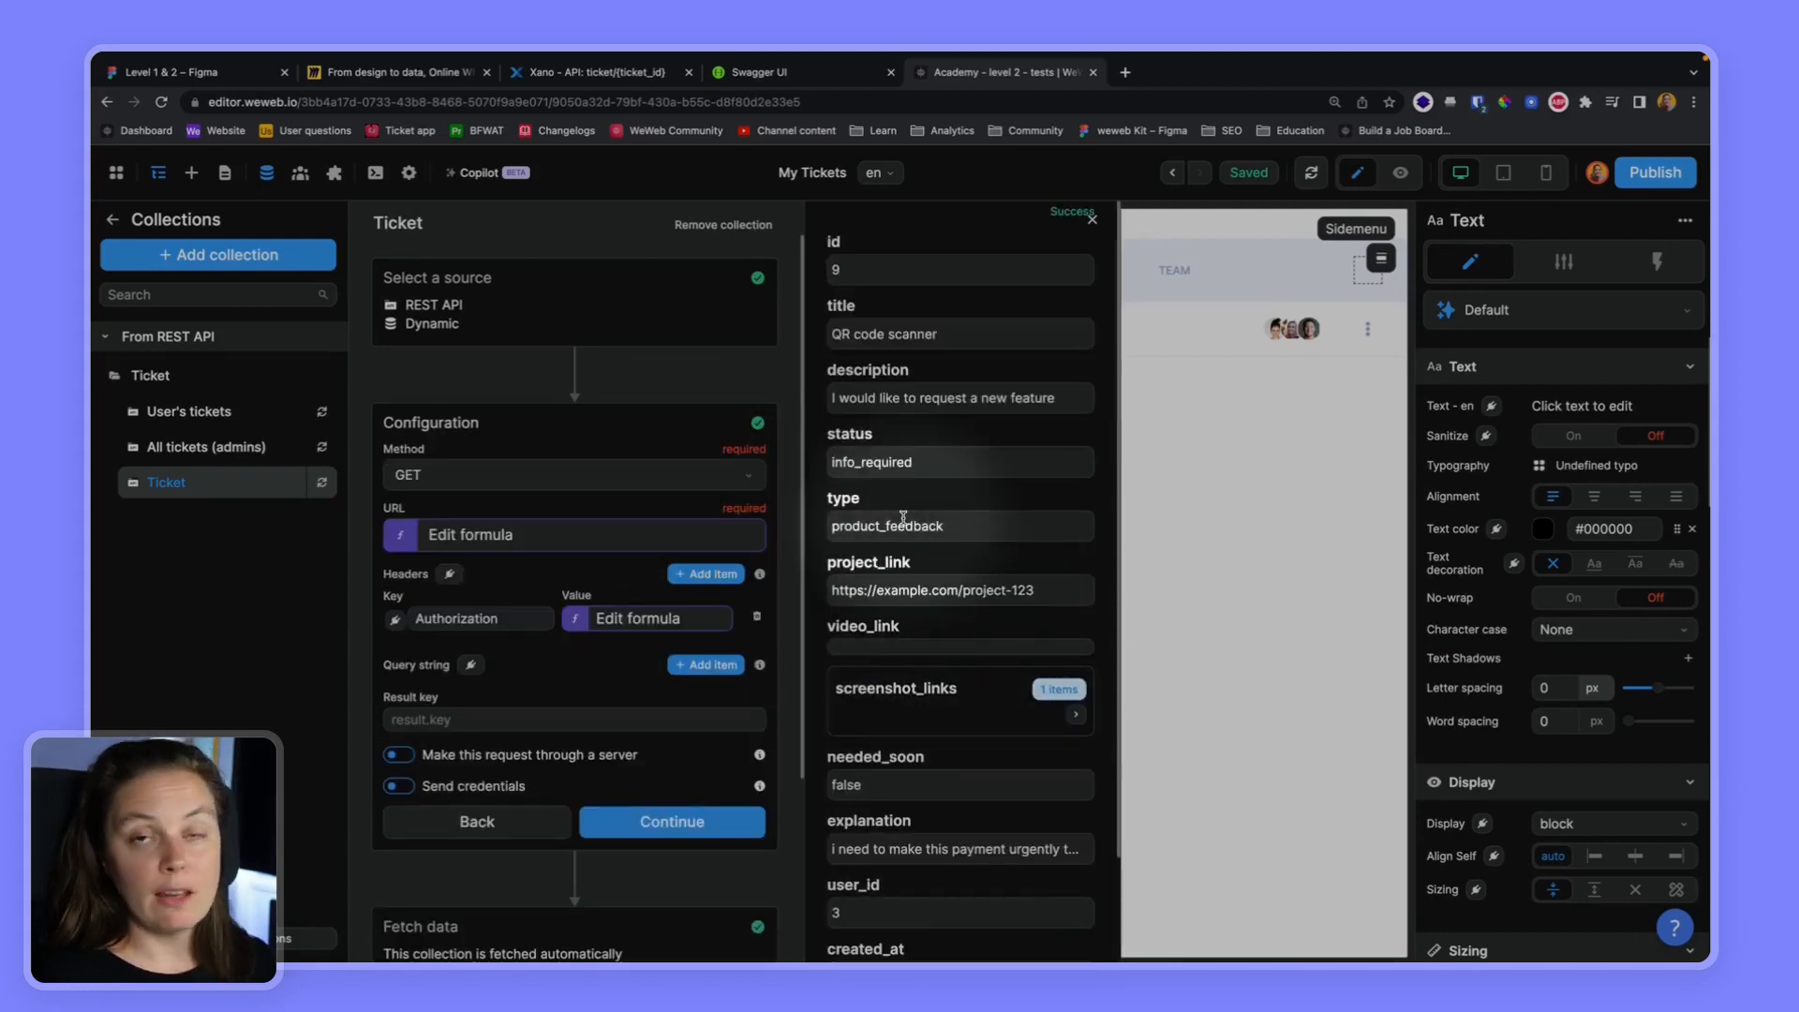
{"action": "left_click", "coordinate": [635, 543]}
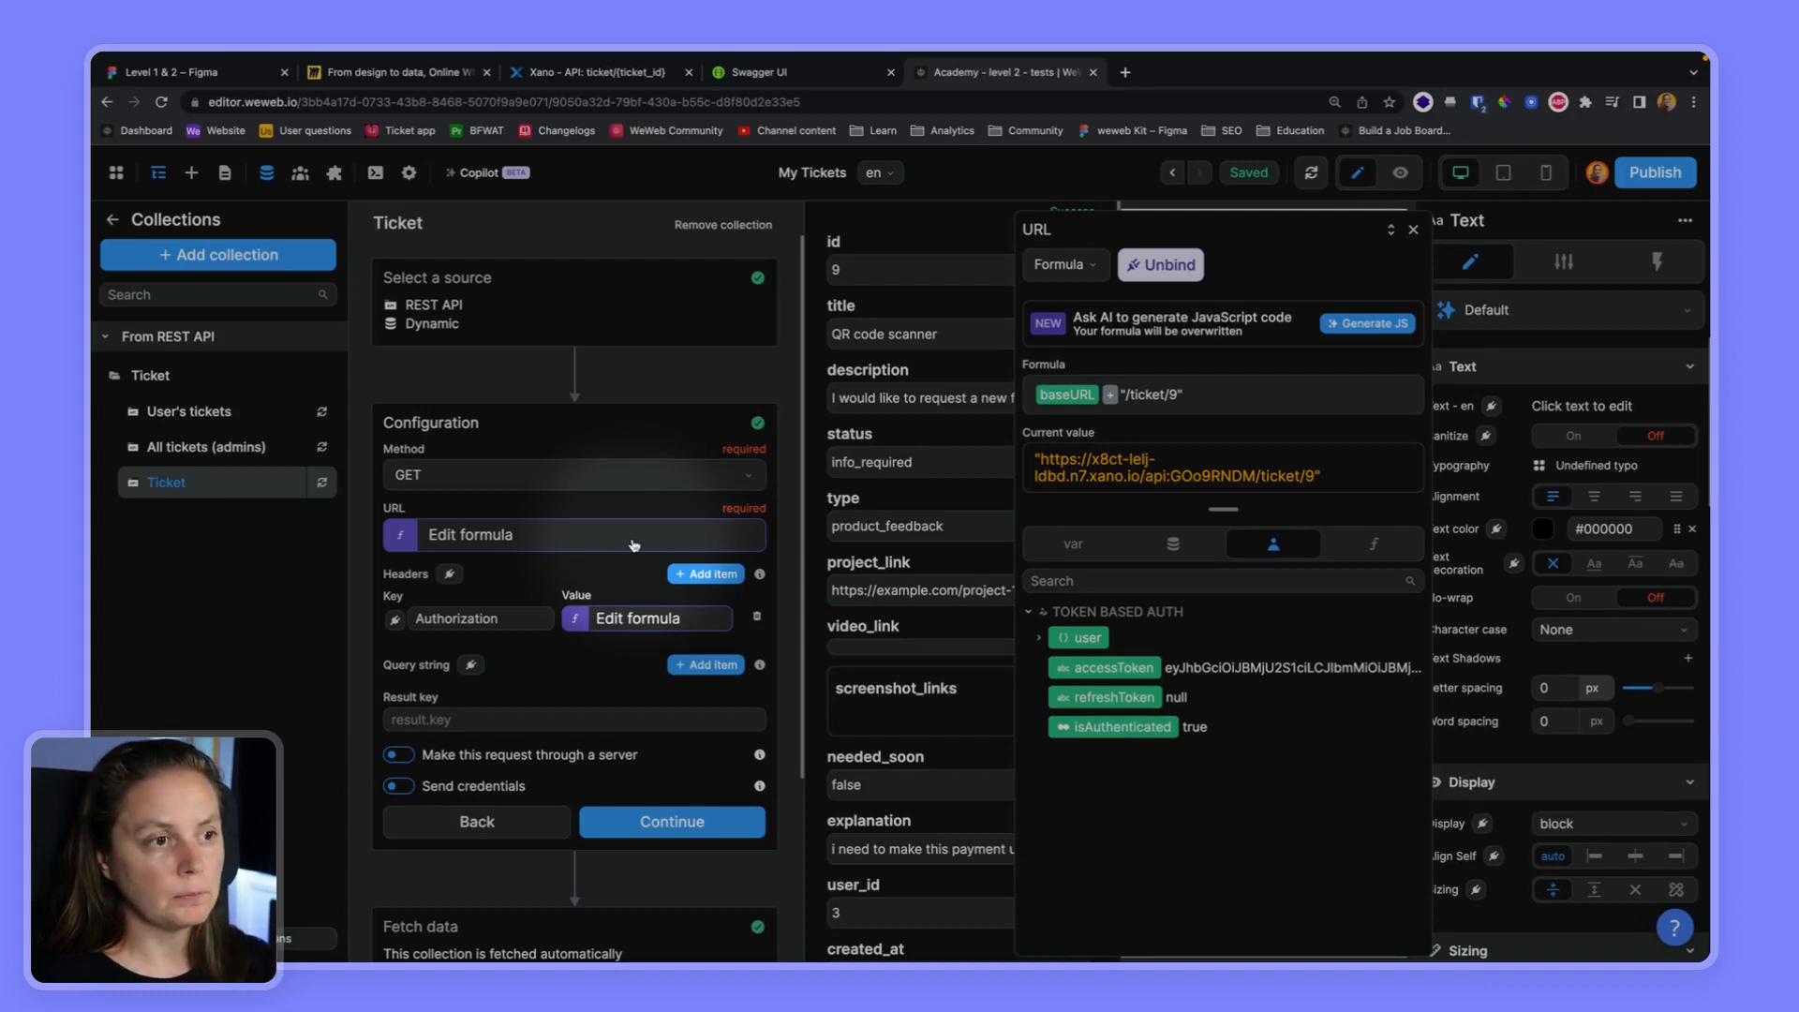
{"action": "double_click", "coordinate": [1173, 395]}
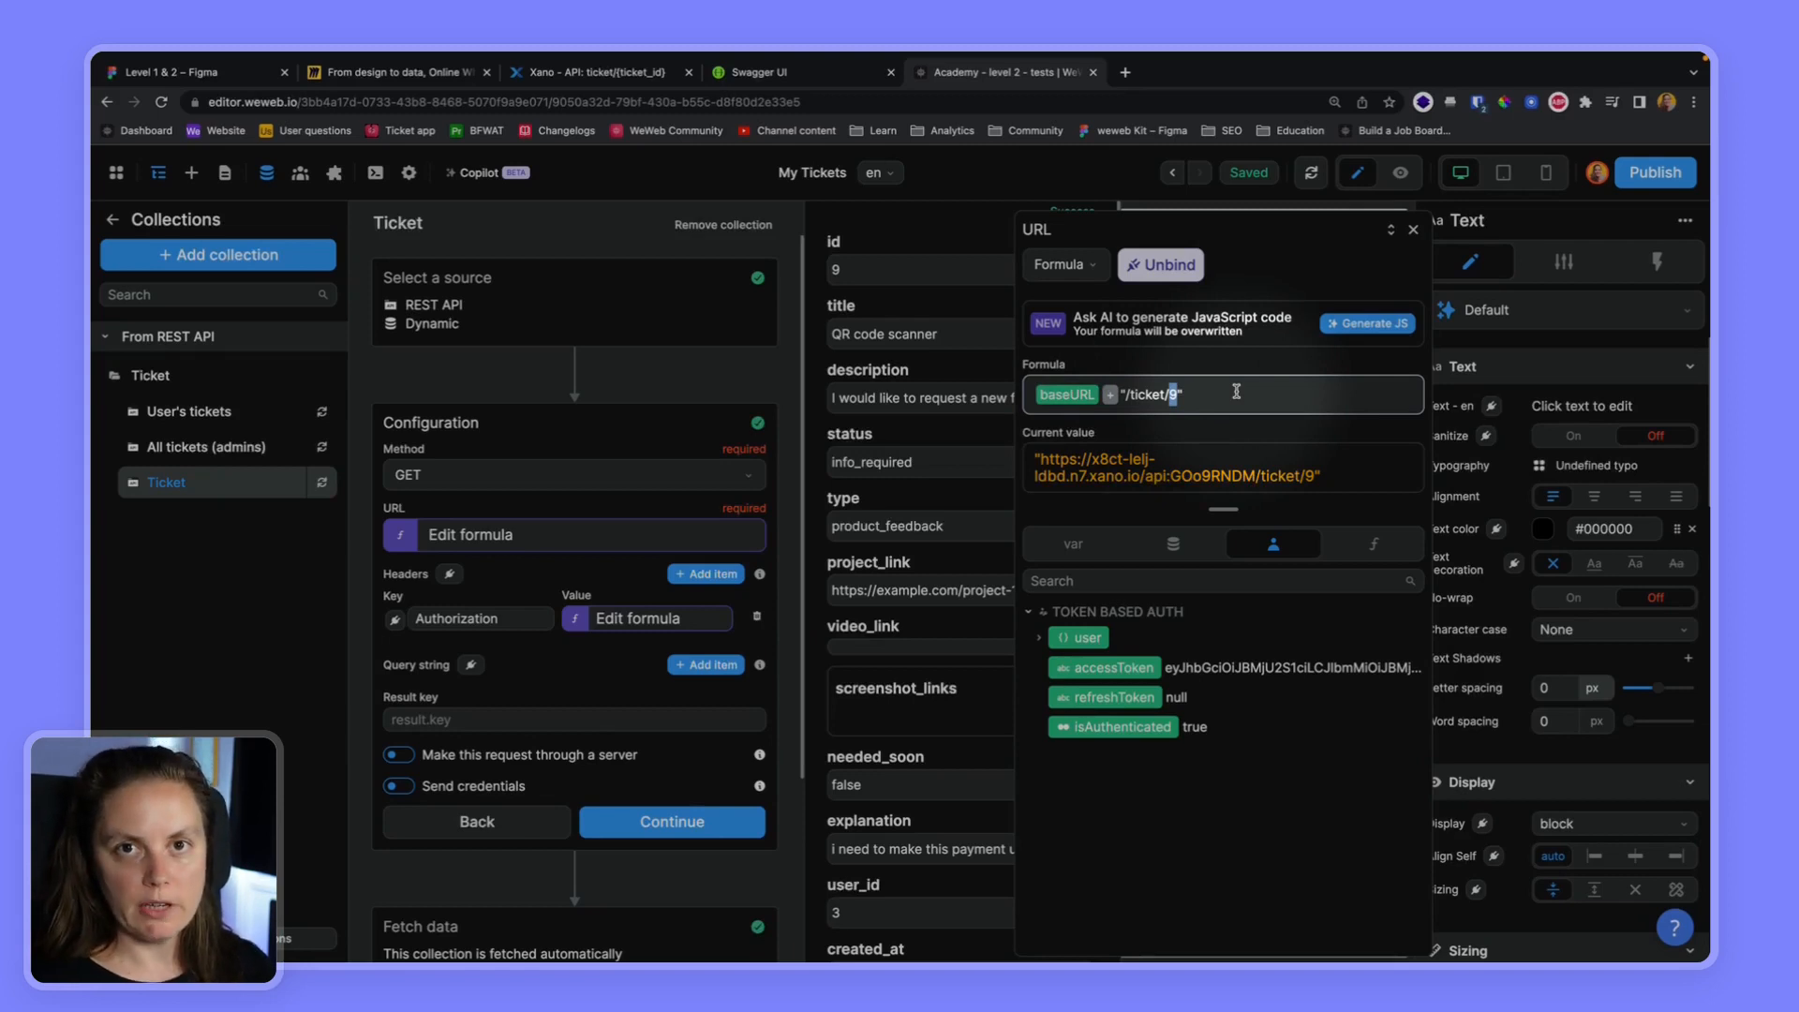
{"action": "left_click", "coordinate": [663, 833]}
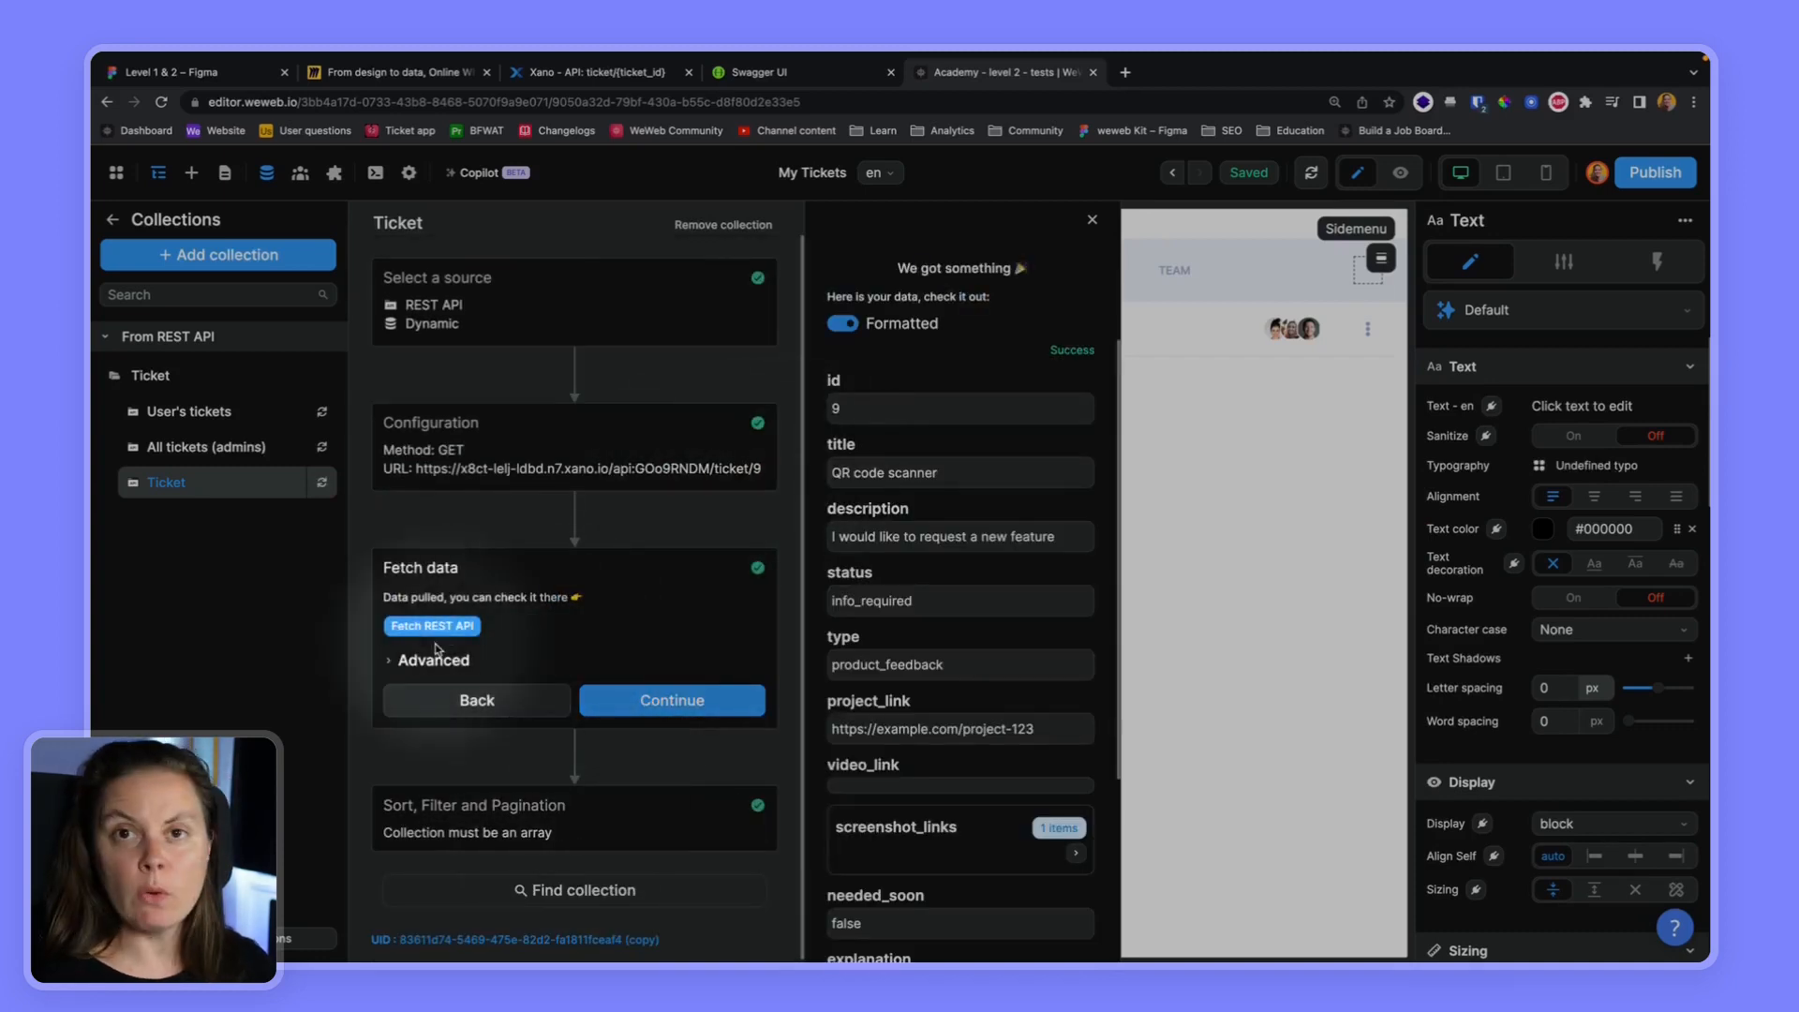
Turn off Preserve on navigation in the Ticket collection's advanced fetch settings and continue to its sorting, filtering and pagination stage
{"action": "left_click", "coordinate": [421, 661]}
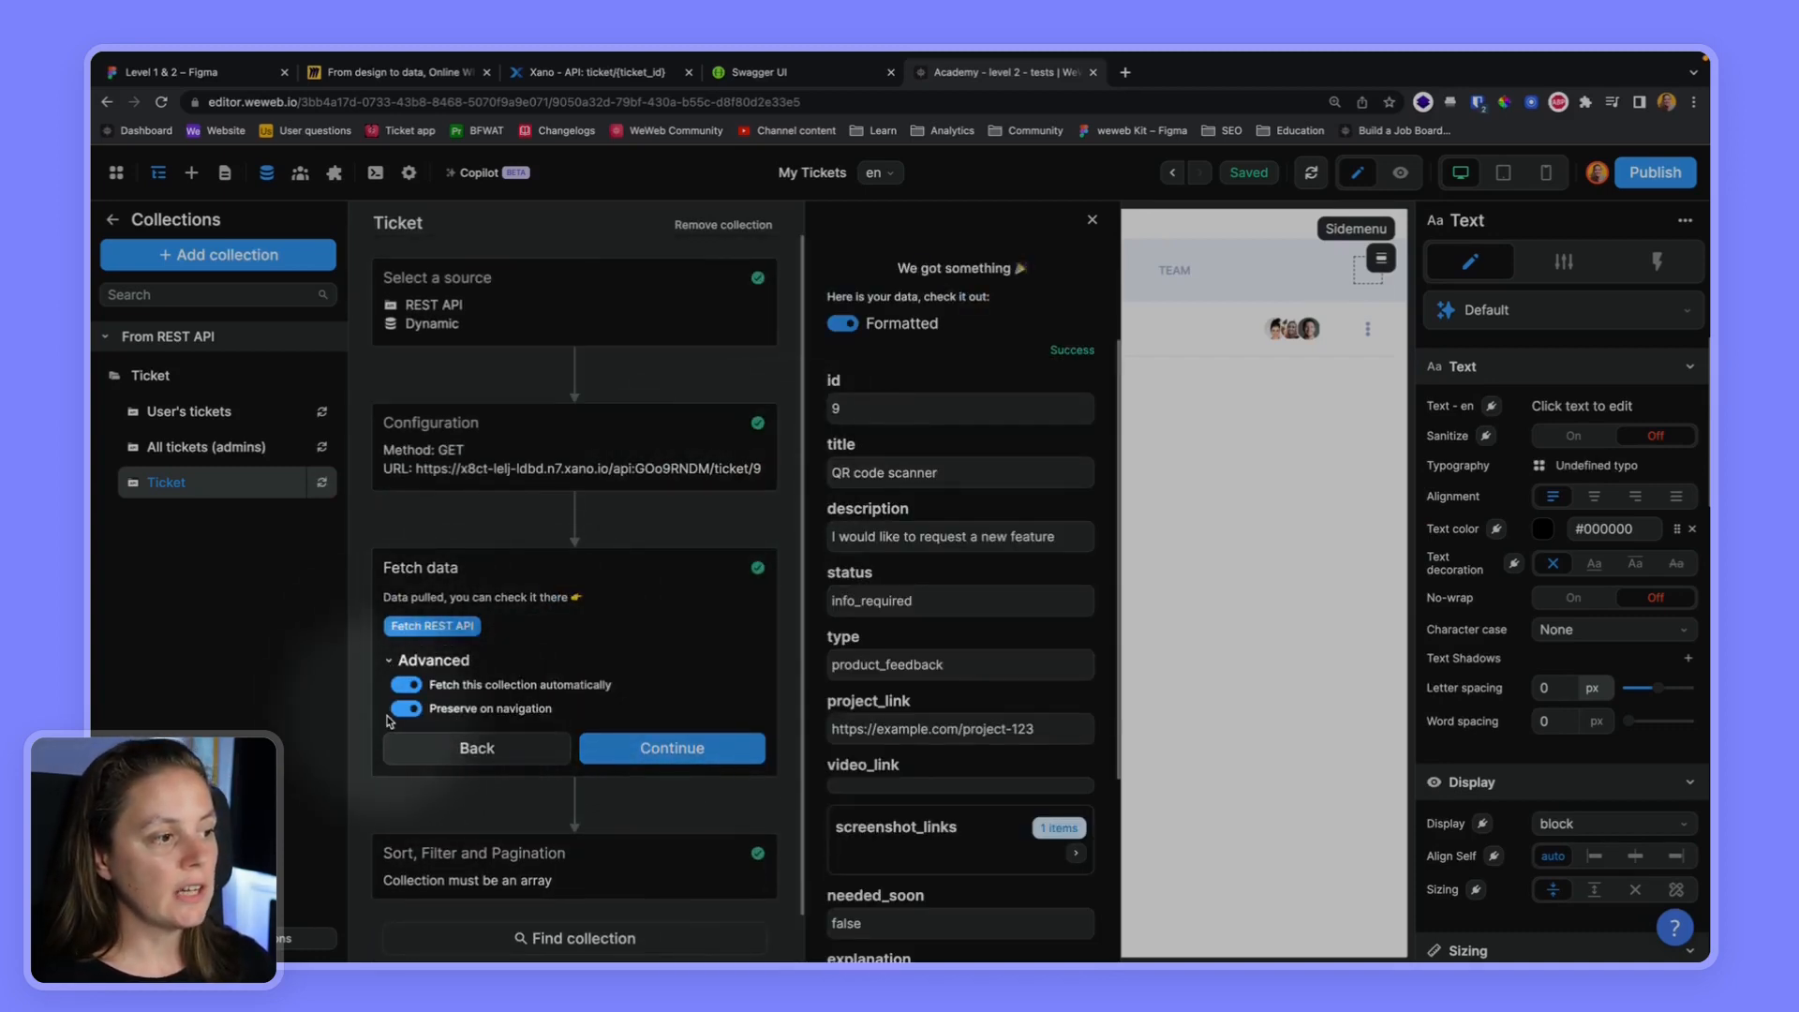
{"action": "left_click", "coordinate": [407, 709]}
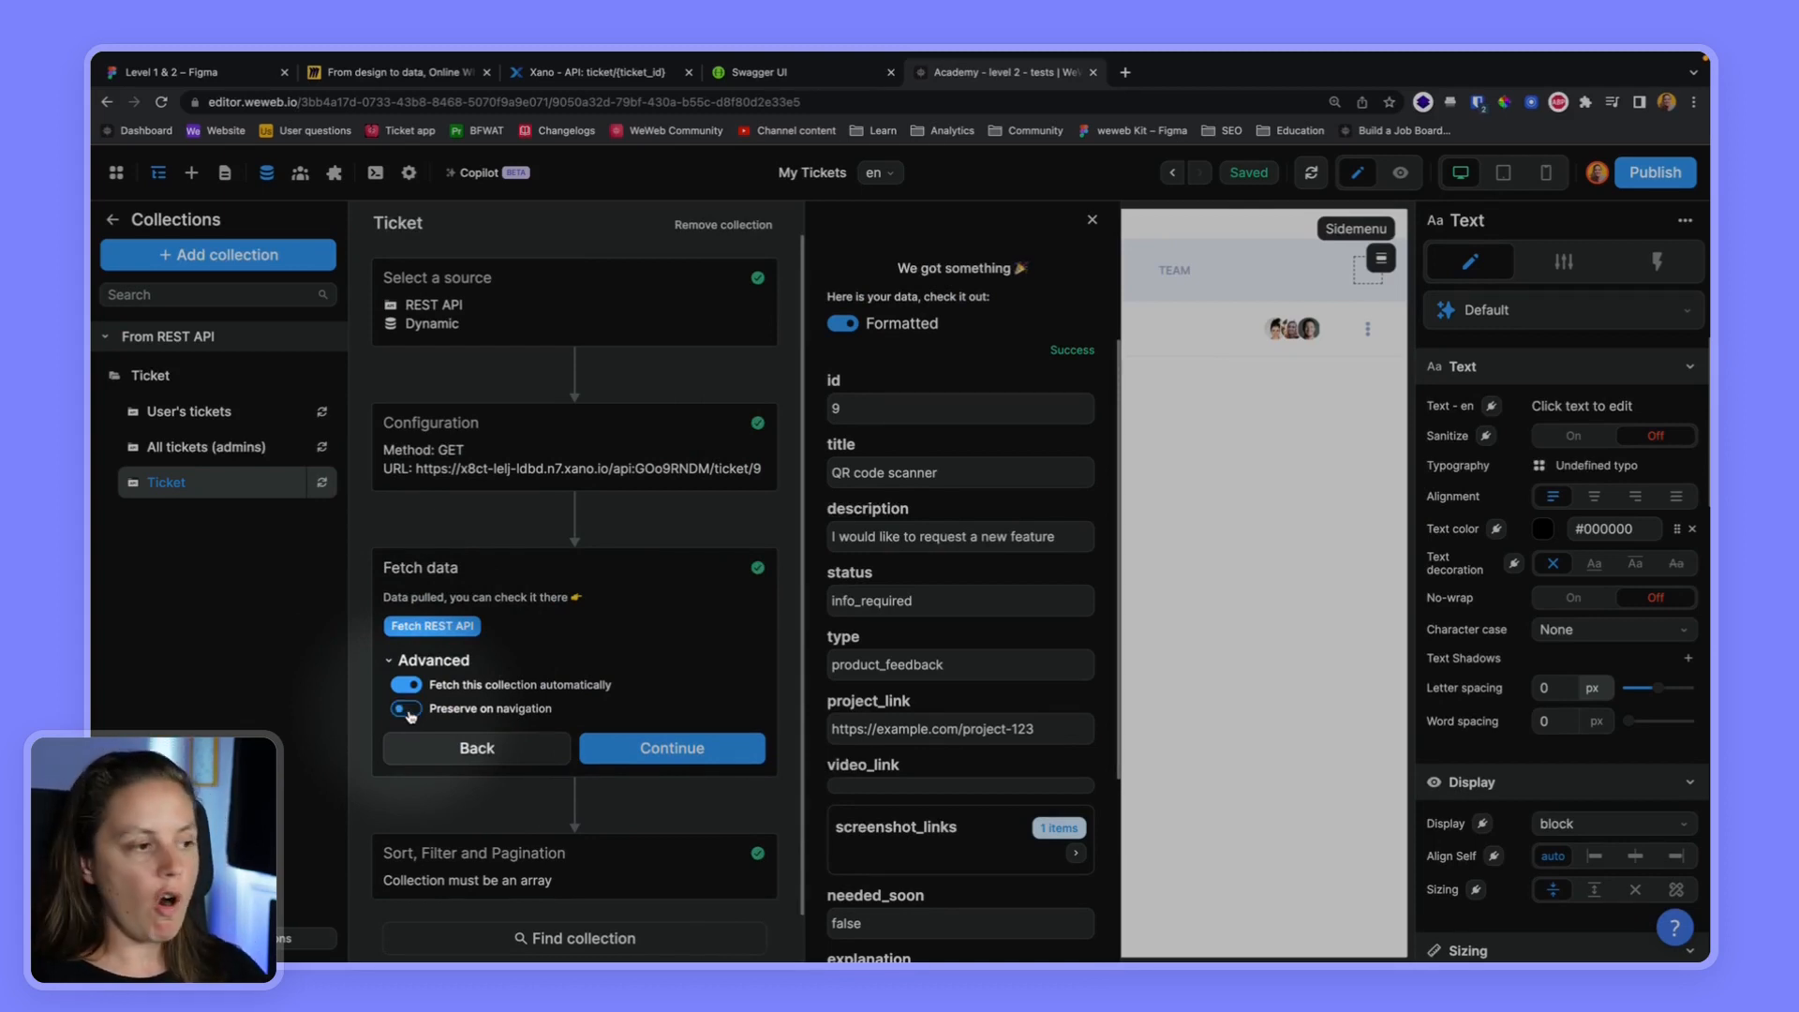
{"action": "left_click", "coordinate": [672, 748]}
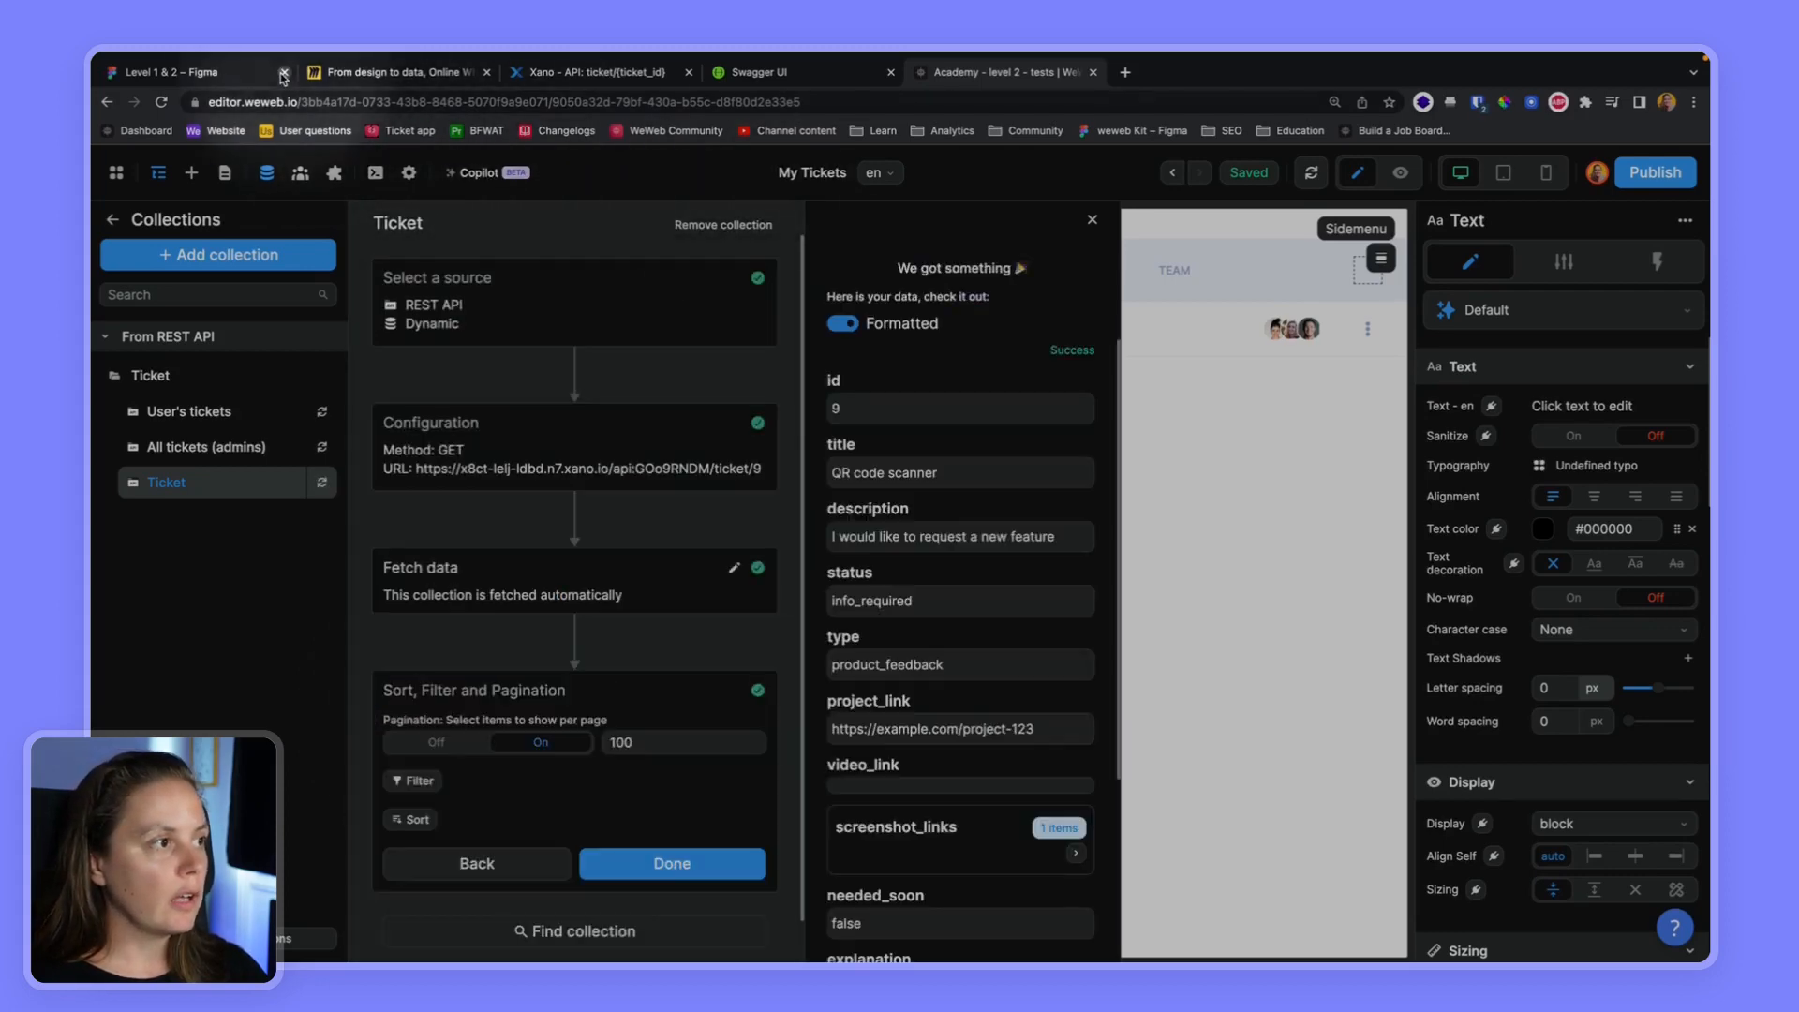
Examine how the My tickets list leads to the ticket detail page in the Figma design, and return to the WeWeb editor
{"action": "left_click", "coordinate": [236, 77]}
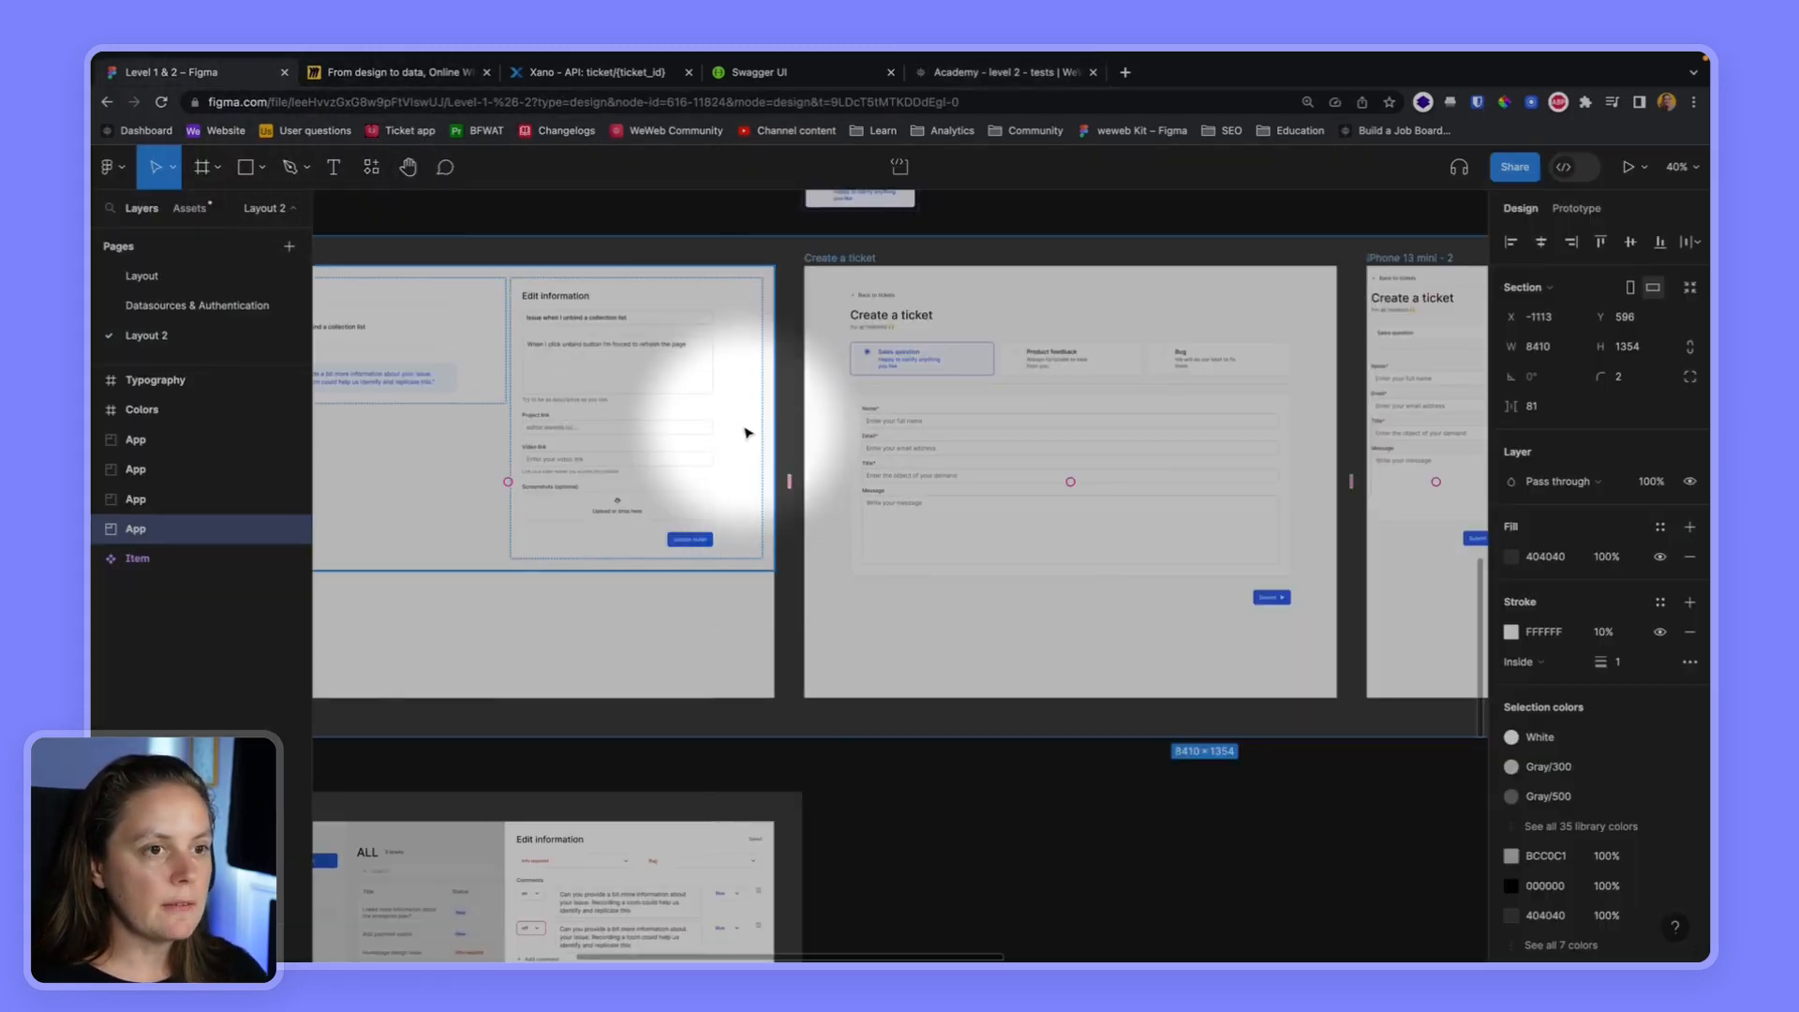
{"action": "scroll", "coordinate": [747, 433], "scroll_direction": "left", "scroll_amount": 10}
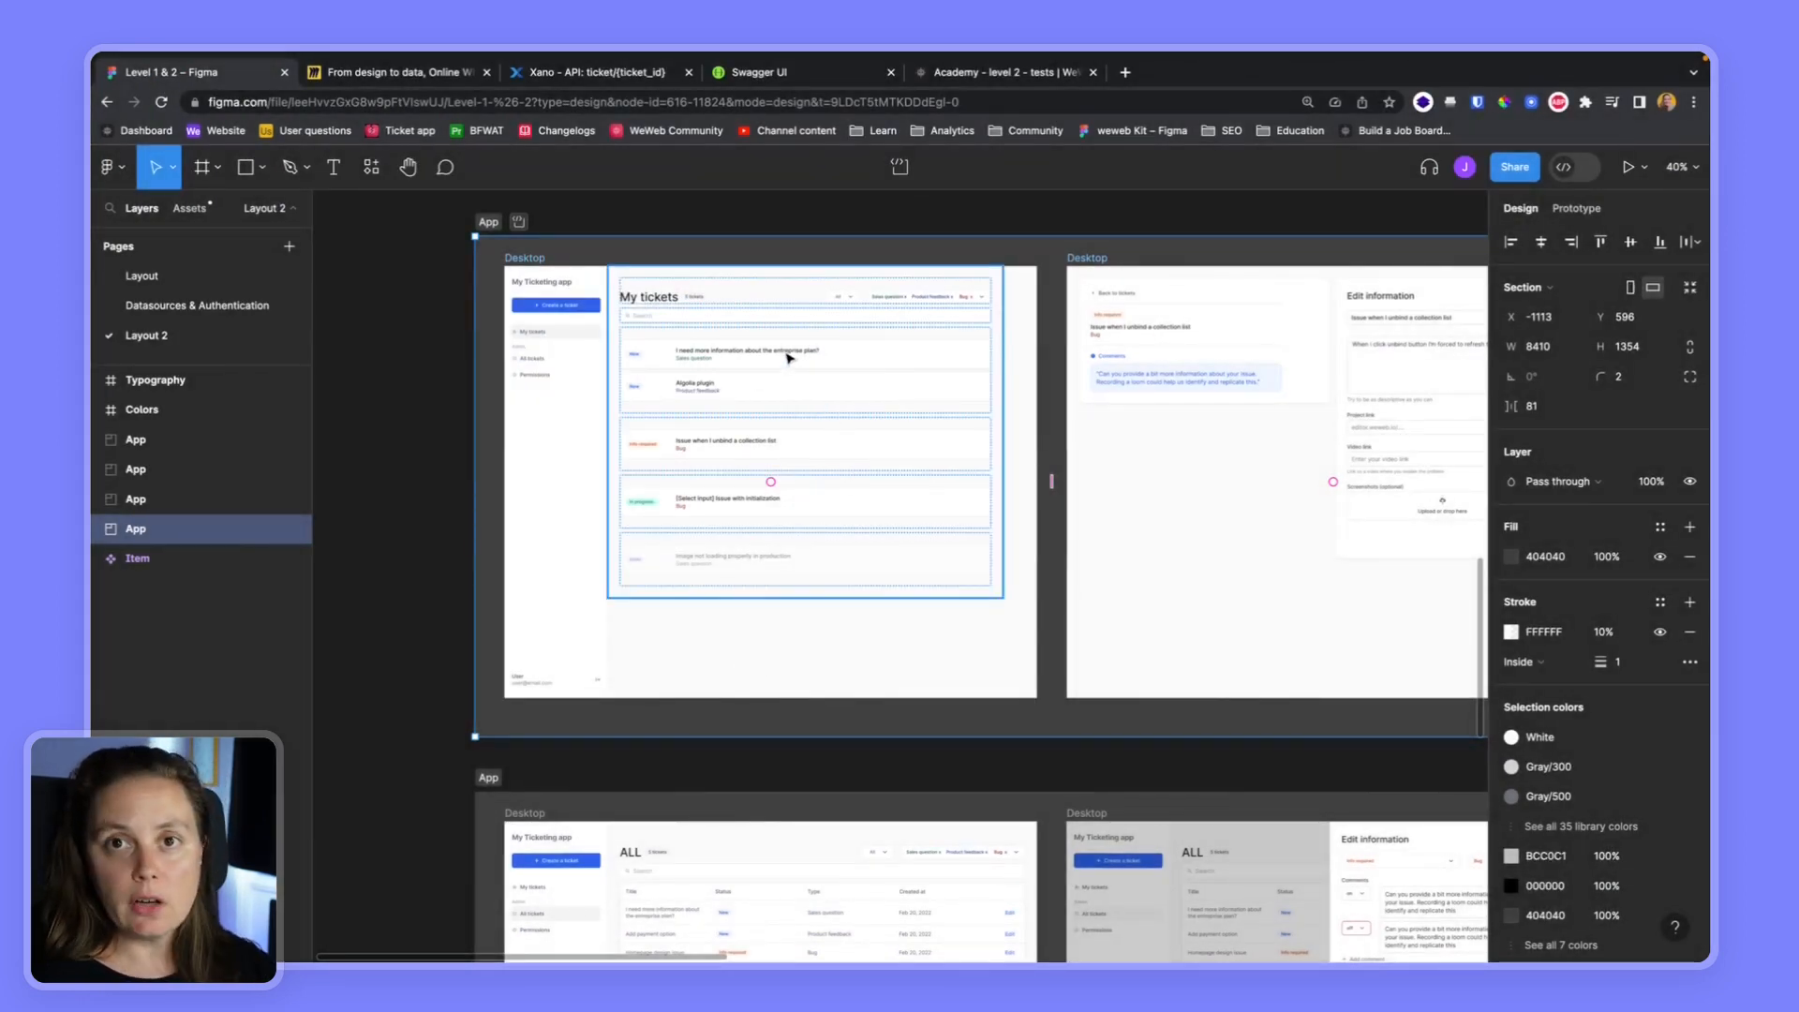
{"action": "scroll", "coordinate": [787, 356], "scroll_direction": "right", "scroll_amount": 6}
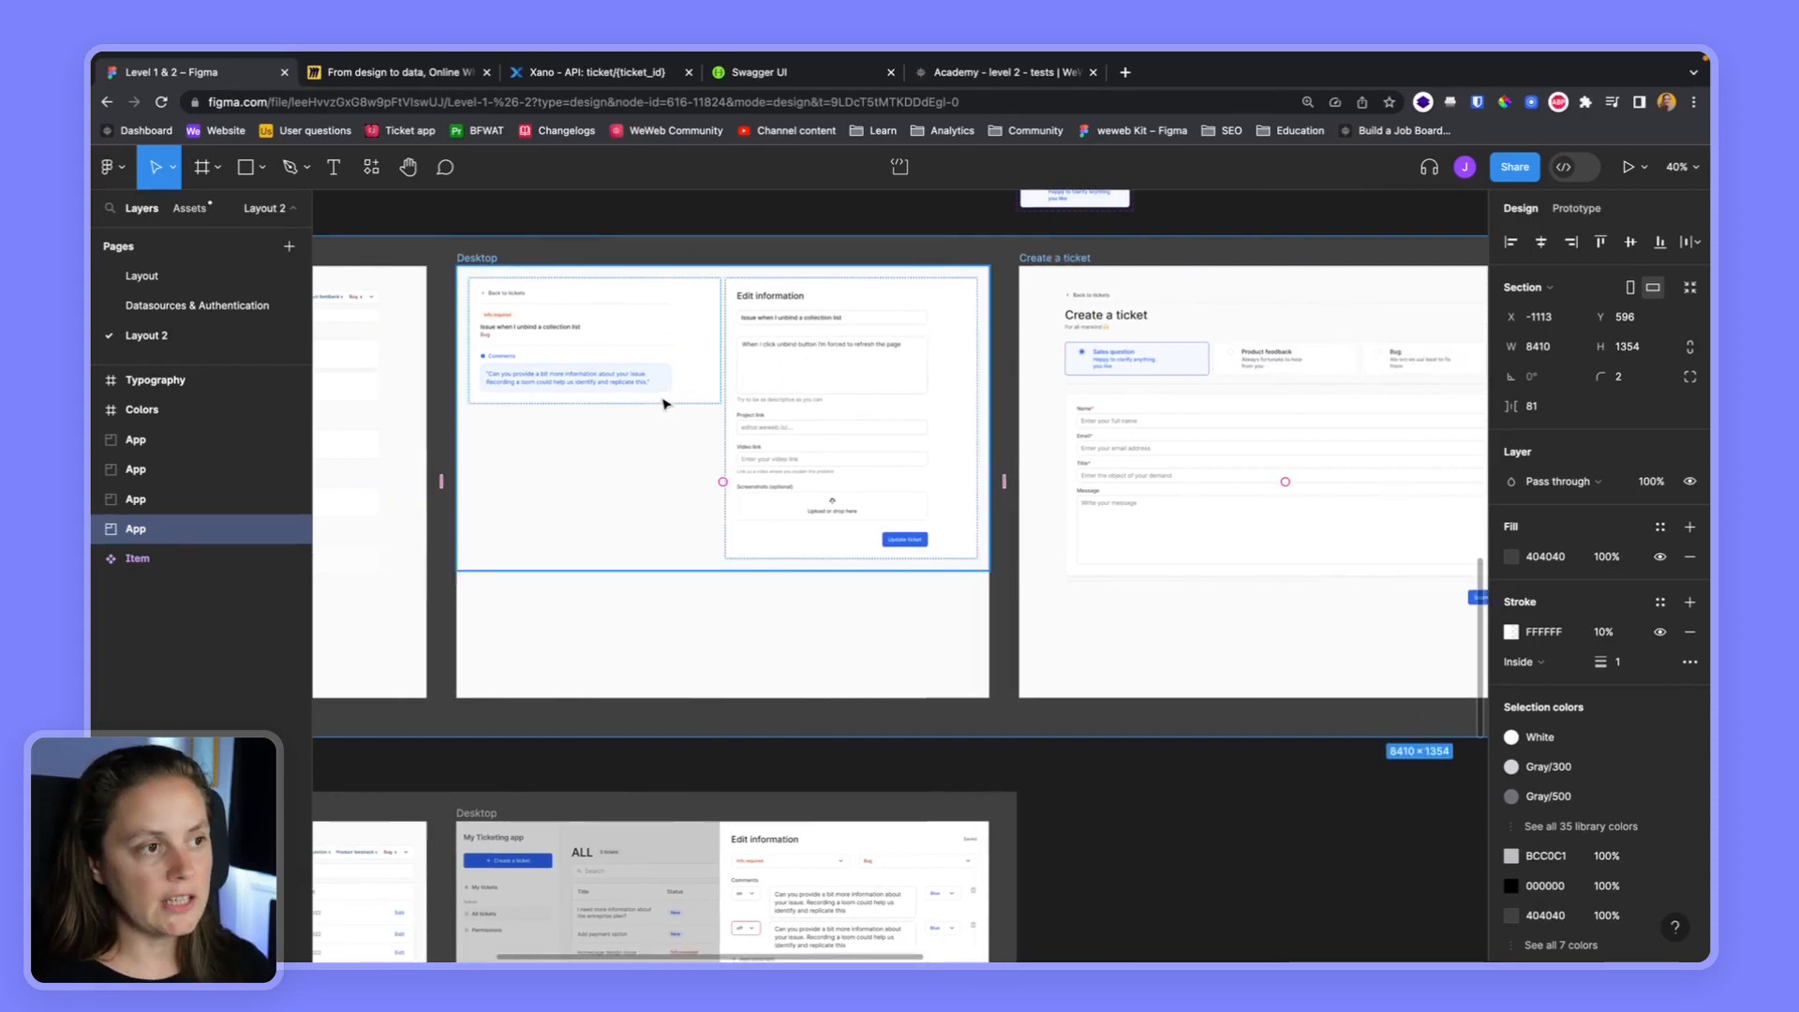
{"action": "scroll", "coordinate": [483, 309], "scroll_direction": "left", "scroll_amount": 4}
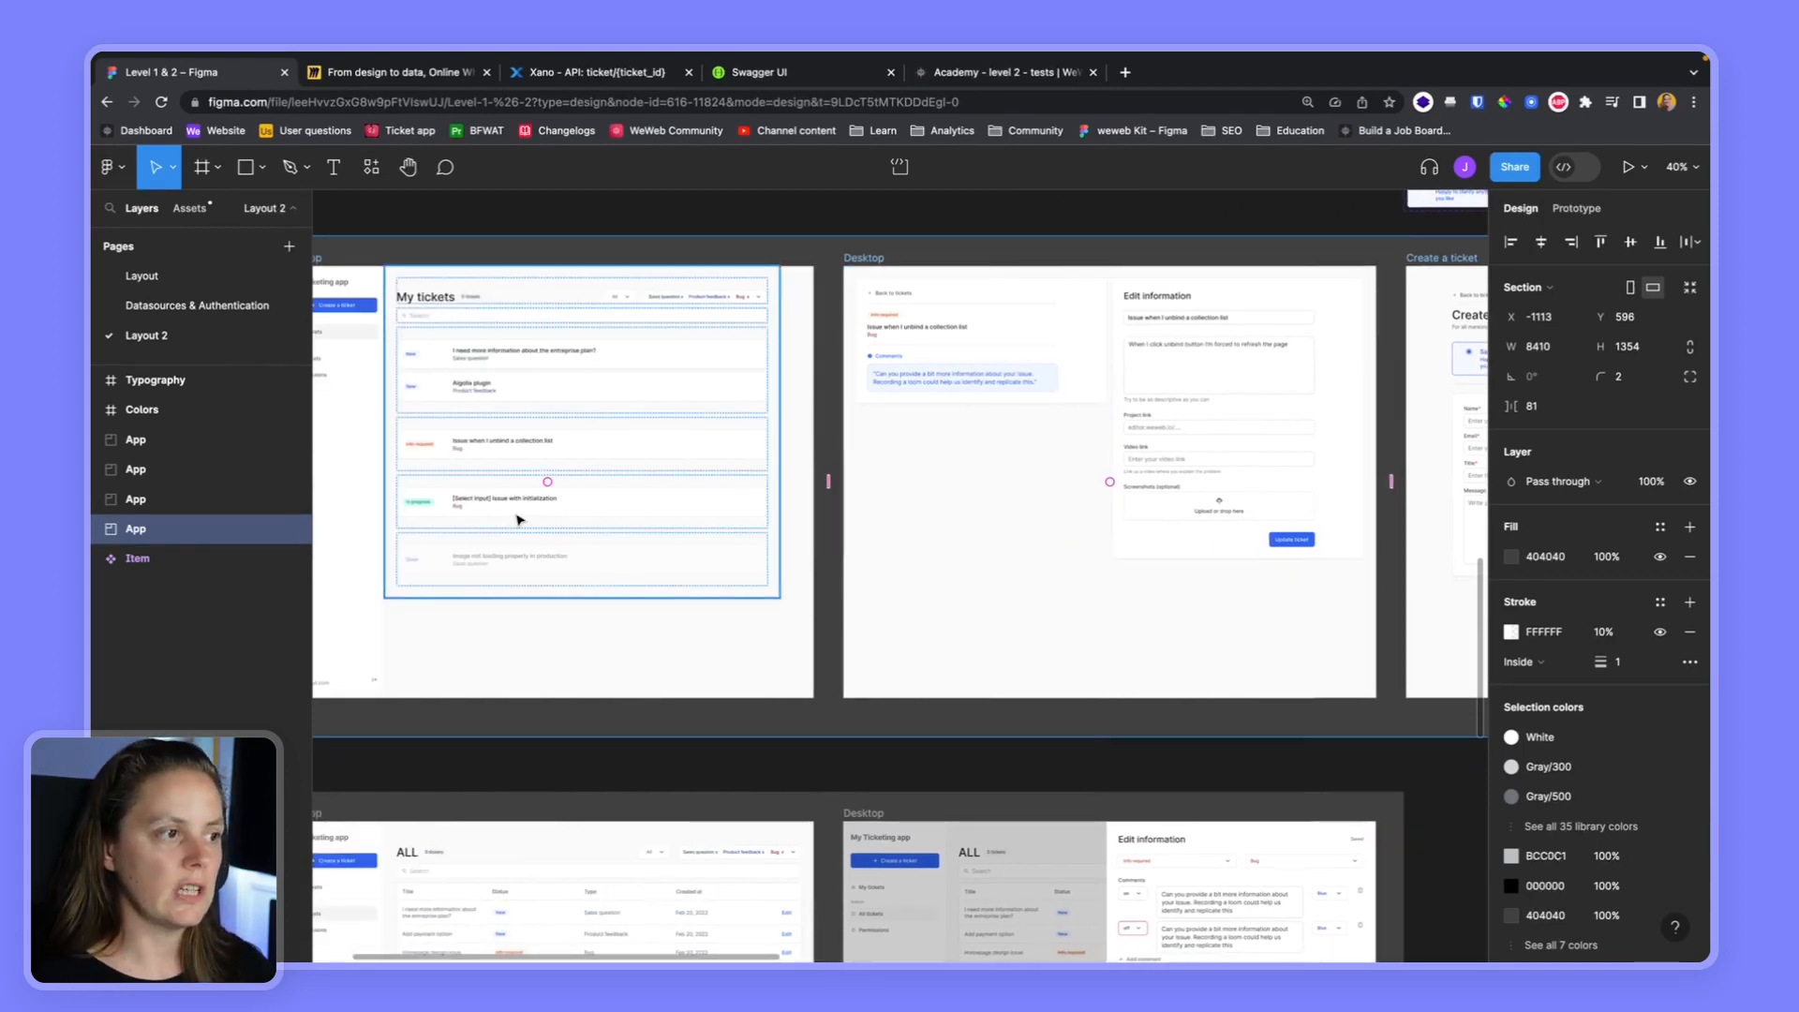
{"action": "scroll", "coordinate": [634, 500], "scroll_direction": "right", "scroll_amount": 4}
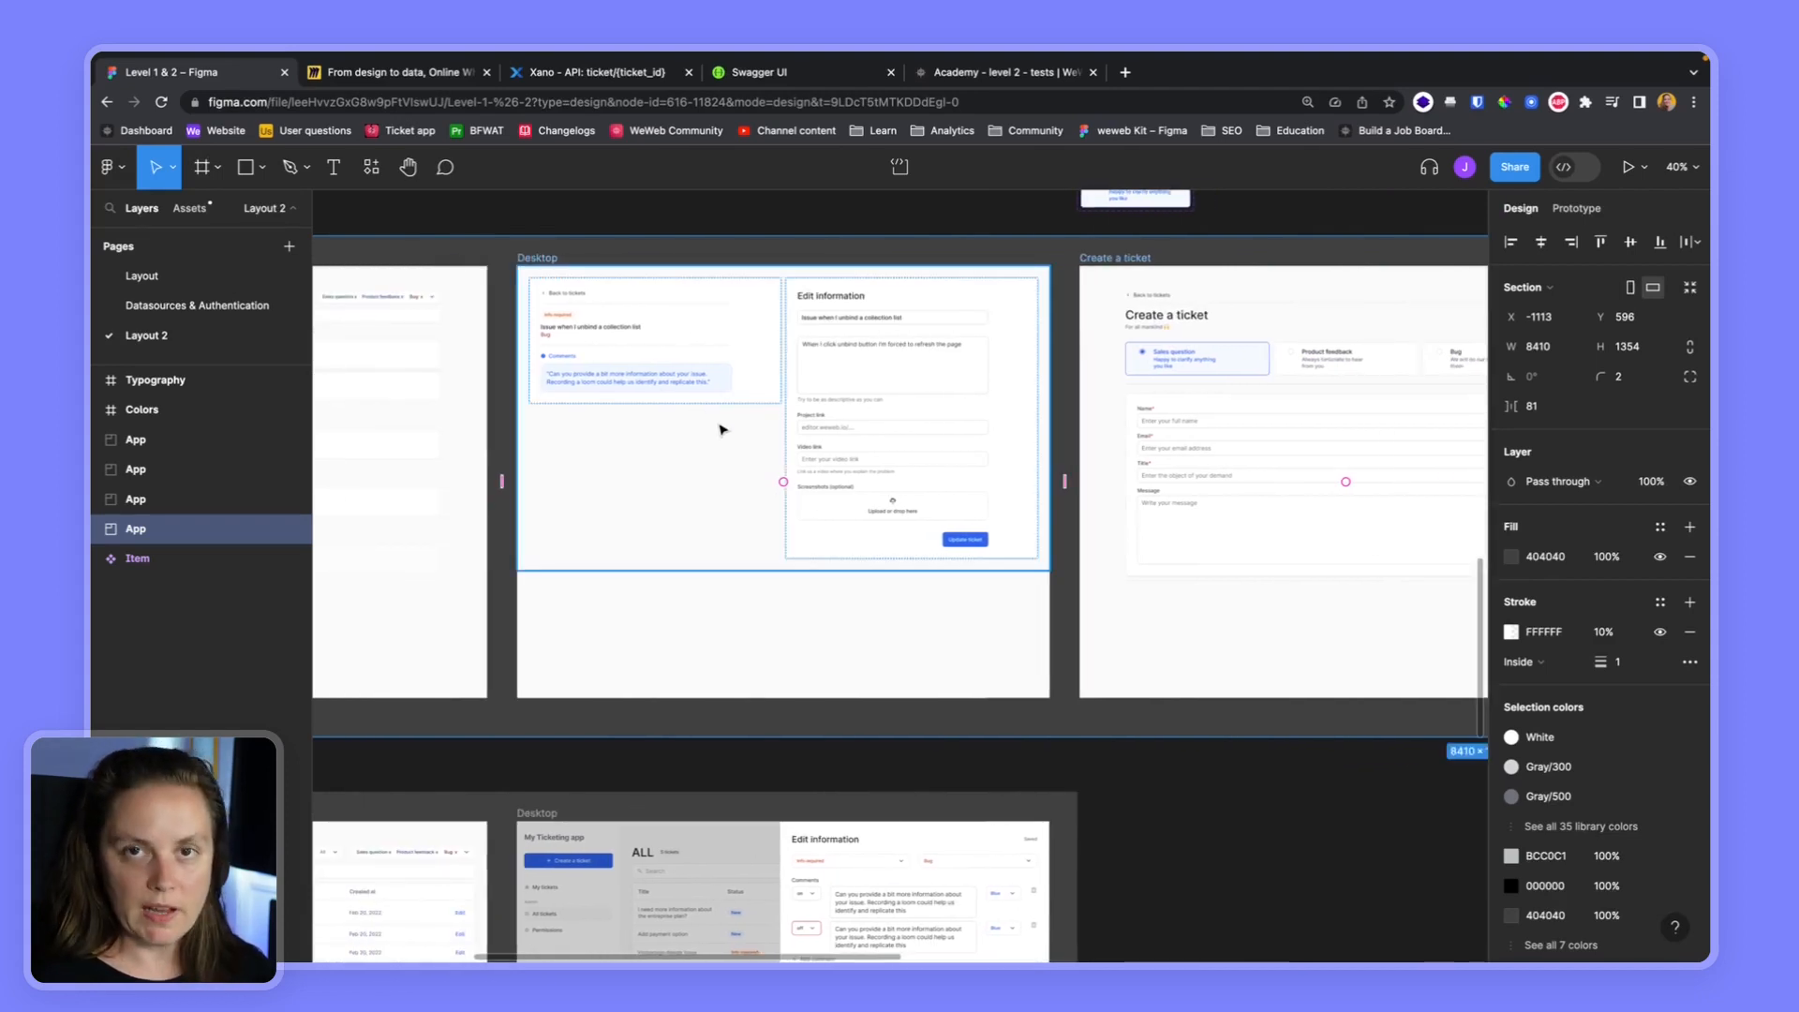
{"action": "left_click", "coordinate": [1000, 72]}
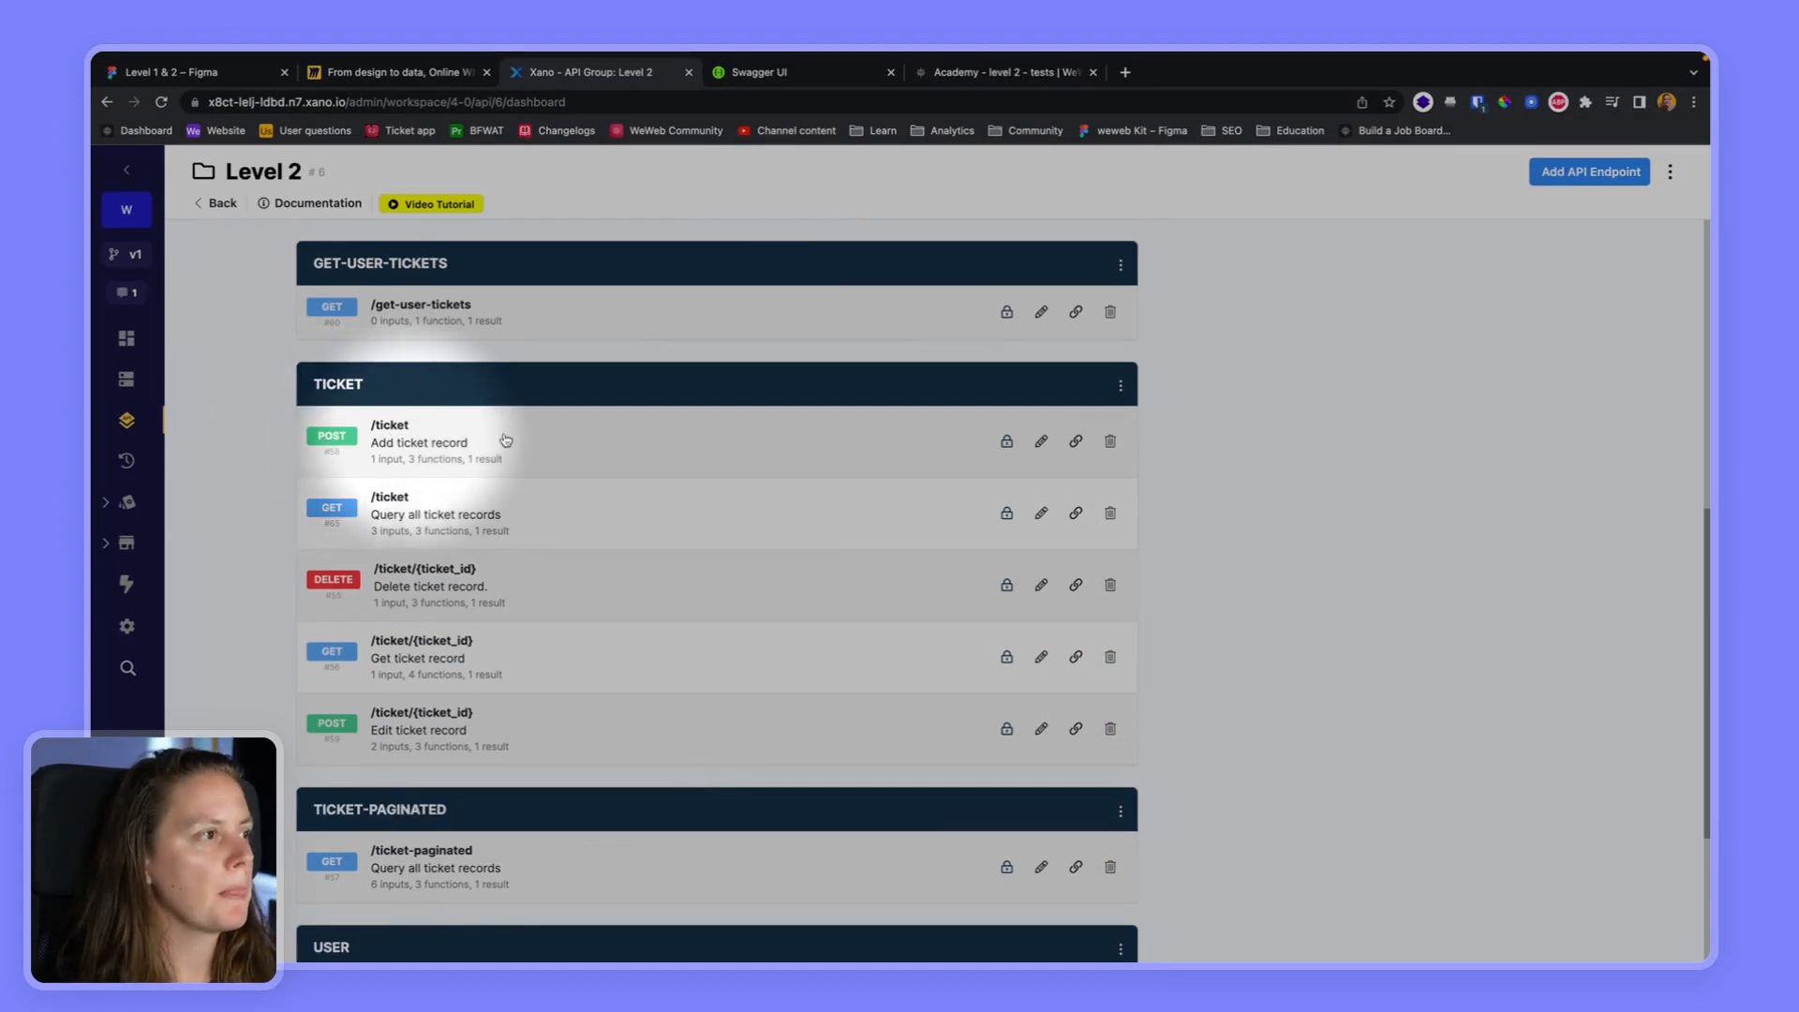
Add a new project workflow in WeWeb and name it "Create a ticket"
{"action": "left_click", "coordinate": [994, 72]}
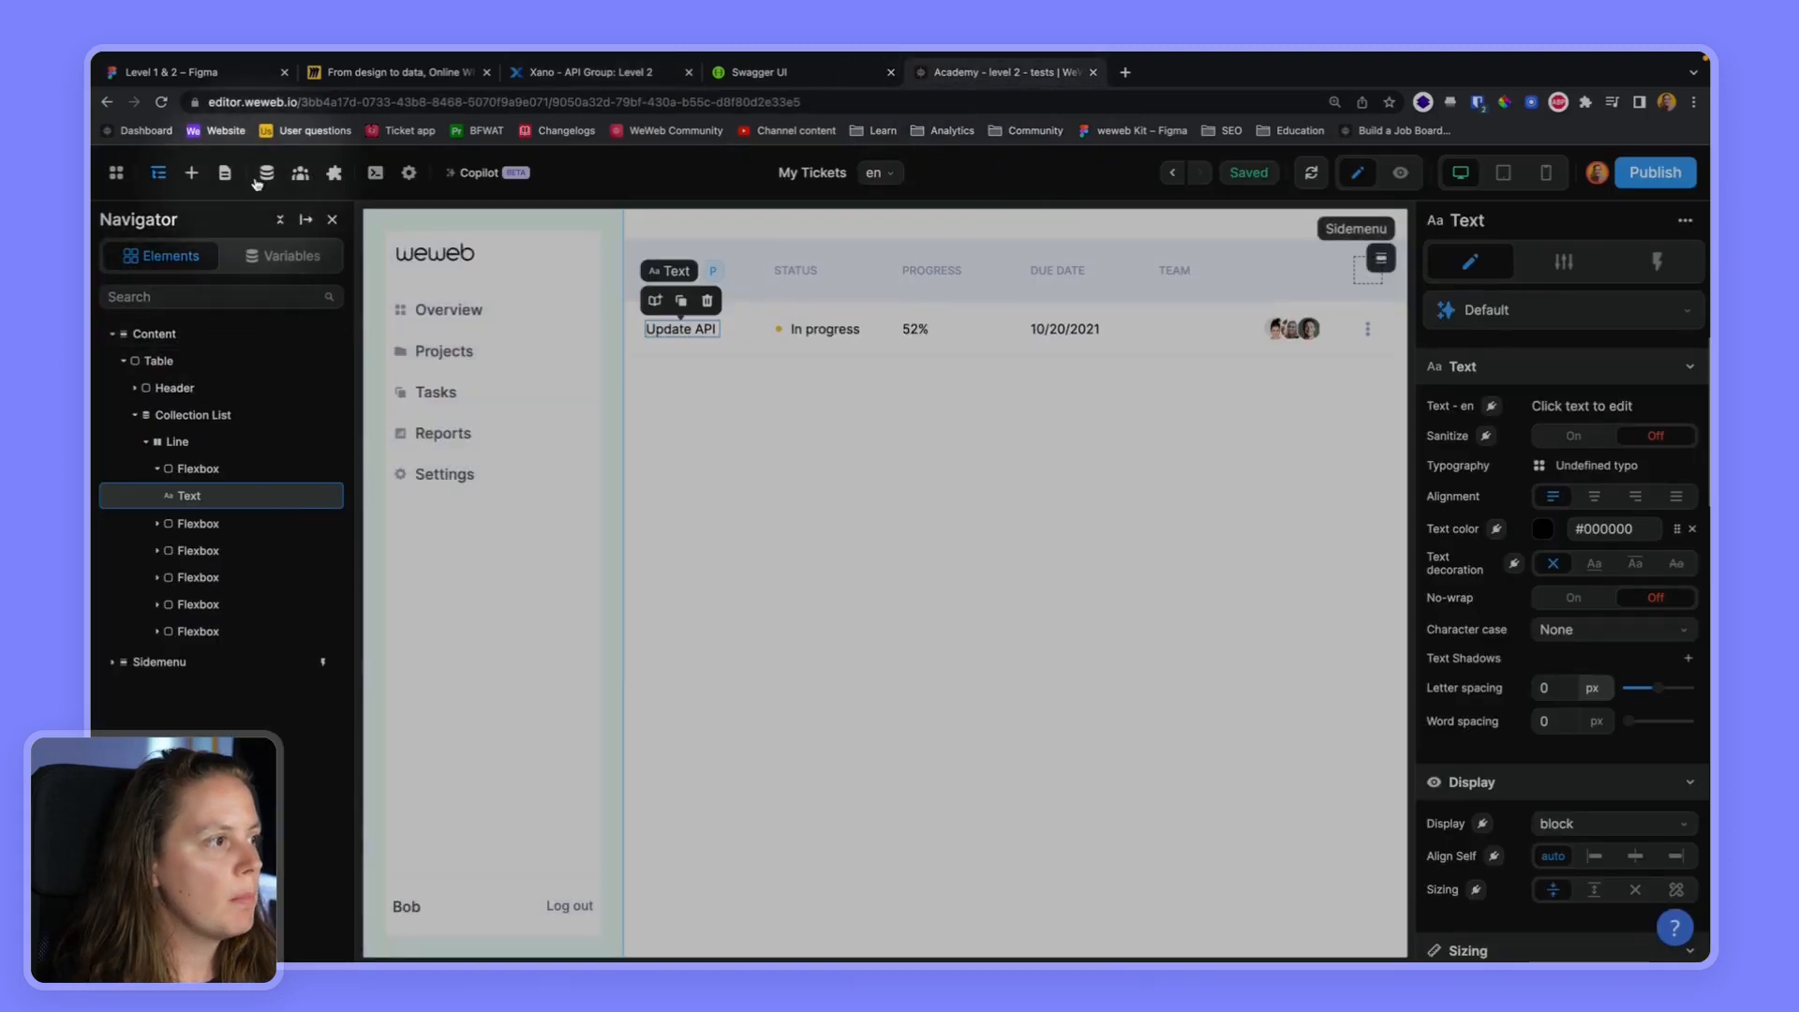
{"action": "left_click", "coordinate": [266, 172]}
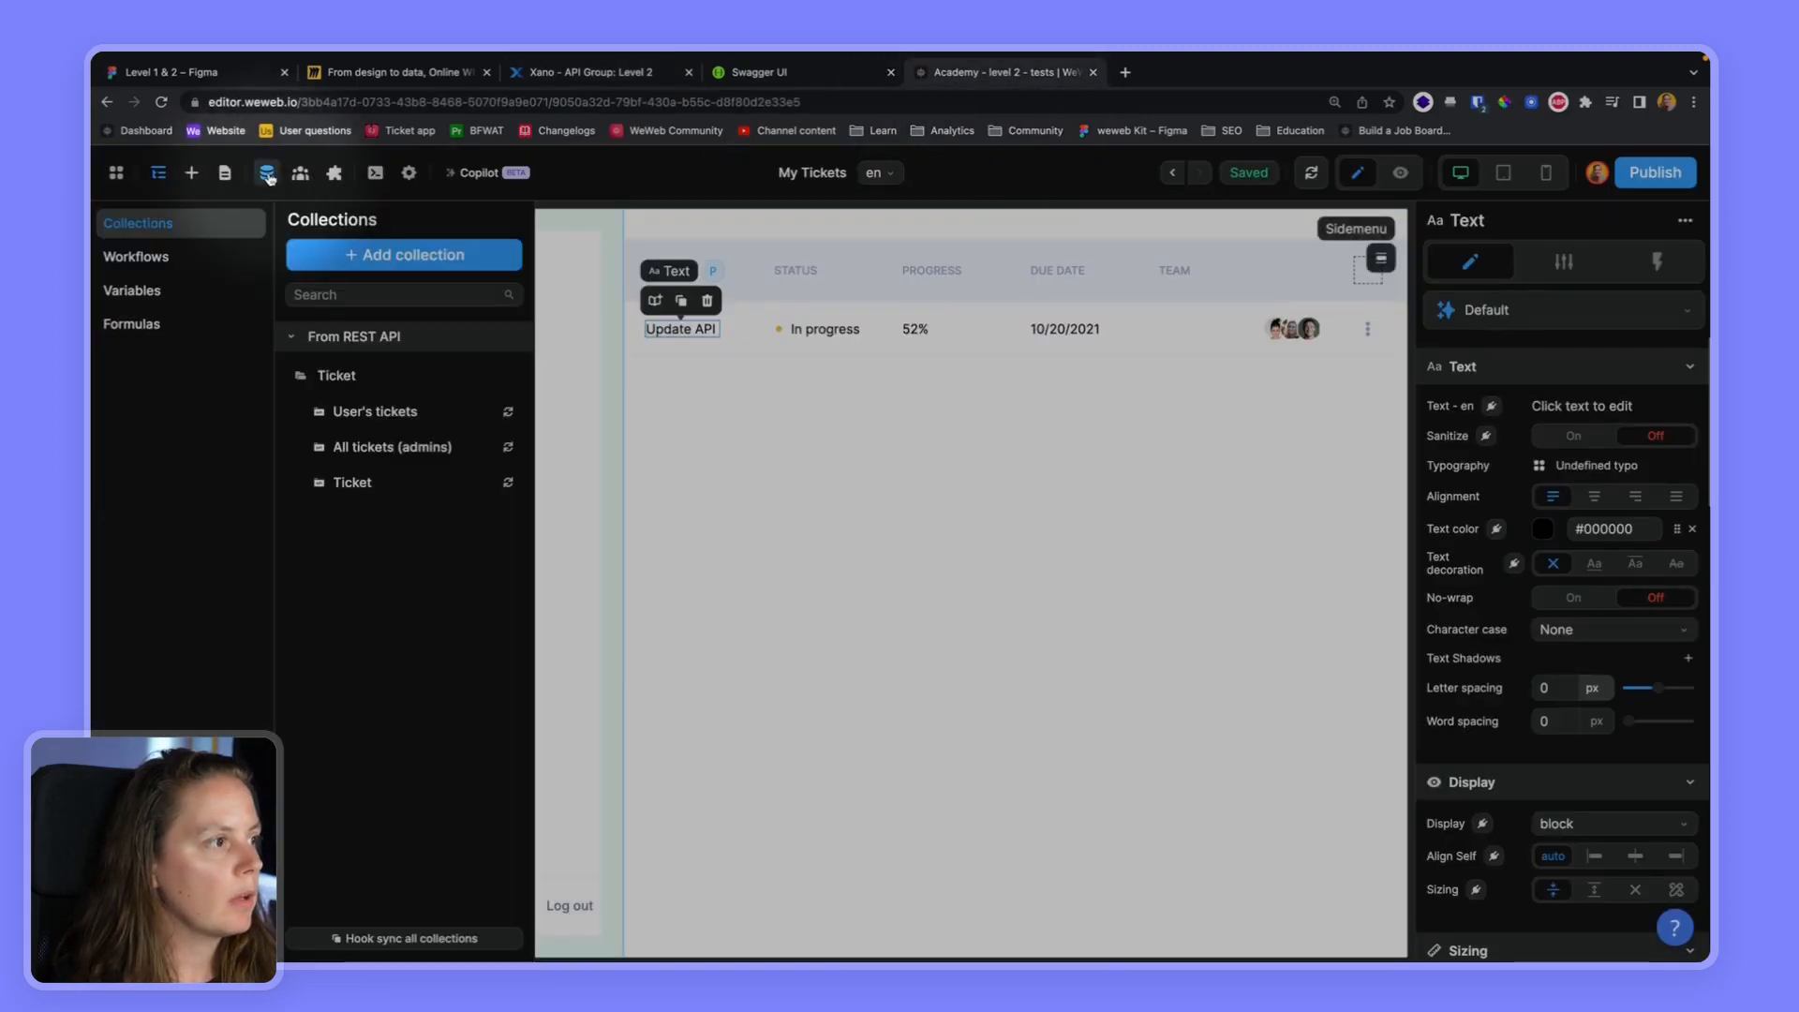
{"action": "left_click", "coordinate": [141, 257]}
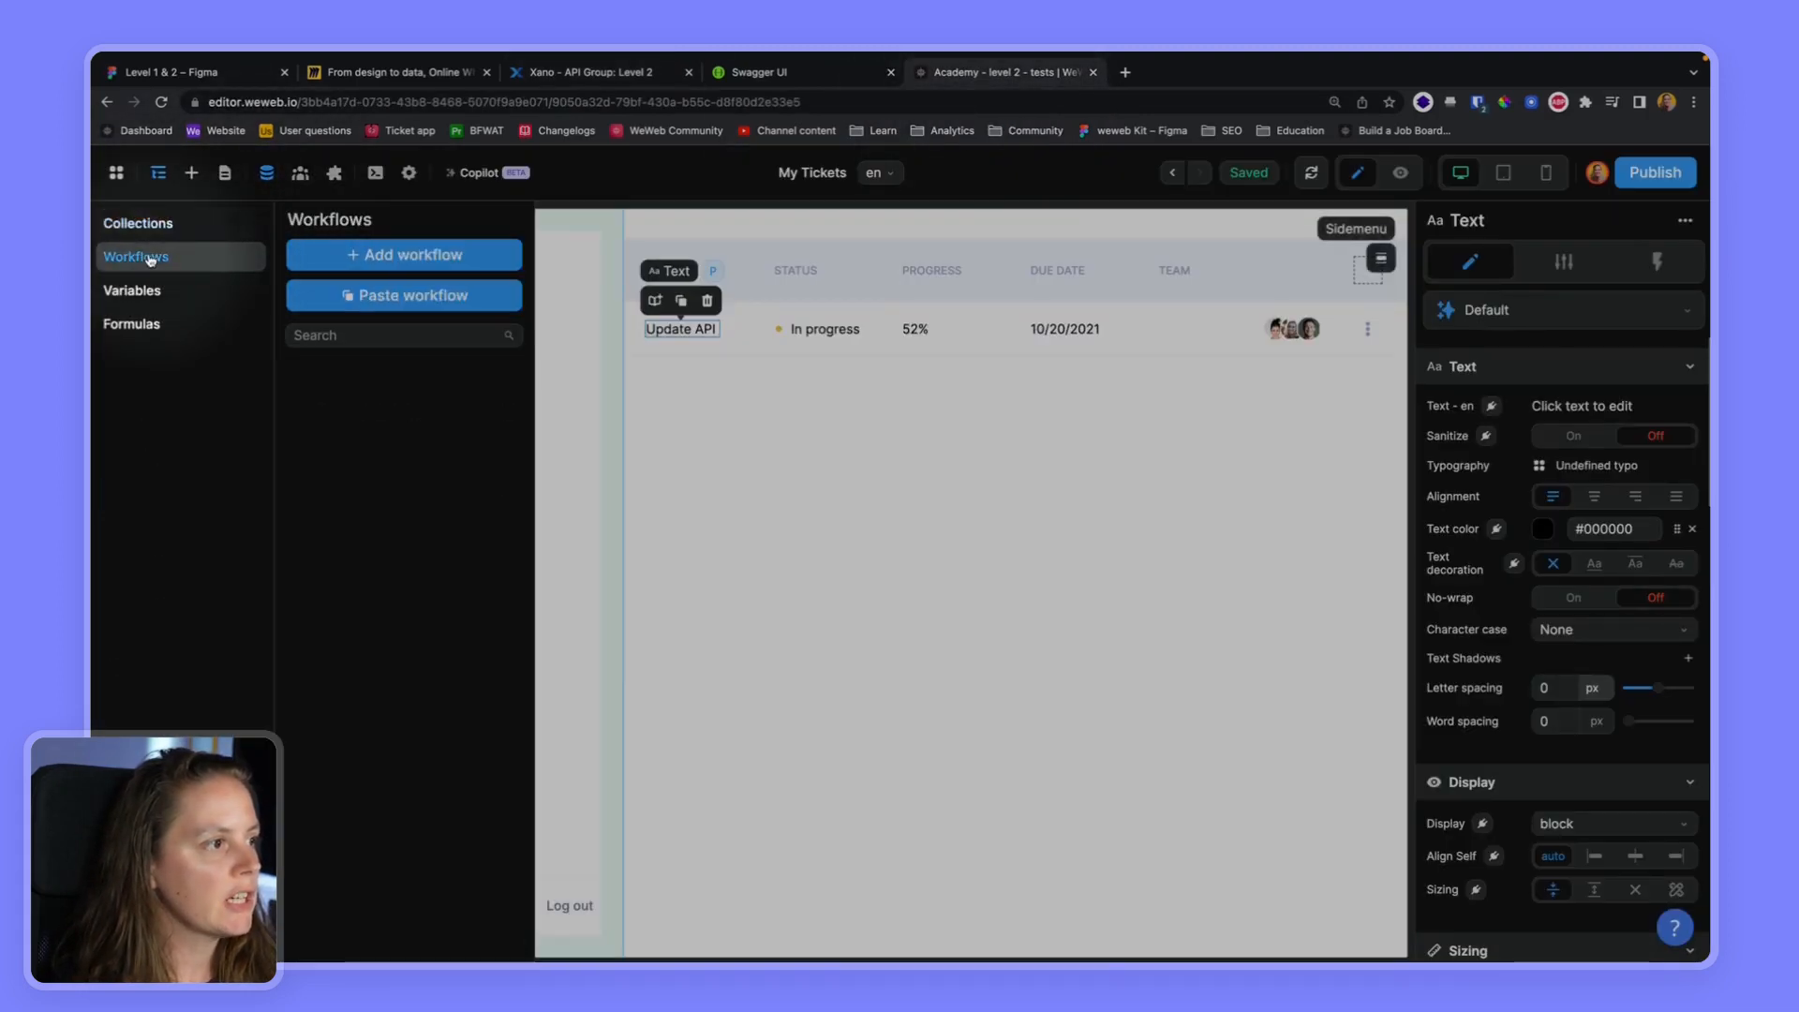
{"action": "left_click", "coordinate": [382, 262]}
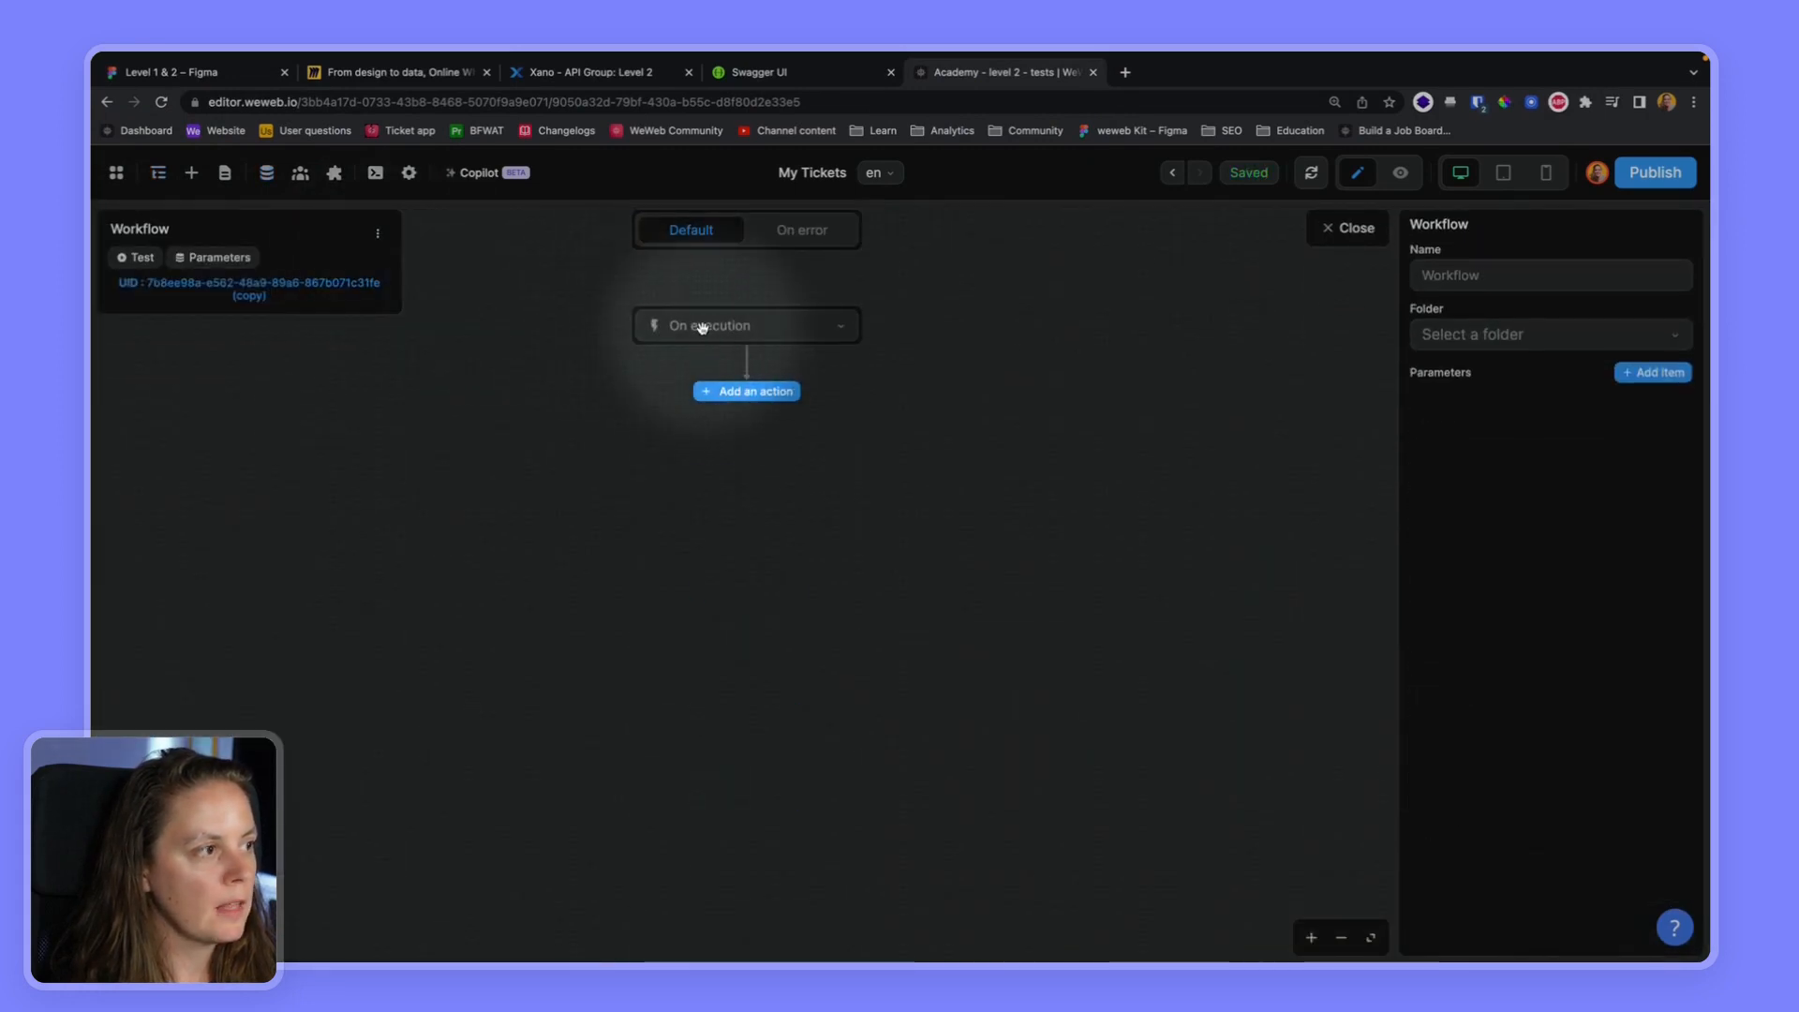
{"action": "left_click", "coordinate": [1528, 278]}
{"action": "type", "text": "Create a ticket"}
Create a workflow folder called "Ticket" and assign the Create a ticket workflow to it
{"action": "left_click", "coordinate": [1582, 335]}
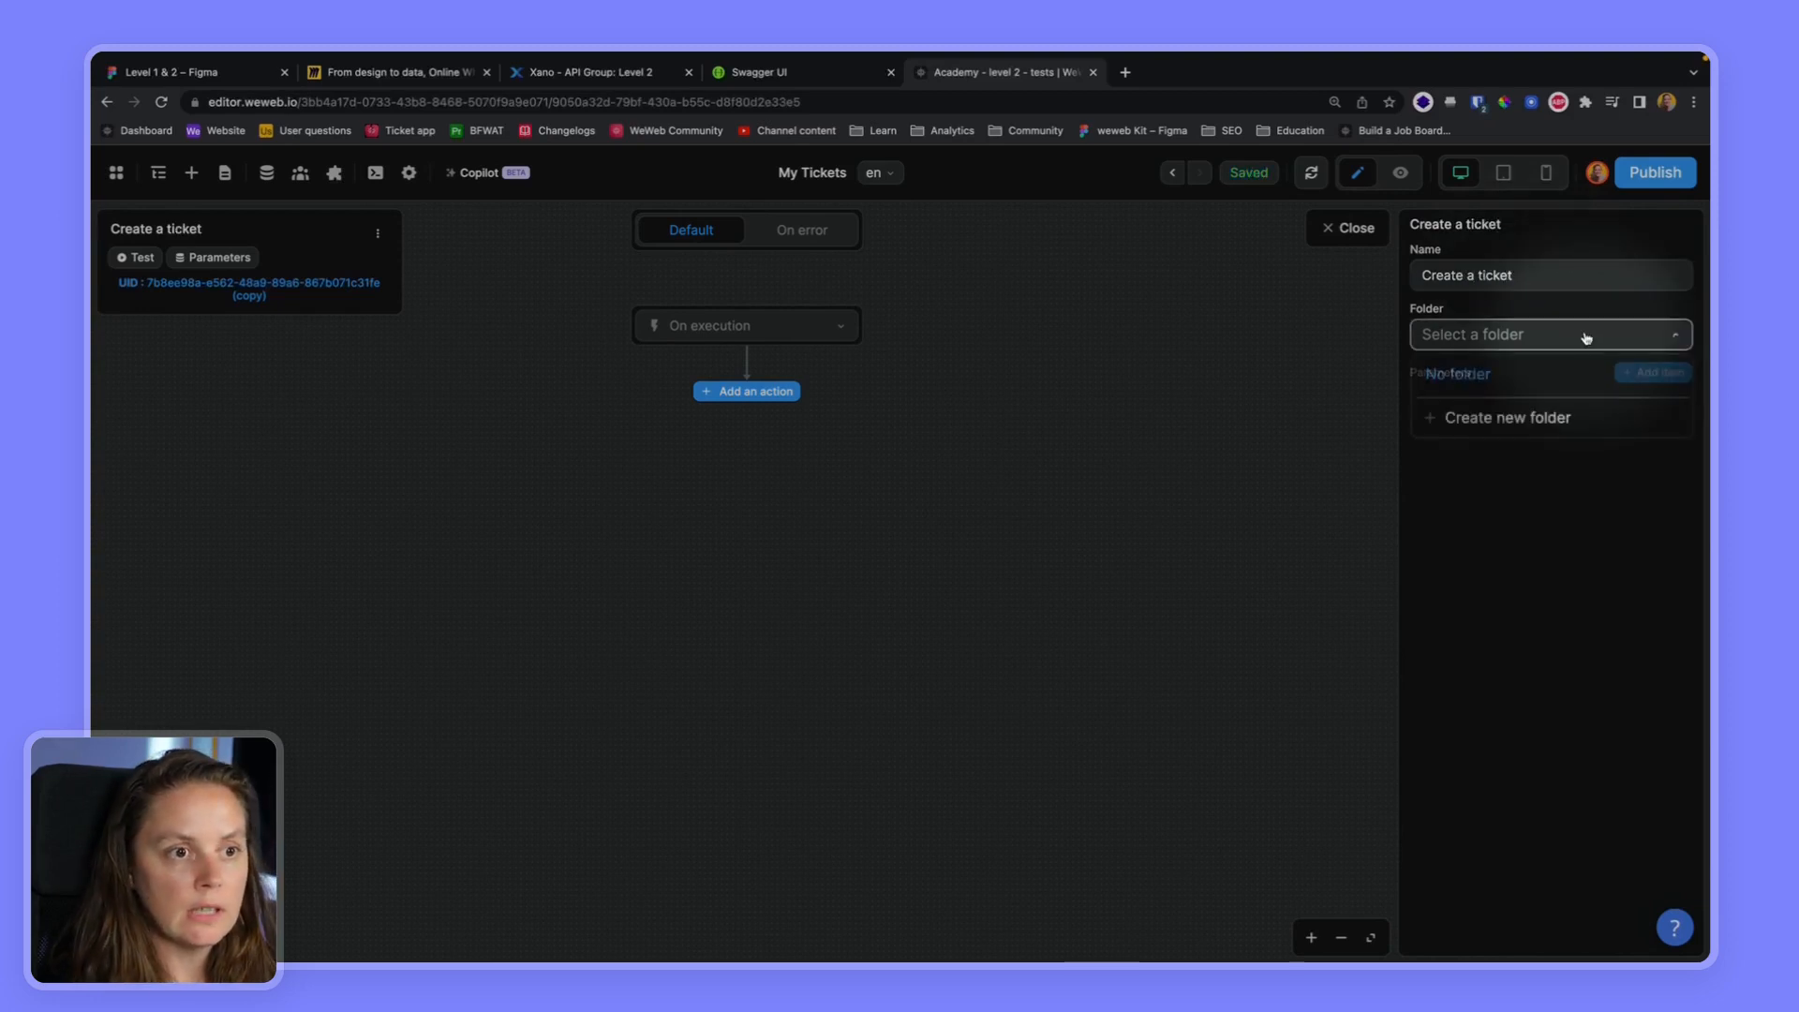
{"action": "left_click", "coordinate": [1483, 413]}
{"action": "type", "text": "Ticket"}
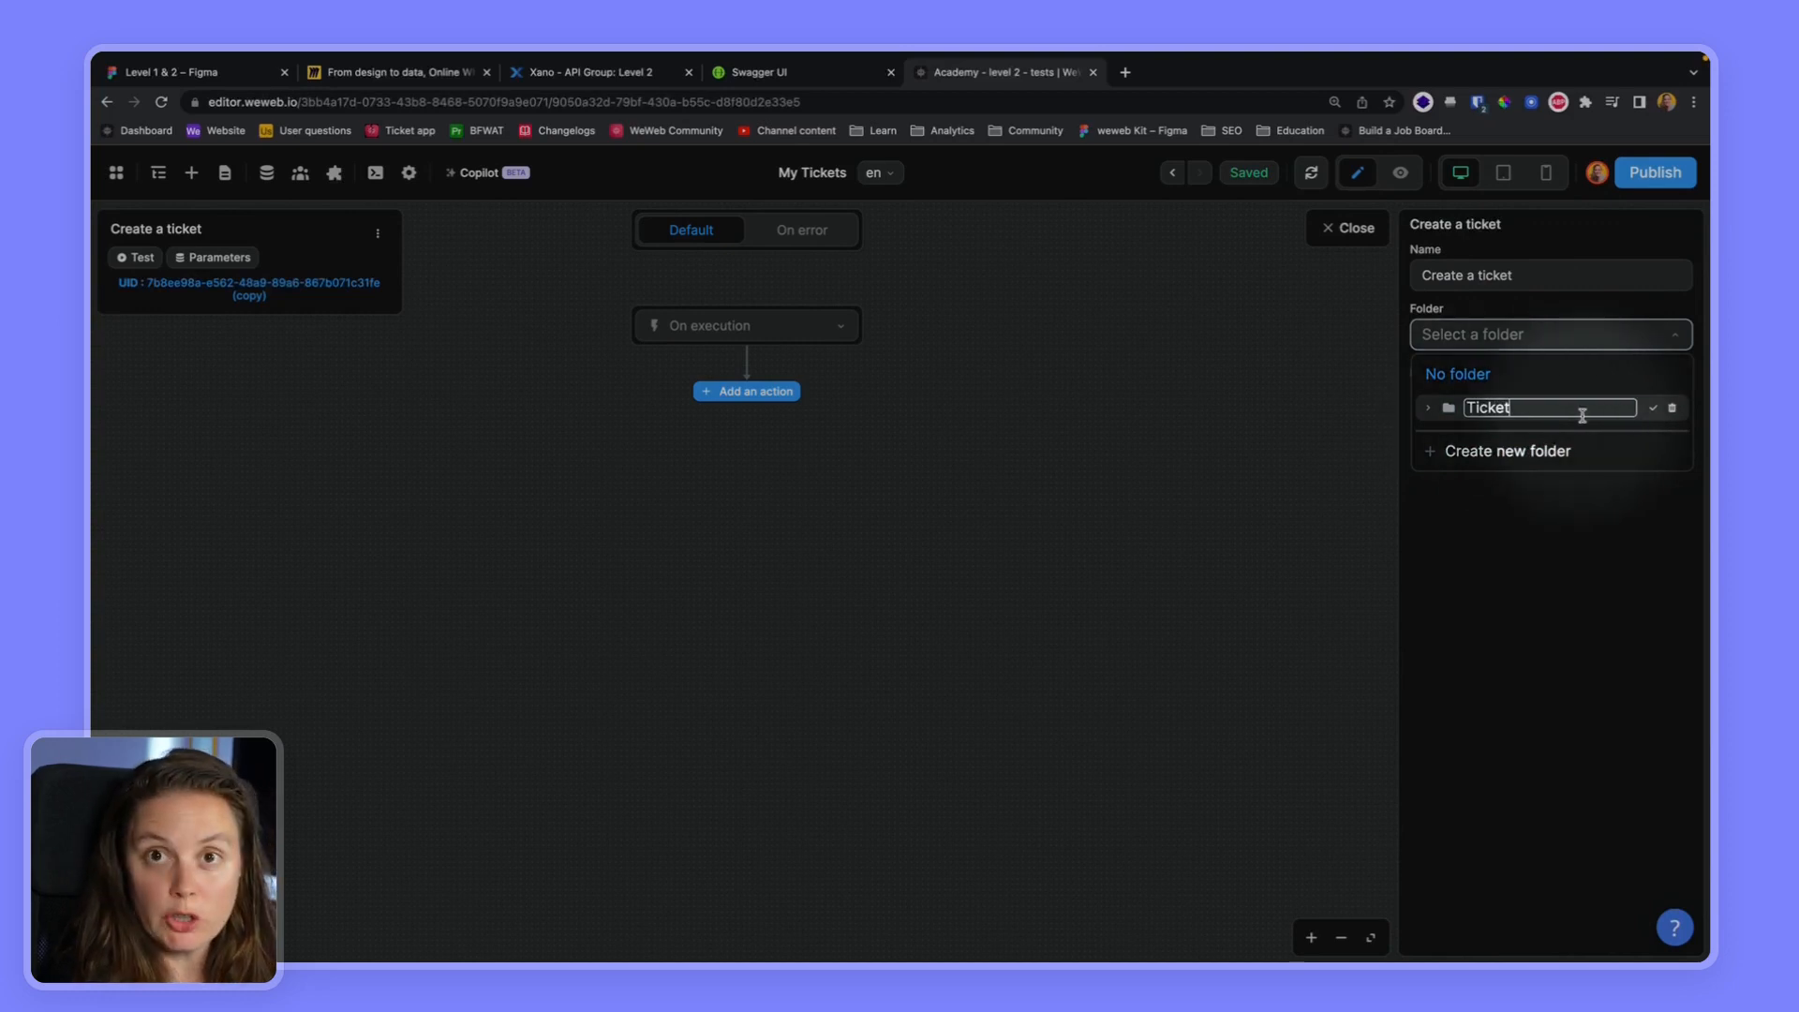
{"action": "left_click", "coordinate": [1651, 411]}
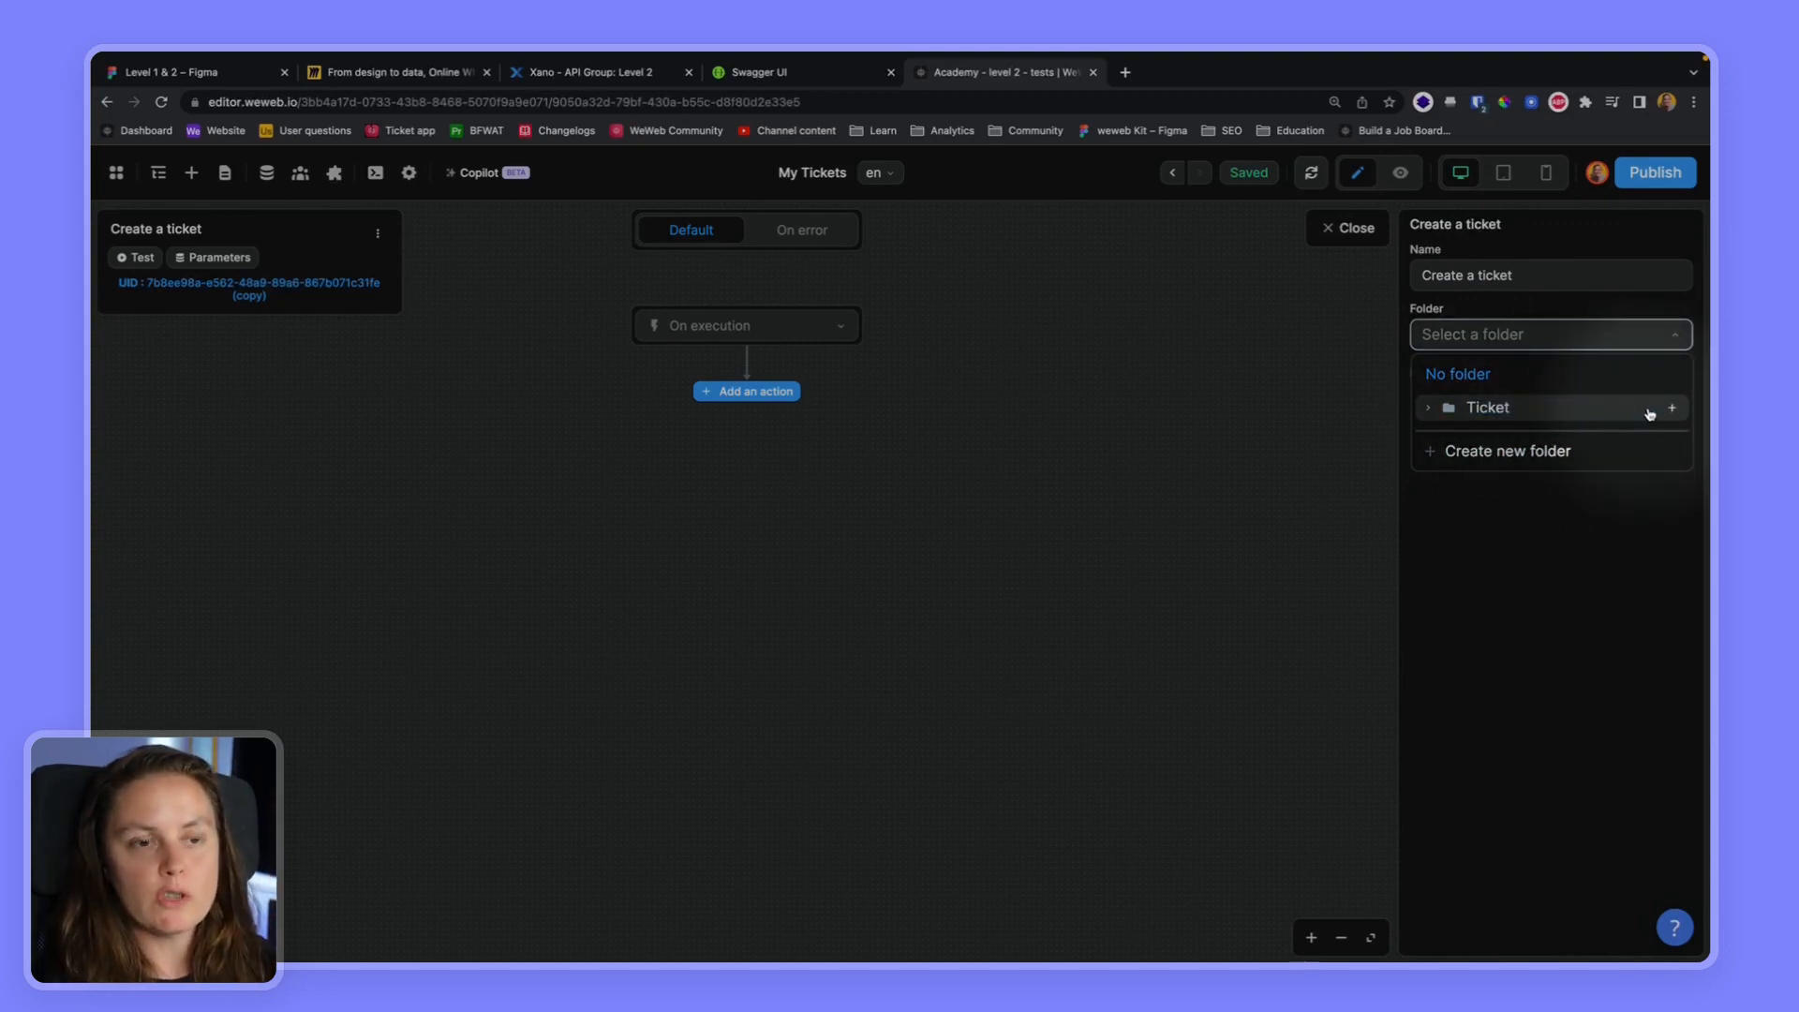
{"action": "left_click", "coordinate": [1499, 408]}
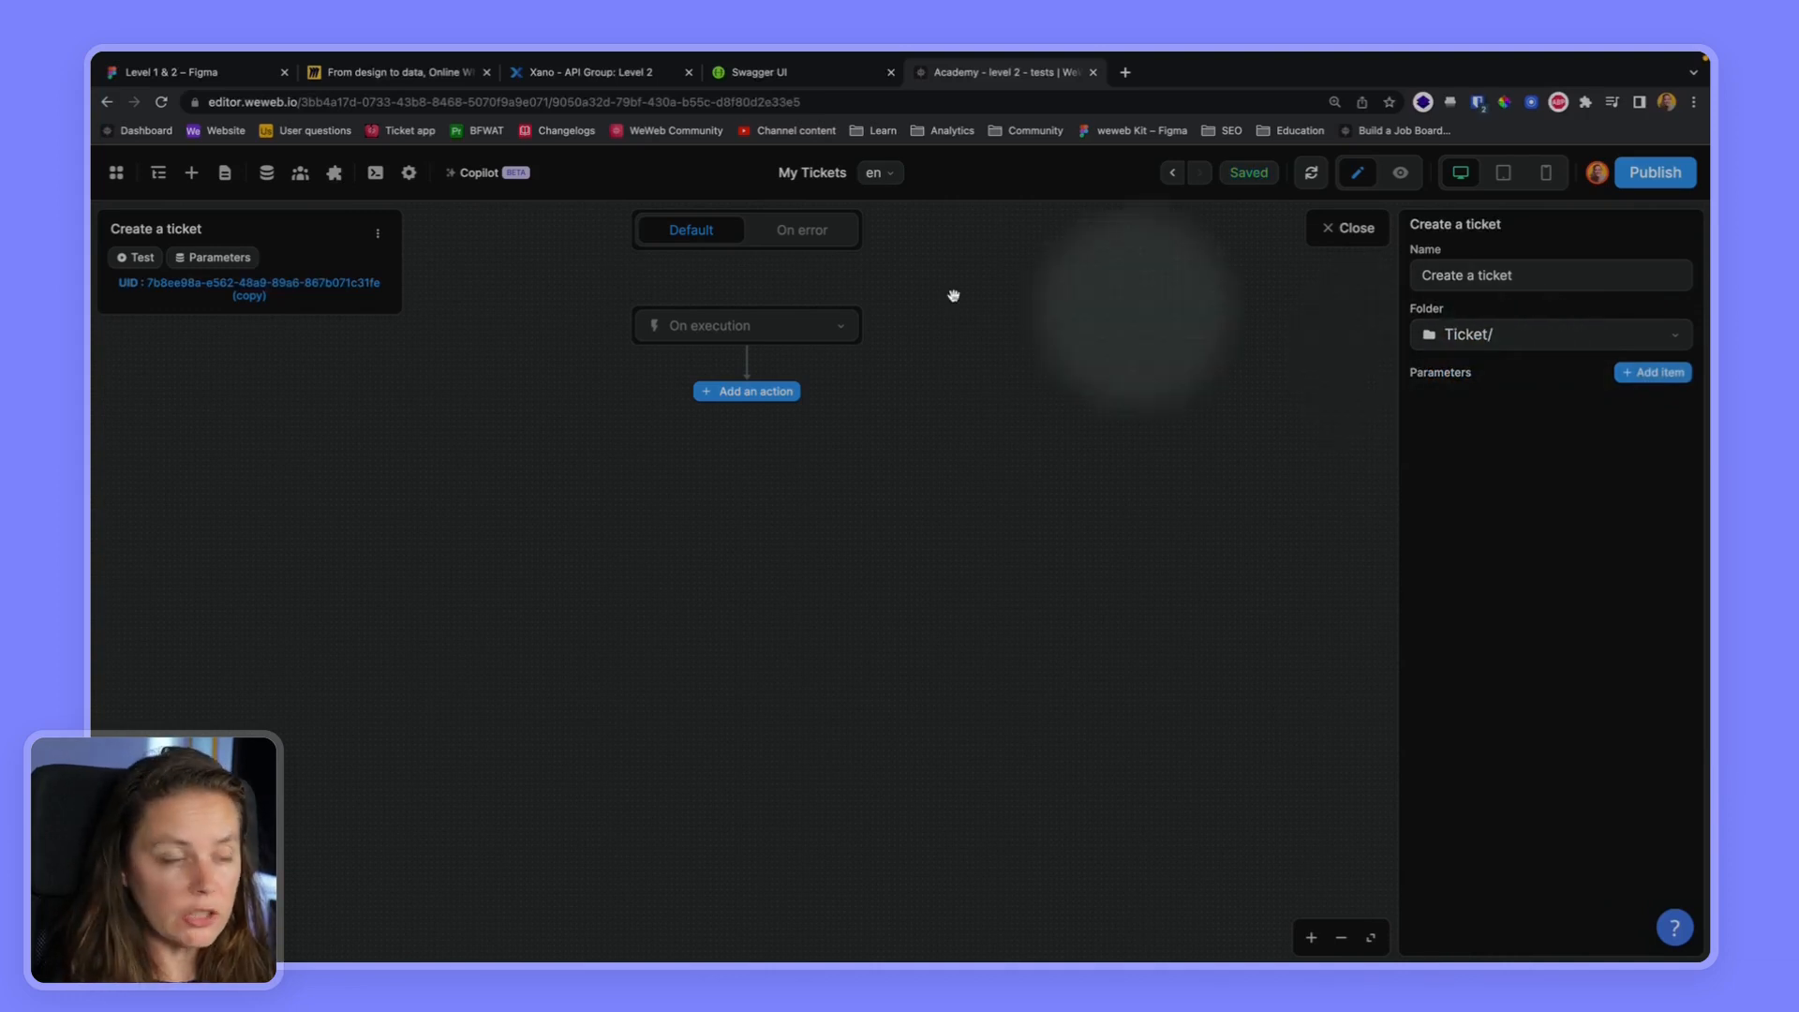
Add a REST API Request action to the Create a ticket workflow
{"action": "left_click", "coordinate": [740, 390]}
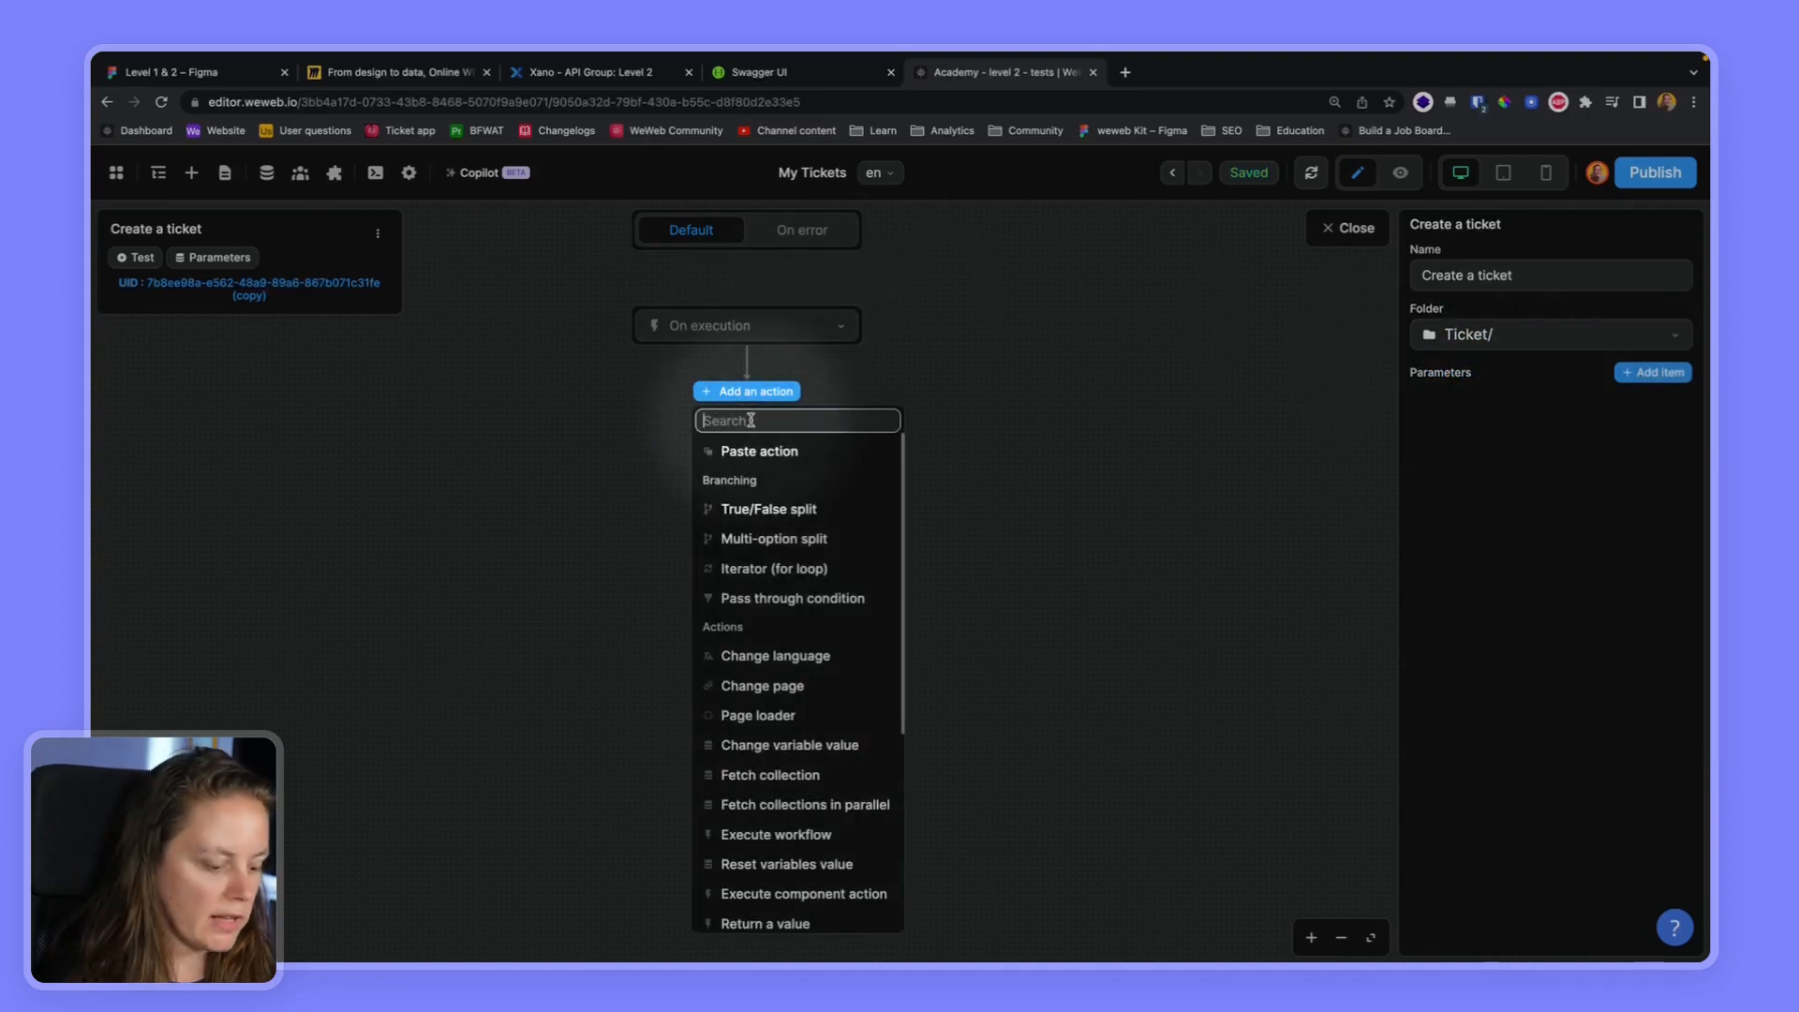
{"action": "type", "text": "re"}
{"action": "left_click", "coordinate": [763, 567]}
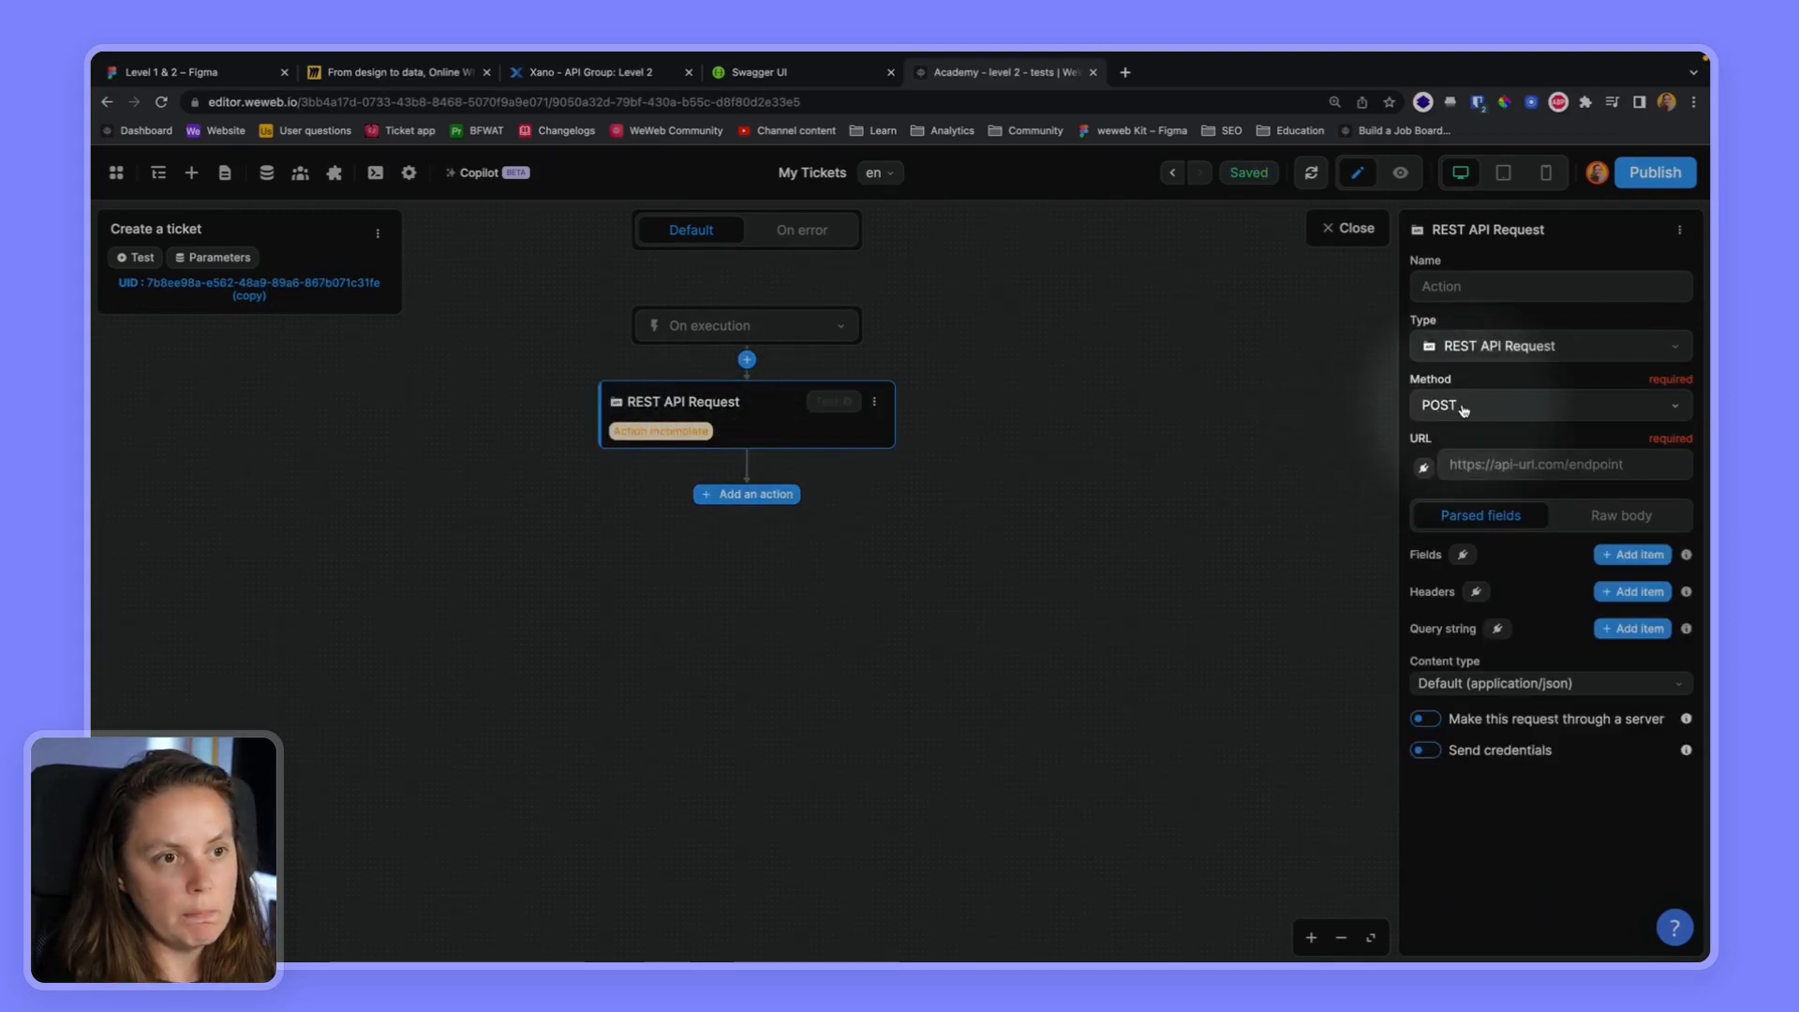
Bind the POST request's URL to the formula baseURL + "/ticket"
{"action": "left_click", "coordinate": [1422, 467]}
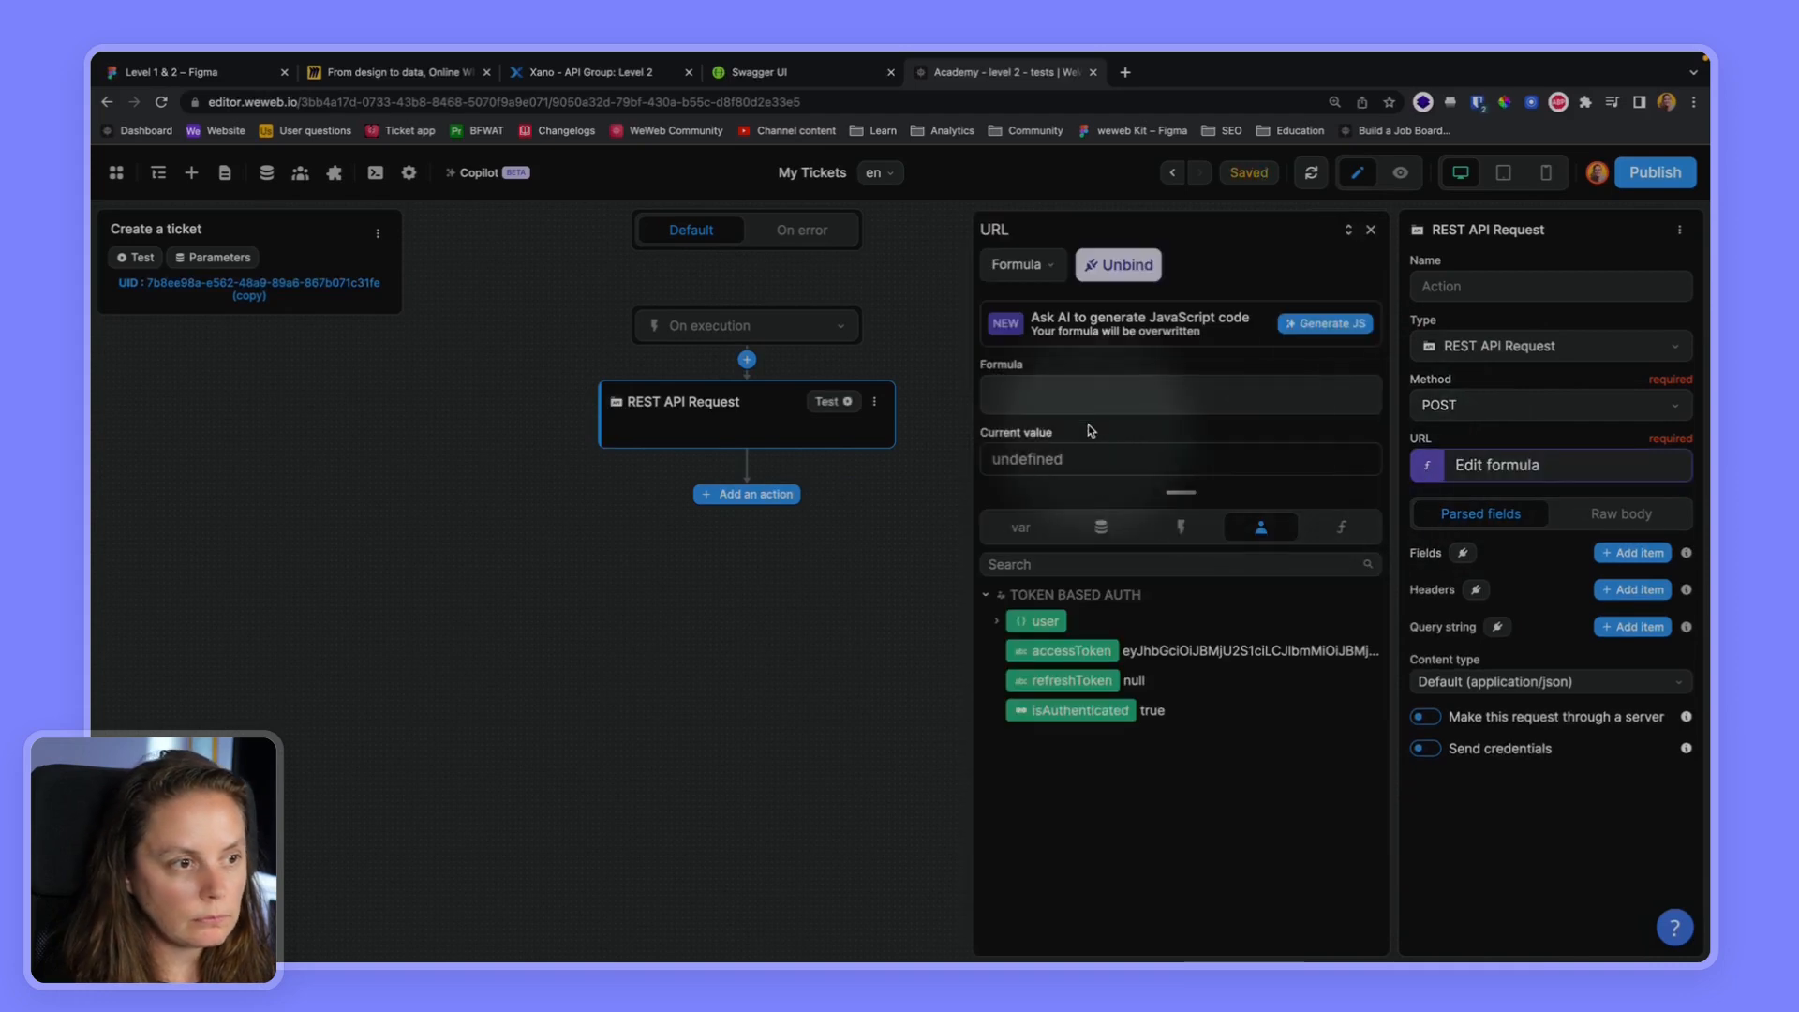
{"action": "left_click", "coordinate": [1088, 395]}
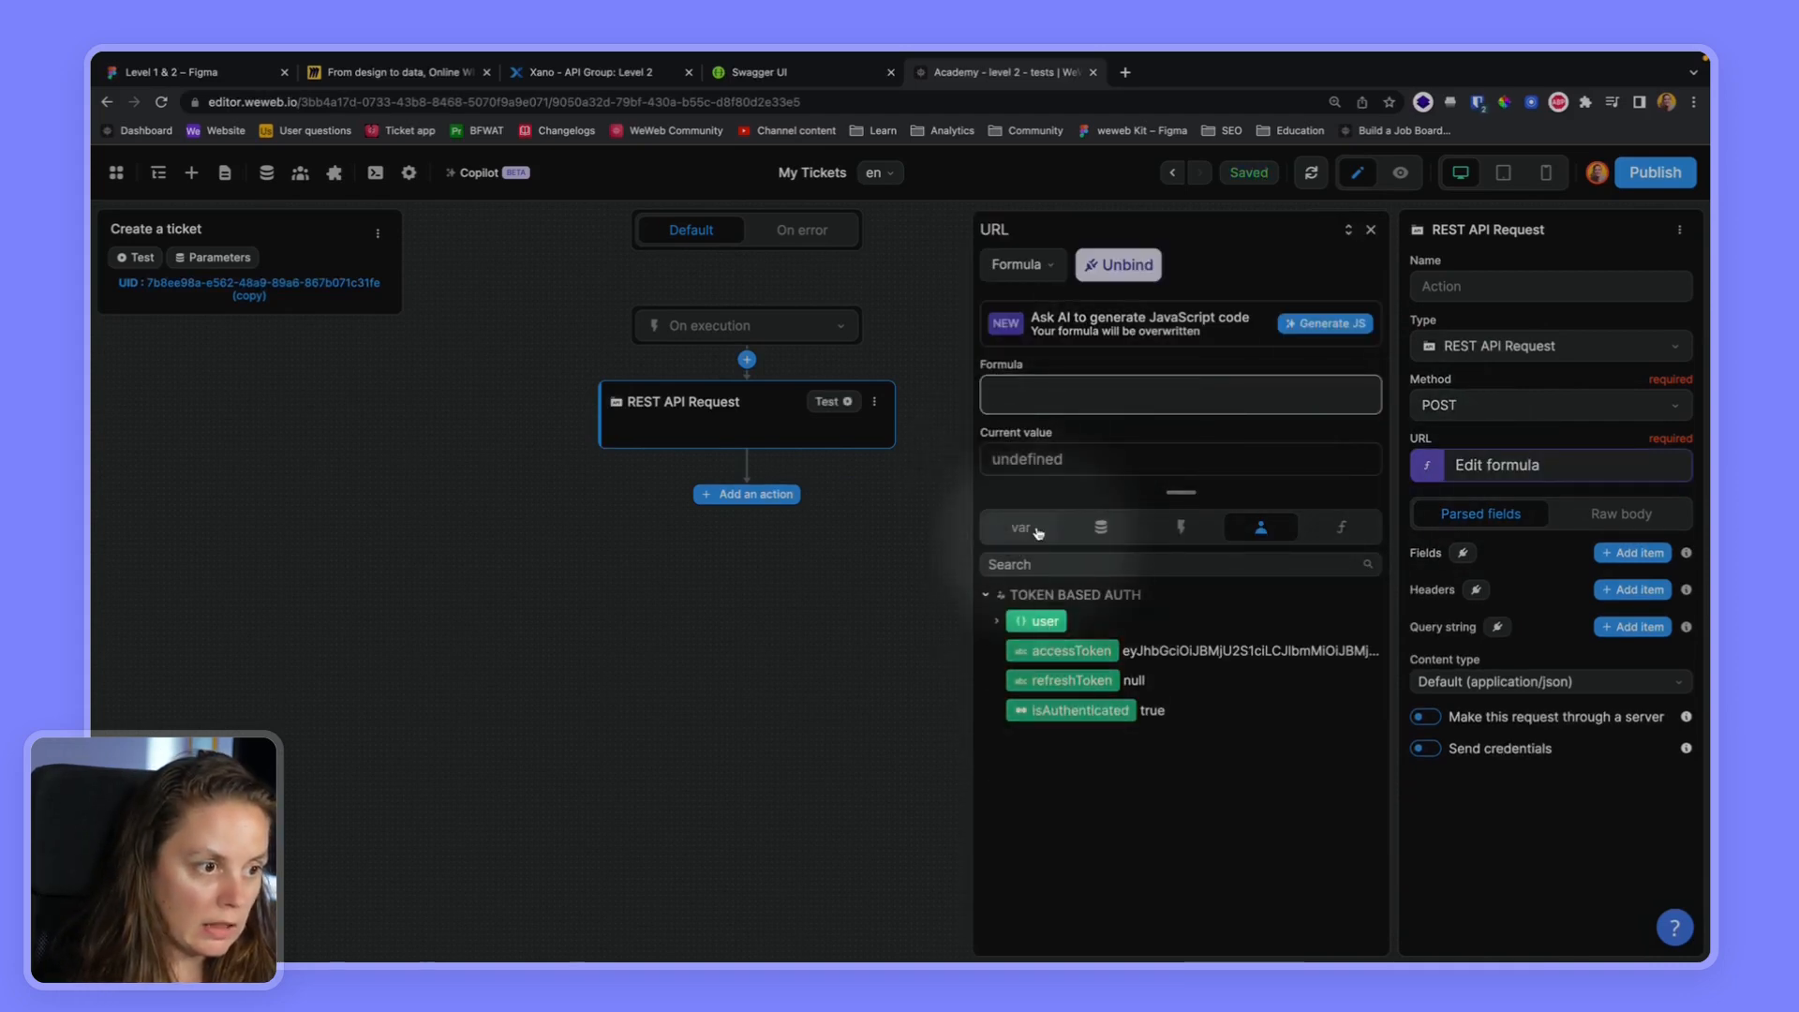
{"action": "left_click", "coordinate": [1037, 529]}
{"action": "left_click", "coordinate": [1057, 621]}
{"action": "type", "text": "+ \"/ticket"}
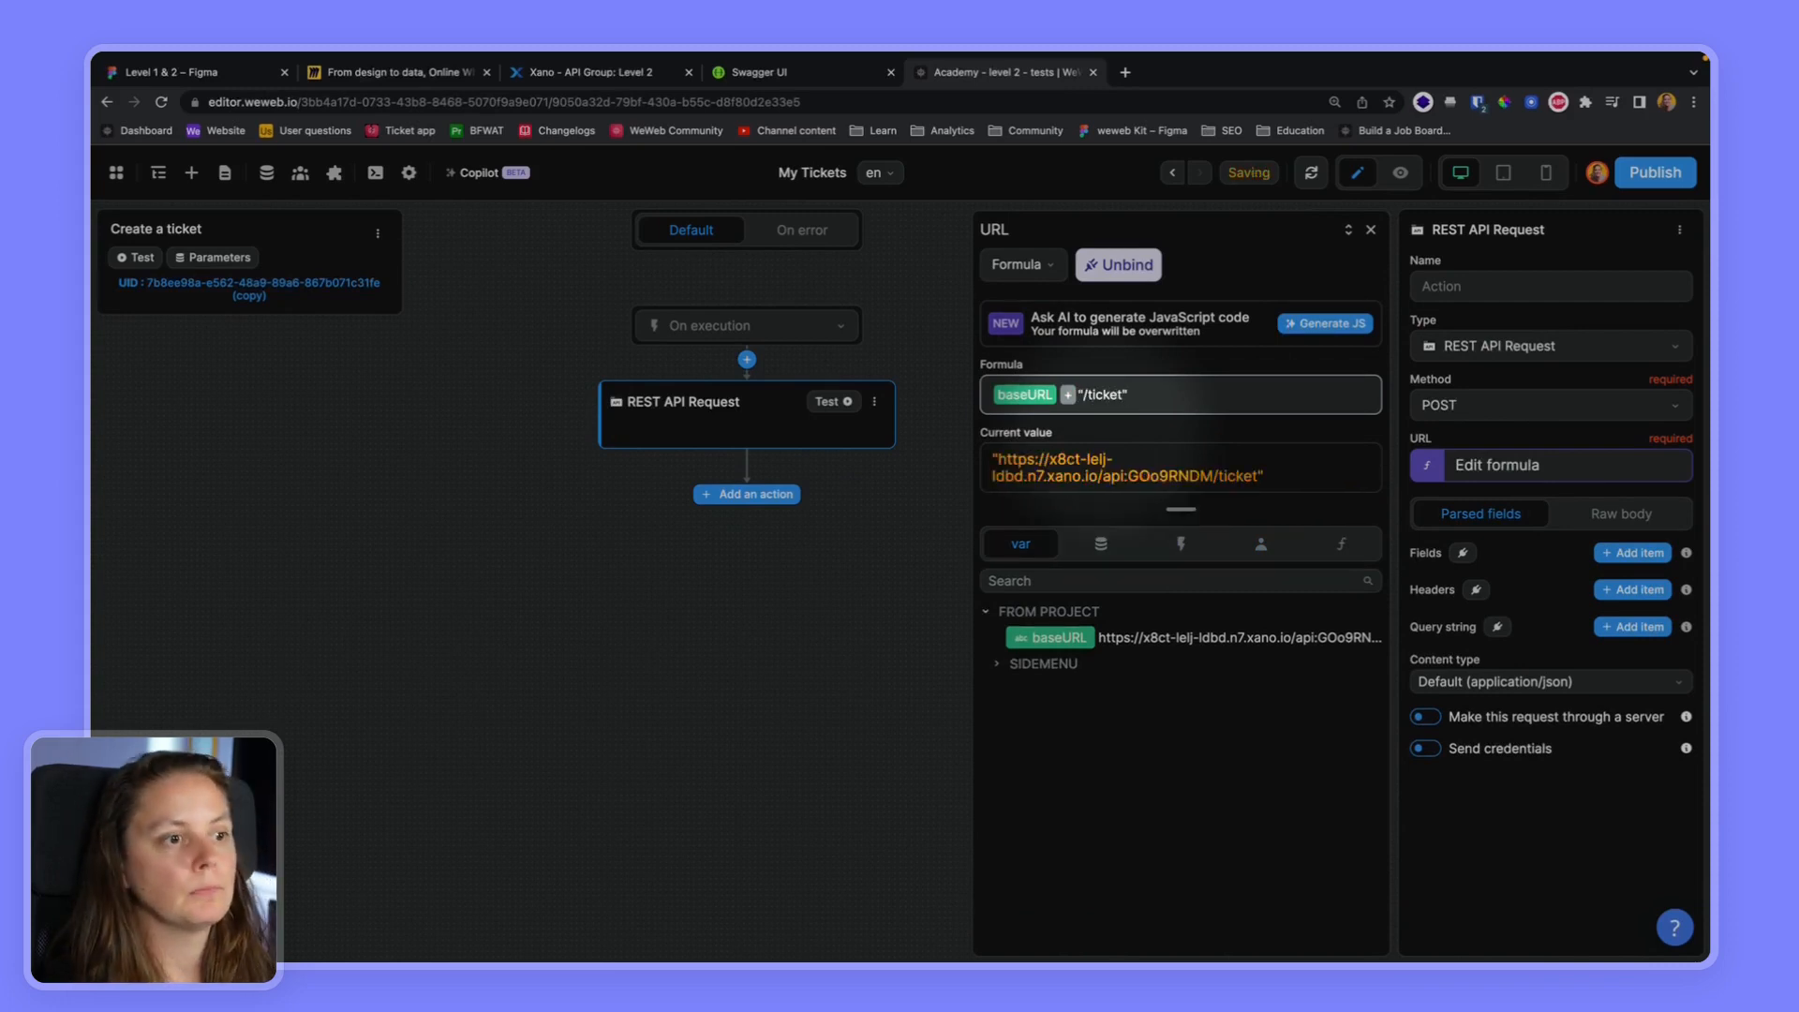
Add an Authorization header to the request, bound to "Bearer " plus the token-based auth accessToken
{"action": "left_click", "coordinate": [1634, 590]}
{"action": "left_click", "coordinate": [1469, 634]}
{"action": "type", "text": "Au"}
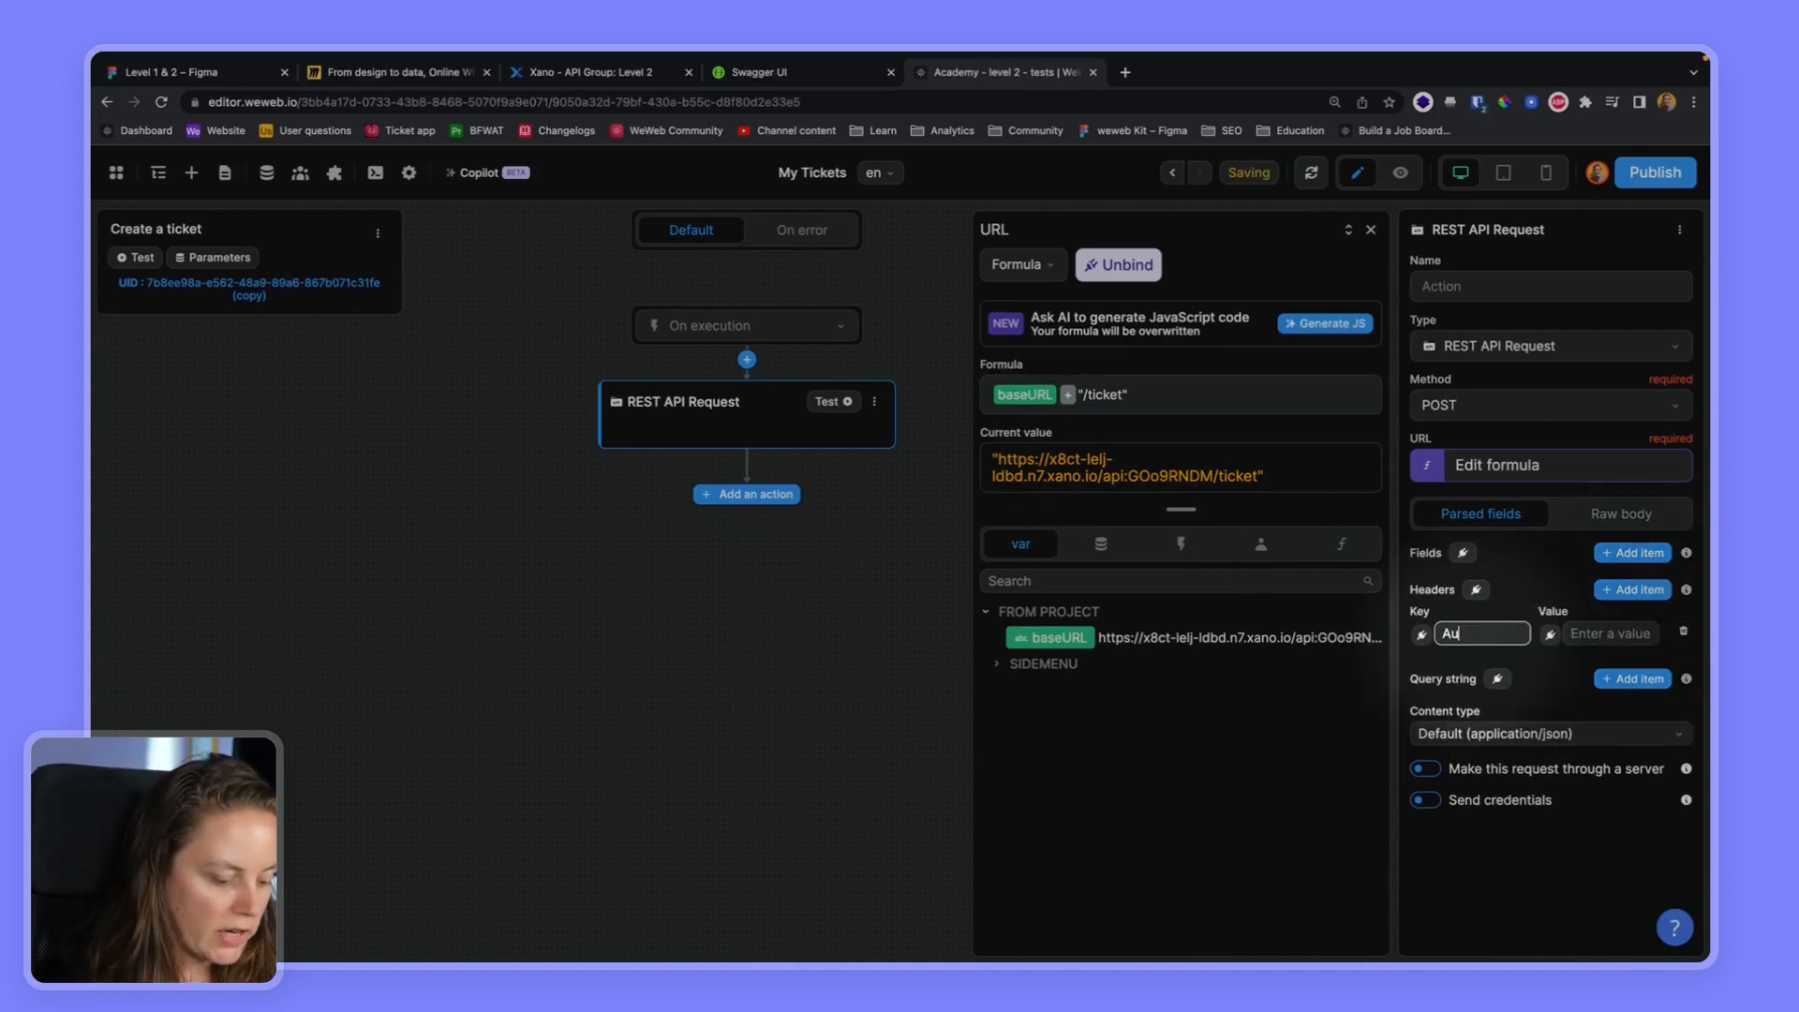
{"action": "type", "text": "thorization"}
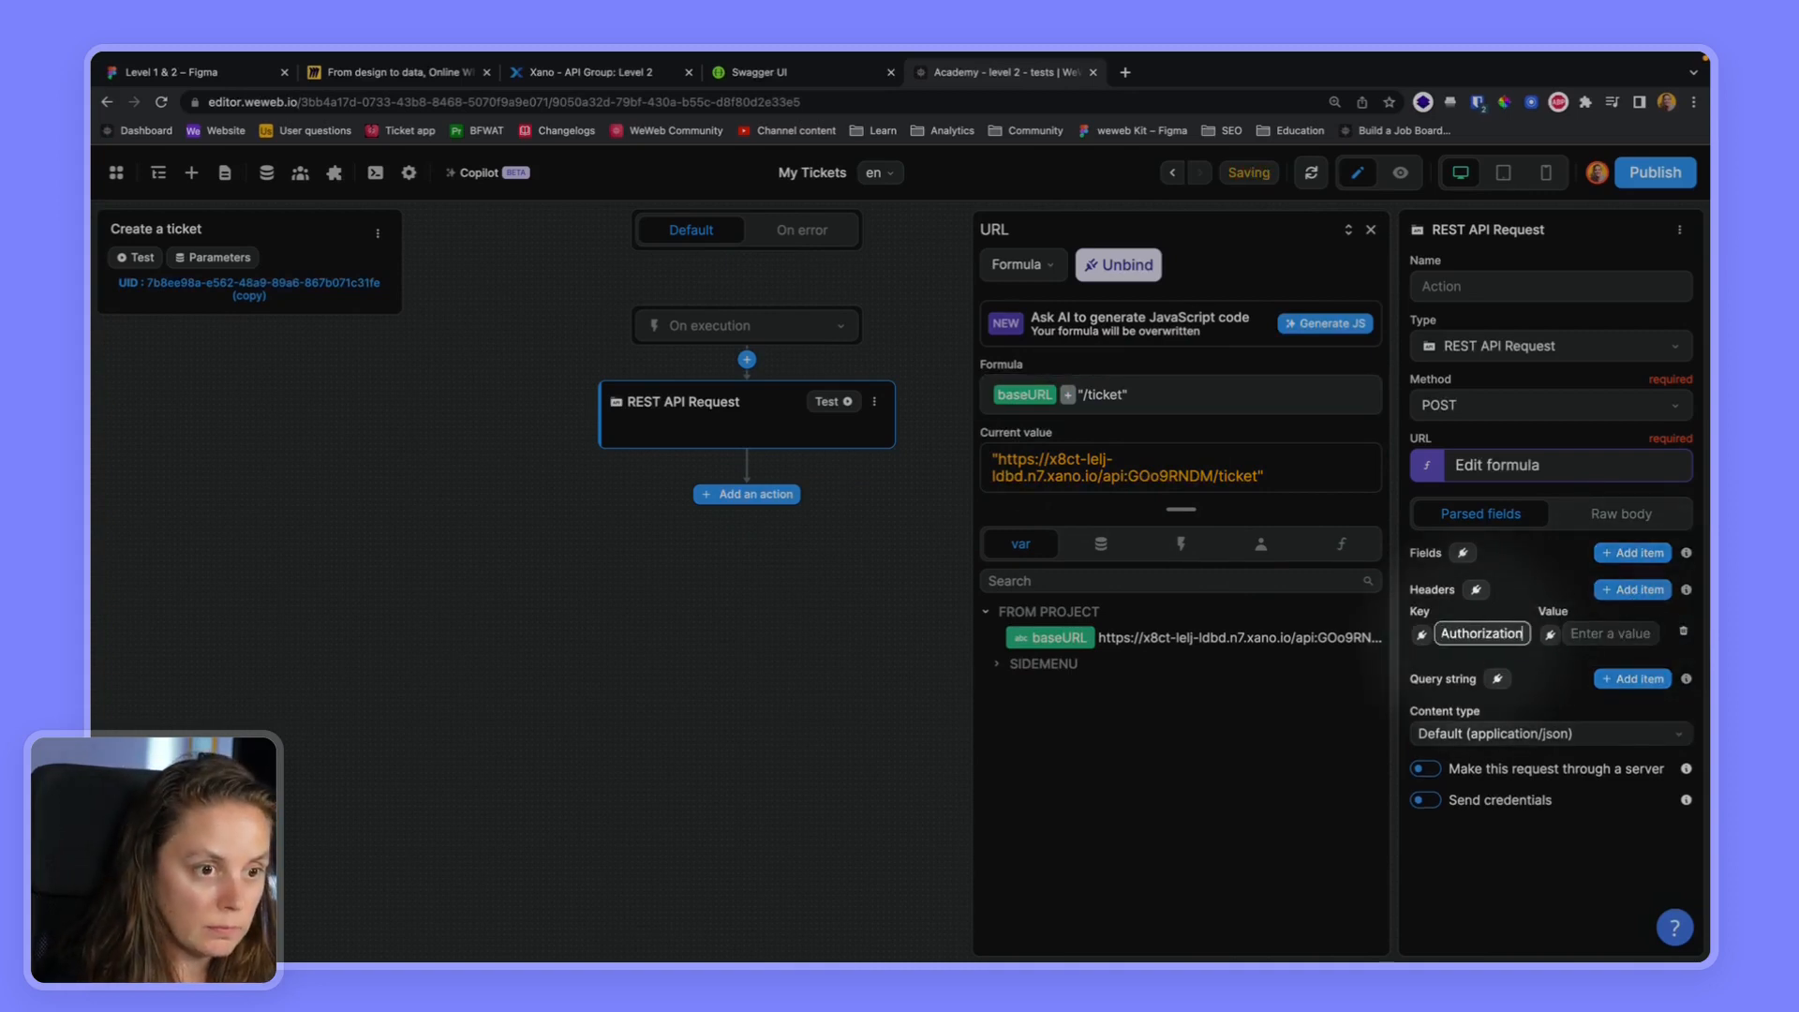
{"action": "left_click", "coordinate": [1551, 637]}
{"action": "left_click", "coordinate": [1035, 402]}
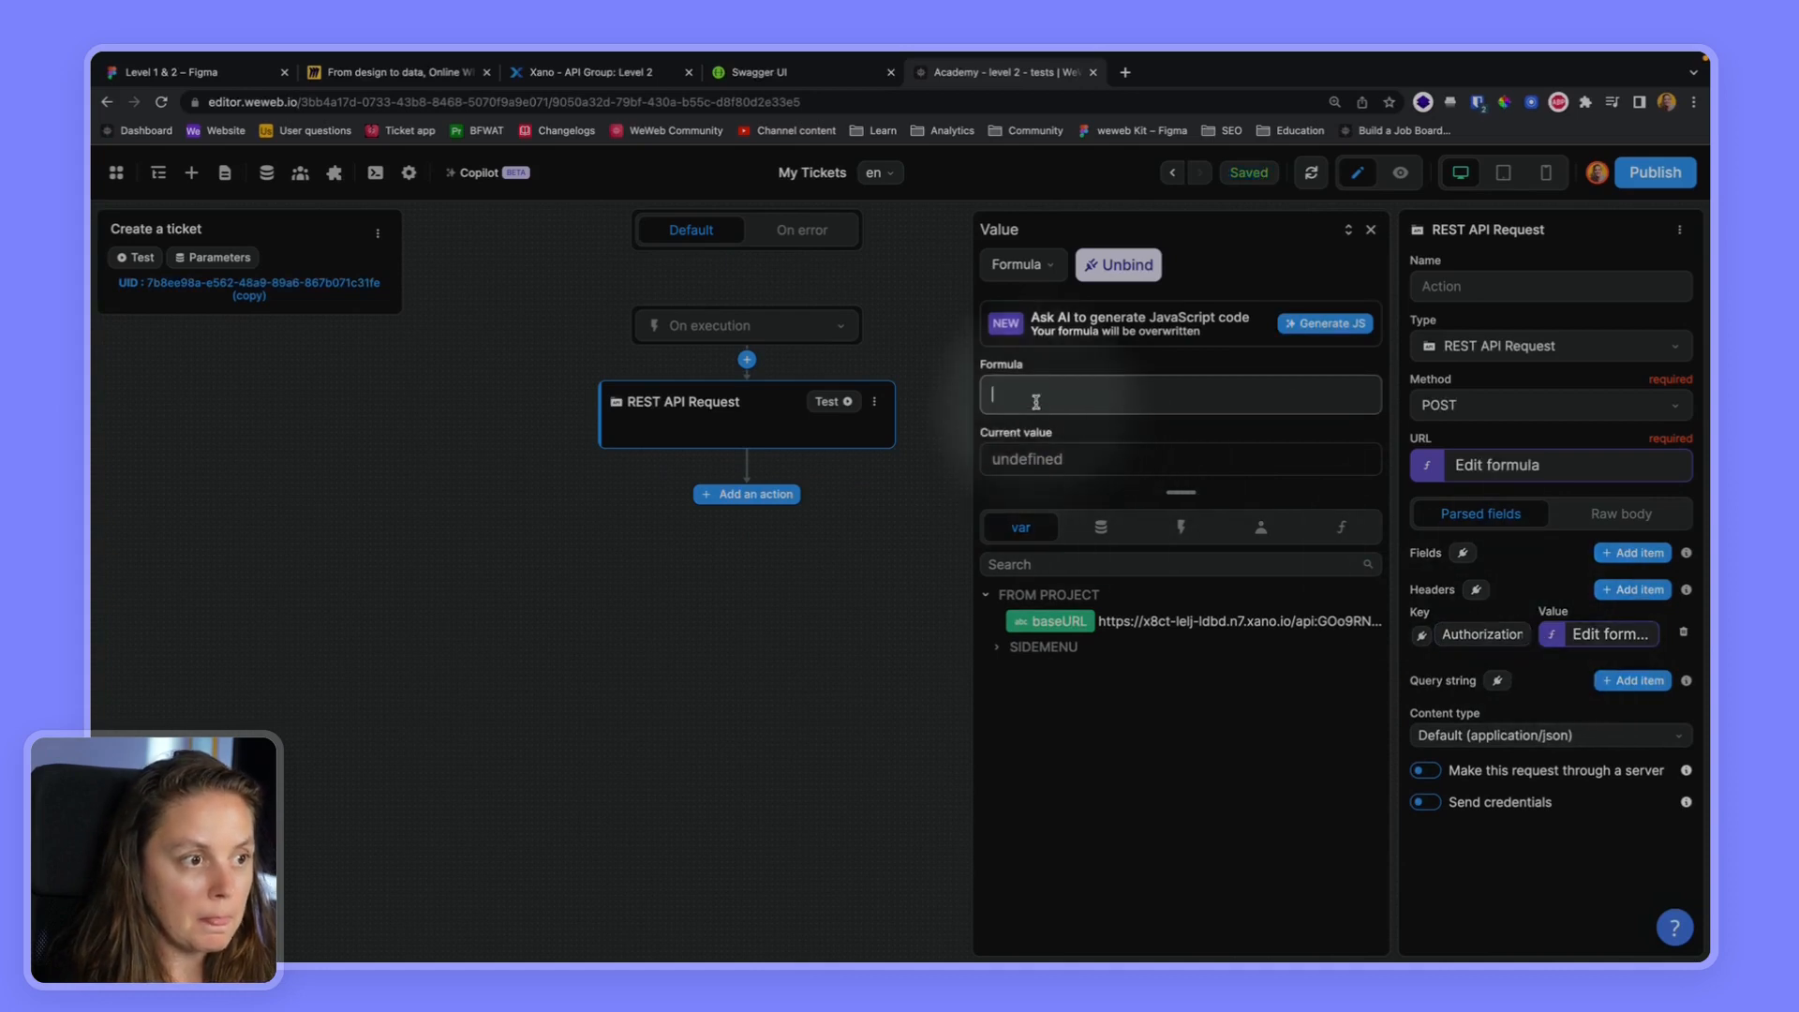
{"action": "type", "text": "\"Bearer \"+"}
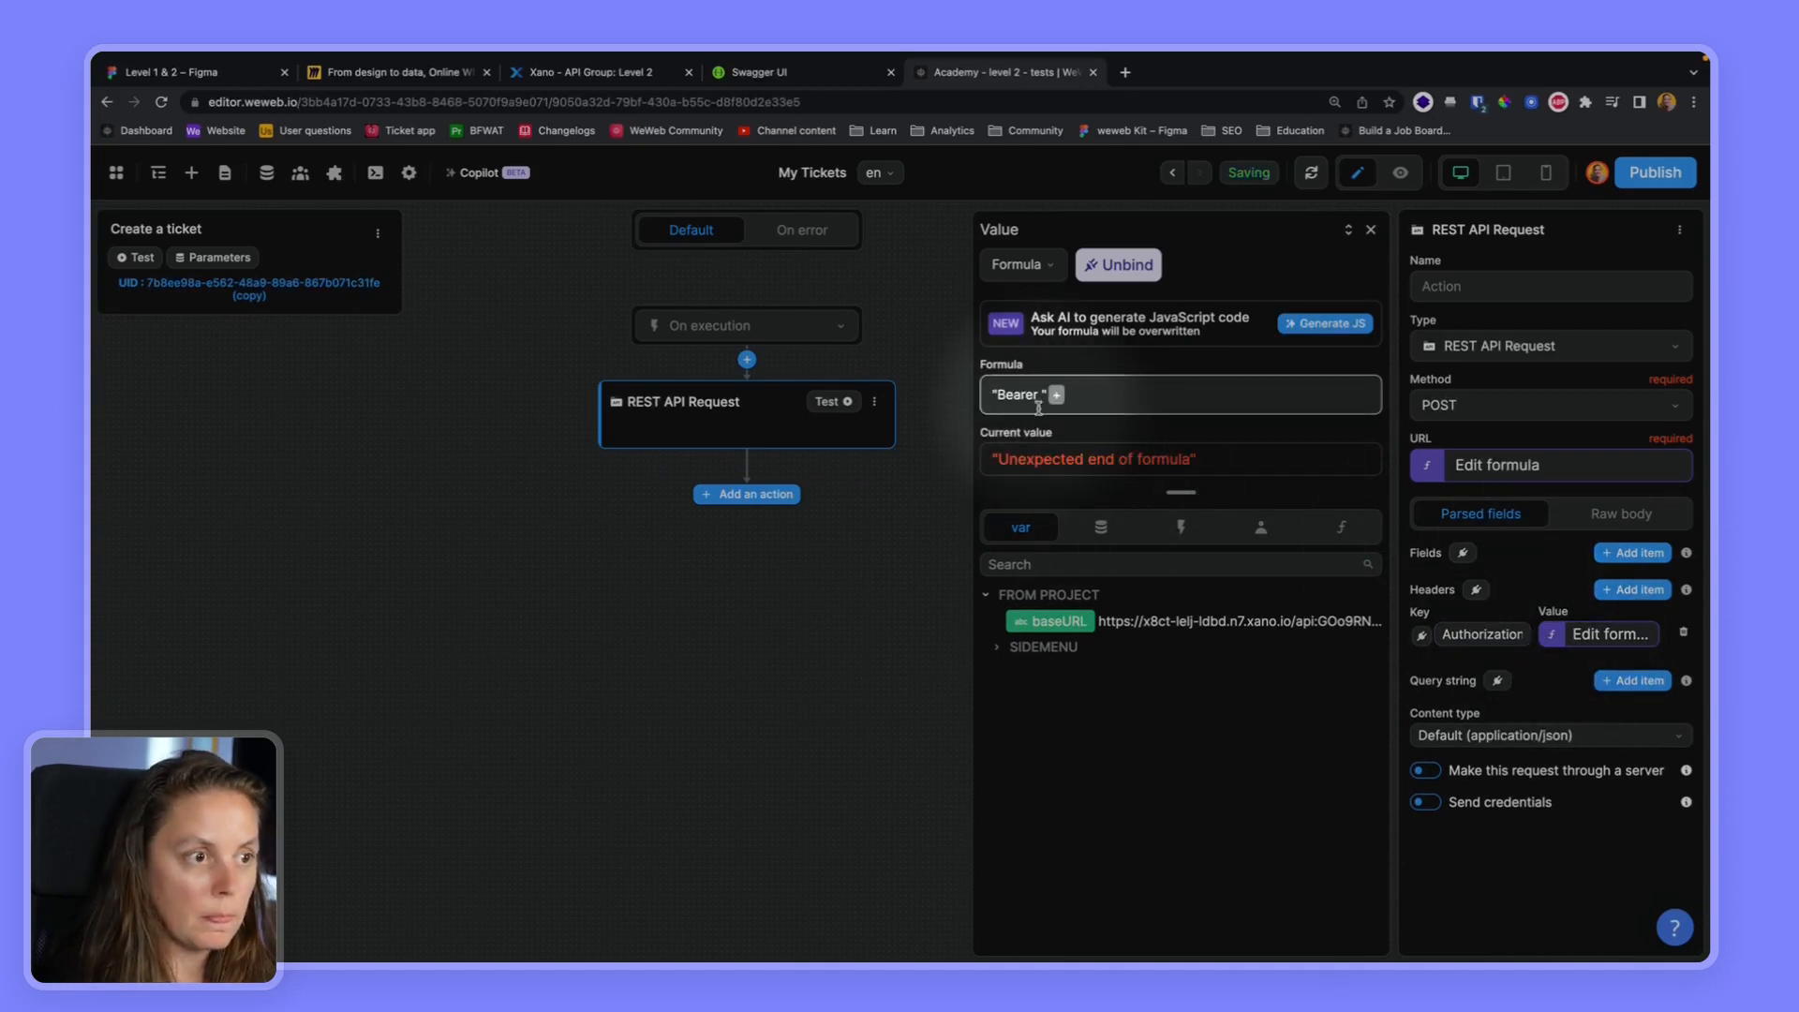
{"action": "left_click", "coordinate": [1259, 529]}
{"action": "left_click", "coordinate": [1068, 651]}
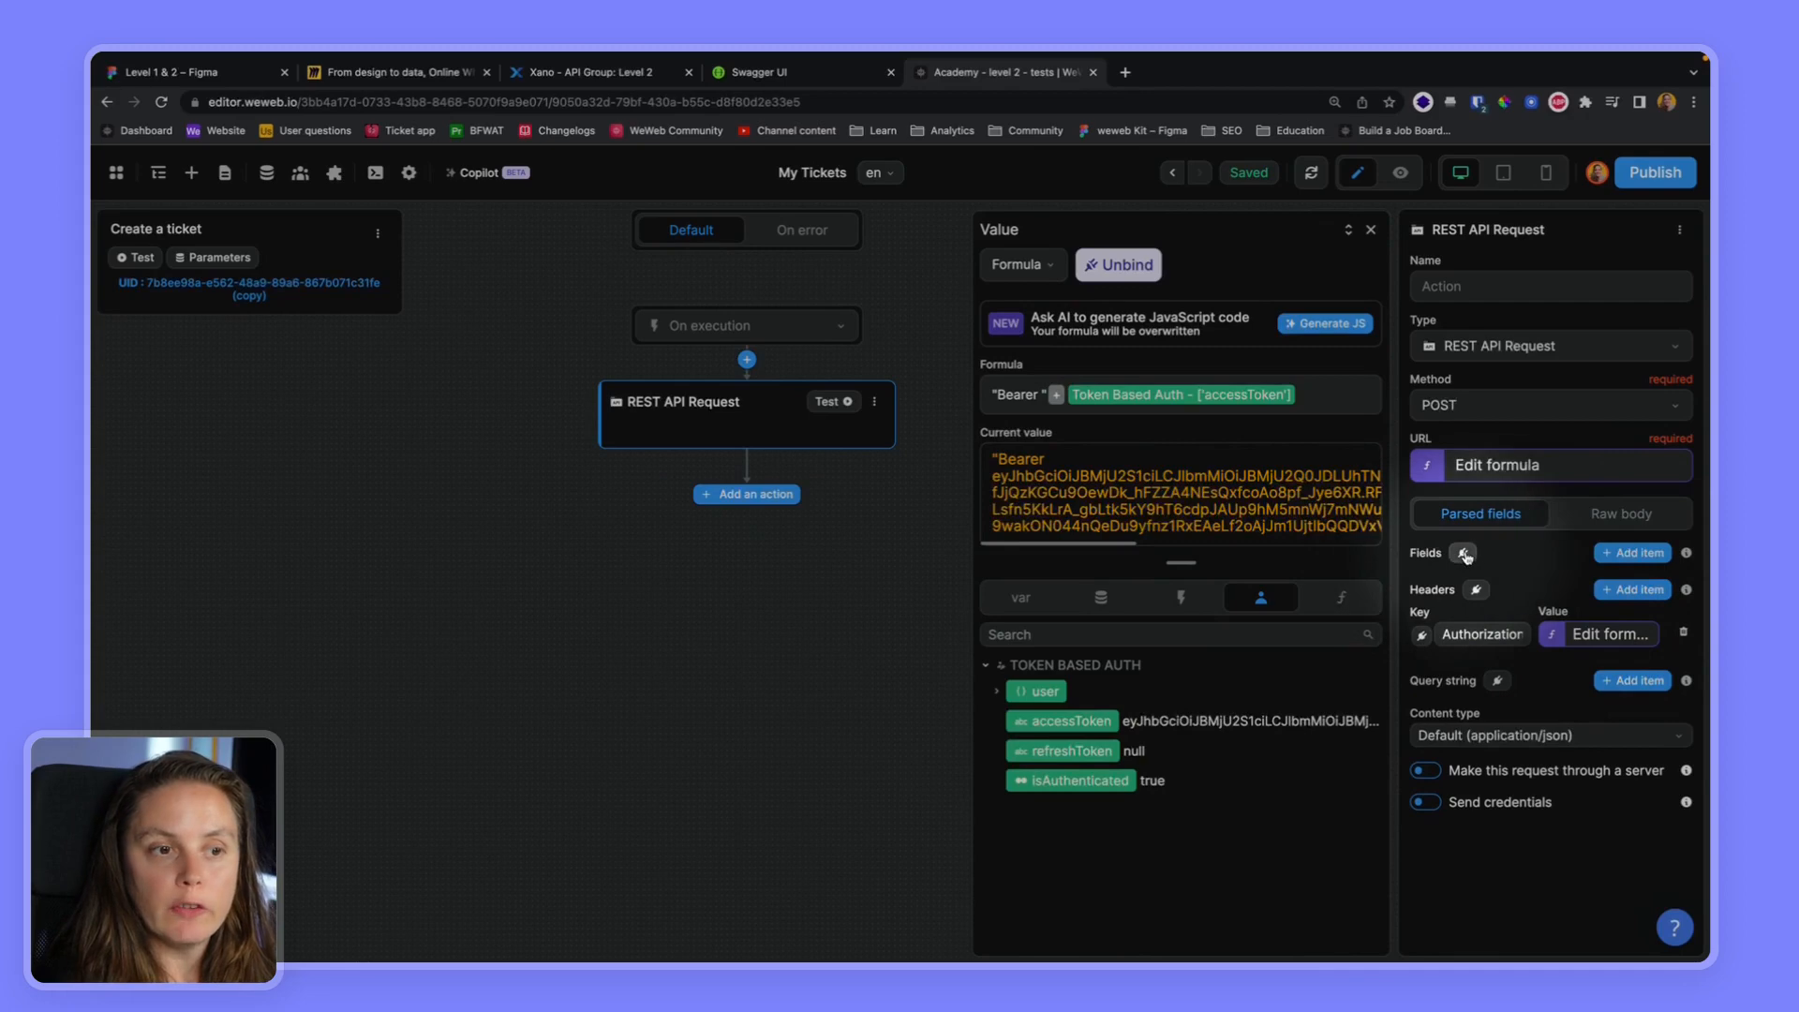
Check the inputs of Xano's POST /ticket endpoint, and add request body fields in WeWeb, keying the first two title and description
{"action": "left_click", "coordinate": [562, 73]}
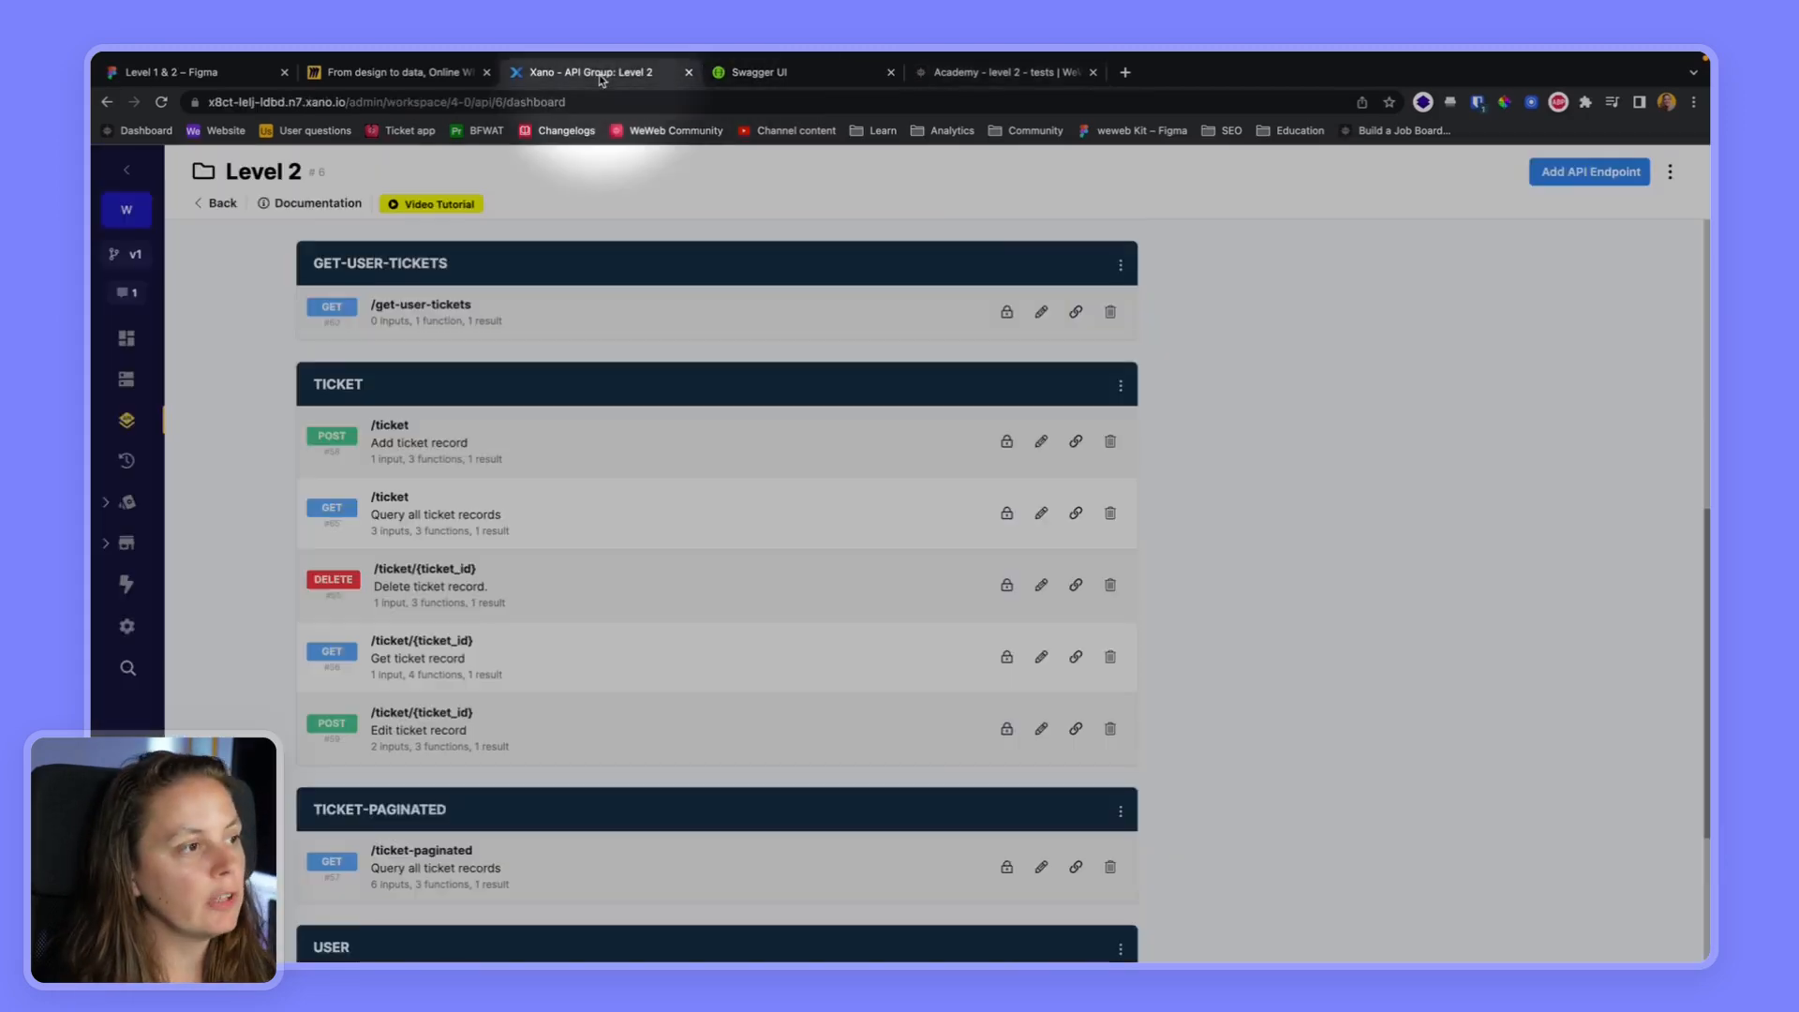
{"action": "left_click", "coordinate": [510, 457]}
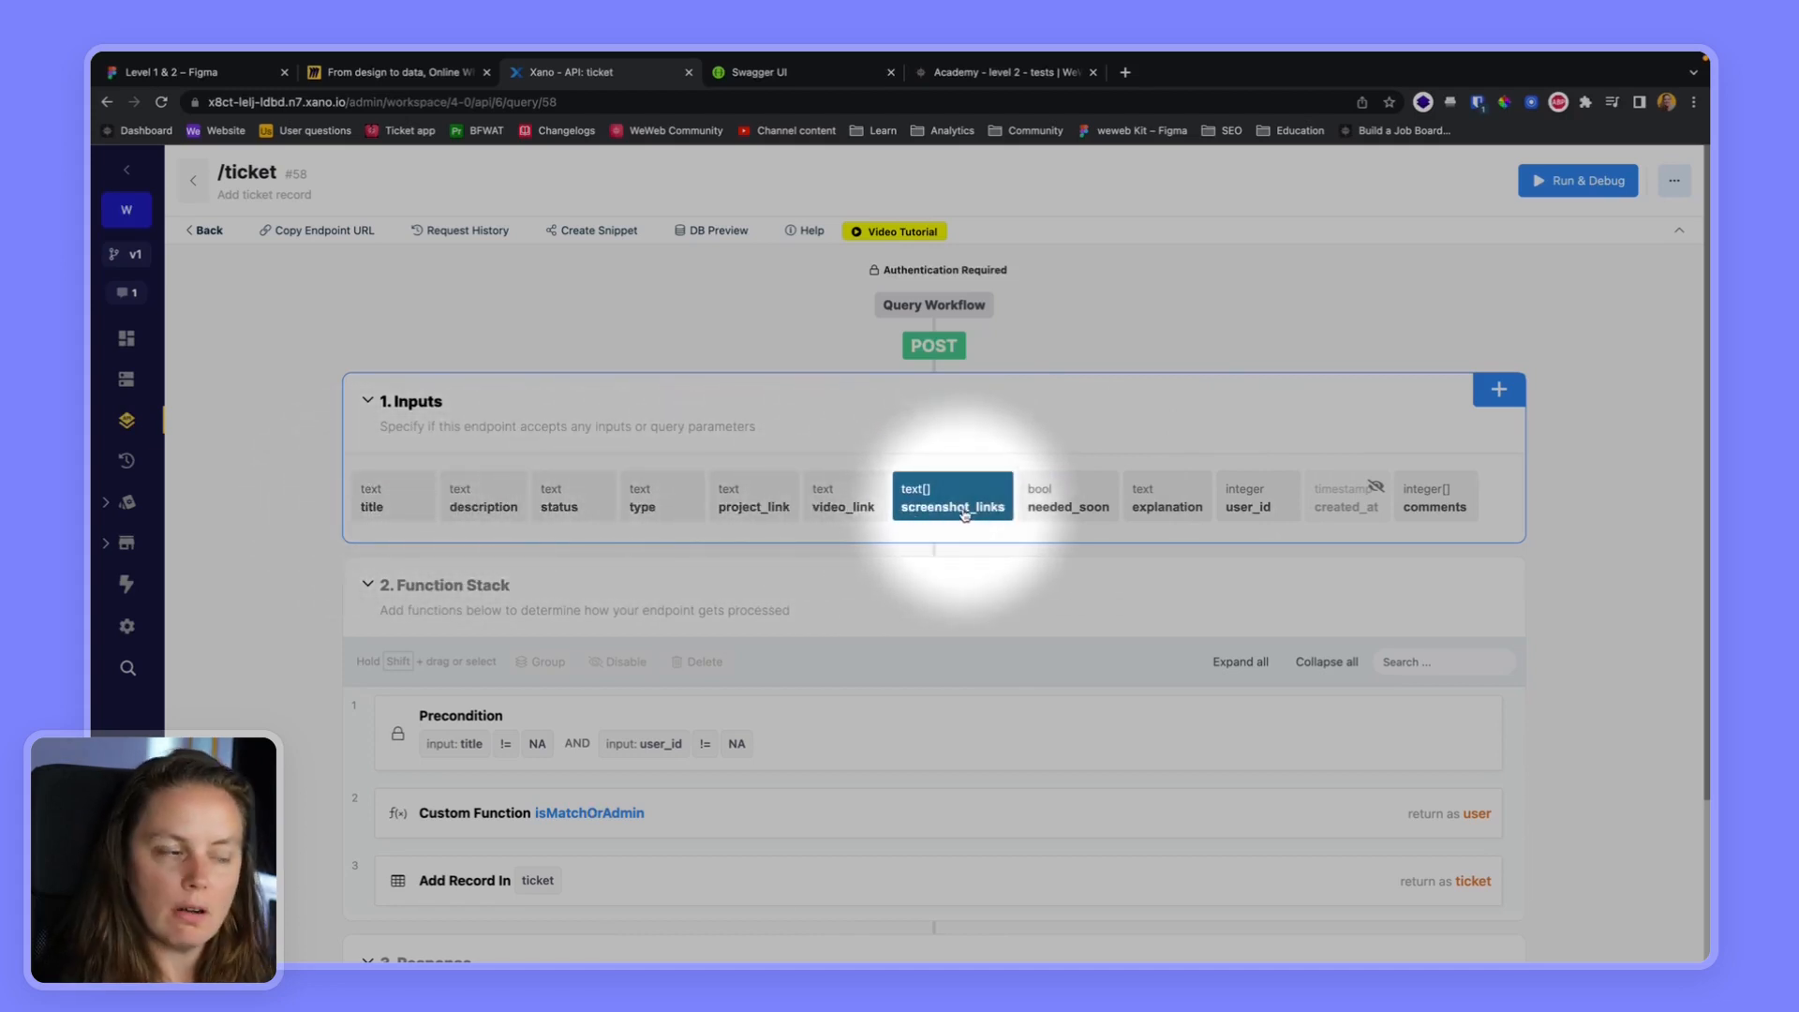
{"action": "left_click", "coordinate": [979, 73]}
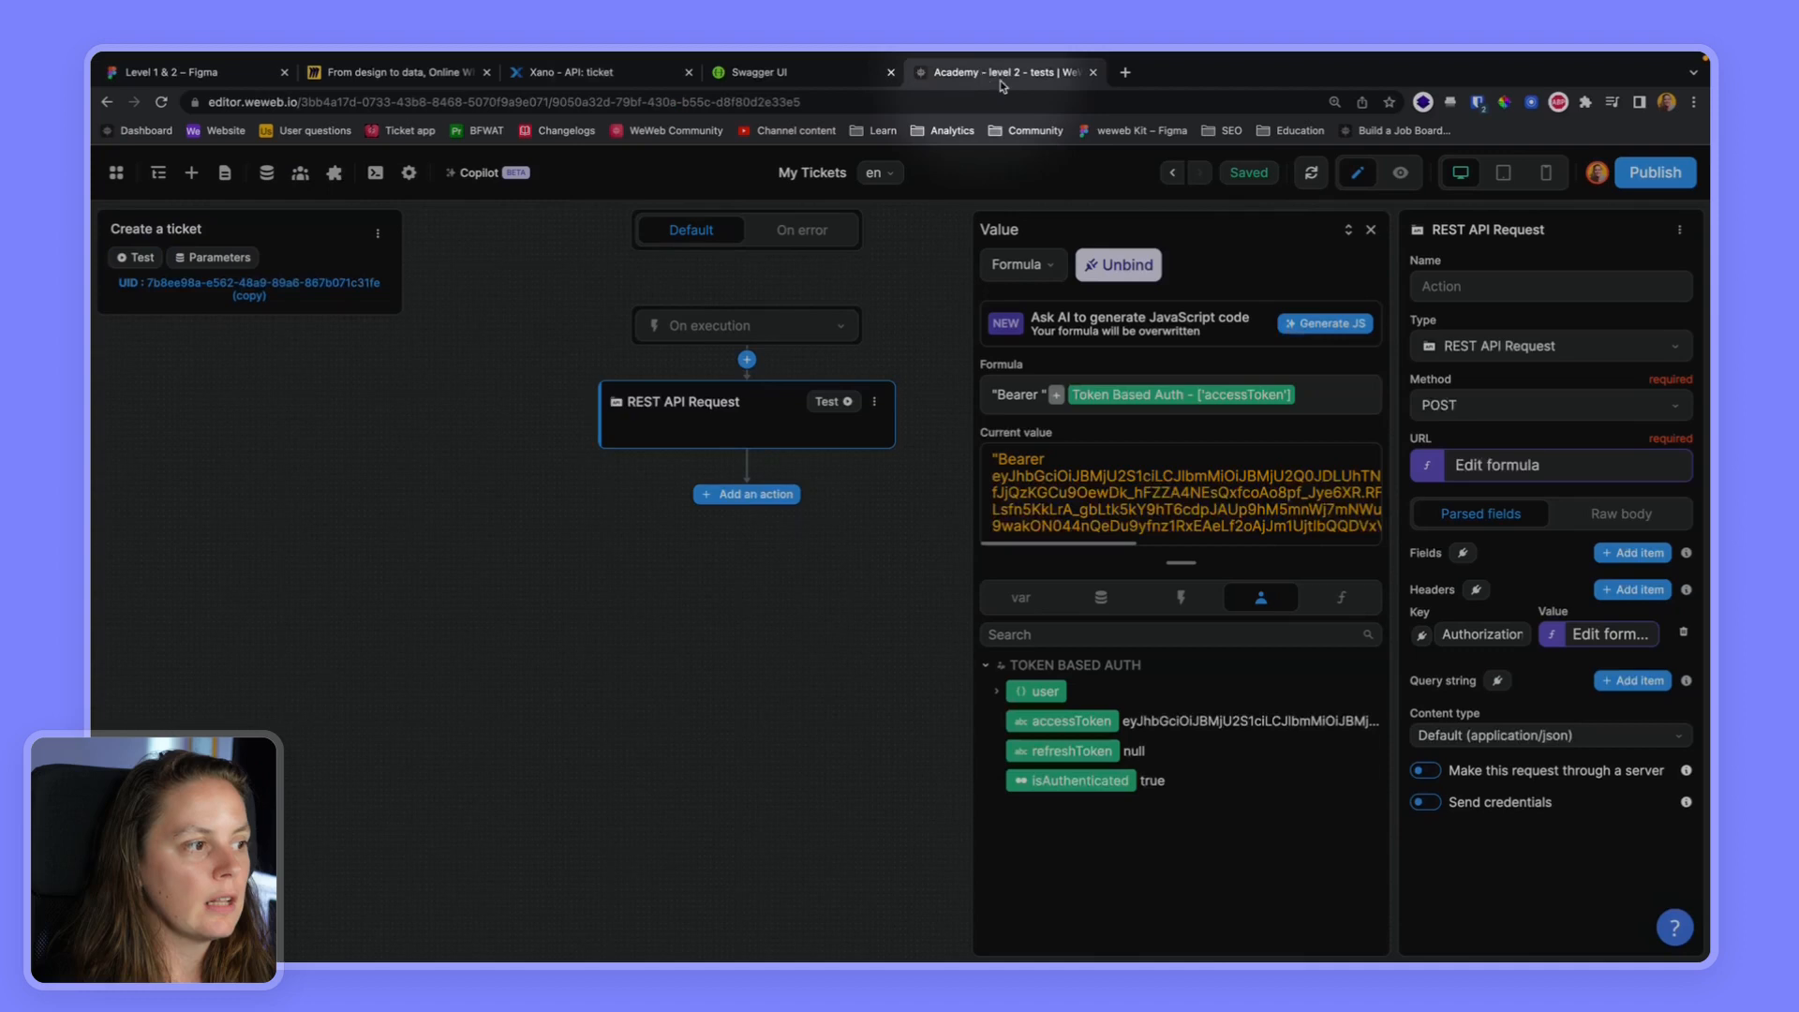
{"action": "left_click", "coordinate": [1630, 553]}
{"action": "left_click", "coordinate": [1630, 554]}
{"action": "left_click", "coordinate": [1630, 554]}
{"action": "left_click", "coordinate": [1630, 554]}
{"action": "left_click", "coordinate": [1630, 553]}
{"action": "left_click", "coordinate": [1473, 597]}
{"action": "type", "text": "title"}
{"action": "left_click", "coordinate": [1479, 646]}
{"action": "type", "text": "description"}
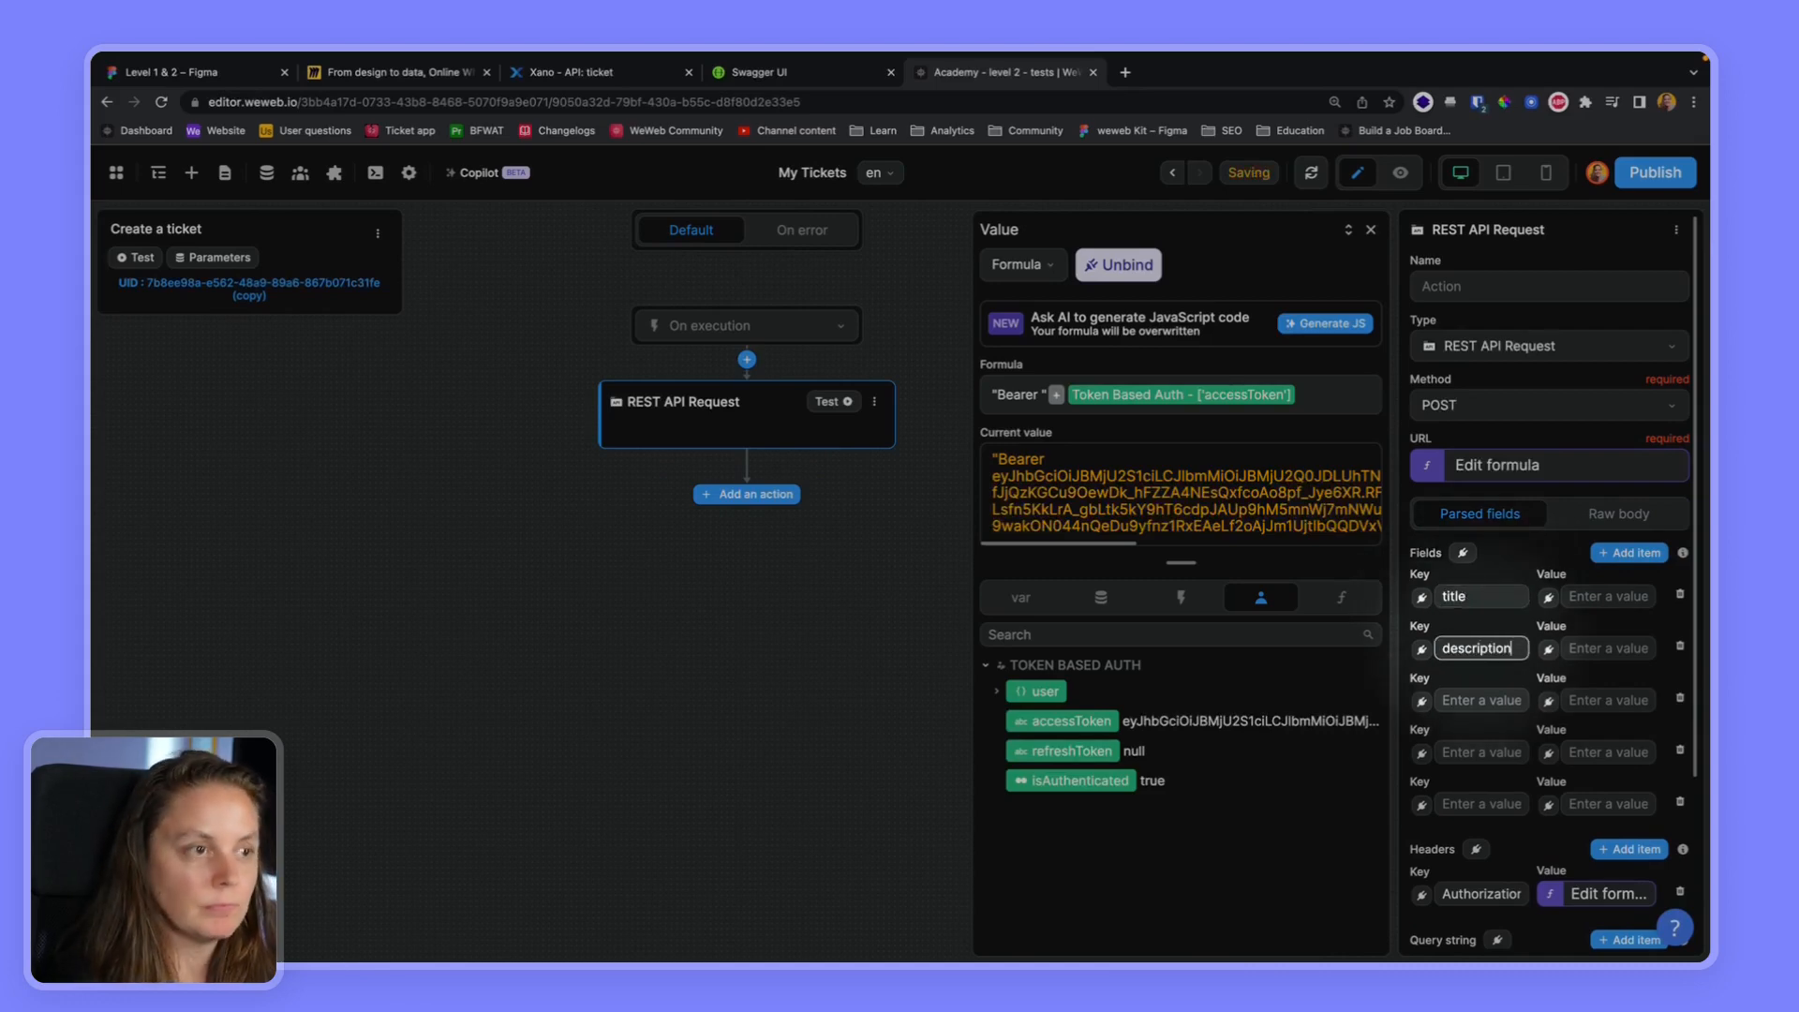
Recheck the endpoint's inputs in Xano and key the next three WeWeb body fields status, type and project_link
{"action": "left_click", "coordinate": [609, 73]}
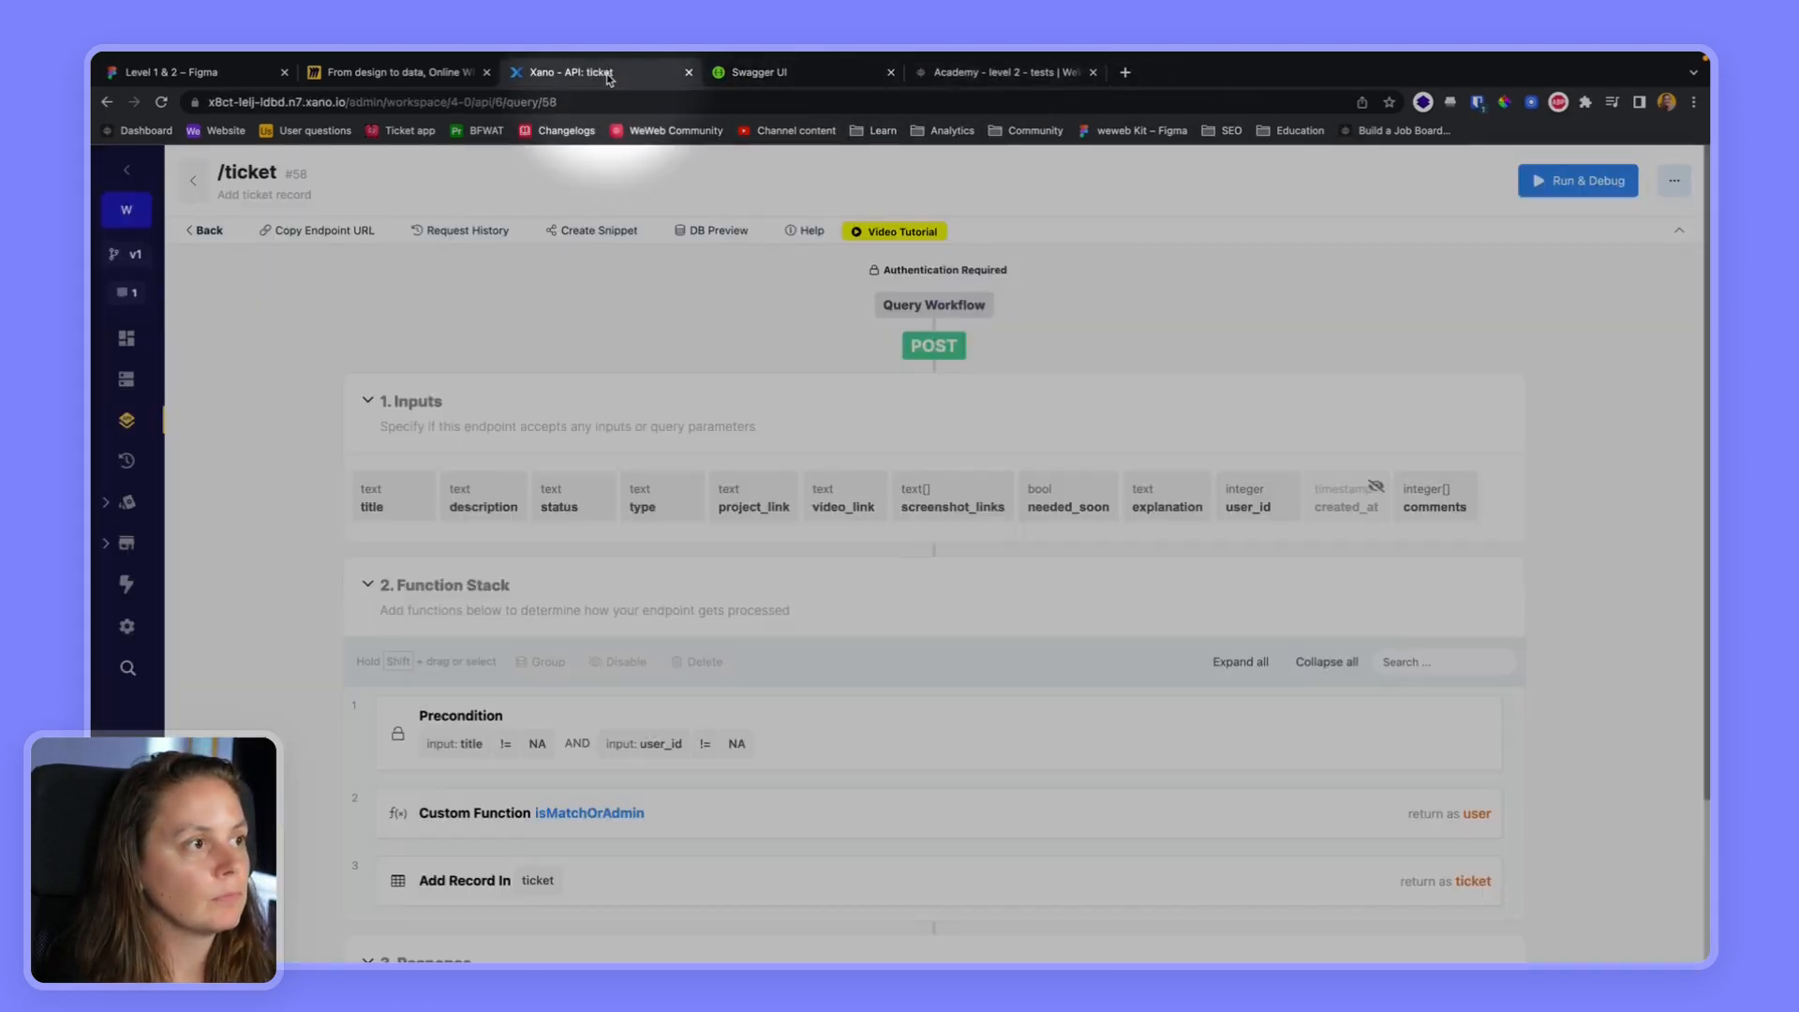
{"action": "left_click", "coordinate": [1004, 79]}
{"action": "left_click", "coordinate": [1481, 699]}
{"action": "type", "text": "status"}
{"action": "left_click", "coordinate": [1485, 753]}
{"action": "type", "text": "type"}
{"action": "left_click", "coordinate": [1472, 805]}
{"action": "type", "text": "project_link"}
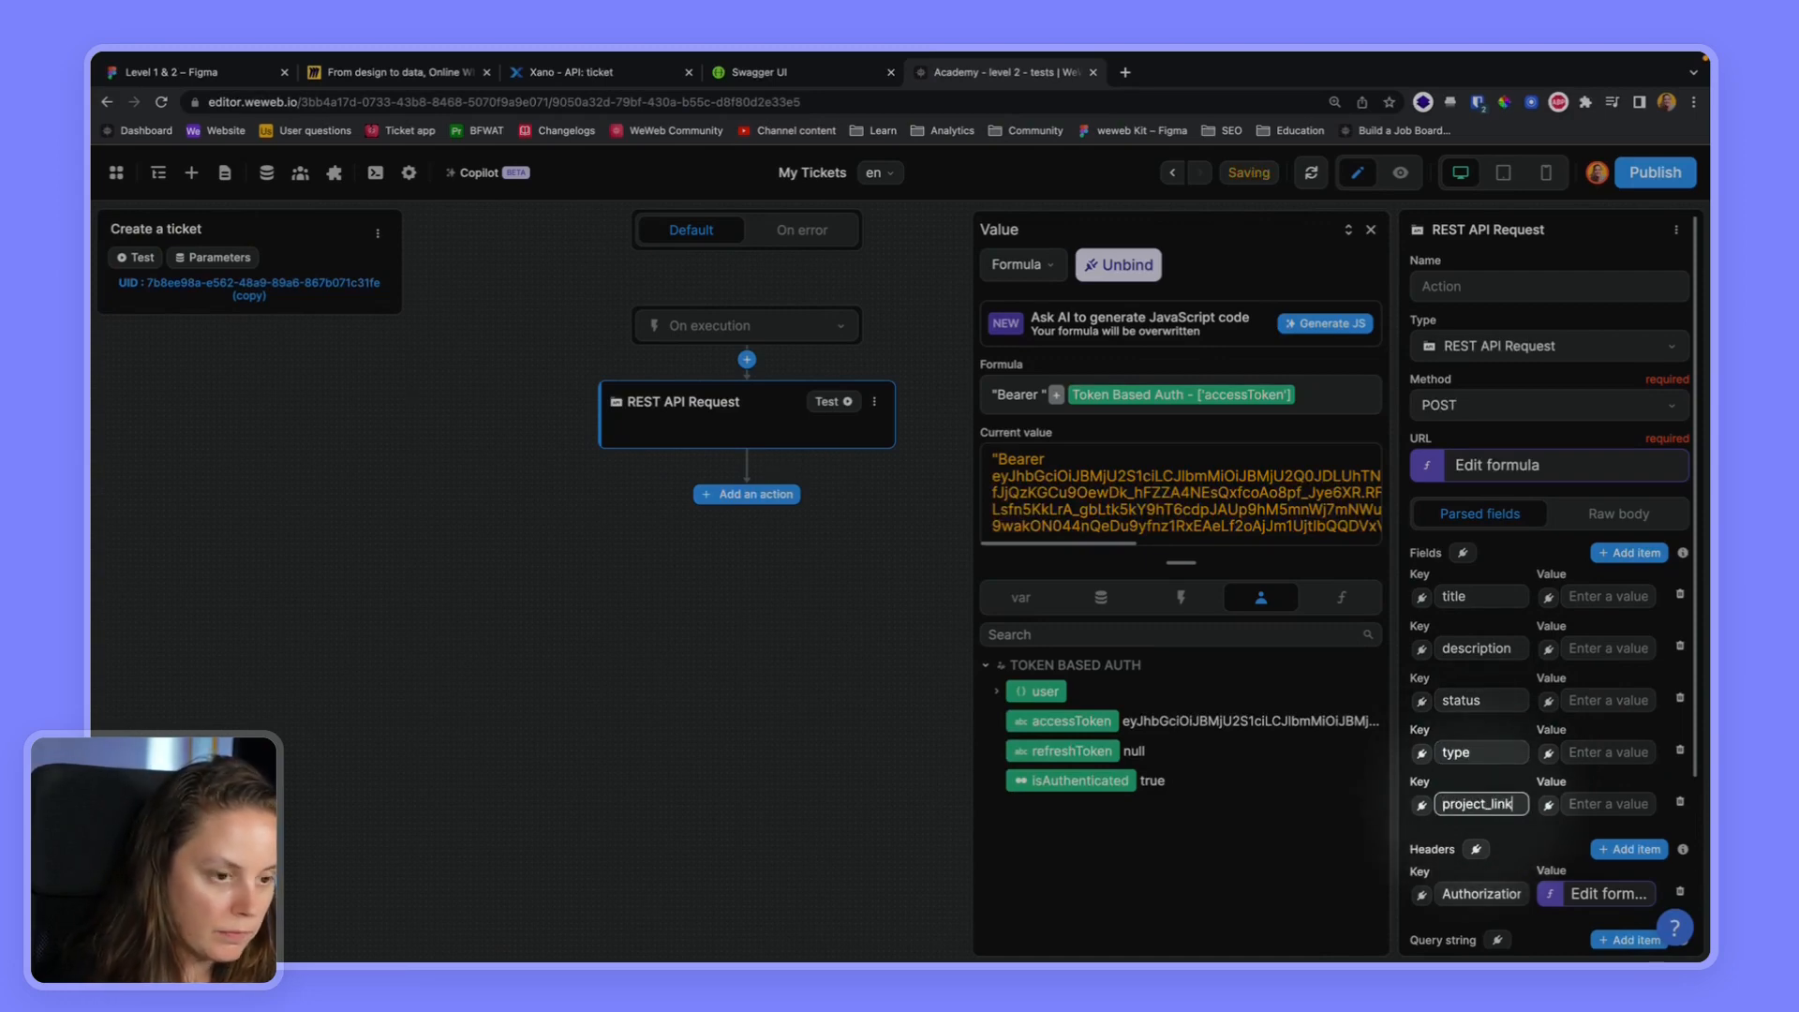
Add more body fields to the POST request and key the next three video_link, screenshots and needed_soon
{"action": "left_click", "coordinate": [1629, 553]}
{"action": "left_click", "coordinate": [1629, 554]}
{"action": "left_click", "coordinate": [1629, 554]}
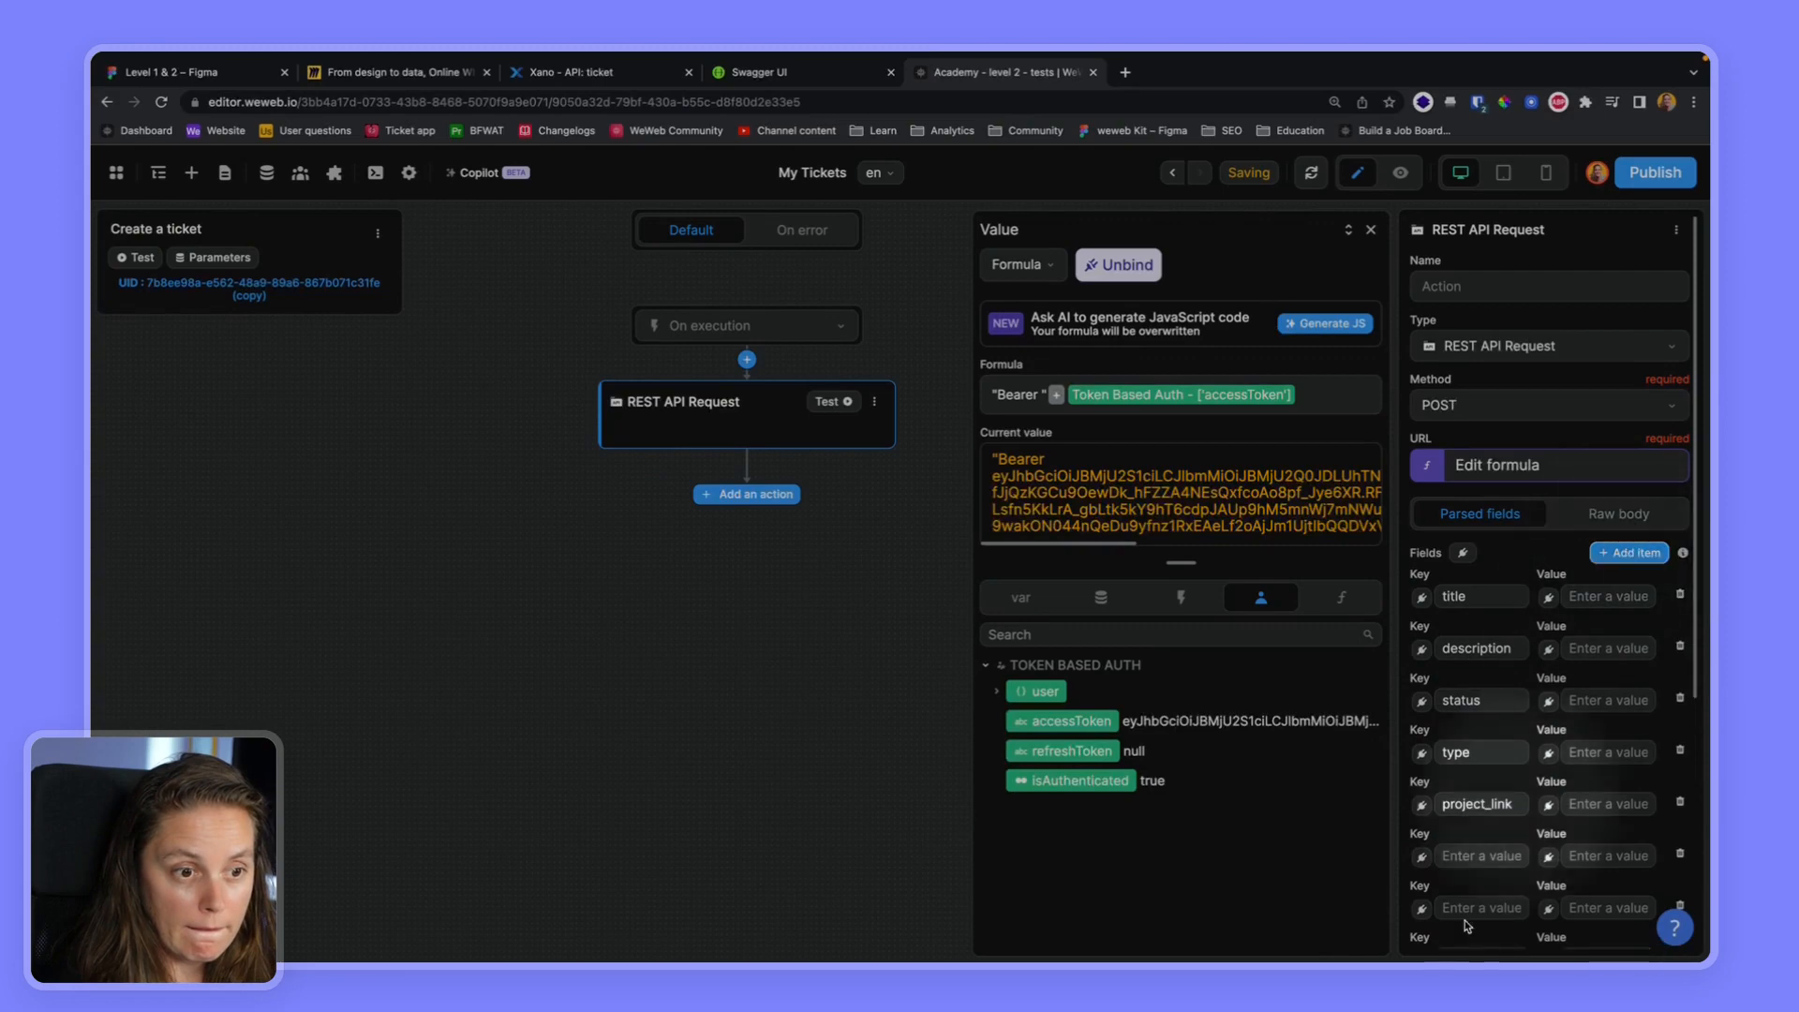
{"action": "scroll", "coordinate": [1490, 858], "scroll_direction": "down", "scroll_amount": 3}
{"action": "left_click", "coordinate": [1469, 712]}
{"action": "type", "text": "video_link"}
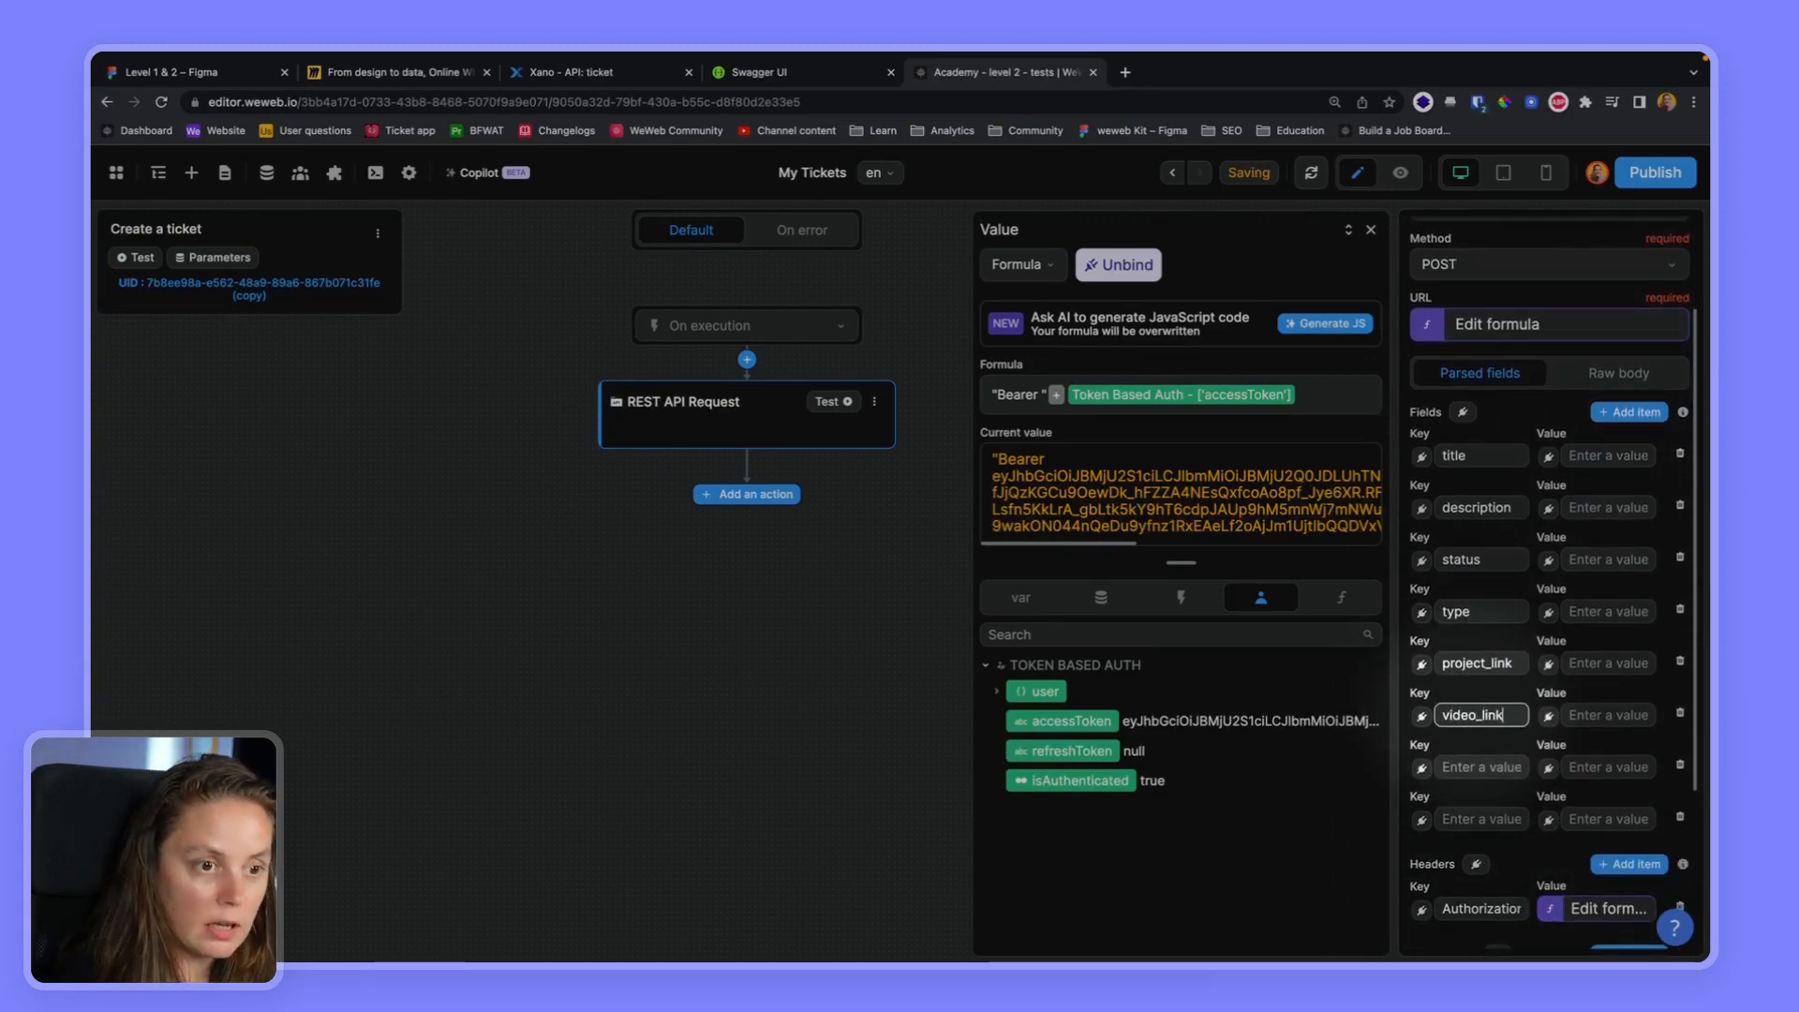
{"action": "left_click", "coordinate": [1478, 766]}
{"action": "type", "text": "screenshot"}
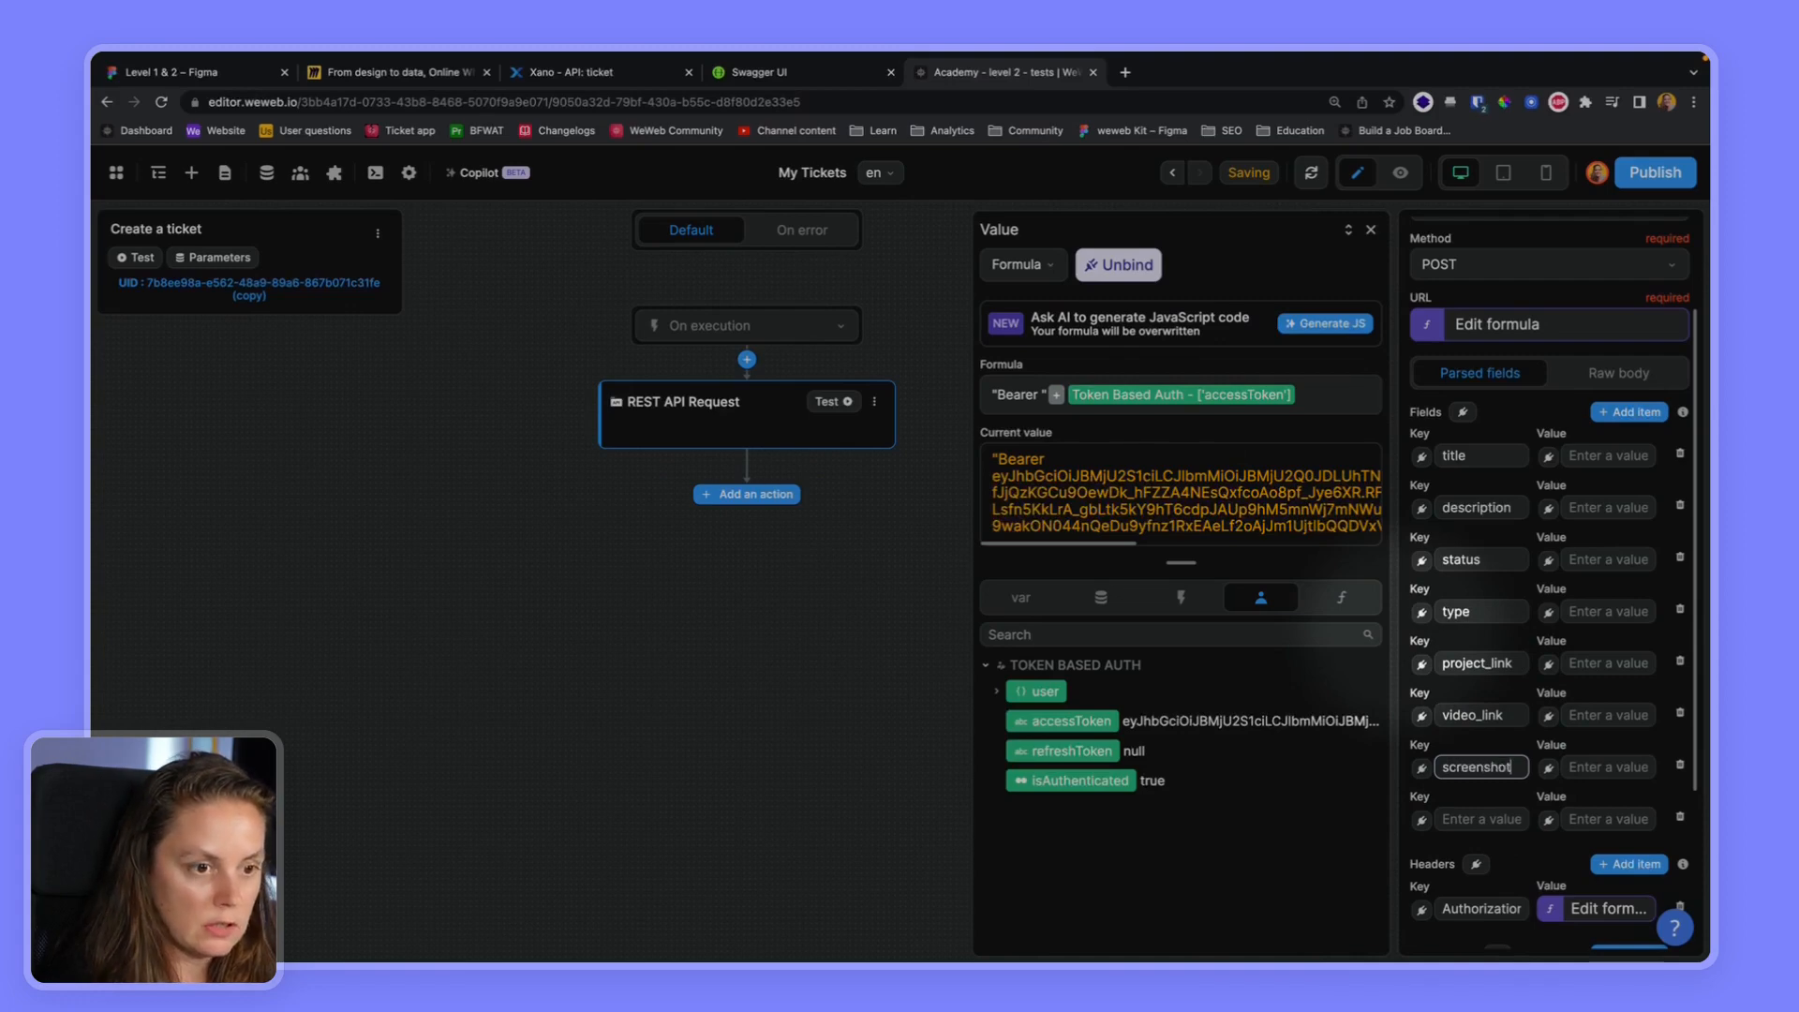
{"action": "type", "text": "s"}
{"action": "left_click", "coordinate": [1478, 817]}
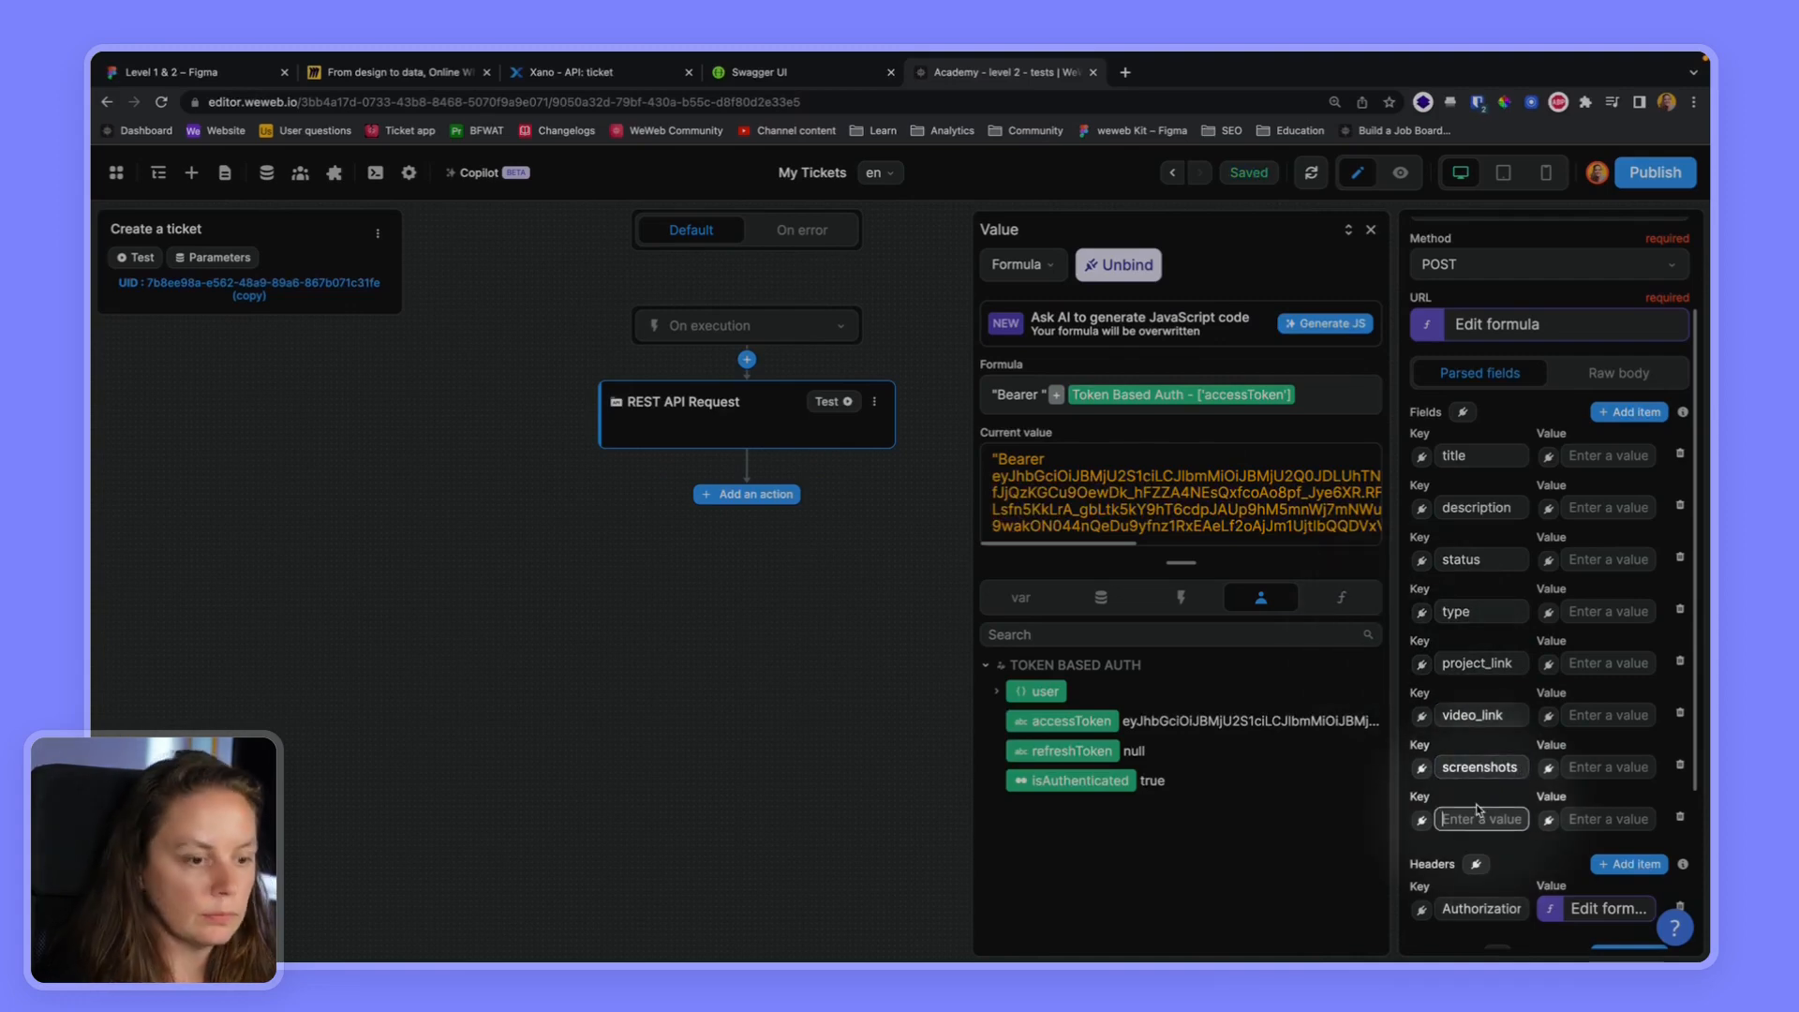
{"action": "type", "text": "needed_soor"}
Add two further body fields to the request, keyed explanation and user_id
{"action": "left_click", "coordinate": [1630, 413]}
{"action": "left_click", "coordinate": [1469, 874]}
{"action": "type", "text": "explana"}
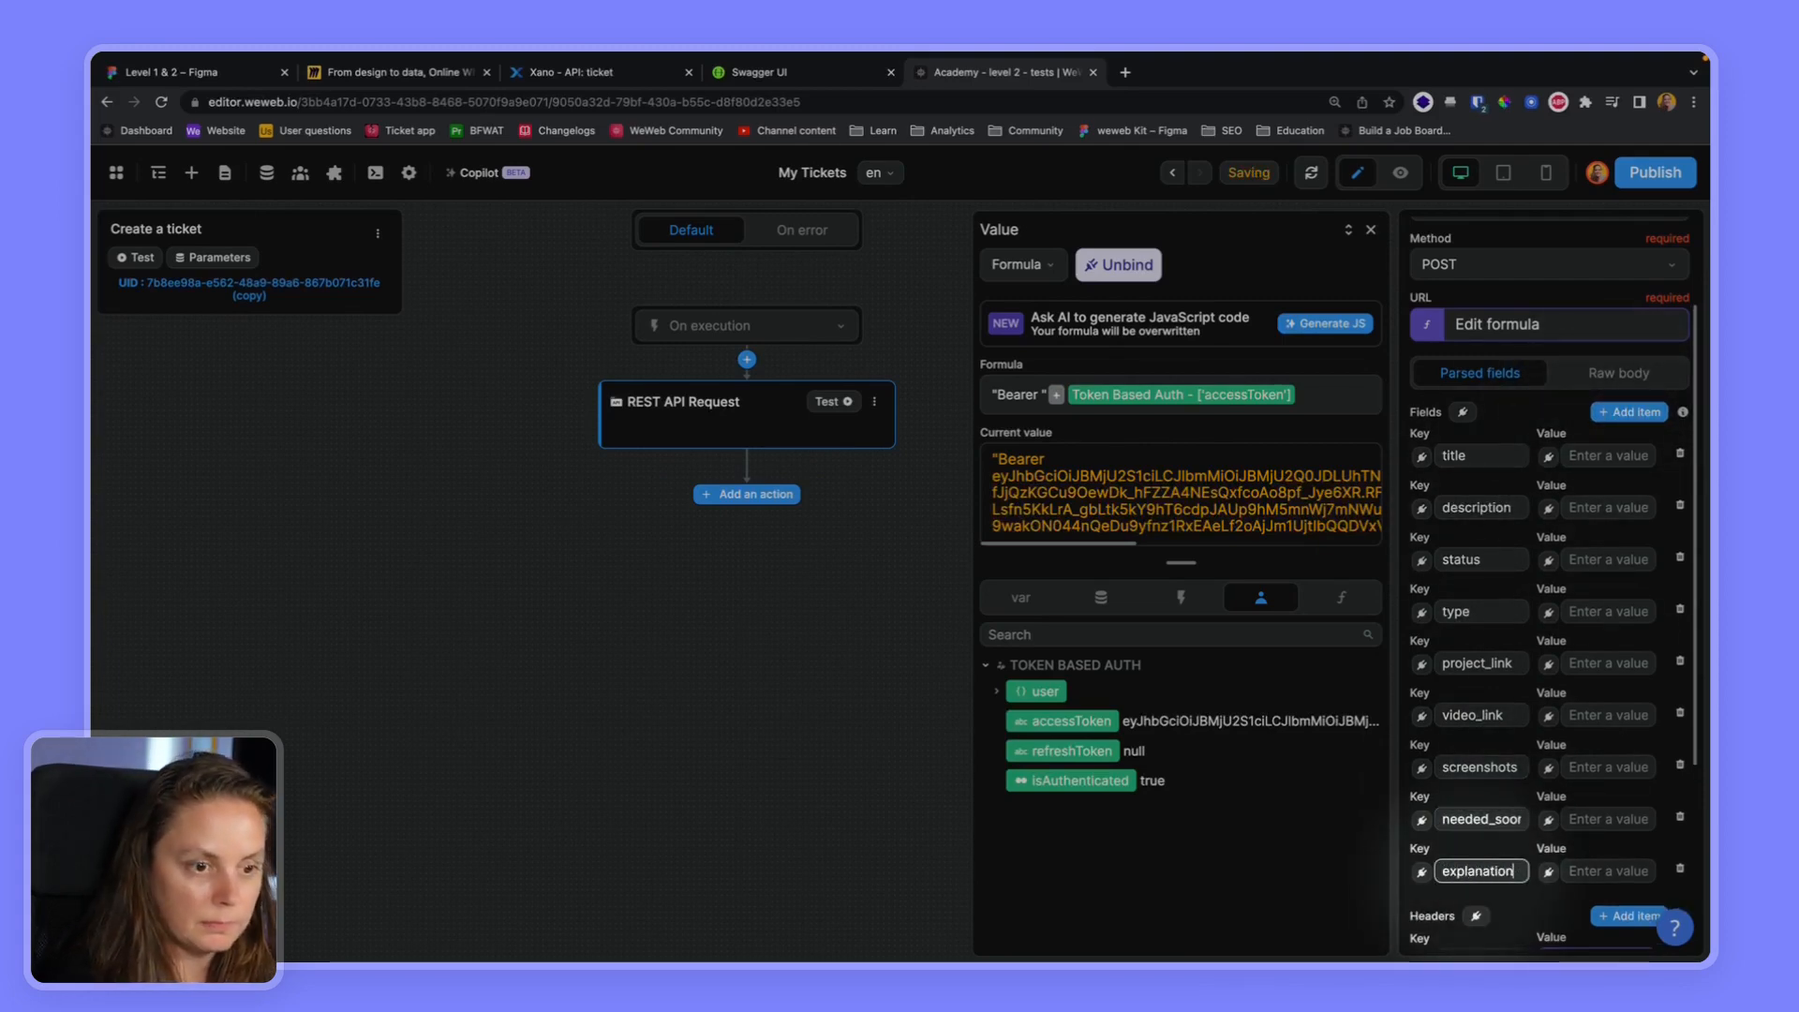
{"action": "type", "text": "tion"}
{"action": "left_click", "coordinate": [1630, 413]}
{"action": "left_click", "coordinate": [1478, 923]}
{"action": "type", "text": "user_id"}
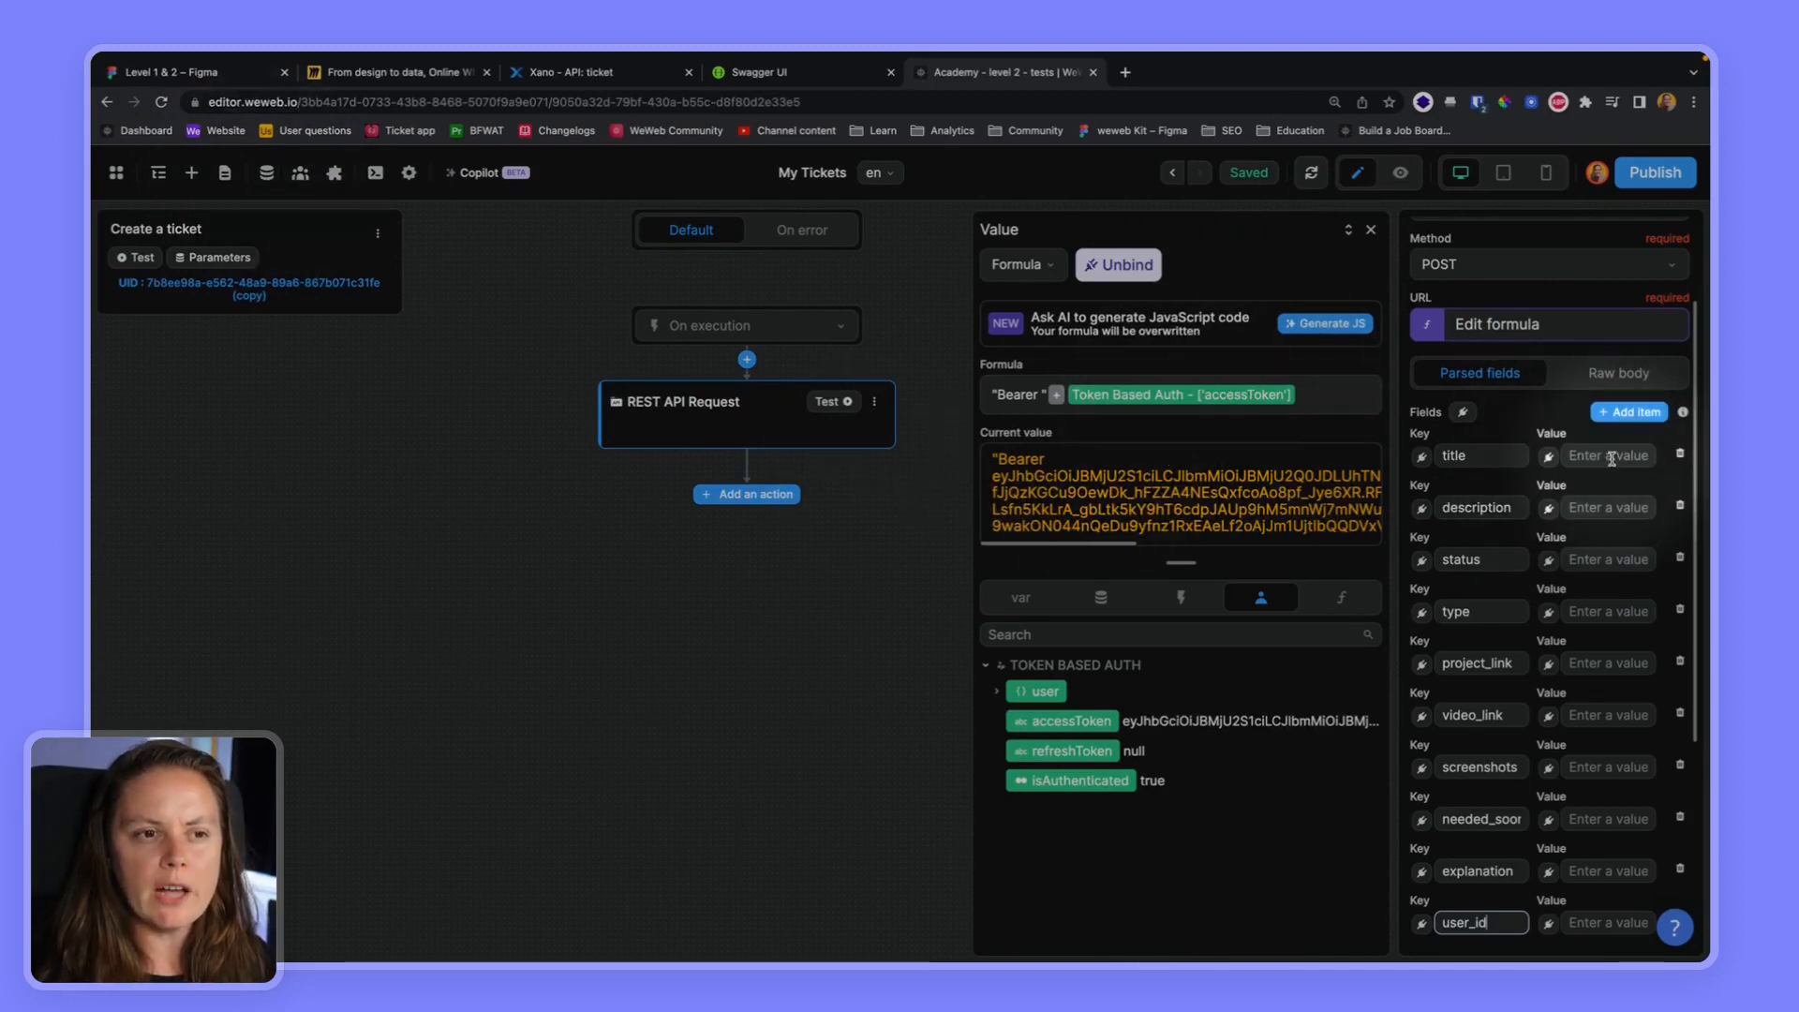
Add eleven blank text parameters to the Create a ticket workflow
{"action": "left_click", "coordinate": [1582, 457]}
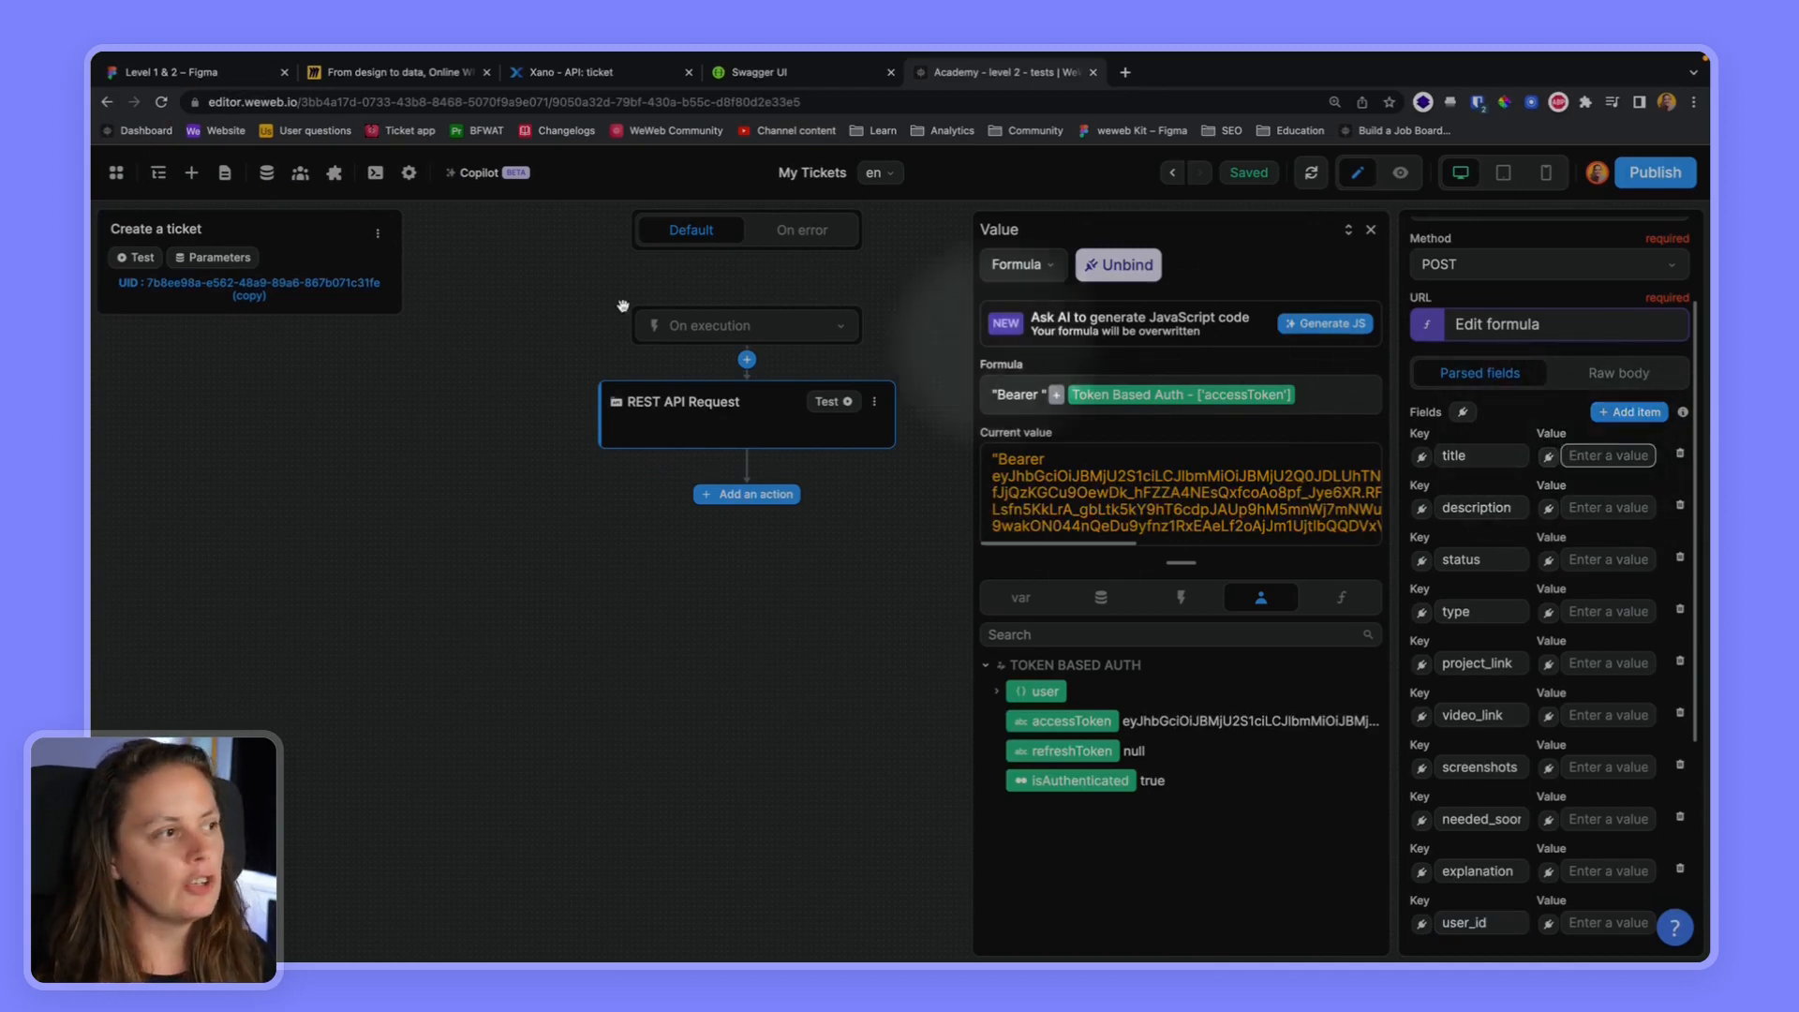
{"action": "left_click", "coordinate": [202, 258]}
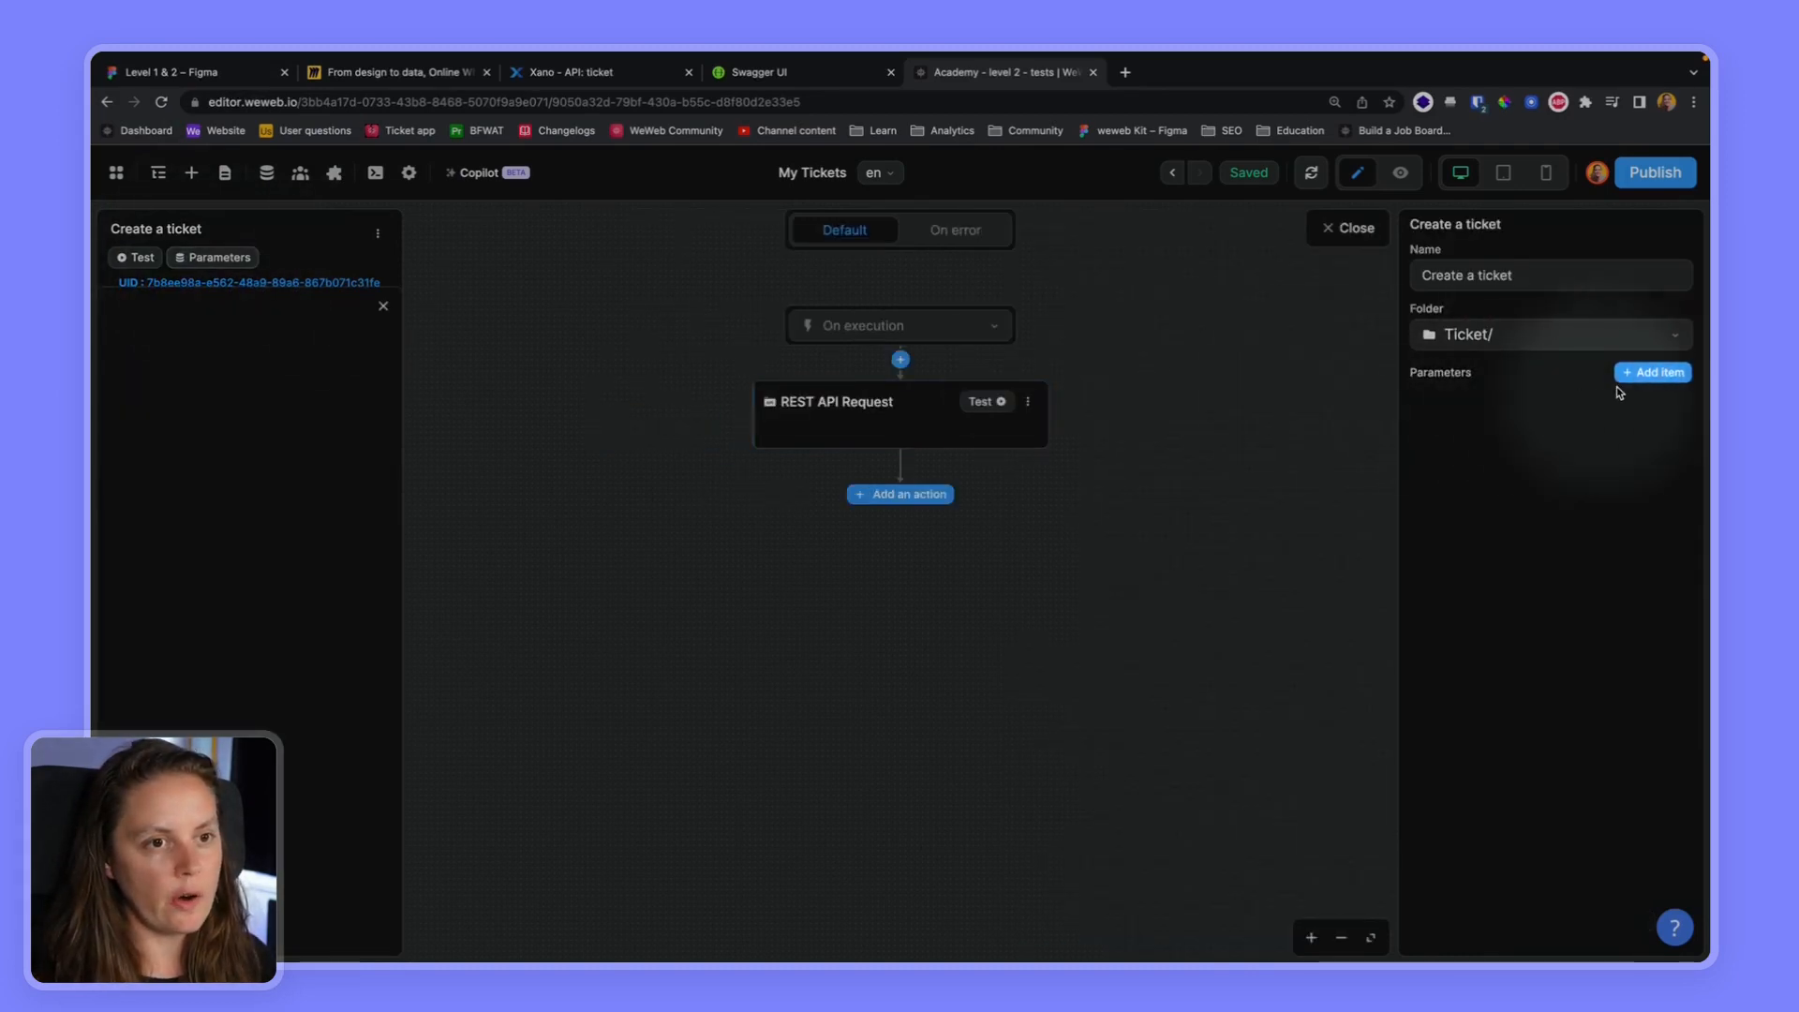
{"action": "left_click", "coordinate": [1640, 372]}
{"action": "left_click", "coordinate": [1641, 373]}
{"action": "left_click", "coordinate": [1641, 372]}
{"action": "left_click", "coordinate": [1641, 373]}
{"action": "left_click", "coordinate": [1640, 373]}
{"action": "left_click", "coordinate": [1641, 373]}
{"action": "left_click", "coordinate": [1640, 373]}
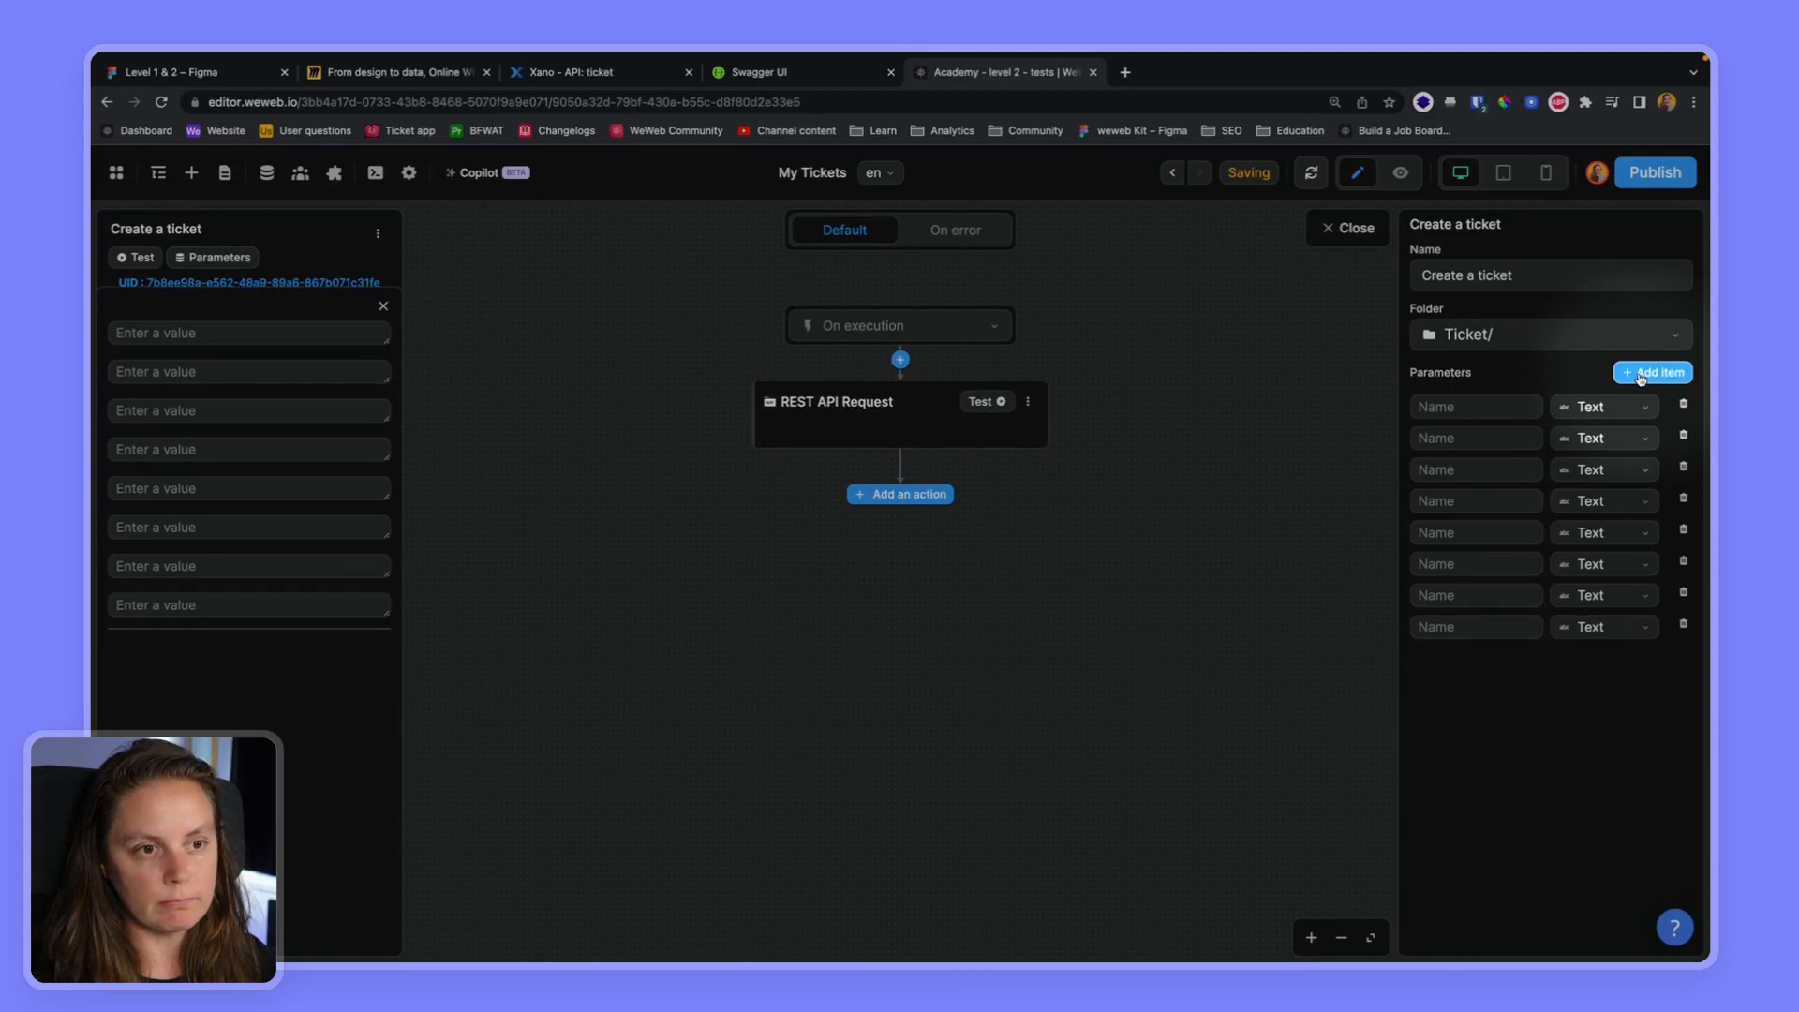
{"action": "left_click", "coordinate": [1641, 373]}
{"action": "left_click", "coordinate": [1641, 373]}
{"action": "left_click", "coordinate": [1641, 373]}
{"action": "left_click", "coordinate": [1641, 373]}
Name the first four workflow parameters title, description, status and type
{"action": "left_click", "coordinate": [1448, 406]}
{"action": "type", "text": "title"}
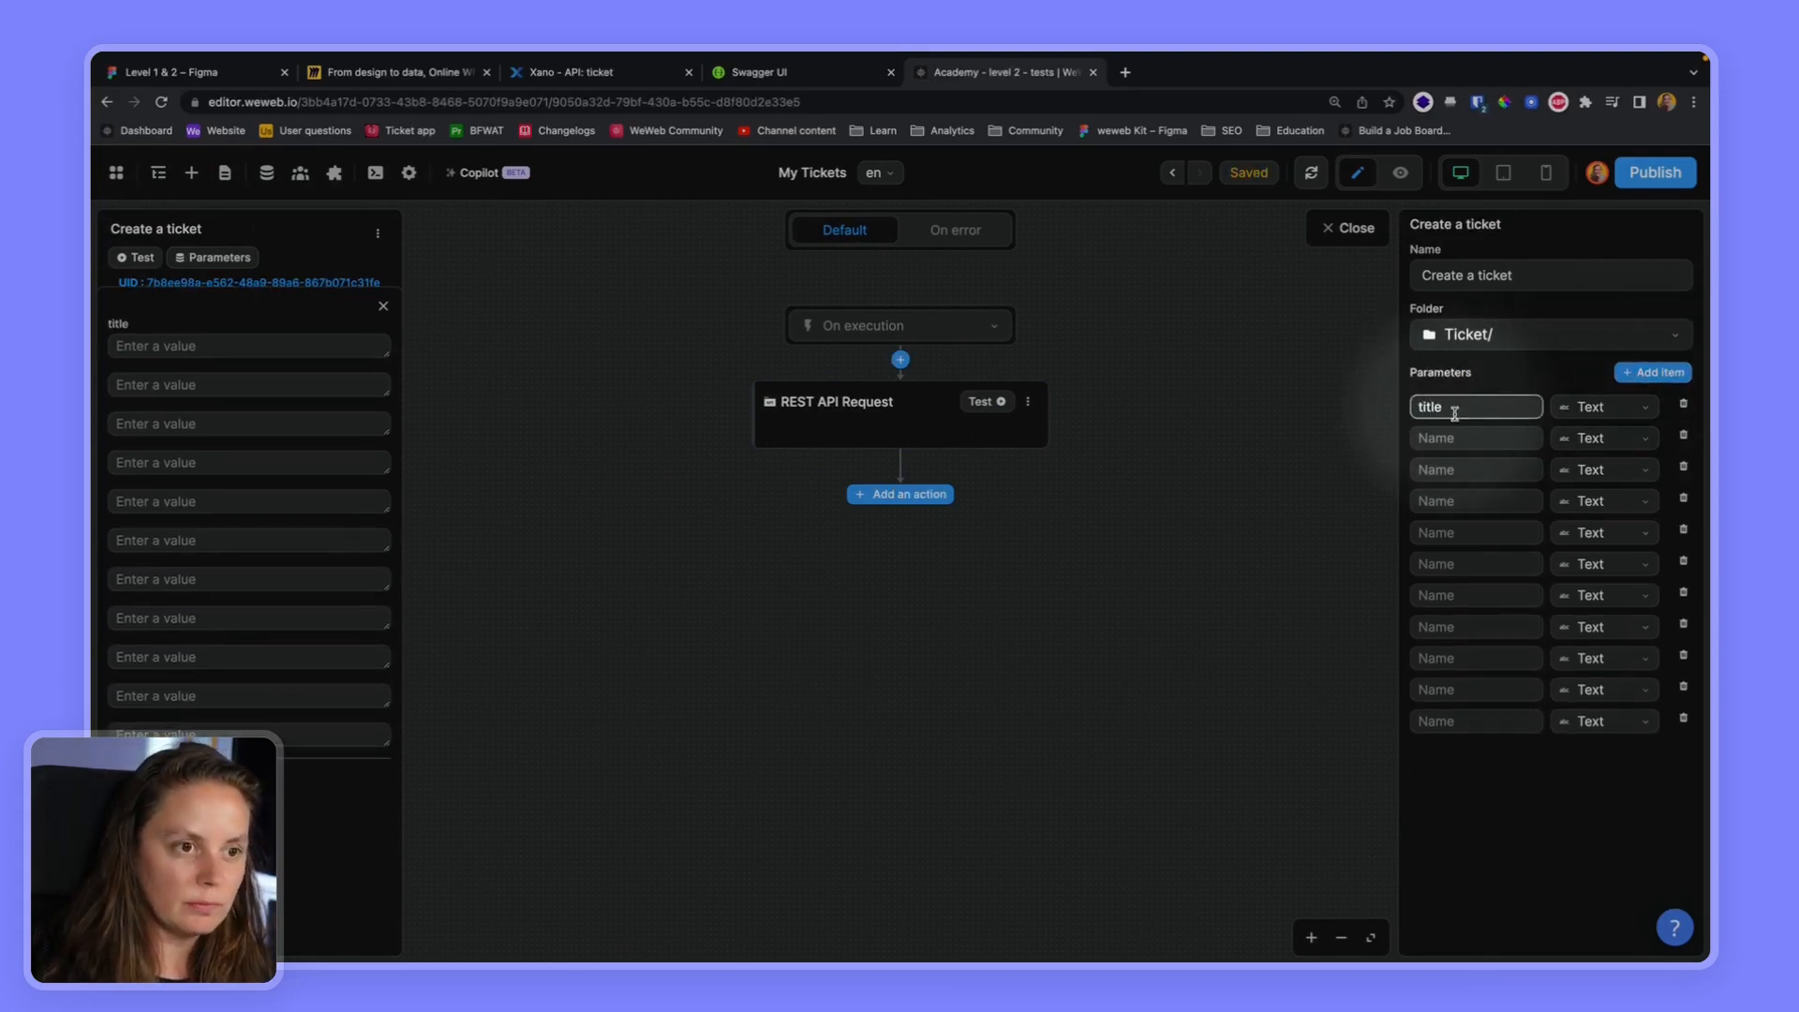
{"action": "key", "text": "Tab"}
{"action": "type", "text": "desc"}
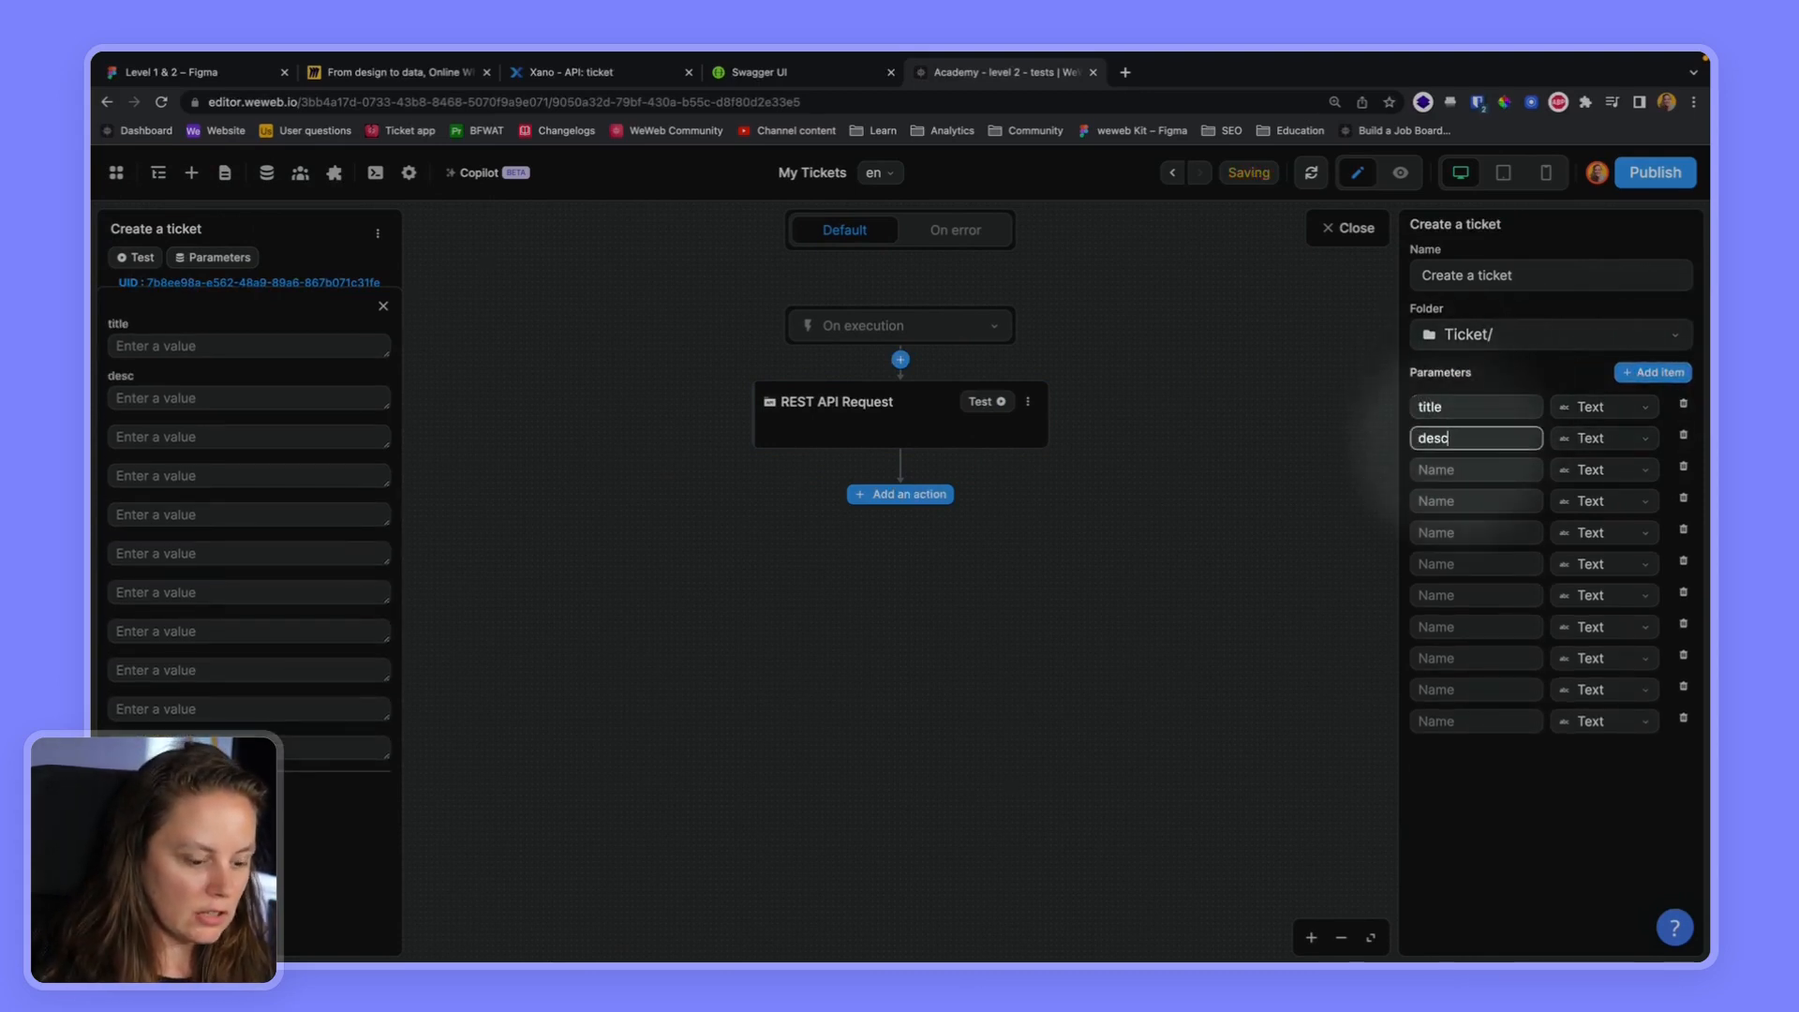
{"action": "left_click", "coordinate": [1447, 483]}
{"action": "type", "text": "status"}
{"action": "left_click", "coordinate": [1438, 501]}
{"action": "type", "text": "type"}
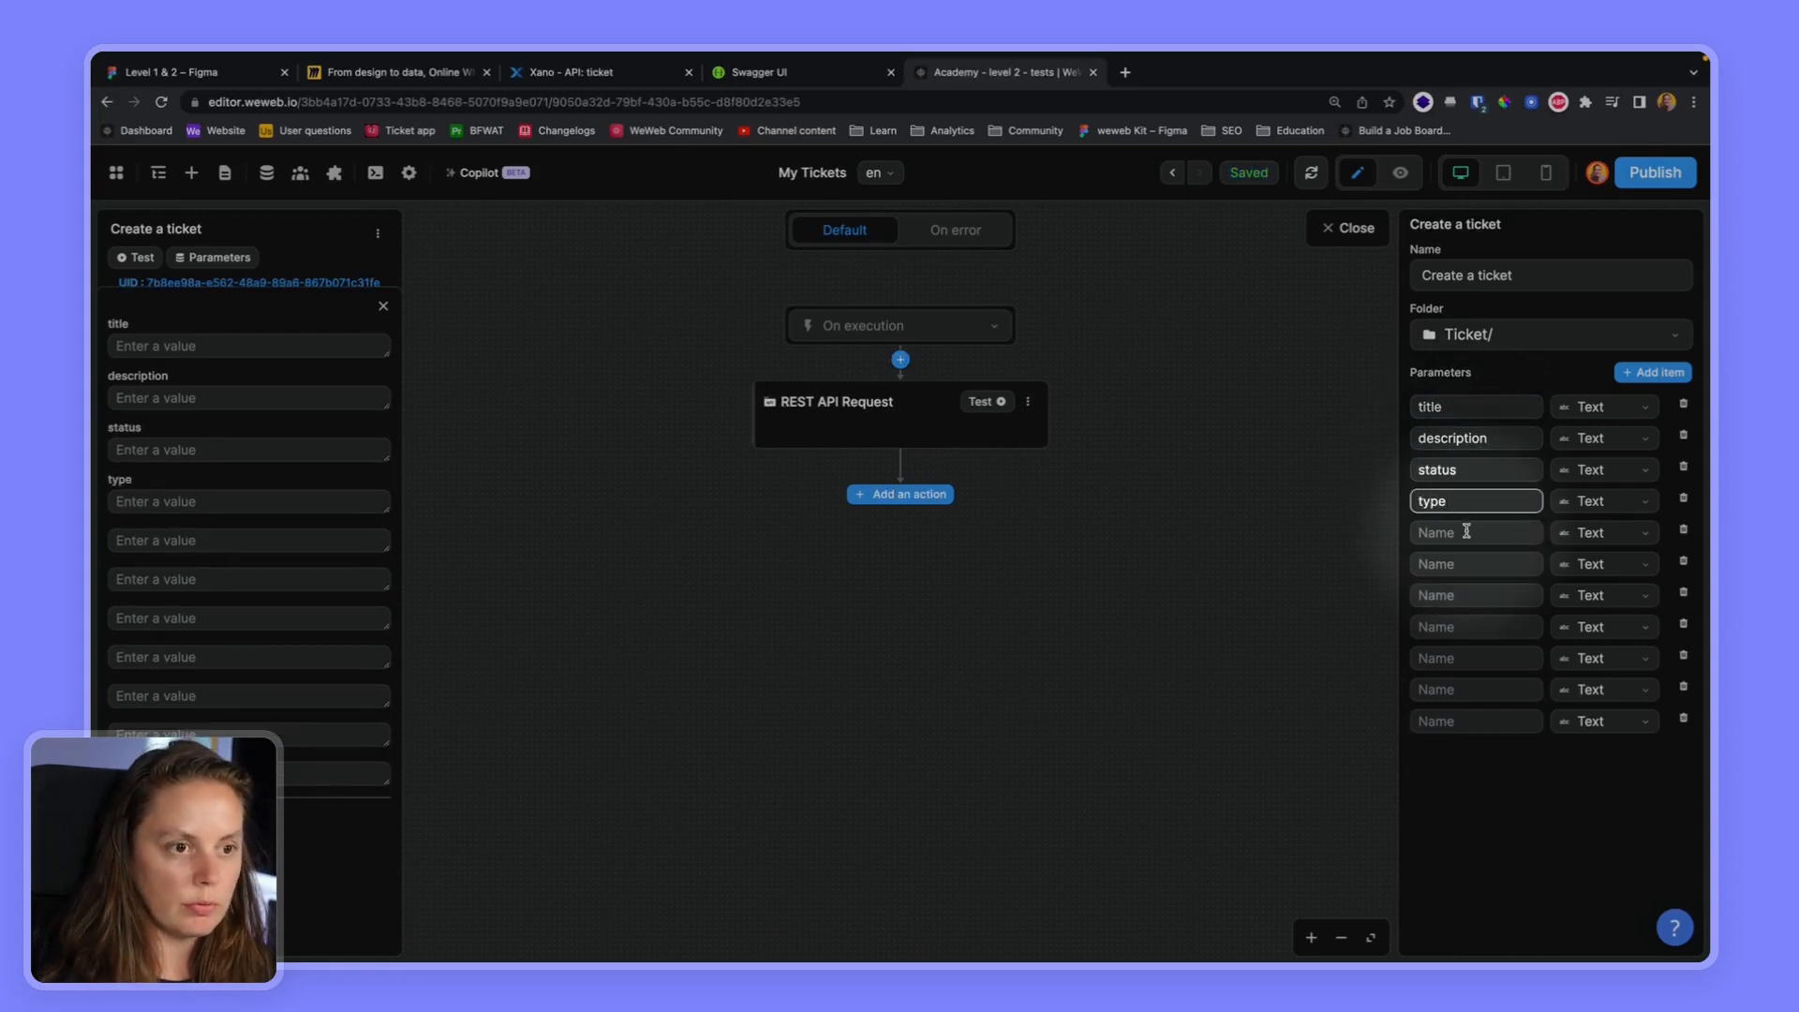
Name the next four workflow parameters project_link, video_link, screenshots and needed_soon
{"action": "left_click", "coordinate": [1467, 531]}
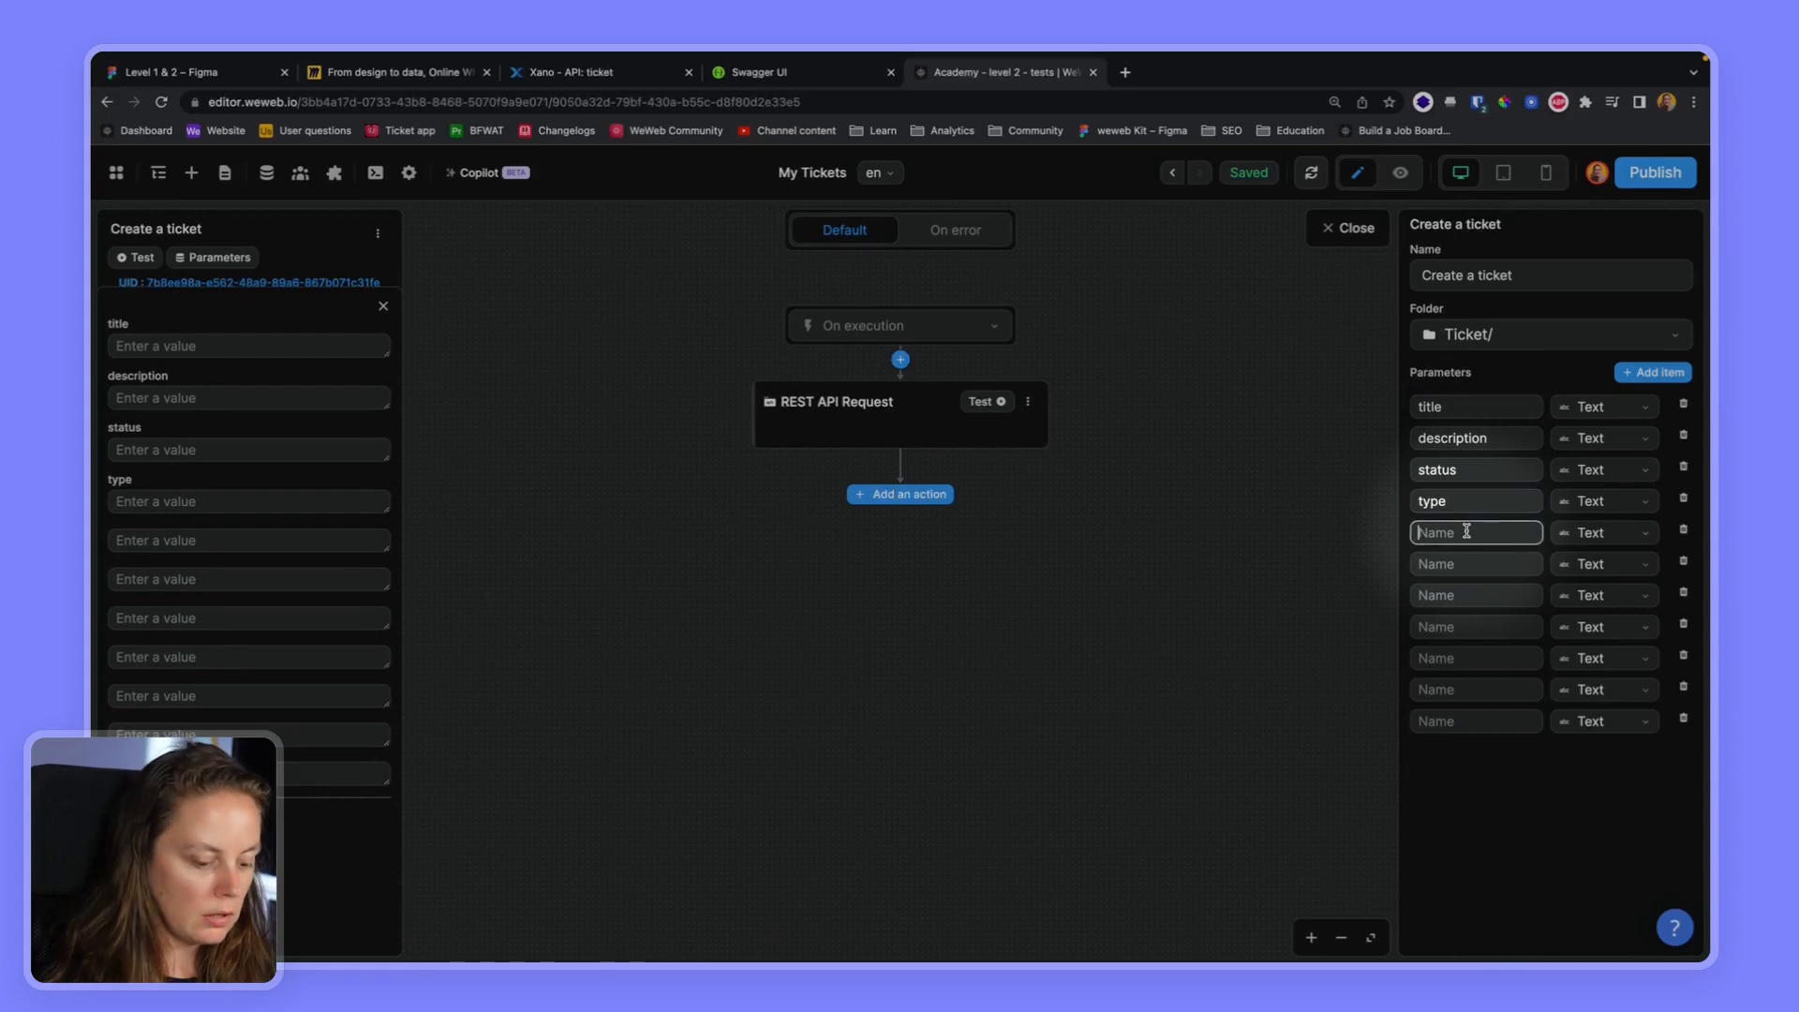
{"action": "type", "text": "project_link"}
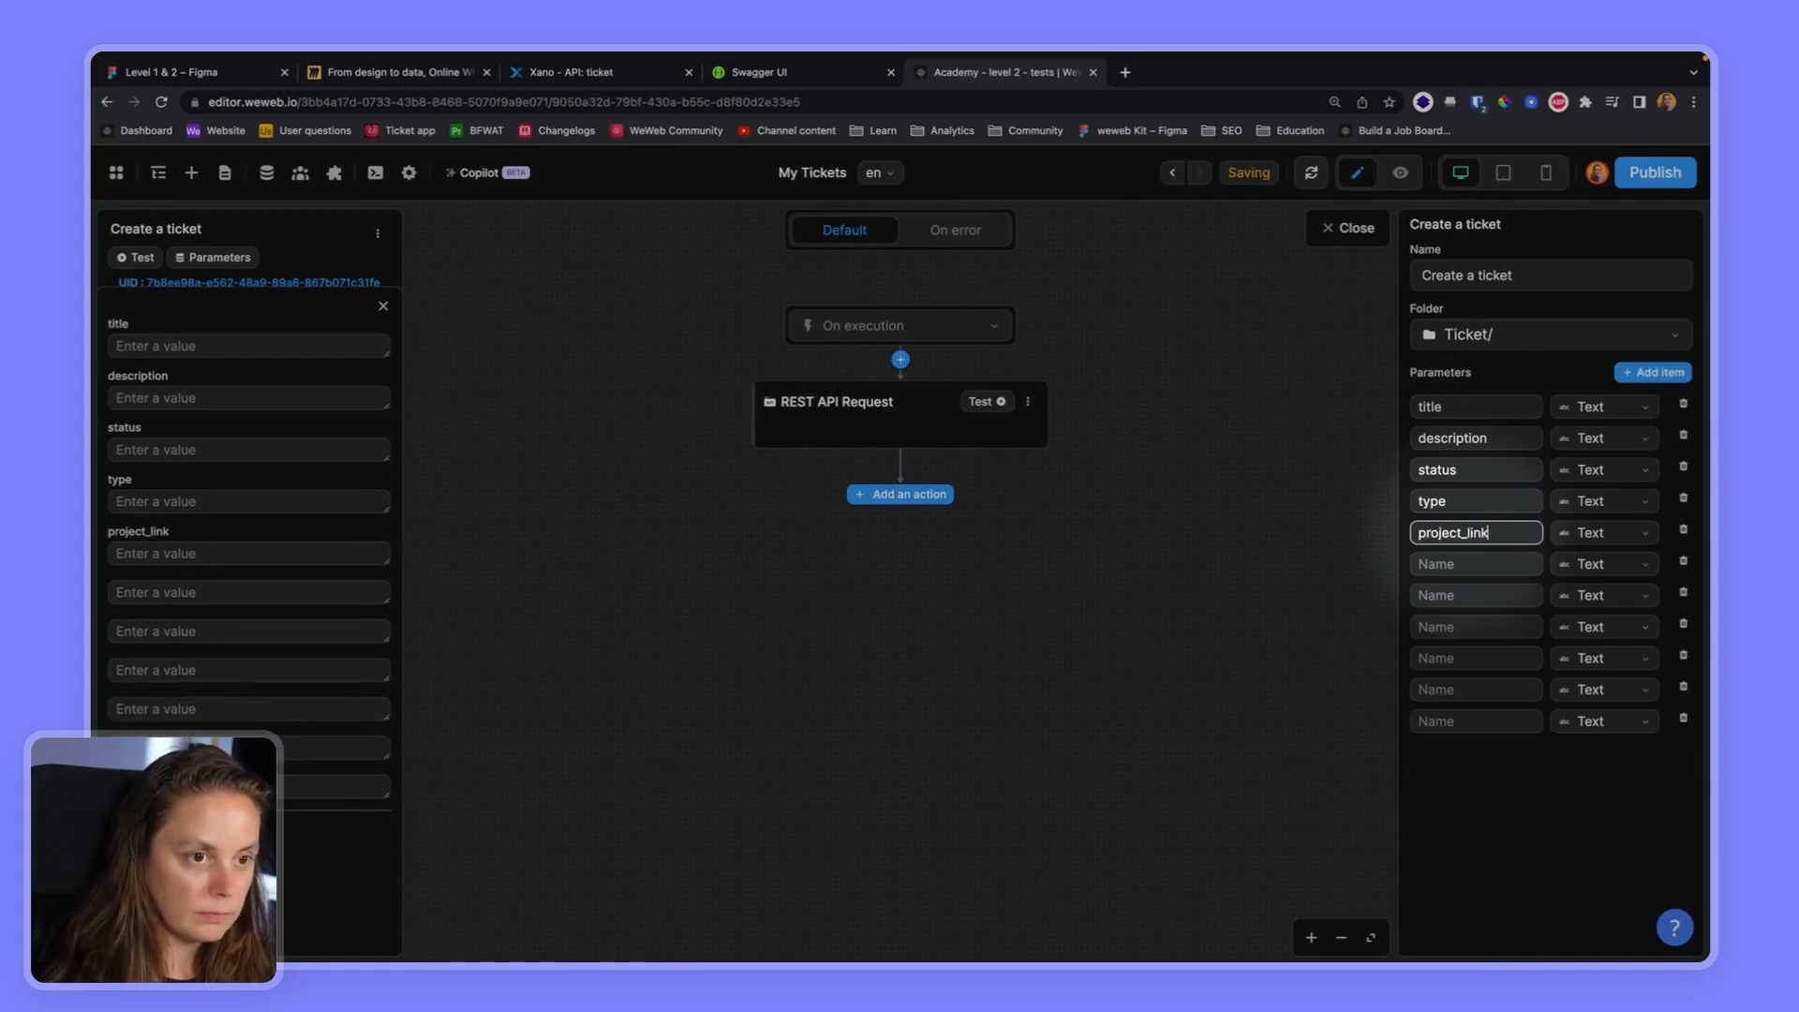
{"action": "left_click", "coordinate": [1481, 563]}
{"action": "type", "text": "video_link"}
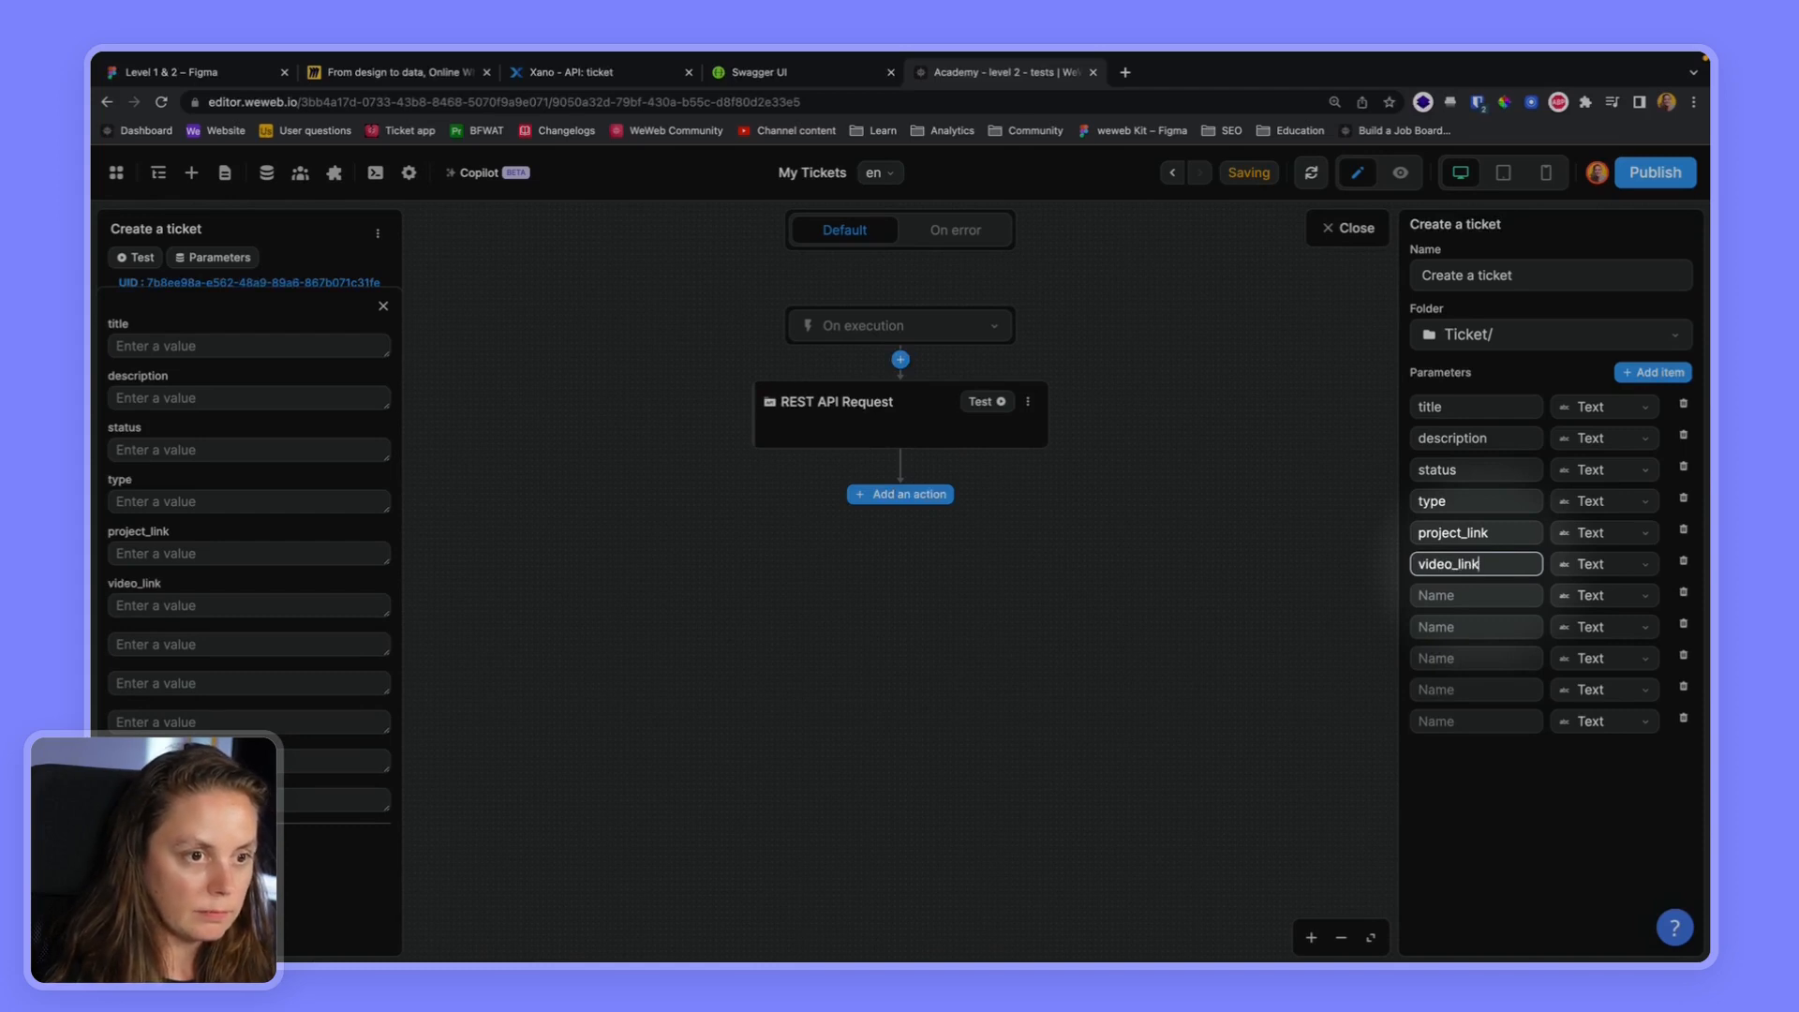
{"action": "left_click", "coordinate": [1477, 596]}
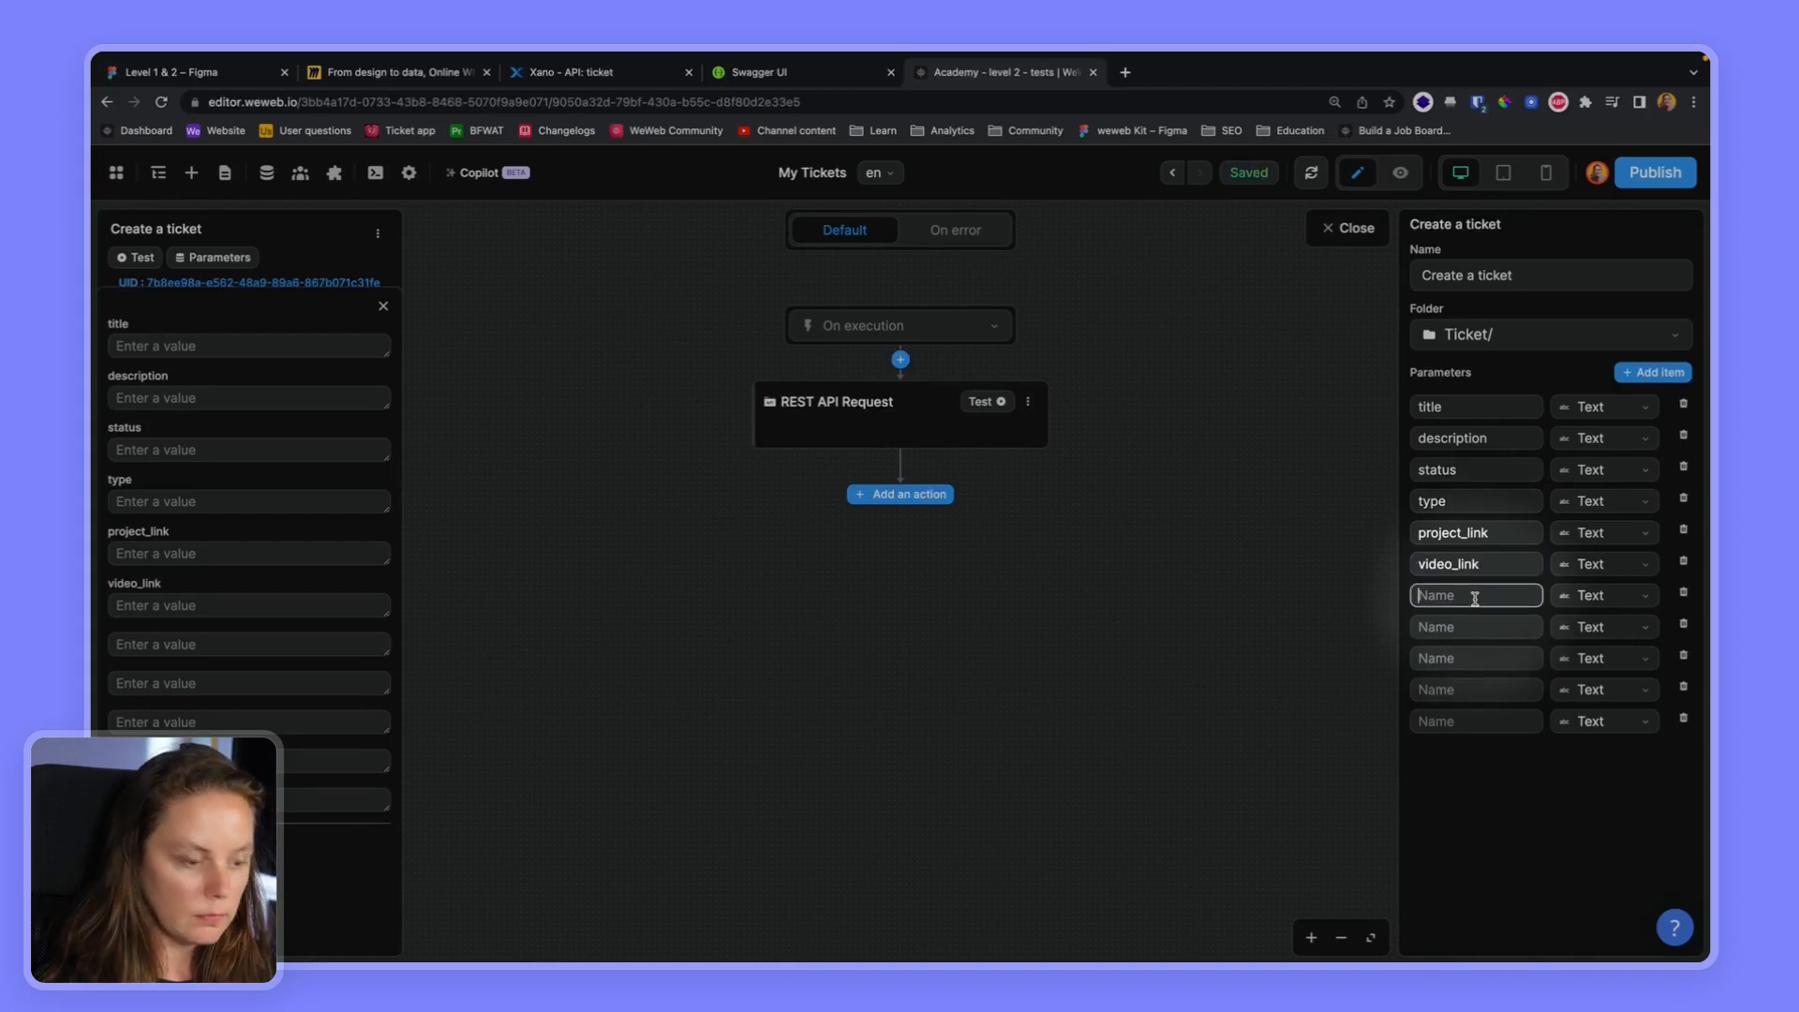
{"action": "type", "text": "screenshots"}
{"action": "left_click", "coordinate": [1471, 627]}
{"action": "type", "text": "needed_soon"}
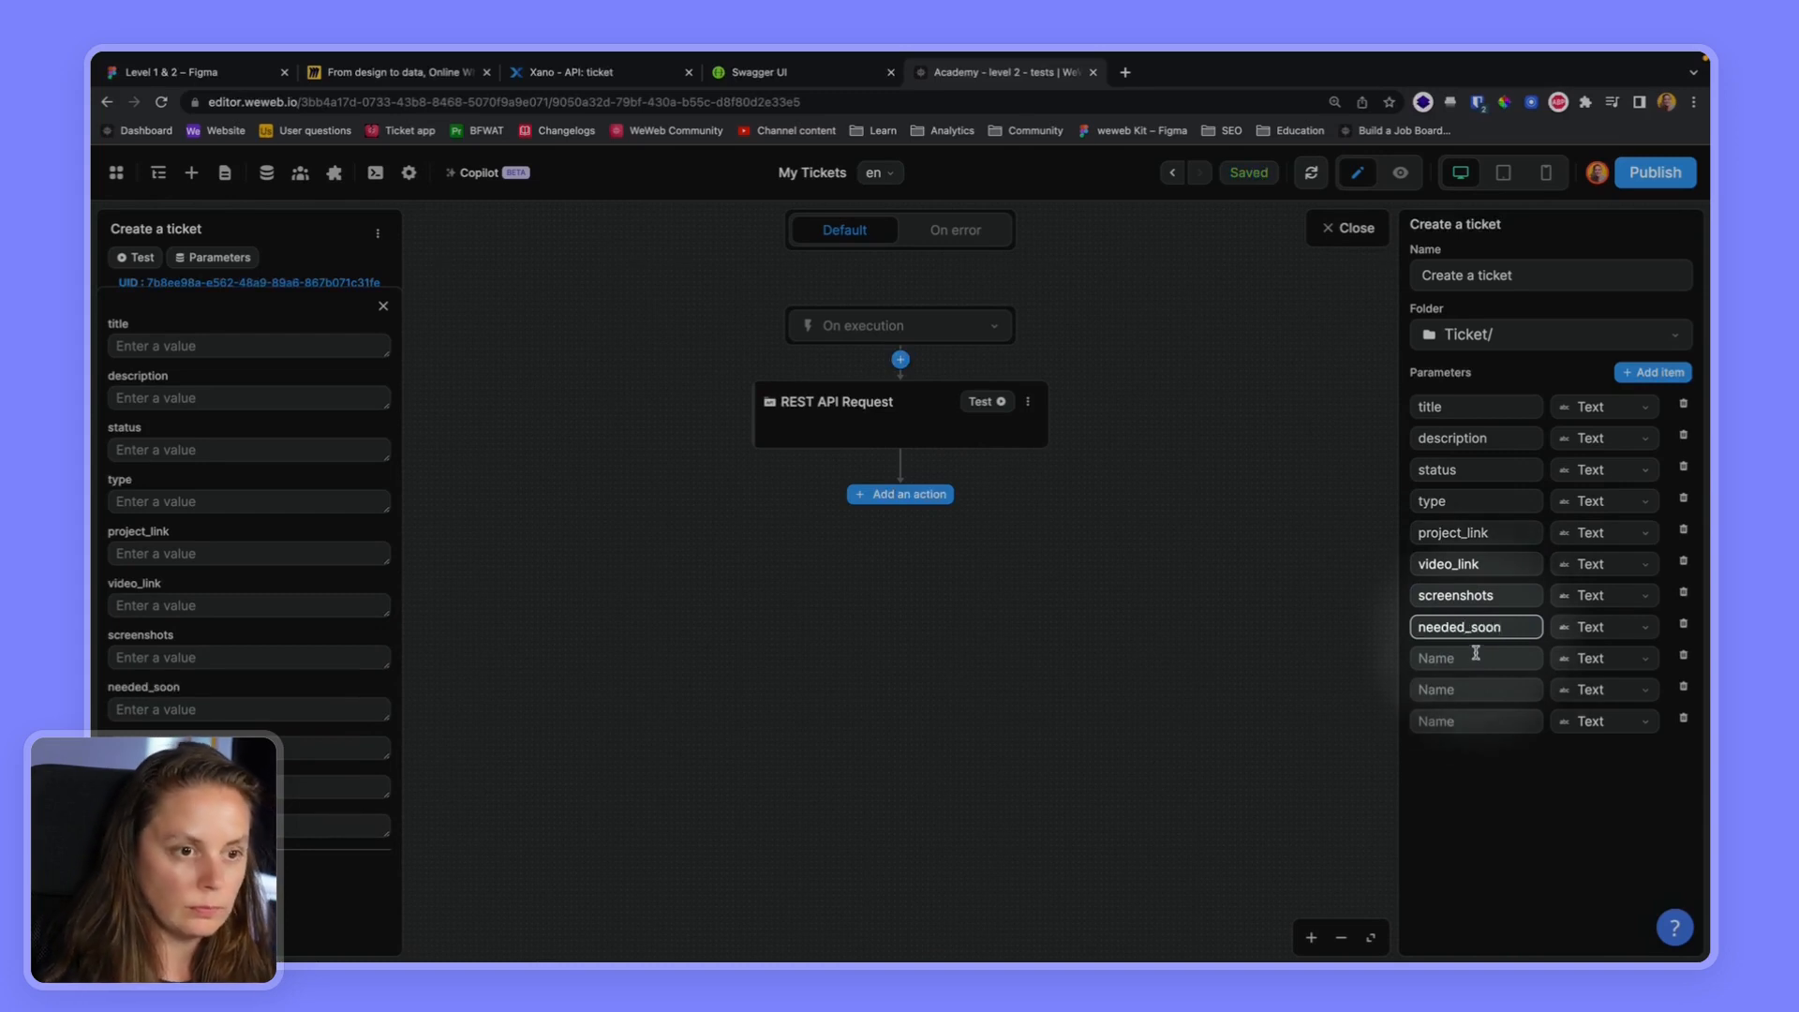
Name the ninth and tenth workflow parameters user_id and explanation
{"action": "left_click", "coordinate": [1475, 656]}
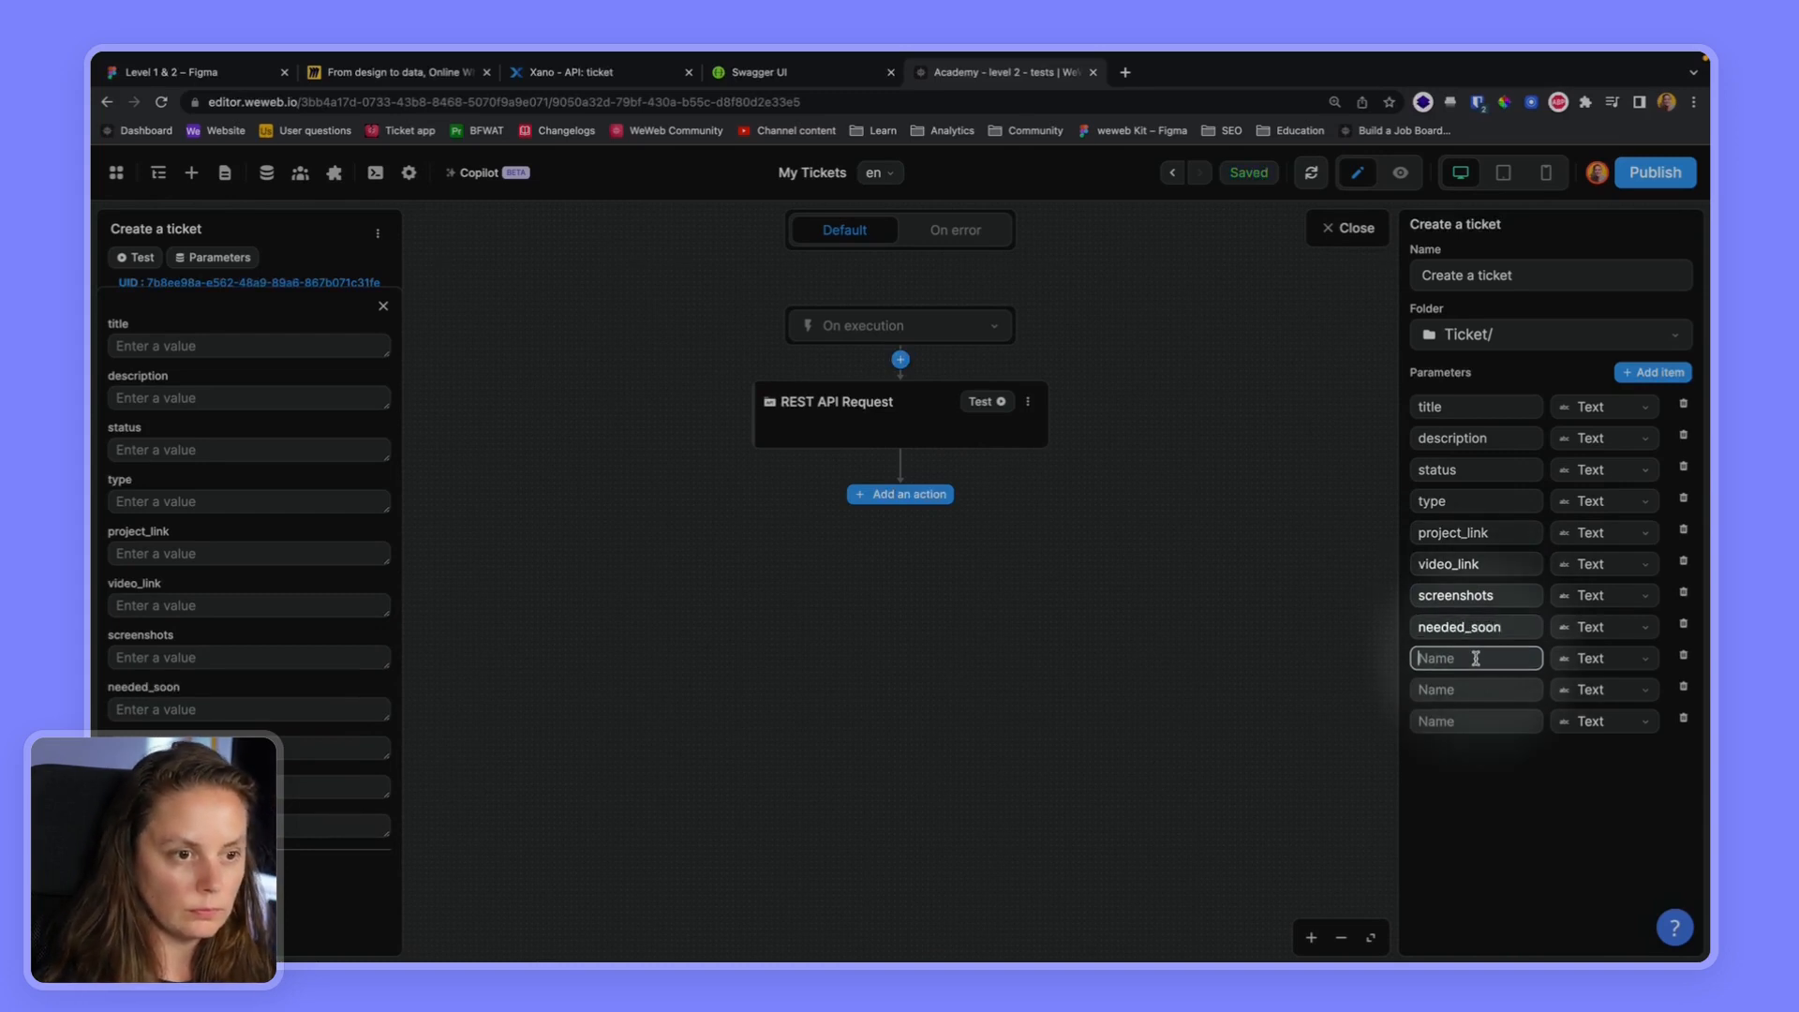
{"action": "type", "text": "user"}
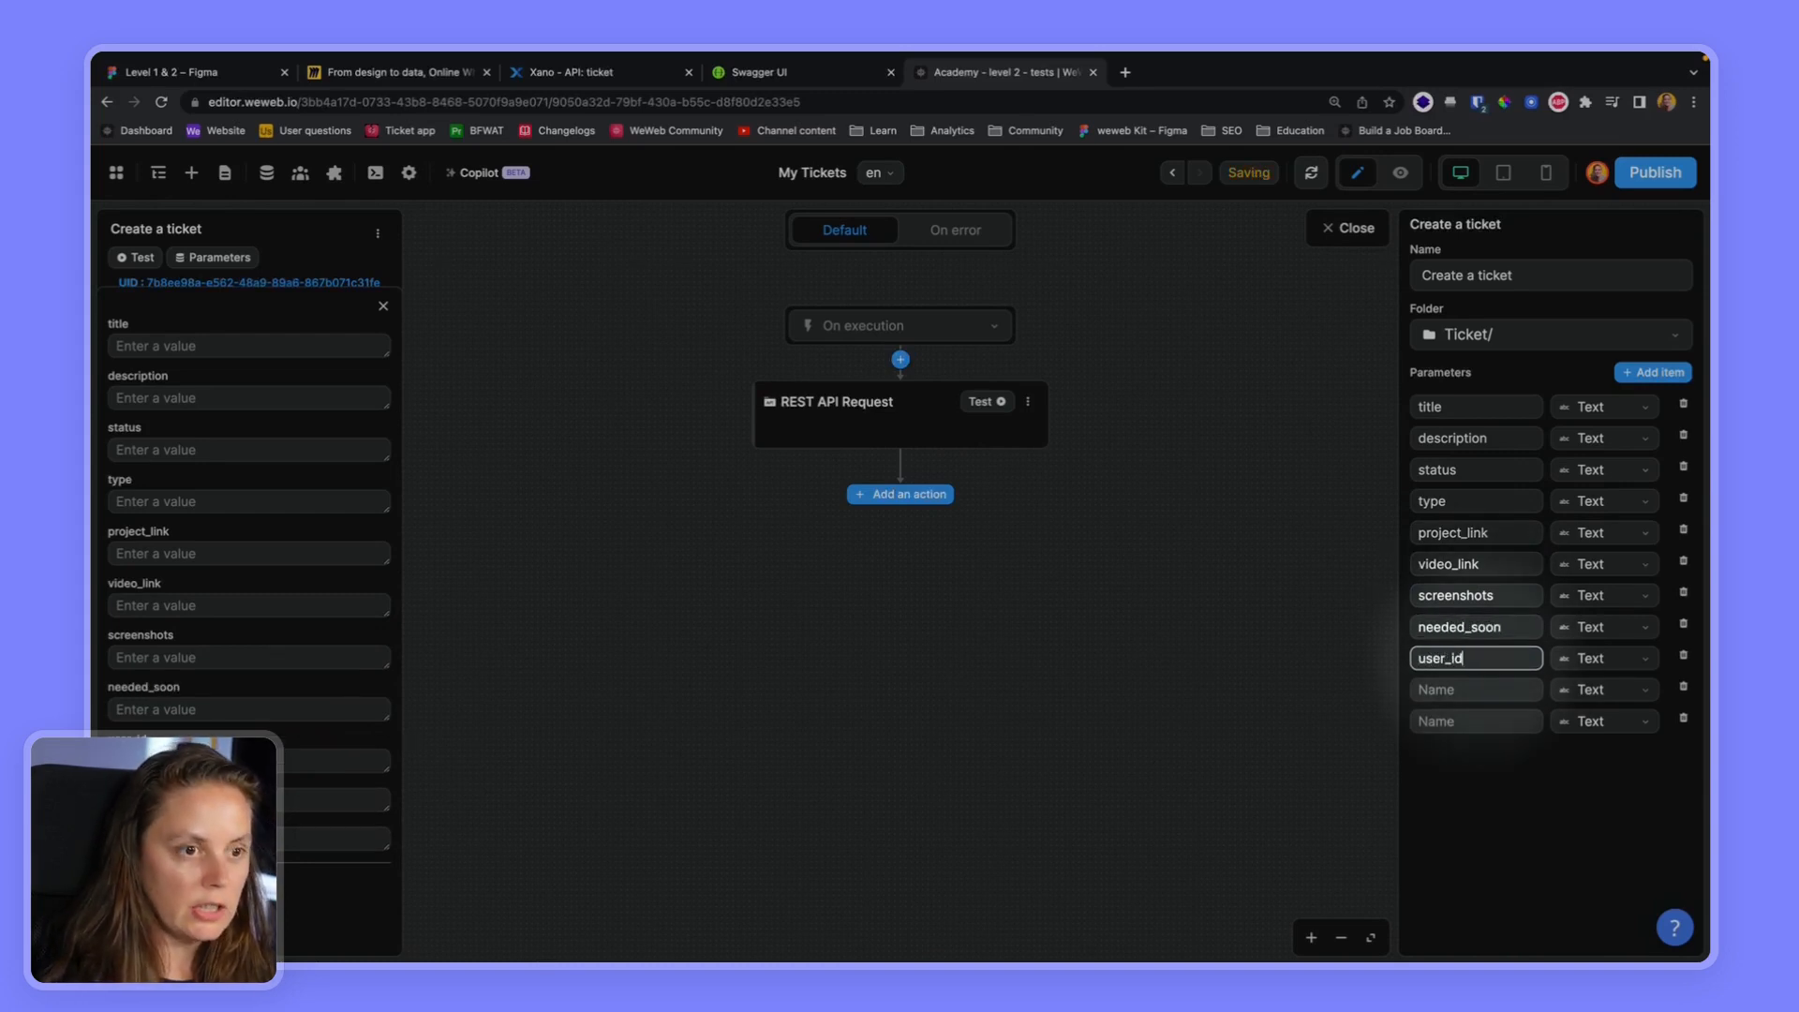
{"action": "type", "text": "_id"}
{"action": "left_click", "coordinate": [1466, 689]}
{"action": "type", "text": "explanation"}
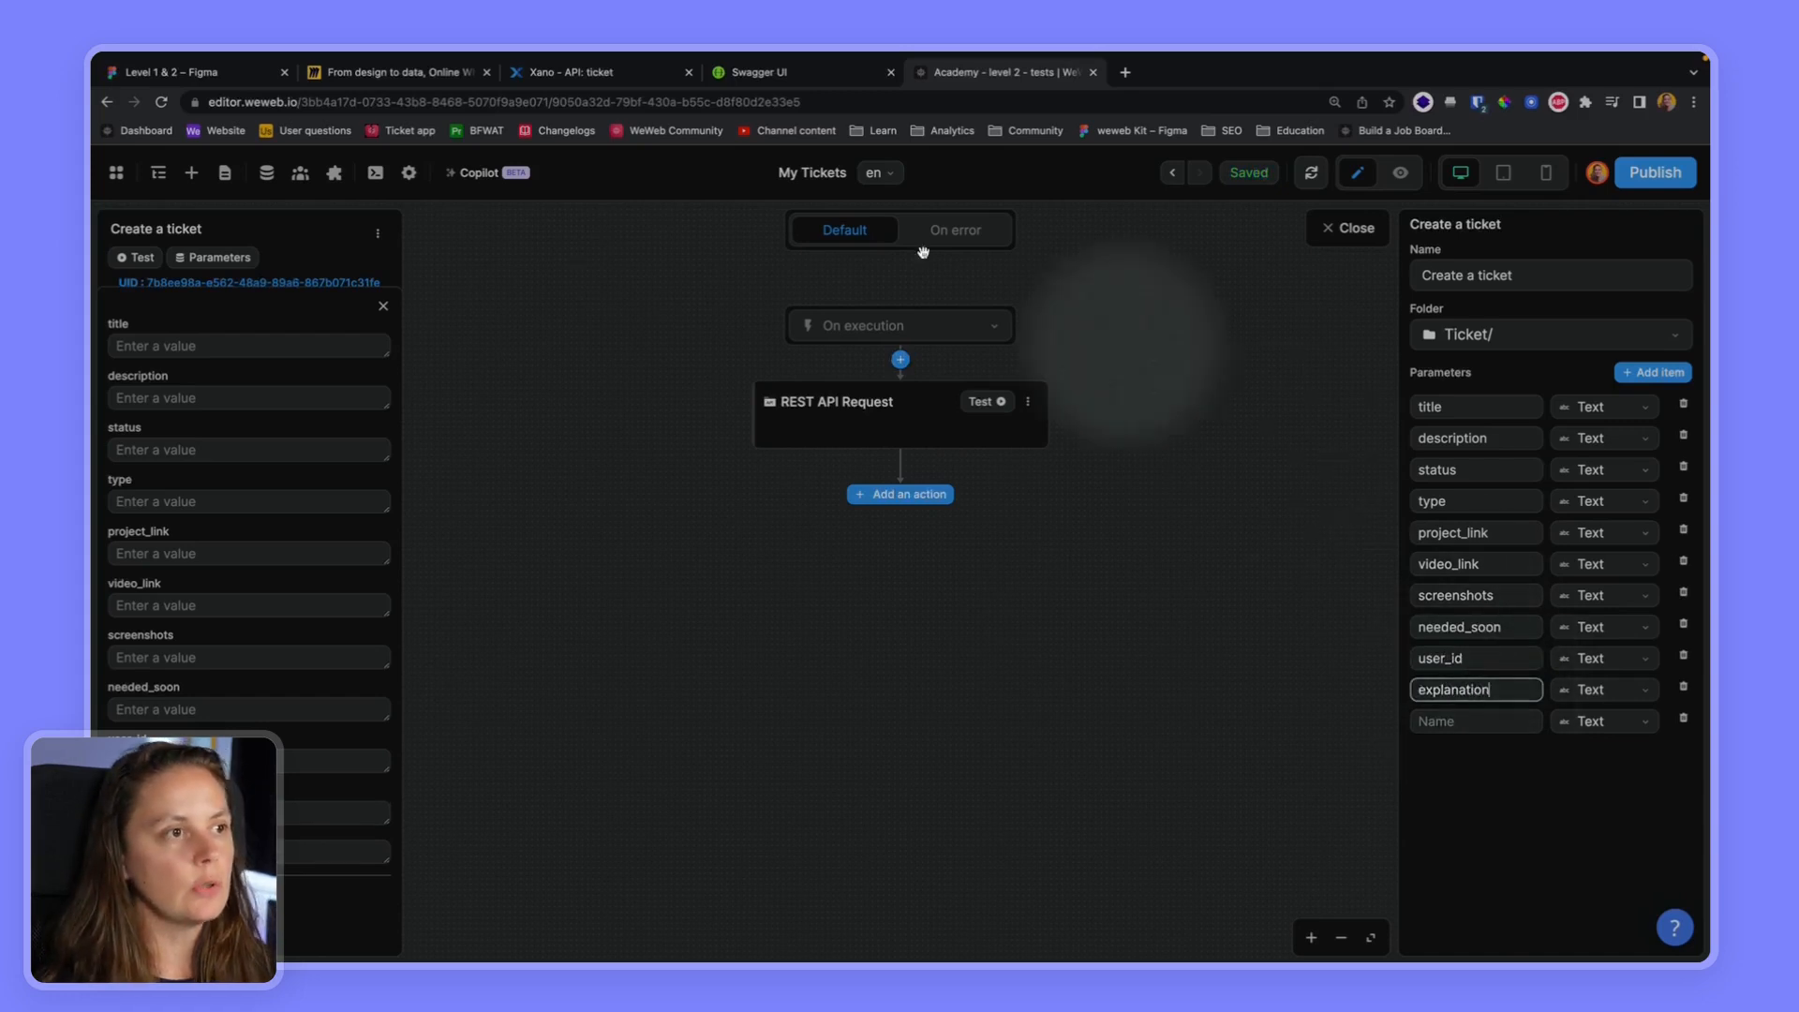
Check the inputs of Xano's /ticket endpoint against the WeWeb parameters, and delete the unused blank parameter
{"action": "left_click", "coordinate": [573, 75]}
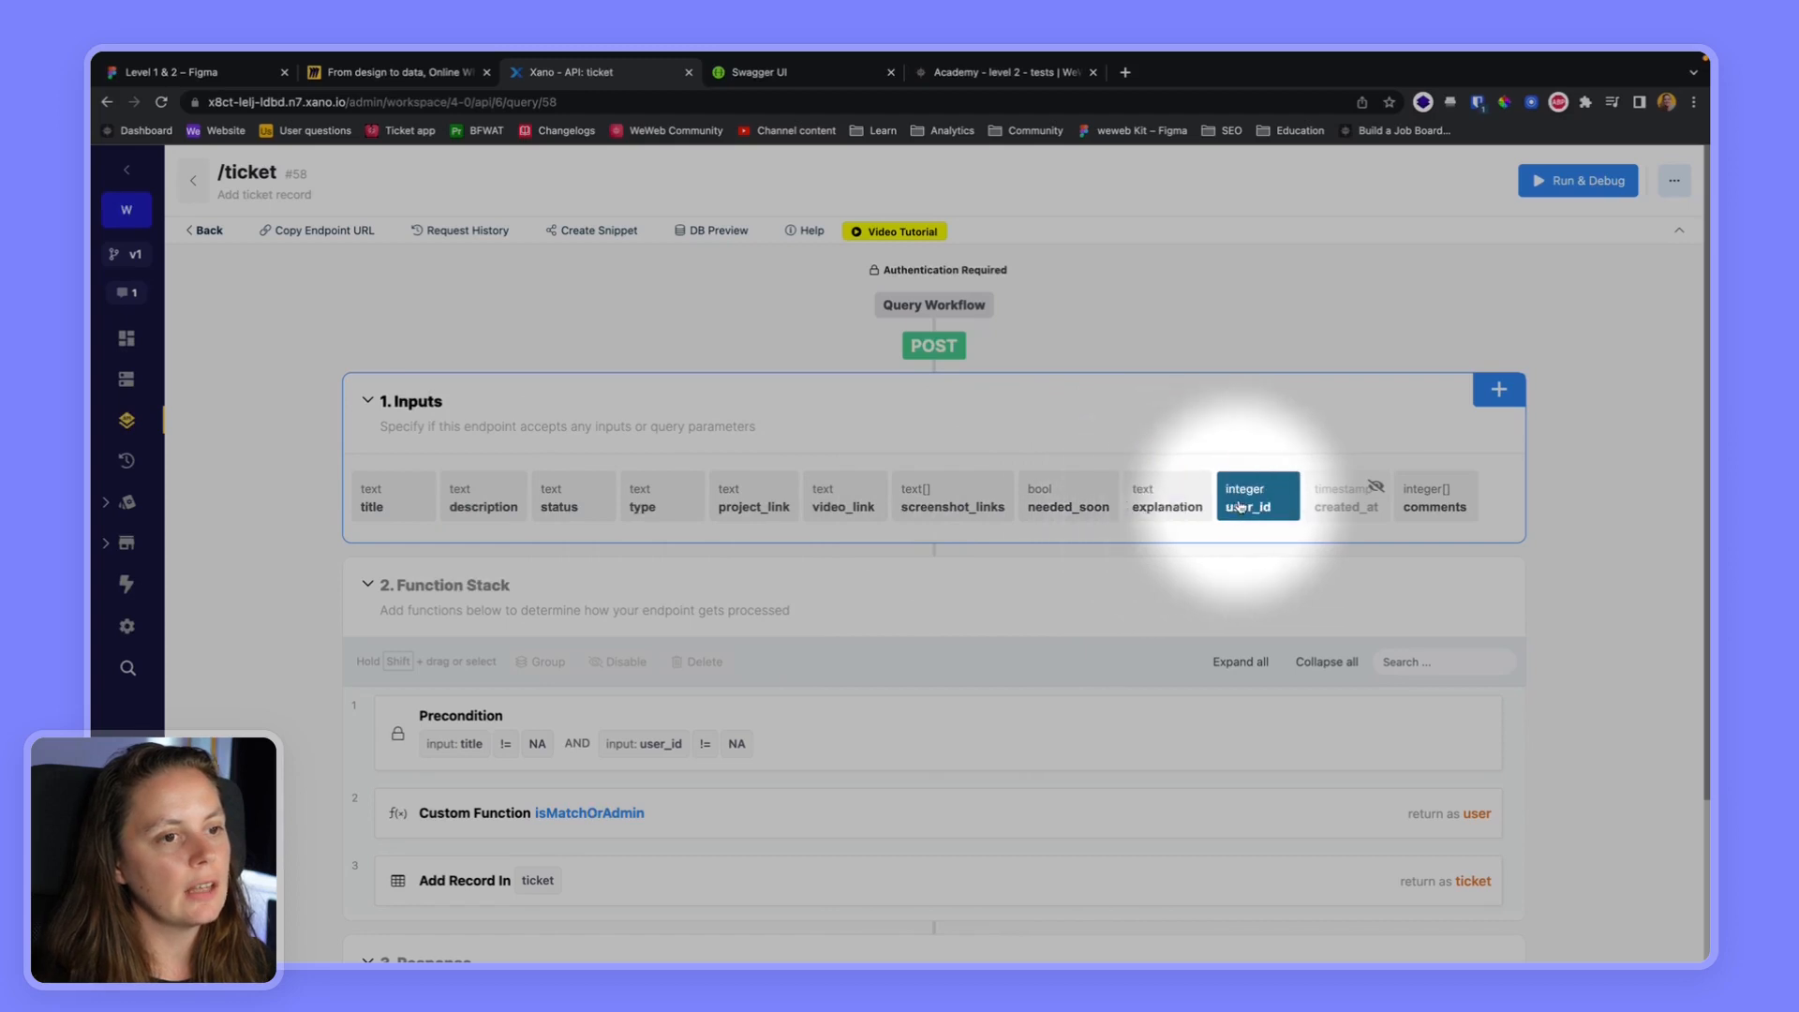
{"action": "left_click", "coordinate": [1005, 72]}
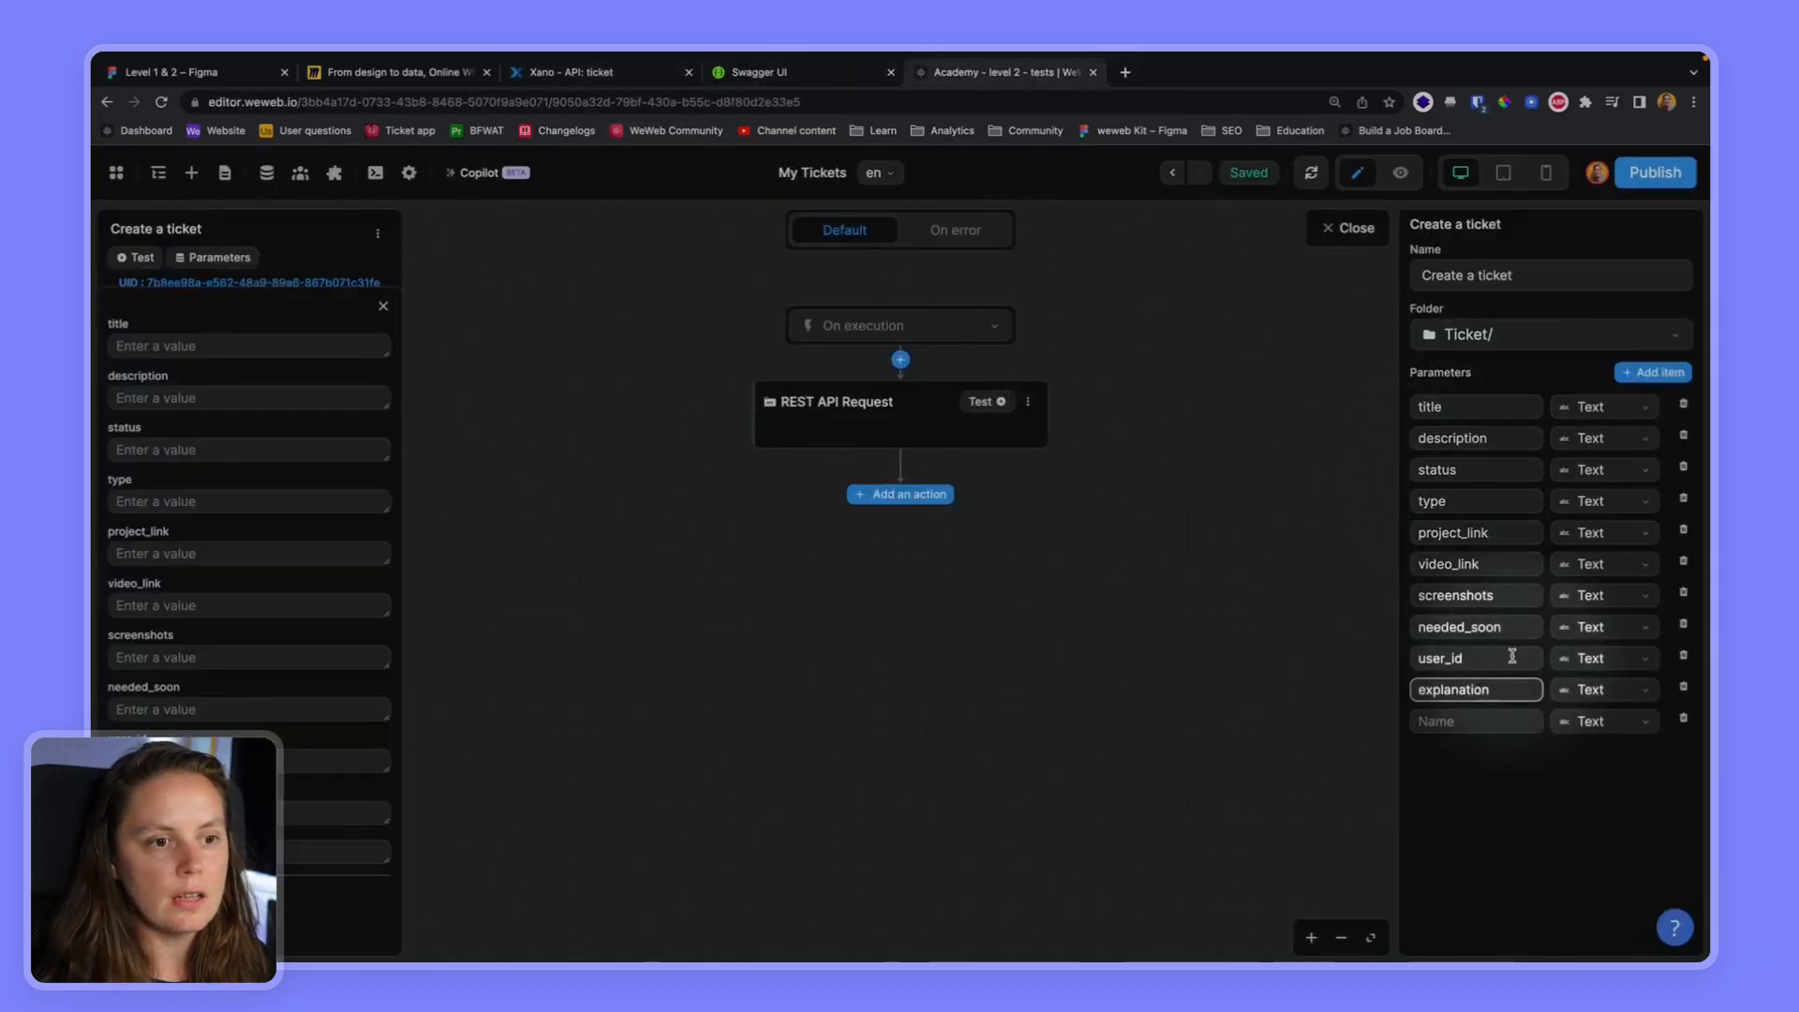
{"action": "left_click", "coordinate": [1683, 719]}
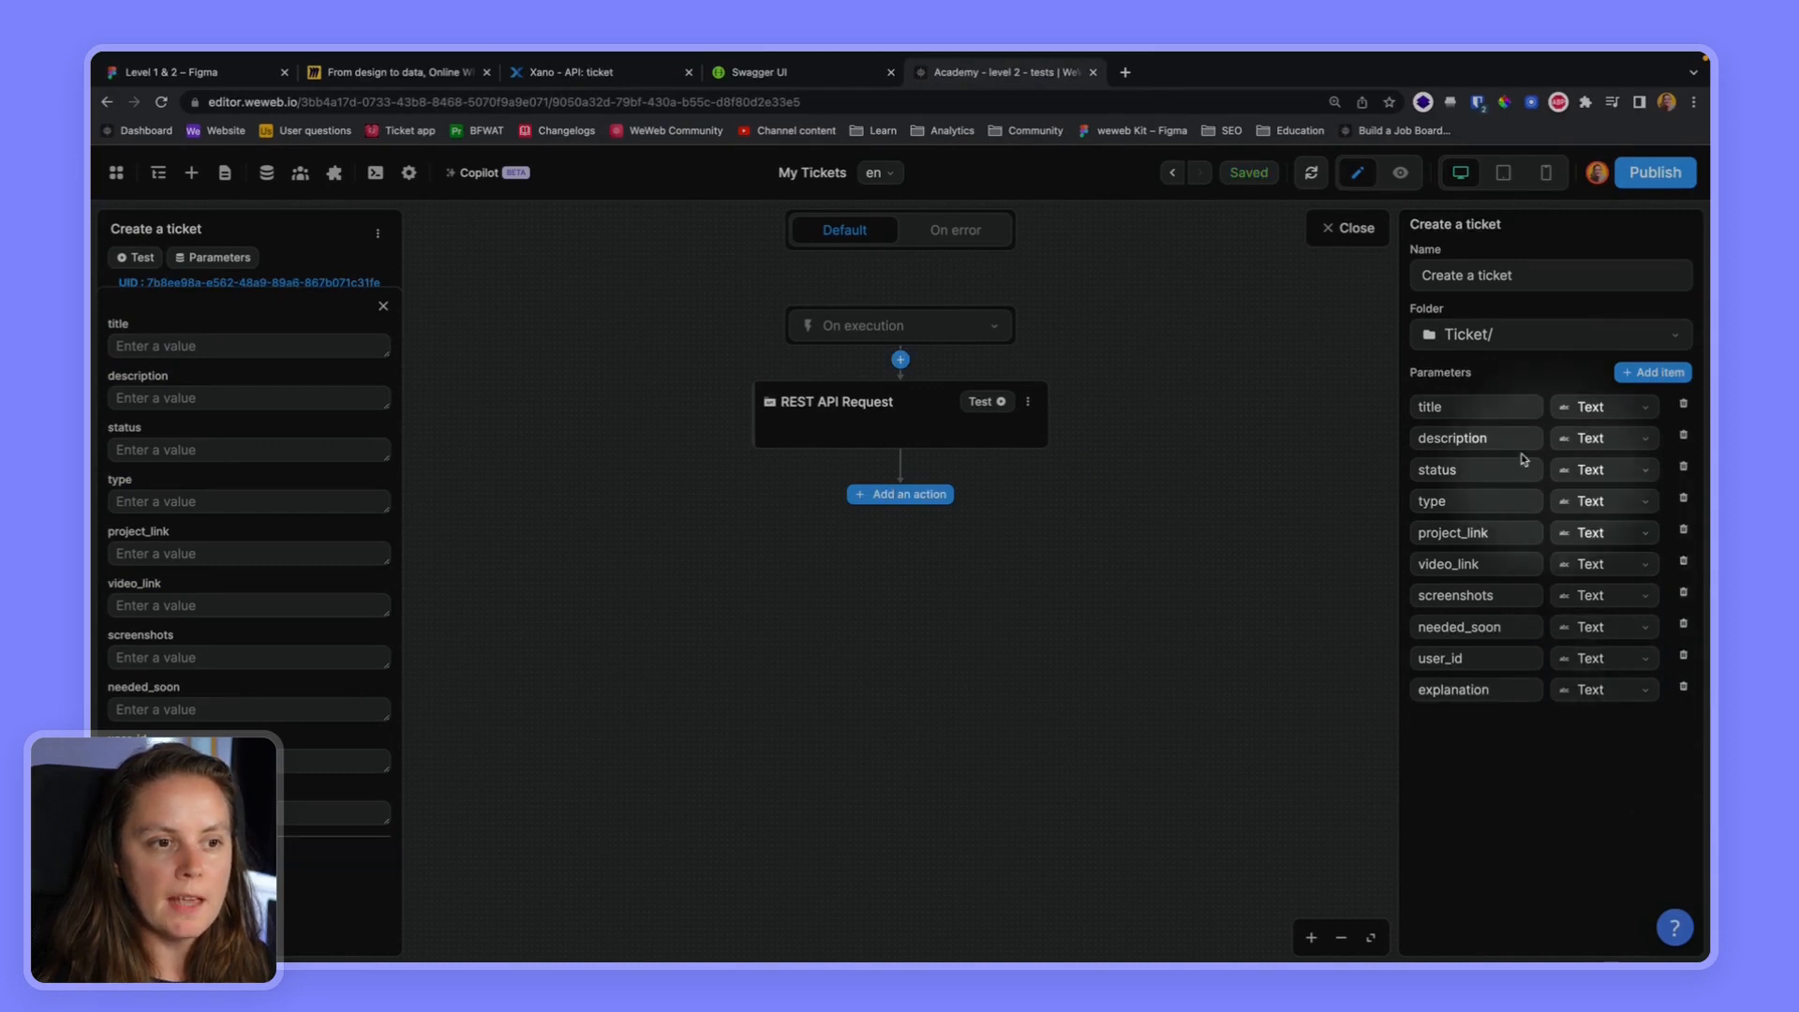
Set the screenshots parameter's type to Array and, after checking the field types in Xano's ticket table, set needed_soon to Boolean
{"action": "left_click", "coordinate": [1594, 598]}
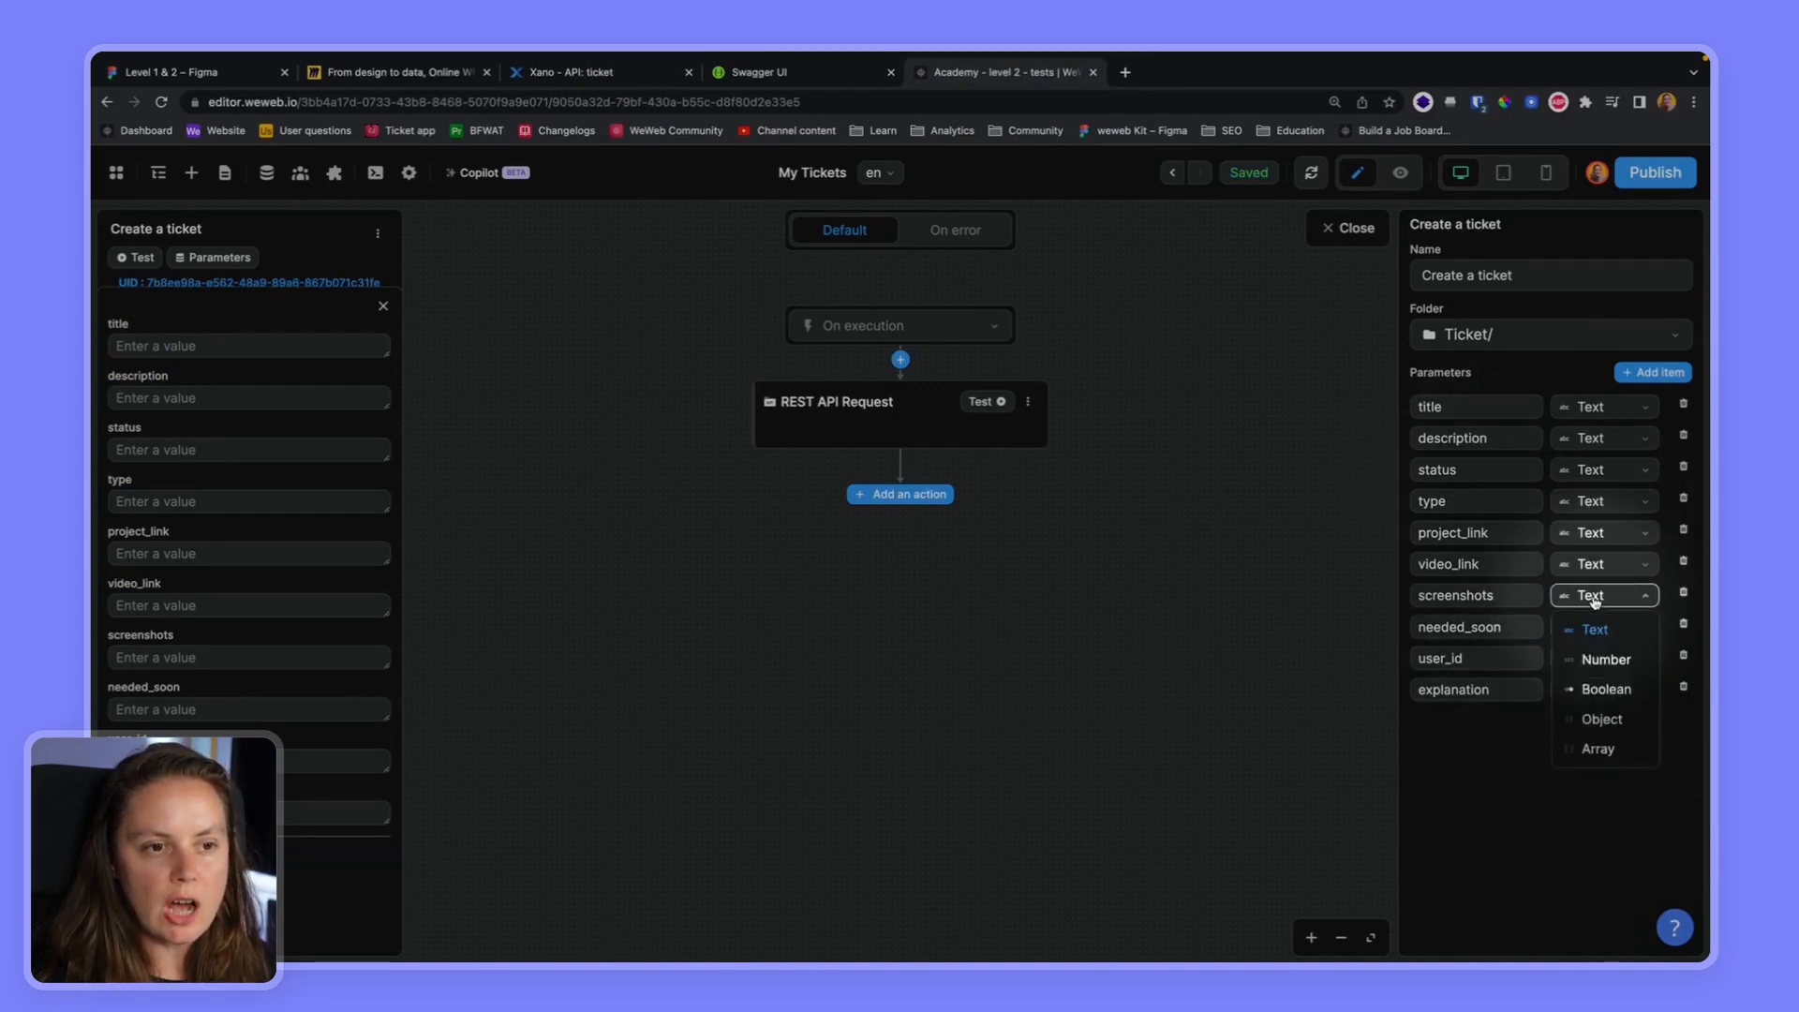
{"action": "left_click", "coordinate": [1602, 750]}
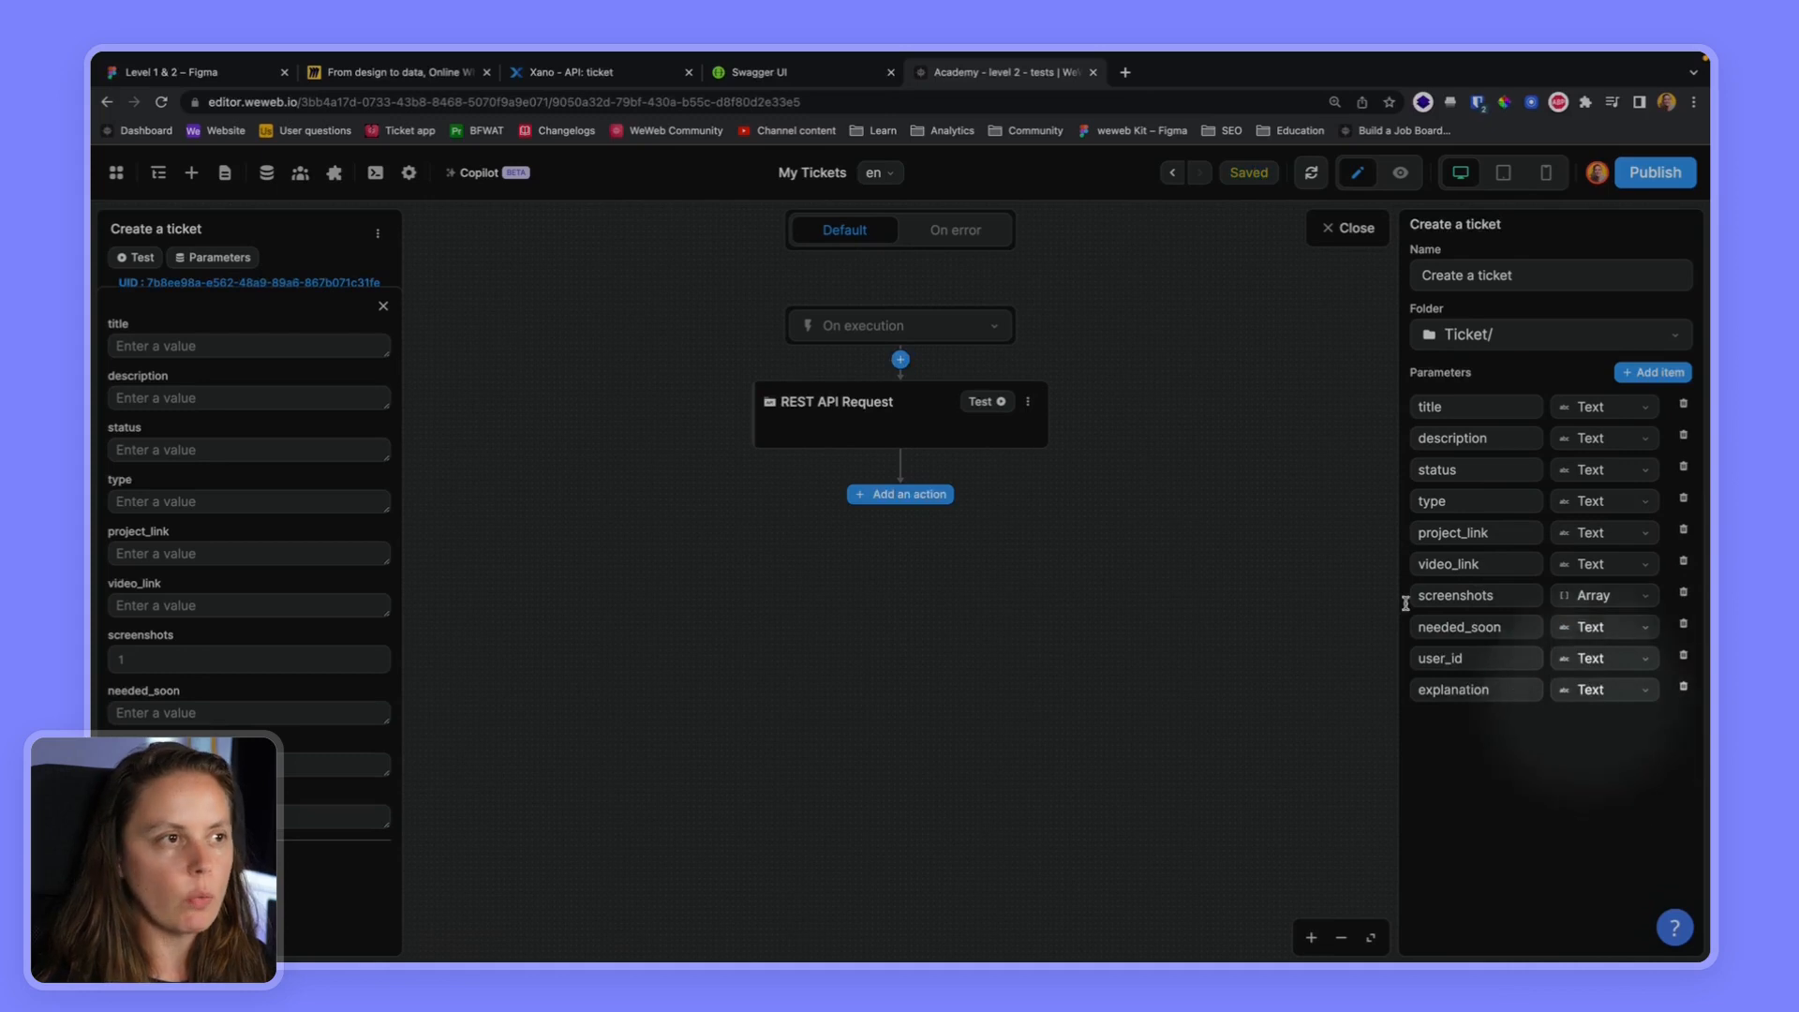
{"action": "left_click", "coordinate": [561, 74]}
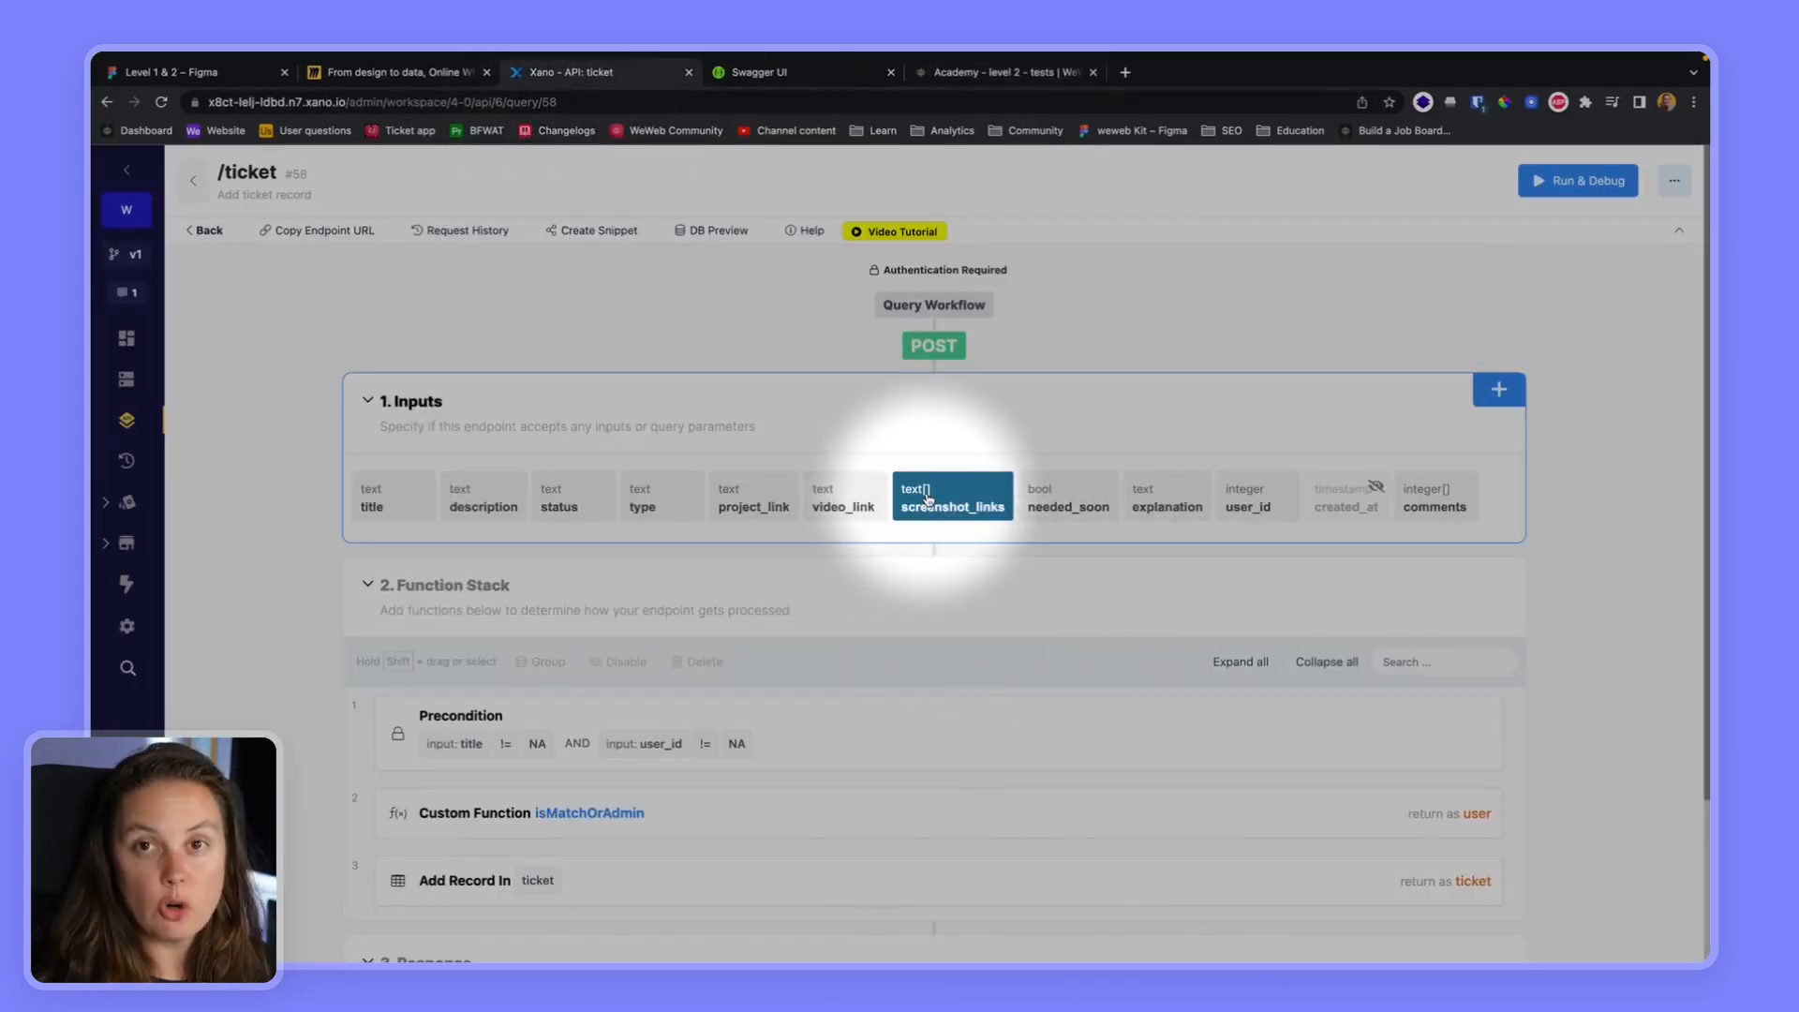
{"action": "left_click", "coordinate": [208, 230]}
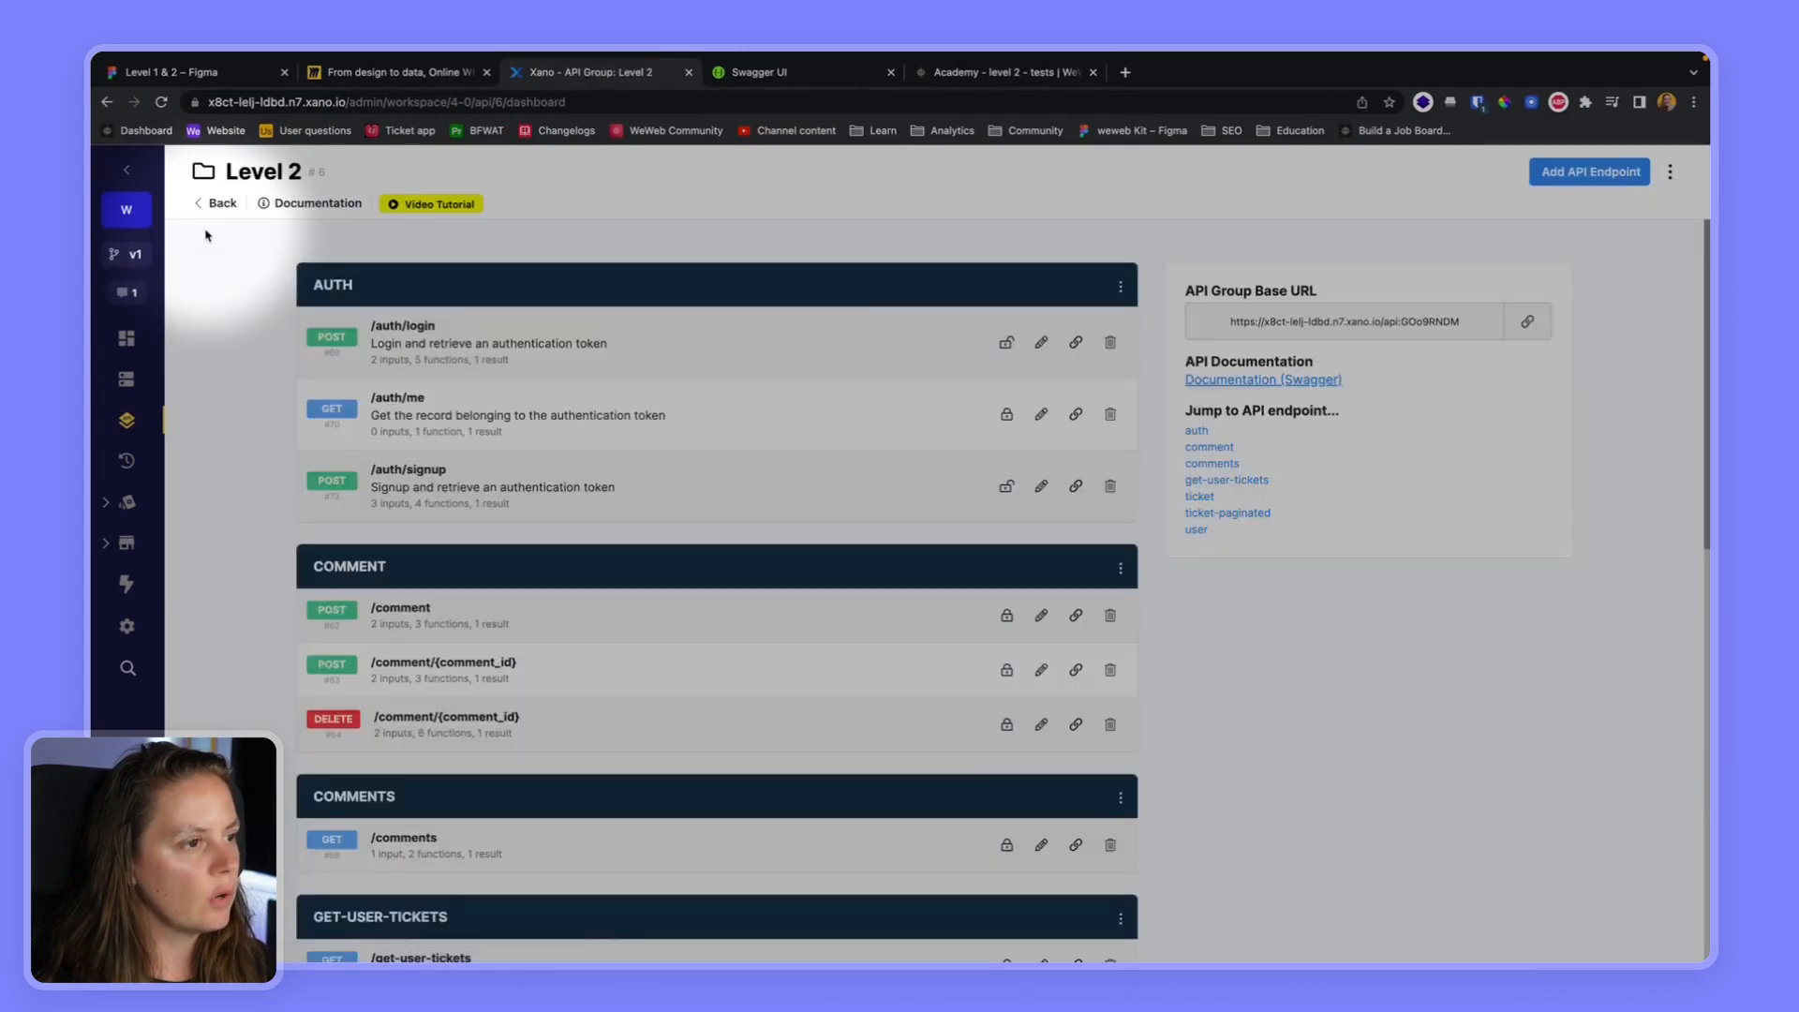
{"action": "left_click", "coordinate": [126, 378]}
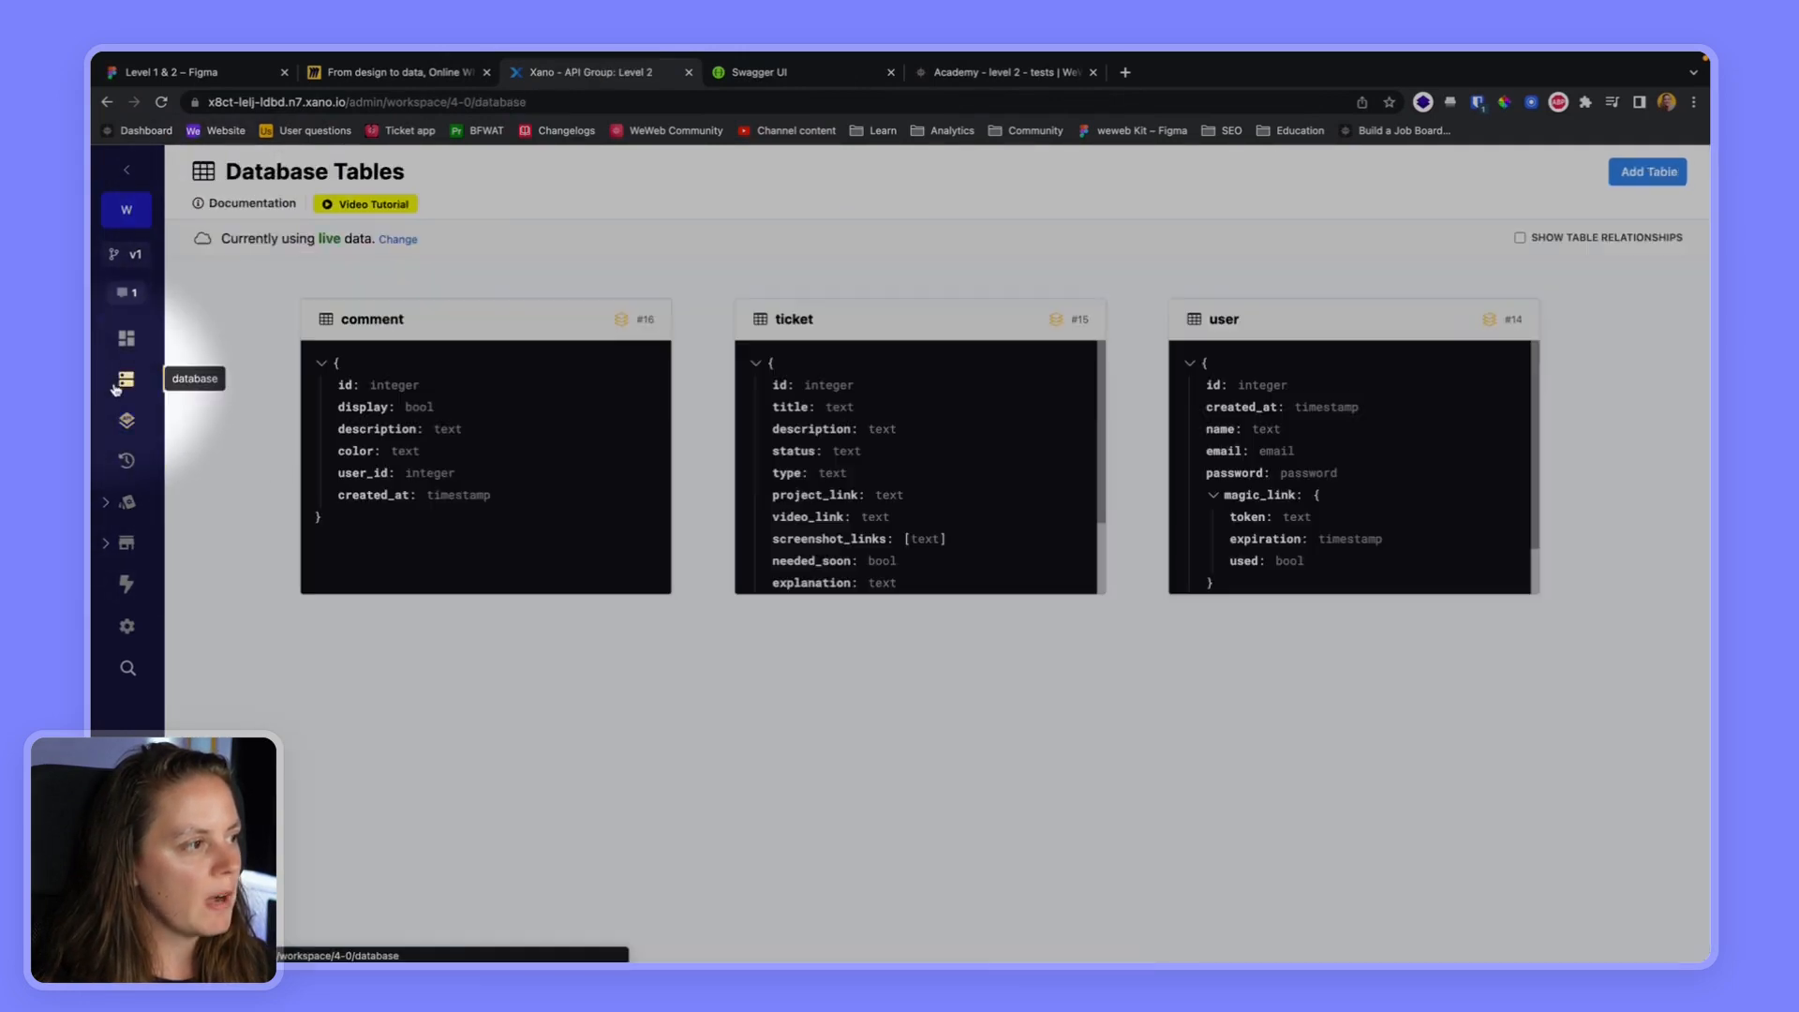
{"action": "left_click", "coordinate": [881, 376]}
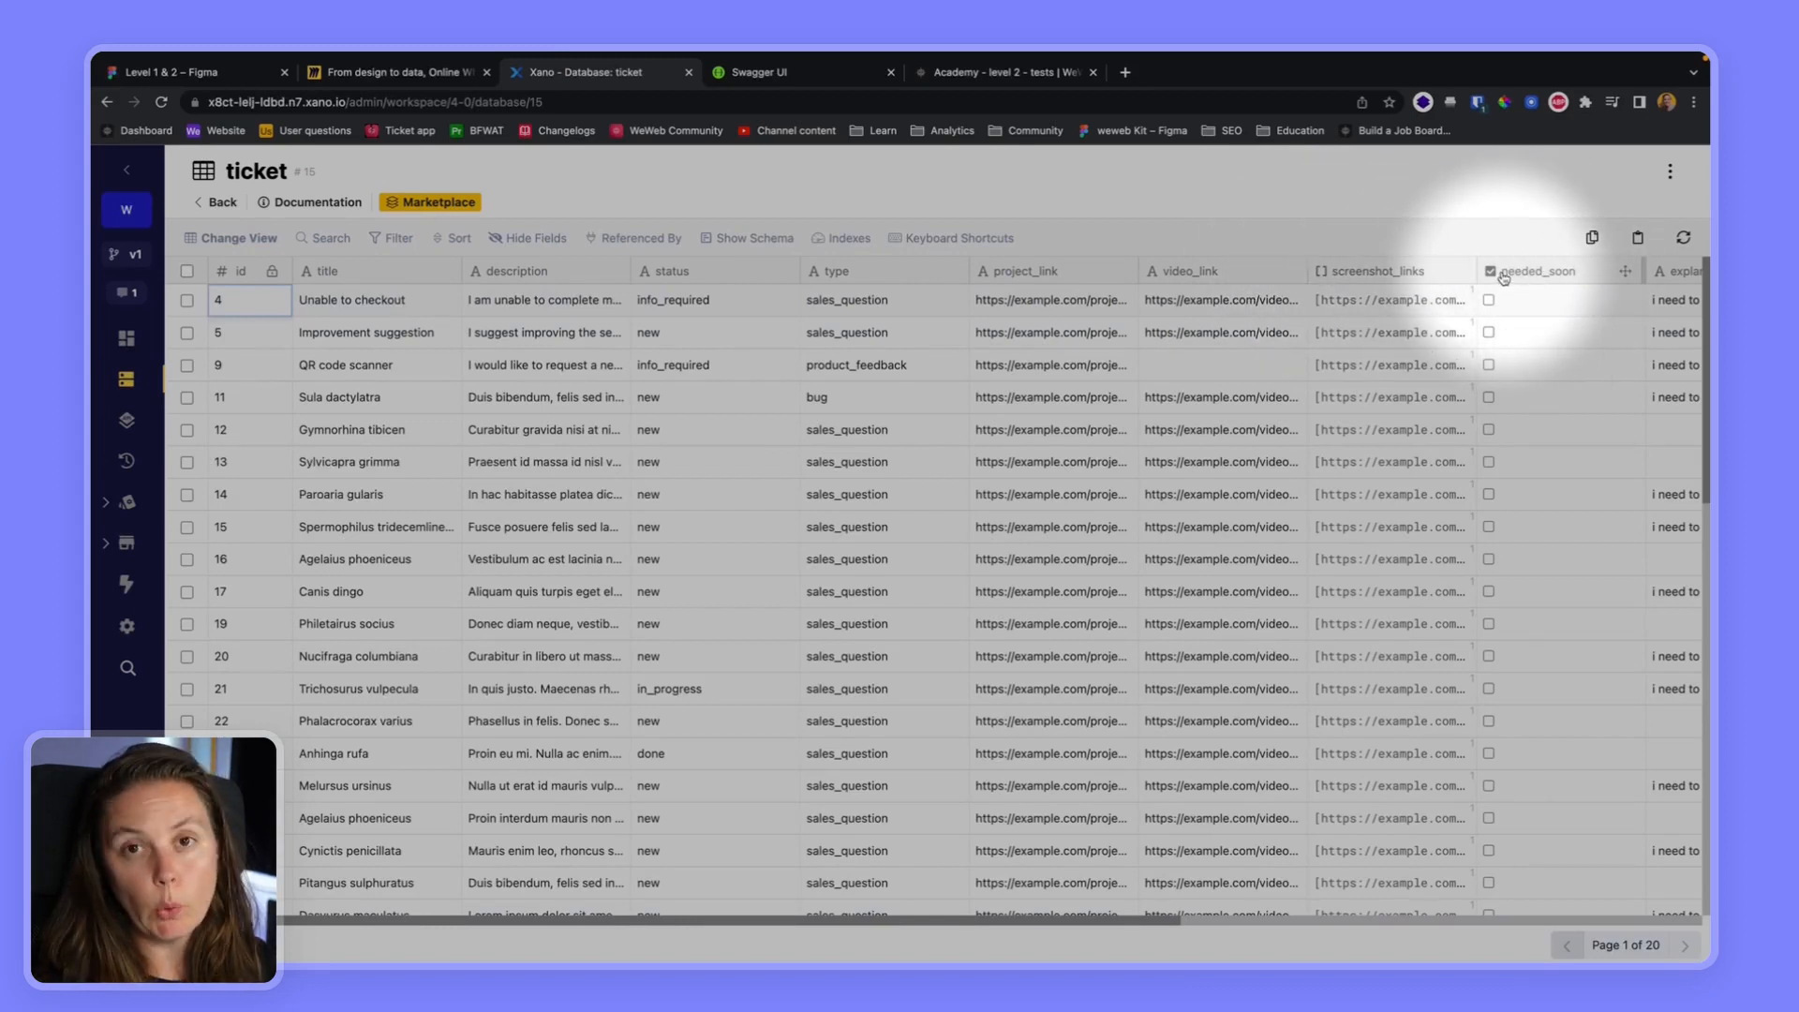
{"action": "left_click", "coordinate": [1053, 73]}
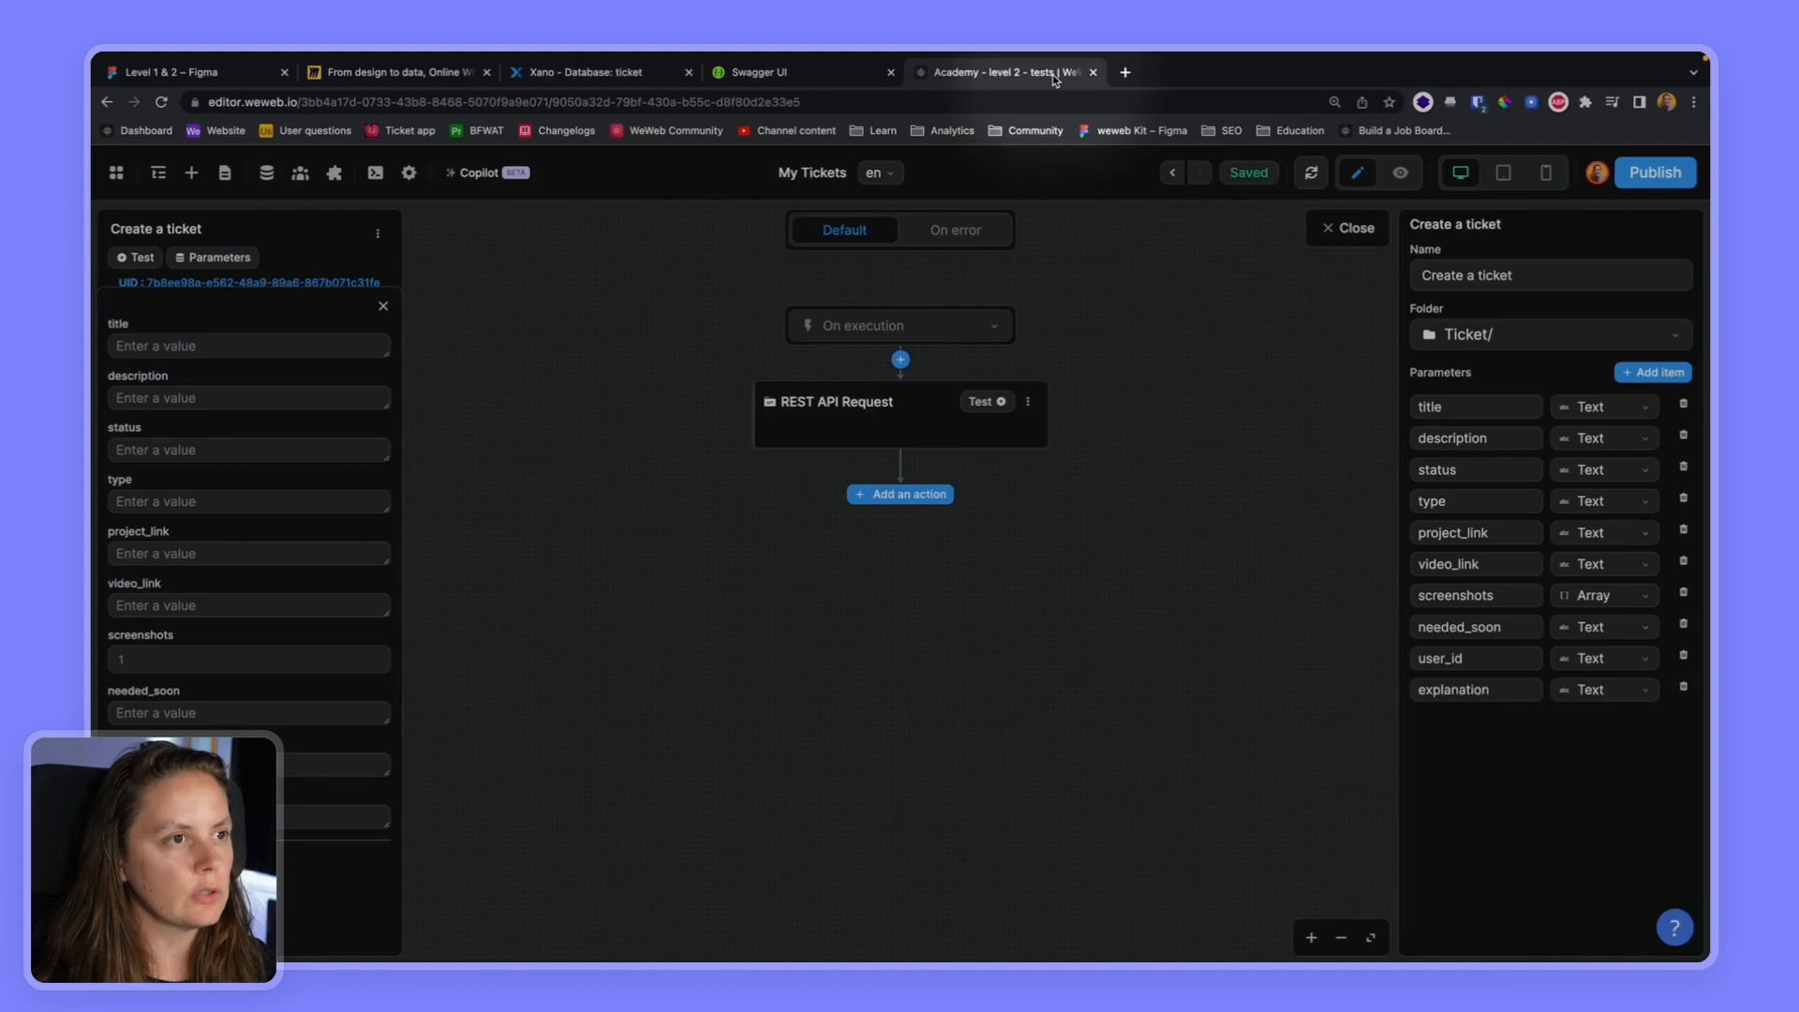
{"action": "left_click", "coordinate": [1605, 627]}
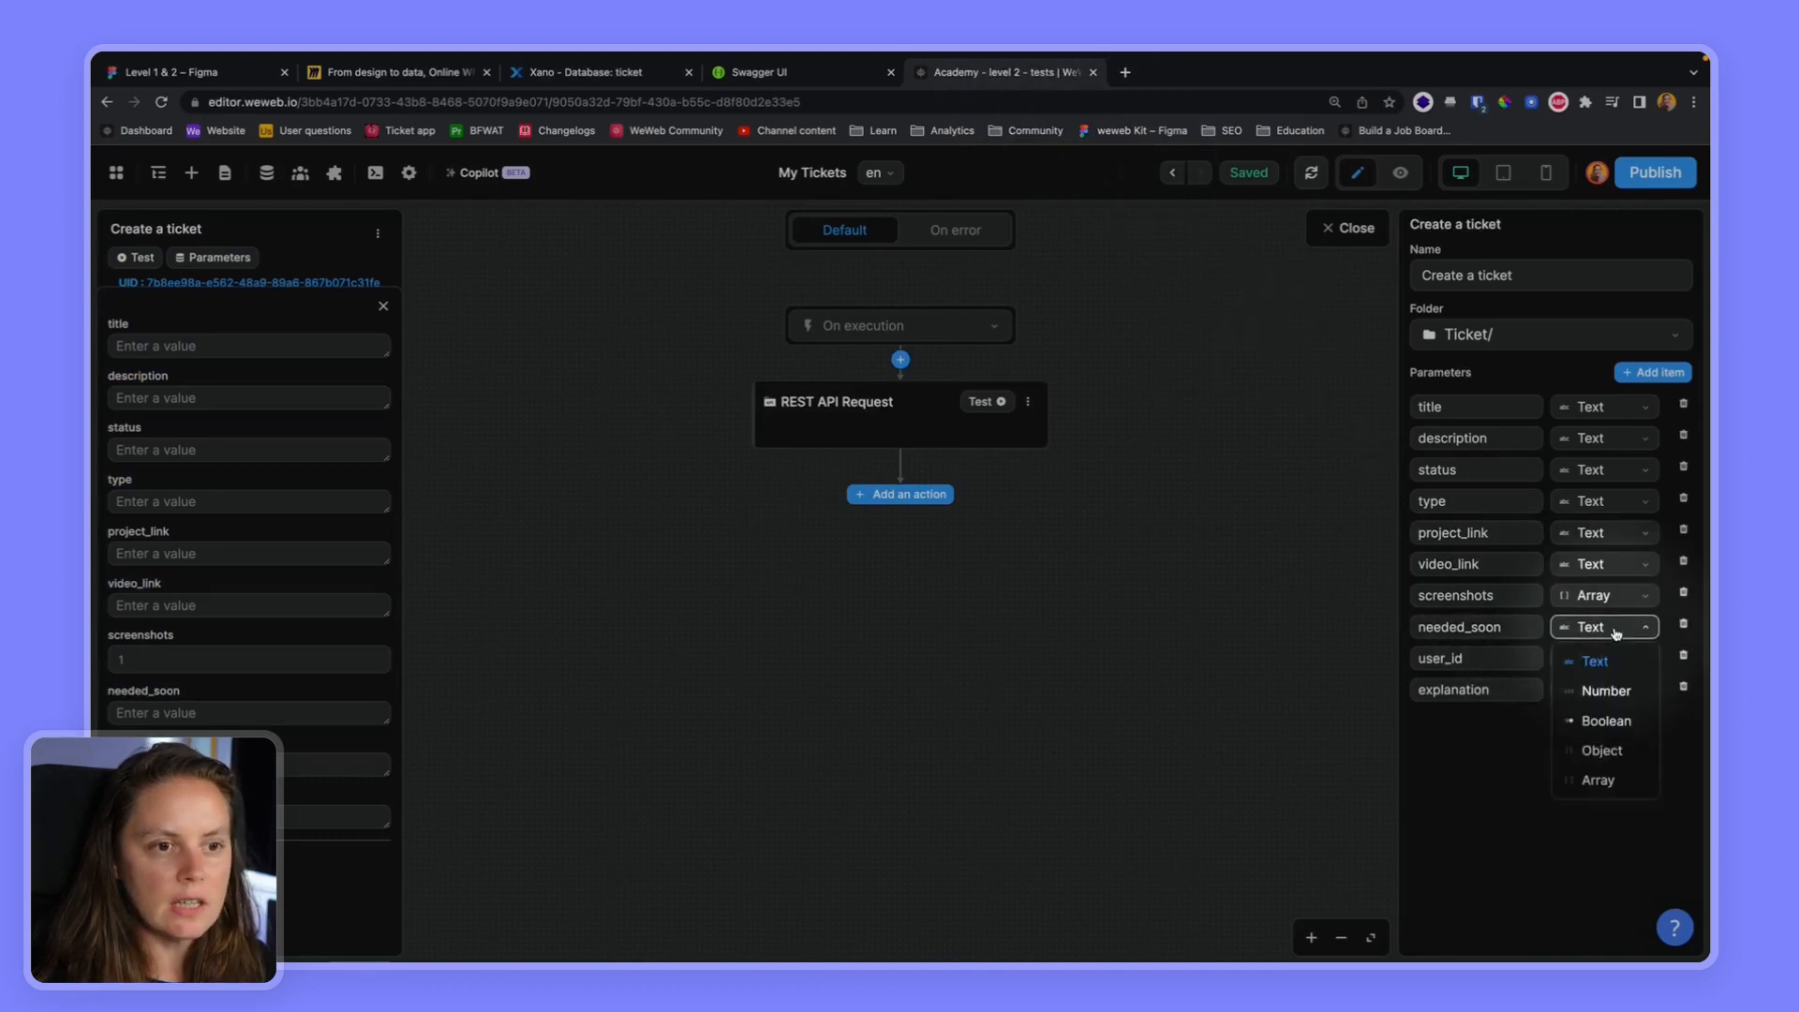
{"action": "left_click", "coordinate": [1606, 722]}
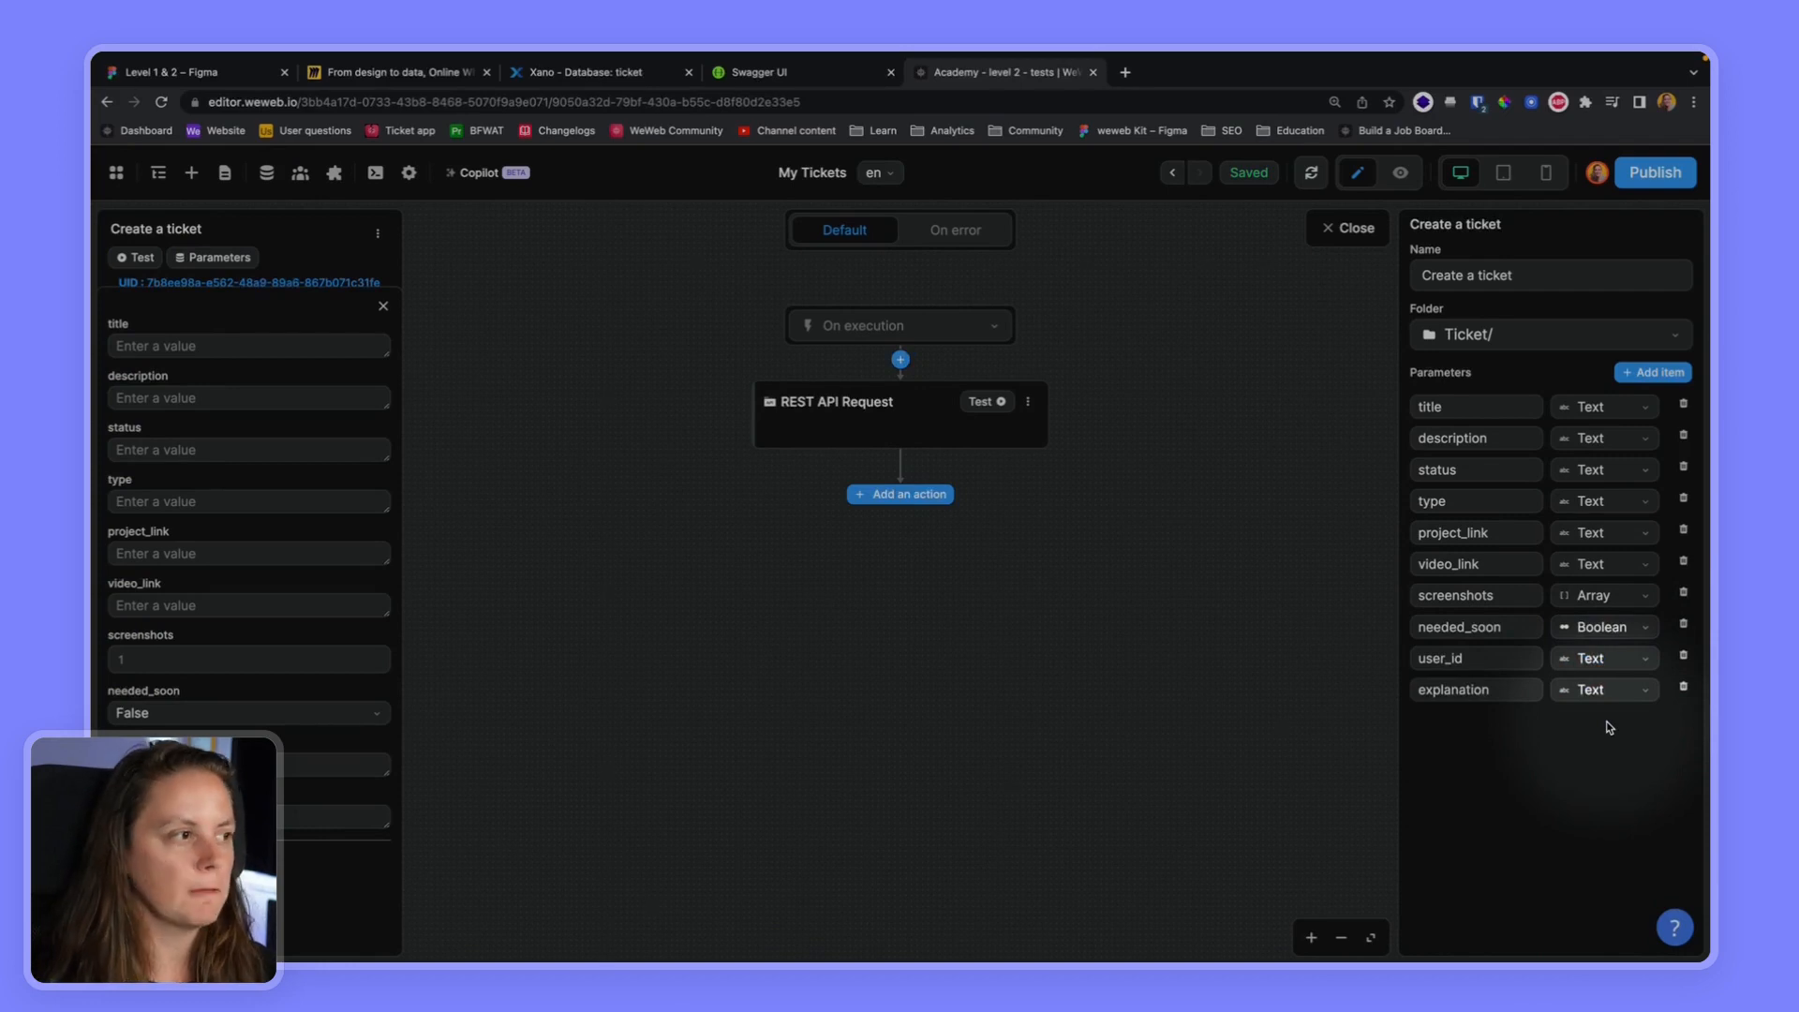
Bind the value of the REST API request's title field to the workflow's title parameter
{"action": "left_click", "coordinate": [860, 431]}
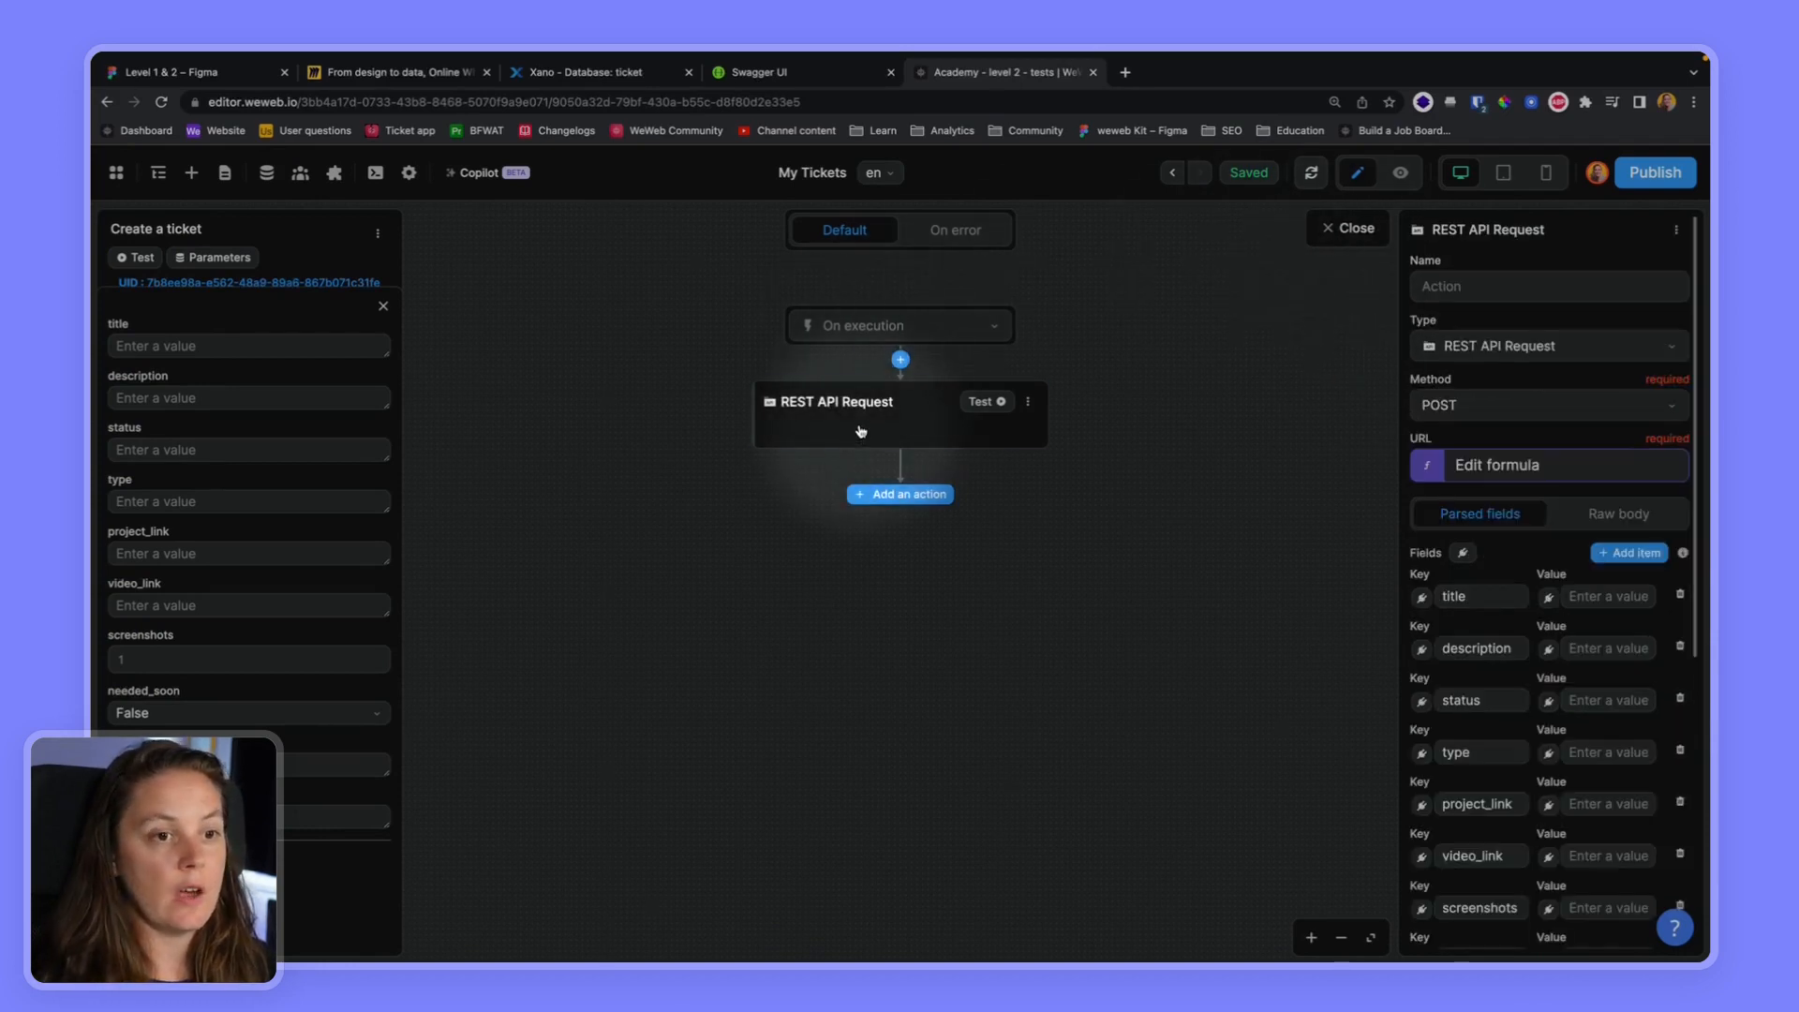
{"action": "left_click", "coordinate": [1550, 600]}
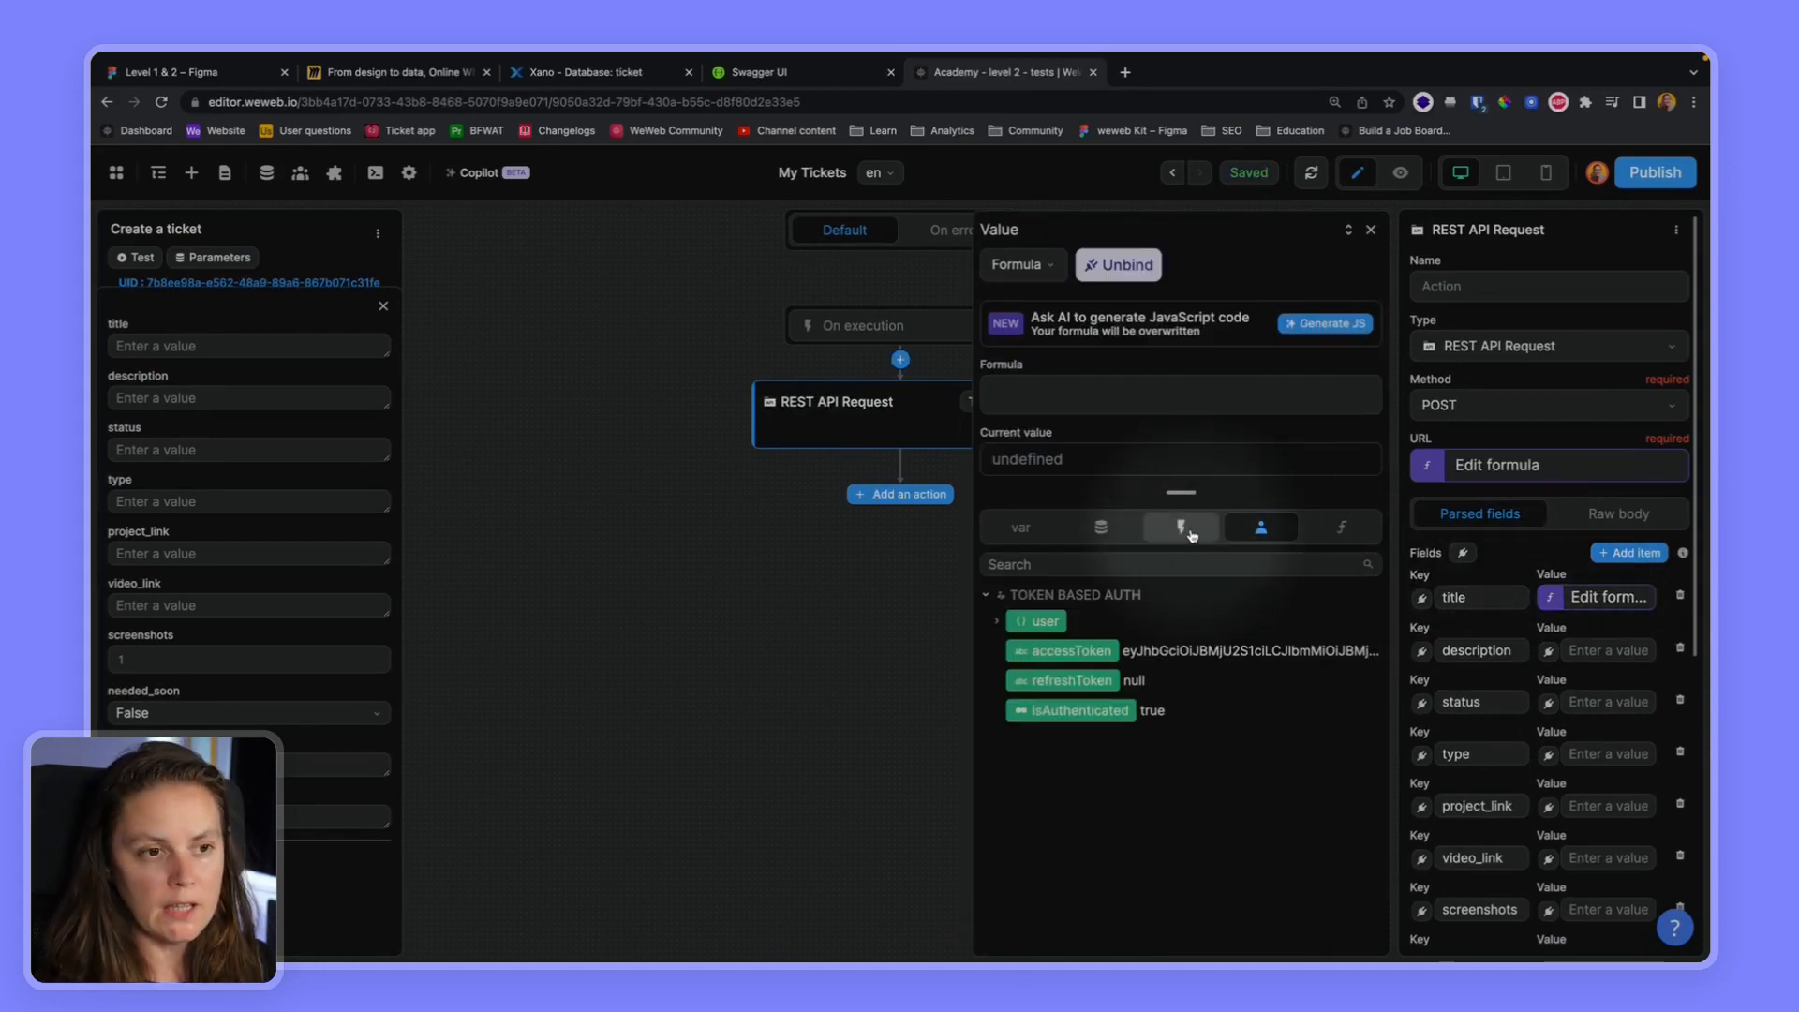
{"action": "left_click", "coordinate": [1184, 530]}
{"action": "left_click", "coordinate": [1042, 621]}
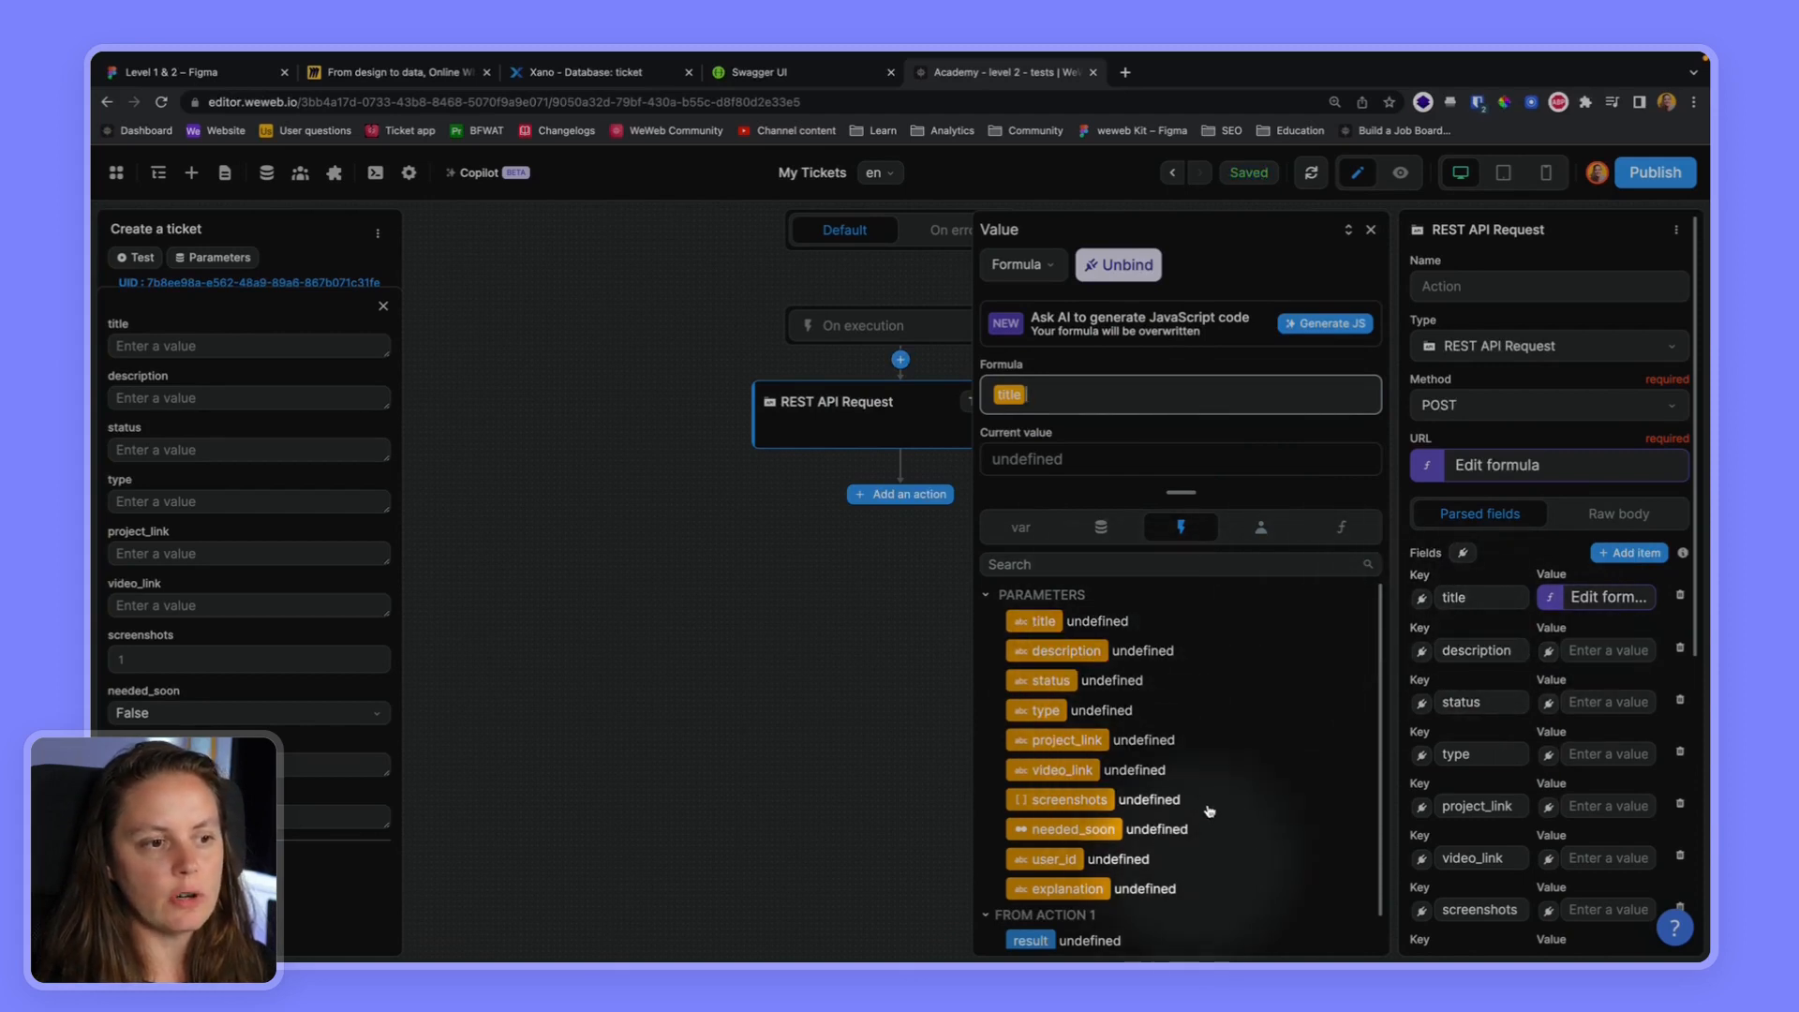
Bind the description, status and type fields of the REST API request to the workflow parameters of the same names
{"action": "left_click", "coordinate": [1551, 654]}
{"action": "left_click", "coordinate": [1067, 650]}
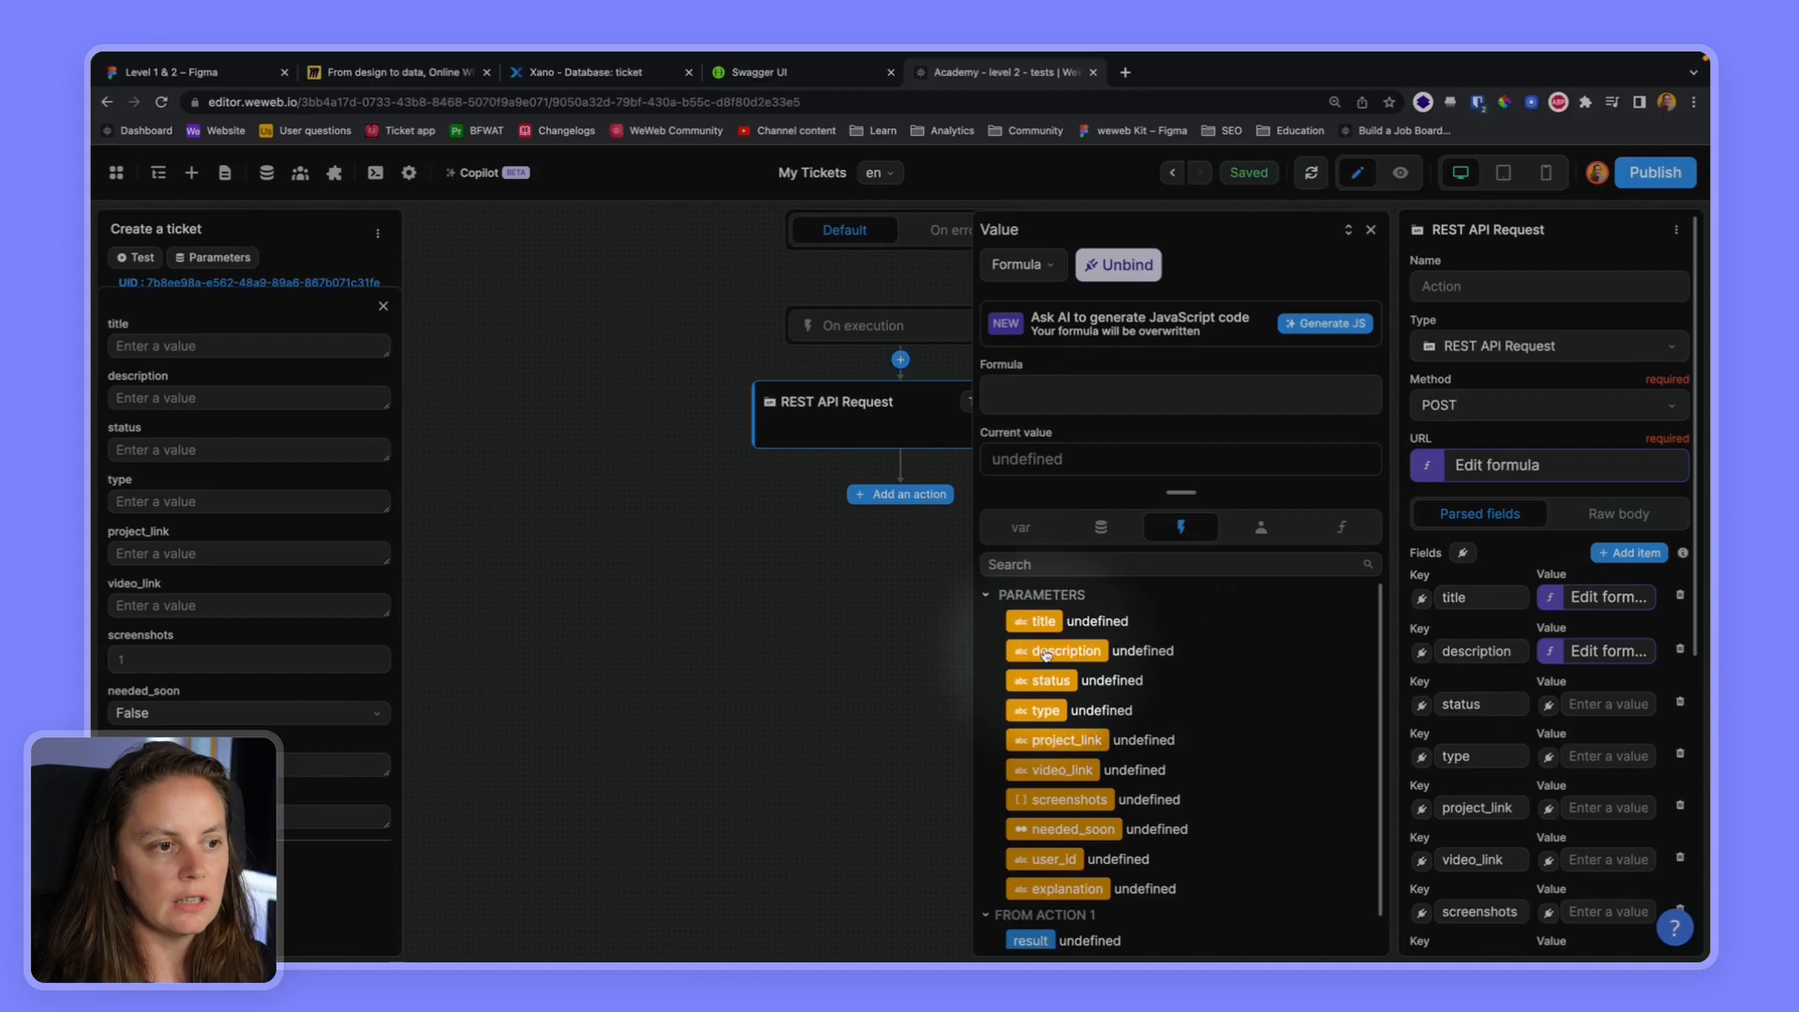
{"action": "left_click", "coordinate": [1551, 706]}
{"action": "left_click", "coordinate": [1021, 682]}
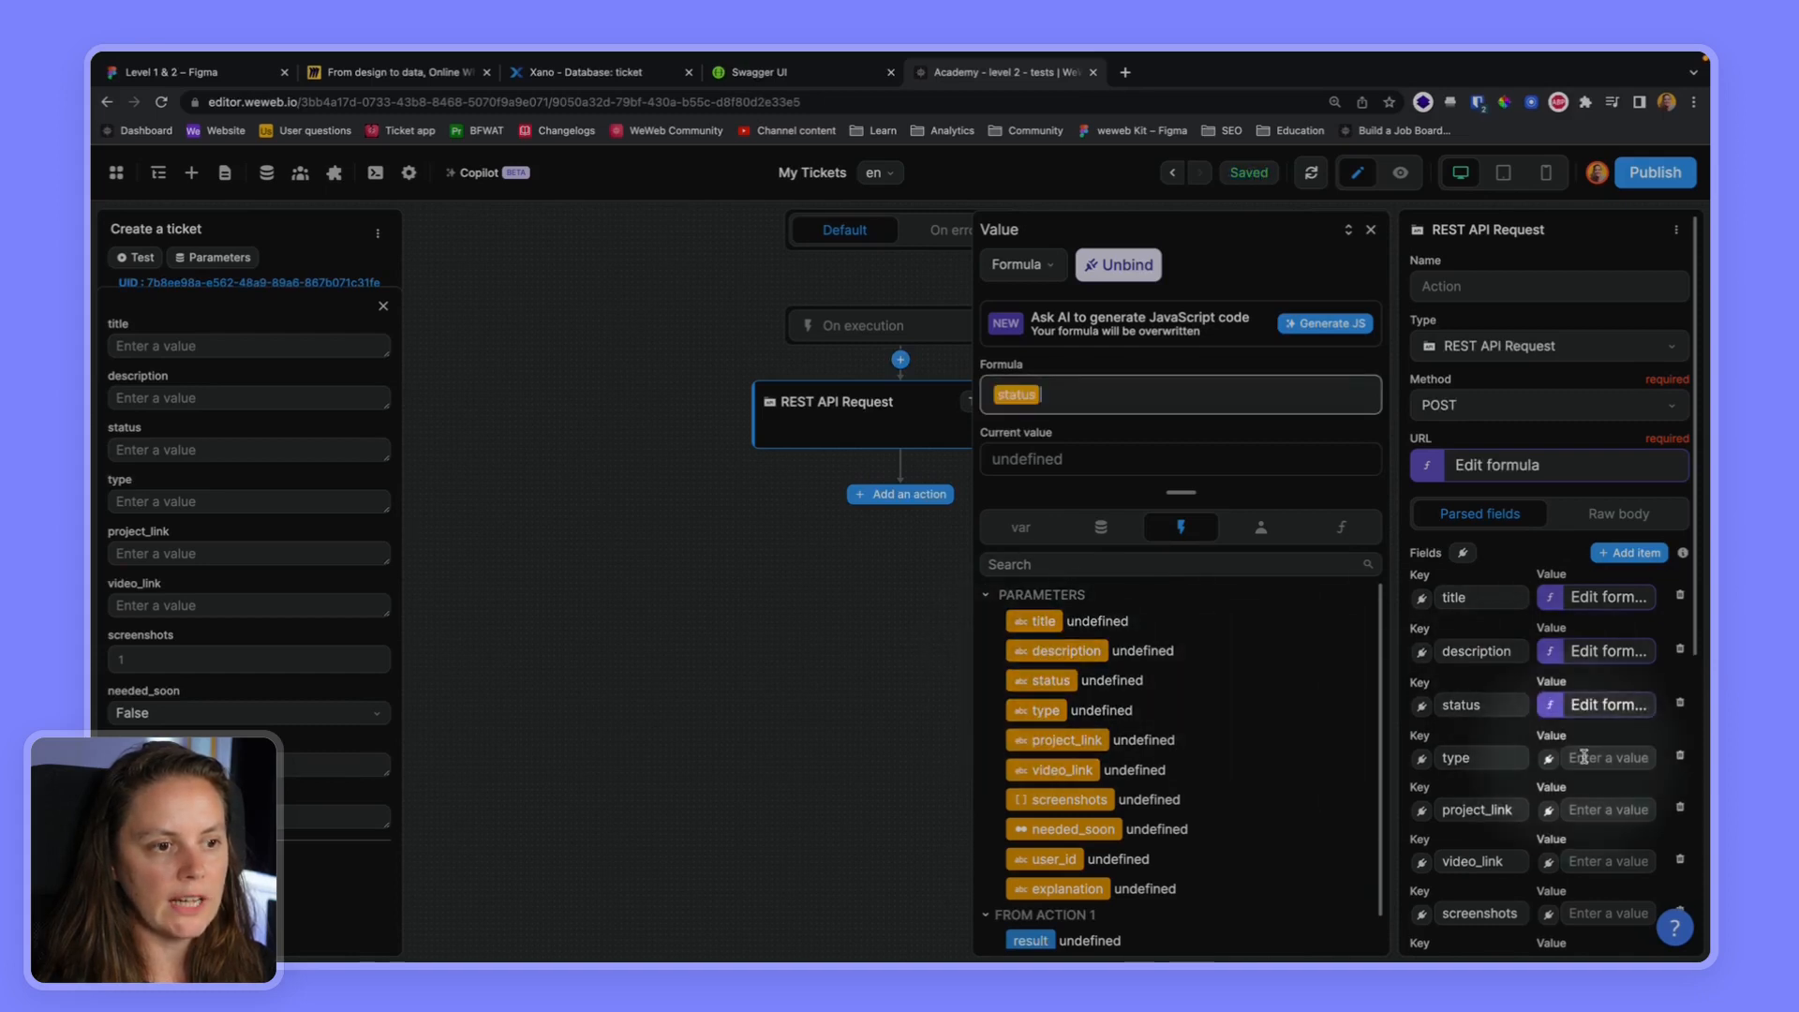
{"action": "left_click", "coordinate": [1551, 759]}
{"action": "left_click", "coordinate": [1034, 712]}
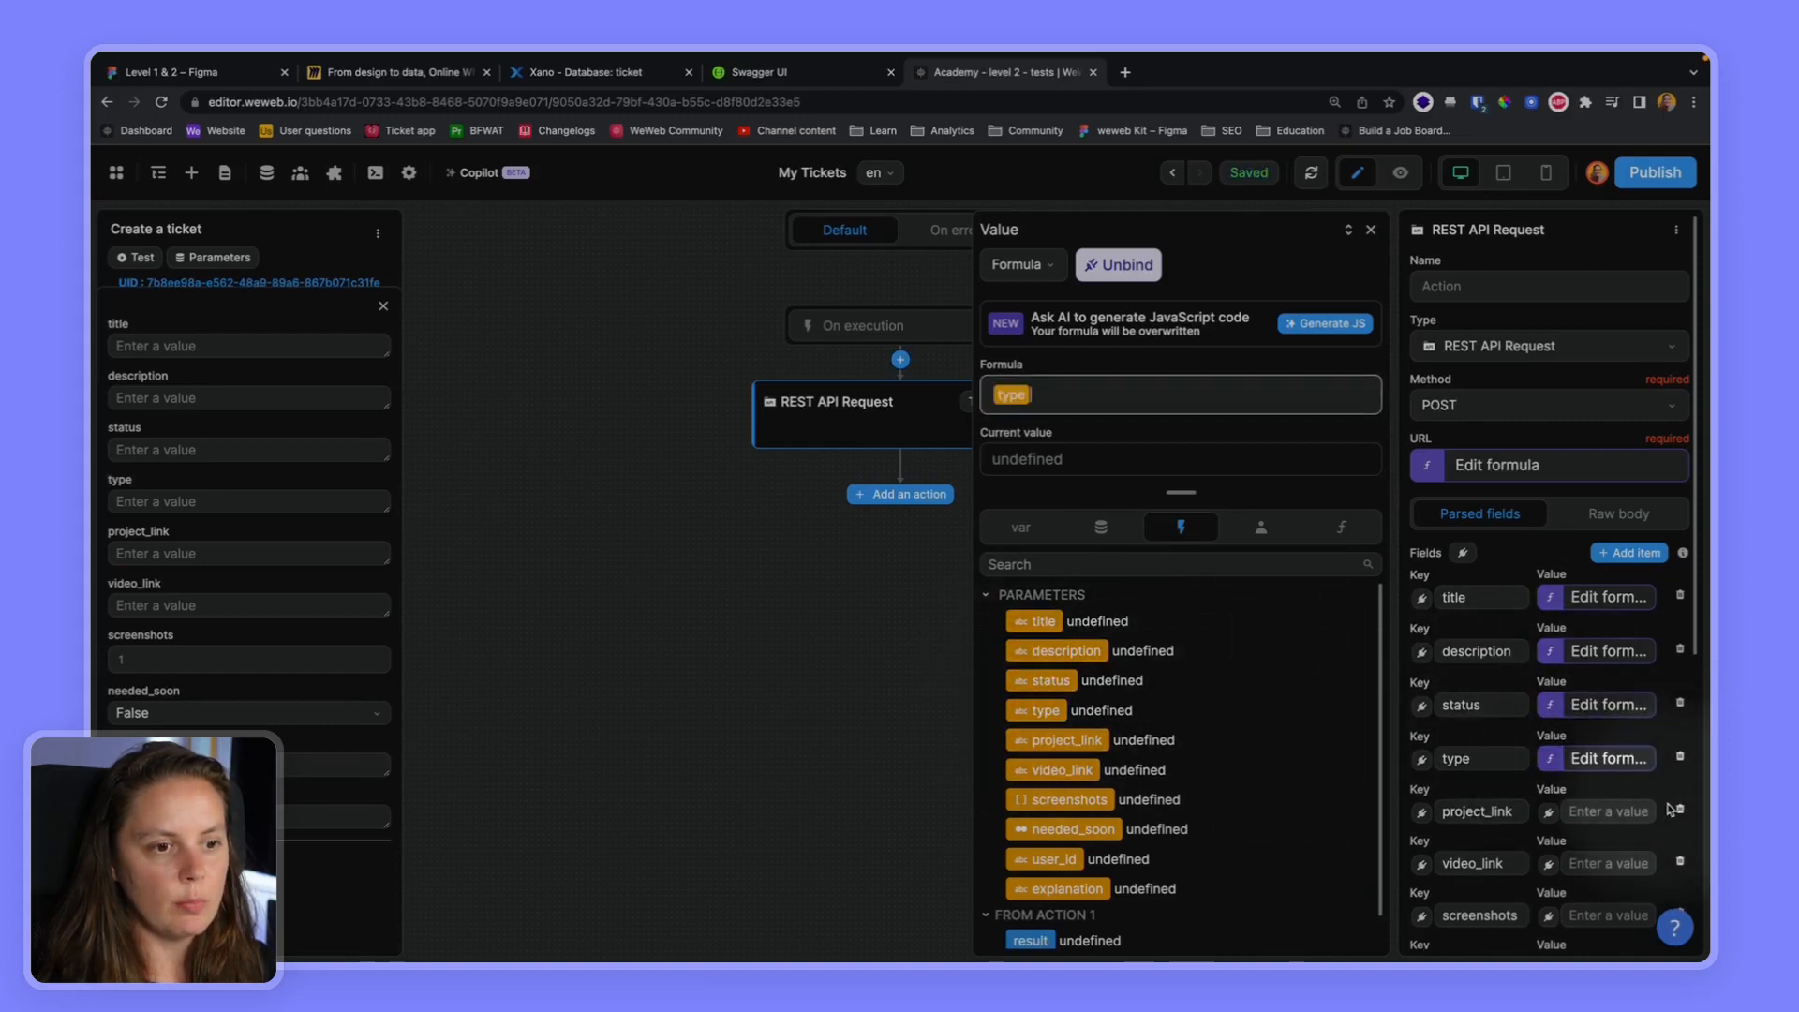
Bind the request's project_link, video_link and screenshots fields to their matching workflow parameters
{"action": "left_click", "coordinate": [1548, 813]}
{"action": "left_click", "coordinate": [1082, 747]}
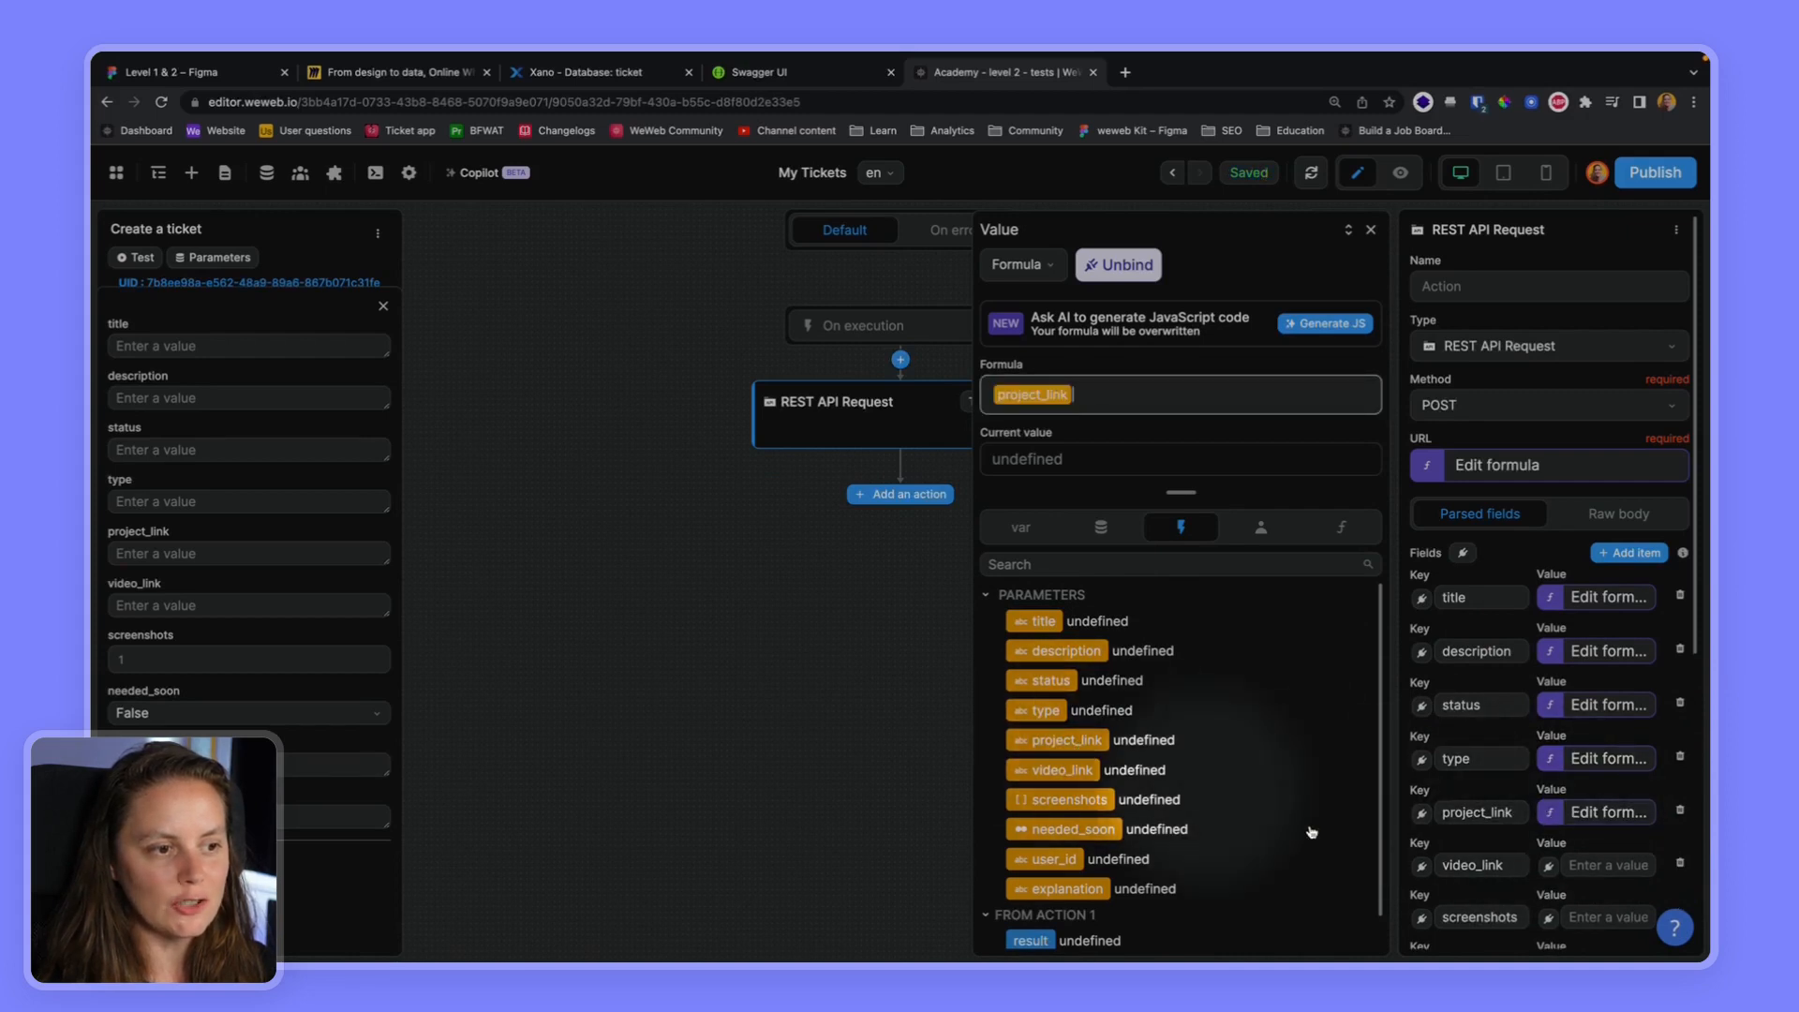
{"action": "left_click", "coordinate": [1548, 865]}
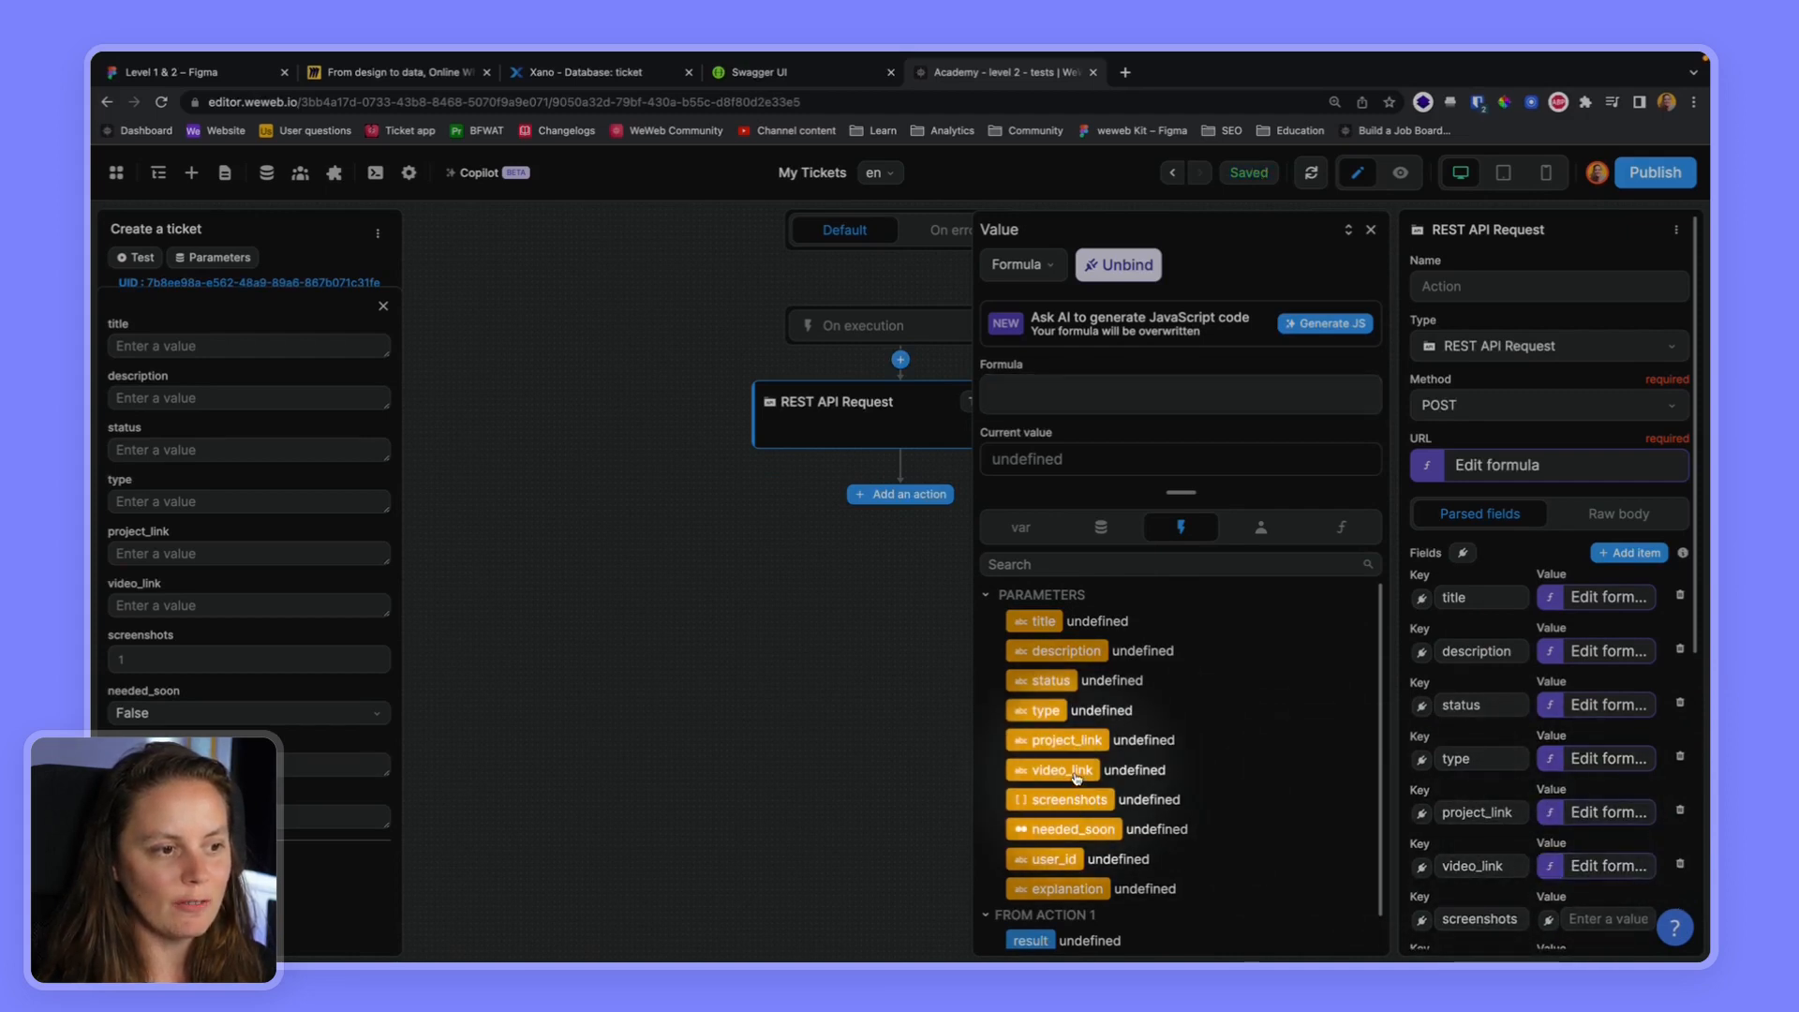
{"action": "left_click", "coordinate": [1075, 771]}
{"action": "scroll", "coordinate": [1494, 806], "scroll_direction": "down", "scroll_amount": 2}
{"action": "scroll", "coordinate": [1493, 806], "scroll_direction": "down", "scroll_amount": 2}
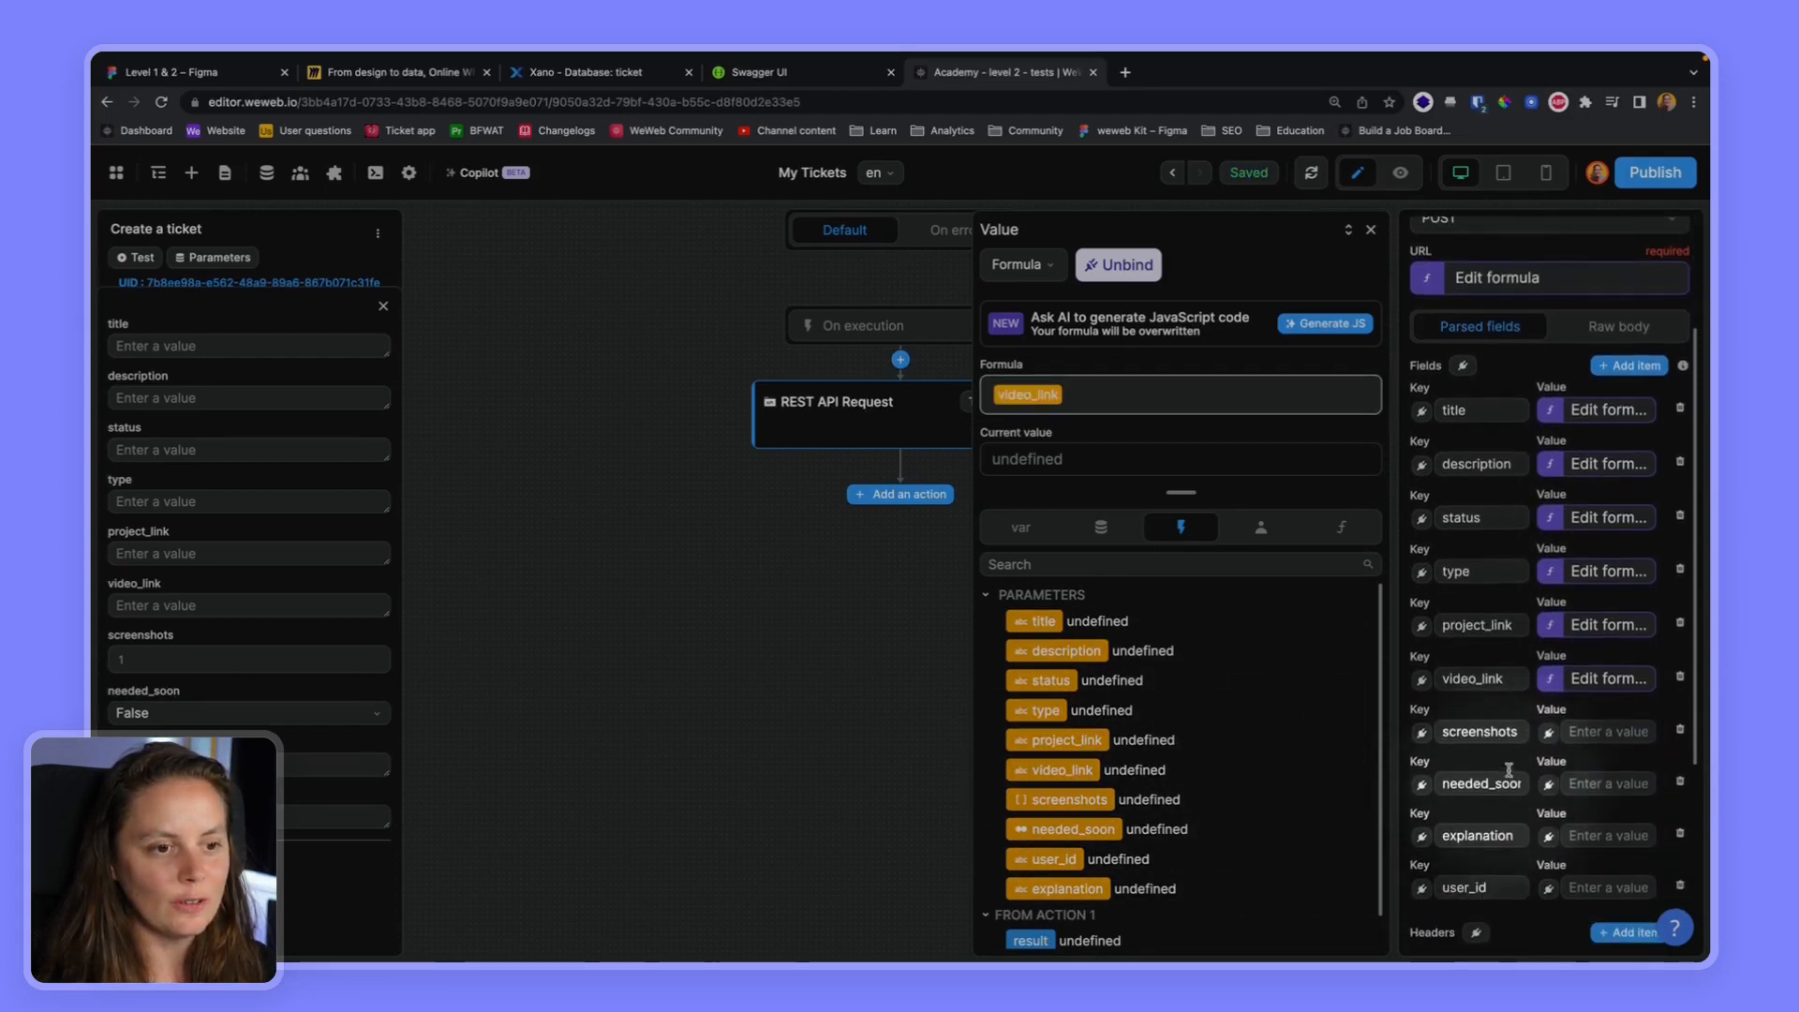
{"action": "left_click", "coordinate": [1548, 732]}
{"action": "left_click", "coordinate": [1084, 804]}
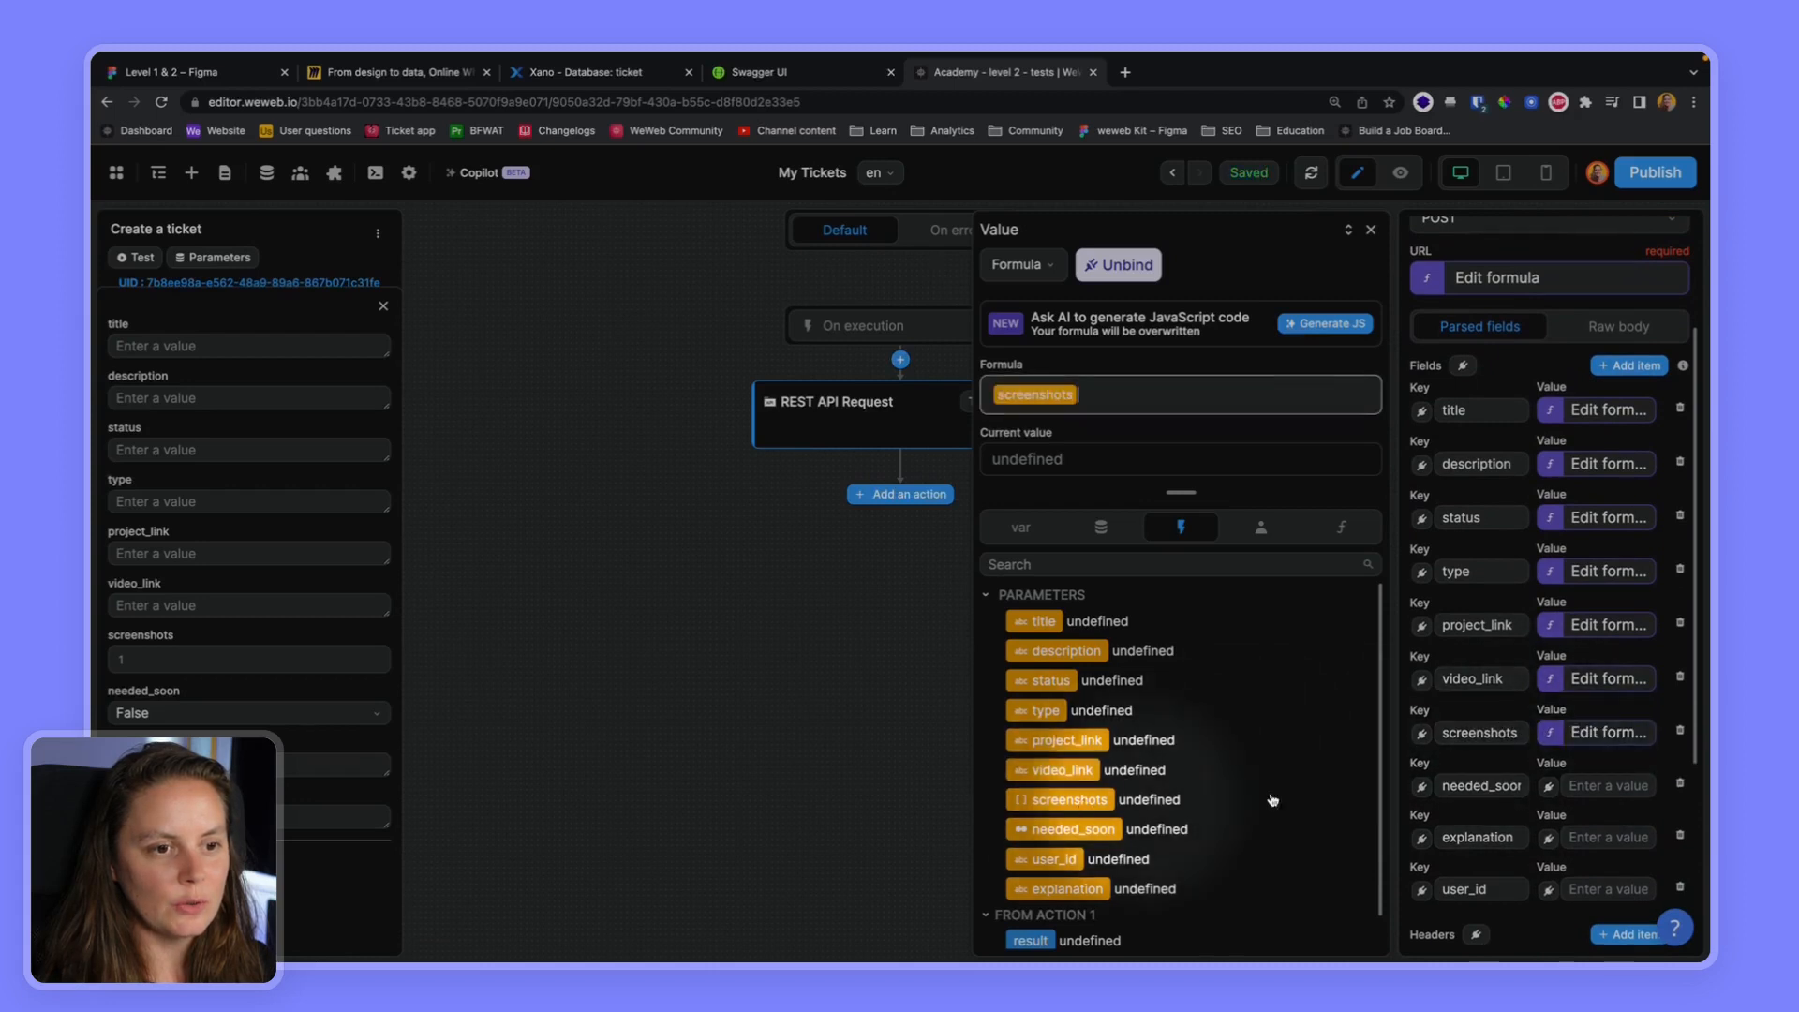
Bind the request's needed_soon, explanation and user_id fields to their matching workflow parameters
{"action": "left_click", "coordinate": [1548, 785]}
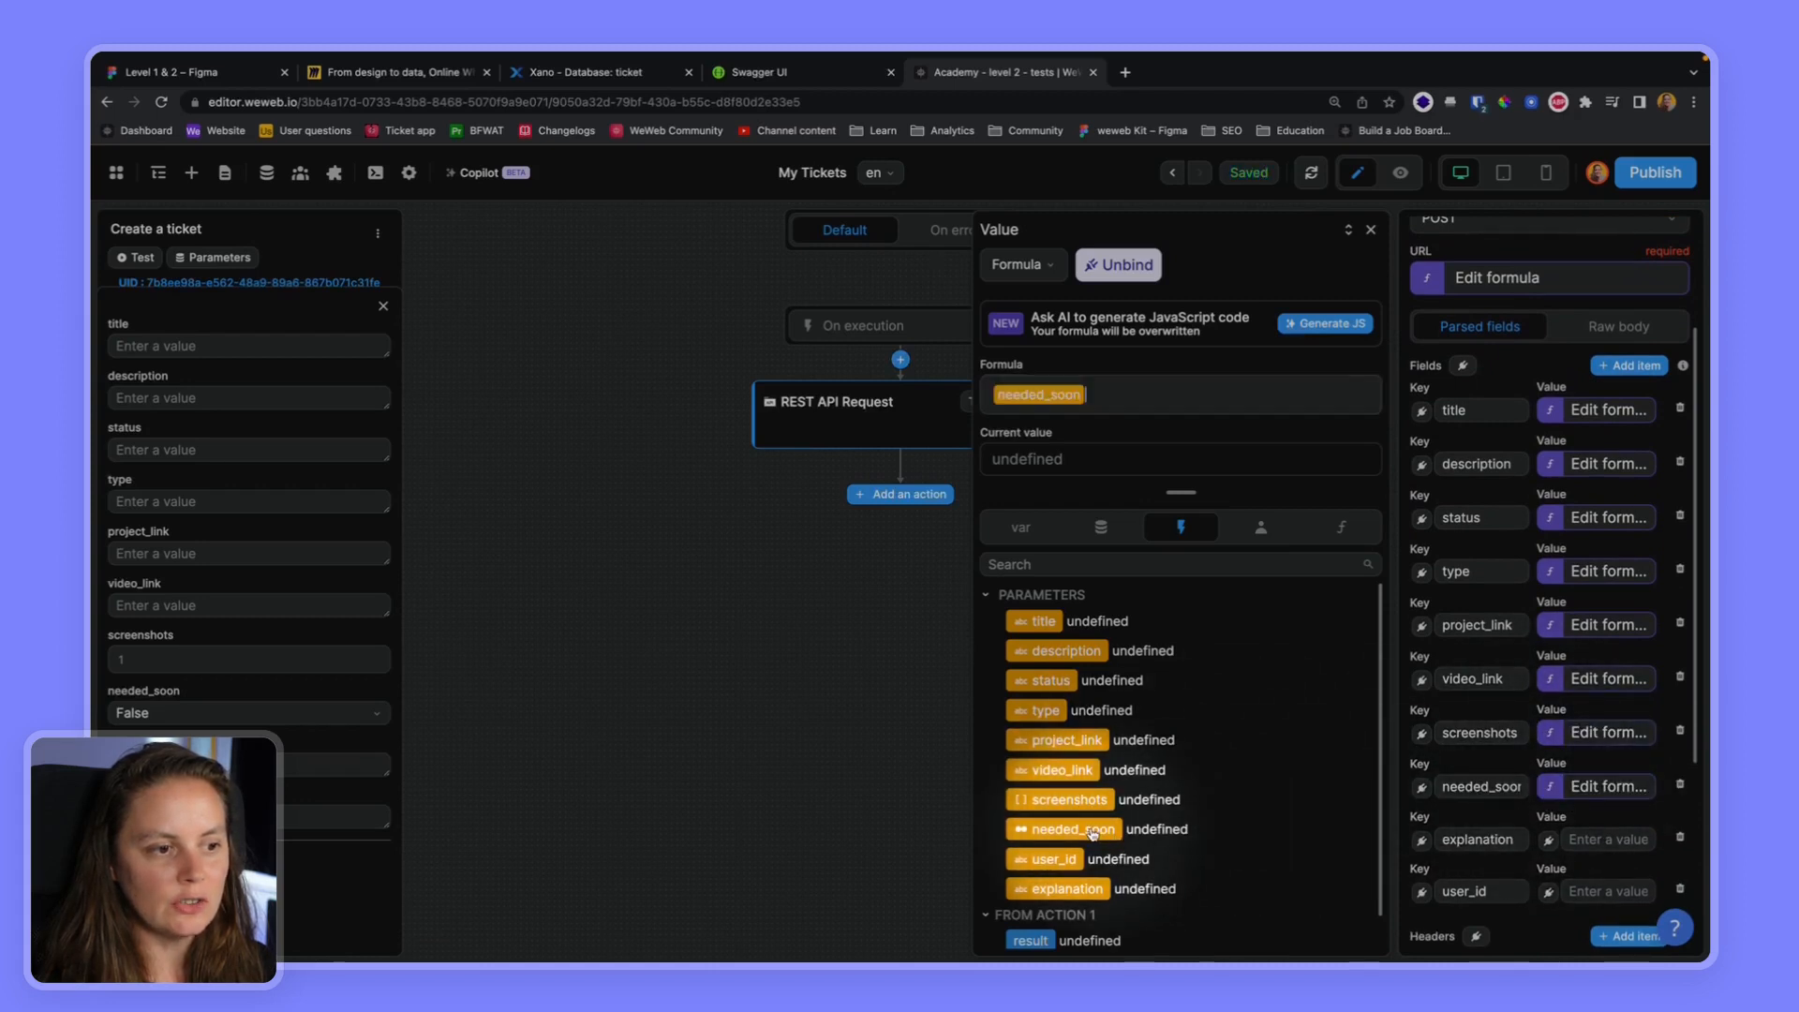
{"action": "left_click", "coordinate": [1548, 840]}
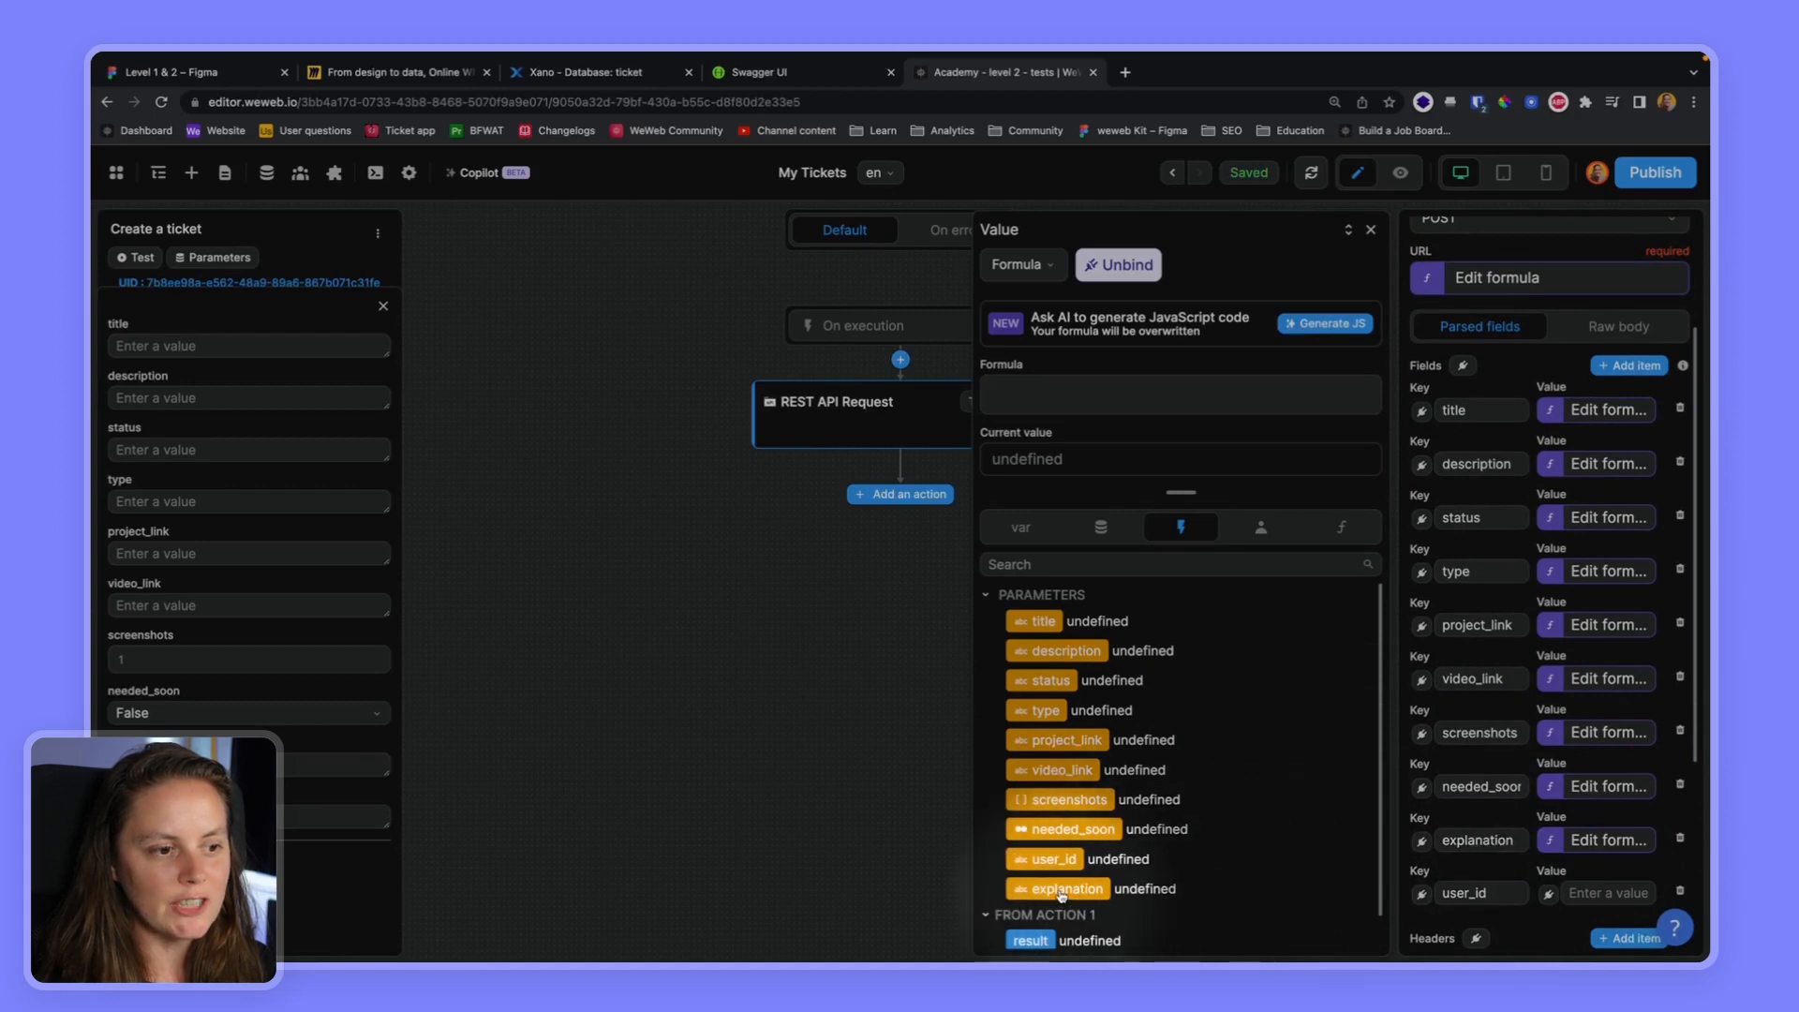
{"action": "left_click", "coordinate": [1061, 896]}
{"action": "left_click", "coordinate": [1548, 893]}
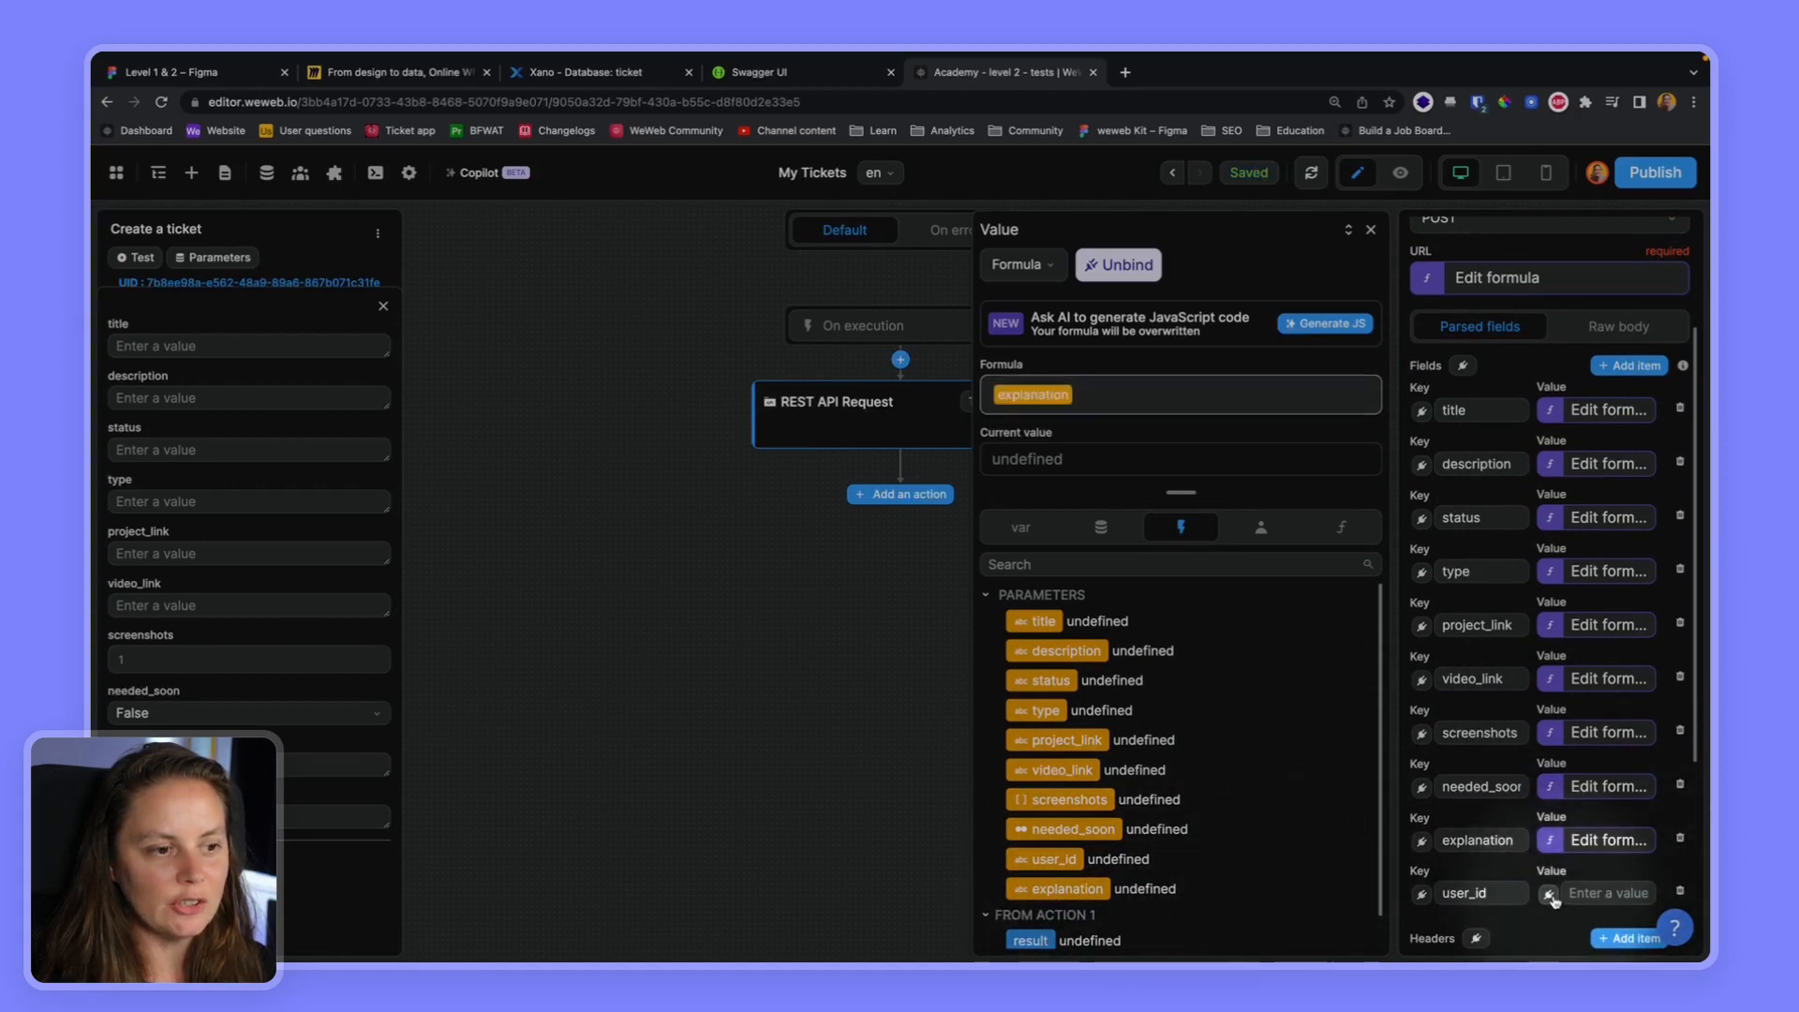
{"action": "left_click", "coordinate": [1082, 867]}
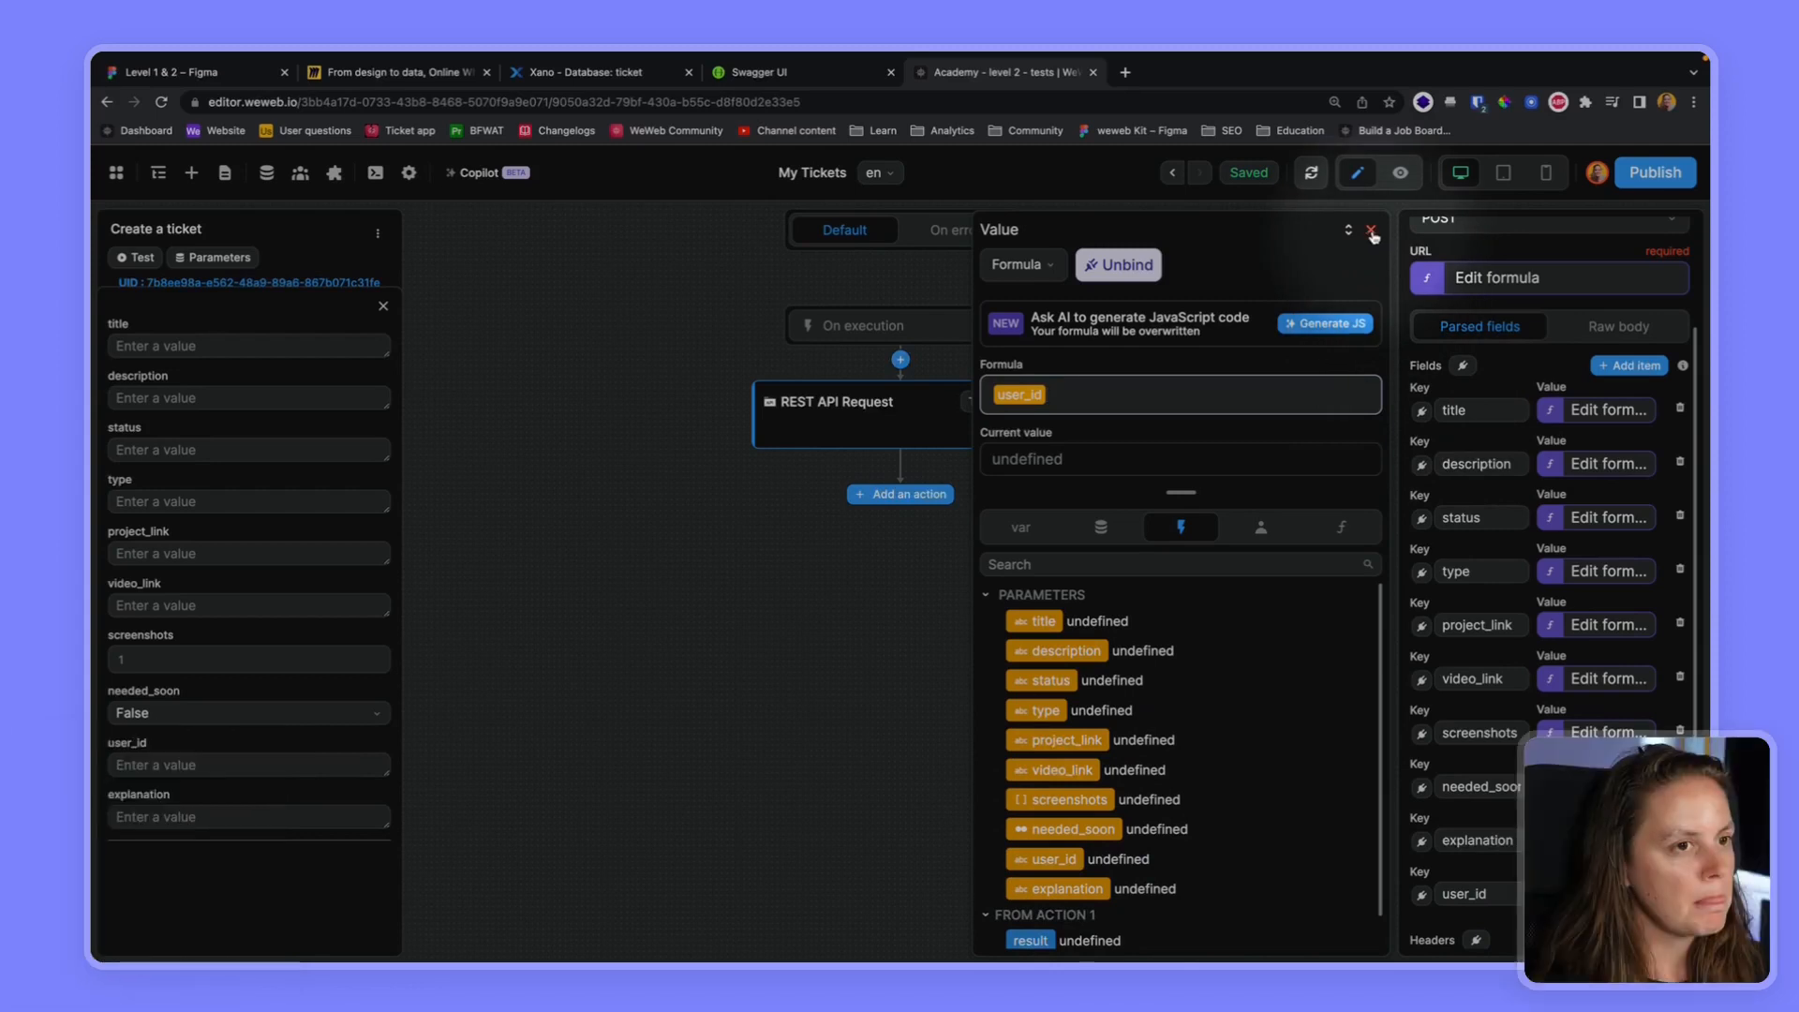
Fill the workflow's test values: title "This is a test", user_id 9 and explanation "blabla"
{"action": "left_click", "coordinate": [274, 346]}
{"action": "type", "text": "This is a test"}
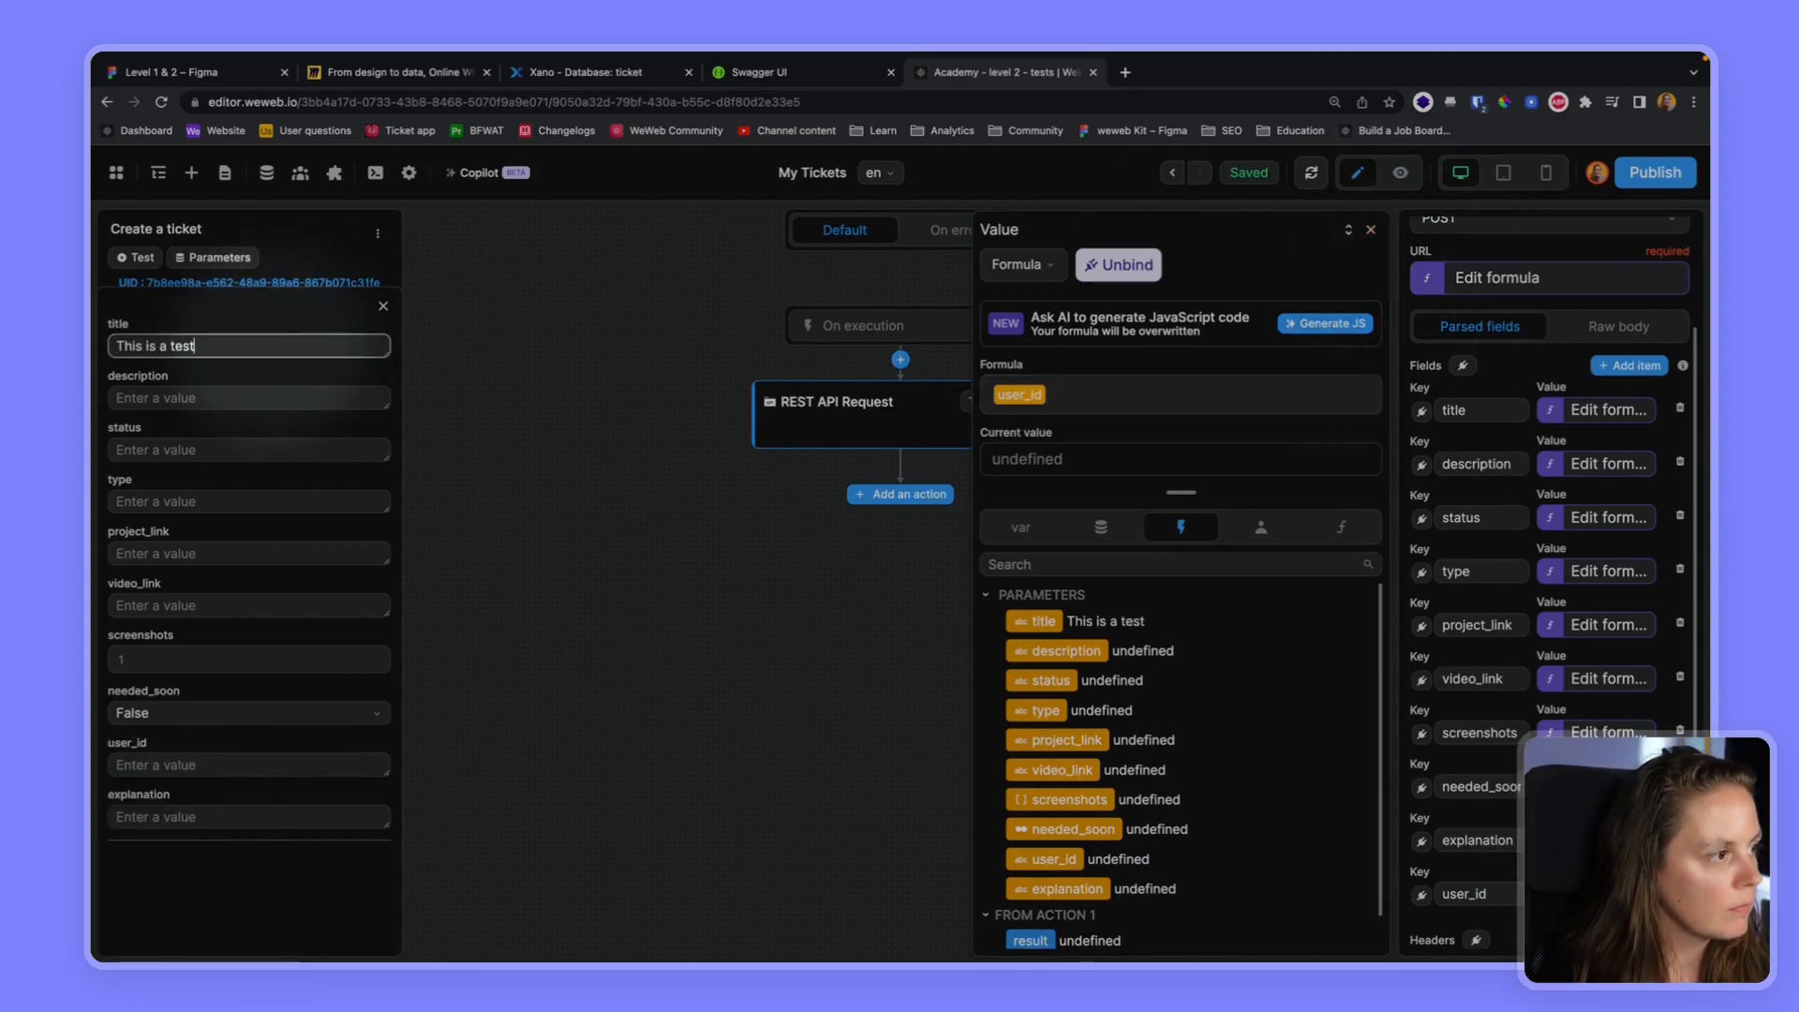
{"action": "left_click", "coordinate": [147, 767]}
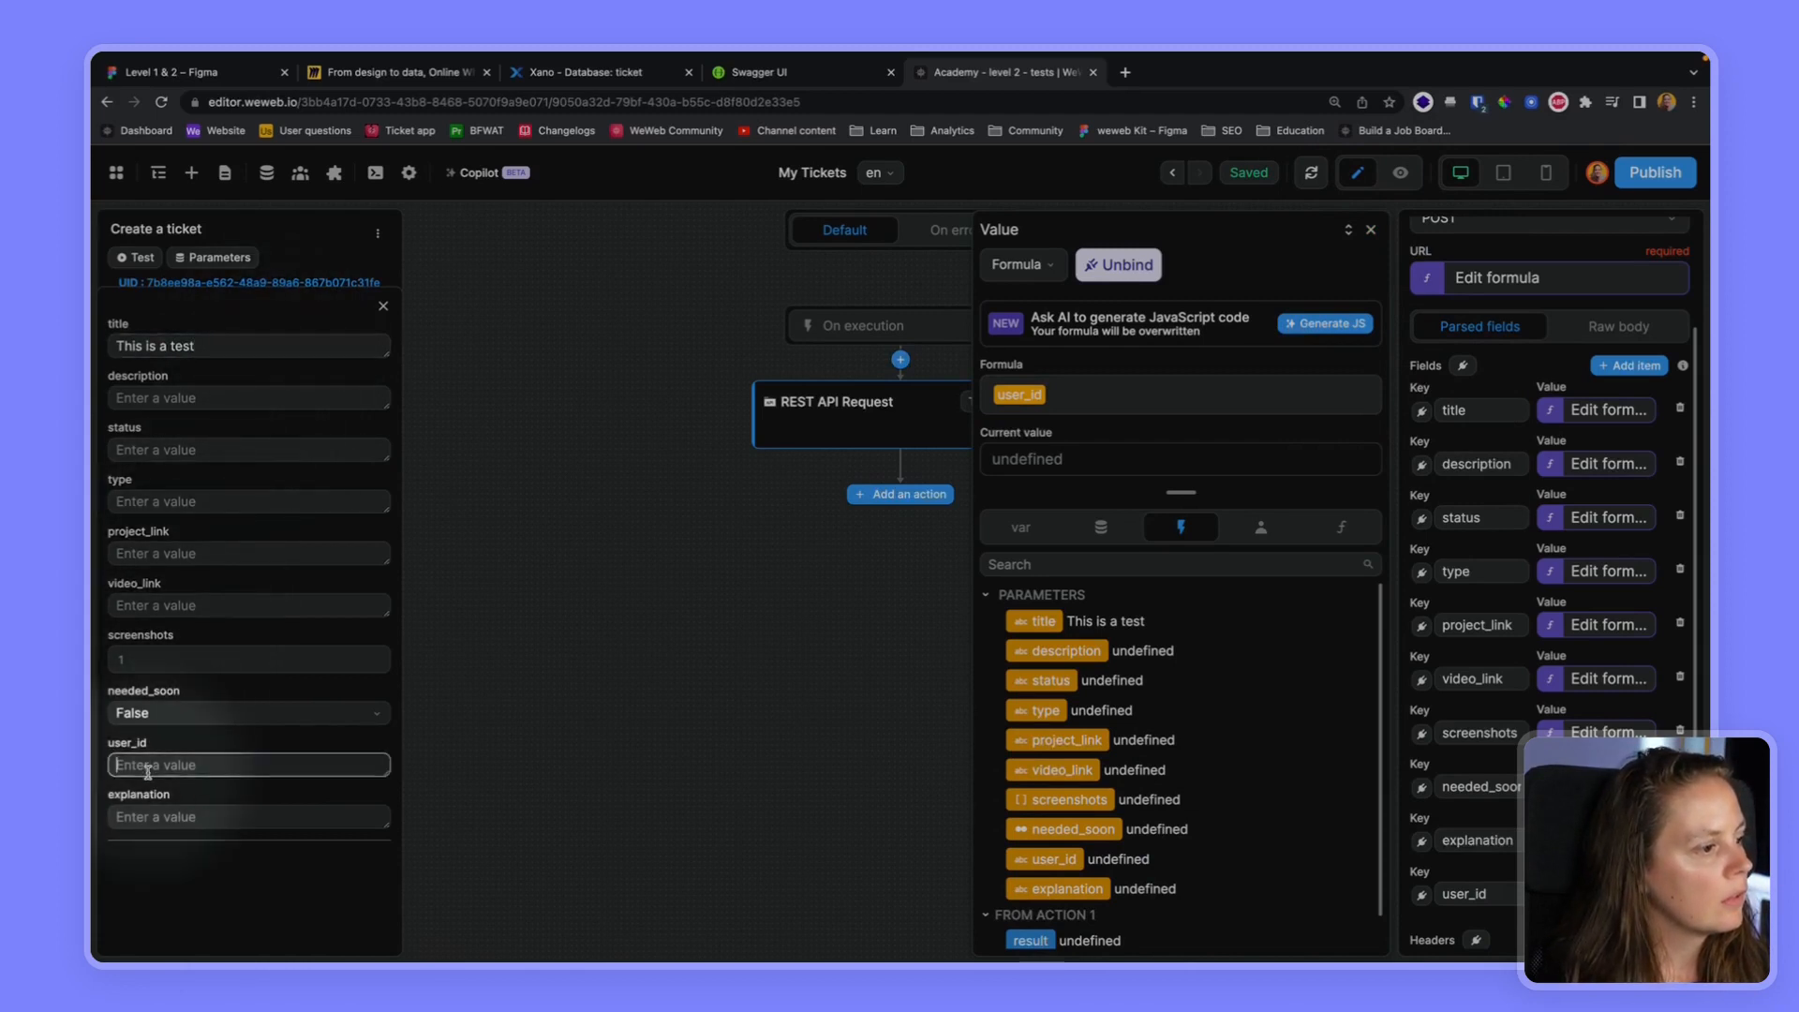
{"action": "type", "text": "9"}
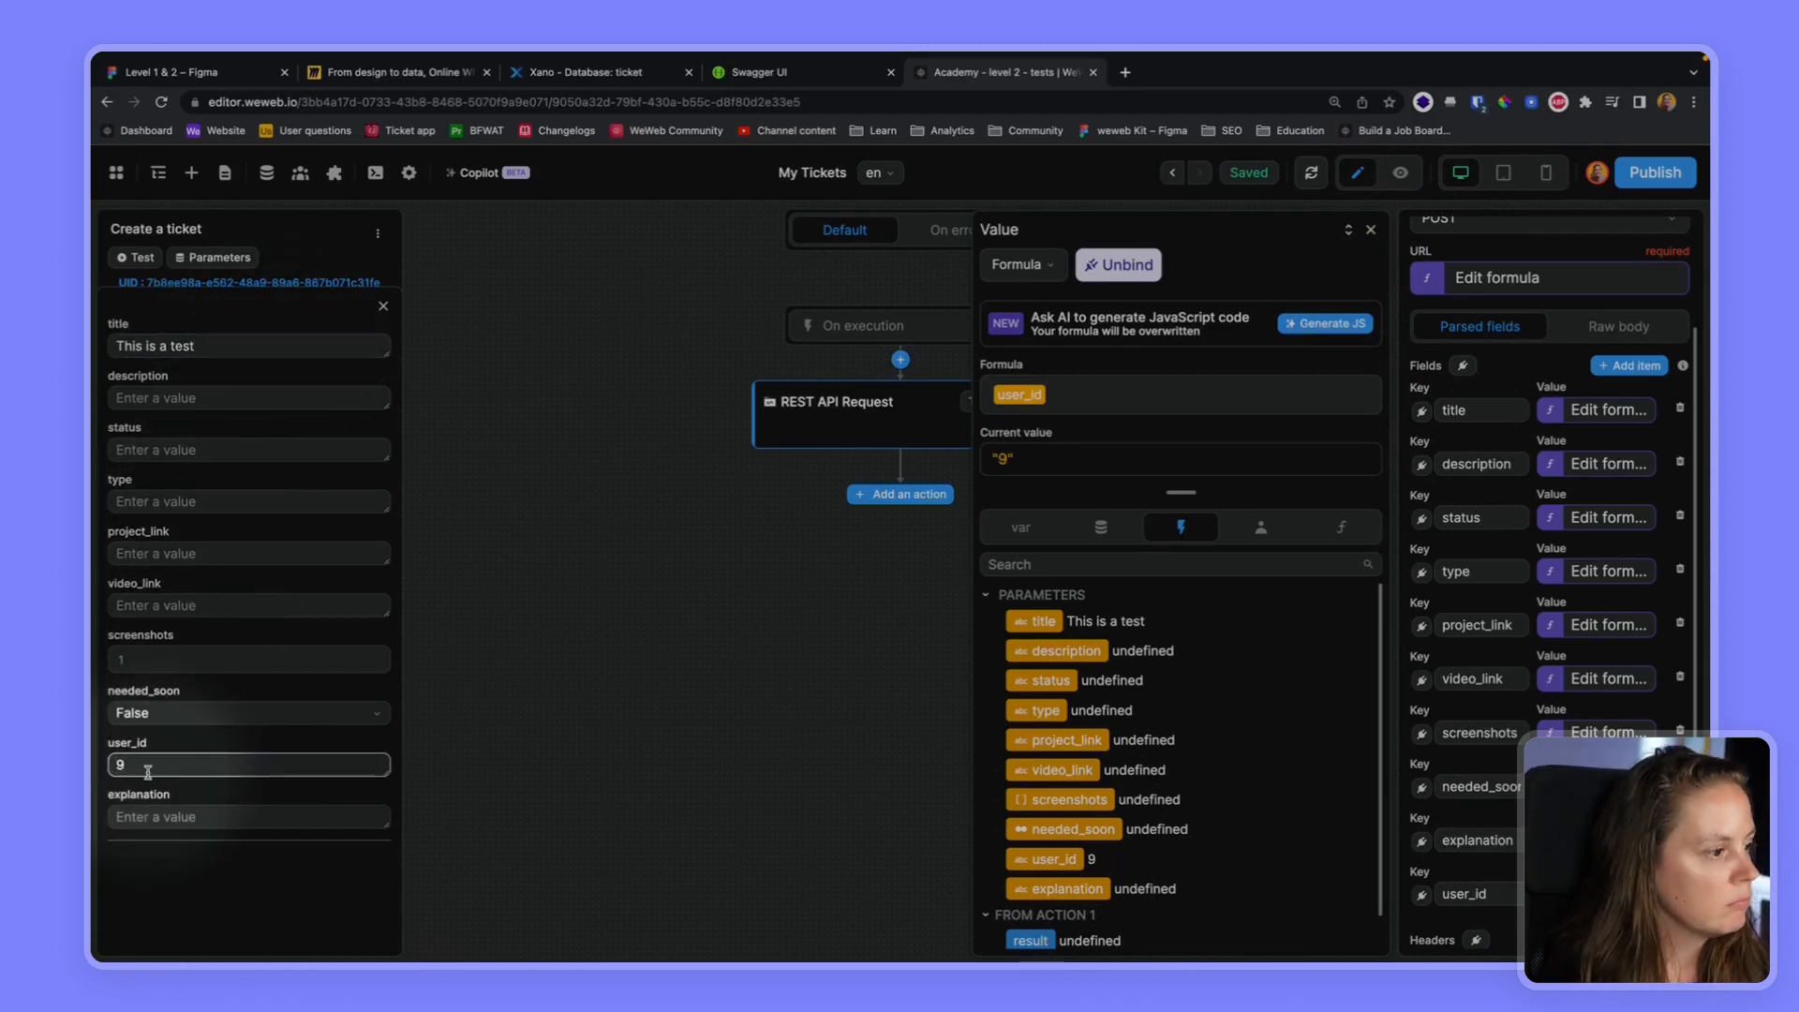
{"action": "left_click", "coordinate": [179, 817]}
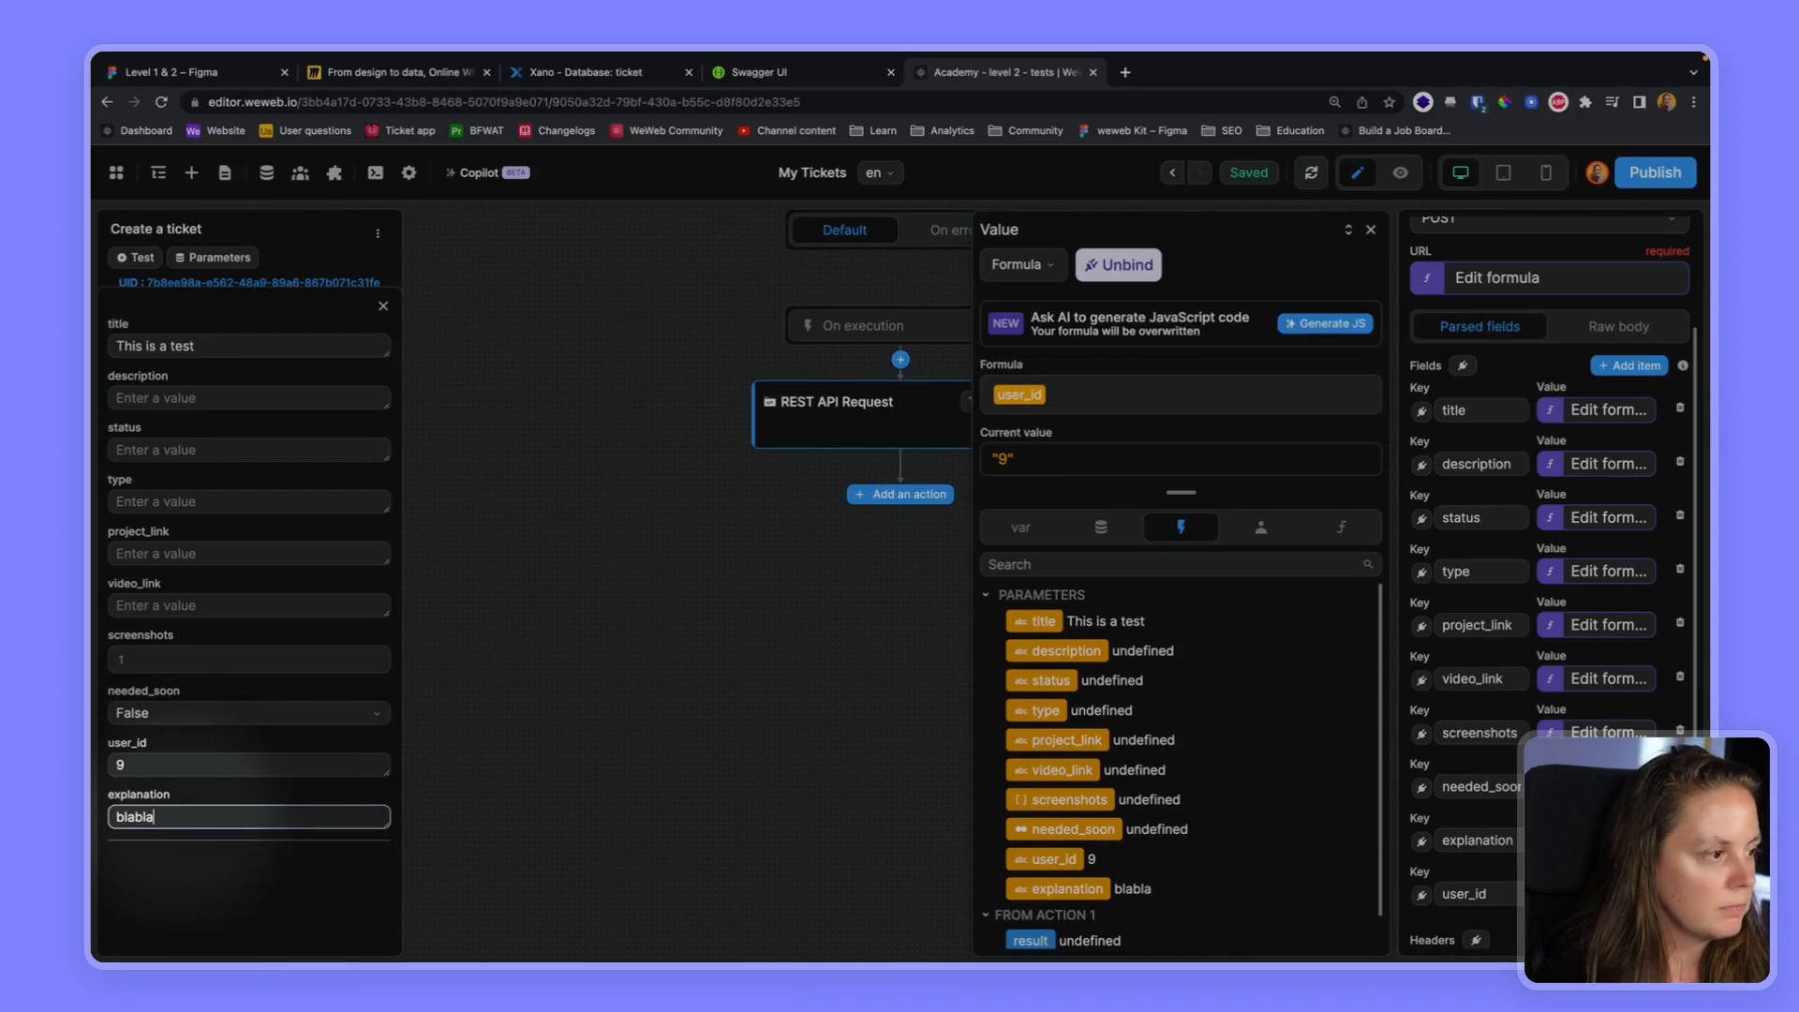
Run the Create a ticket workflow test and check the request, payload and results in its log
{"action": "left_click", "coordinate": [140, 259]}
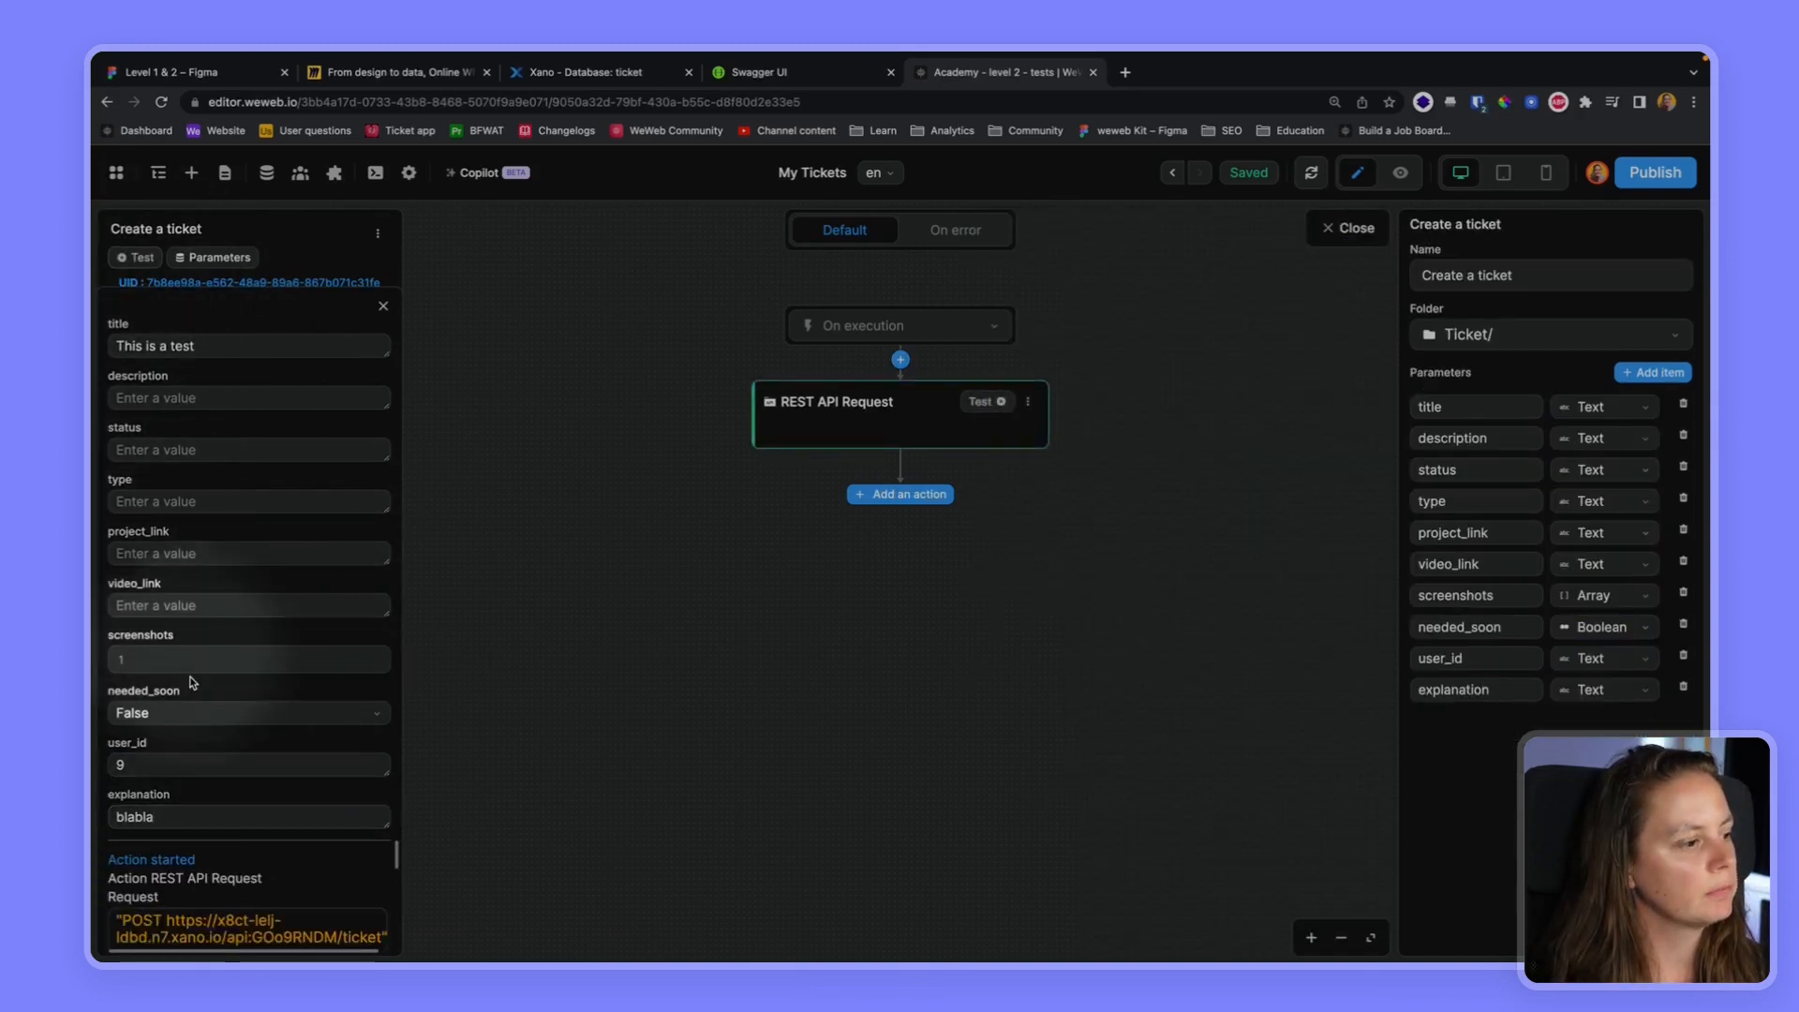
{"action": "scroll", "coordinate": [219, 873], "scroll_direction": "down", "scroll_amount": 3}
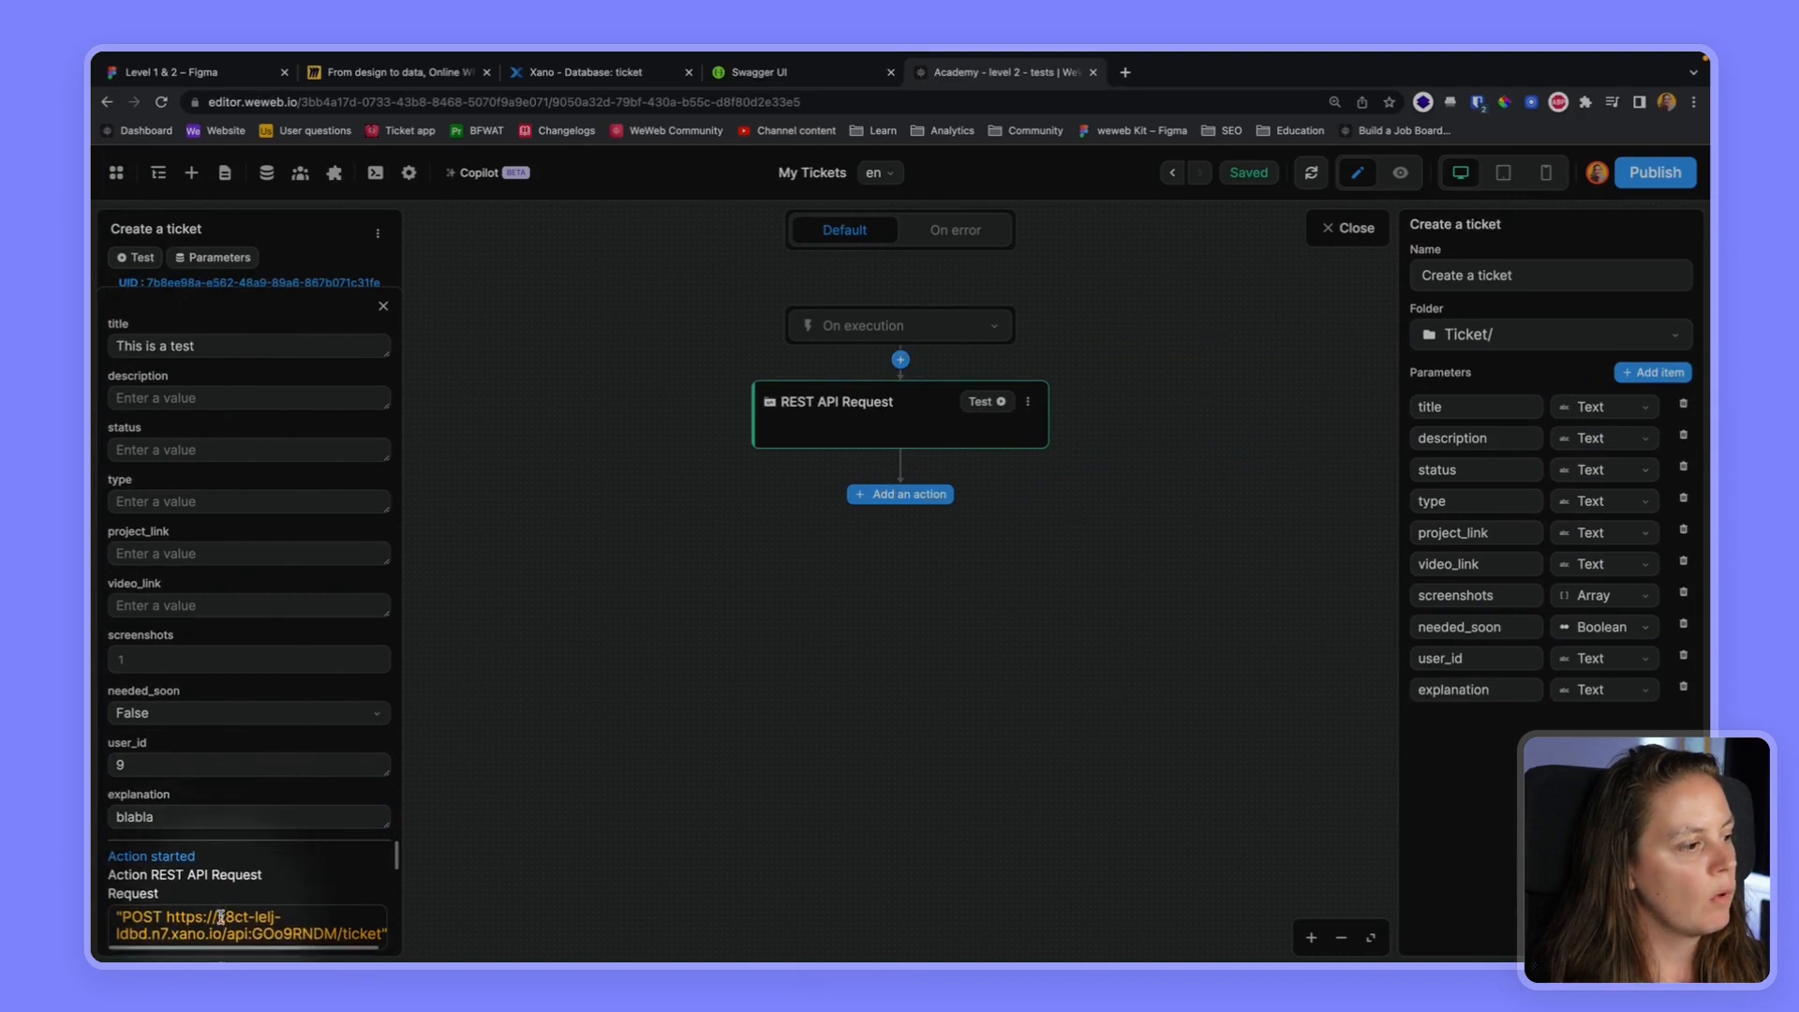
{"action": "scroll", "coordinate": [220, 916], "scroll_direction": "down", "scroll_amount": 2}
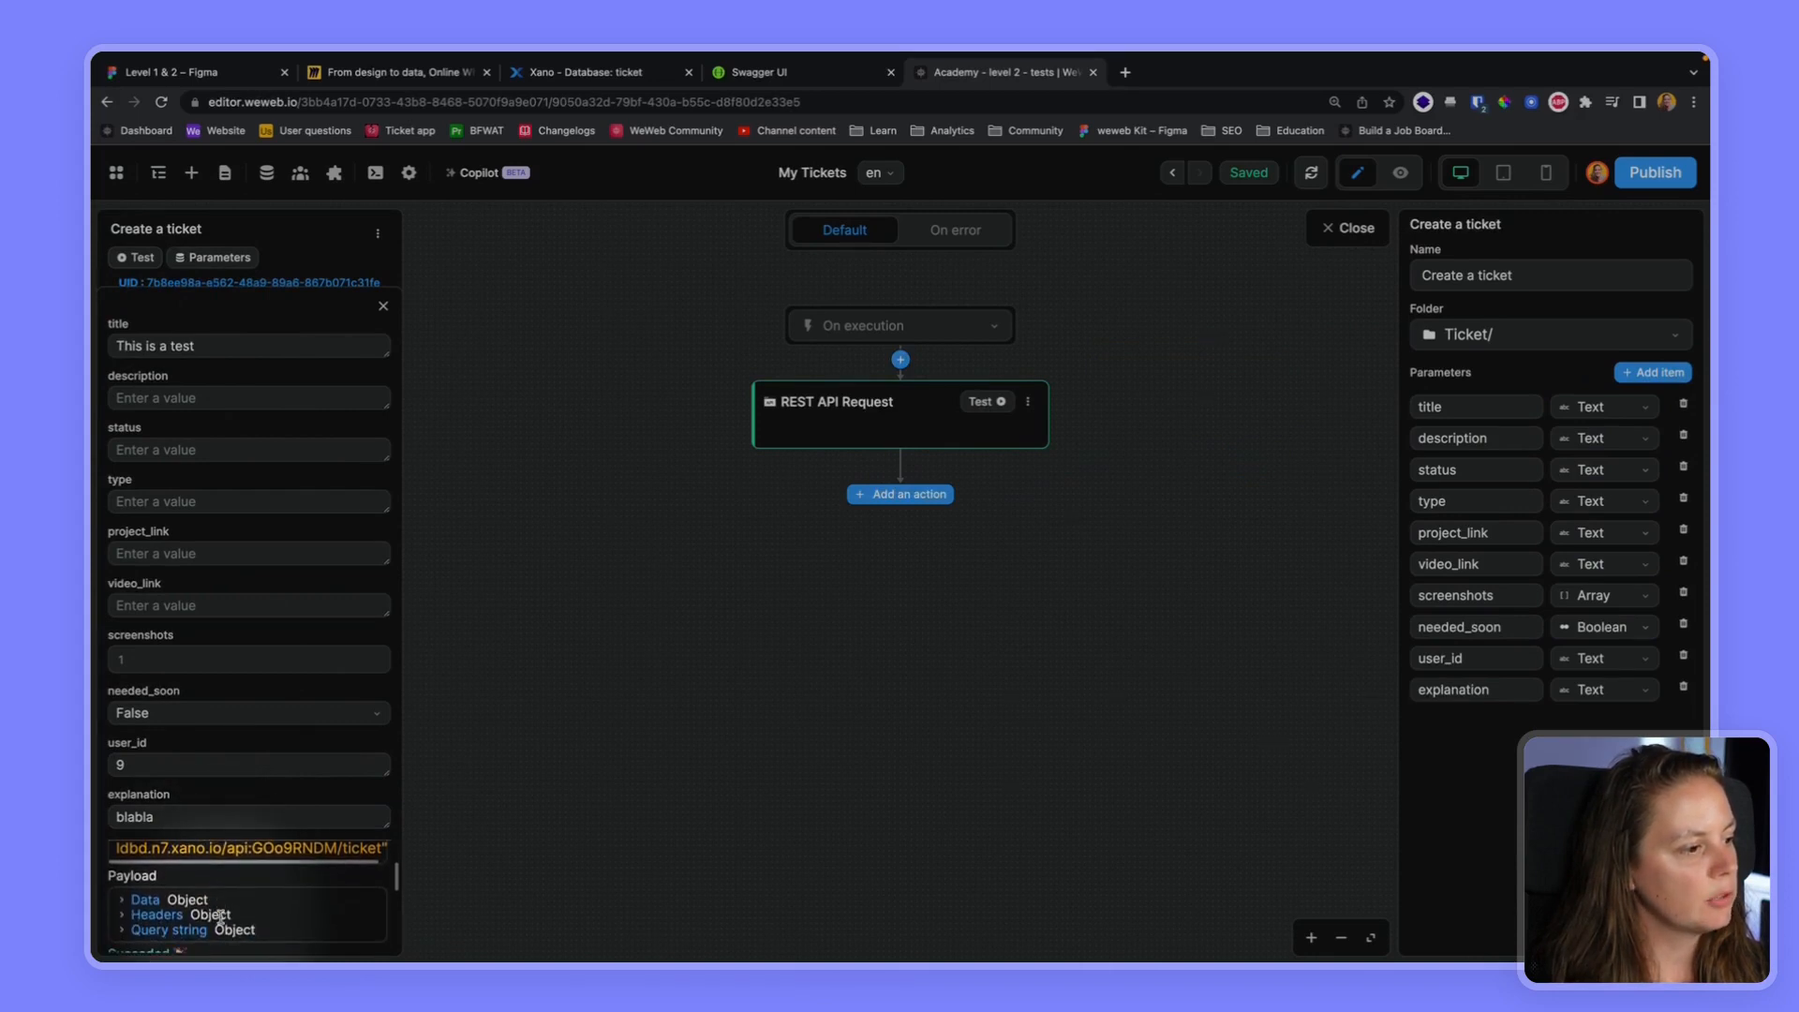
{"action": "scroll", "coordinate": [221, 916], "scroll_direction": "down", "scroll_amount": 3}
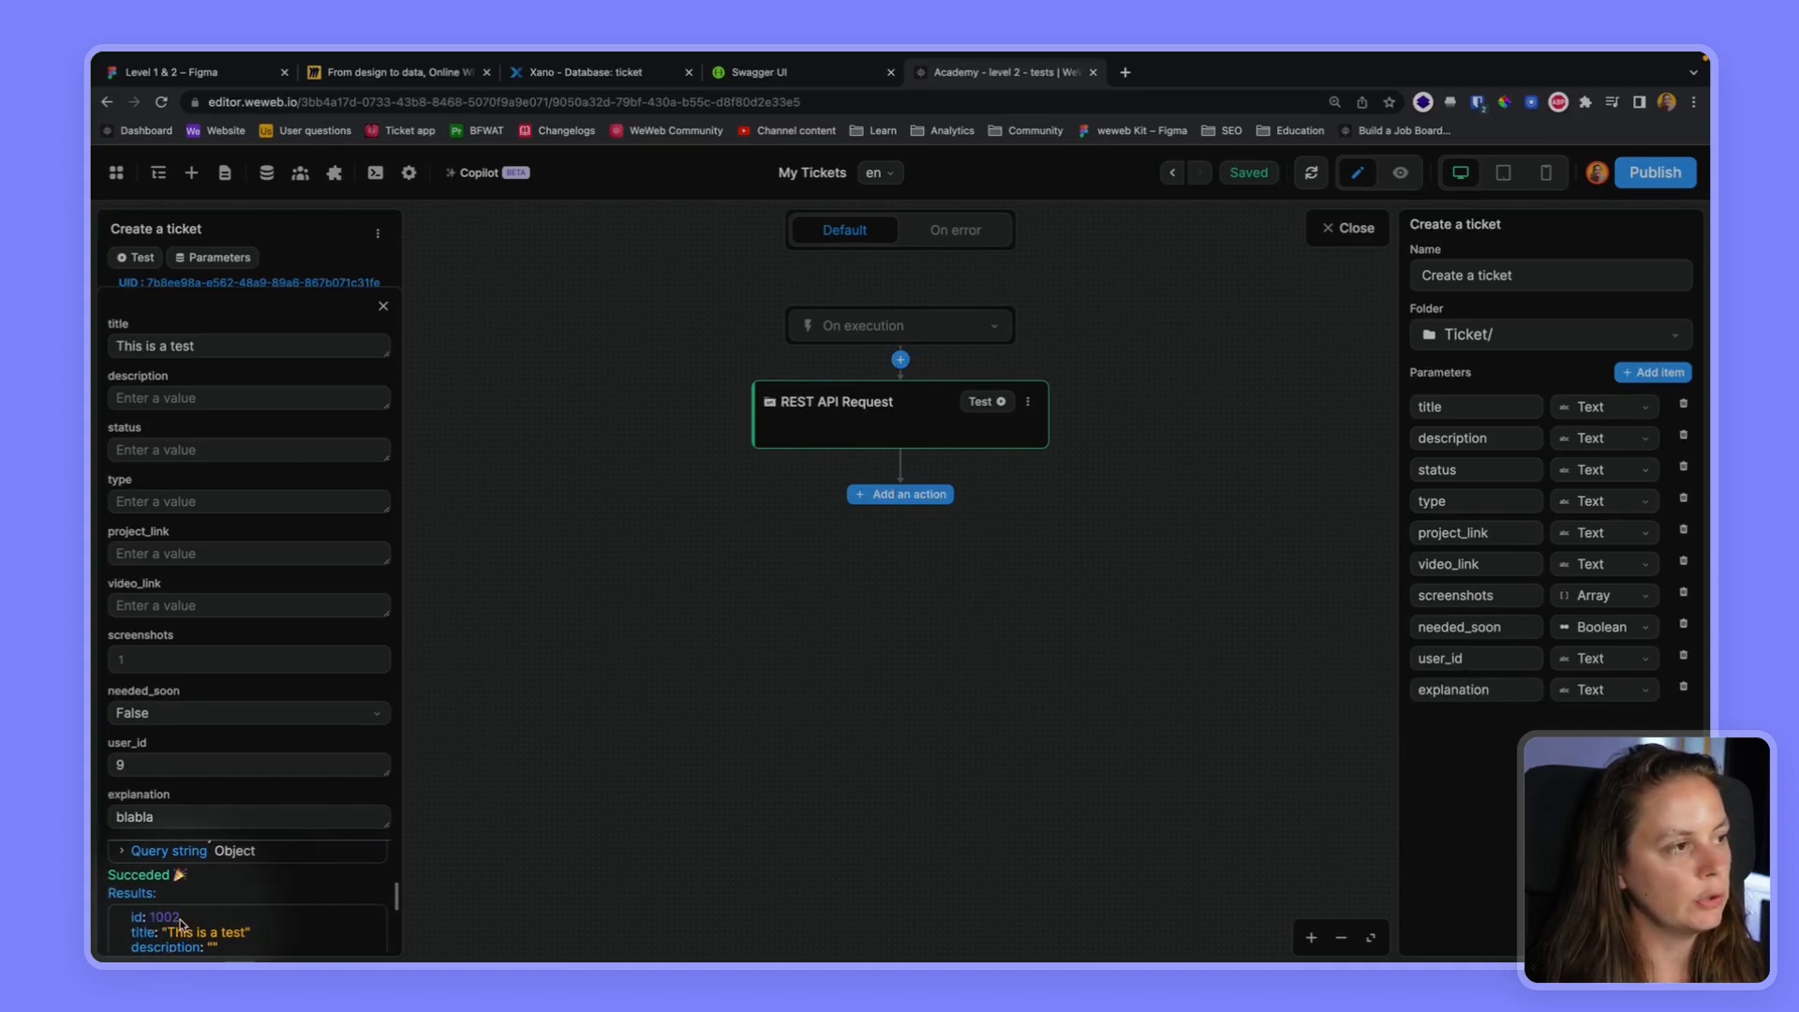
Switch to Xano and filter the ticket table for the record whose id equals 1002
{"action": "left_click", "coordinate": [581, 72]}
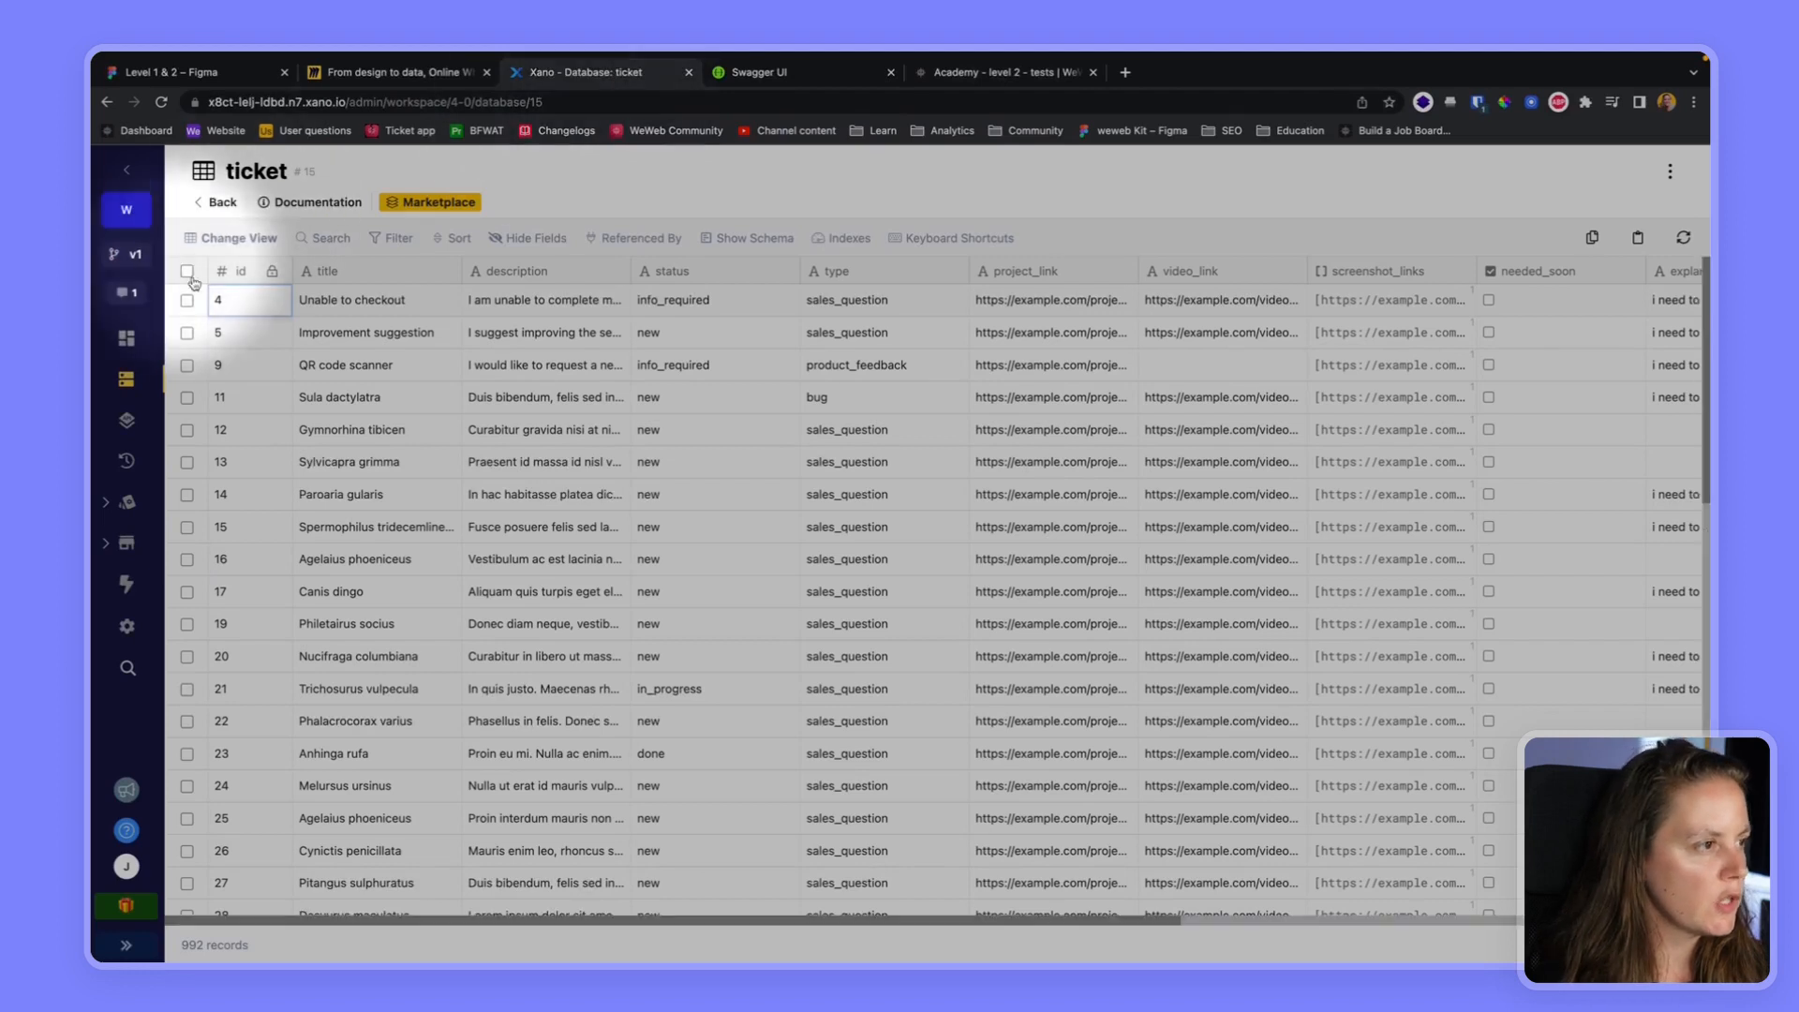
{"action": "left_click", "coordinate": [399, 240]}
{"action": "left_click", "coordinate": [398, 325]}
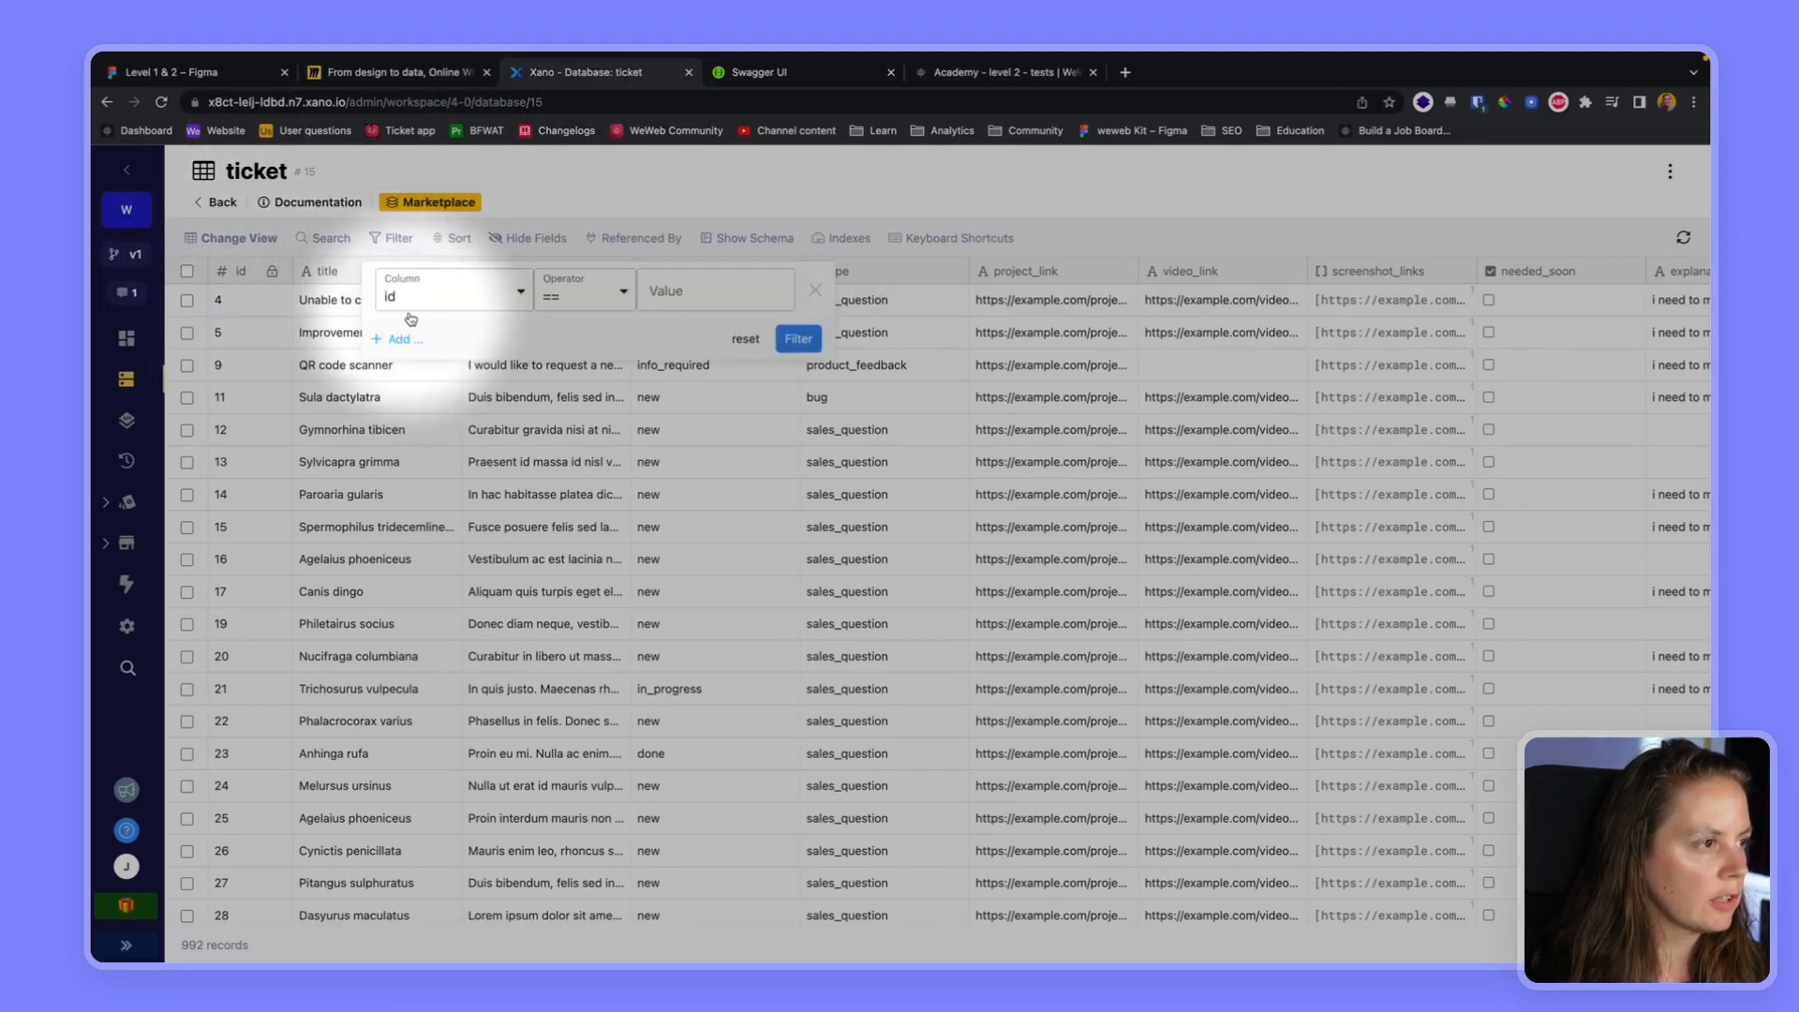
{"action": "left_click", "coordinate": [714, 294]}
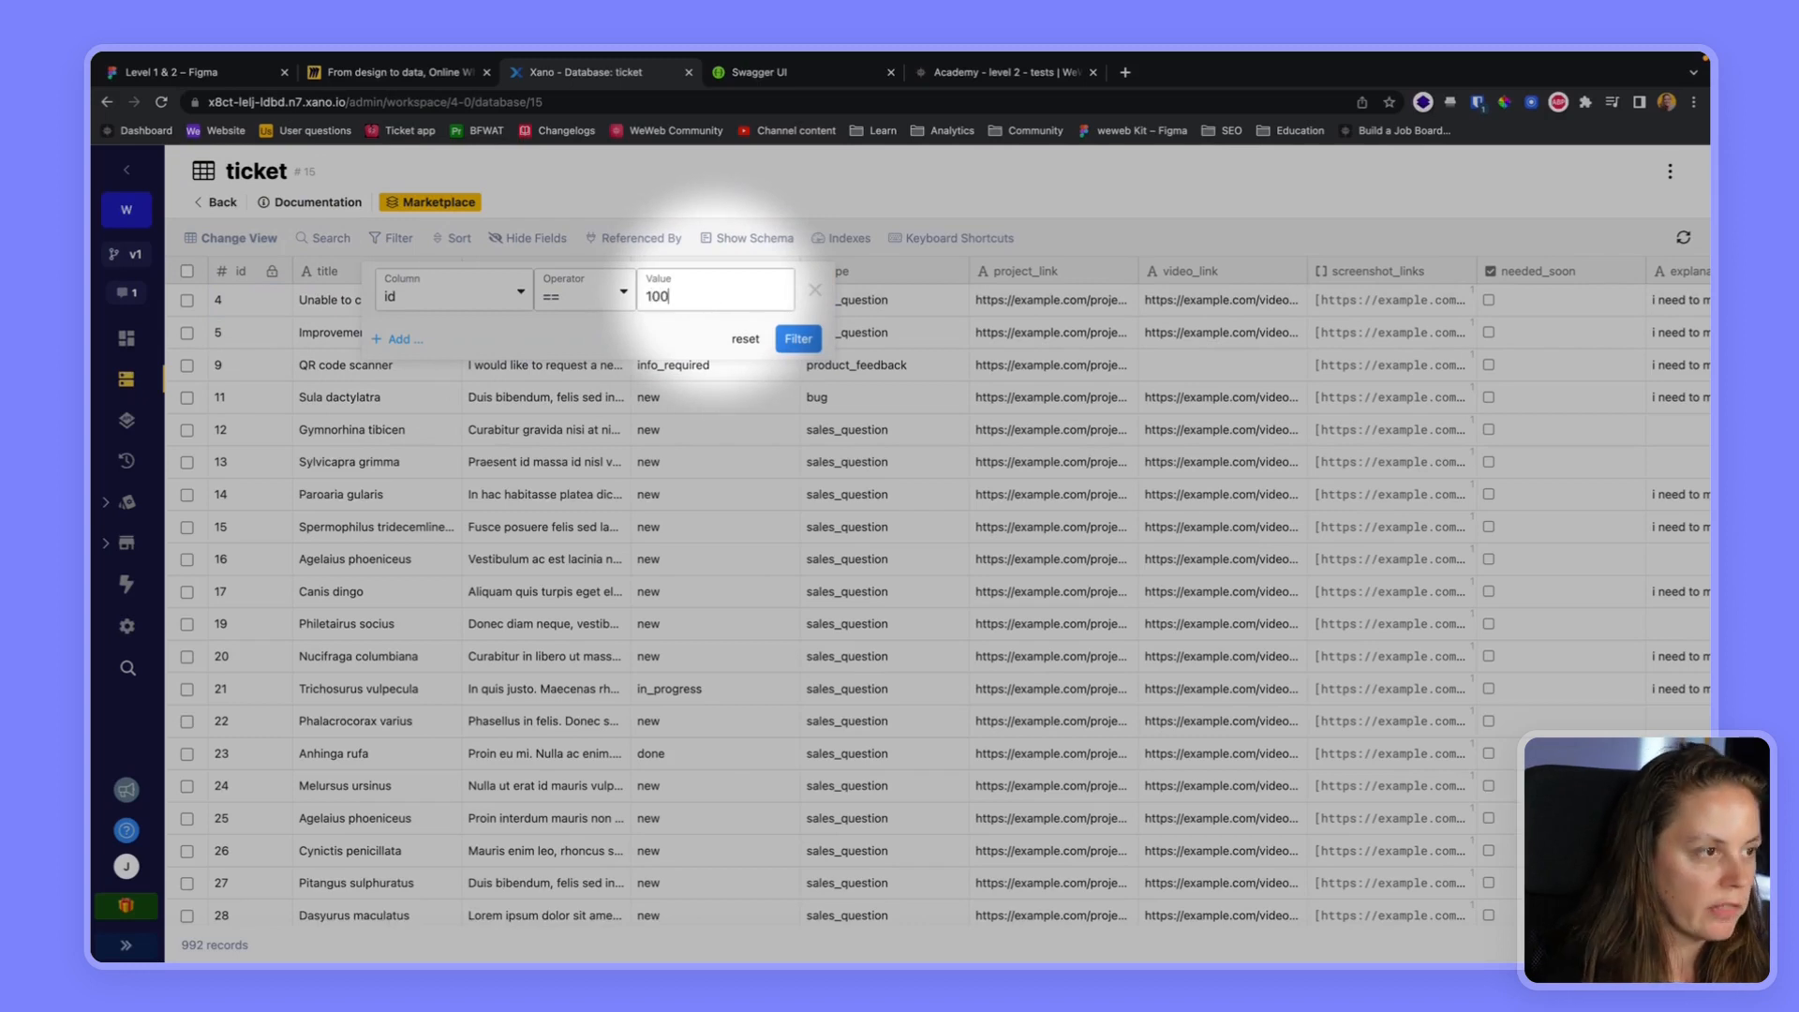
{"action": "left_click", "coordinate": [798, 338]}
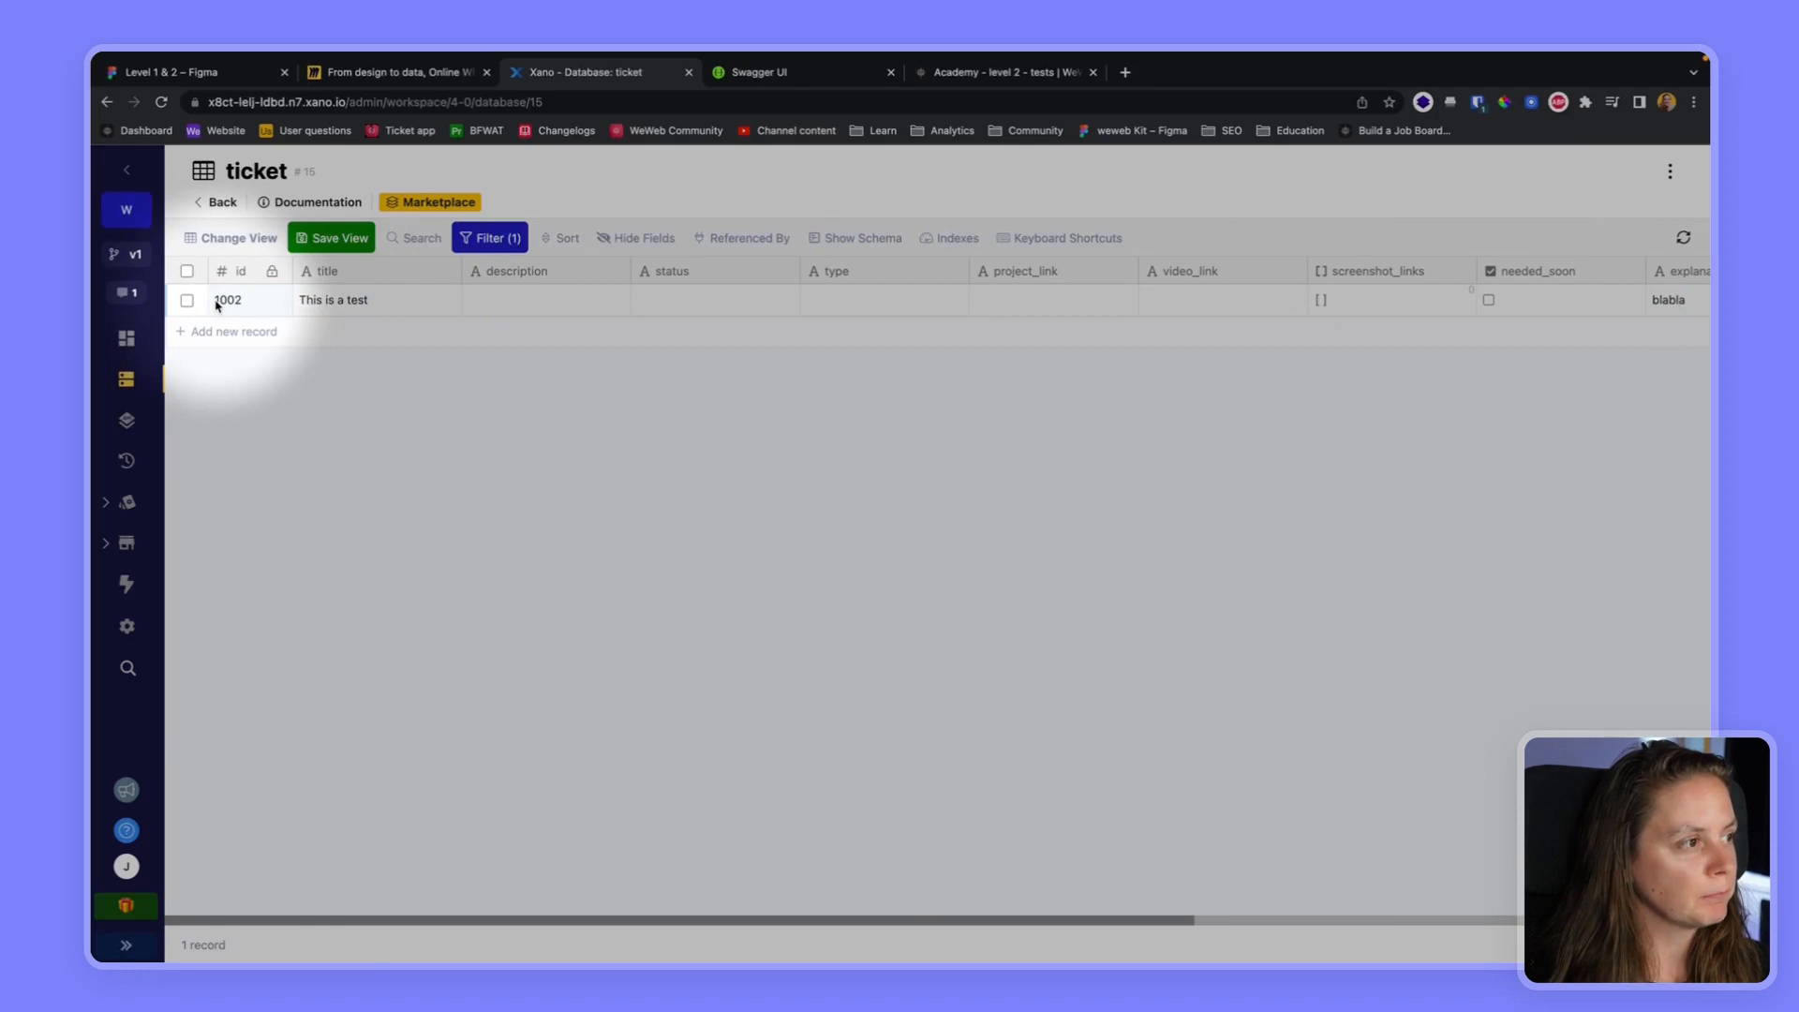
Open Xano's Level 2 API group in a new browser tab and look through its ticket endpoints
{"action": "left_click", "coordinate": [125, 425], "text": "super"}
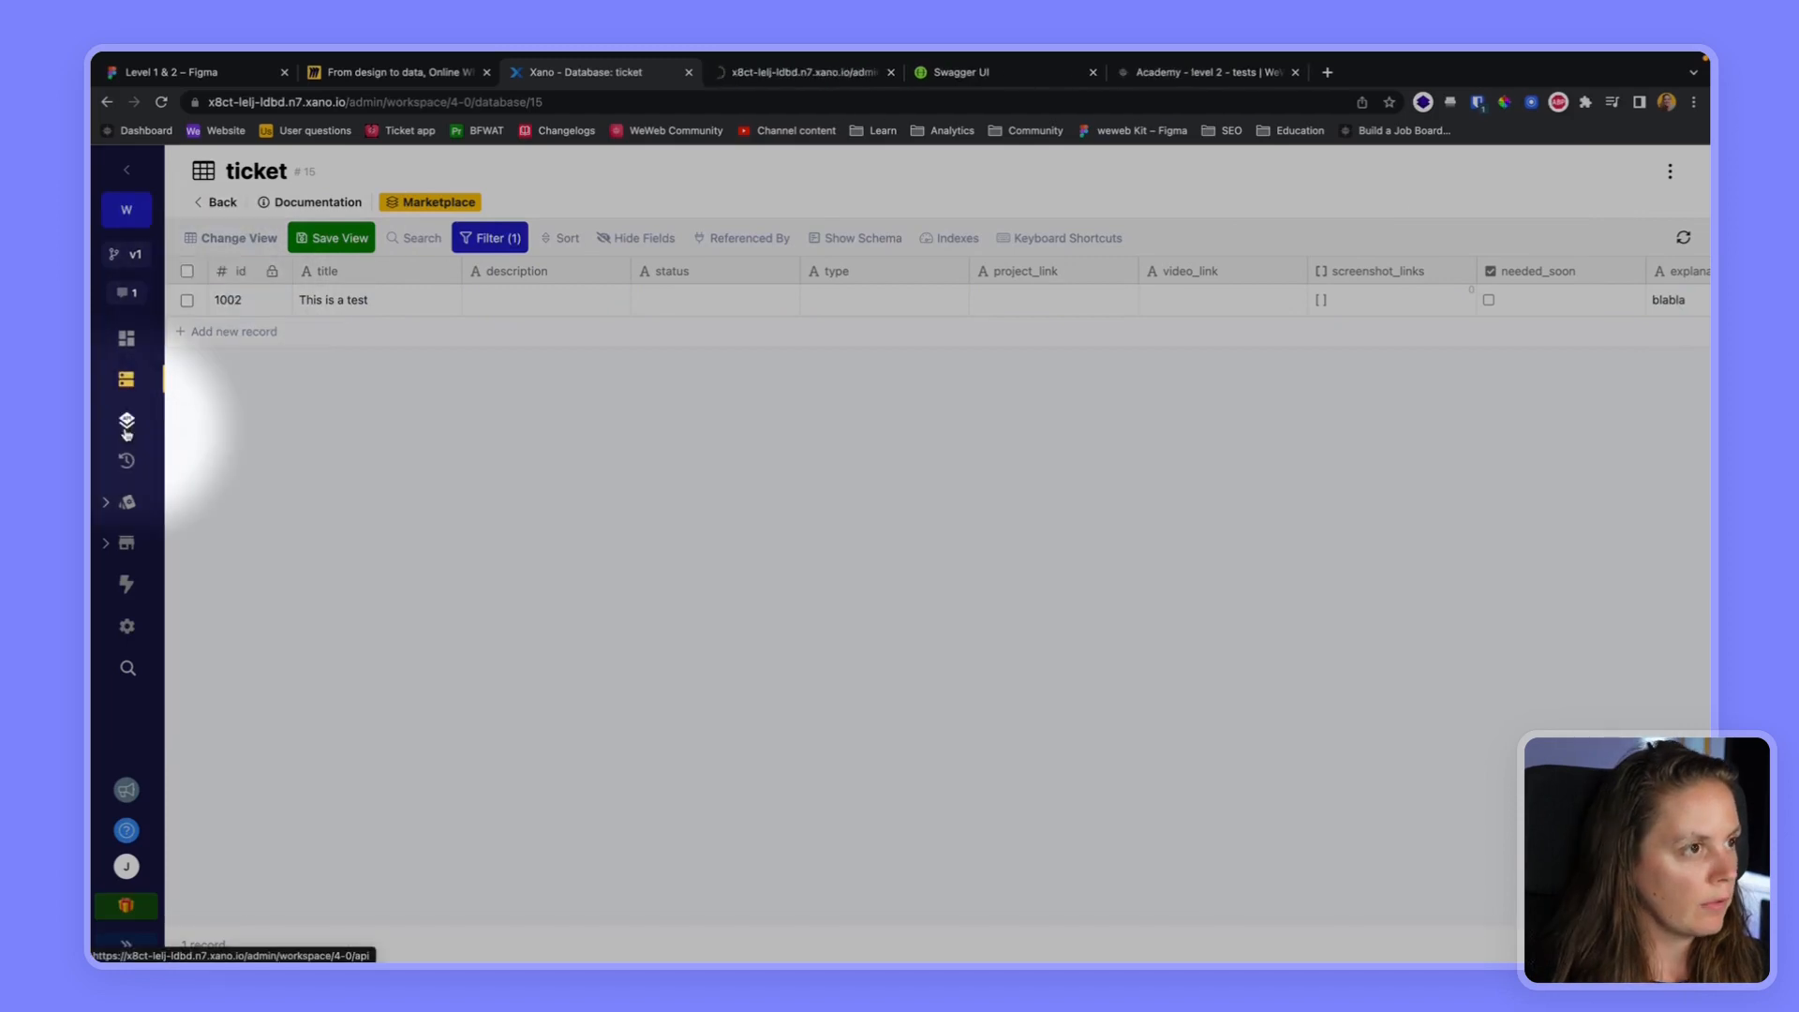
{"action": "left_click", "coordinate": [777, 81]}
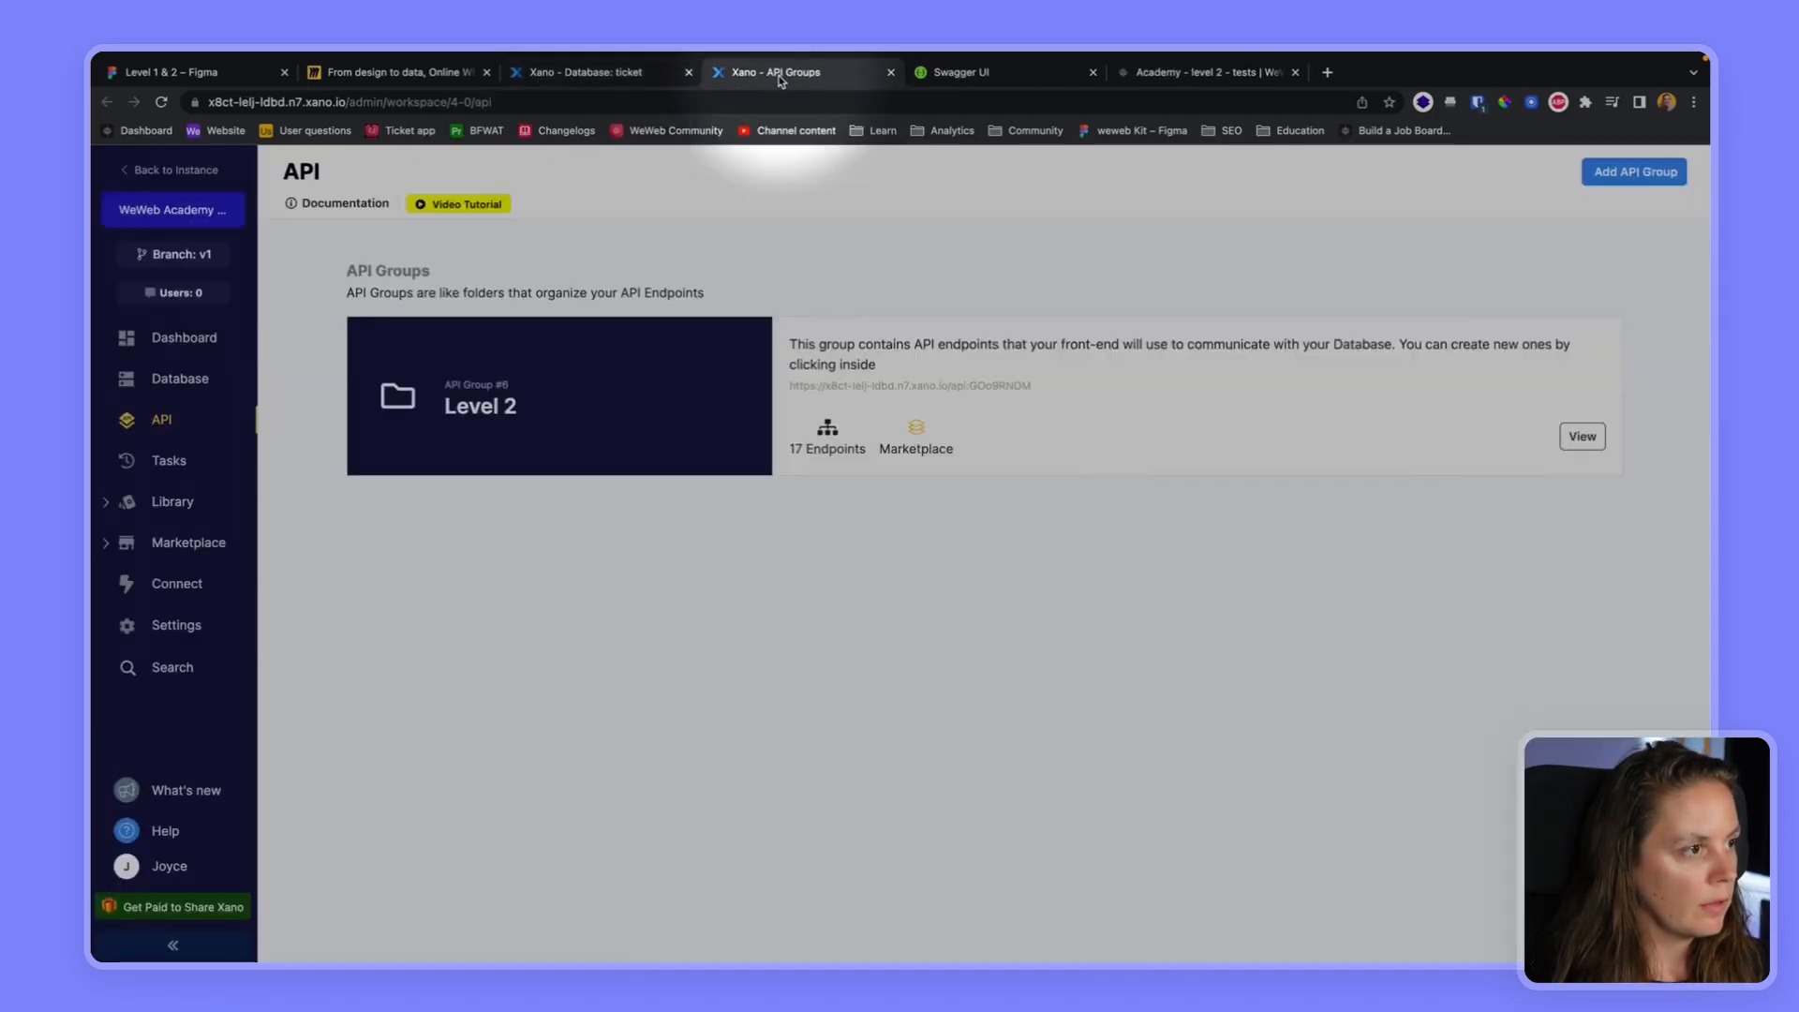
{"action": "left_click", "coordinate": [1021, 342]}
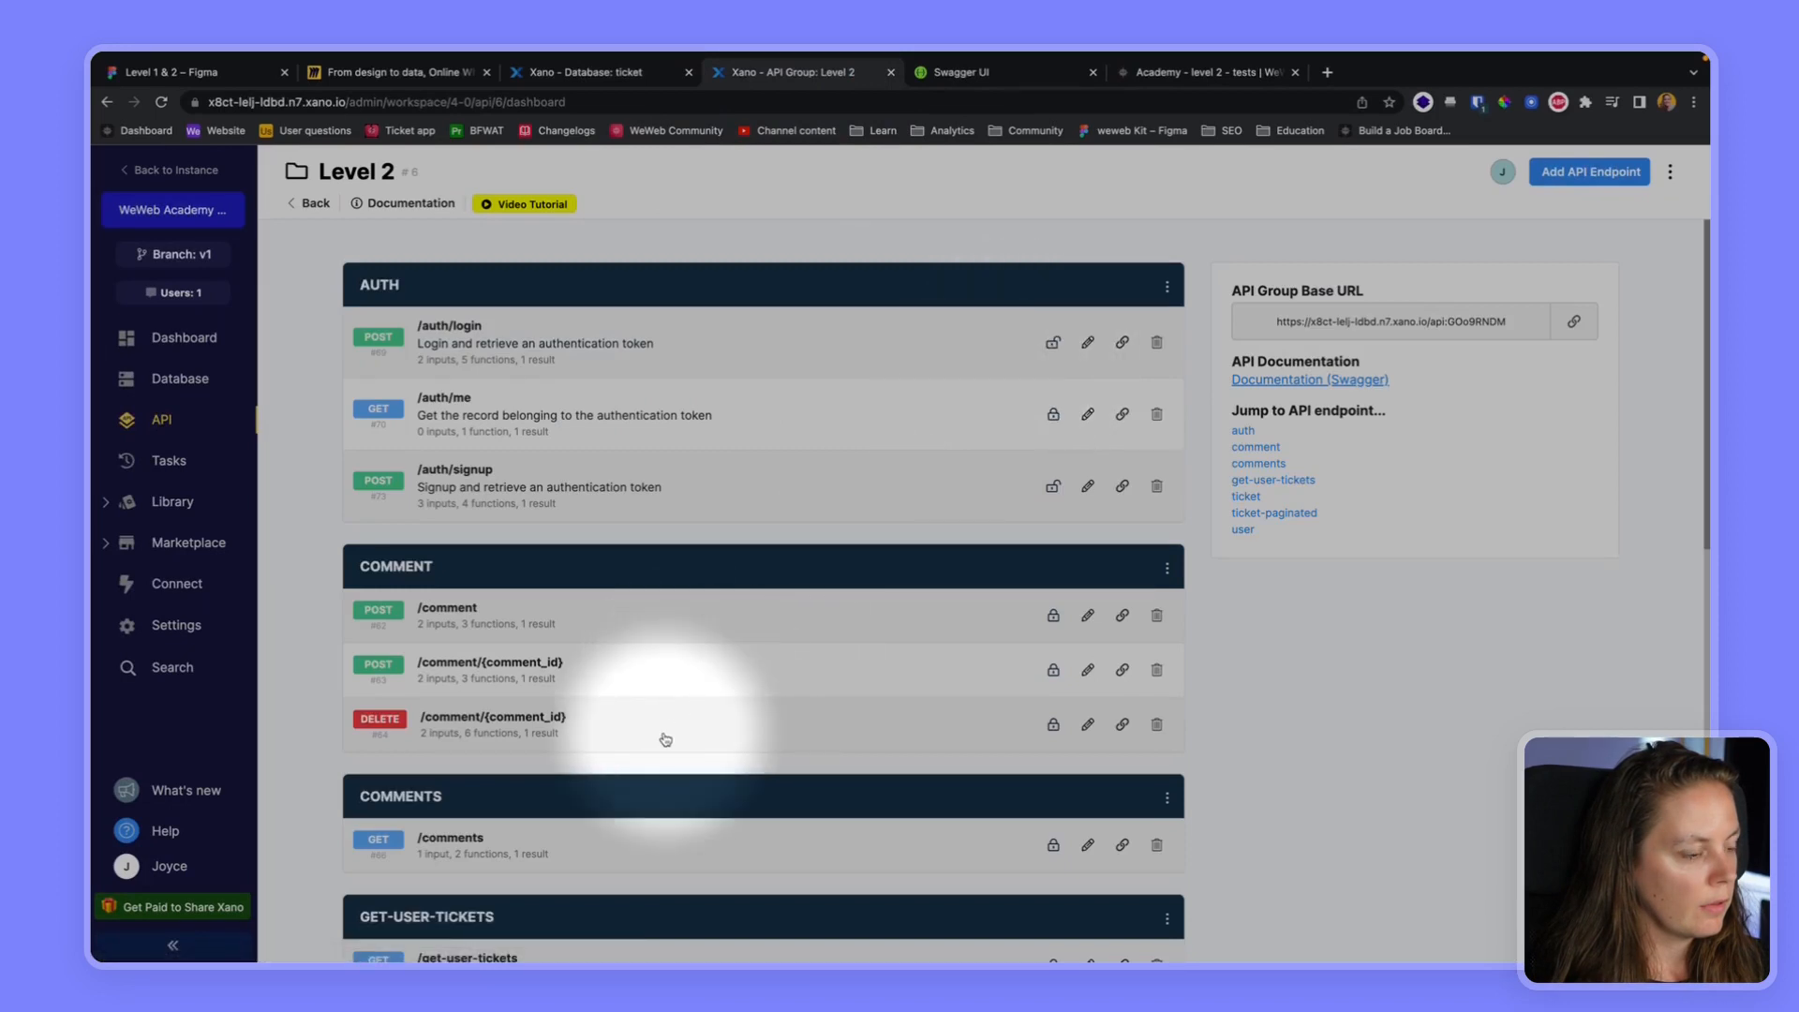
{"action": "scroll", "coordinate": [606, 735], "scroll_direction": "down", "scroll_amount": 6}
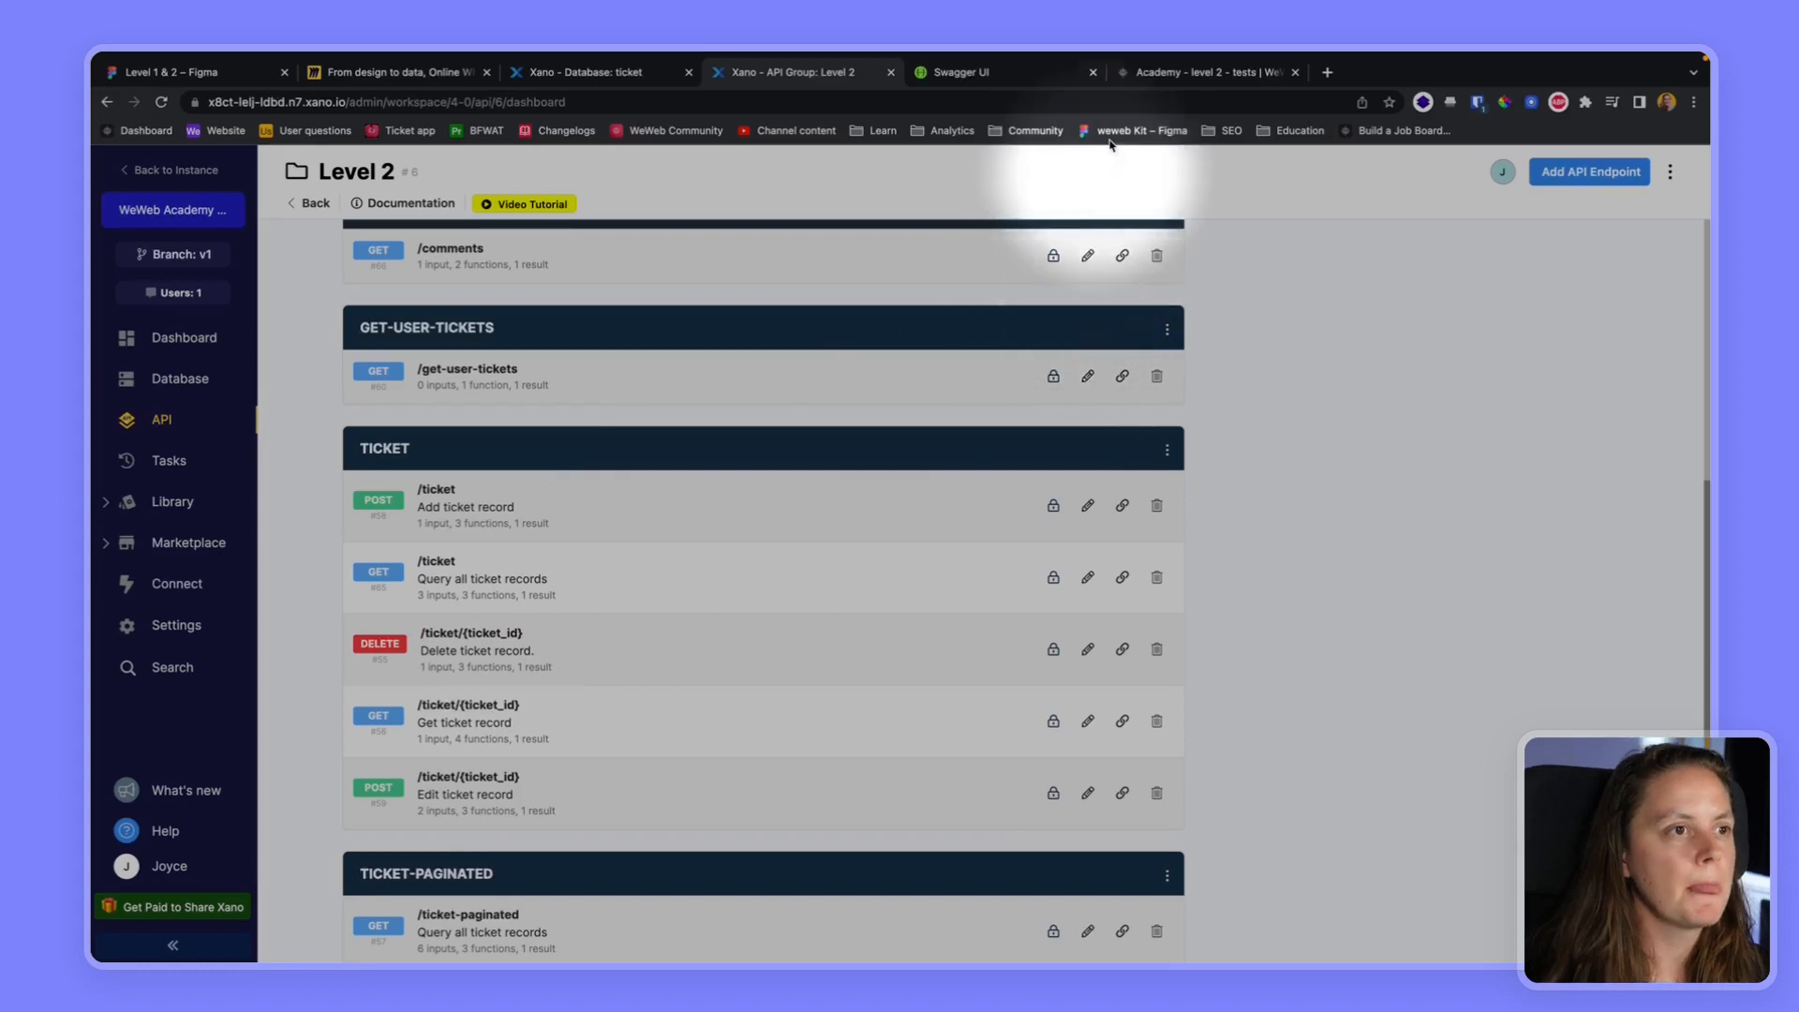
Switch back to WeWeb, close the Create a ticket workflow, and create a workflow named "Delete a ticket" in the Ticket folder
{"action": "left_click", "coordinate": [1172, 74]}
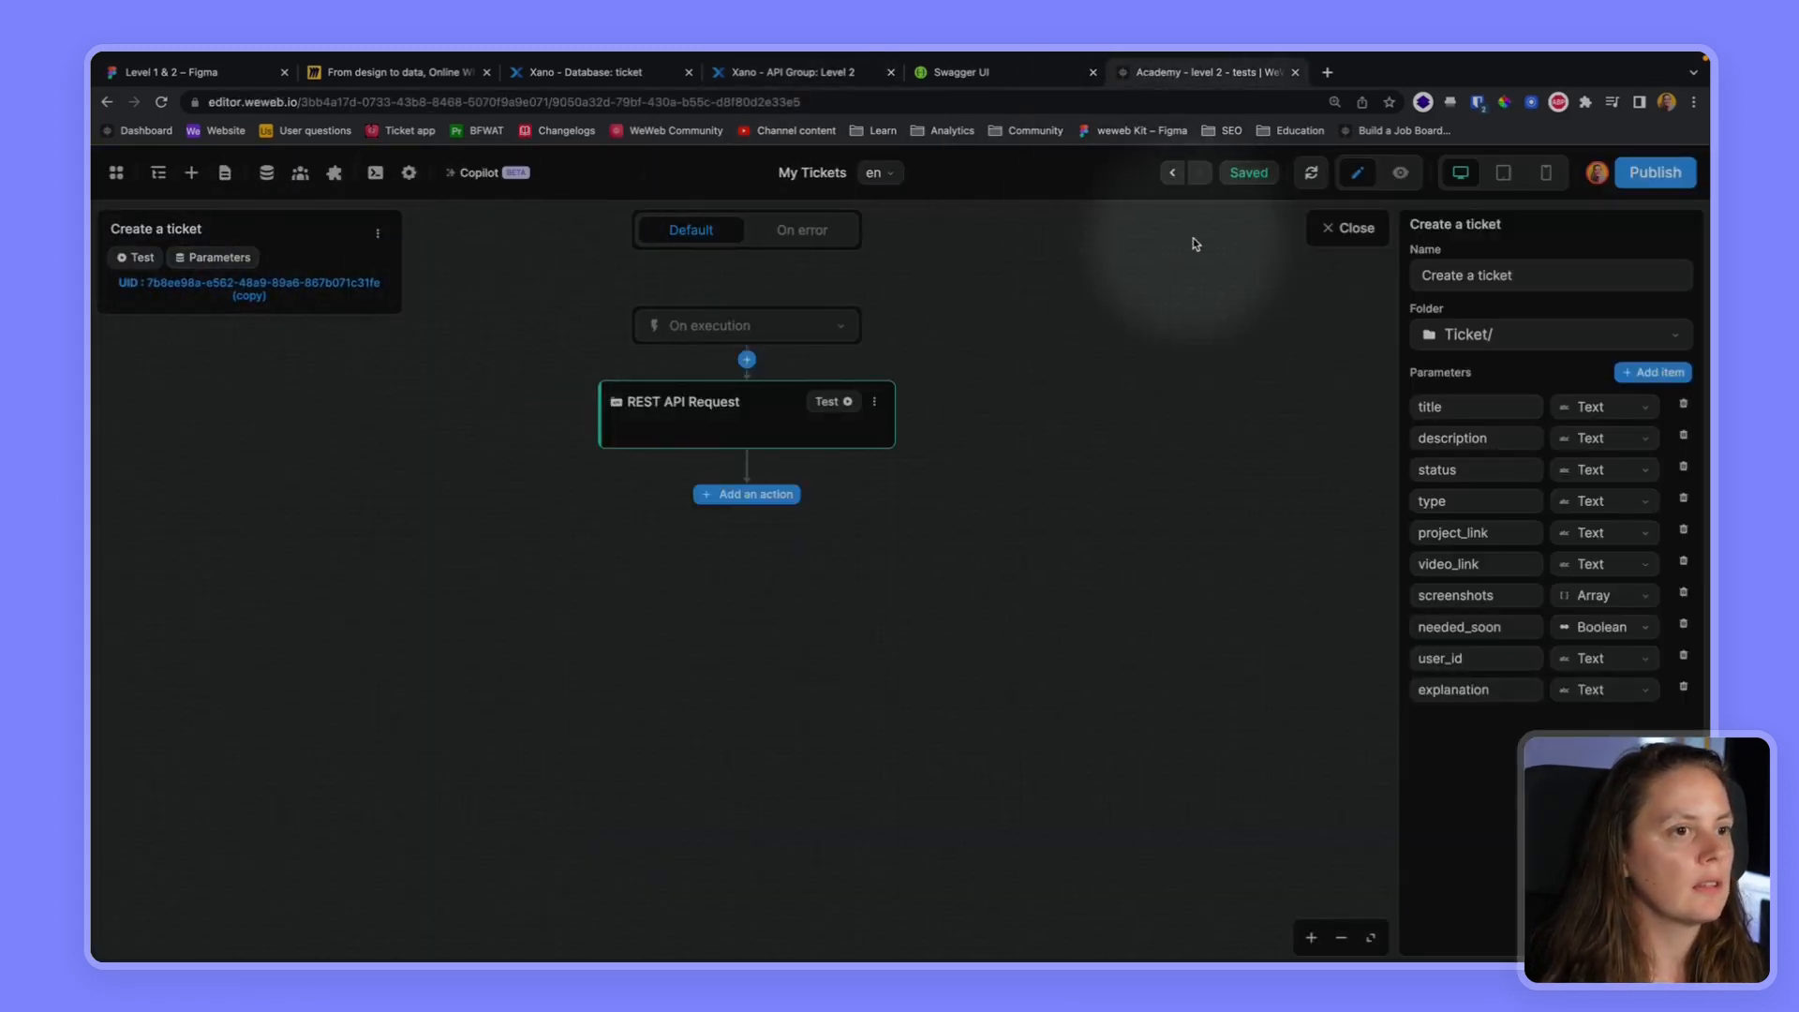
{"action": "left_click", "coordinate": [1348, 228]}
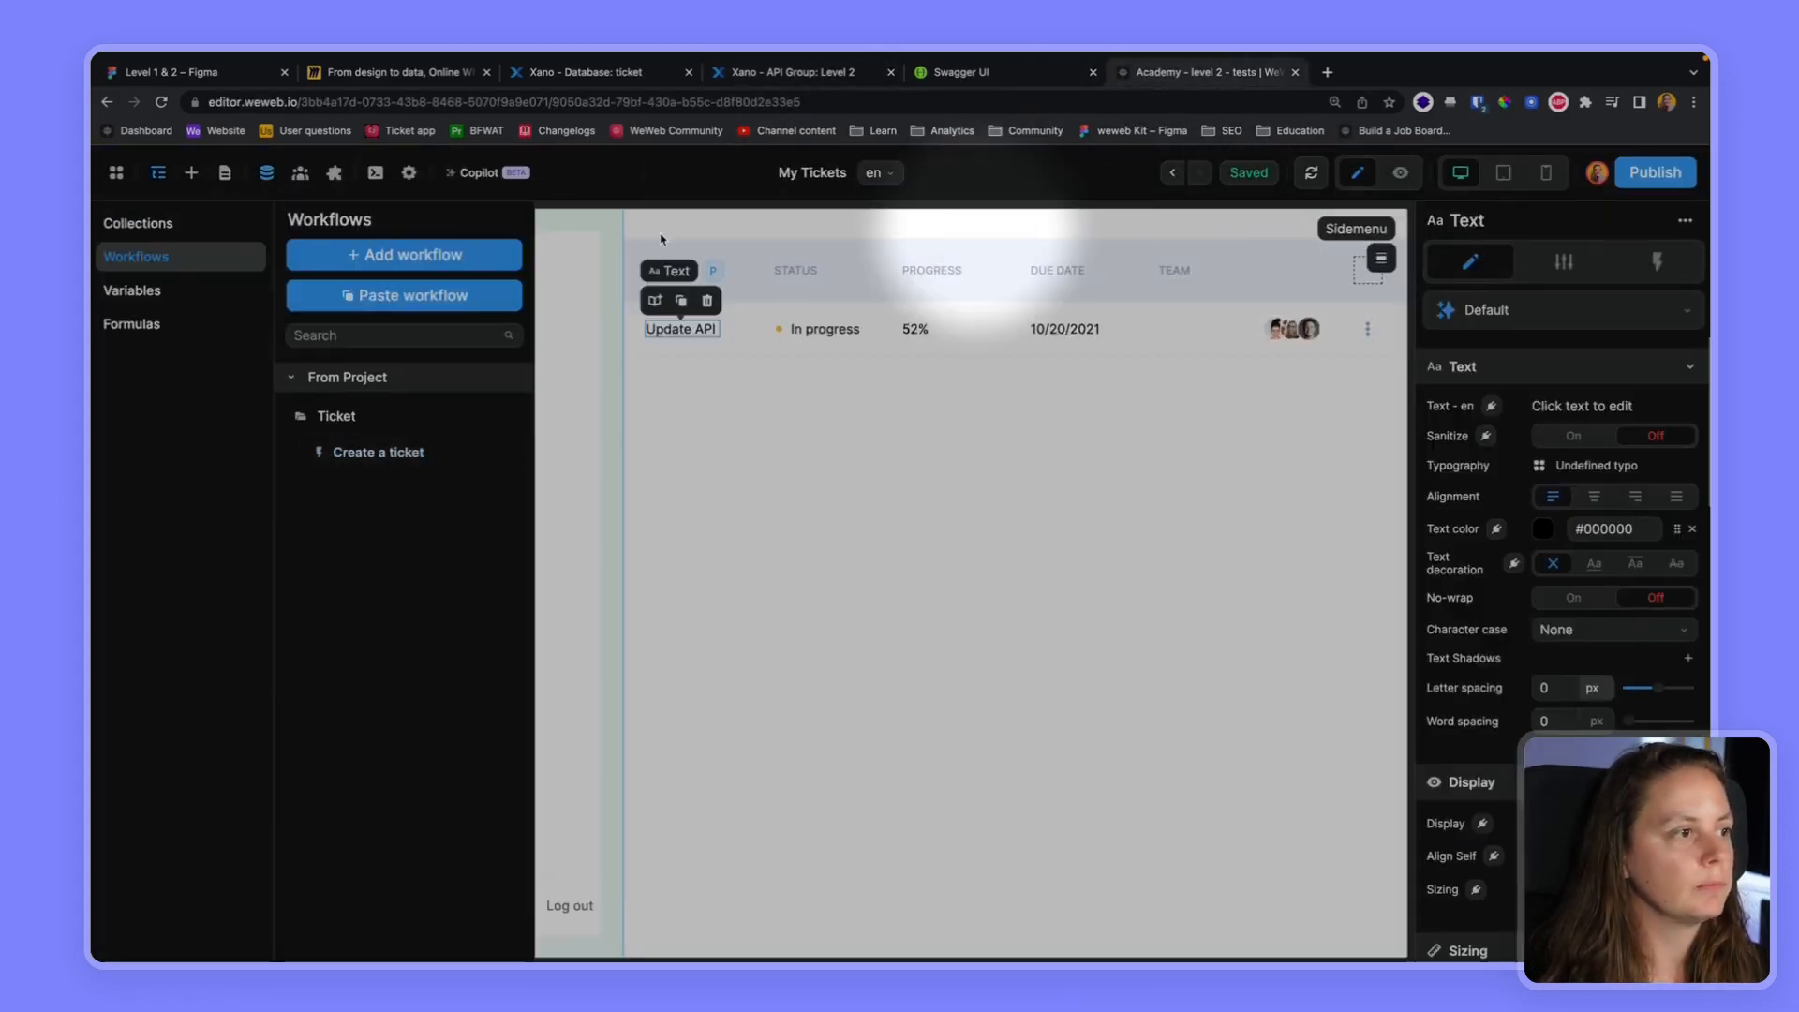
{"action": "left_click", "coordinate": [404, 254]}
{"action": "left_click", "coordinate": [1526, 283]}
{"action": "type", "text": "Delete a ticket"}
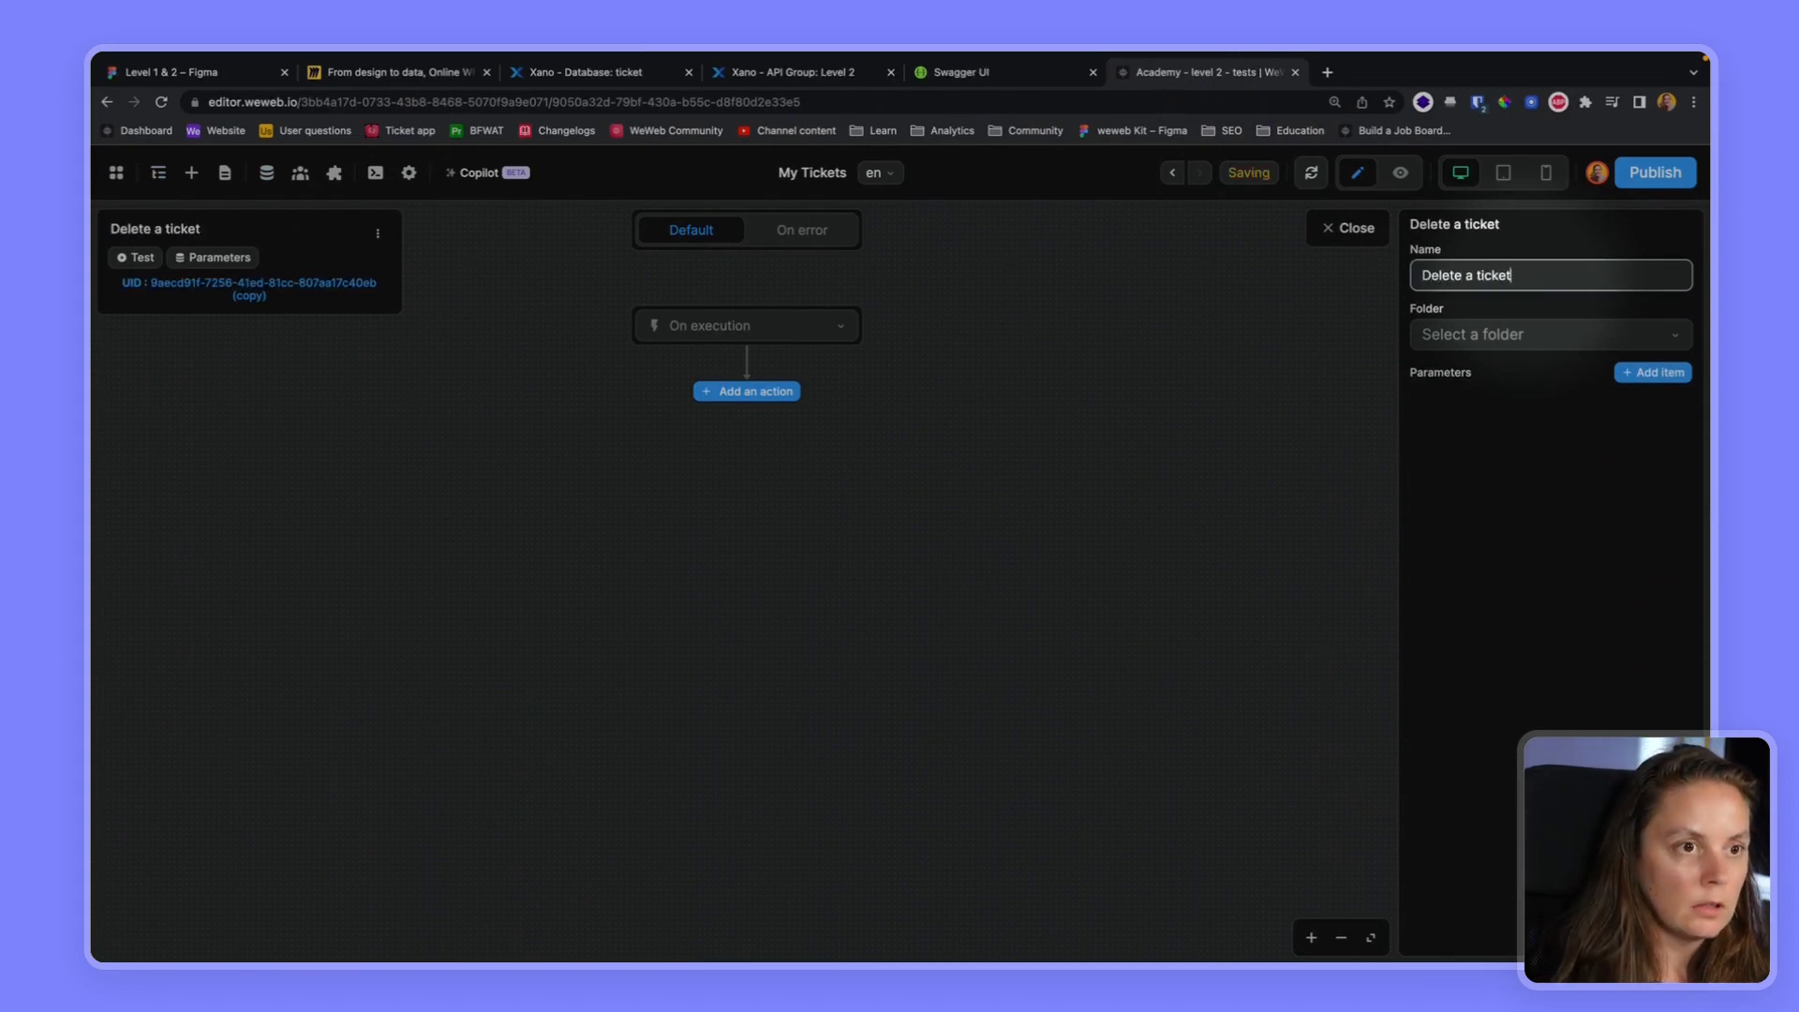
{"action": "left_click", "coordinate": [1577, 334]}
{"action": "left_click", "coordinate": [1593, 407]}
Add a parameter named ticket_id of type Number to the Delete a ticket workflow
{"action": "left_click", "coordinate": [1613, 376]}
{"action": "left_click", "coordinate": [1489, 405]}
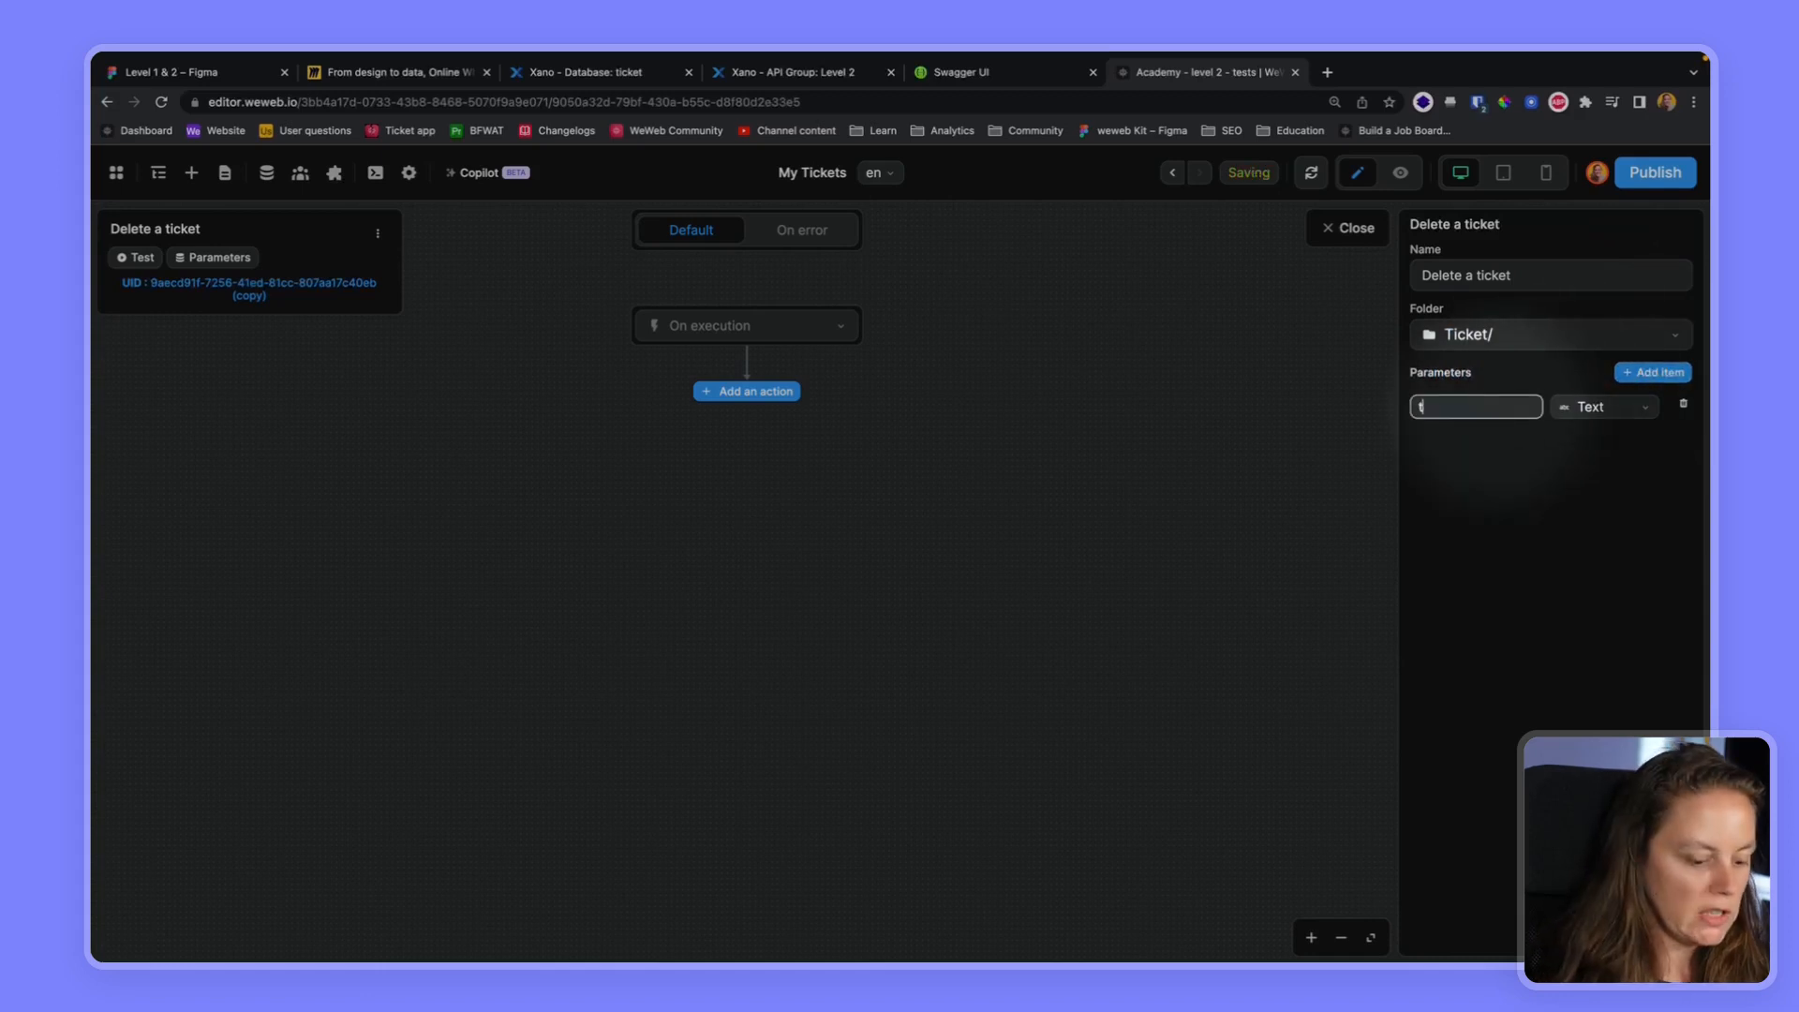
{"action": "left_click", "coordinate": [1586, 409]}
{"action": "left_click", "coordinate": [1490, 469]}
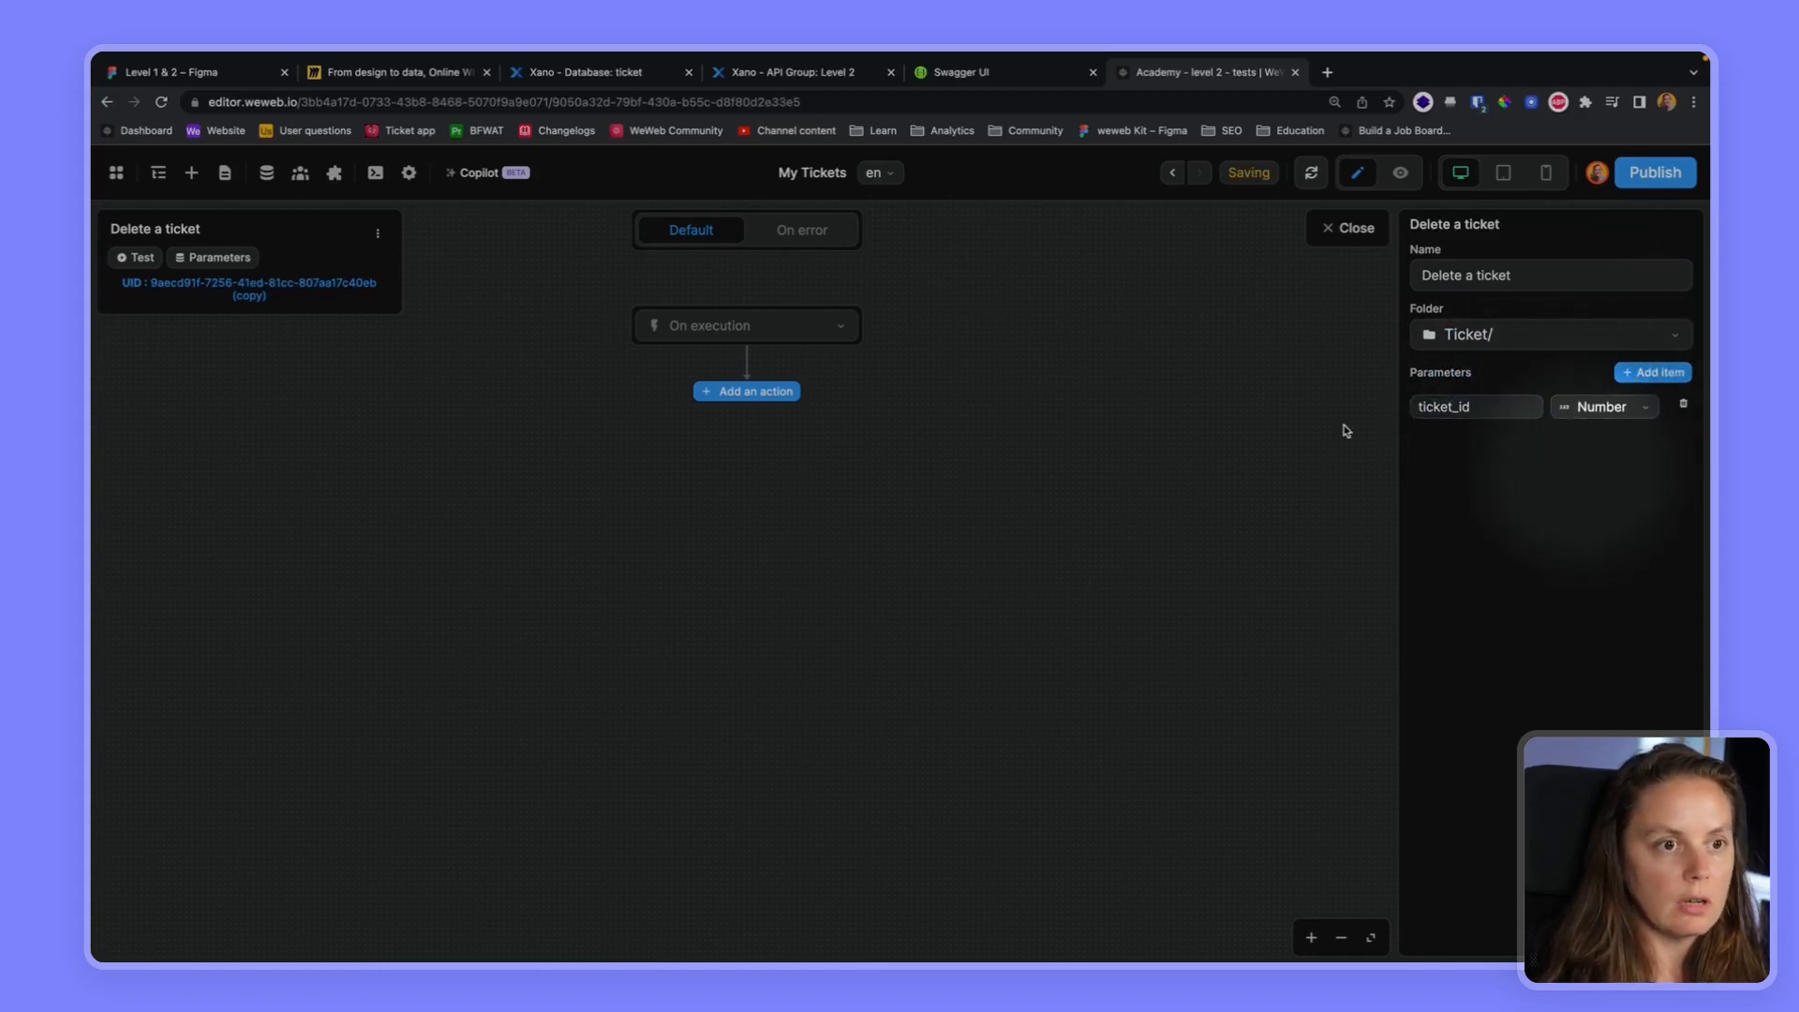
Add a REST API Request action to the Delete a ticket workflow and set its method to DELETE
{"action": "left_click", "coordinate": [731, 395]}
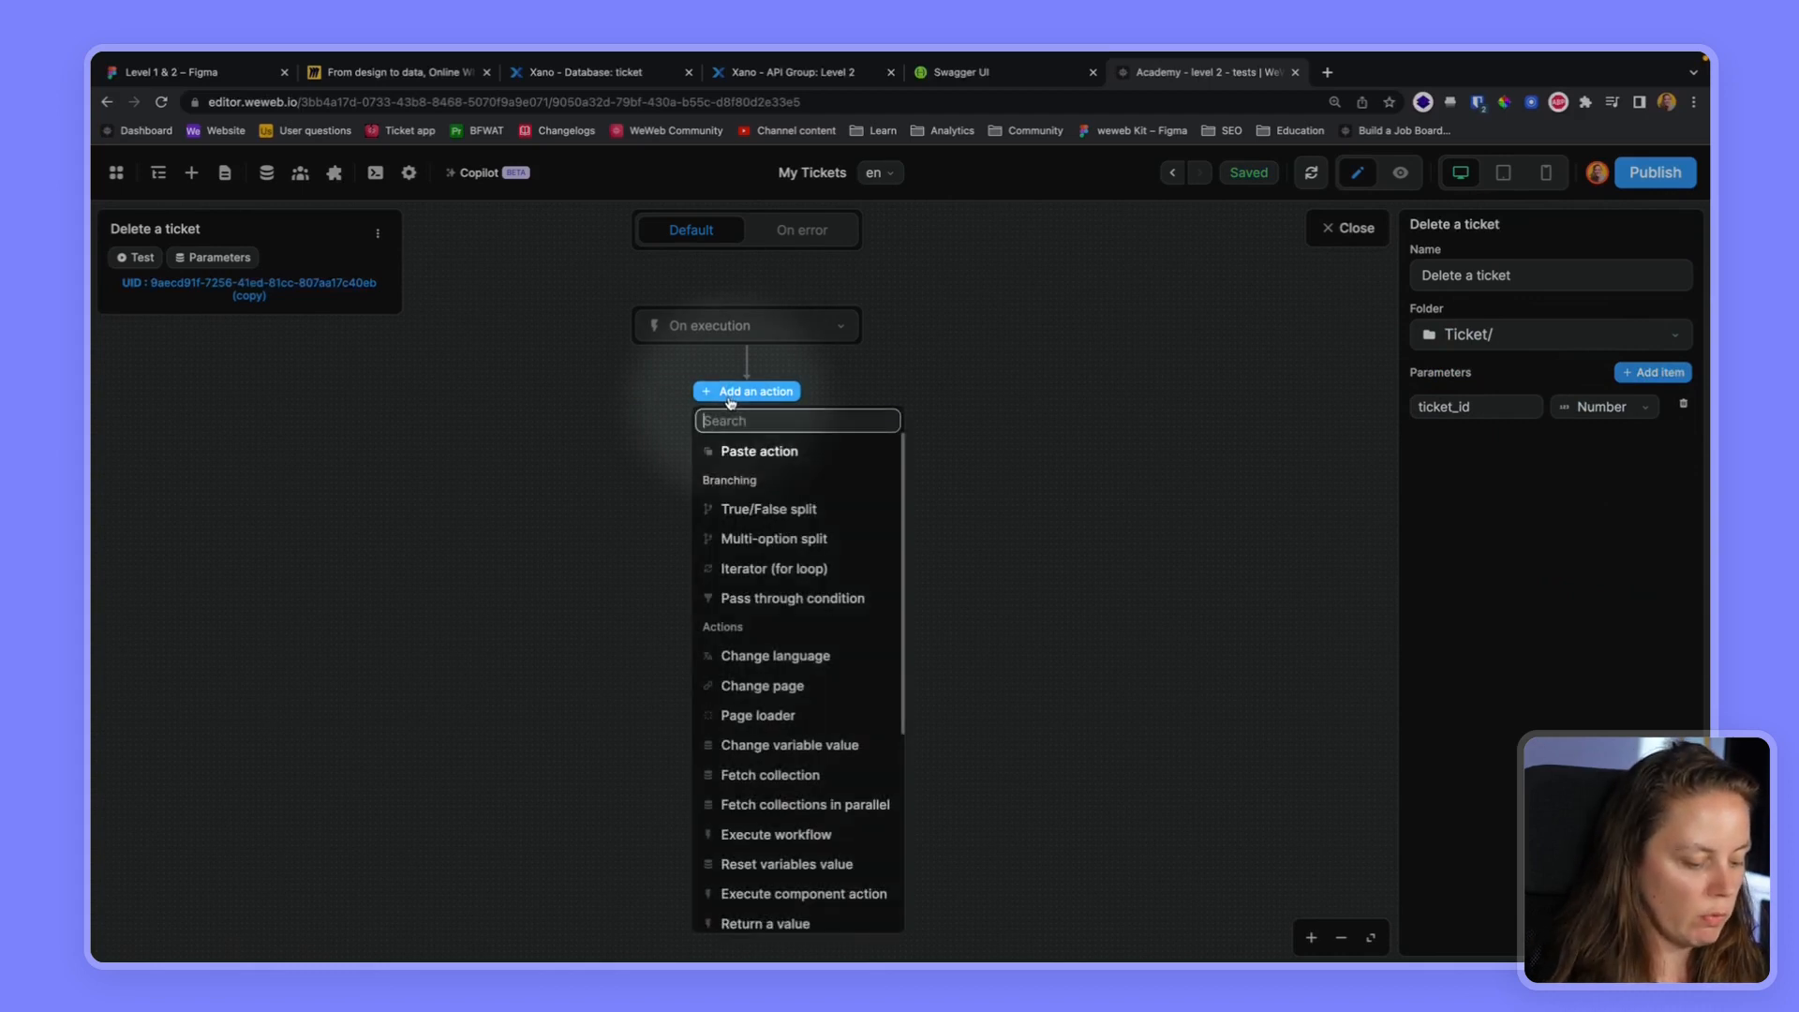
{"action": "type", "text": "rest"}
{"action": "left_click", "coordinate": [745, 478]}
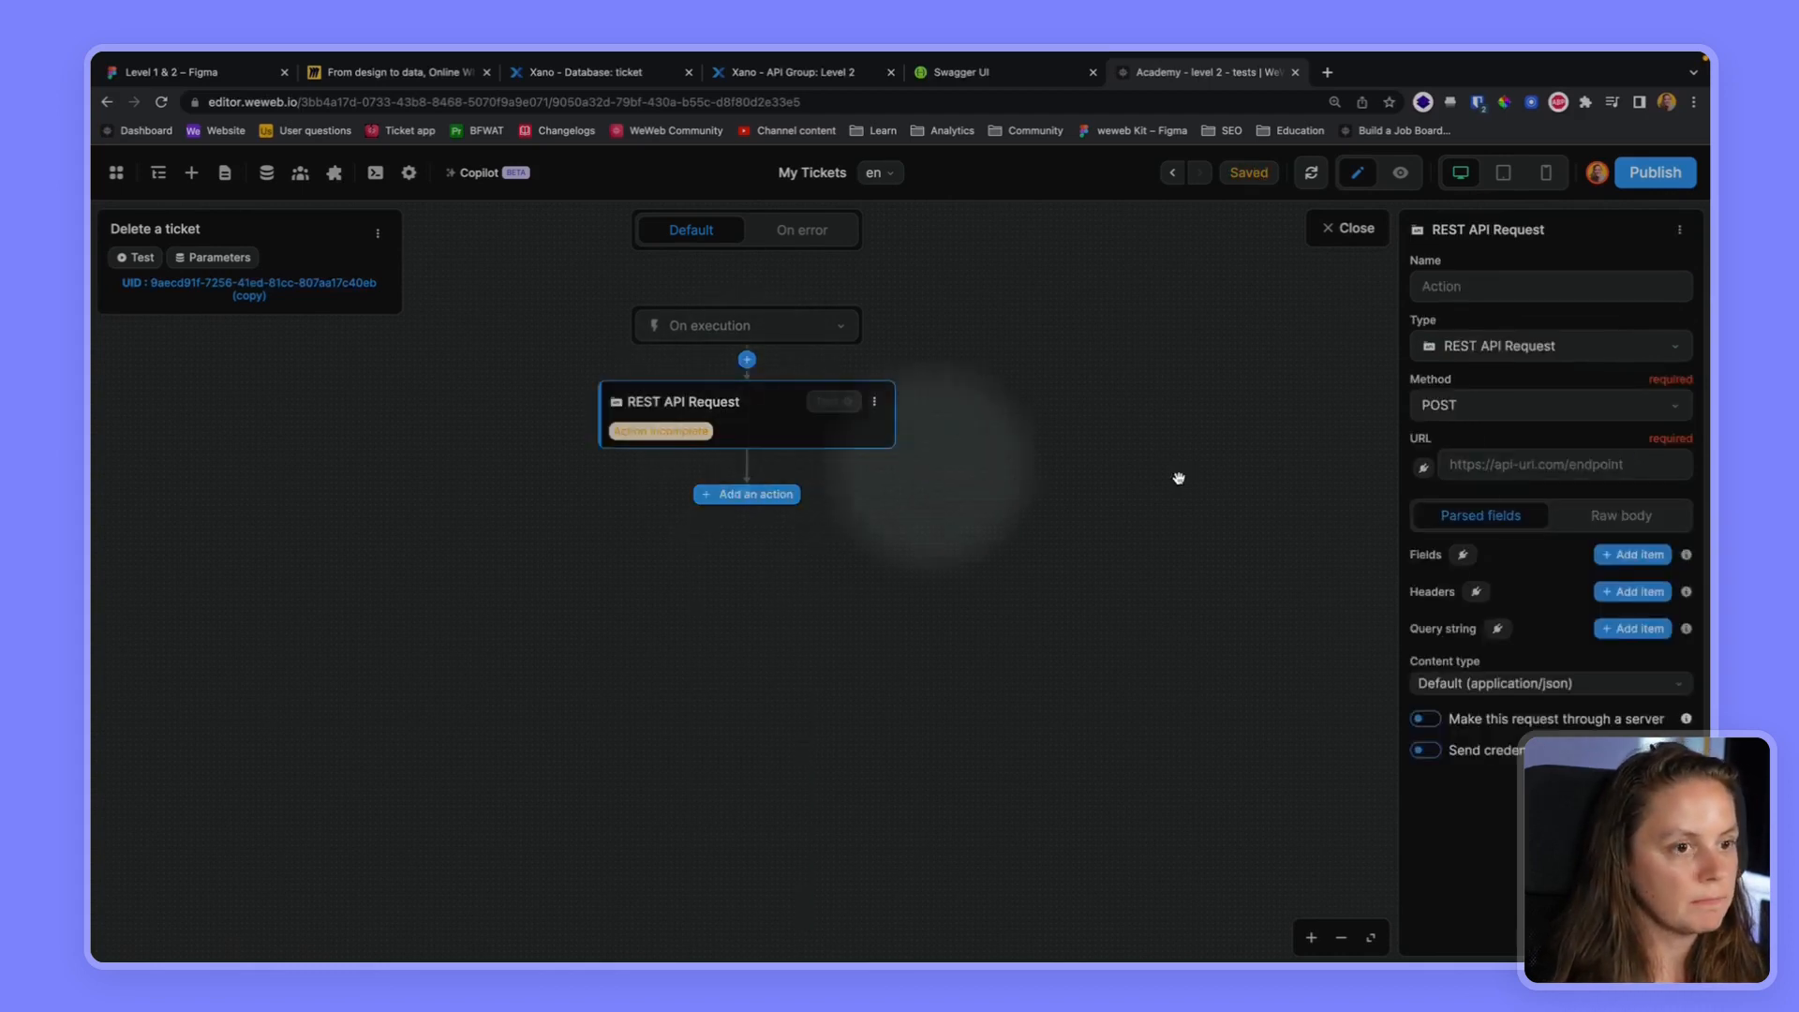
{"action": "left_click", "coordinate": [1446, 407]}
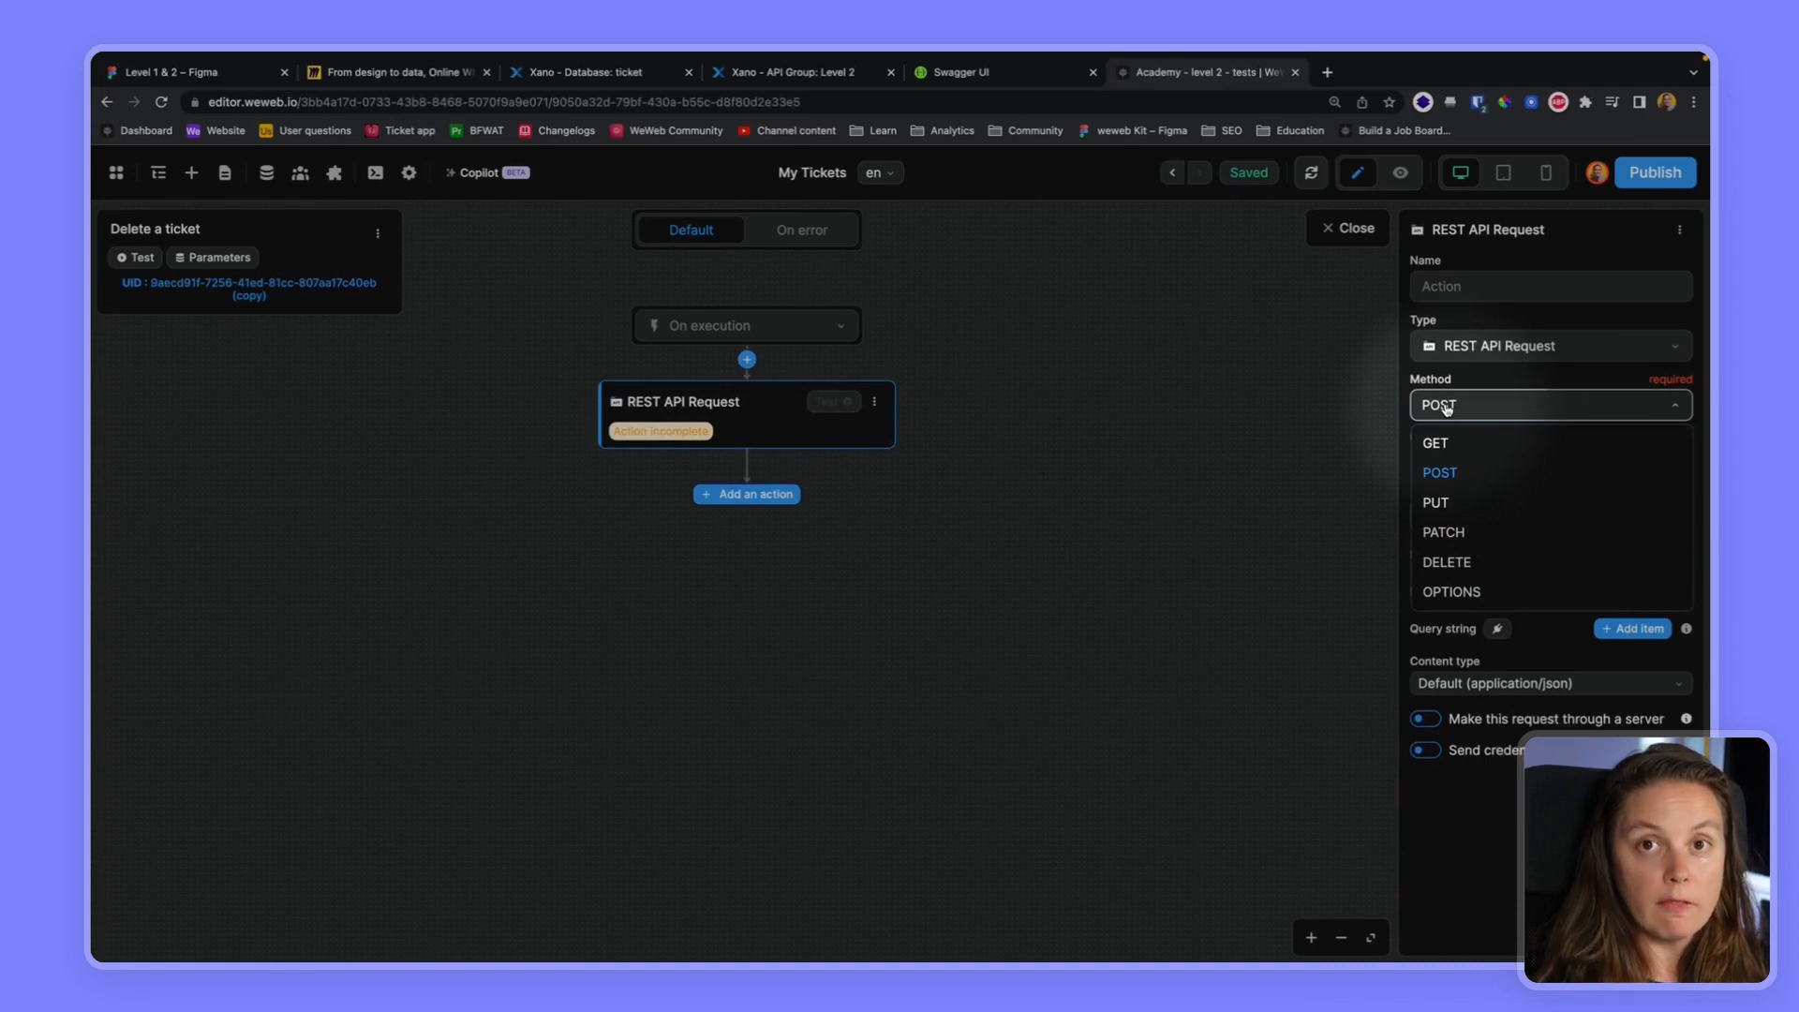
{"action": "left_click", "coordinate": [1446, 562]}
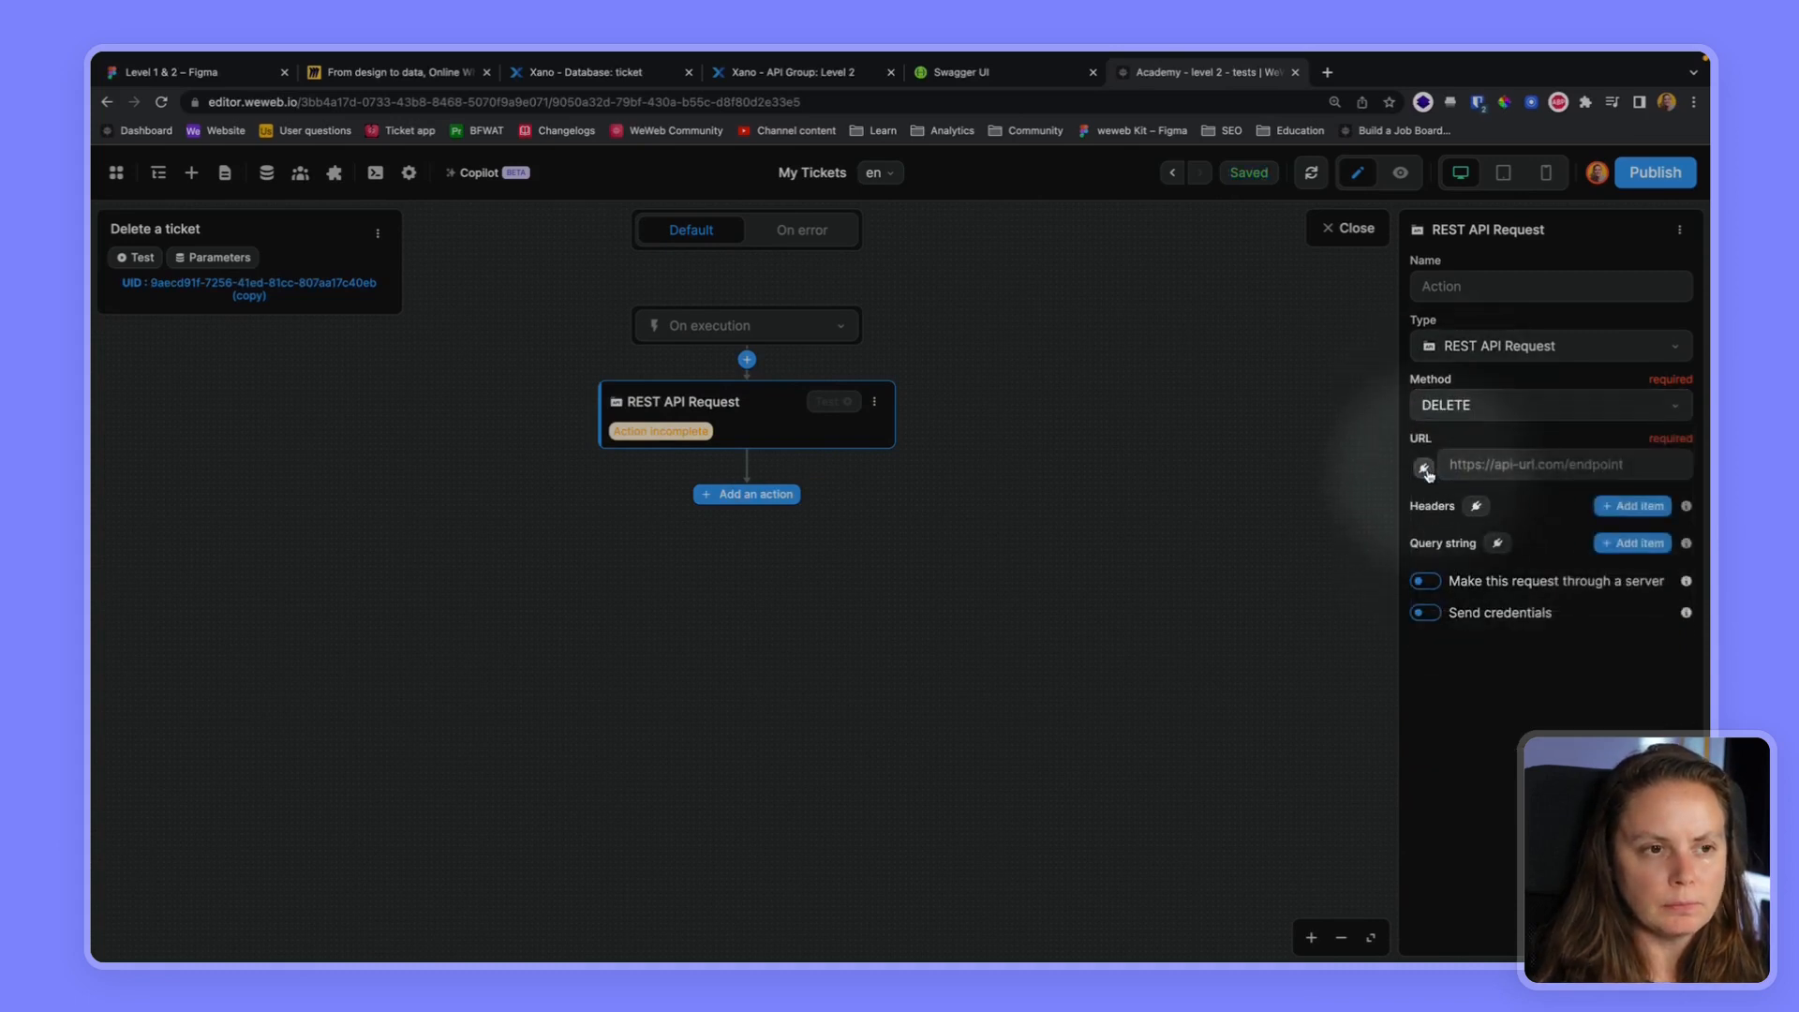
Bind the request URL to the formula baseURL + "/ticket/" + the ticket_id parameter
{"action": "left_click", "coordinate": [1424, 468]}
{"action": "left_click", "coordinate": [1071, 621]}
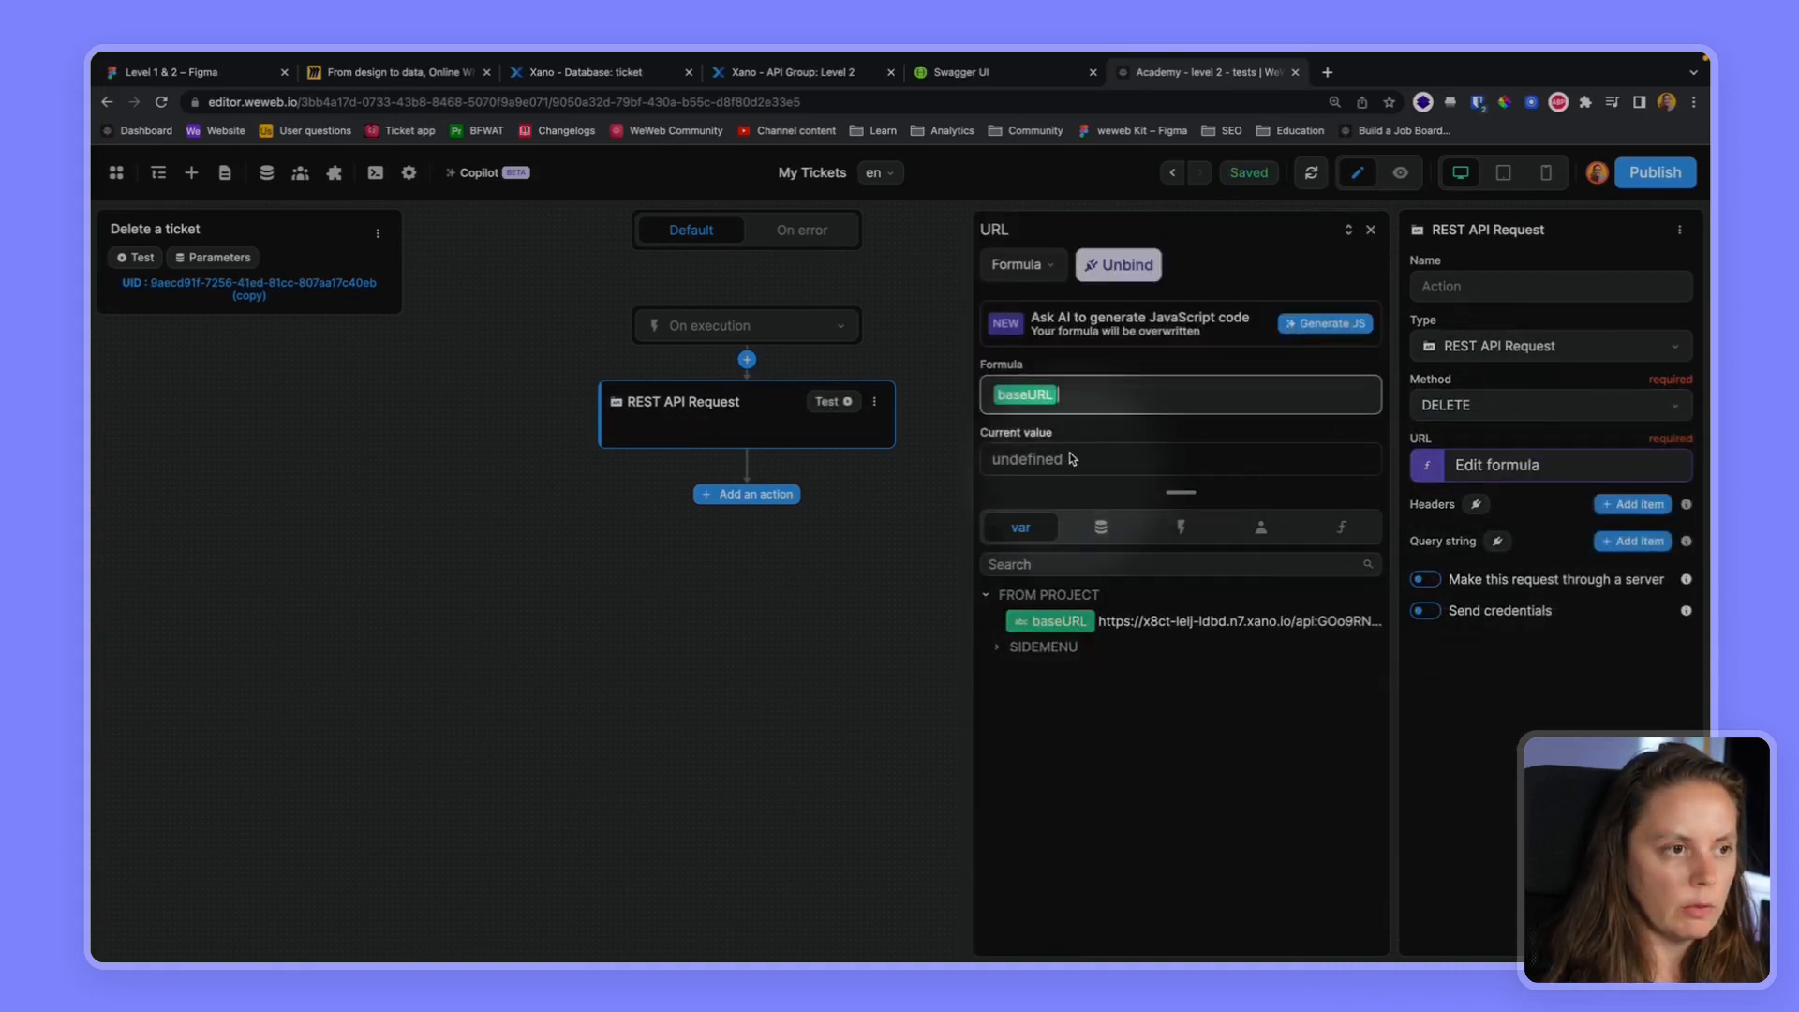
{"action": "type", "text": "+ \"/ticket/"}
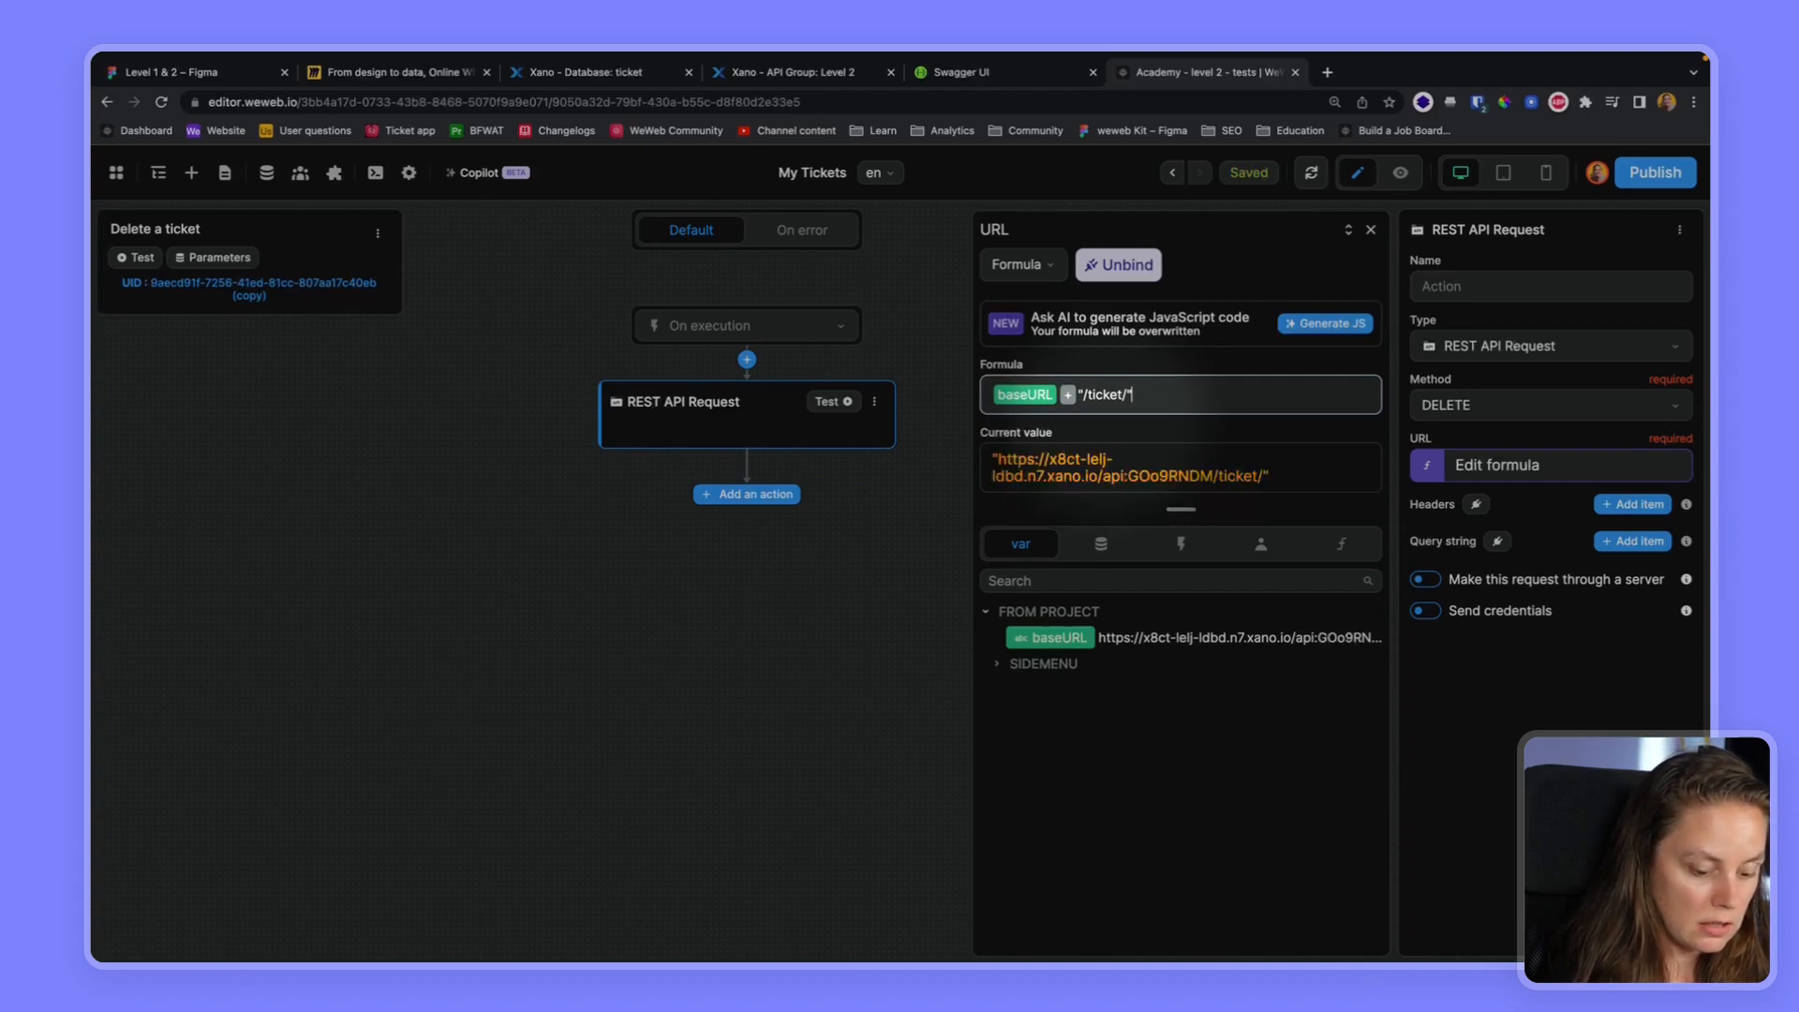
{"action": "type", "text": "+"}
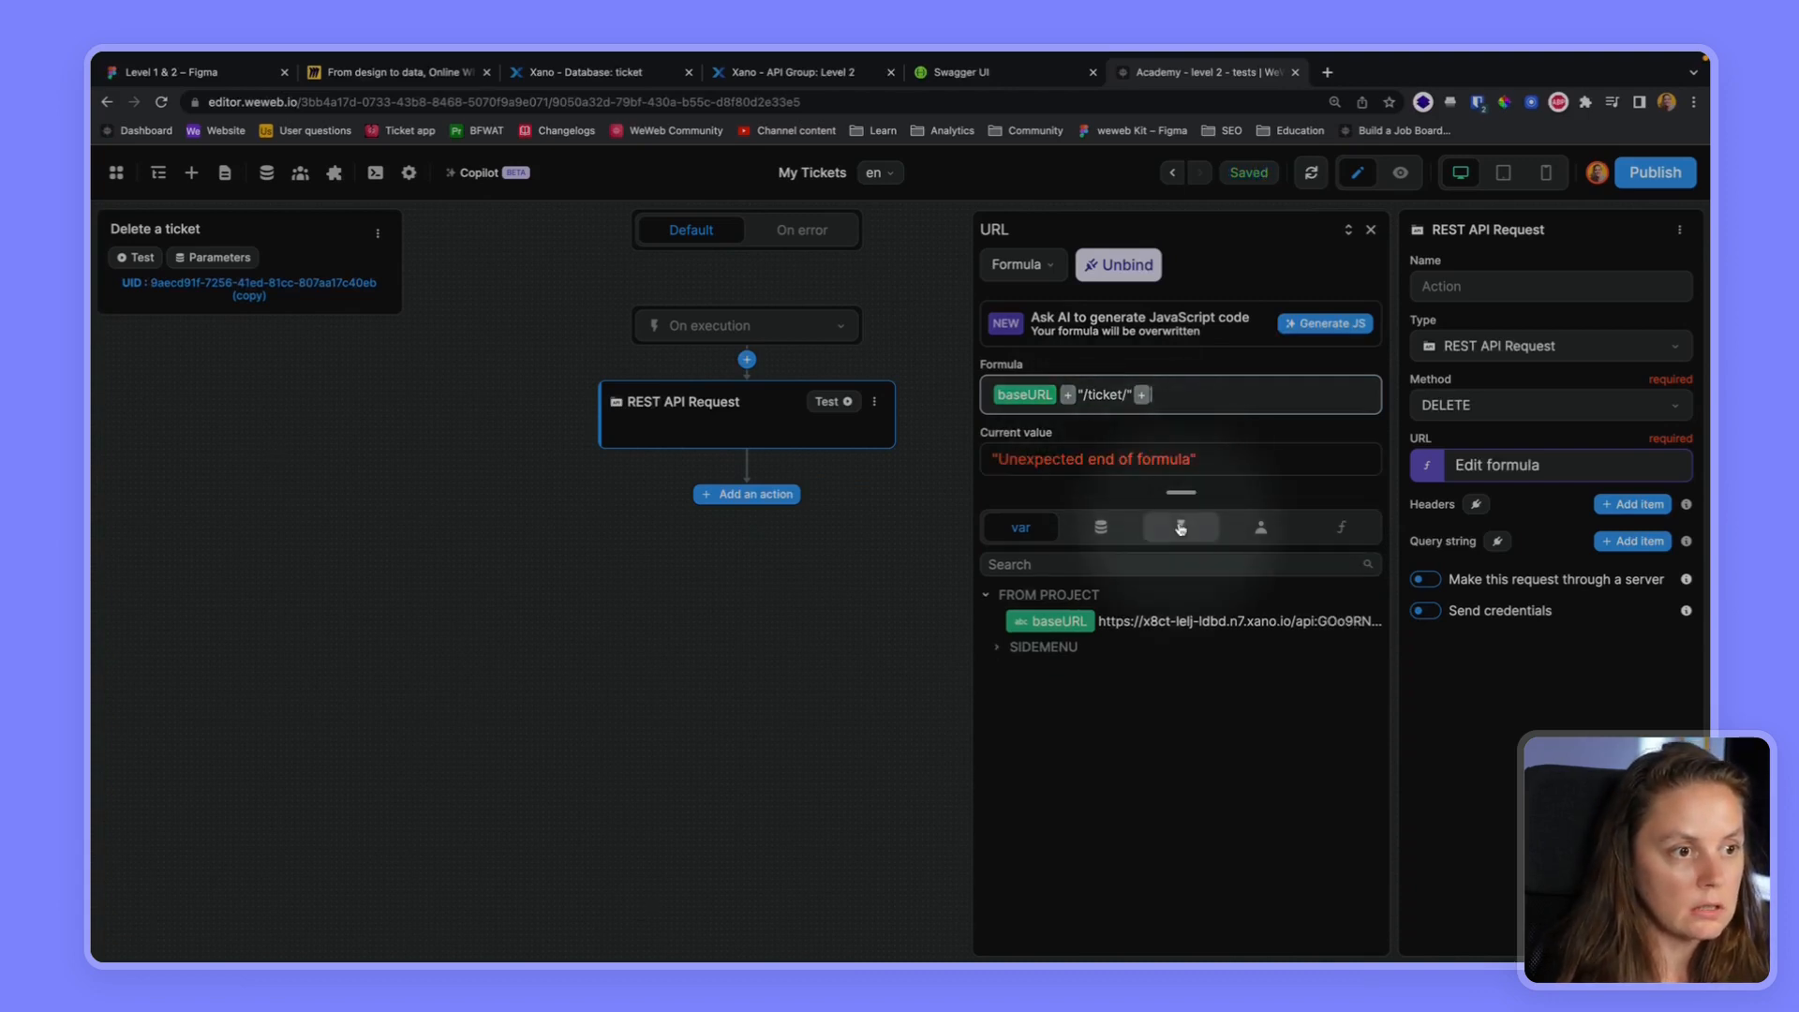
{"action": "left_click", "coordinate": [1162, 539]}
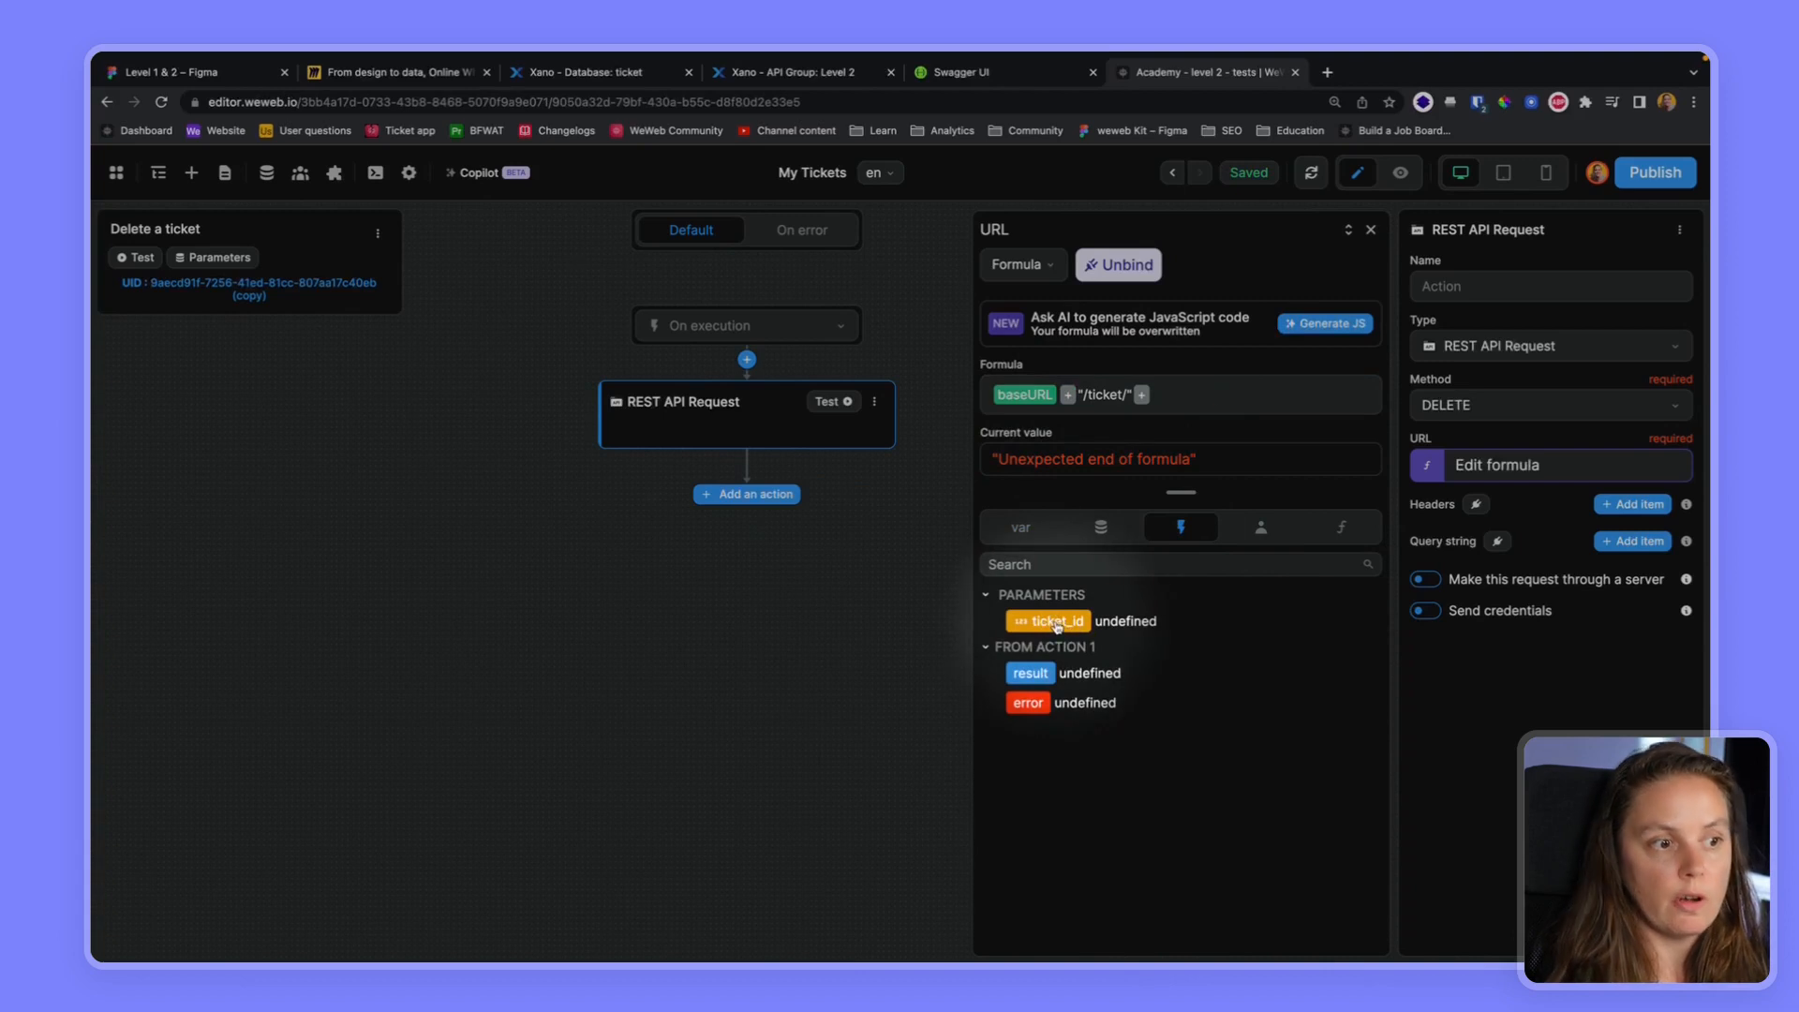
{"action": "left_click", "coordinate": [1056, 622]}
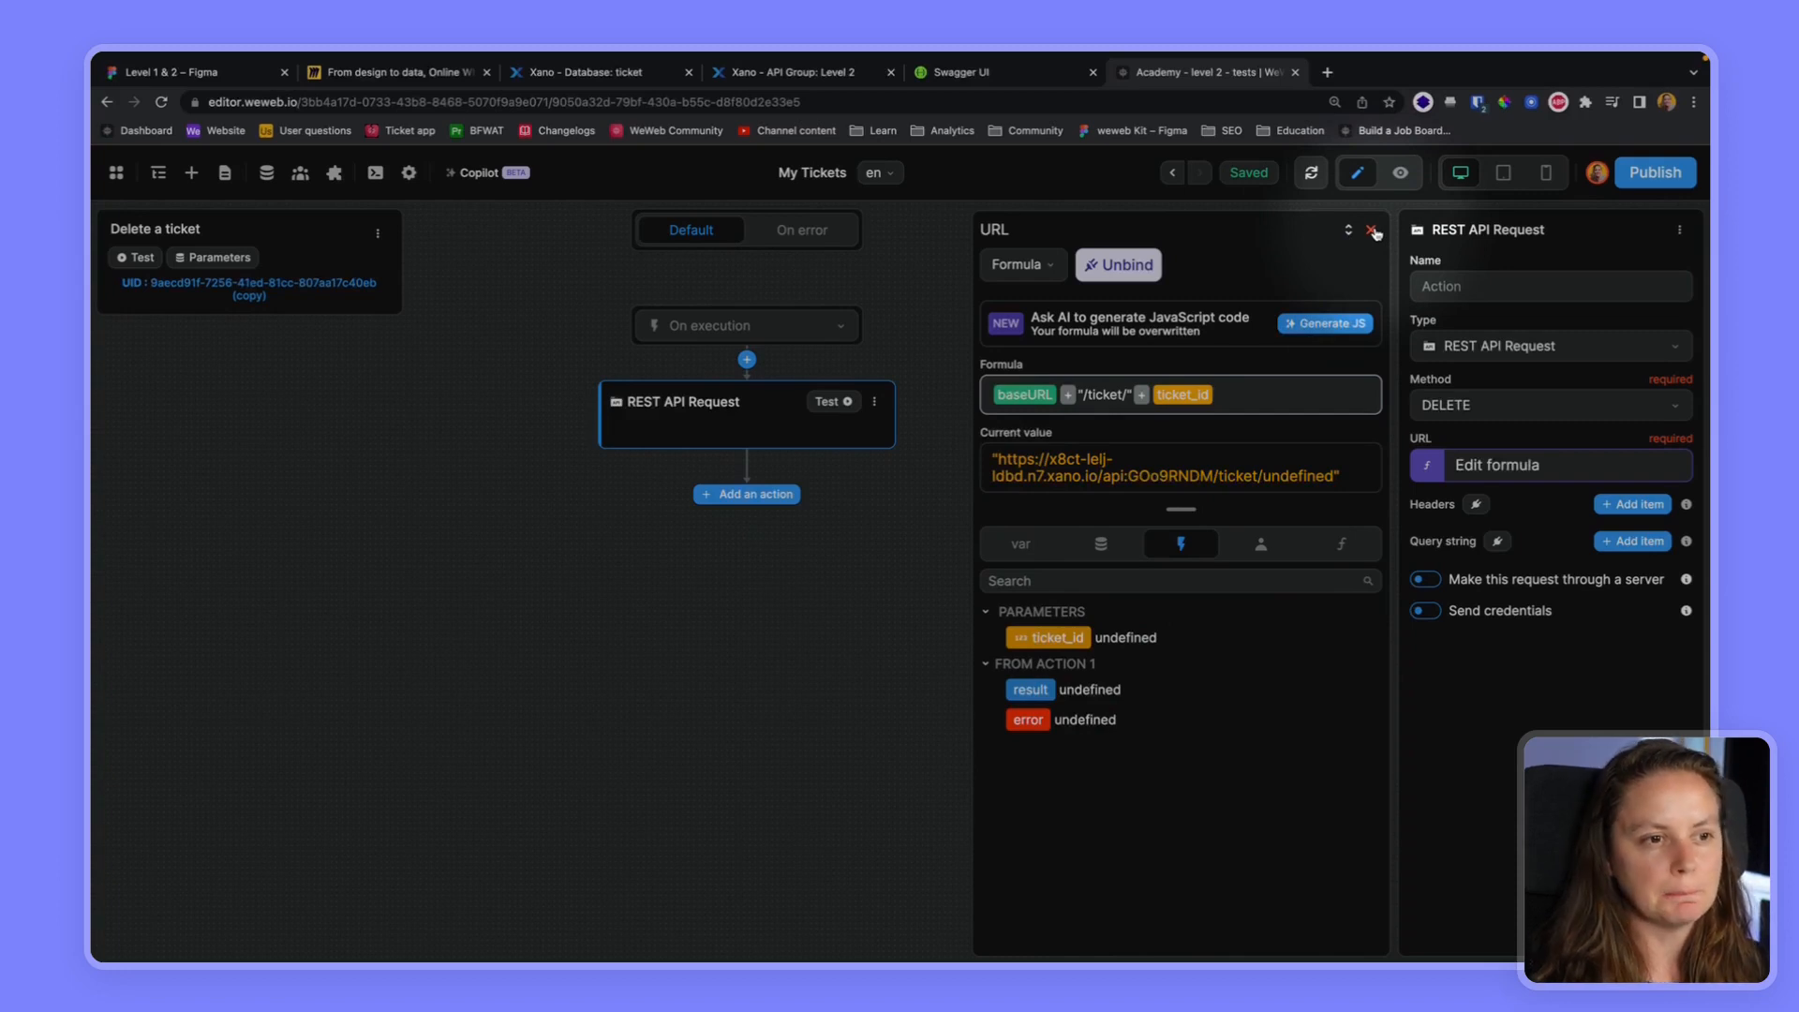
{"action": "left_click", "coordinate": [1372, 230]}
Add an Authorization header to the request, with its value bound to "Bearer " + the Token Based Auth accessToken
{"action": "left_click", "coordinate": [1632, 504]}
{"action": "left_click", "coordinate": [1463, 550]}
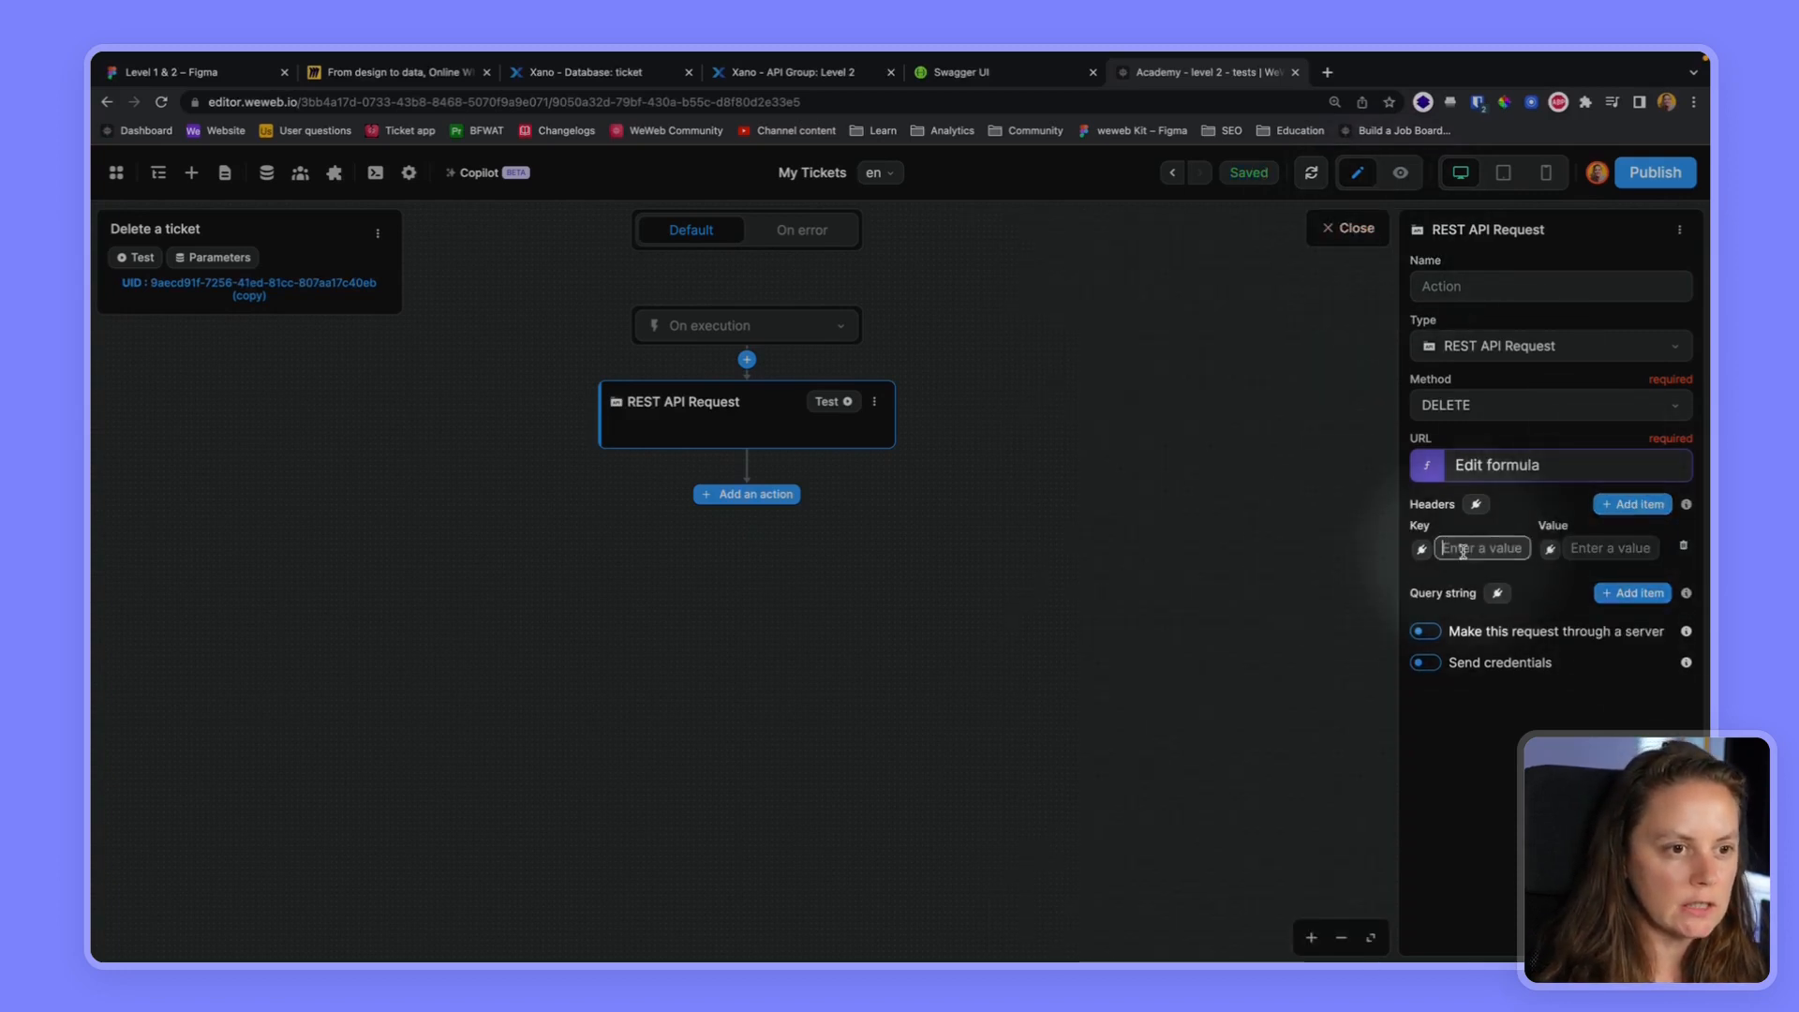
{"action": "type", "text": "Authorization"}
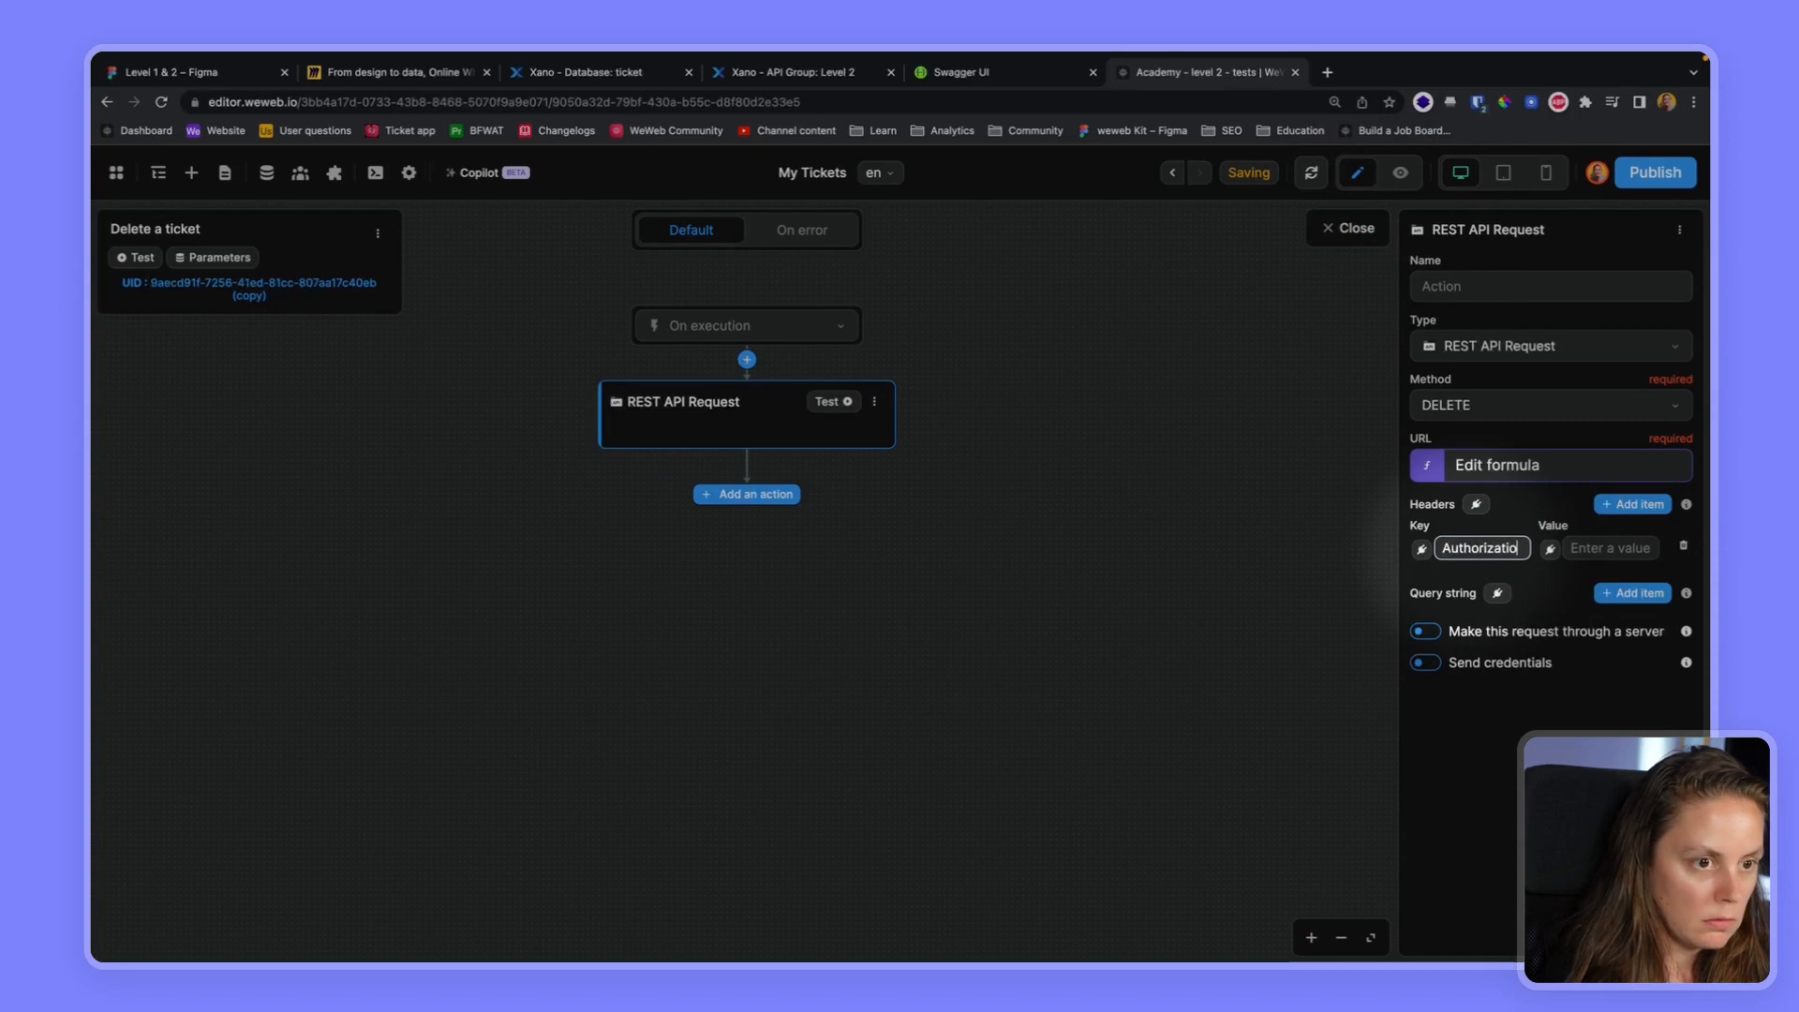
{"action": "left_click", "coordinate": [1553, 550]}
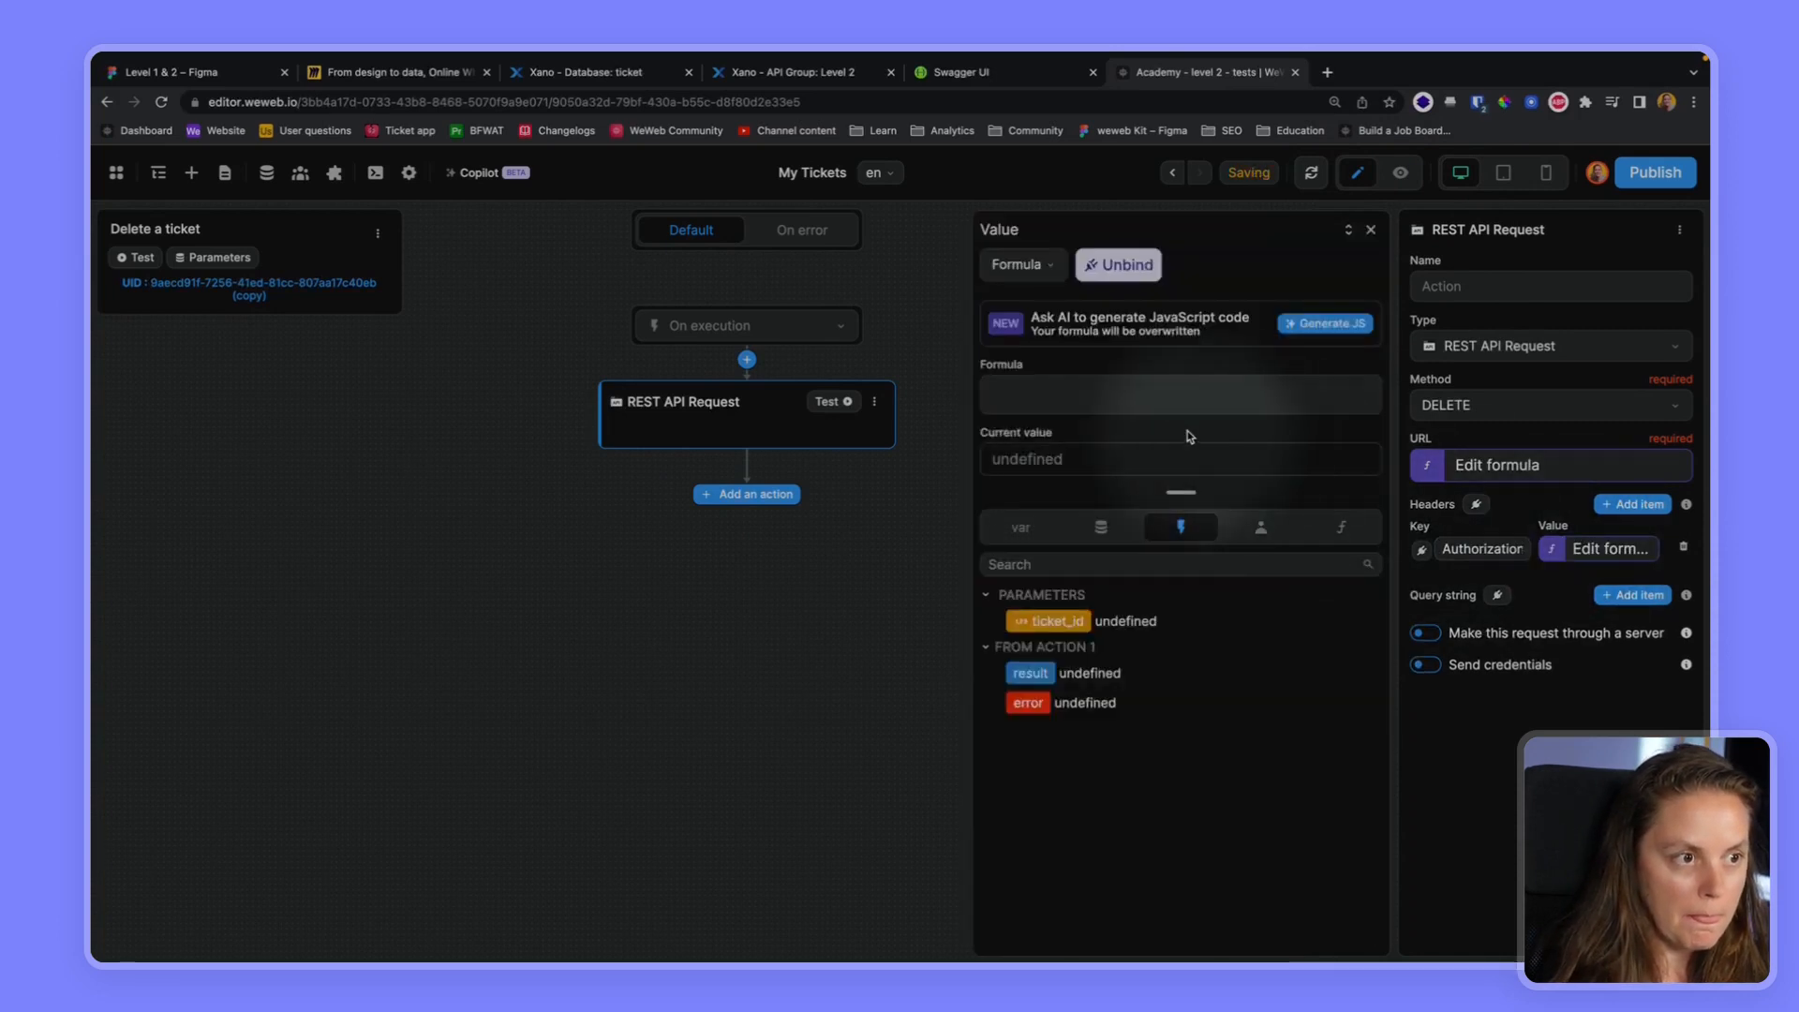
{"action": "type", "text": "\"Bear"}
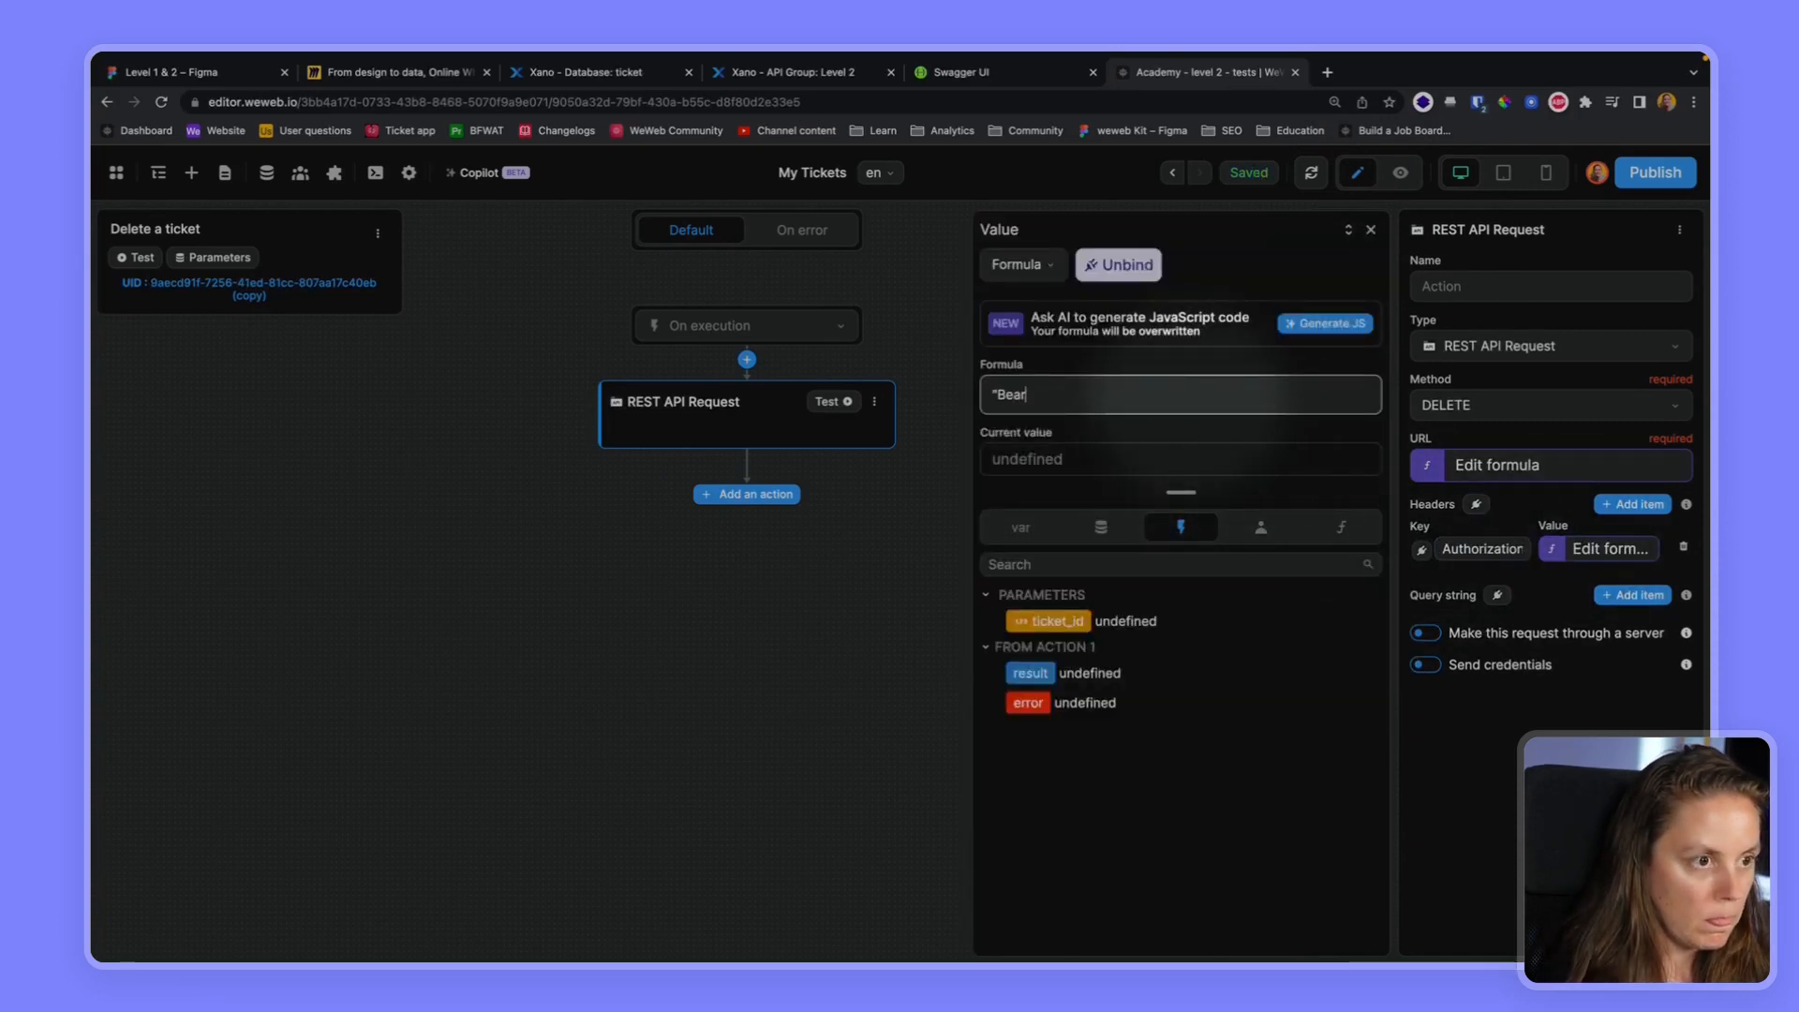
{"action": "type", "text": "er \"+"}
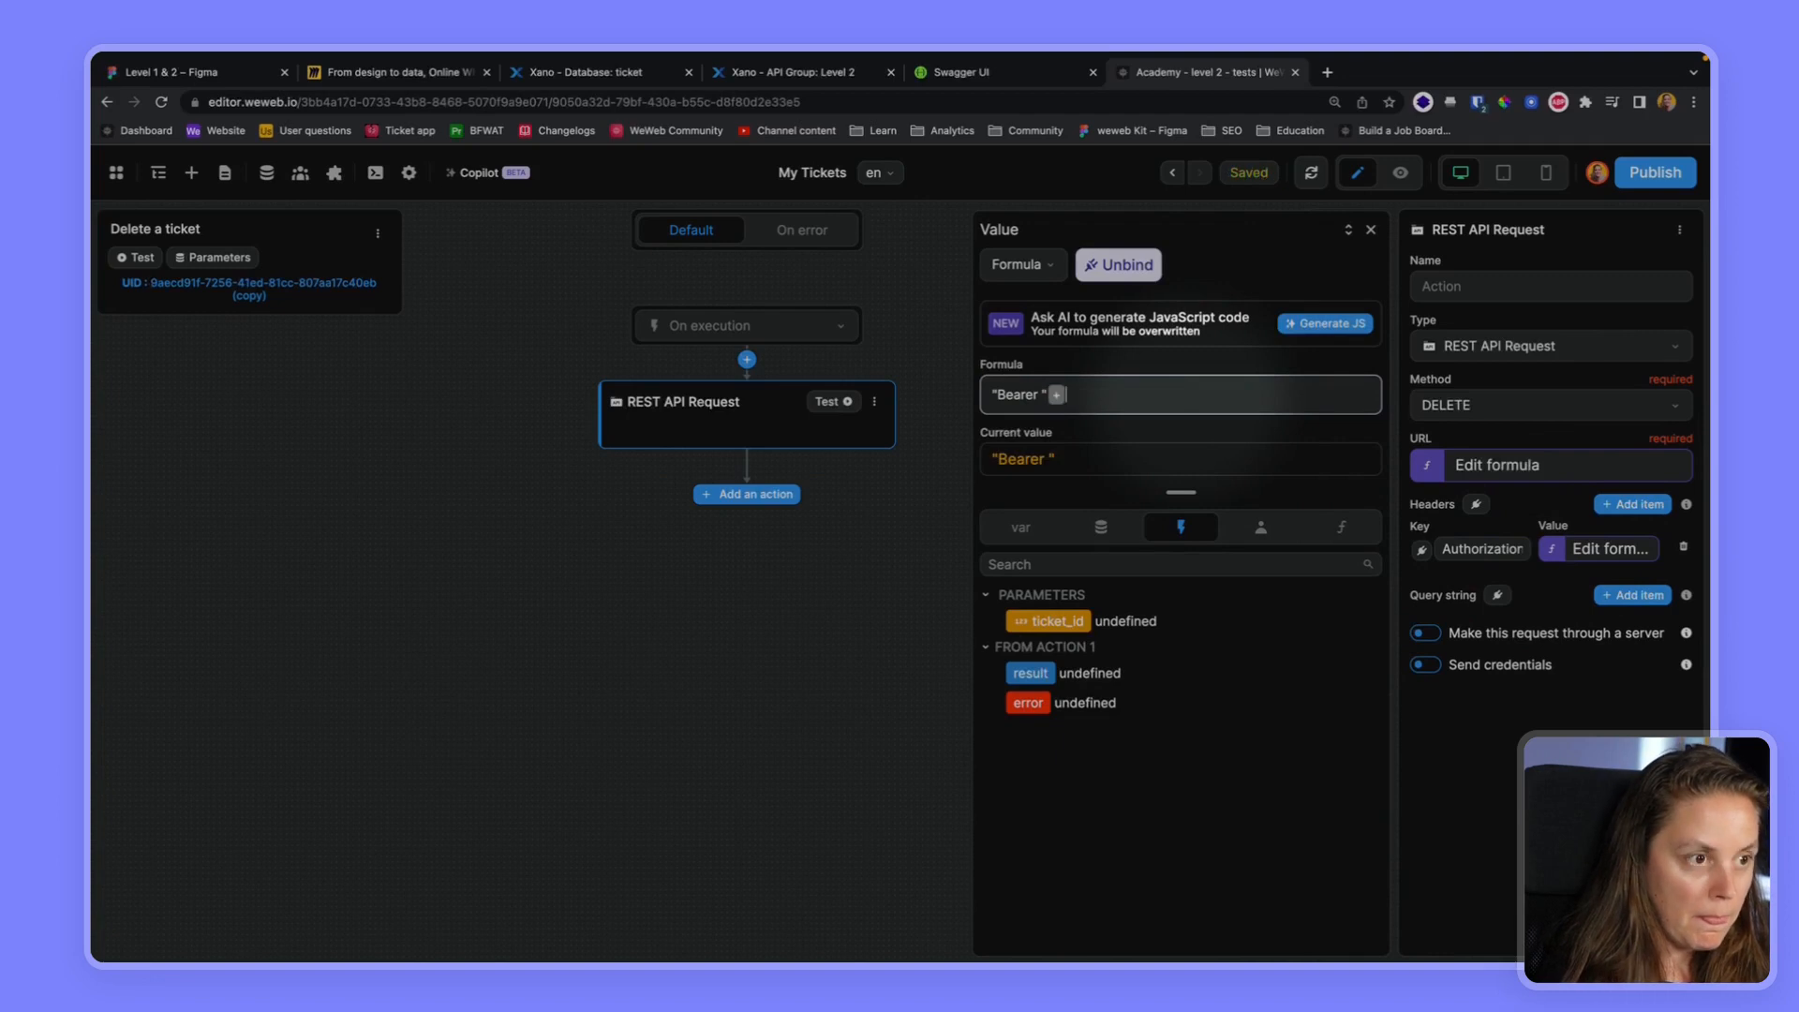
{"action": "left_click", "coordinate": [1257, 536]}
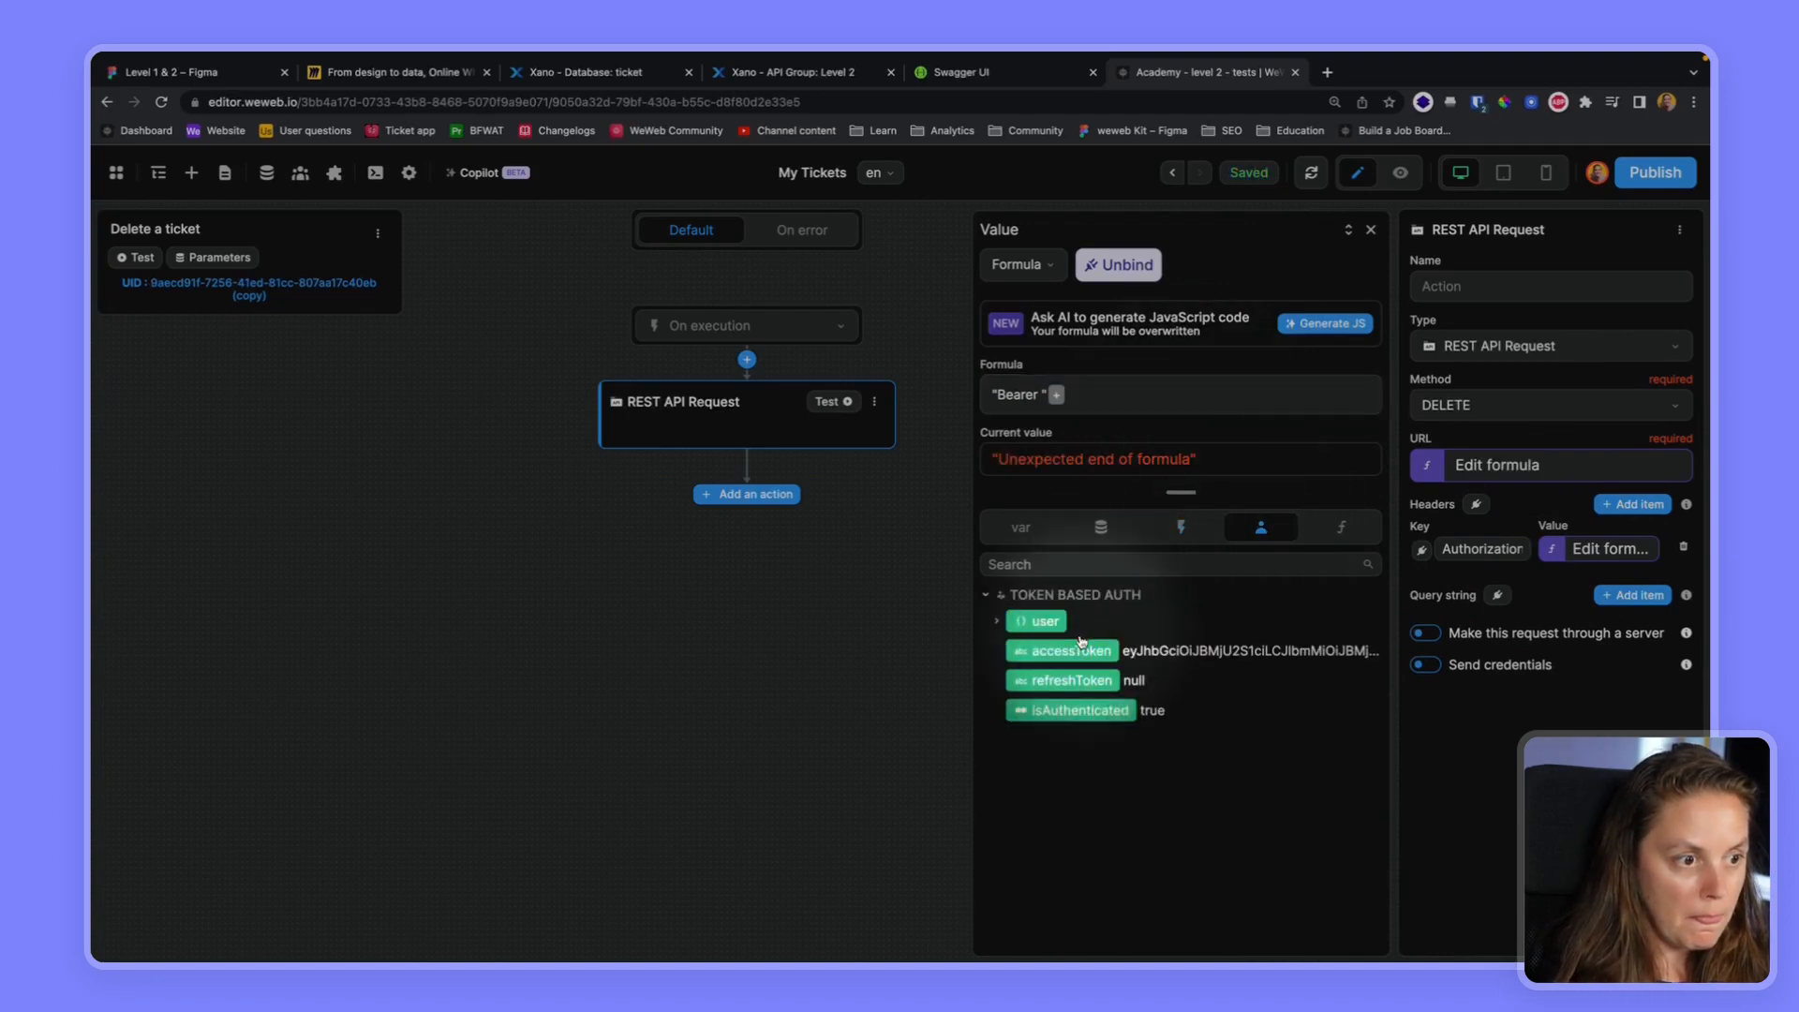
{"action": "left_click", "coordinate": [1072, 646]}
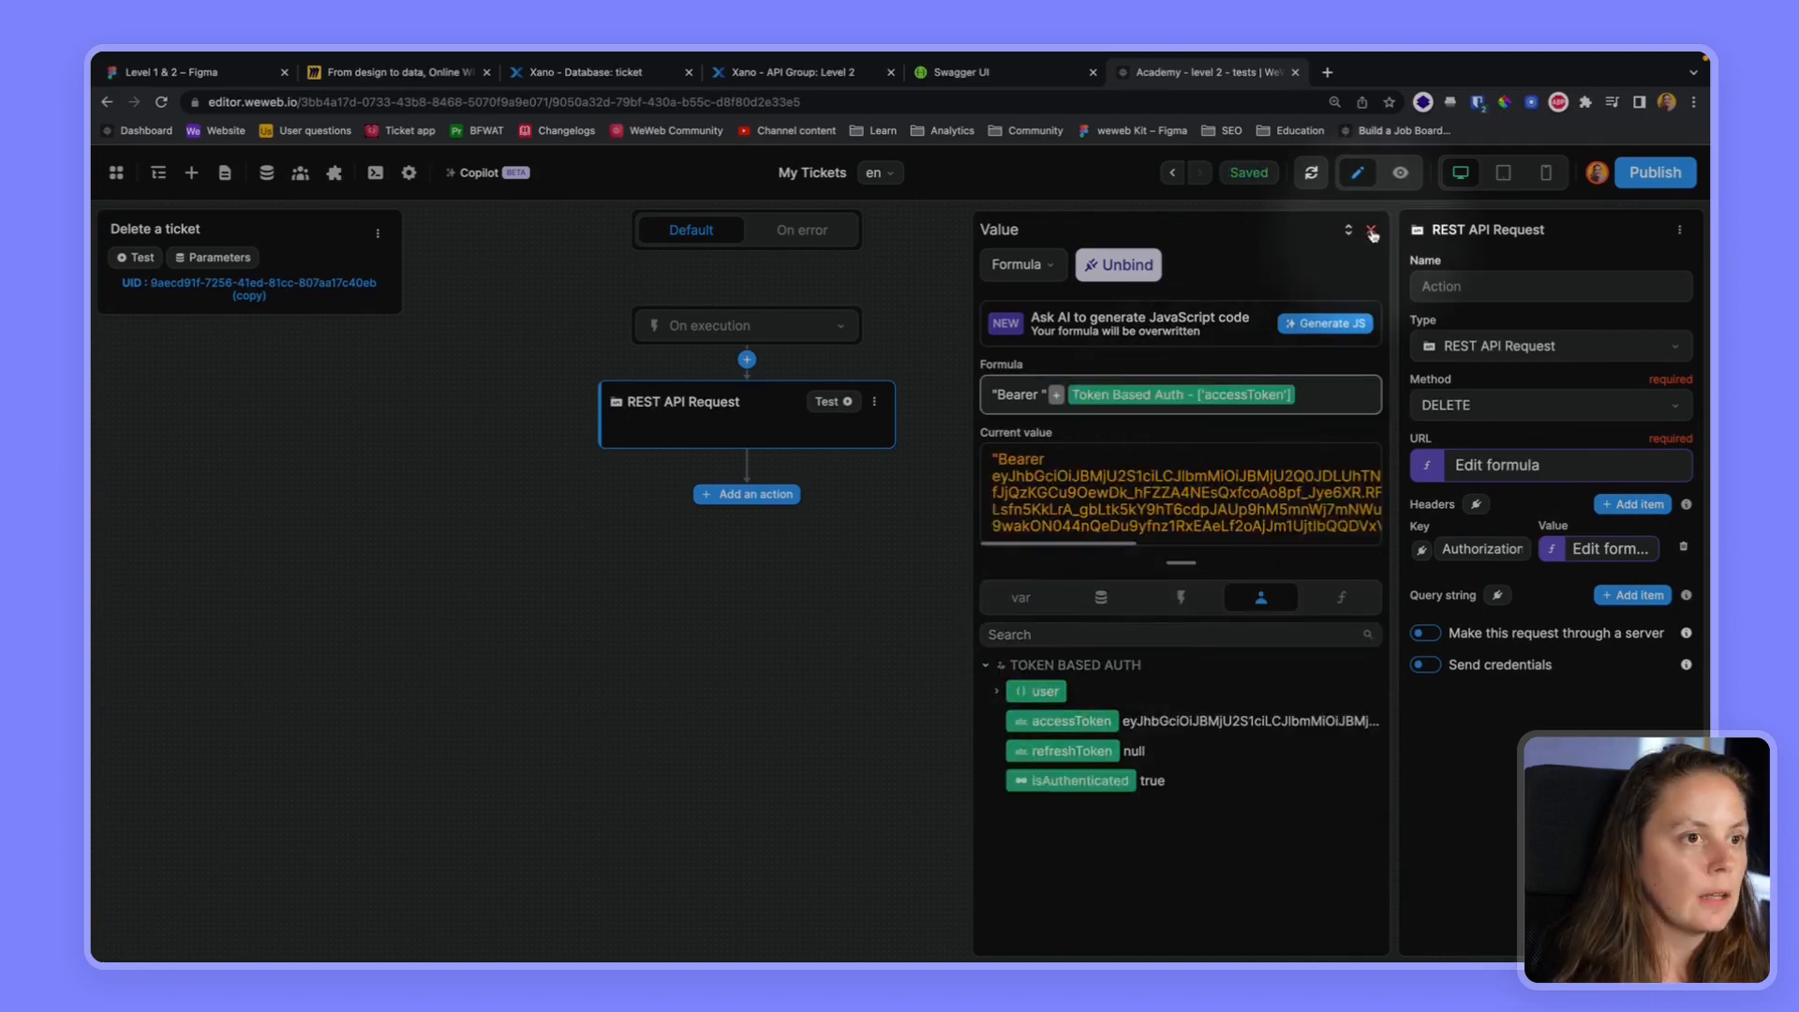
{"action": "left_click", "coordinate": [1371, 229]}
Set the ticket_id test parameter to 1002 and test the REST API Request action
{"action": "left_click", "coordinate": [198, 259]}
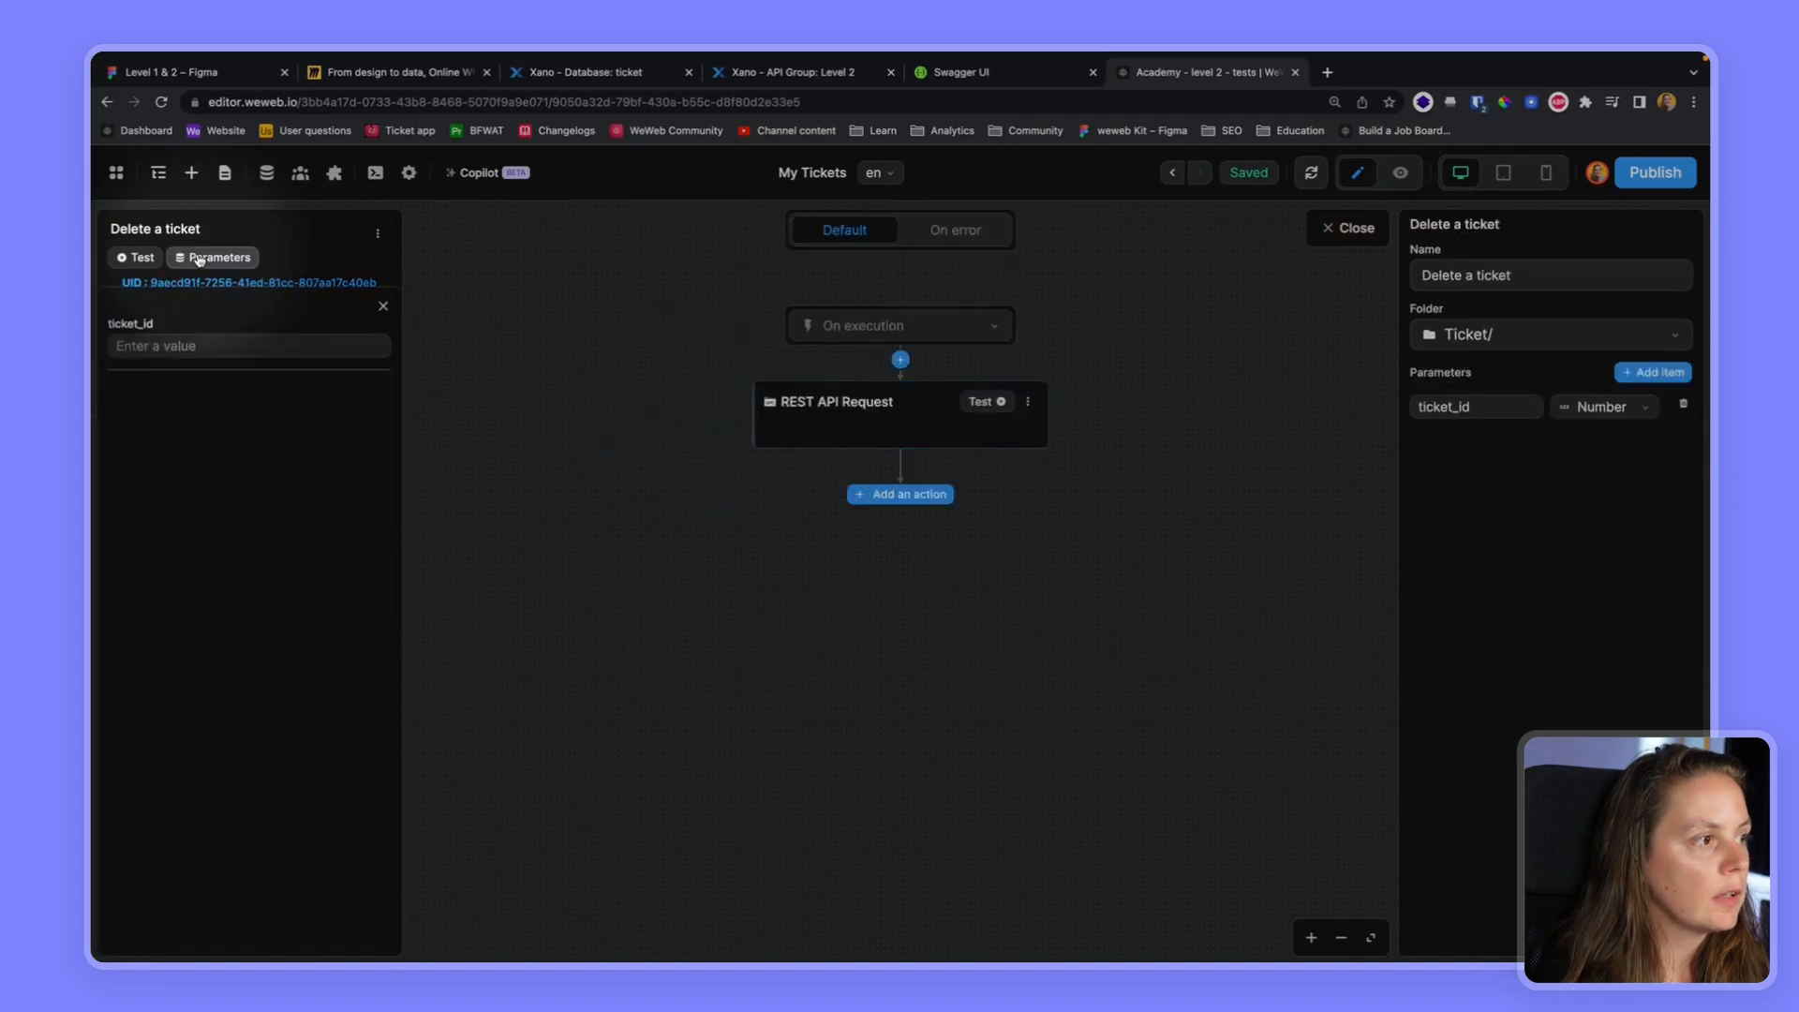
{"action": "left_click", "coordinate": [184, 346]}
{"action": "type", "text": "1002"}
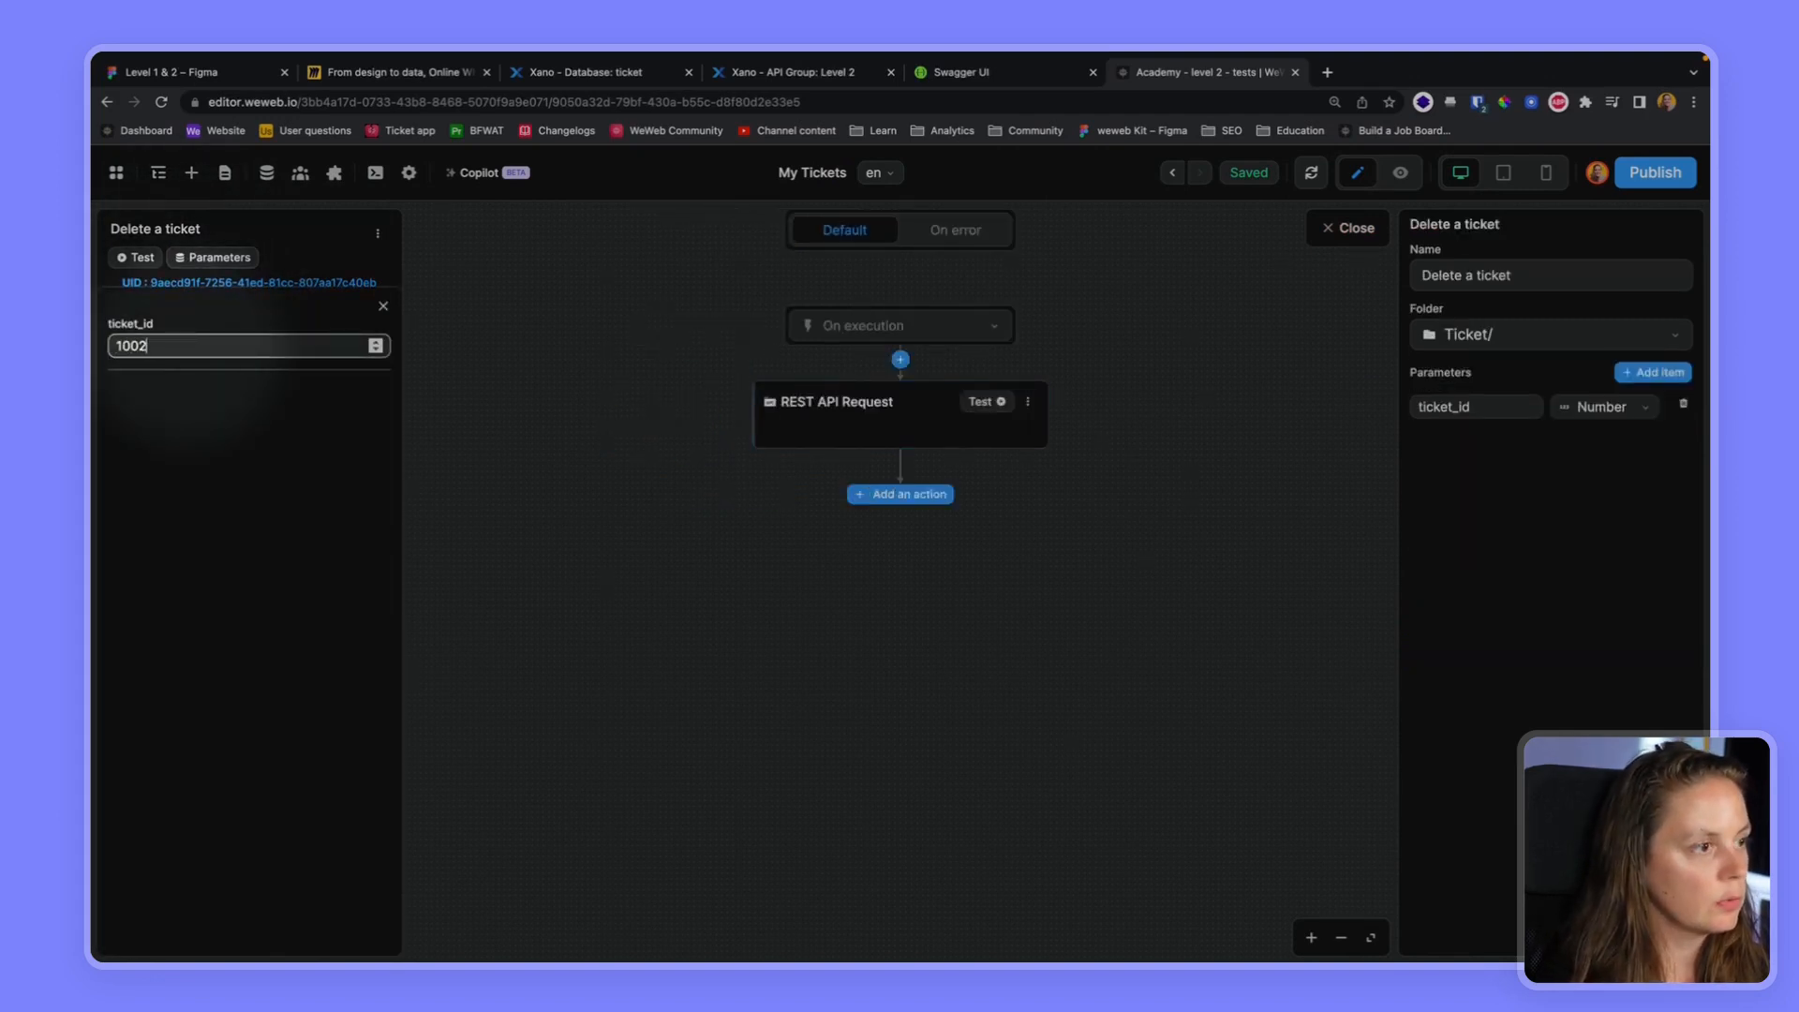
{"action": "left_click", "coordinate": [984, 404]}
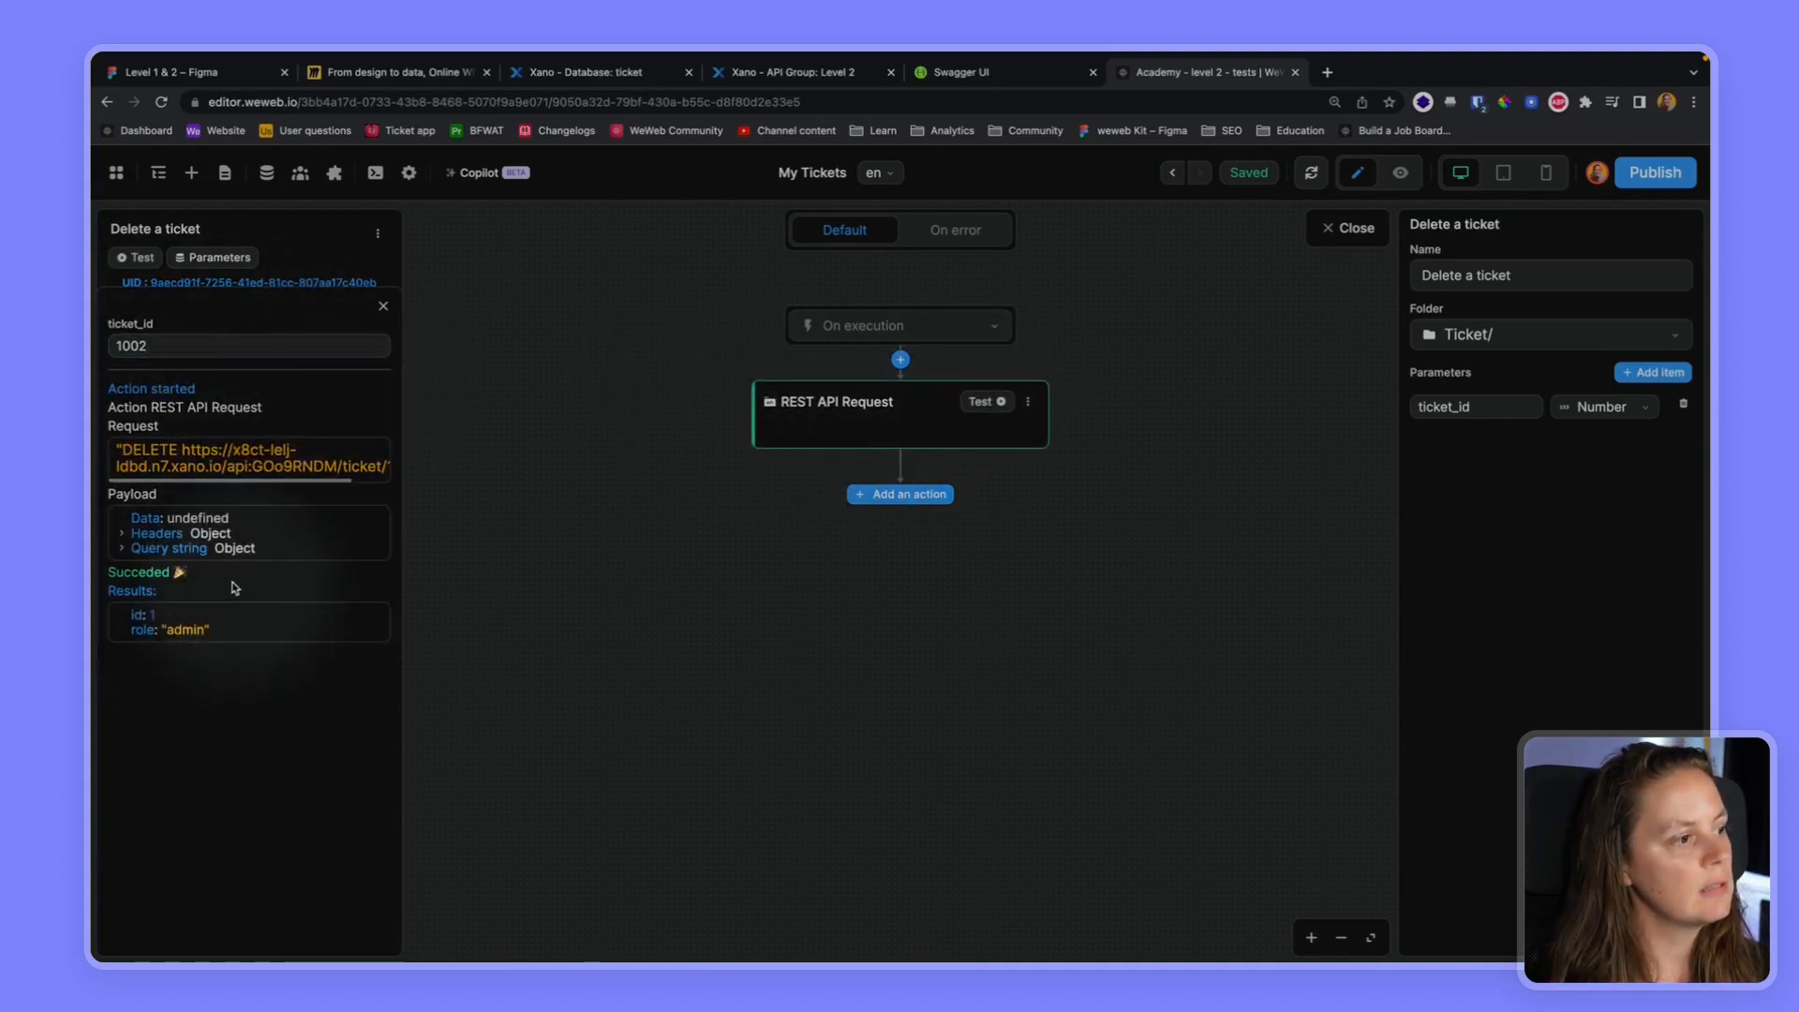
Switch to Xano, refresh the filtered ticket table and open its filter conditions to check the deletion of ticket 1002
{"action": "left_click", "coordinate": [582, 120]}
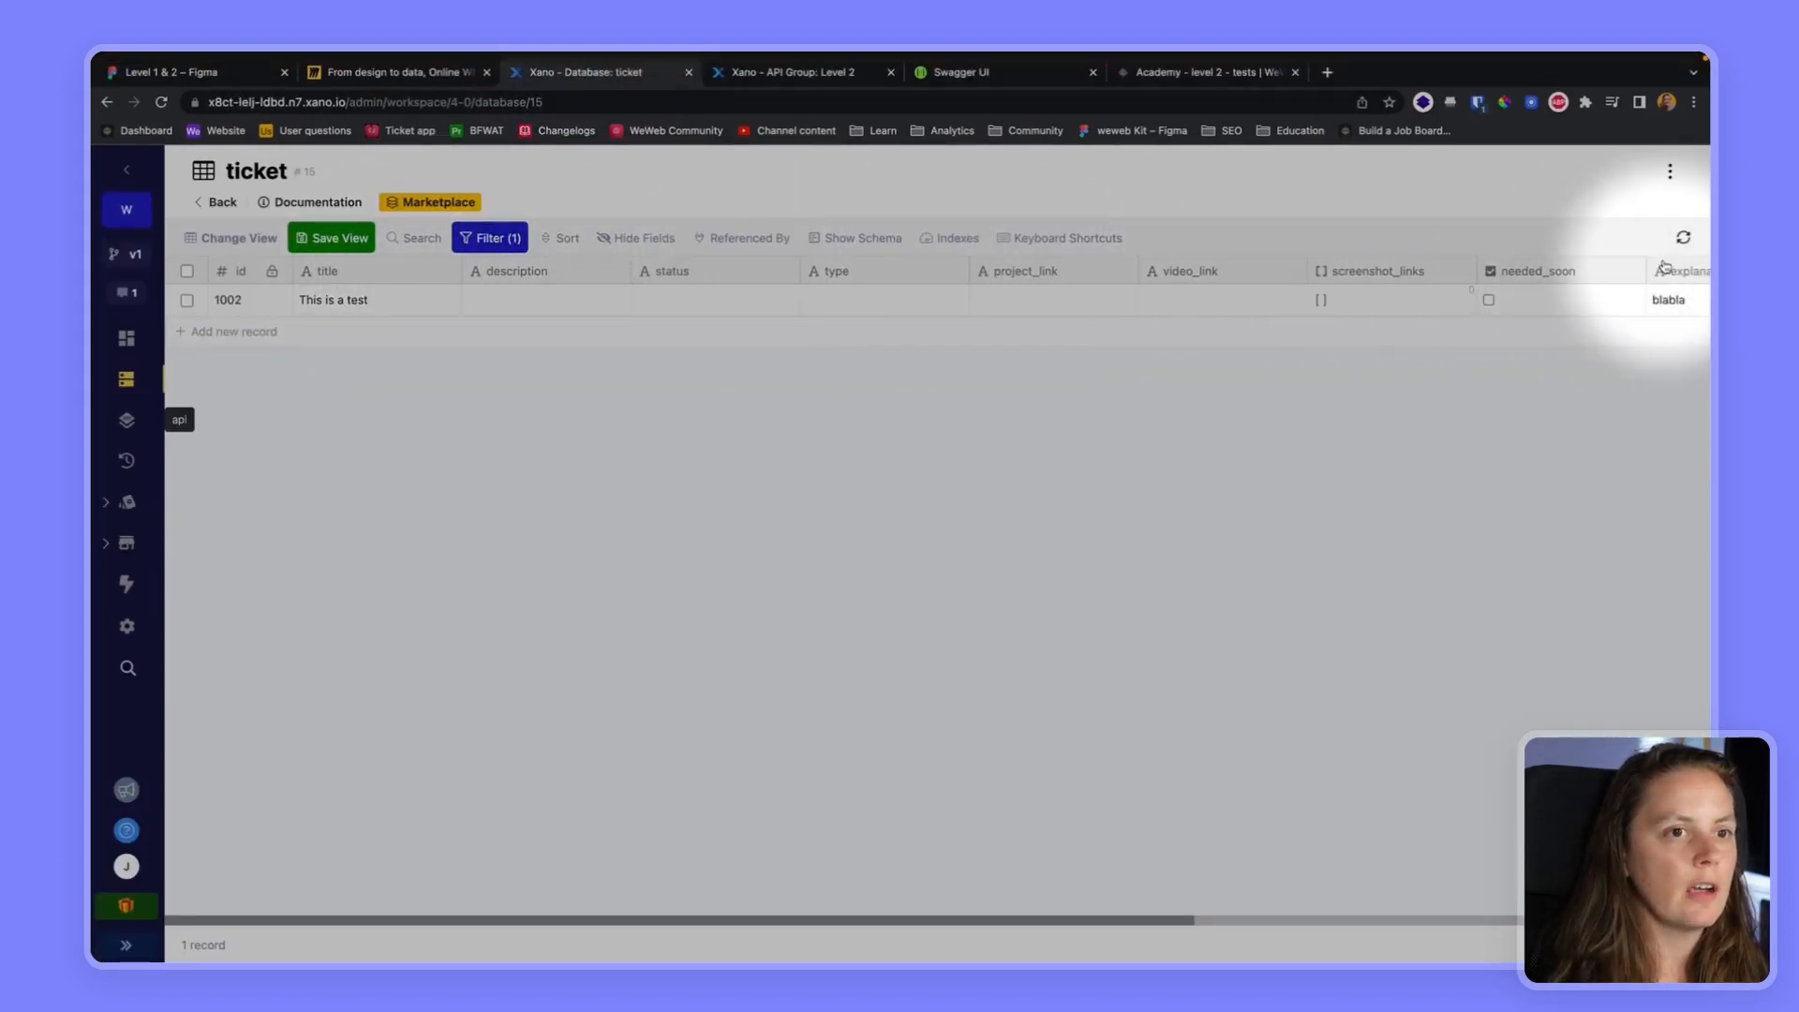
{"action": "left_click", "coordinate": [1684, 238]}
{"action": "left_click", "coordinate": [488, 238]}
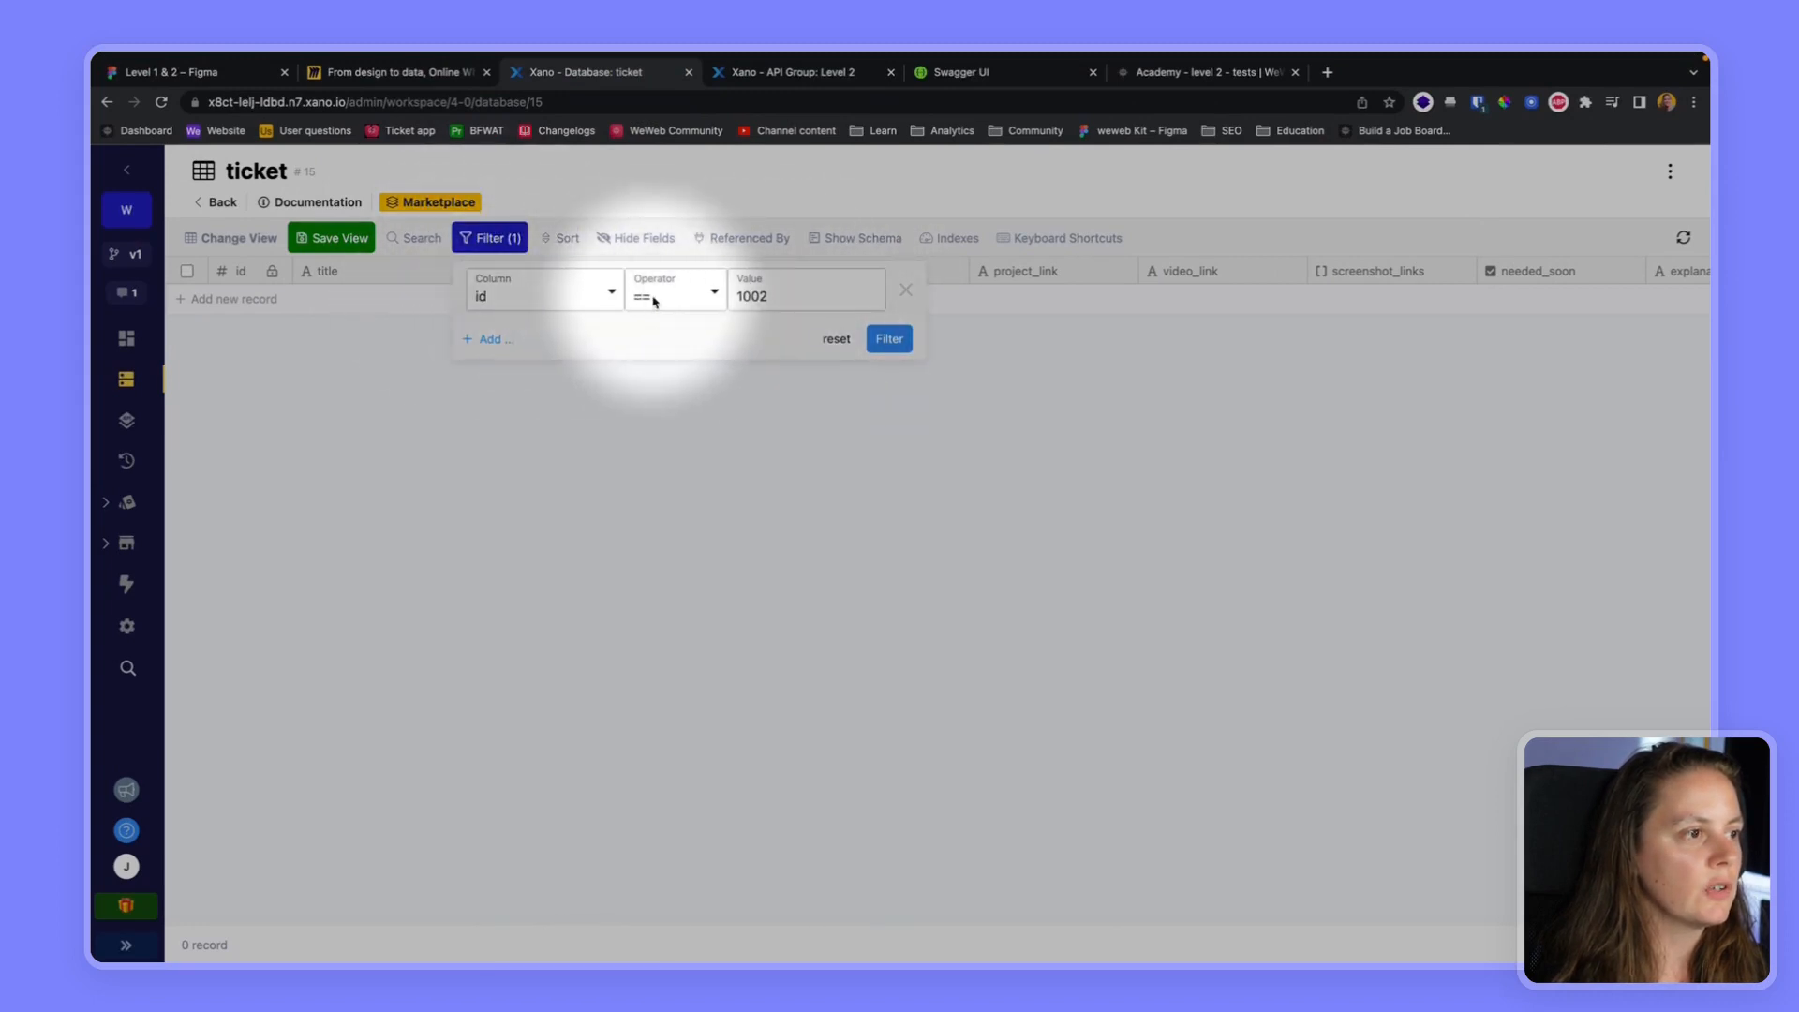
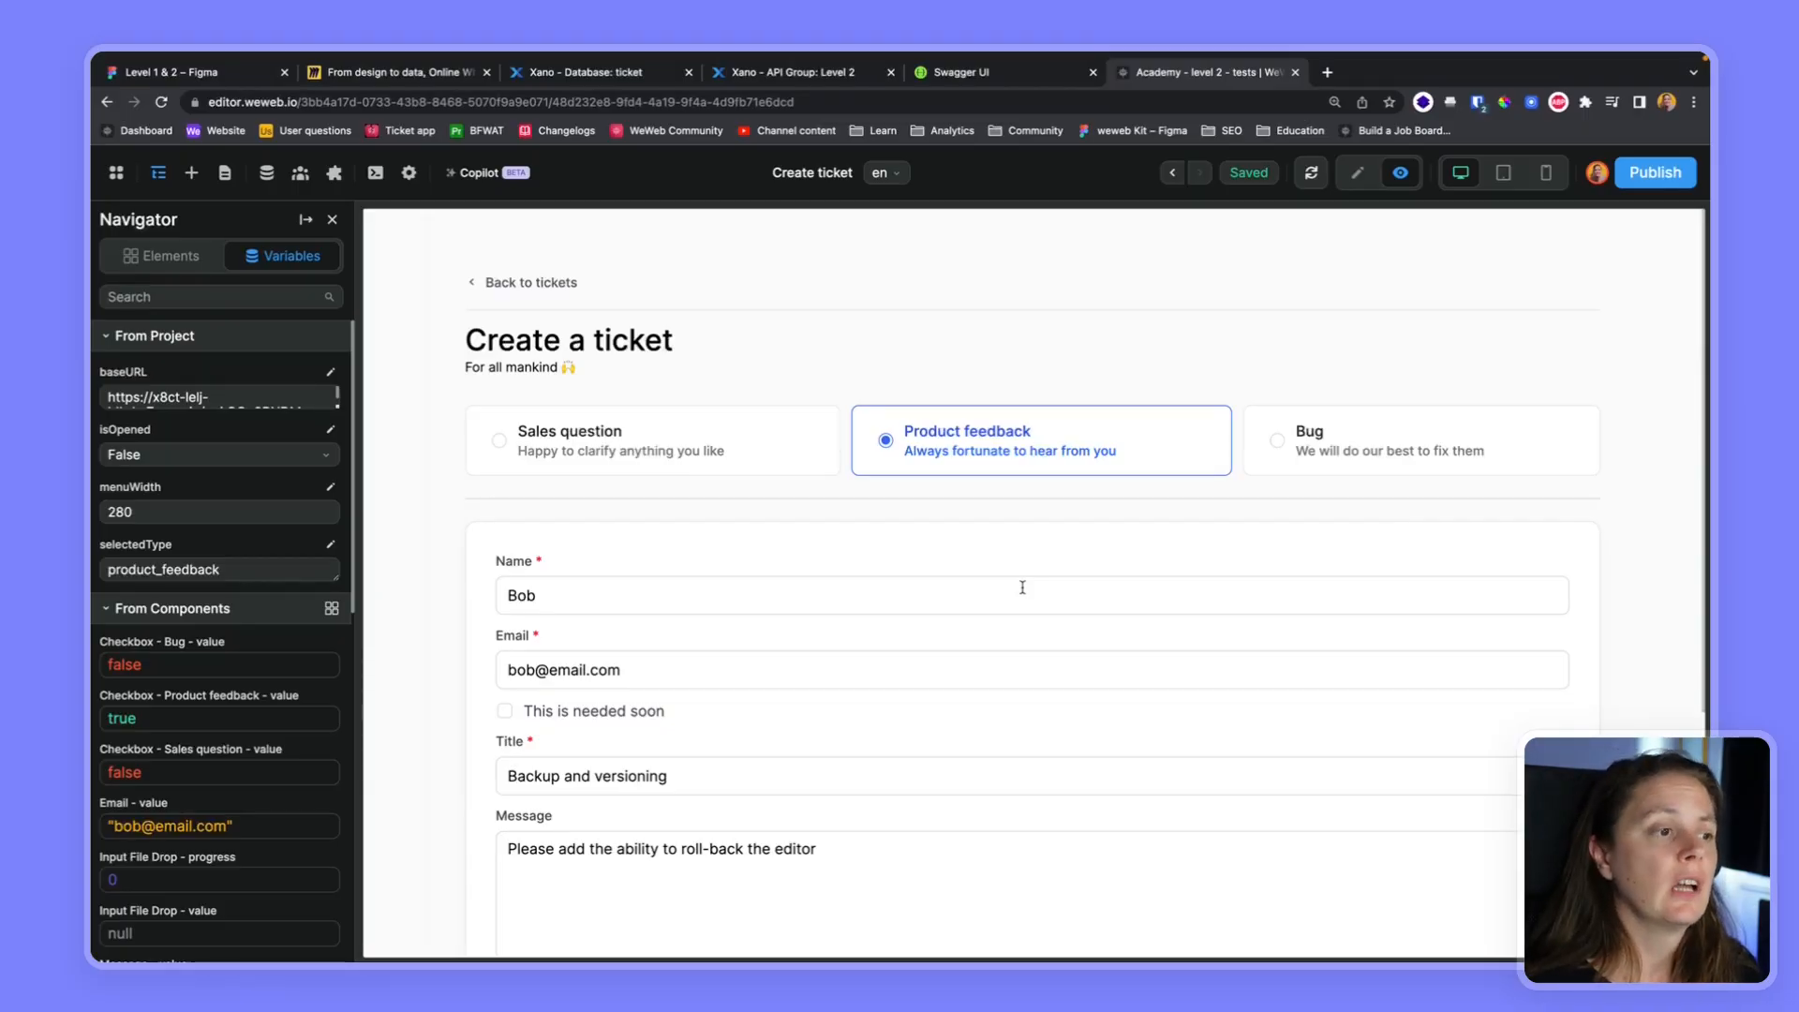
Compare the Create a ticket form fields with their component variables, toggling "This is needed soon" on and off to check its variable
{"action": "scroll", "coordinate": [1001, 610], "scroll_direction": "down", "scroll_amount": 3}
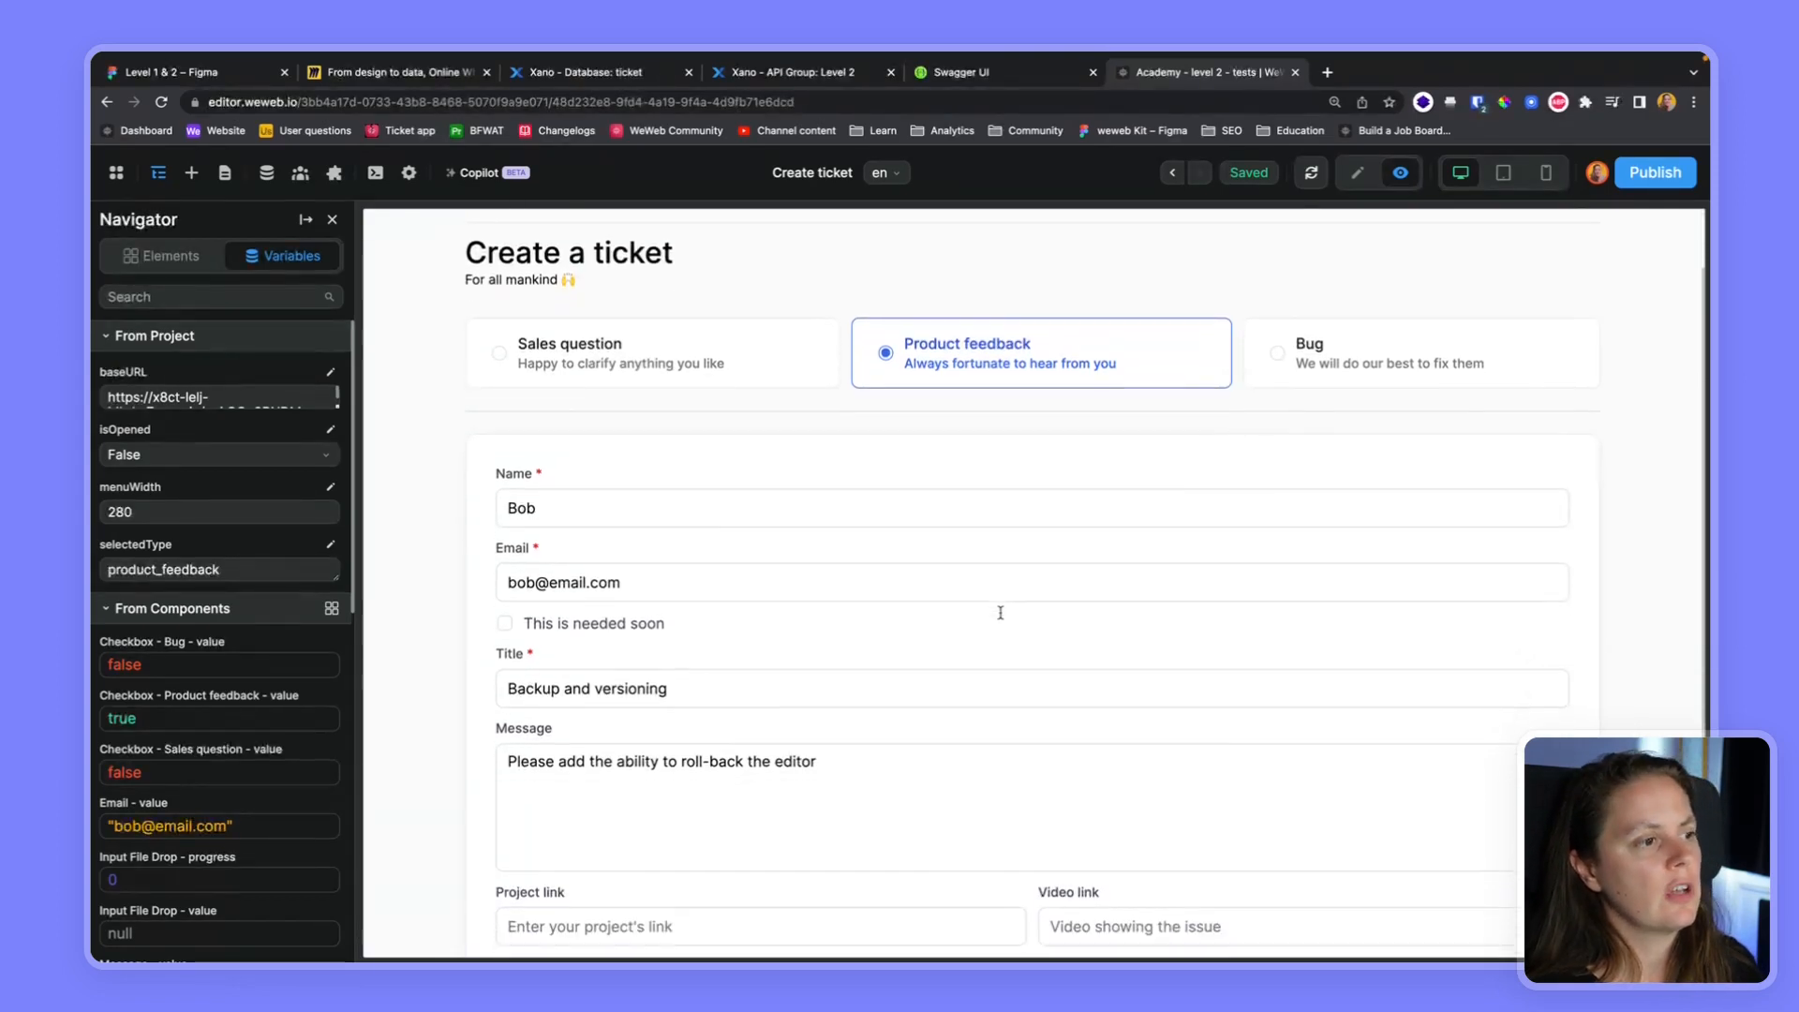
{"action": "scroll", "coordinate": [1001, 619], "scroll_direction": "down", "scroll_amount": 1}
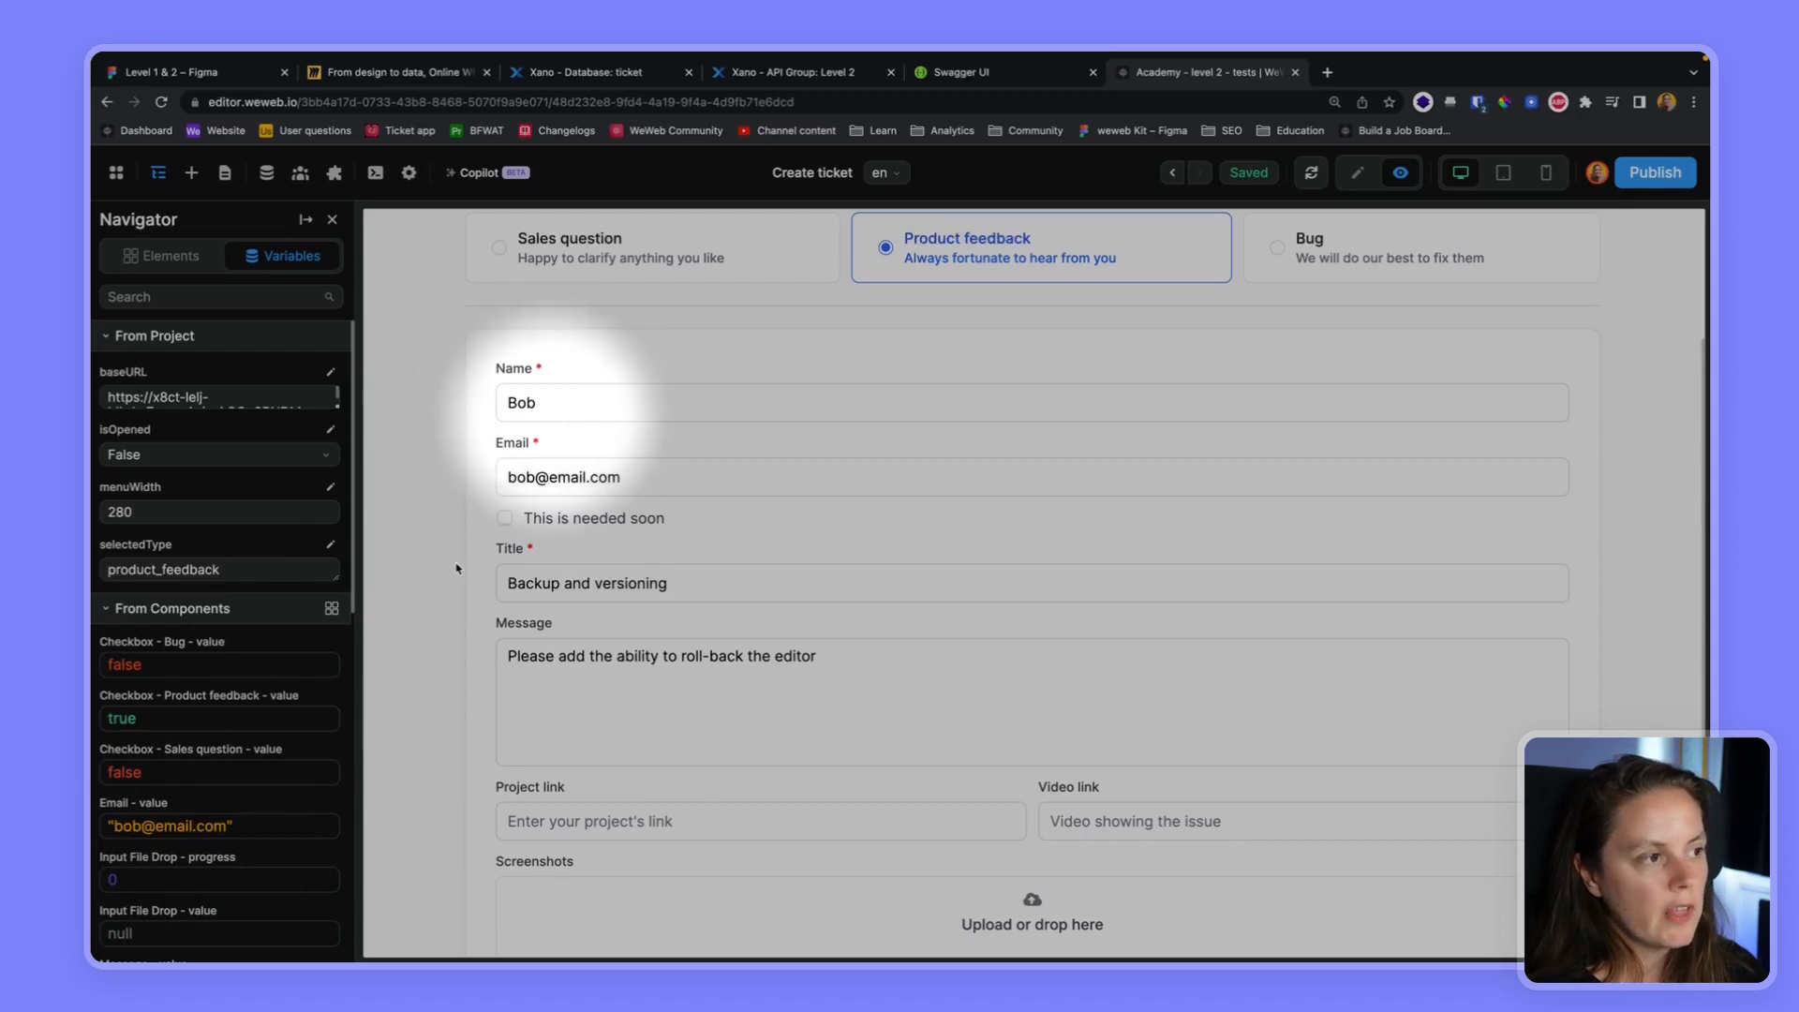
{"action": "scroll", "coordinate": [158, 834], "scroll_direction": "down", "scroll_amount": 2}
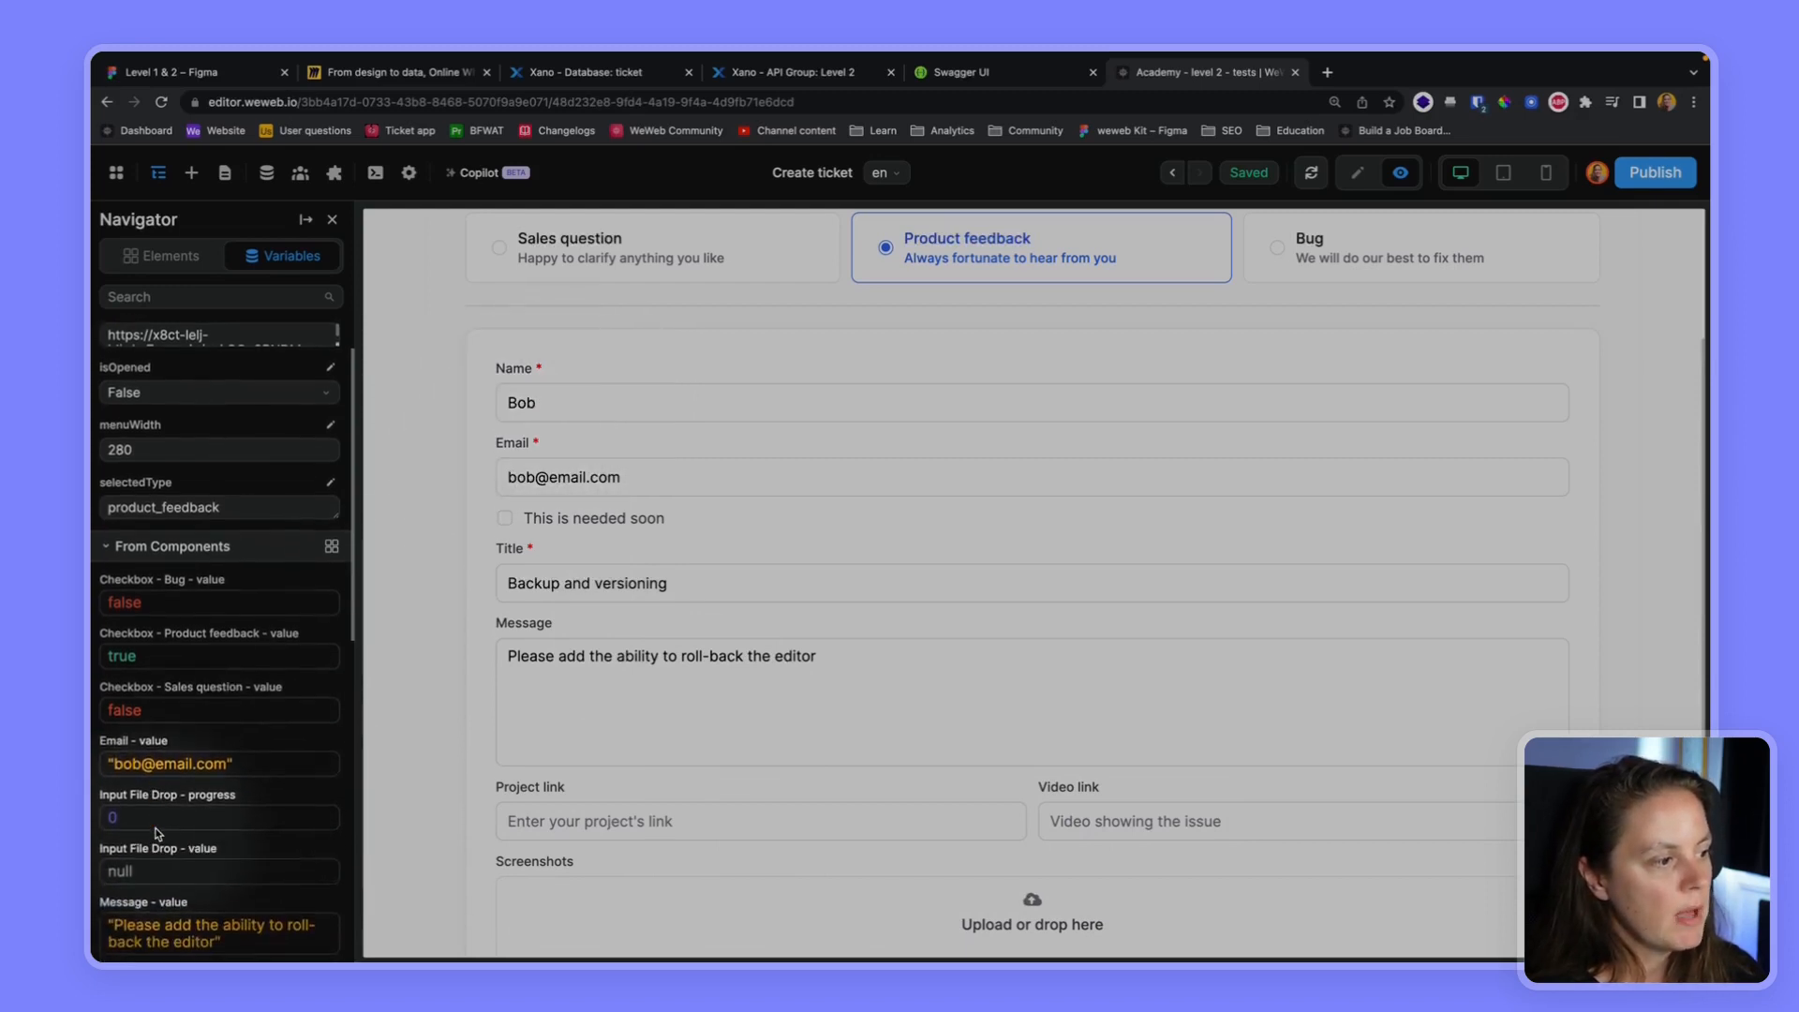
{"action": "scroll", "coordinate": [156, 871], "scroll_direction": "down", "scroll_amount": 2}
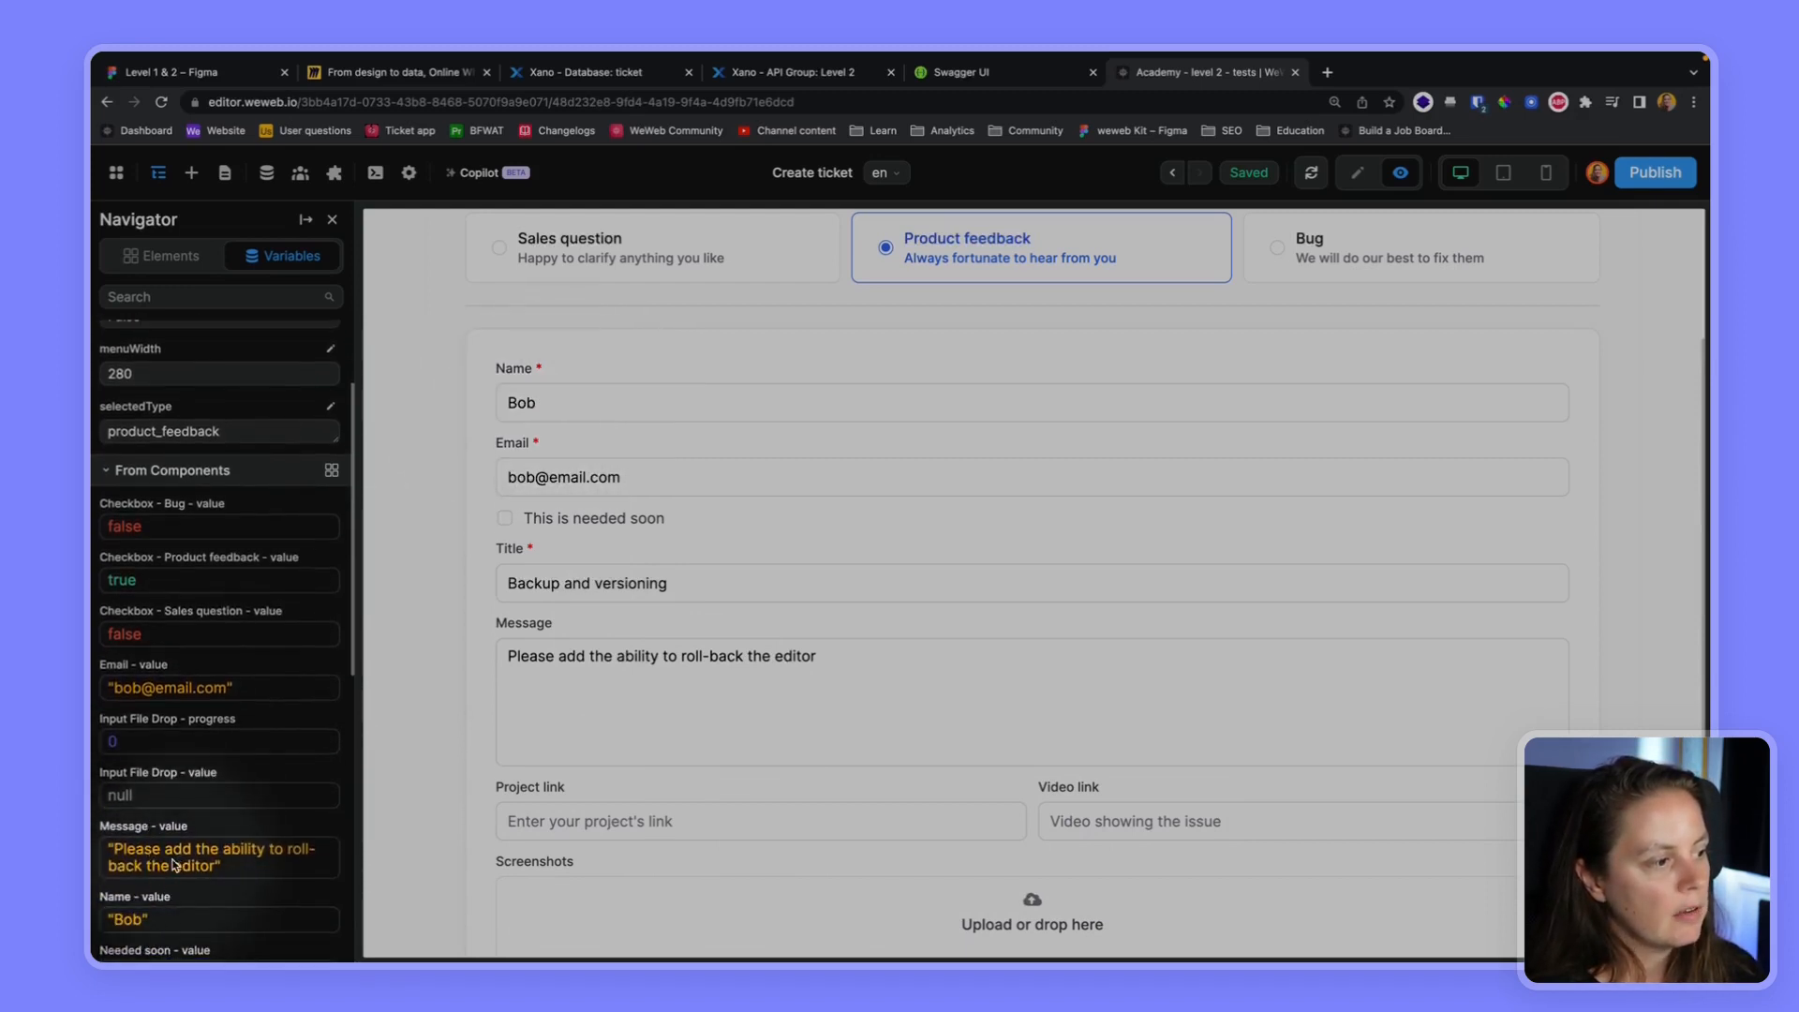
{"action": "scroll", "coordinate": [166, 855], "scroll_direction": "down", "scroll_amount": 6}
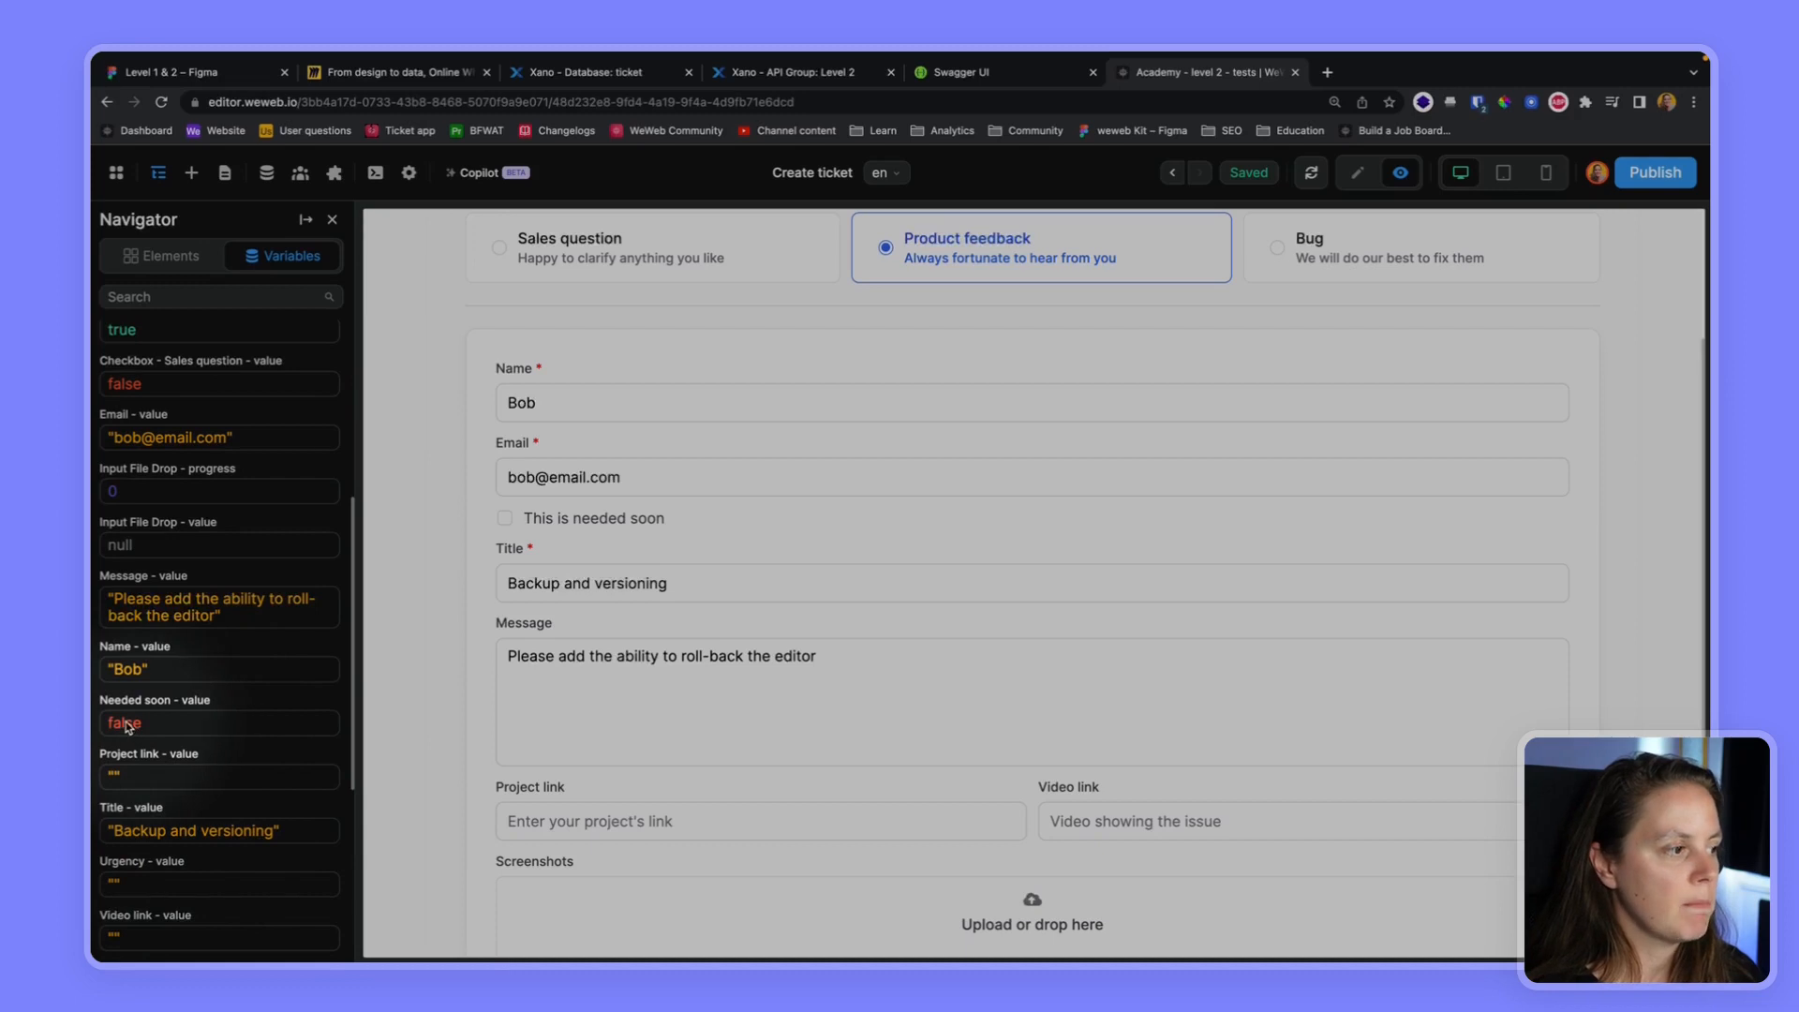
{"action": "left_click", "coordinate": [505, 520]}
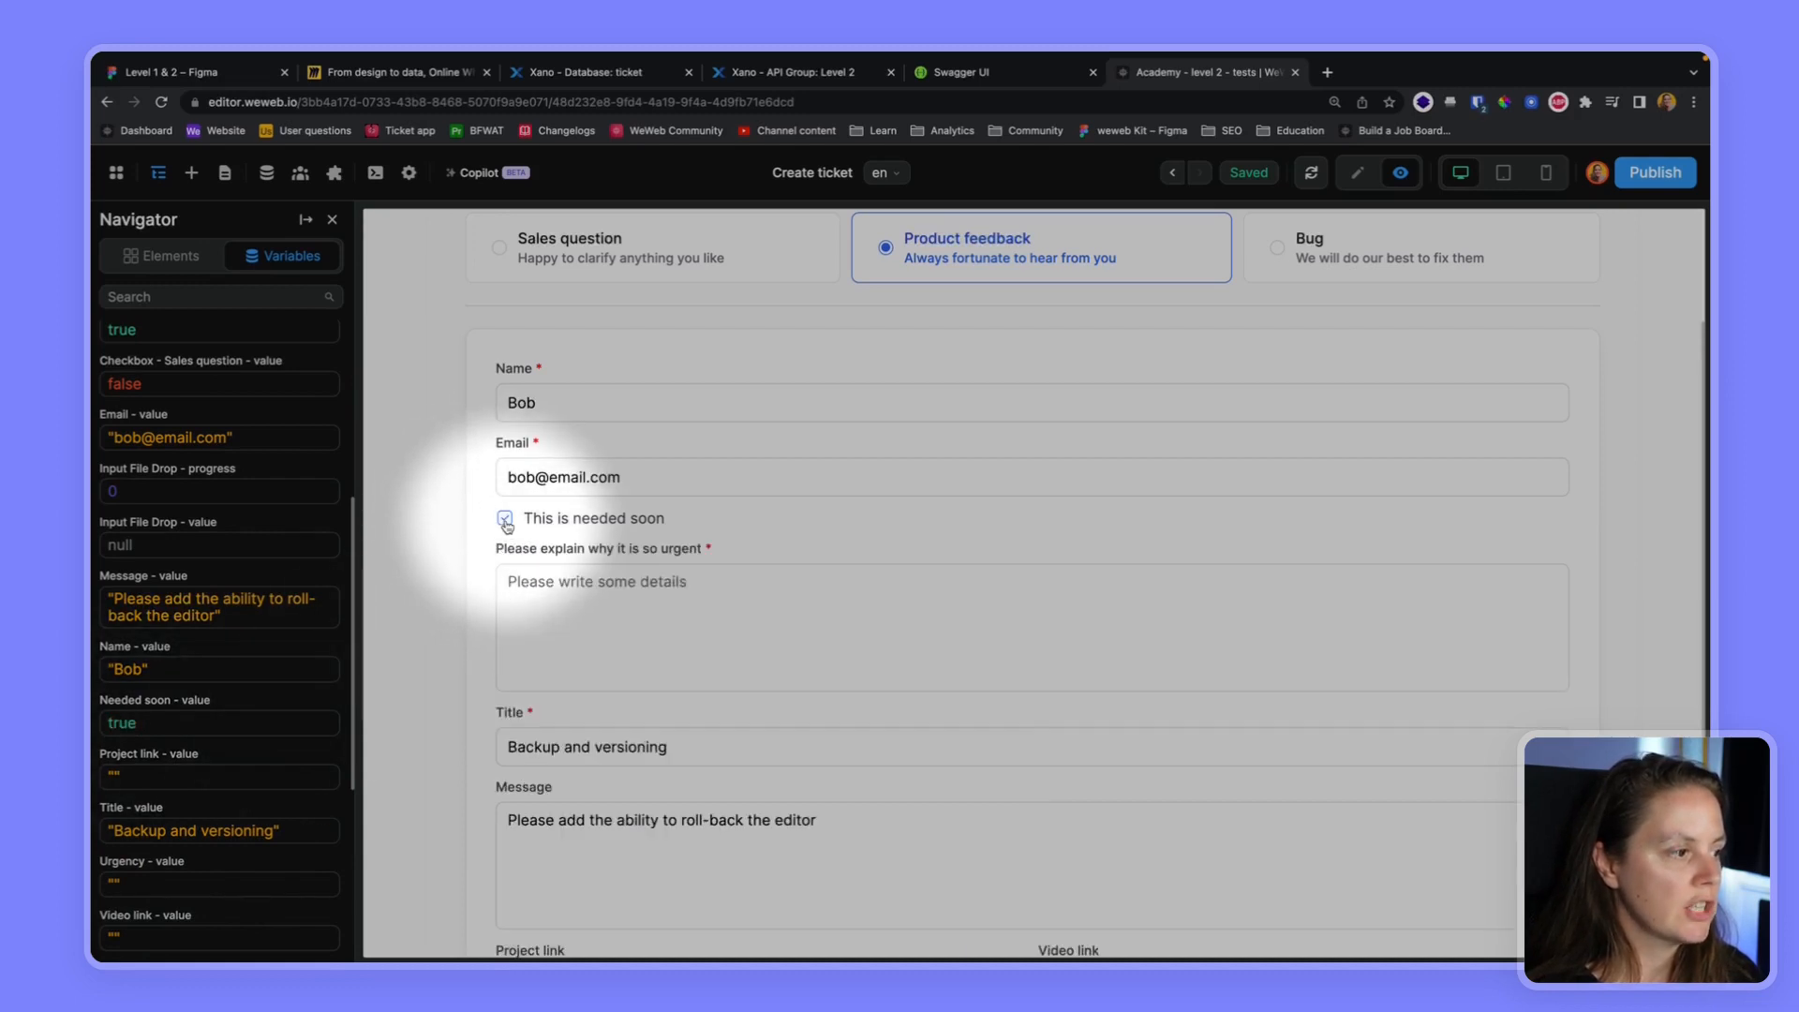
{"action": "left_click", "coordinate": [505, 520]}
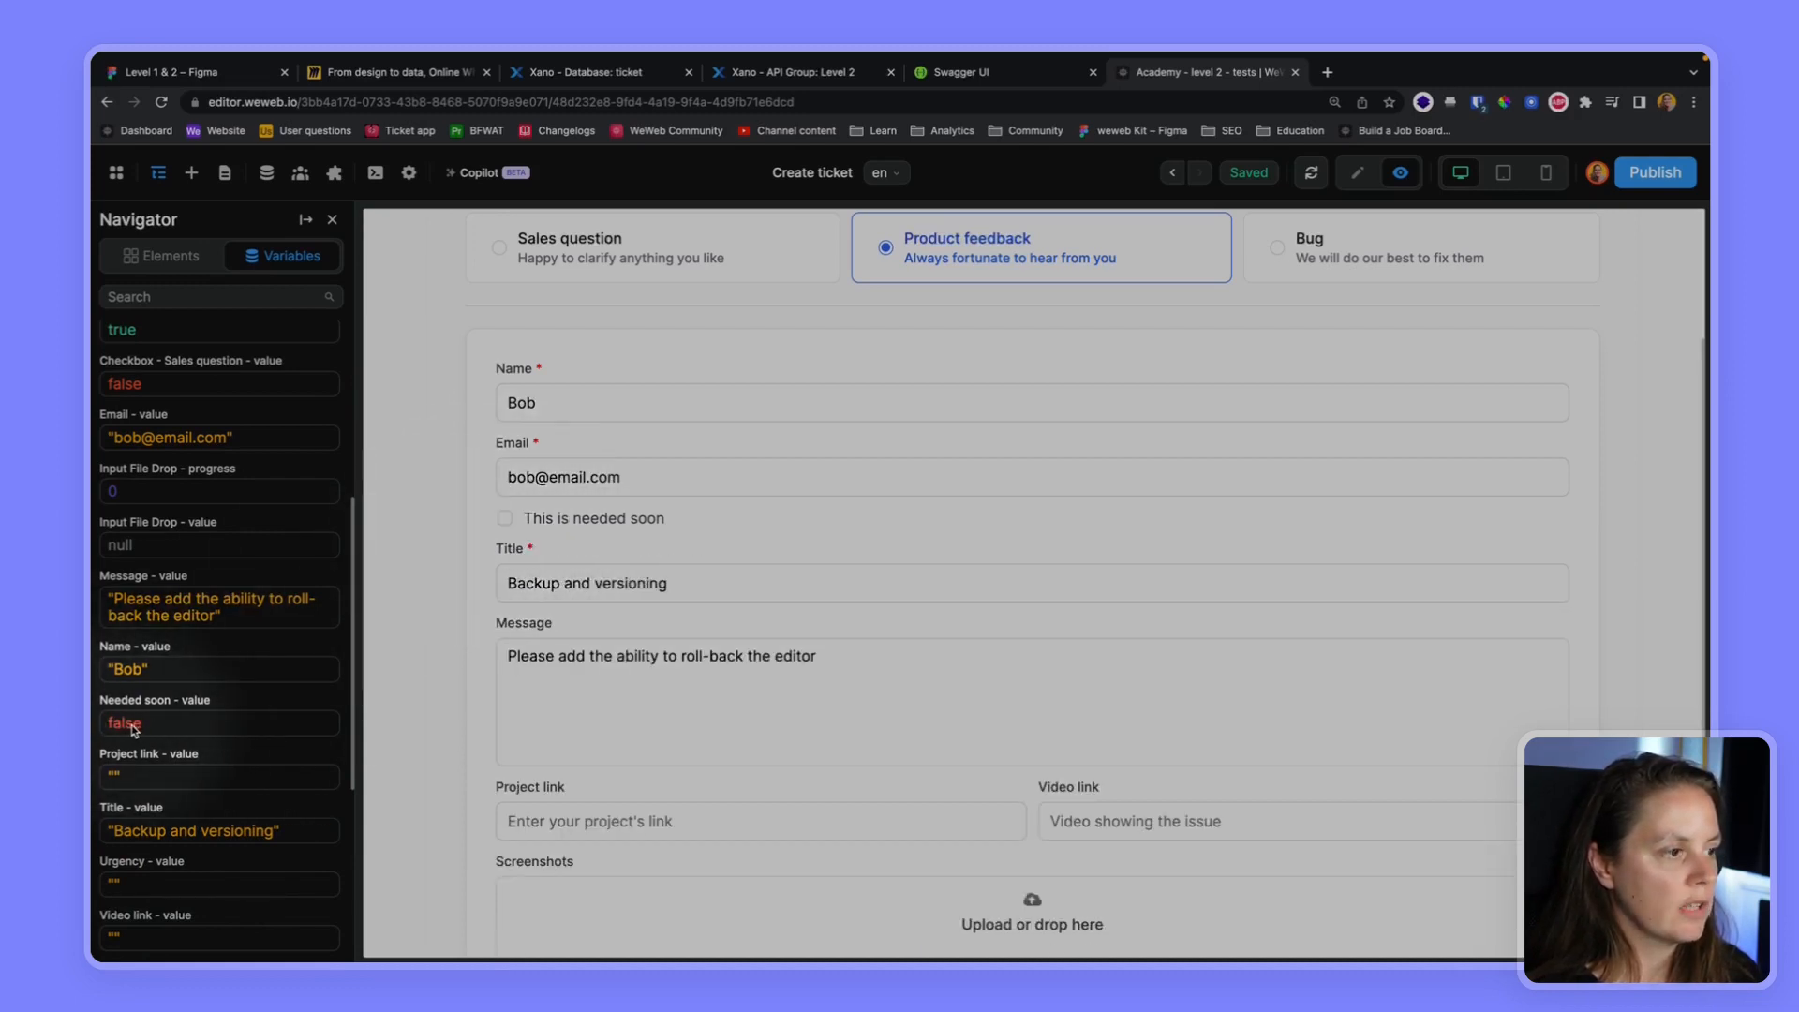
Add an On submit workflow to the Form Container with an Execute workflow action that runs Create a ticket
{"action": "left_click", "coordinate": [1356, 172]}
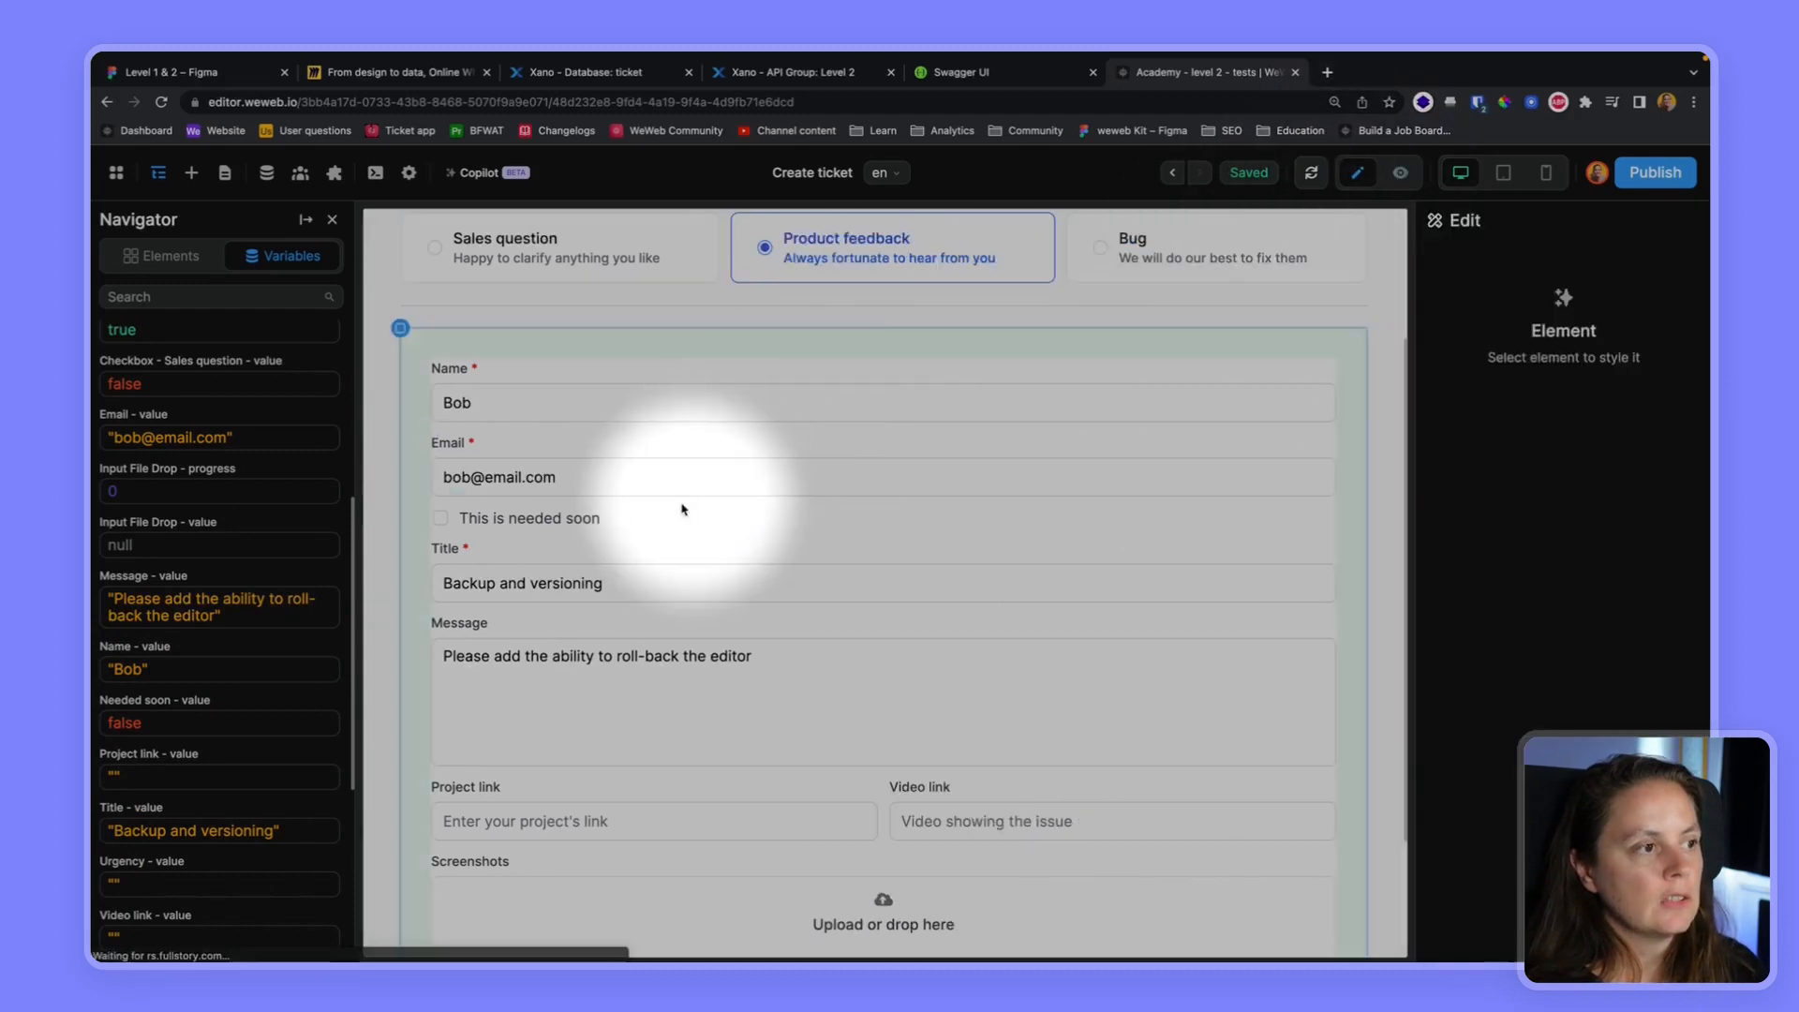
{"action": "left_click", "coordinate": [433, 363]}
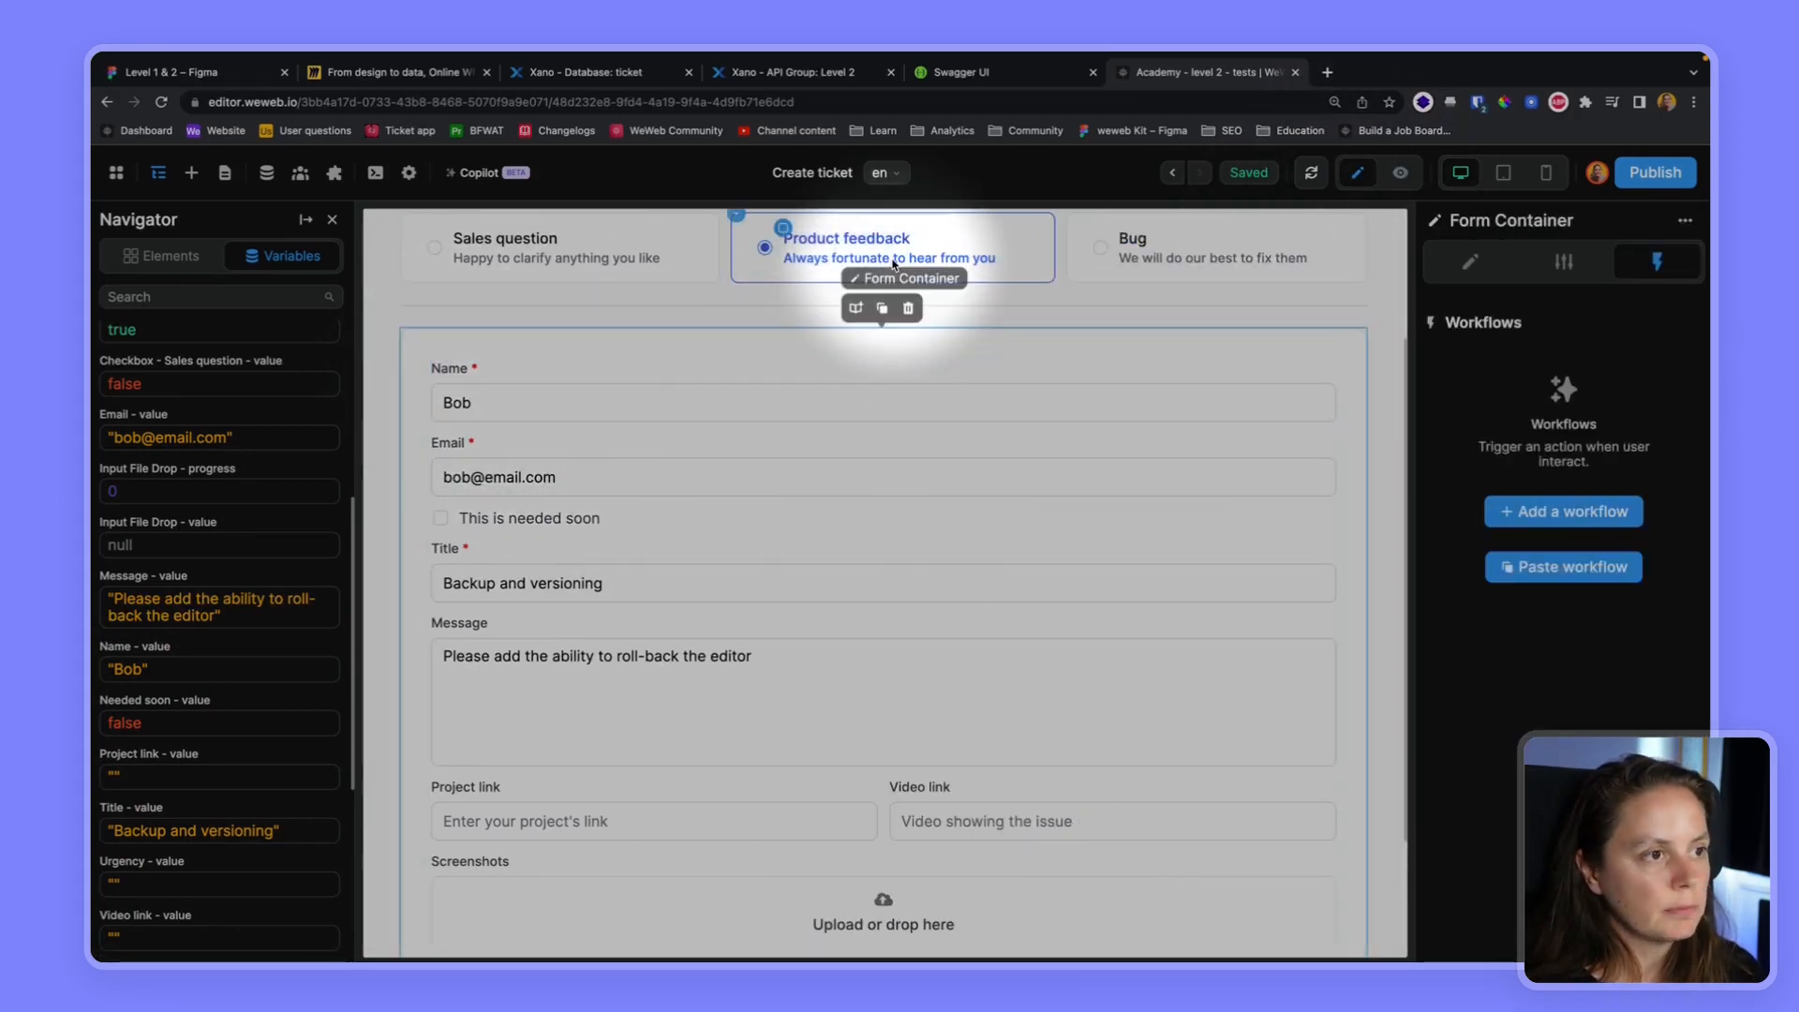
{"action": "left_click", "coordinate": [1558, 514]}
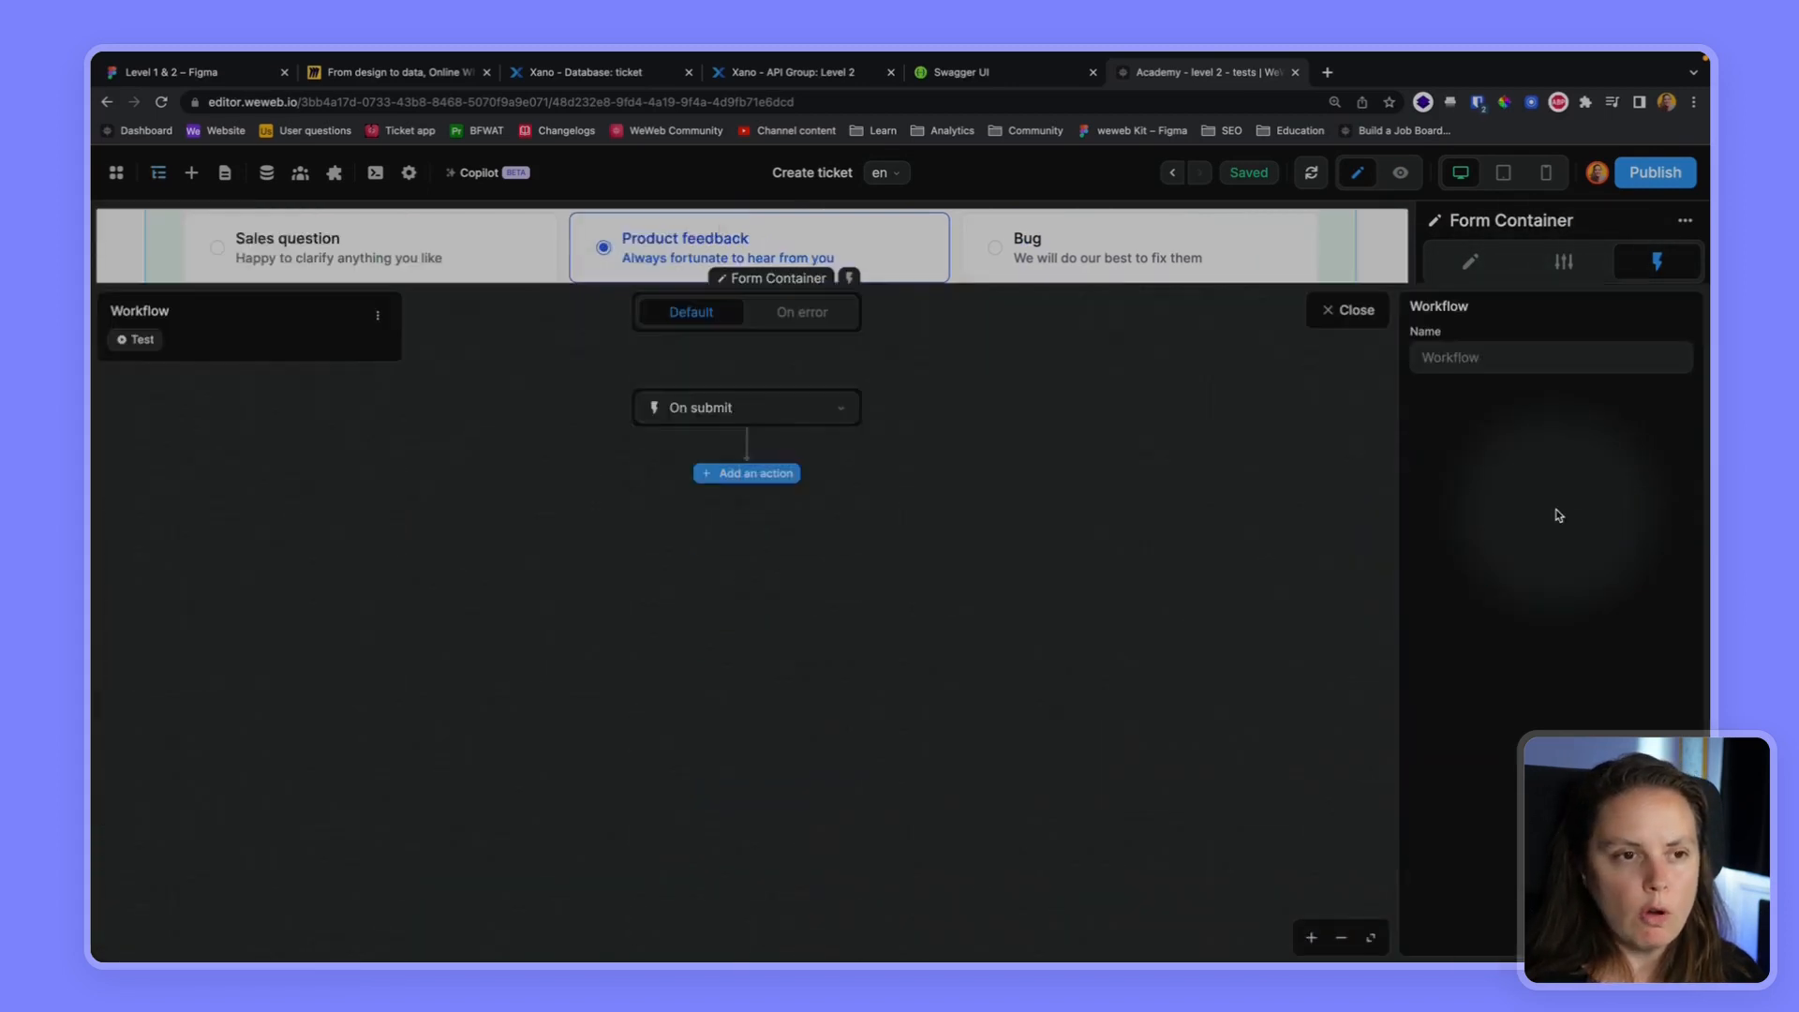
{"action": "left_click", "coordinate": [747, 393]}
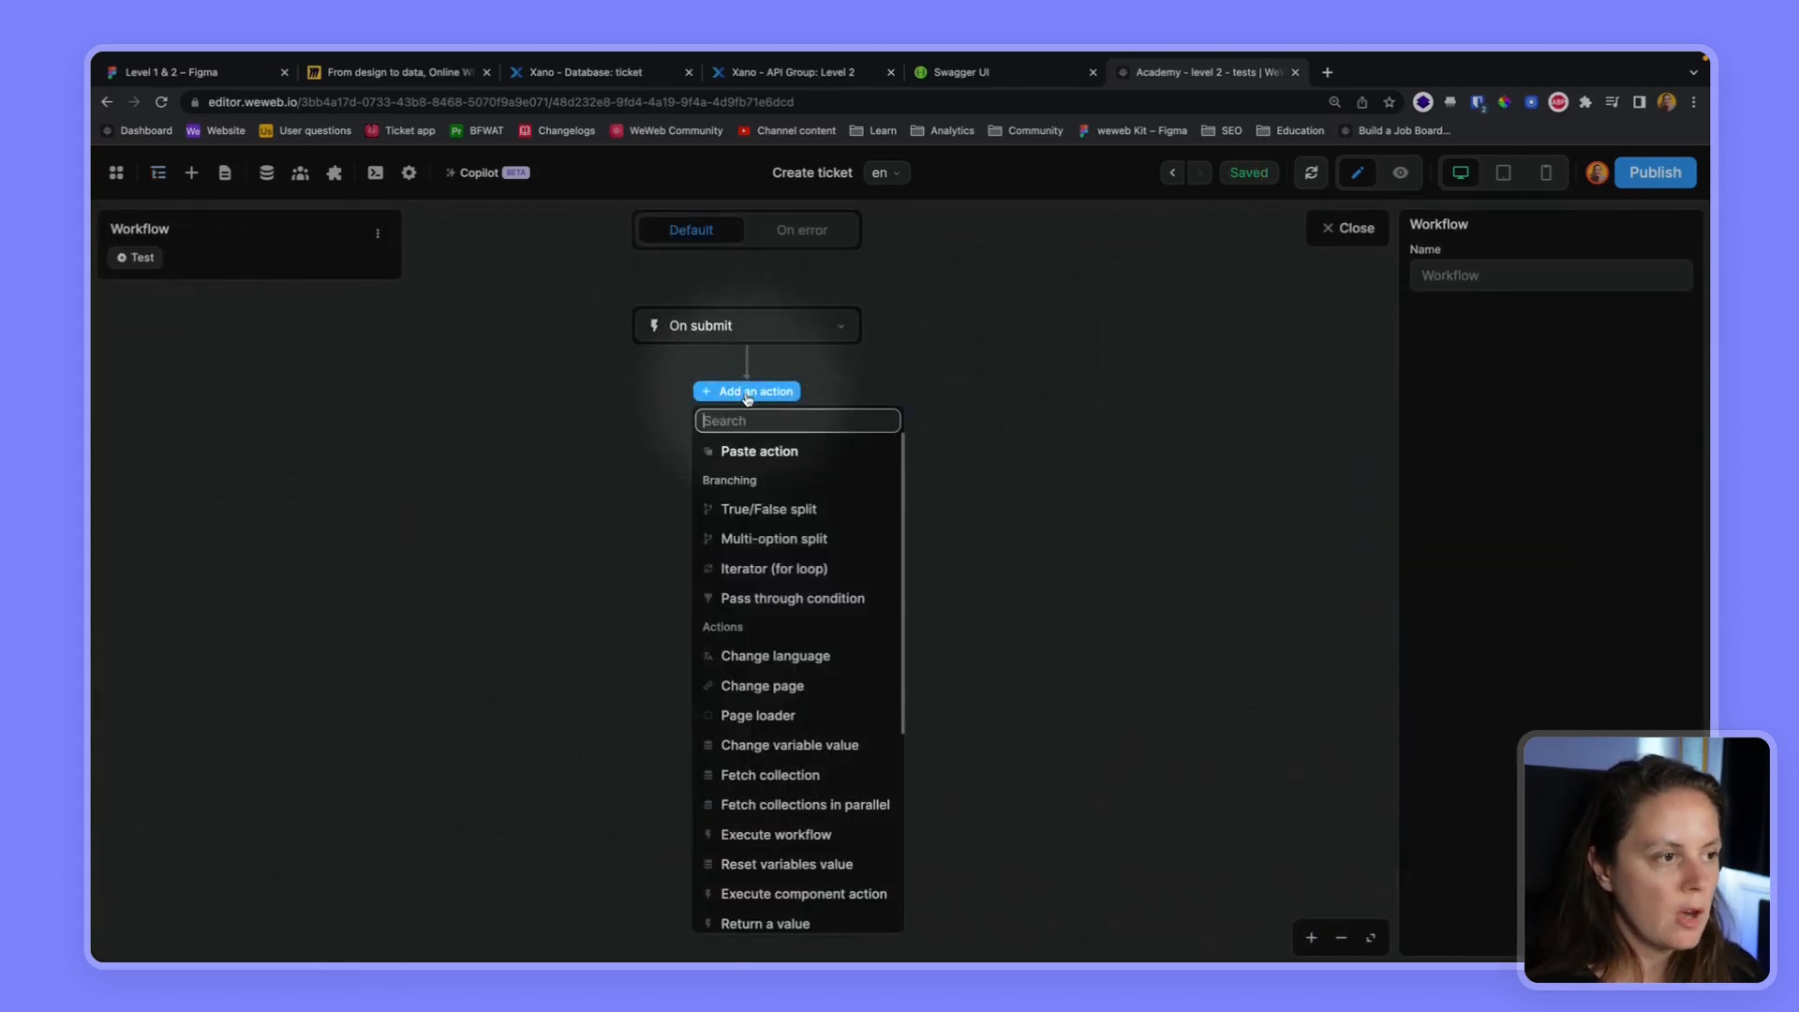
{"action": "type", "text": "exec"}
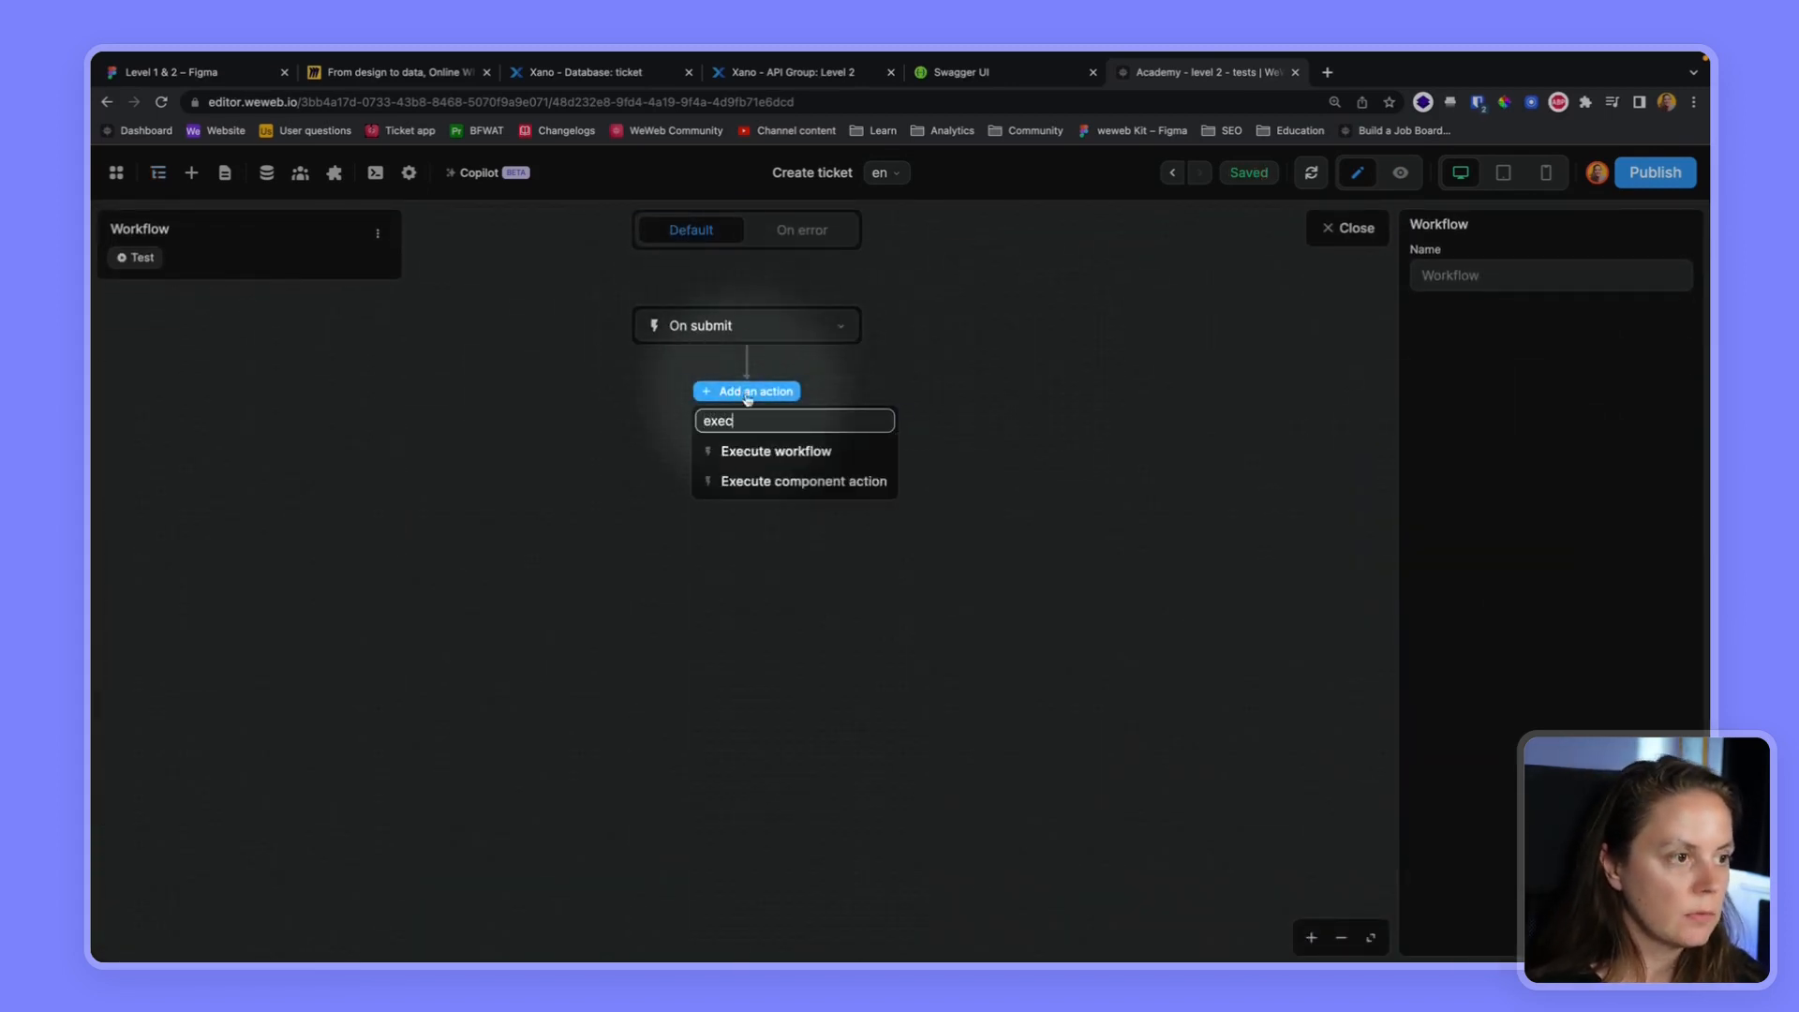
{"action": "left_click", "coordinate": [778, 450]}
{"action": "left_click", "coordinate": [1530, 405]}
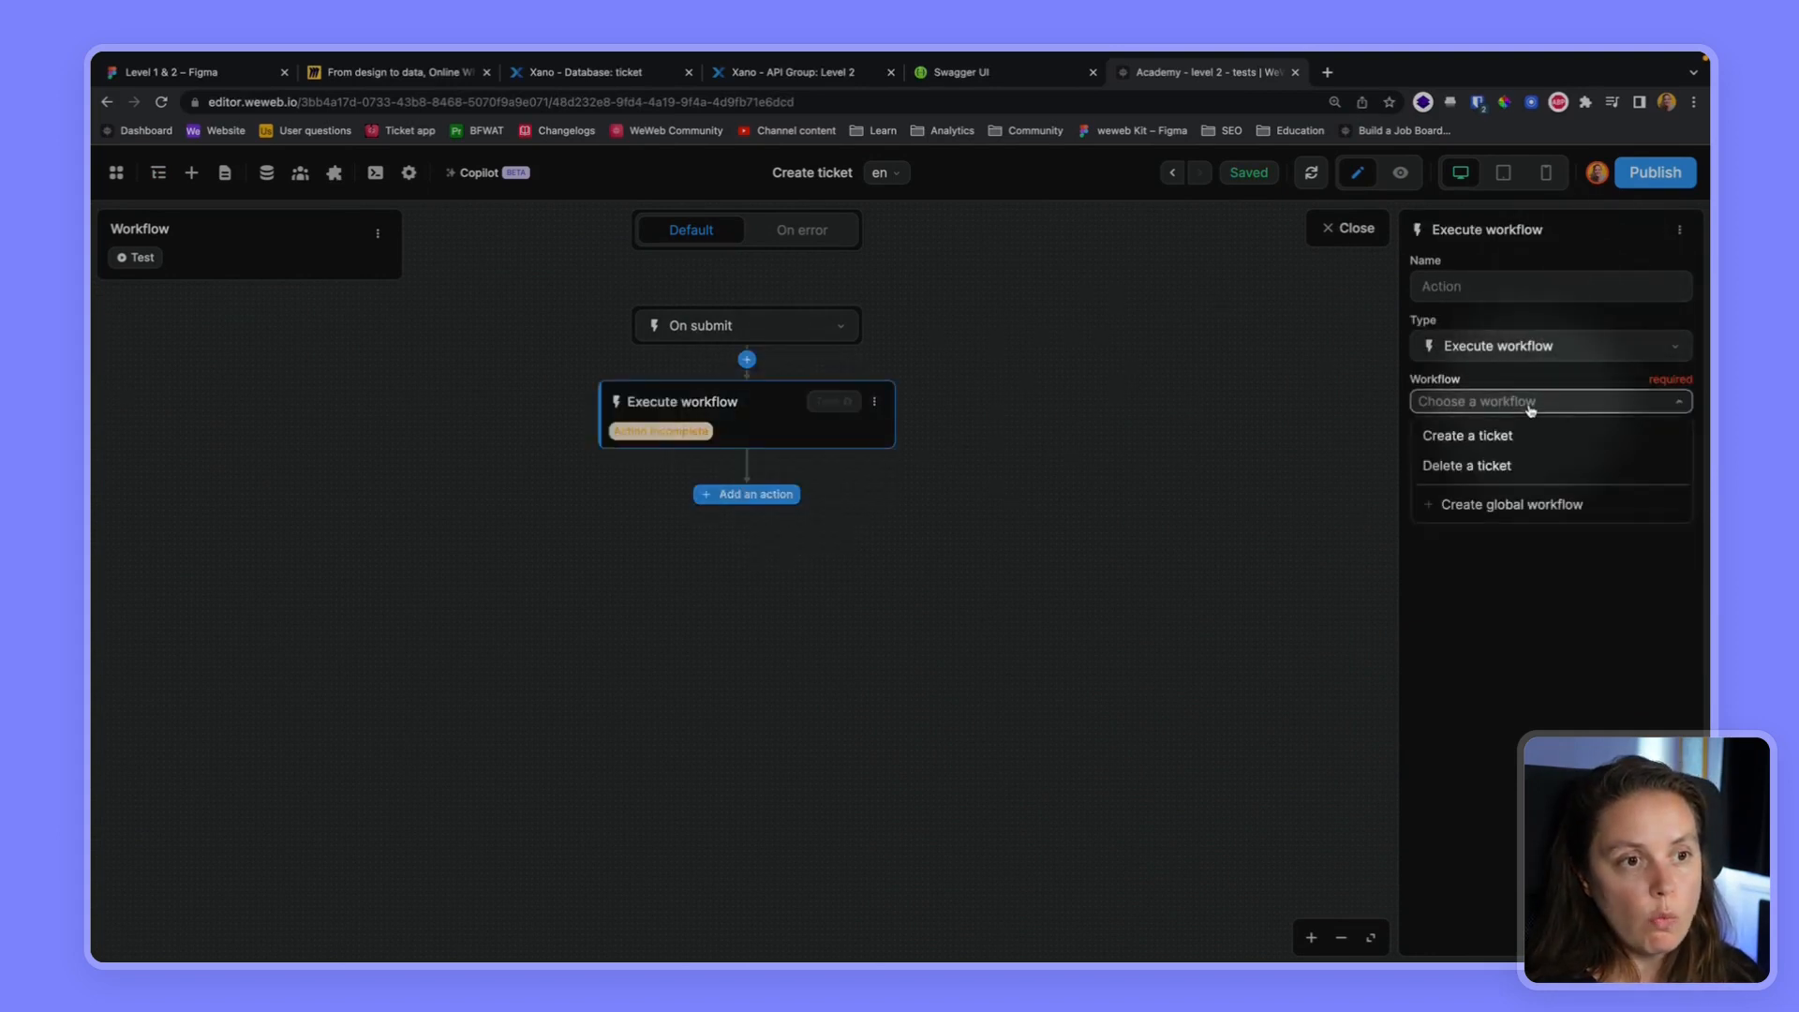
{"action": "left_click", "coordinate": [1476, 437]}
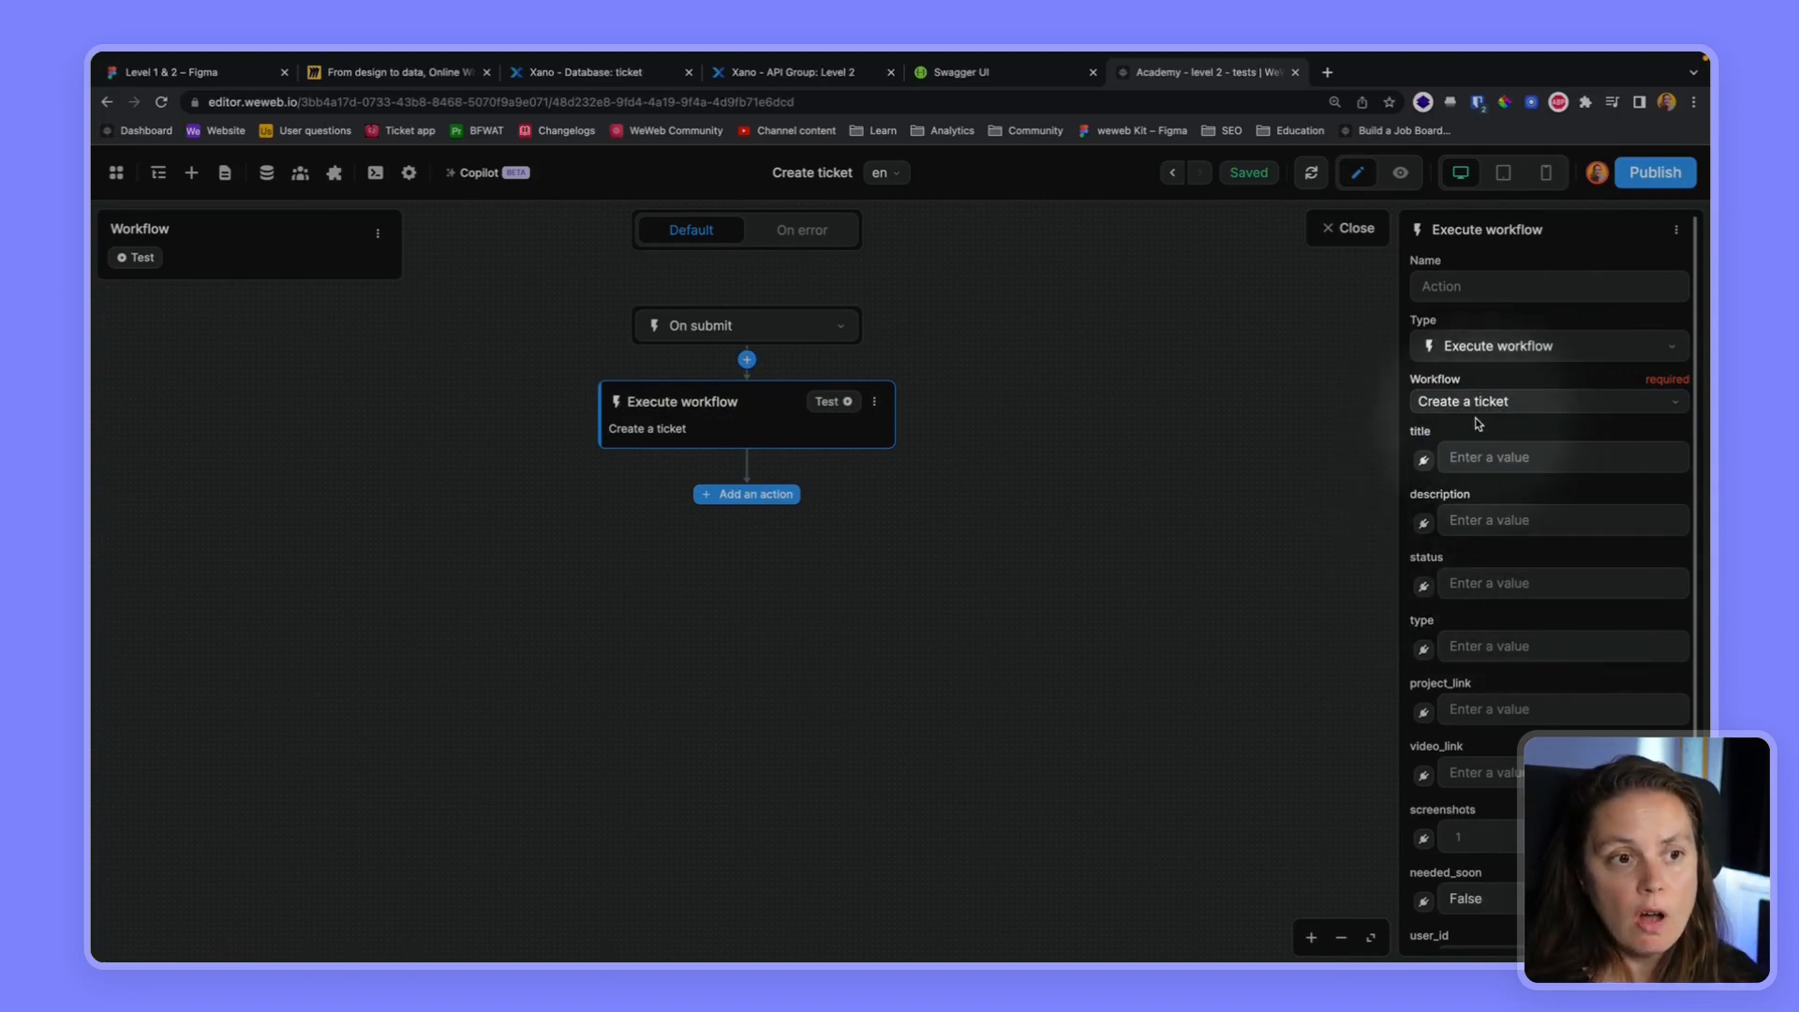
Bind the title parameter of the Execute workflow action to the "Title - value" variable
{"action": "left_click", "coordinate": [1423, 461]}
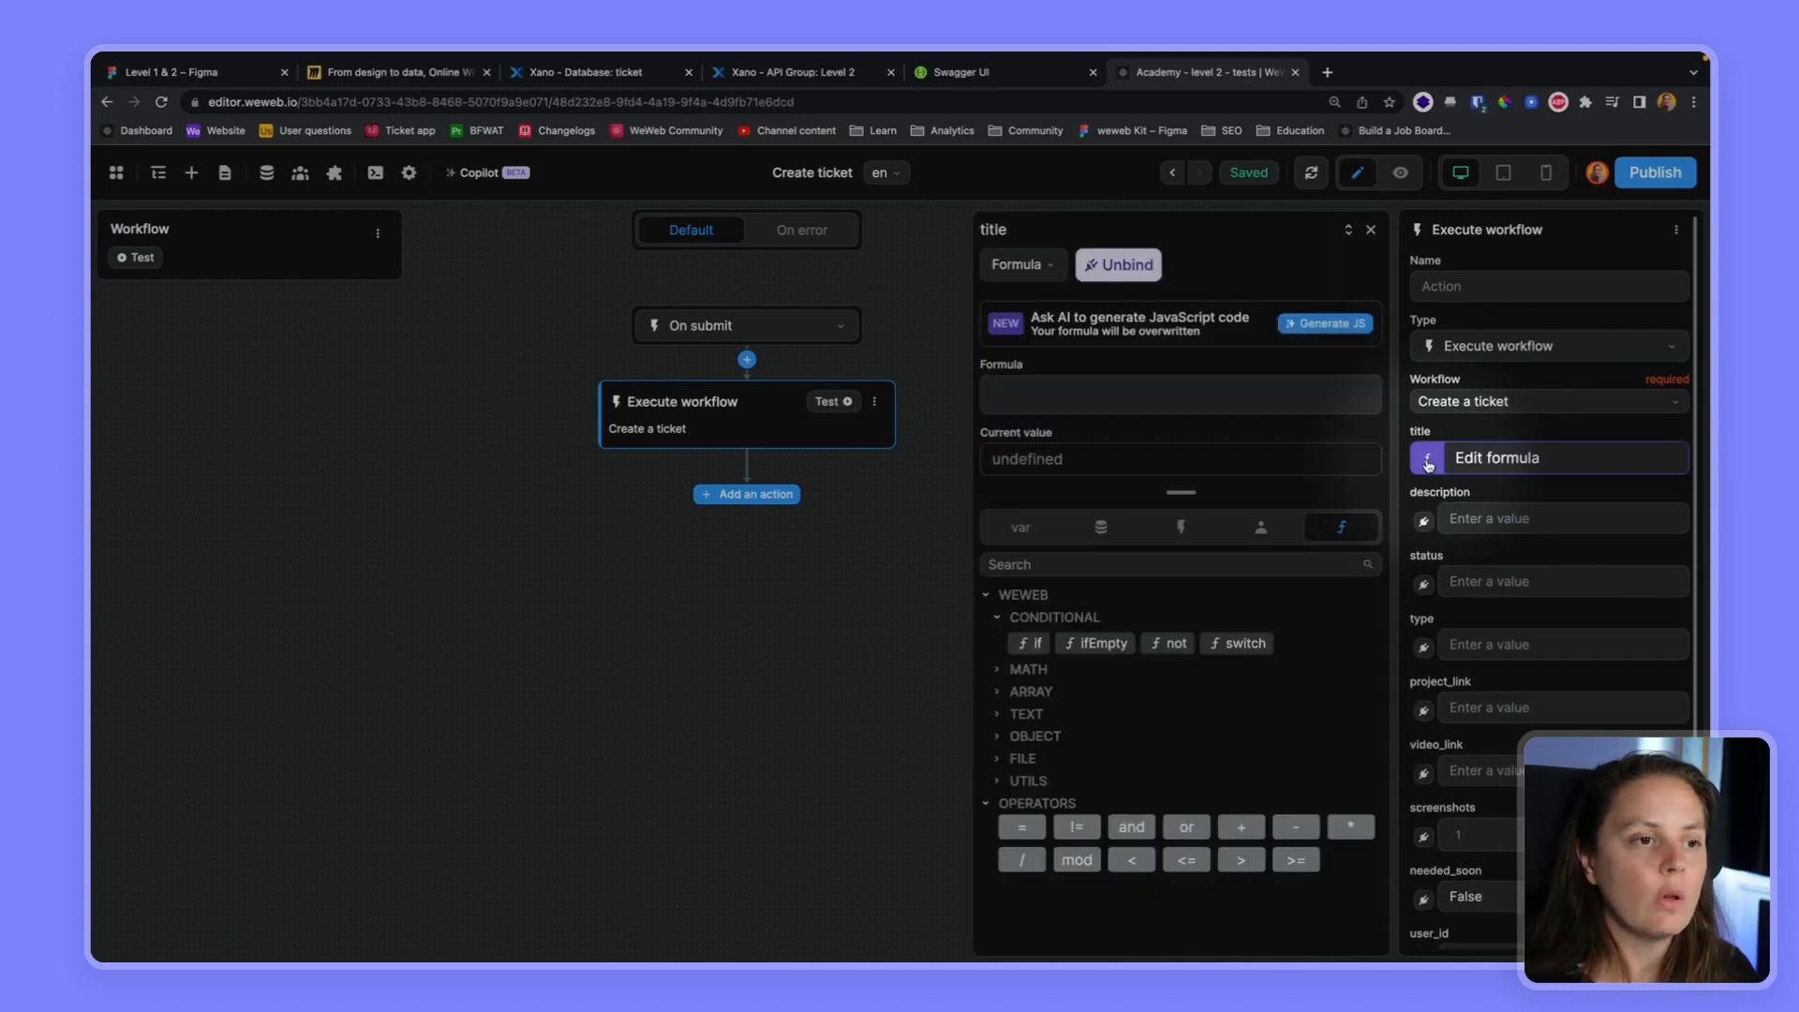
{"action": "left_click", "coordinate": [1023, 562]}
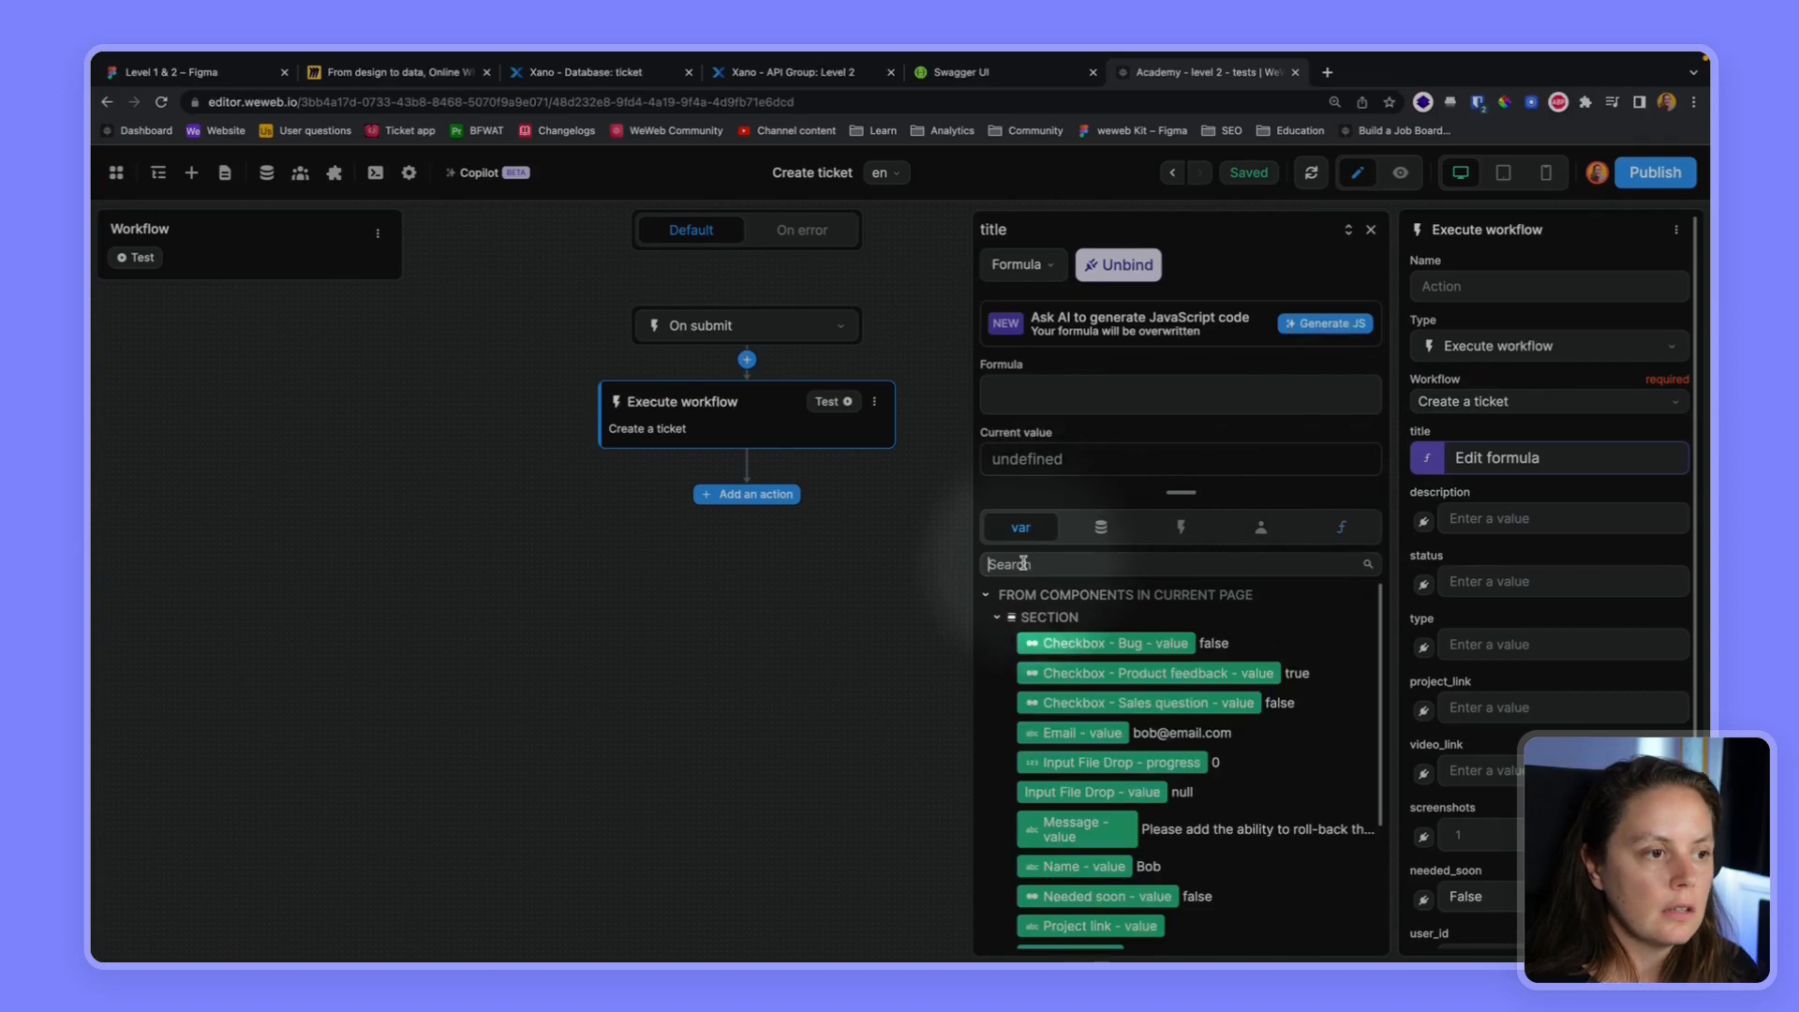
{"action": "type", "text": "t"}
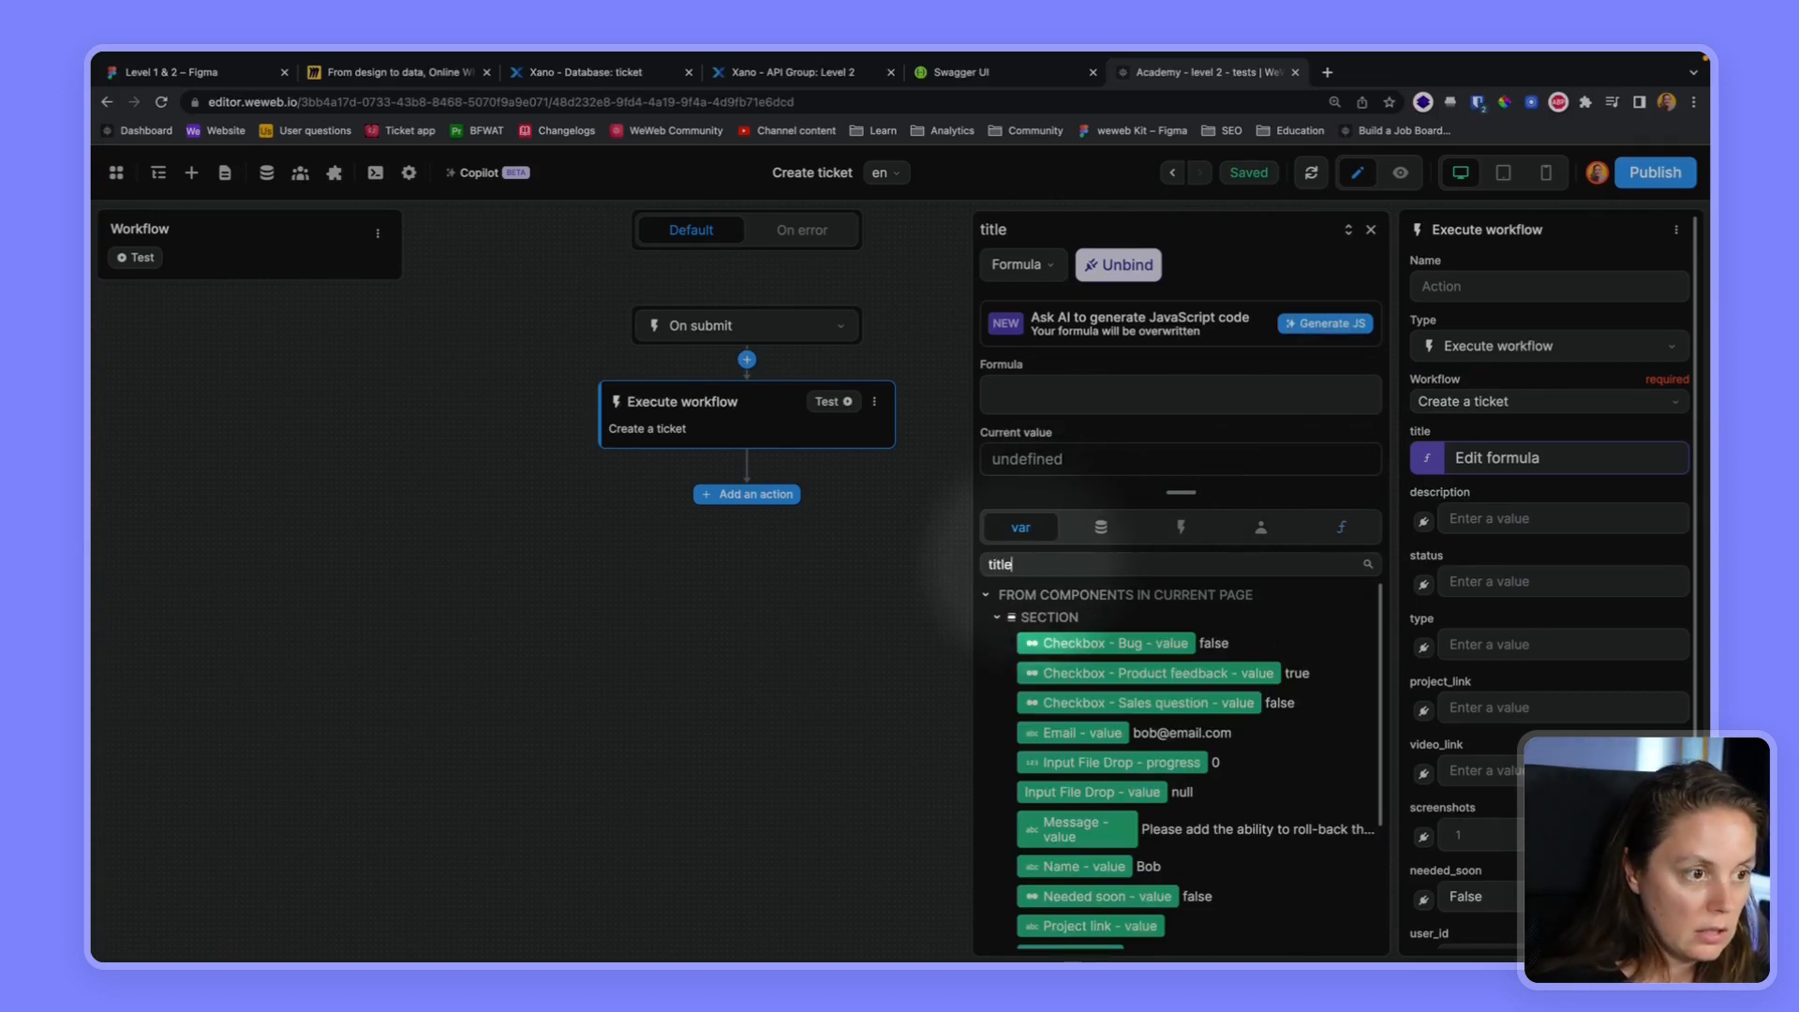
{"action": "type", "text": "itle"}
{"action": "left_click", "coordinate": [1076, 646]}
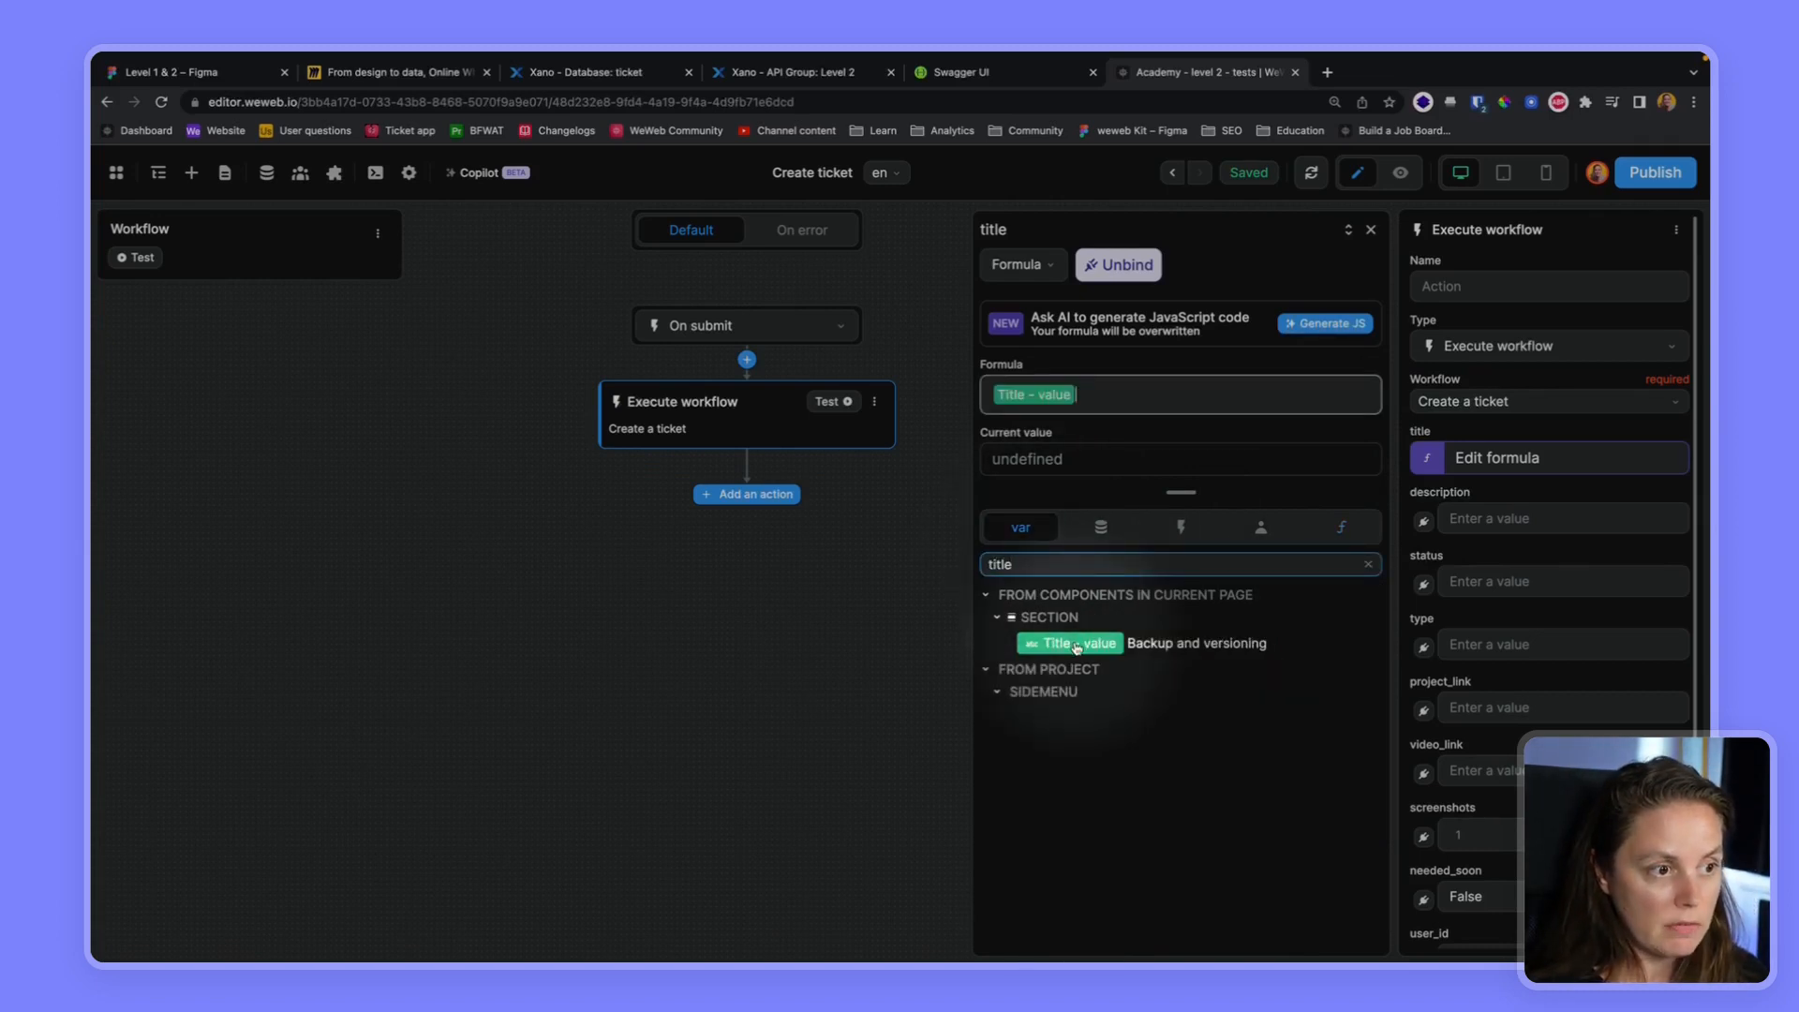
Bind the description parameter to the "Message - value" variable and set the status parameter to new
{"action": "left_click", "coordinate": [1423, 523]}
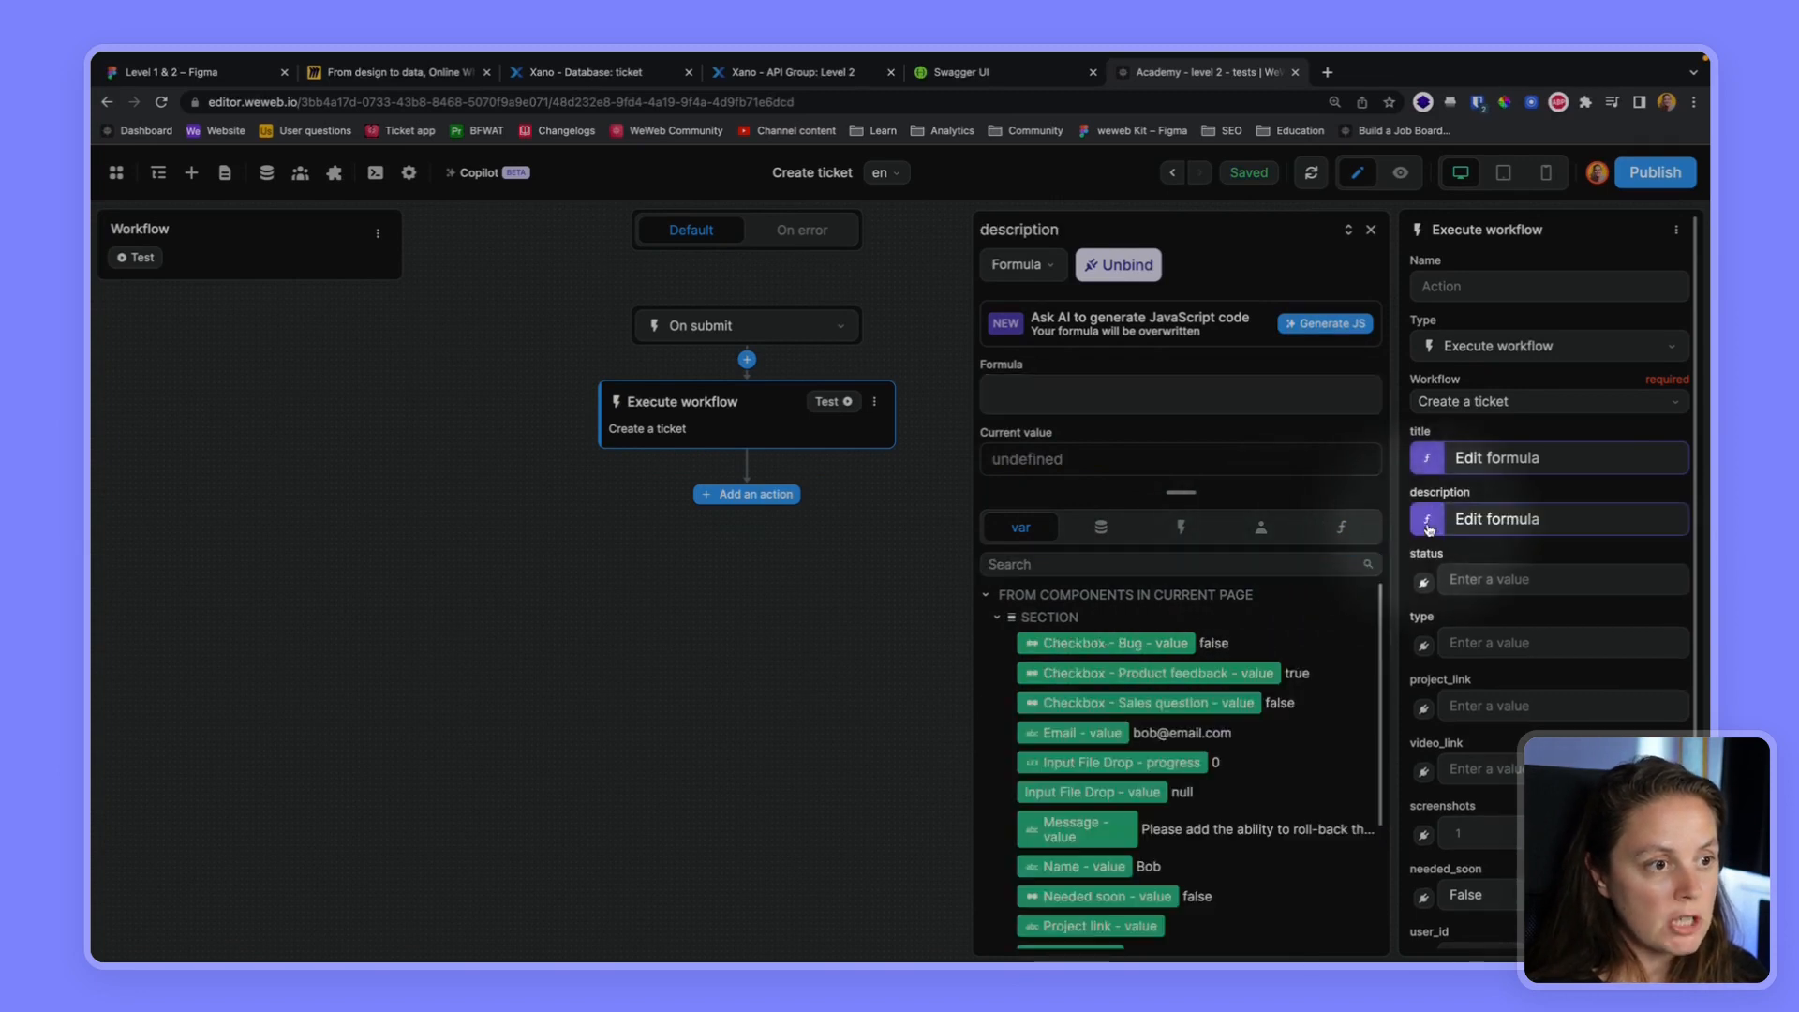
{"action": "left_click", "coordinate": [1042, 565]}
{"action": "type", "text": "mes"}
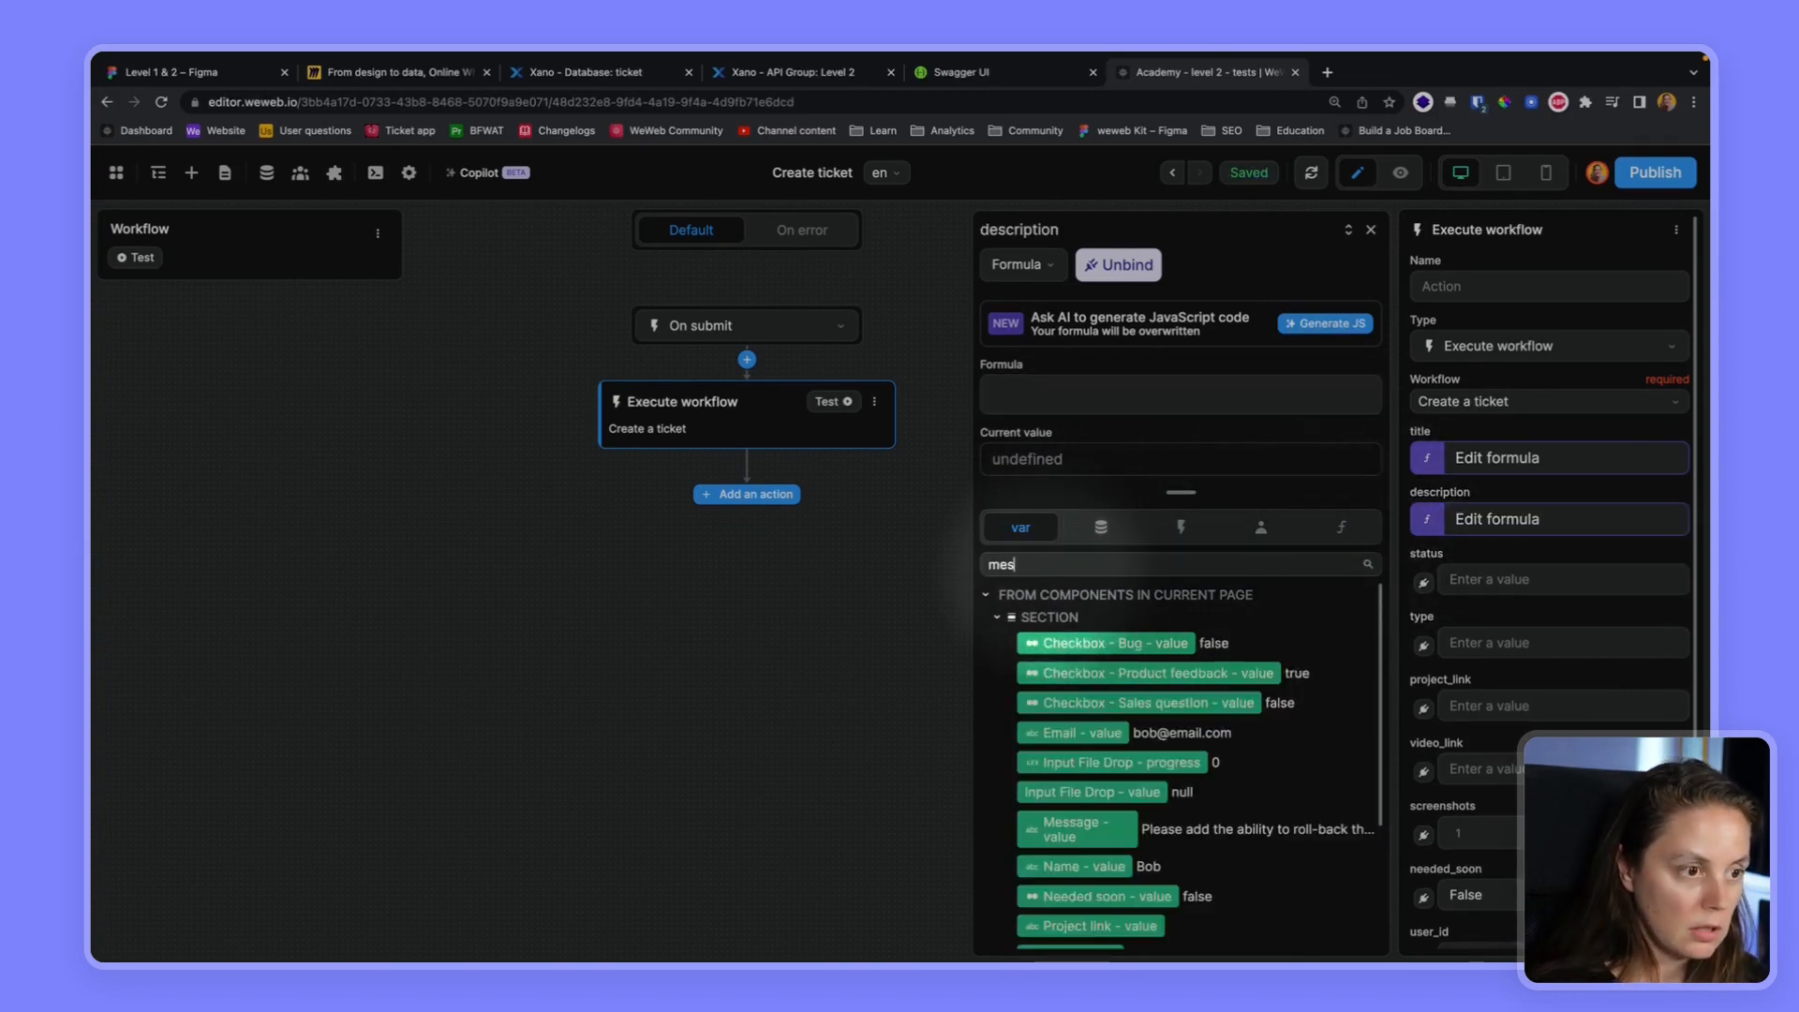
{"action": "type", "text": "s"}
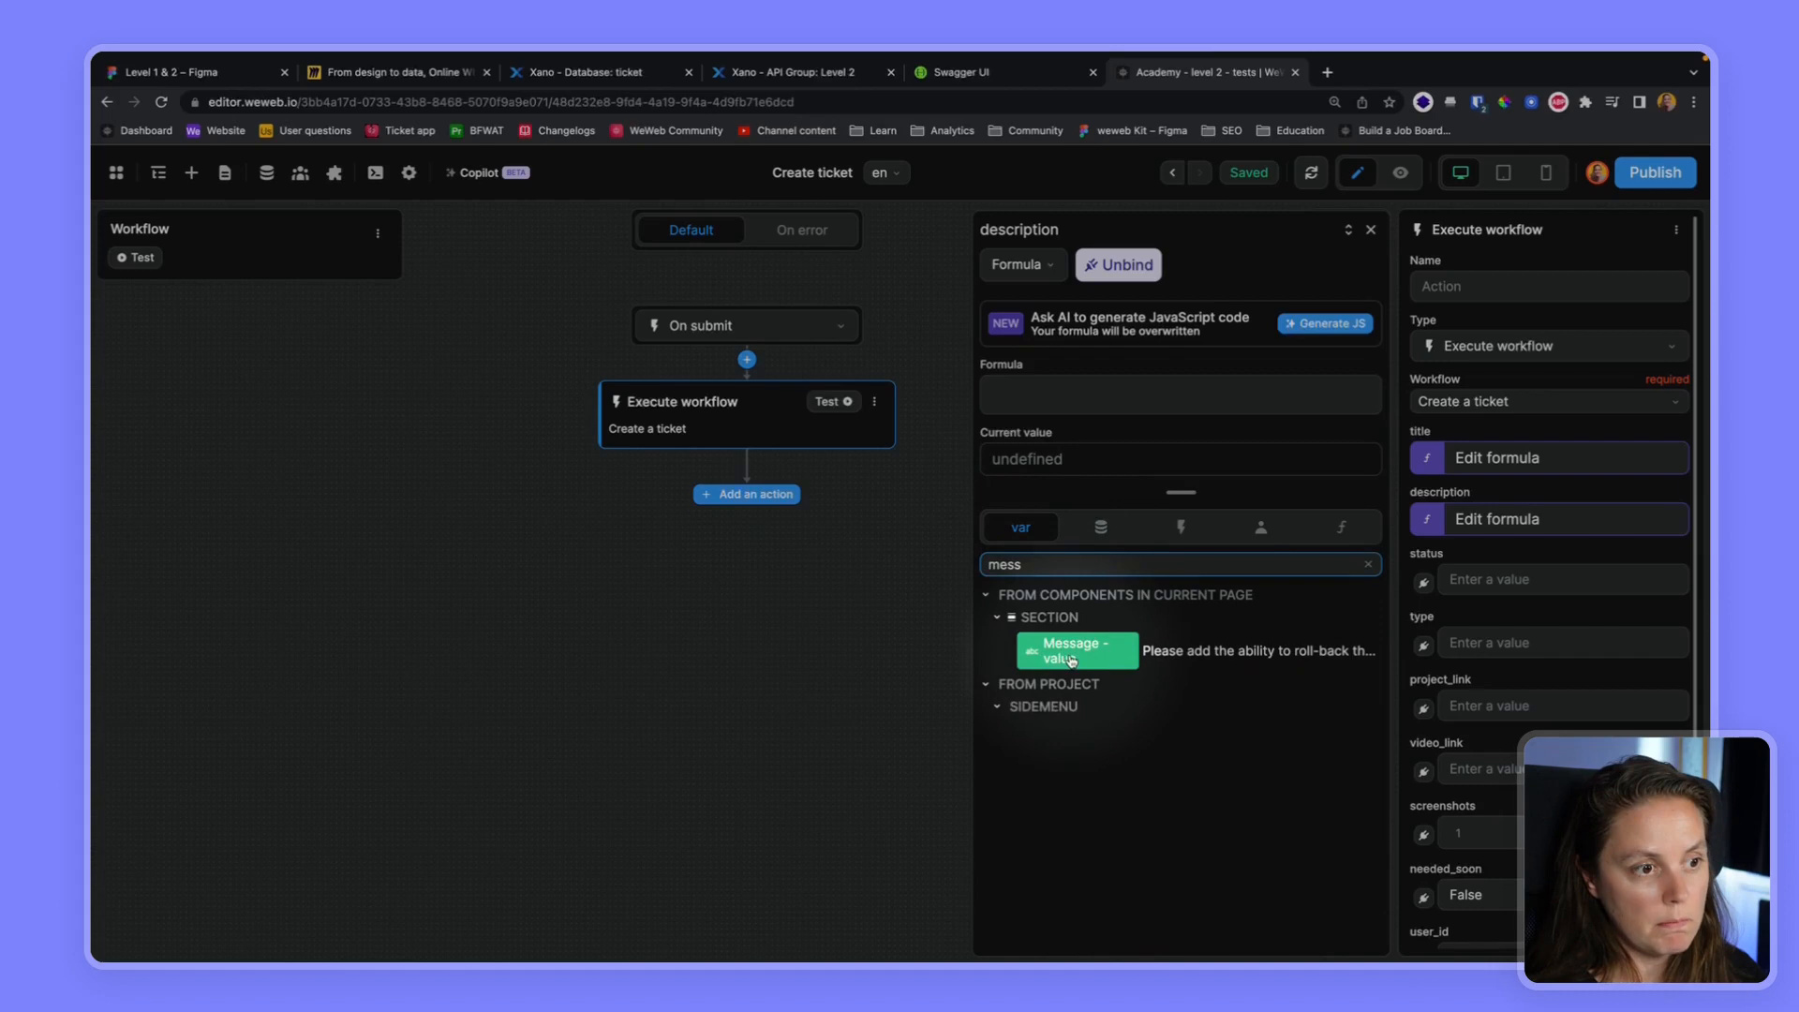
{"action": "left_click", "coordinate": [1071, 656]}
{"action": "left_click", "coordinate": [1467, 579]}
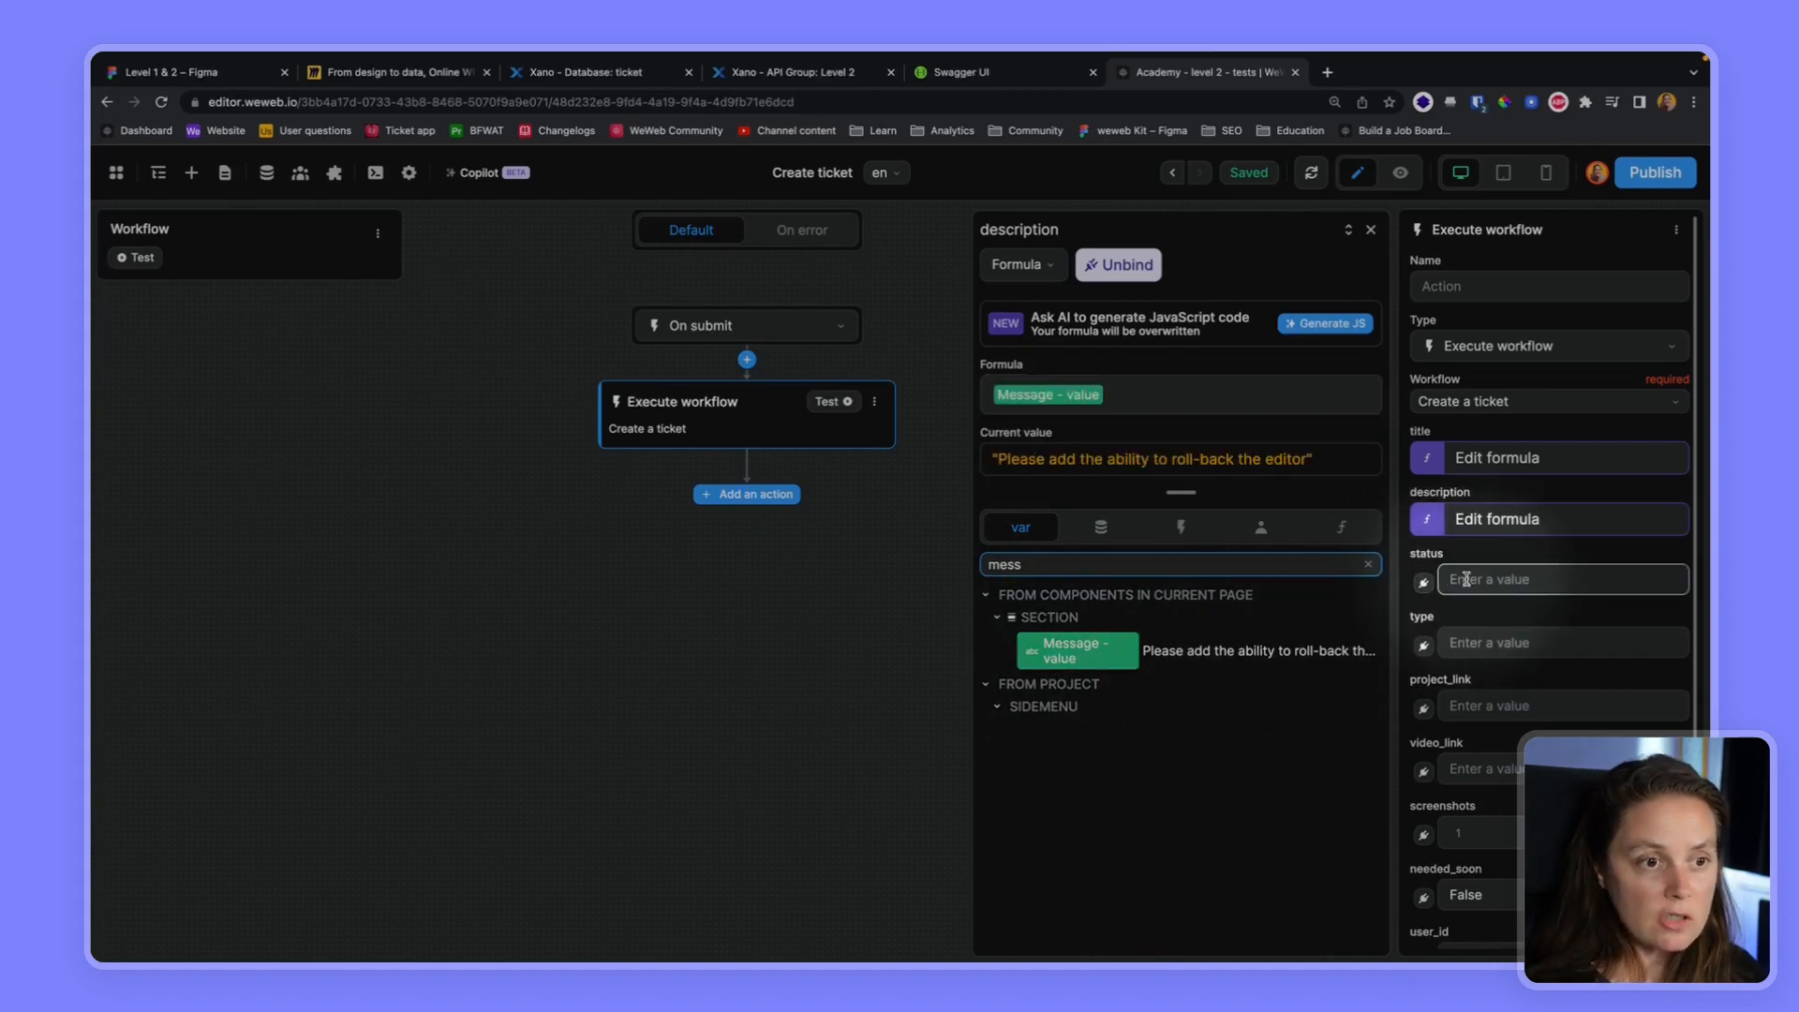
{"action": "type", "text": "new"}
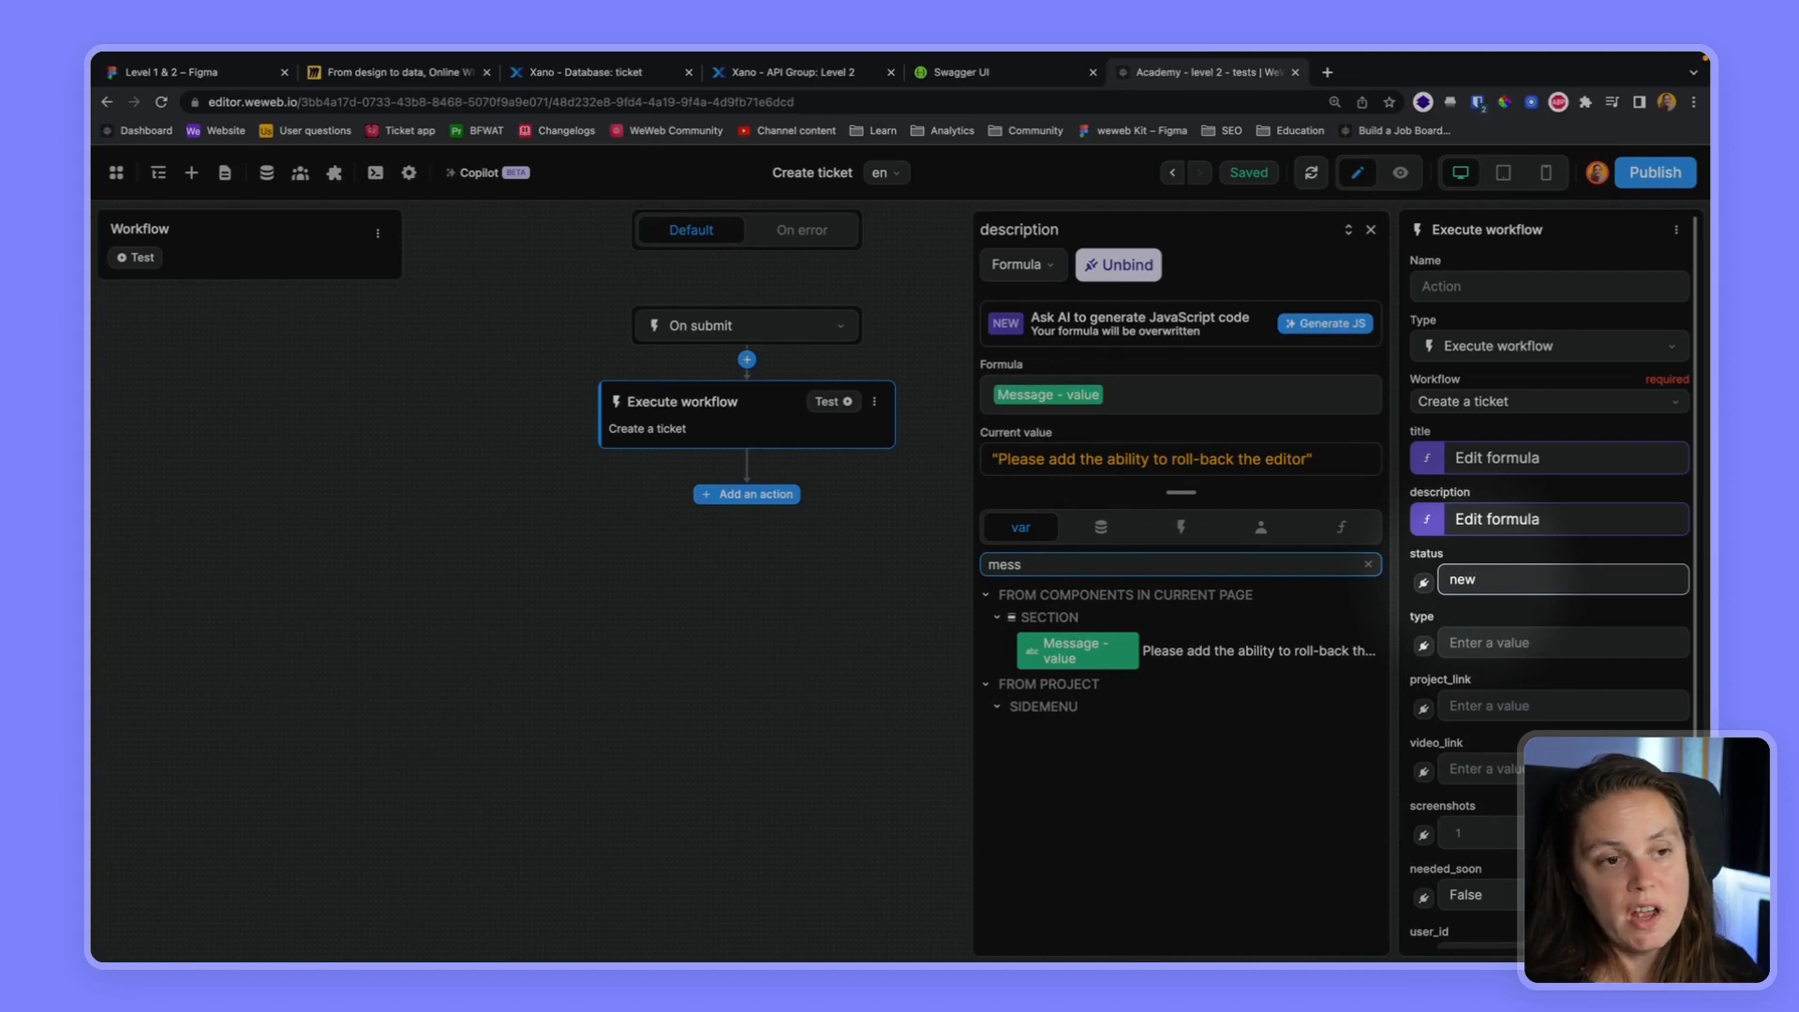
Bind the type parameter to the selectedType variable and the project_link parameter to "Project link - value"
{"action": "left_click", "coordinate": [1423, 644]}
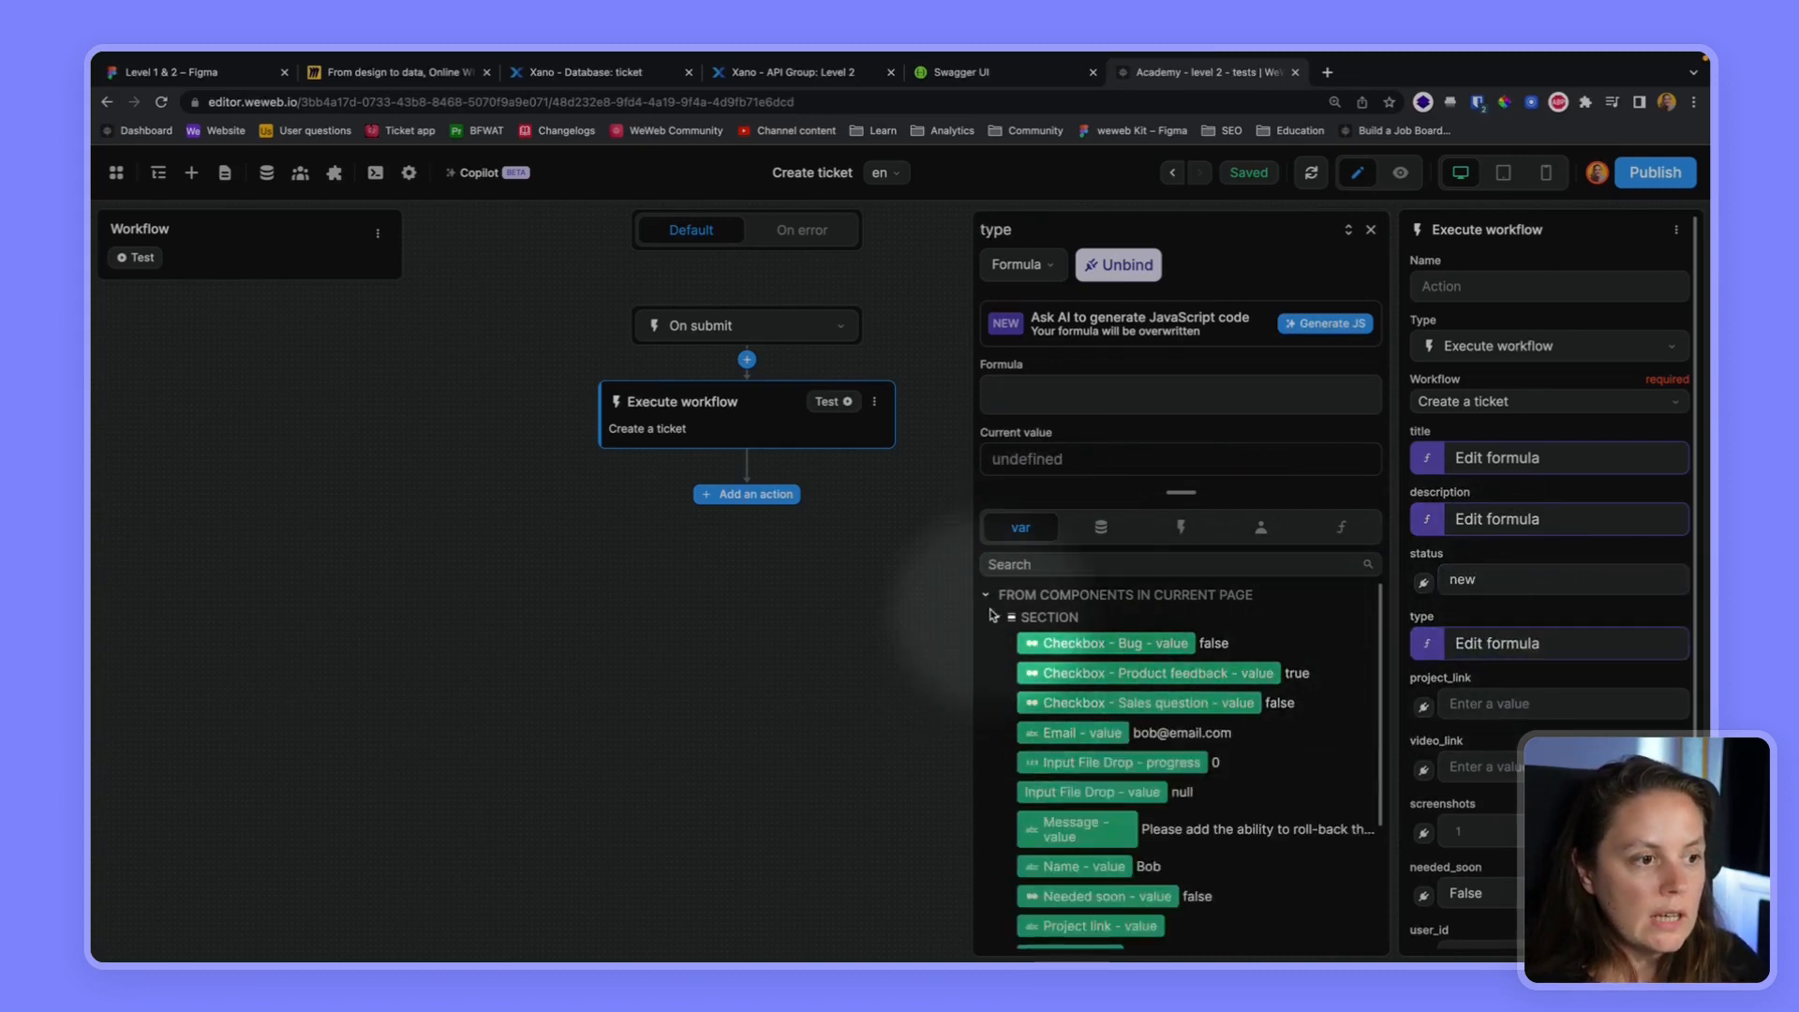
{"action": "left_click", "coordinate": [1059, 567]}
{"action": "type", "text": "selec"}
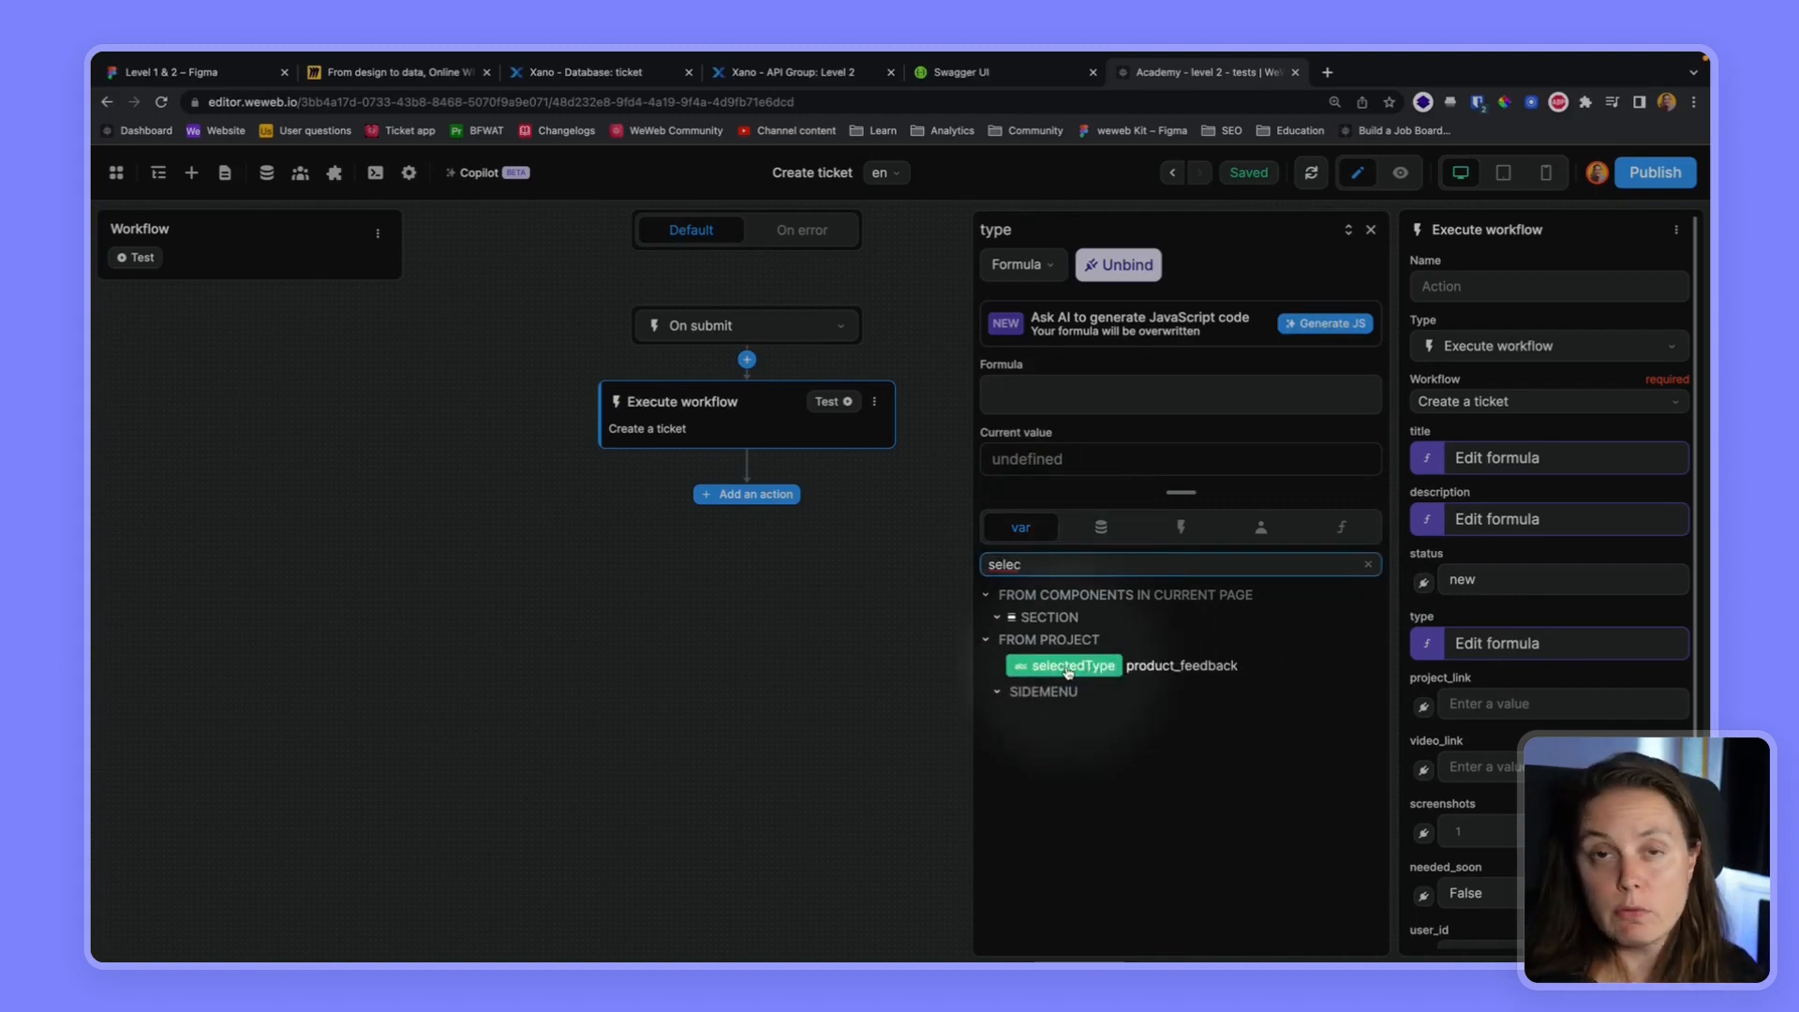
{"action": "left_click", "coordinate": [1068, 667]}
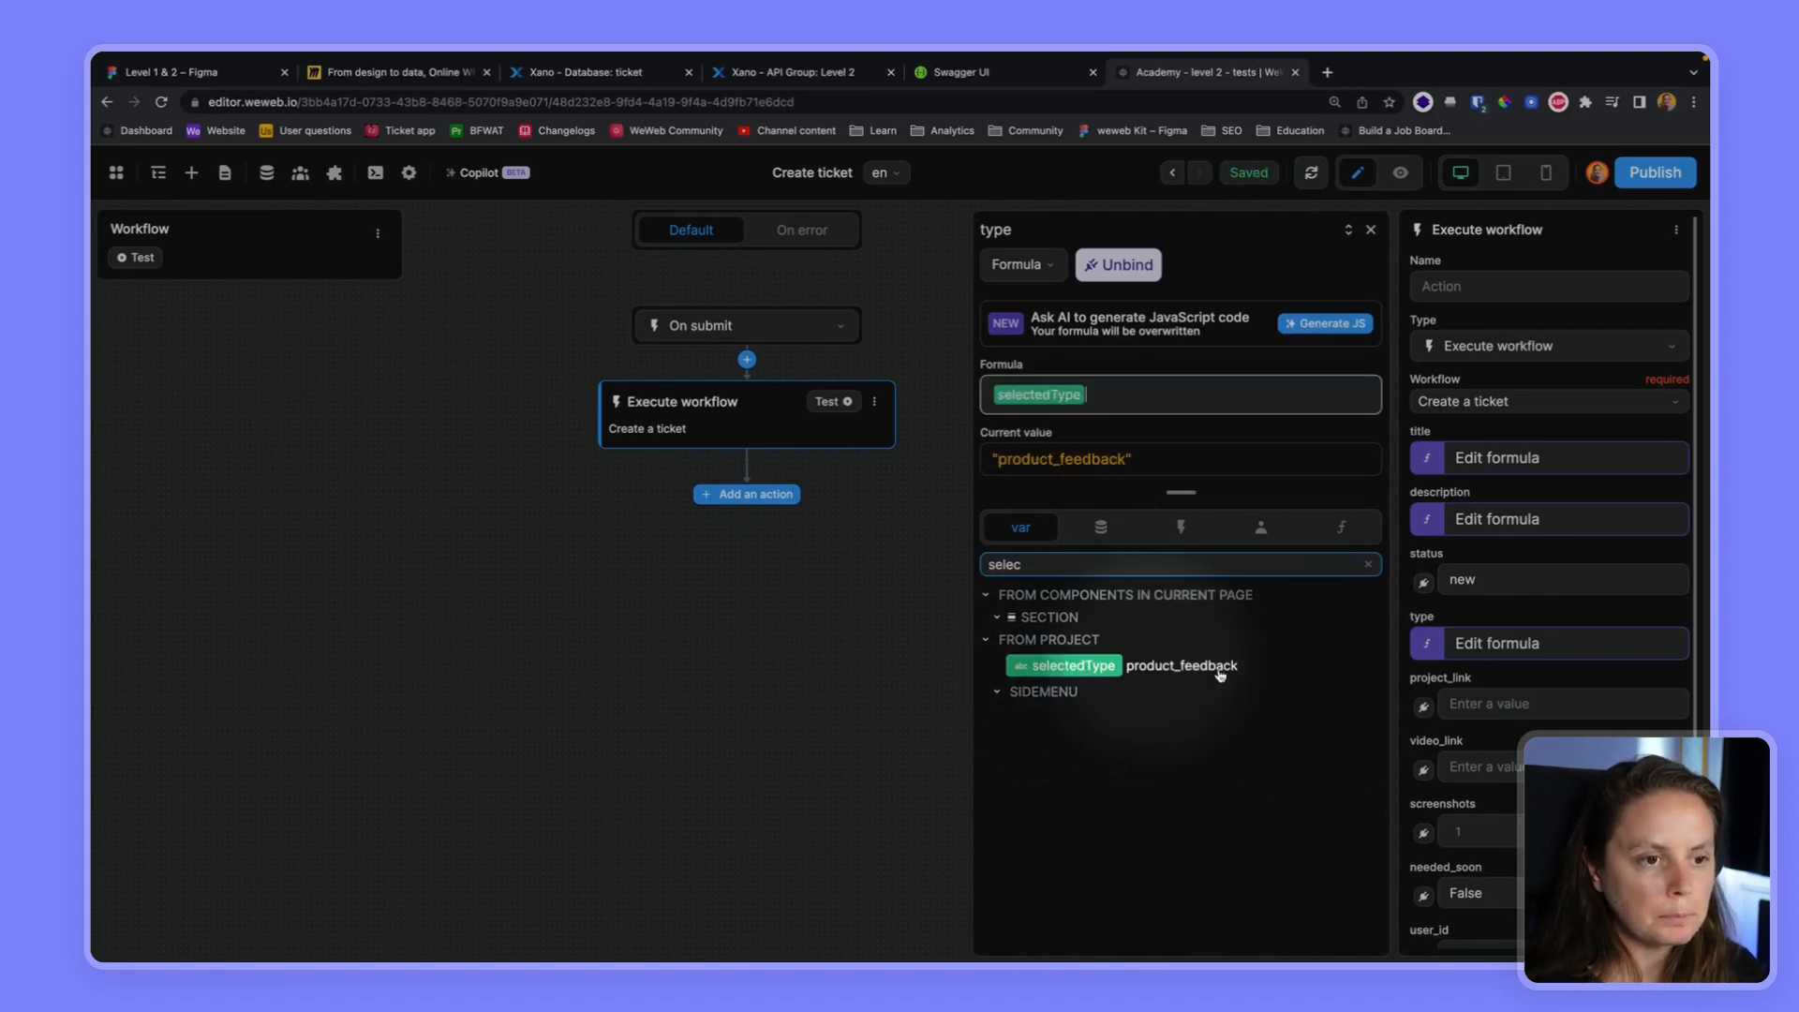
{"action": "left_click", "coordinate": [1423, 707]}
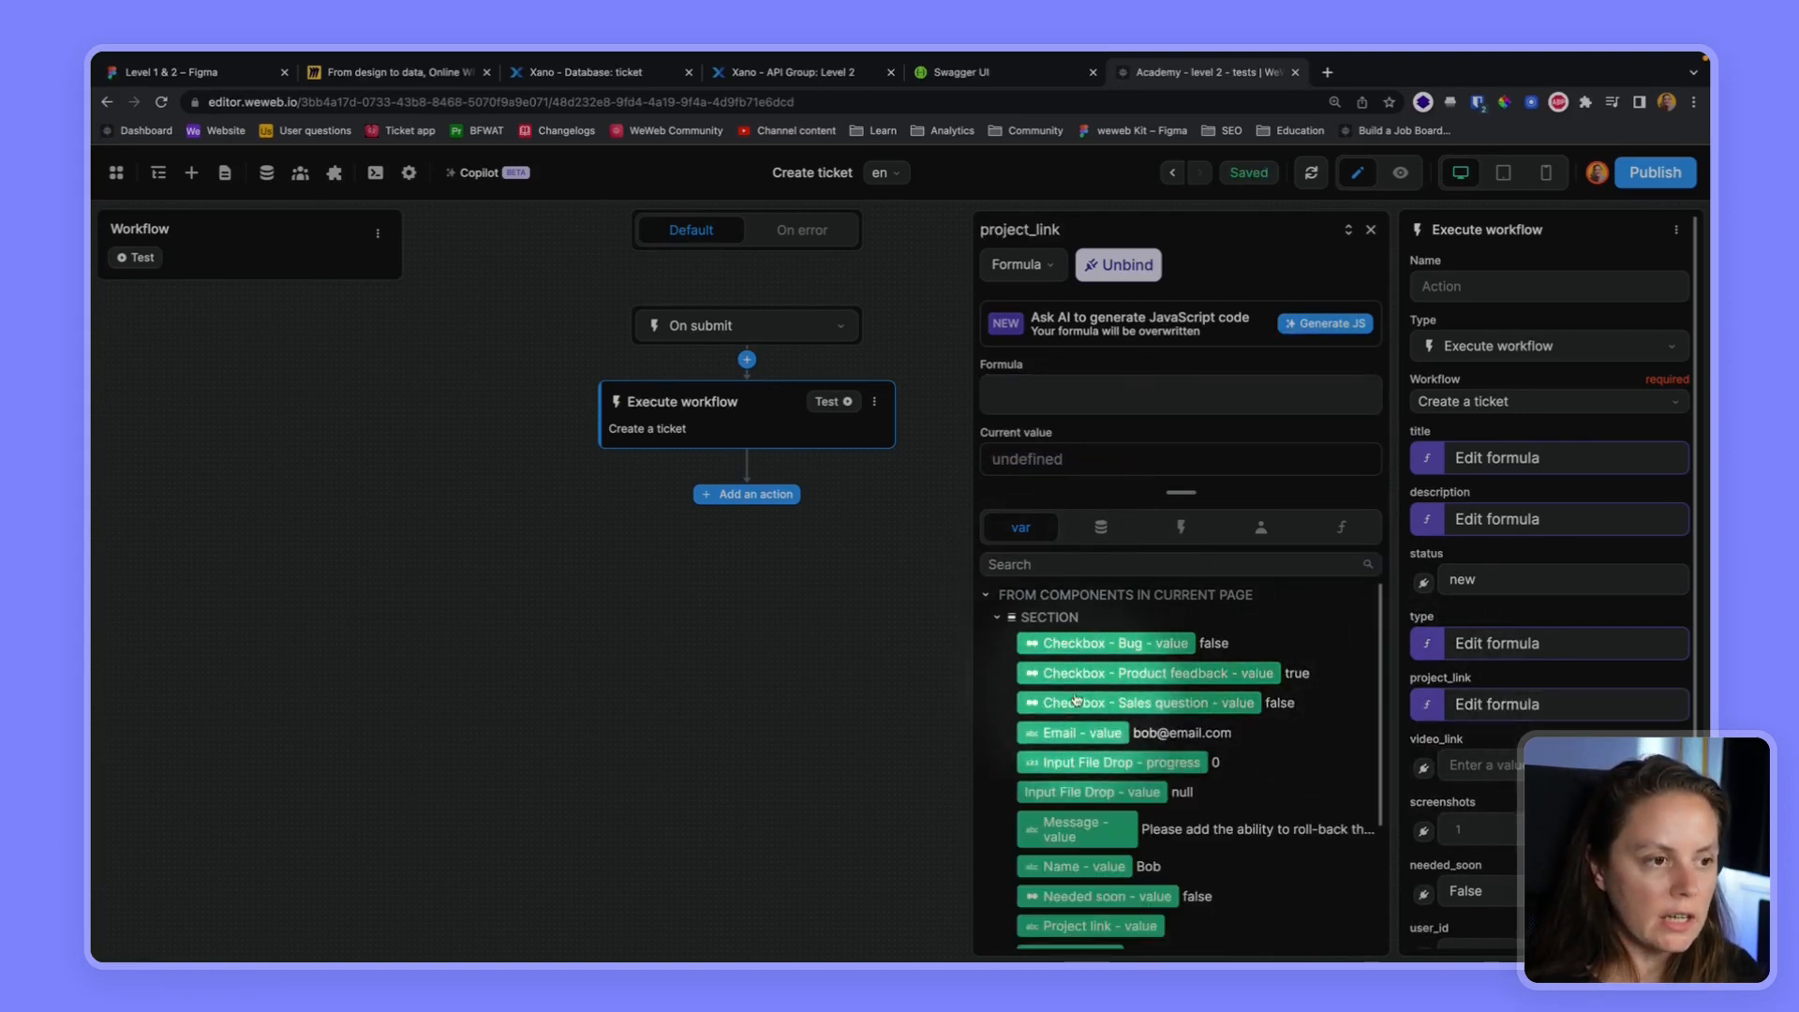
{"action": "left_click", "coordinate": [1077, 564]}
{"action": "type", "text": "proje"}
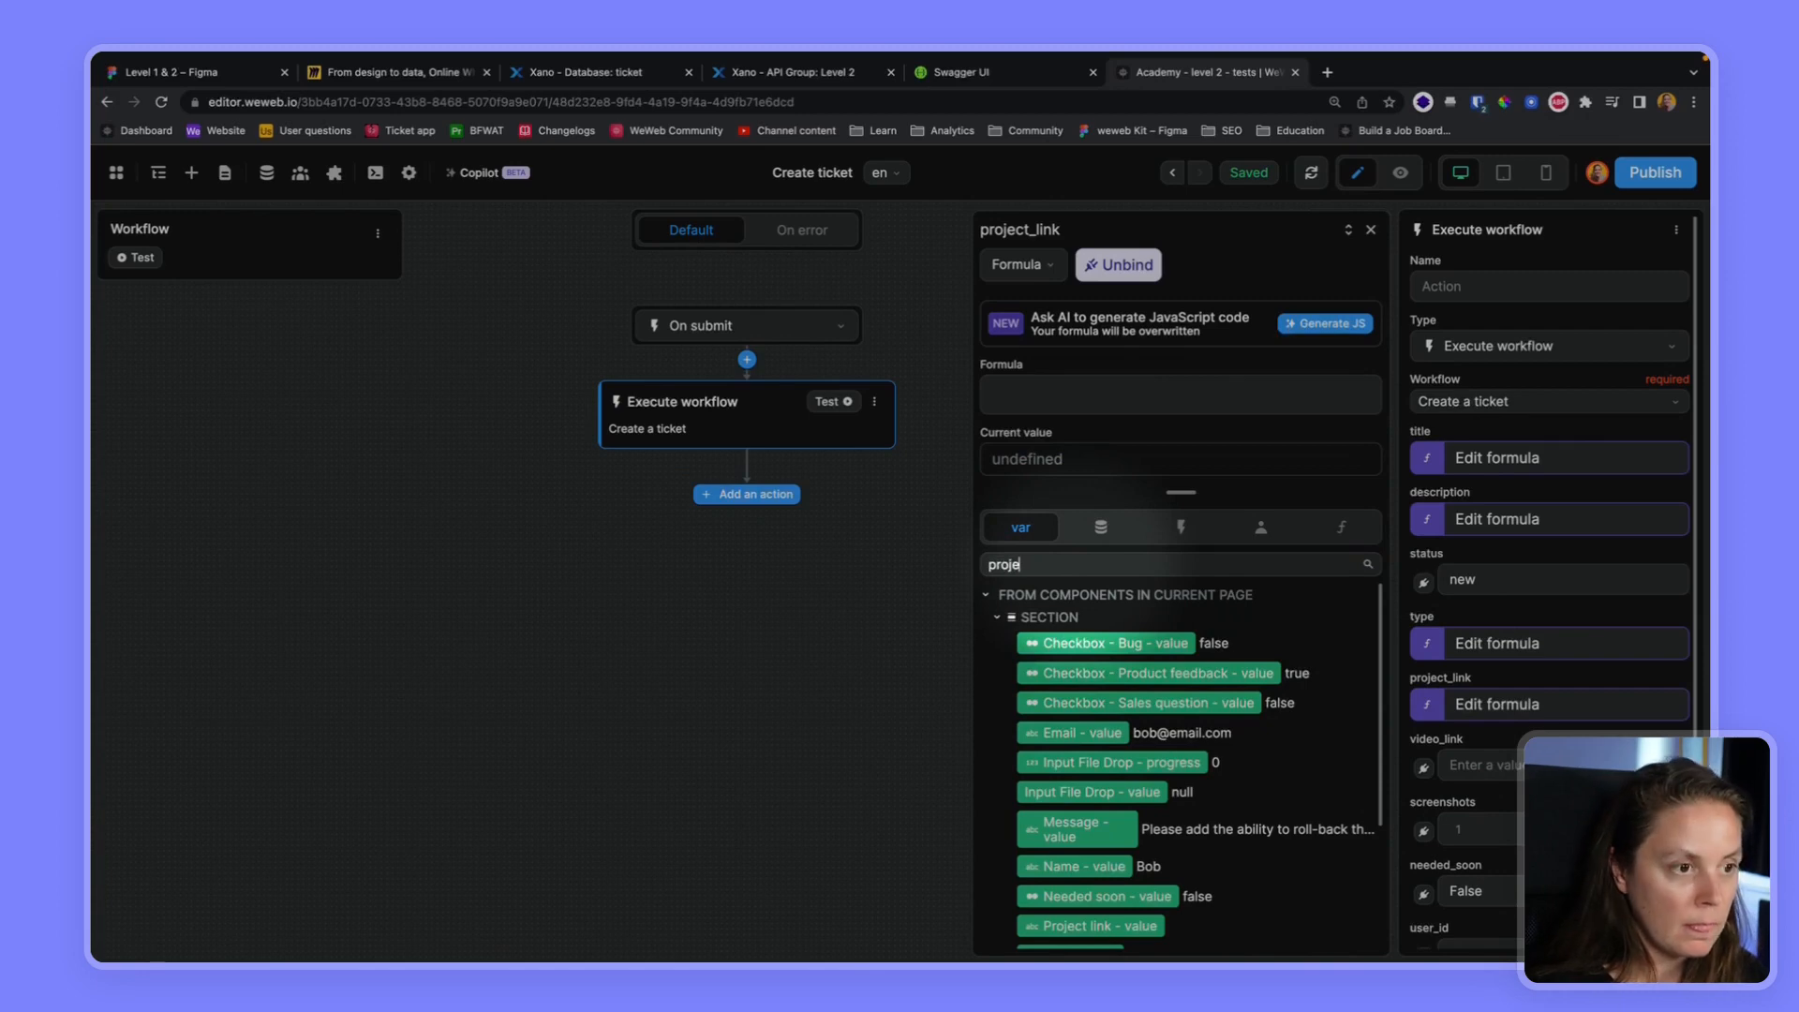
{"action": "left_click", "coordinate": [1092, 643]}
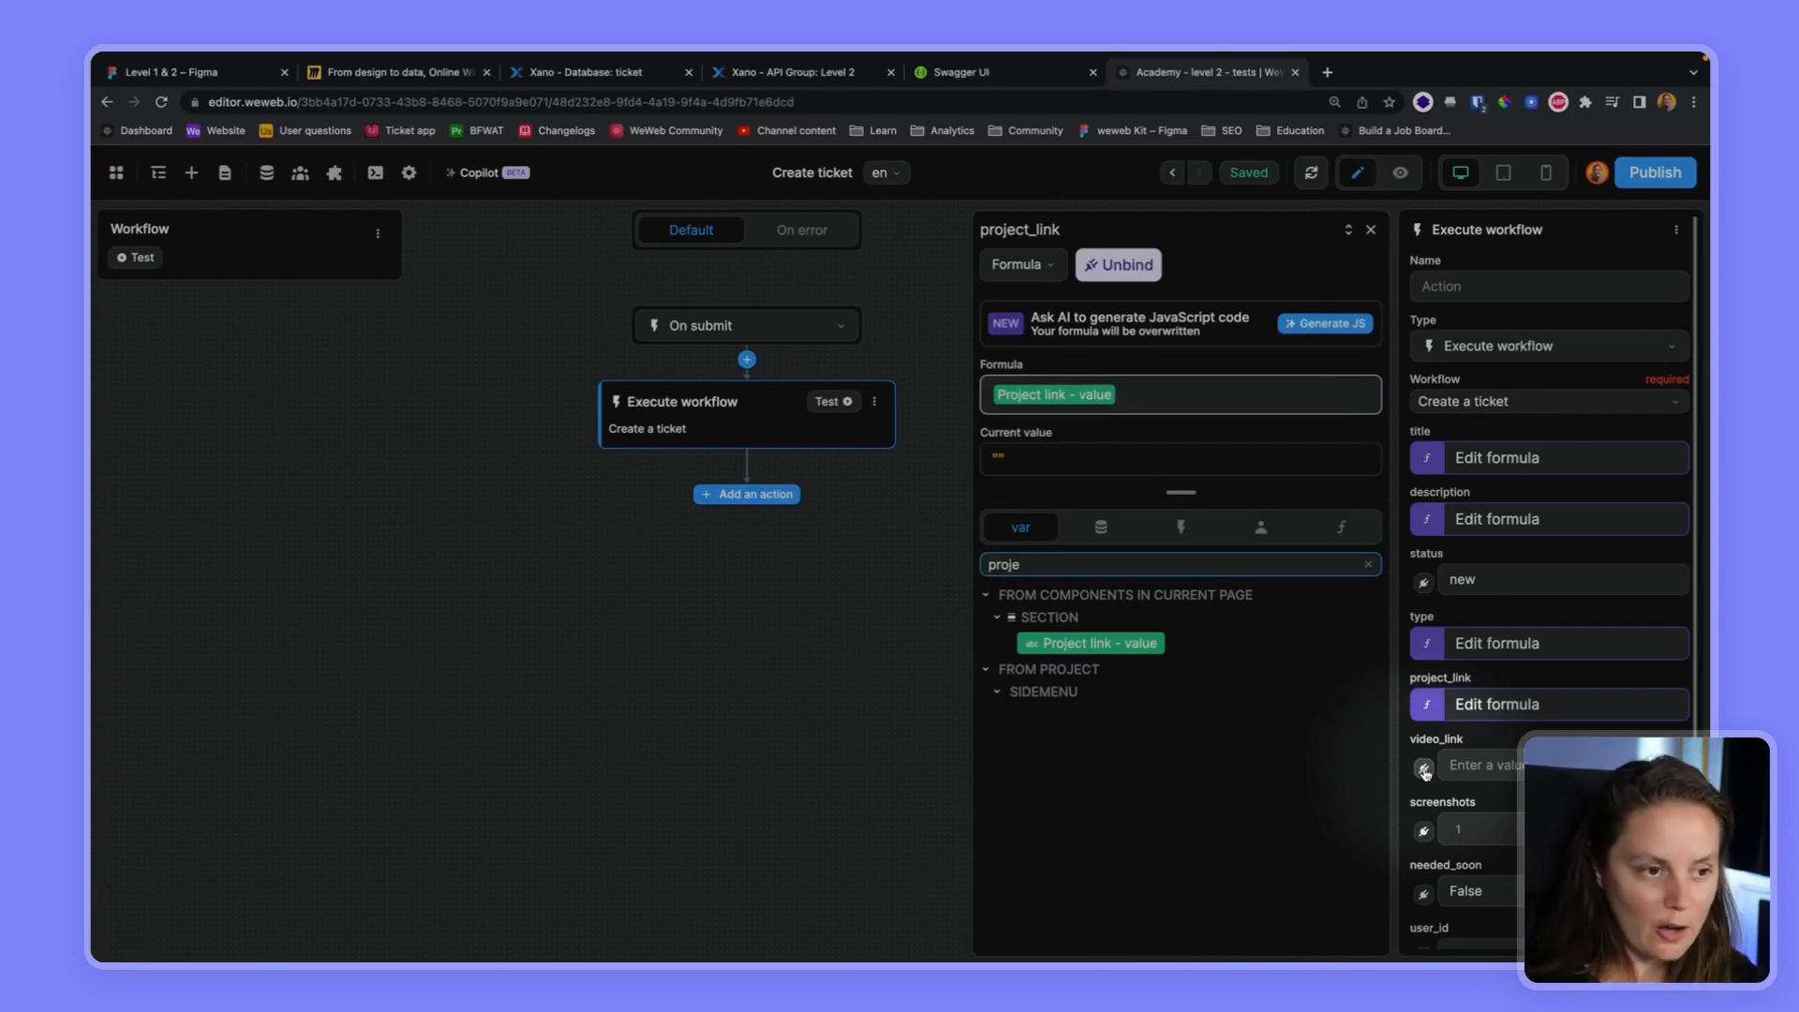
Bind the video_link parameter to "Video link - value" and the screenshots parameter to "Input File Drop - value"
{"action": "left_click", "coordinate": [1423, 768]}
{"action": "left_click", "coordinate": [1013, 565]}
{"action": "type", "text": "video"}
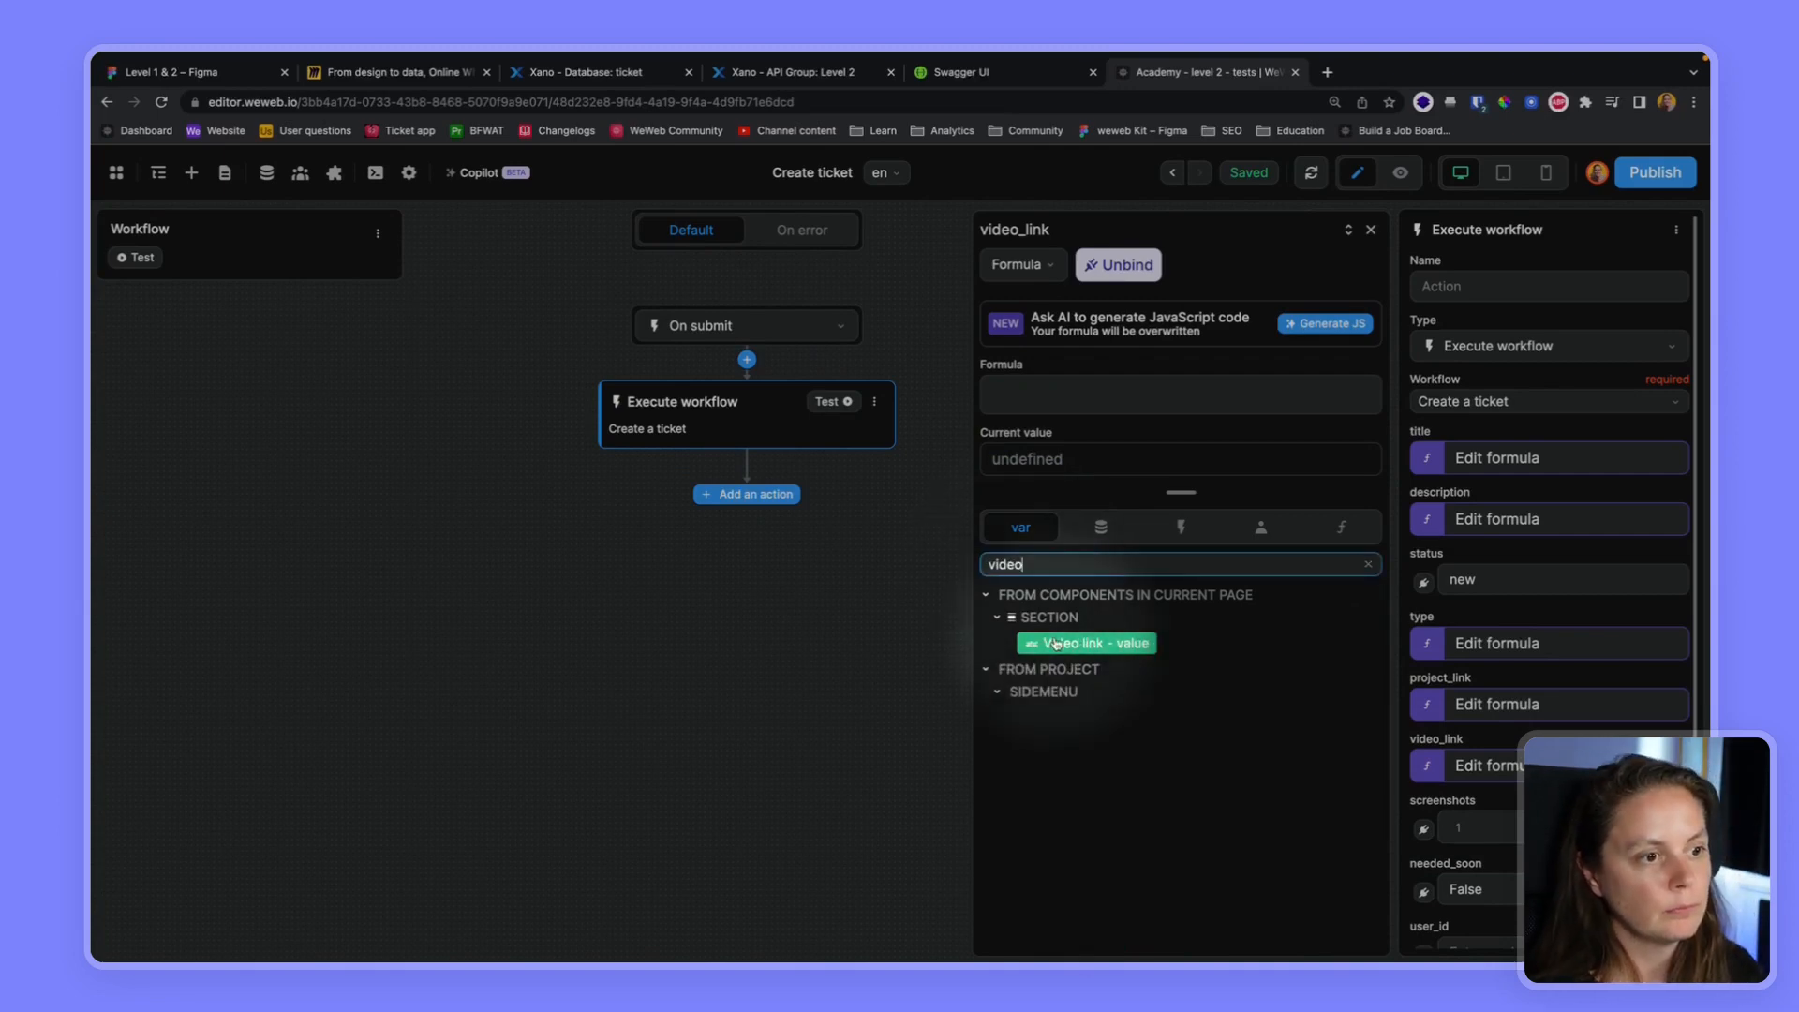
{"action": "left_click", "coordinate": [1139, 645]}
{"action": "left_click", "coordinate": [1423, 828]}
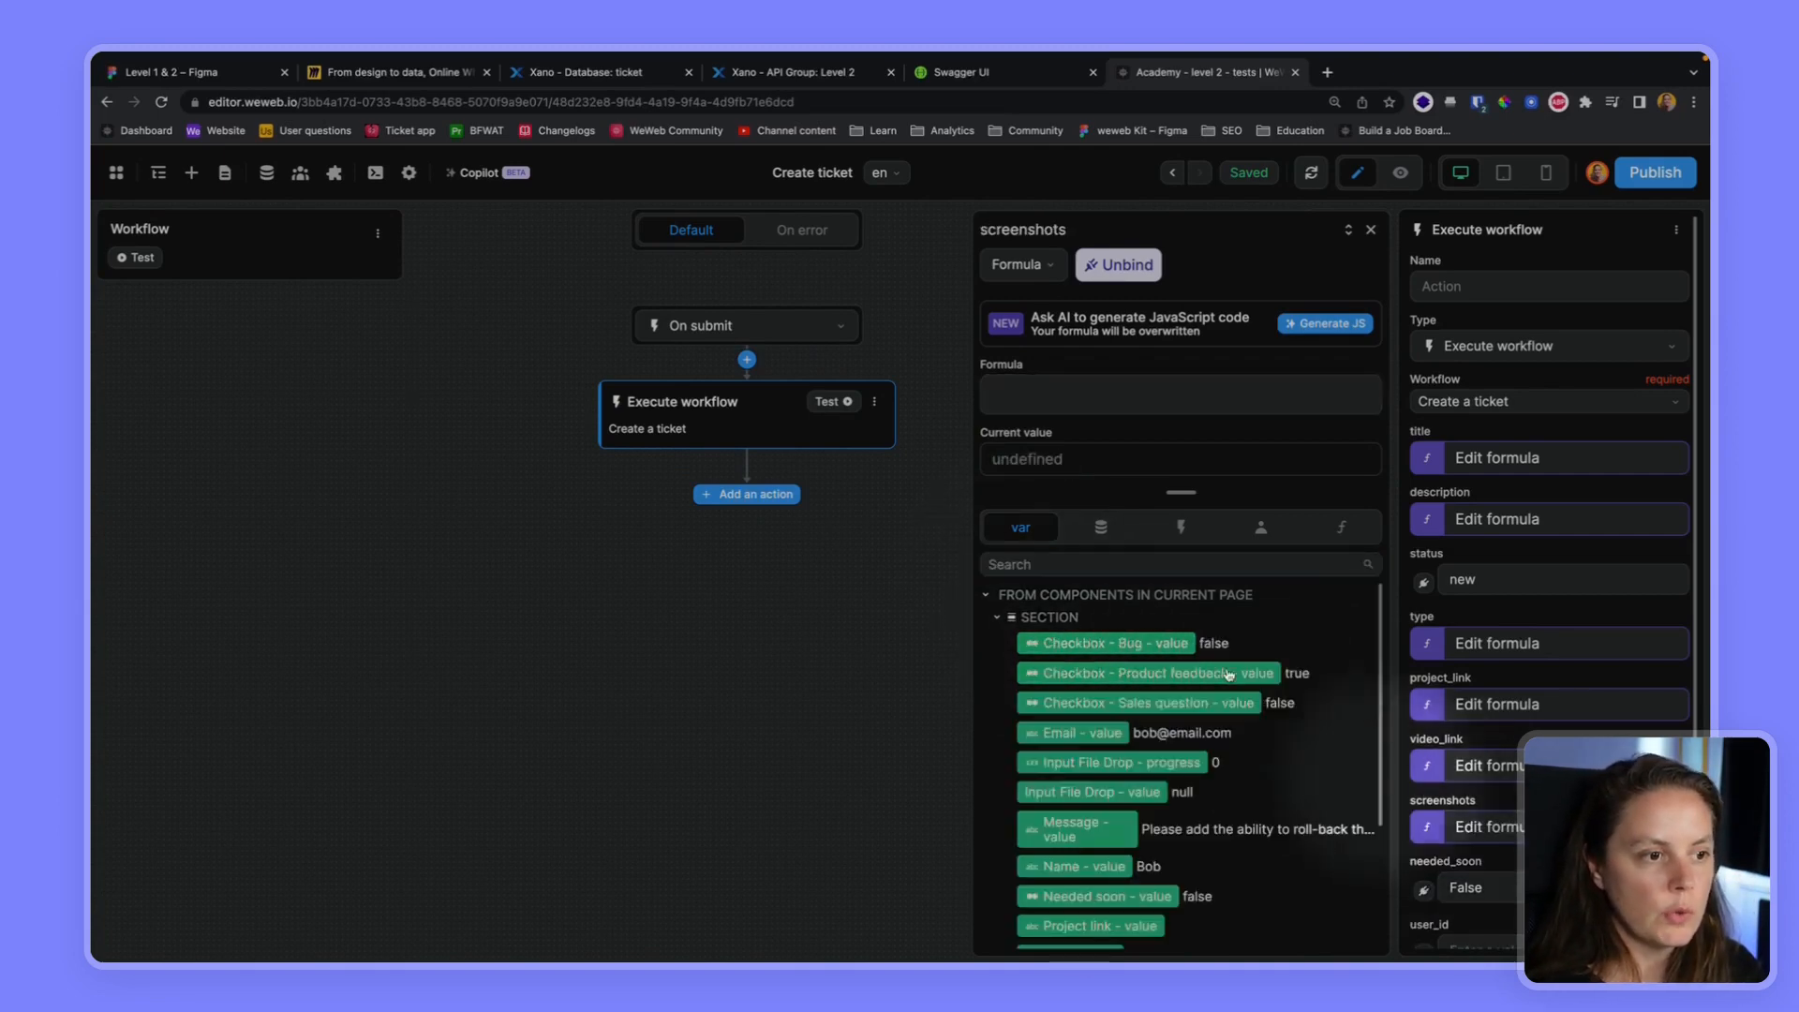
{"action": "left_click", "coordinate": [1092, 792]}
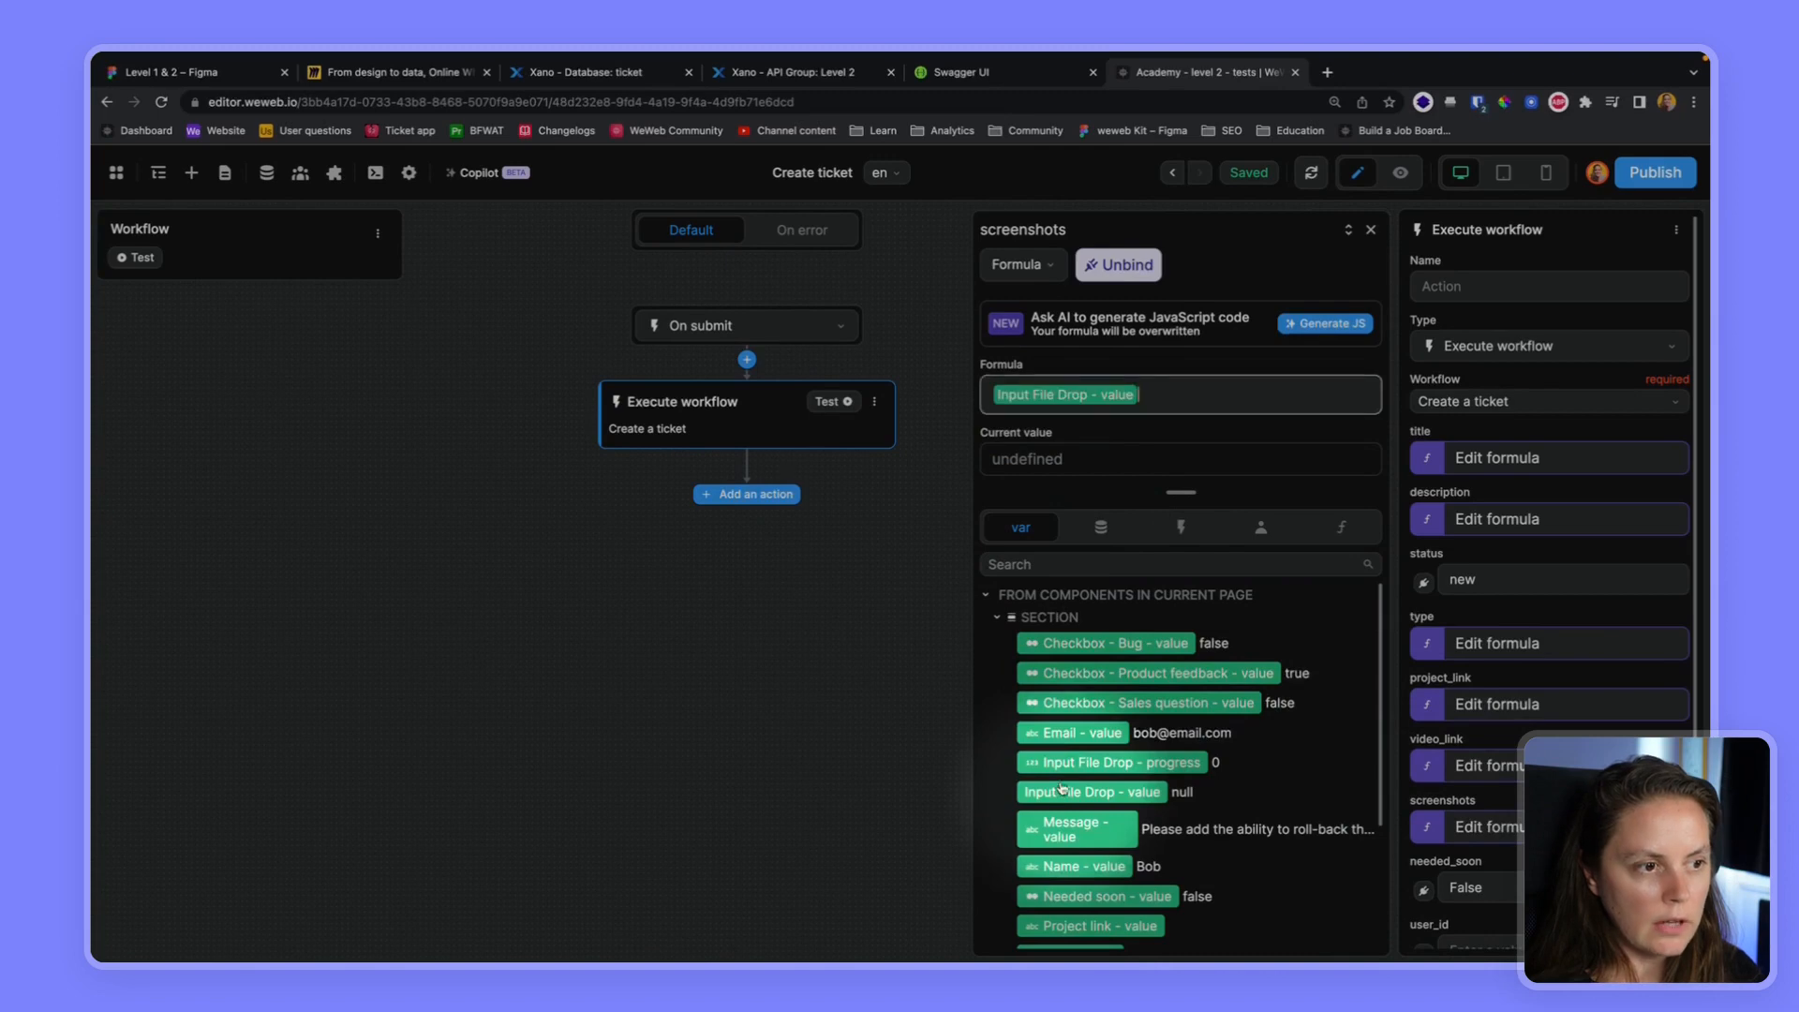
Bind the needed_soon parameter of the Execute workflow action to the "Needed soon - value" variable
{"action": "scroll", "coordinate": [1424, 778], "scroll_direction": "down", "scroll_amount": 3}
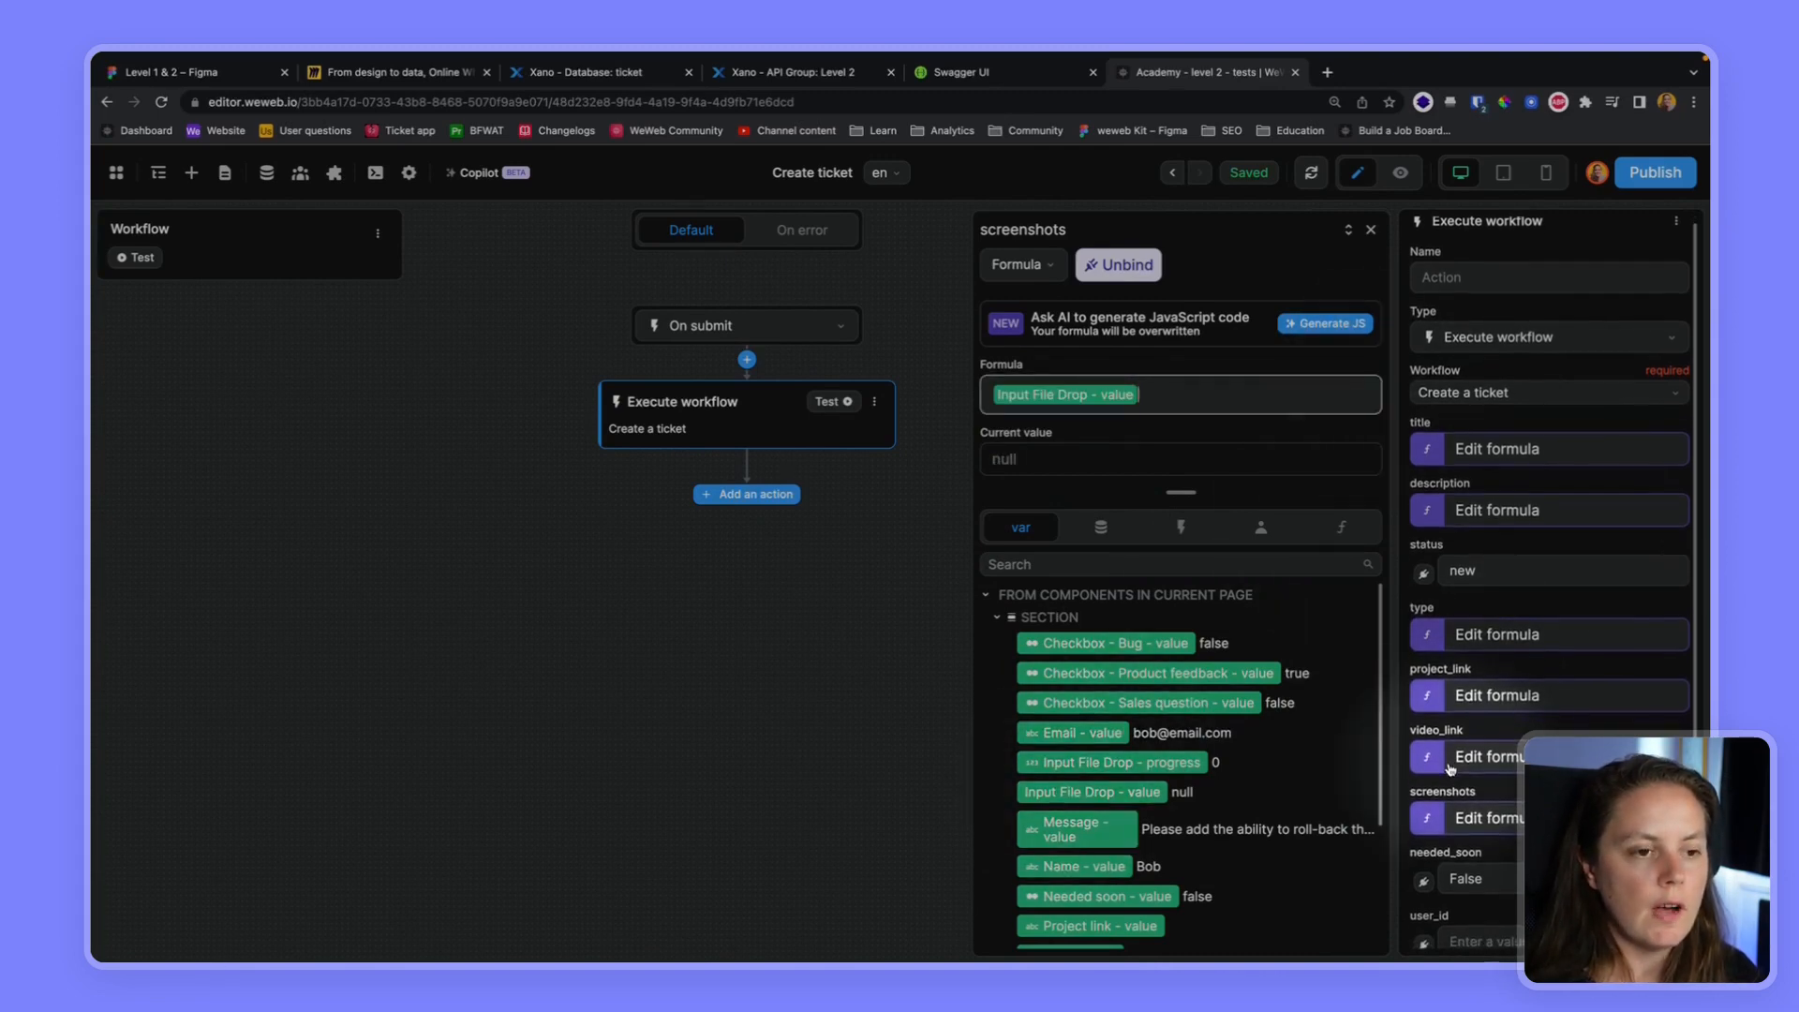
{"action": "left_click", "coordinate": [1424, 775]}
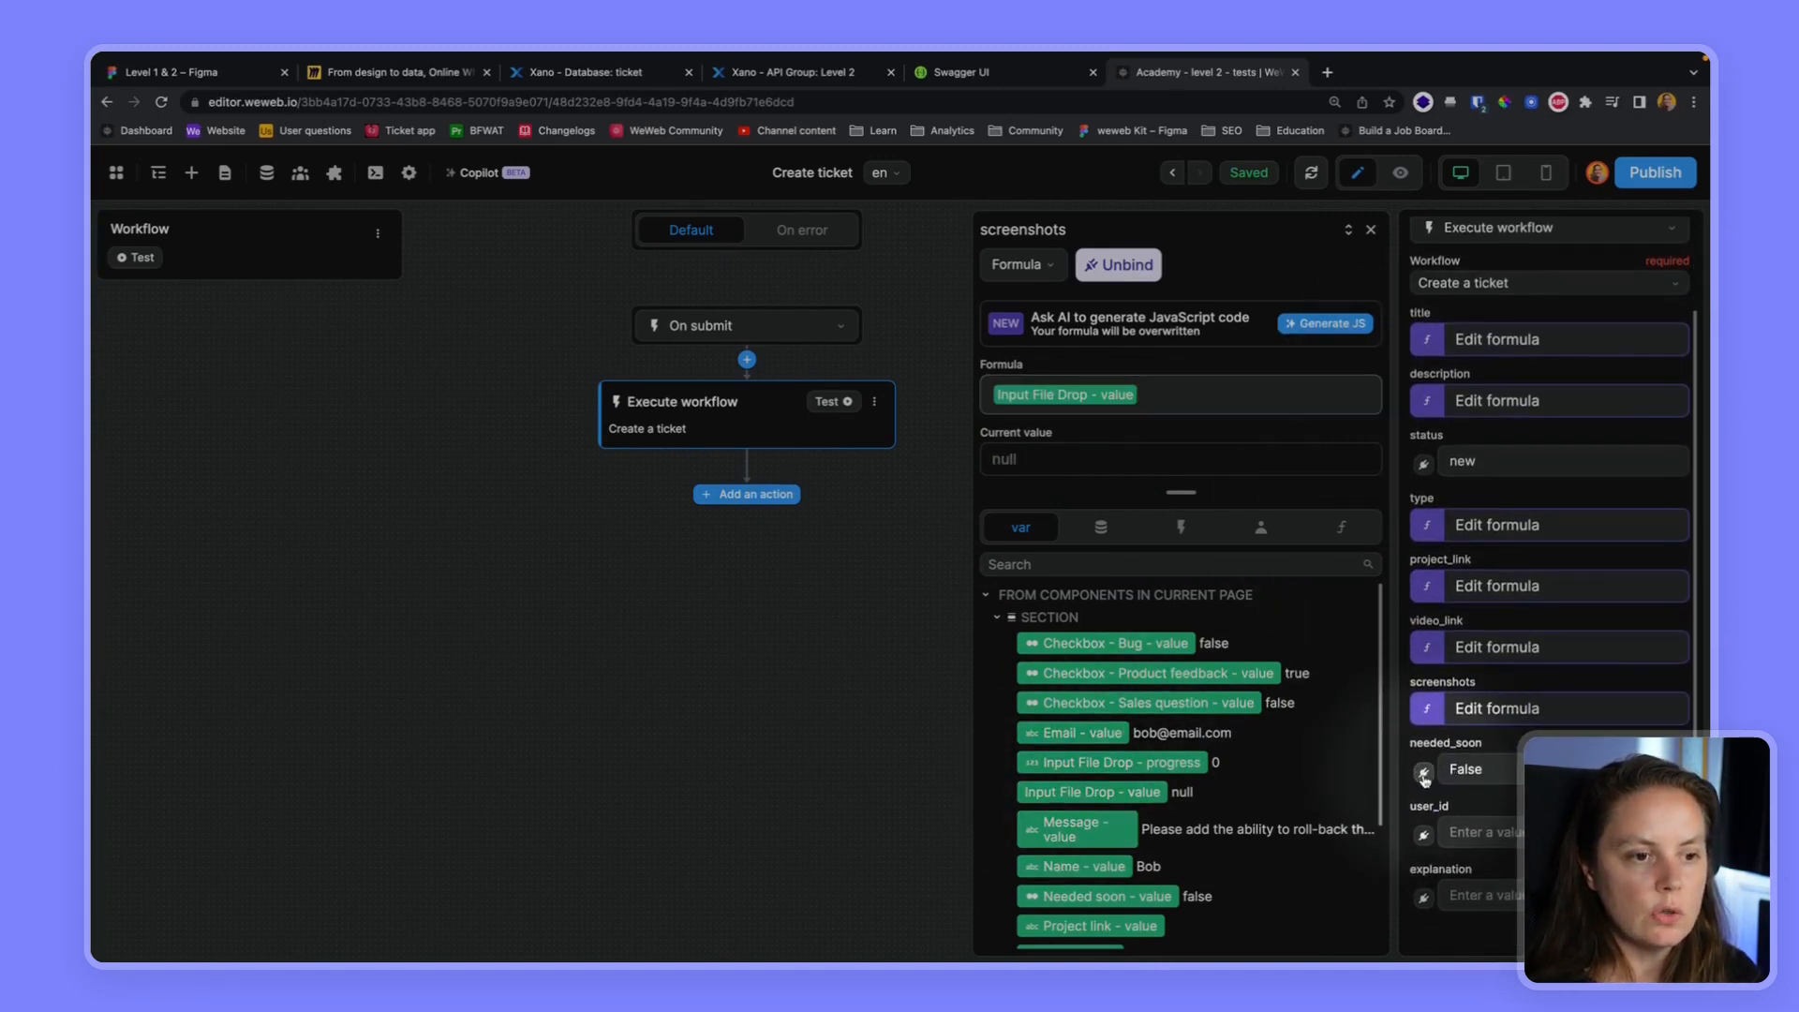
{"action": "left_click", "coordinate": [1030, 565]}
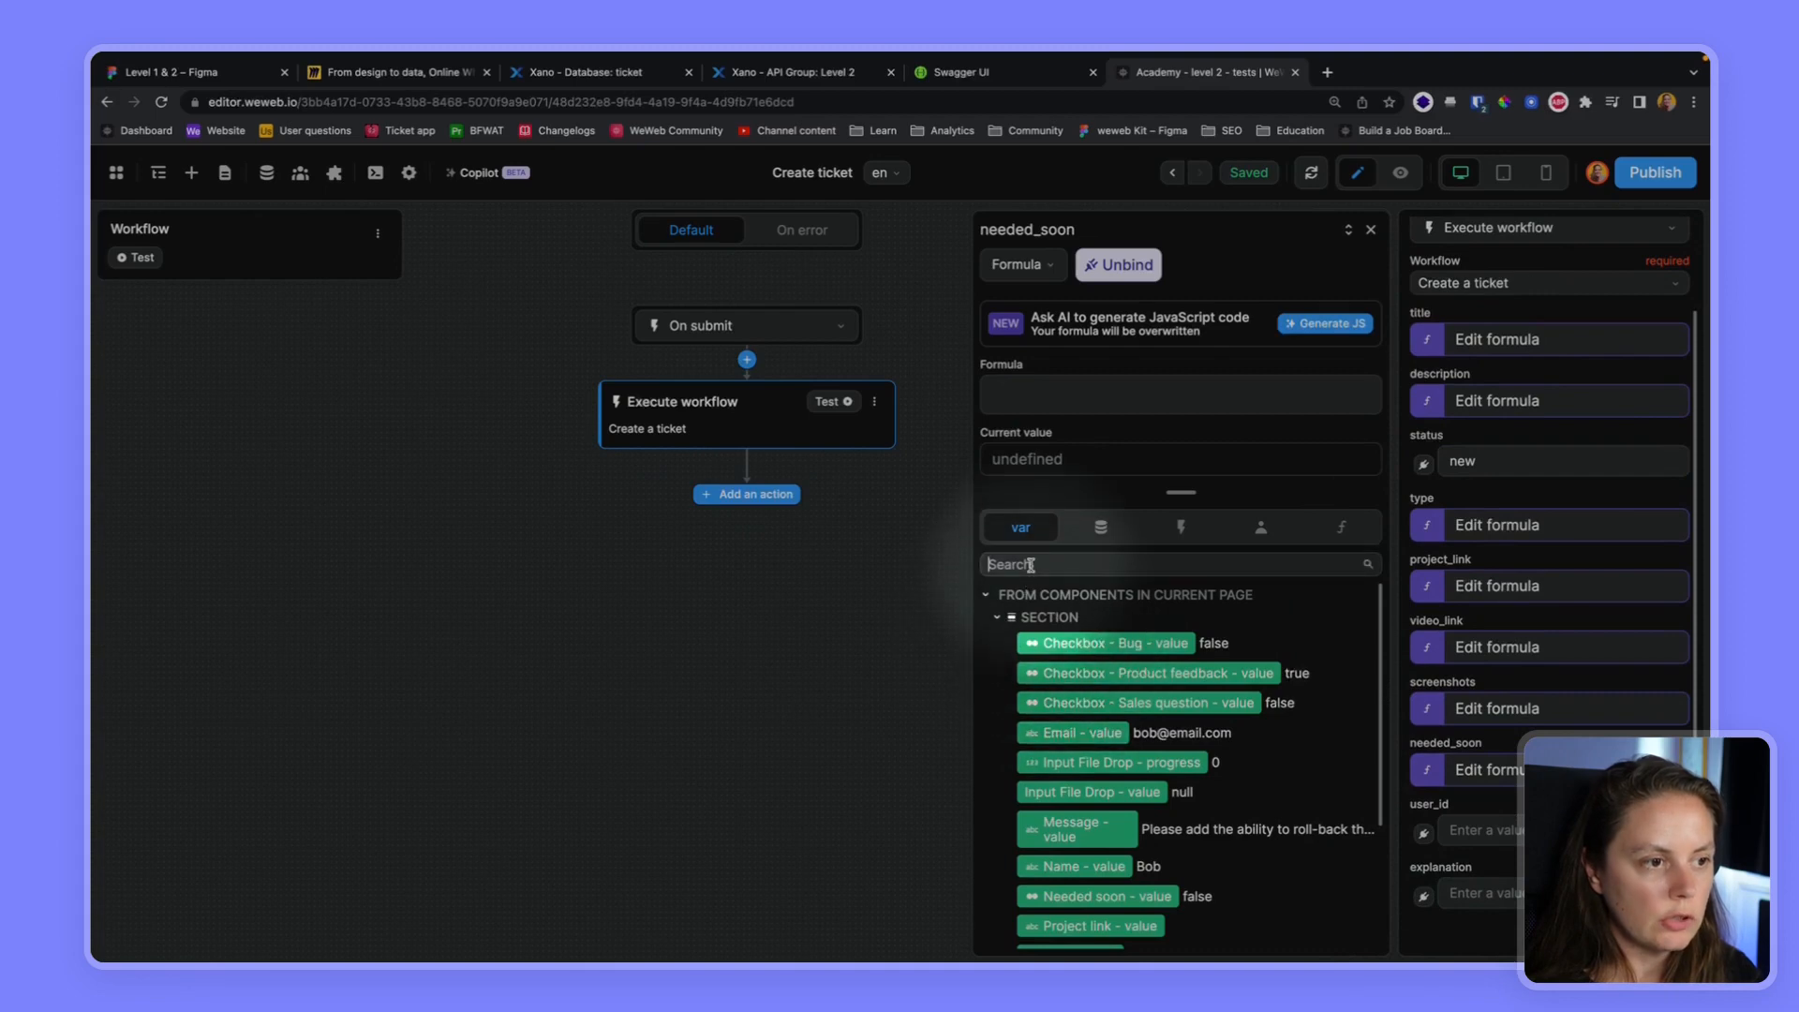
{"action": "type", "text": "neede"}
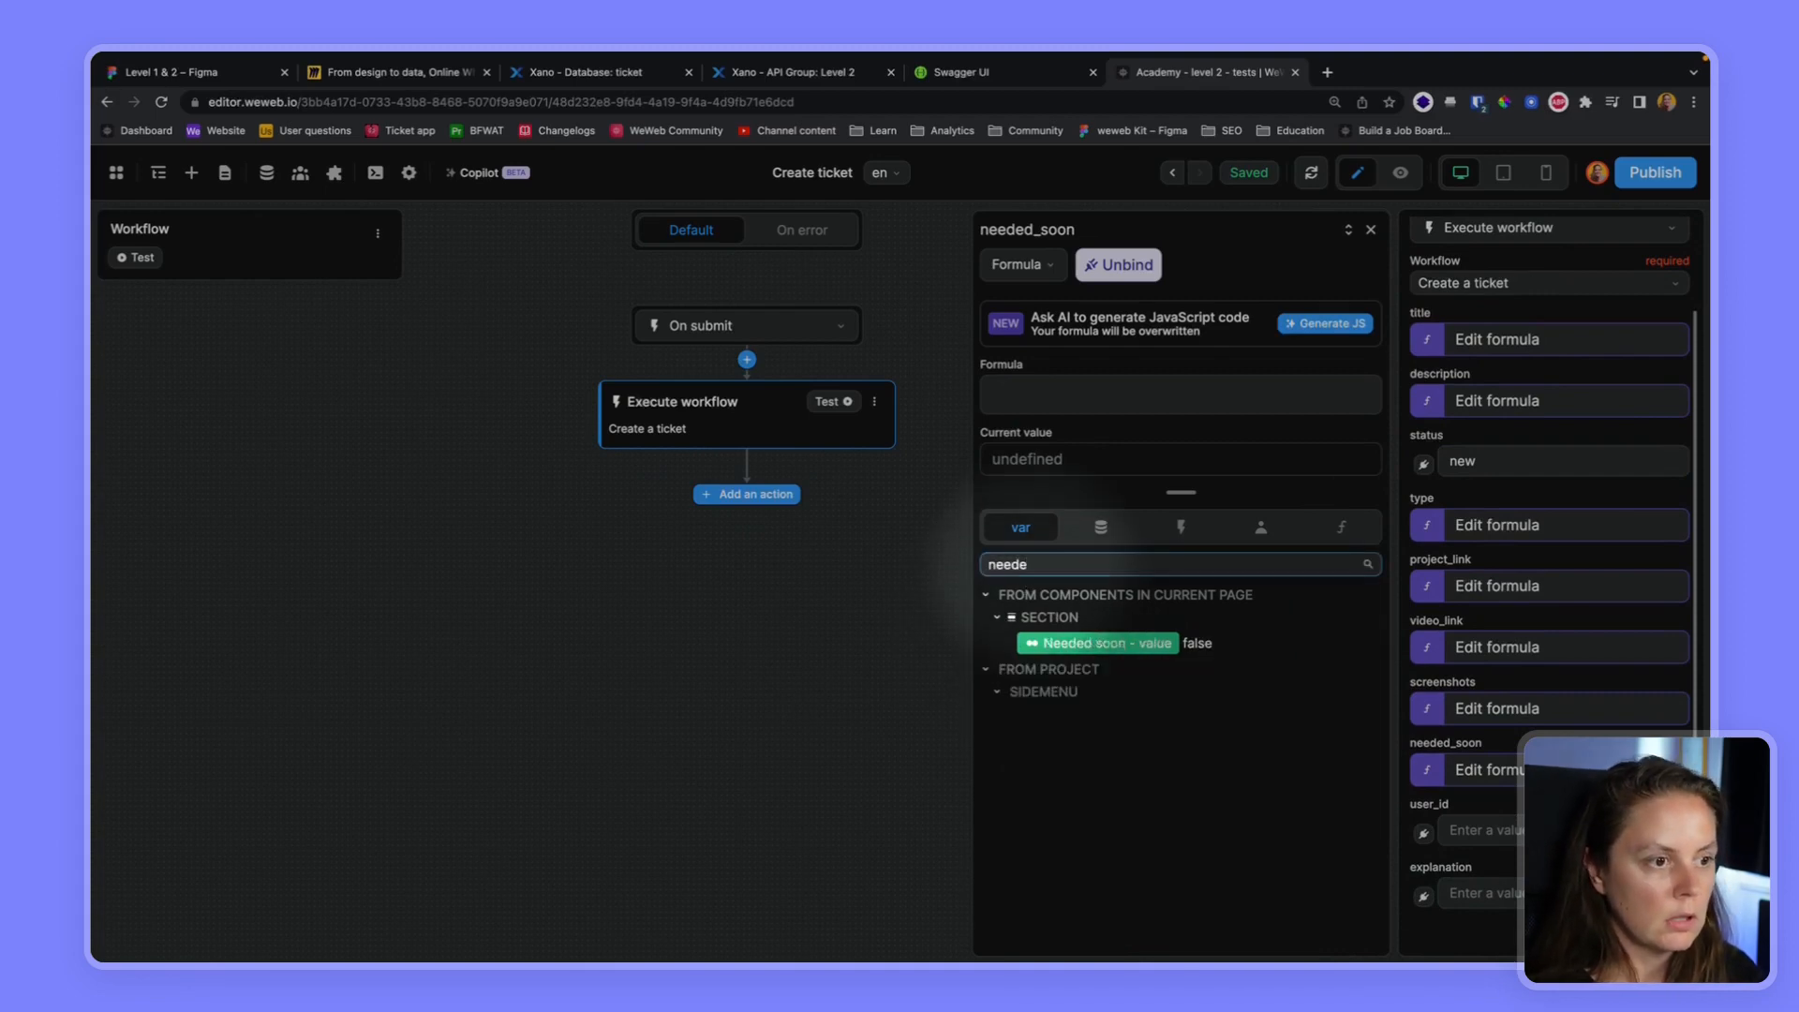
{"action": "left_click", "coordinate": [1098, 645]}
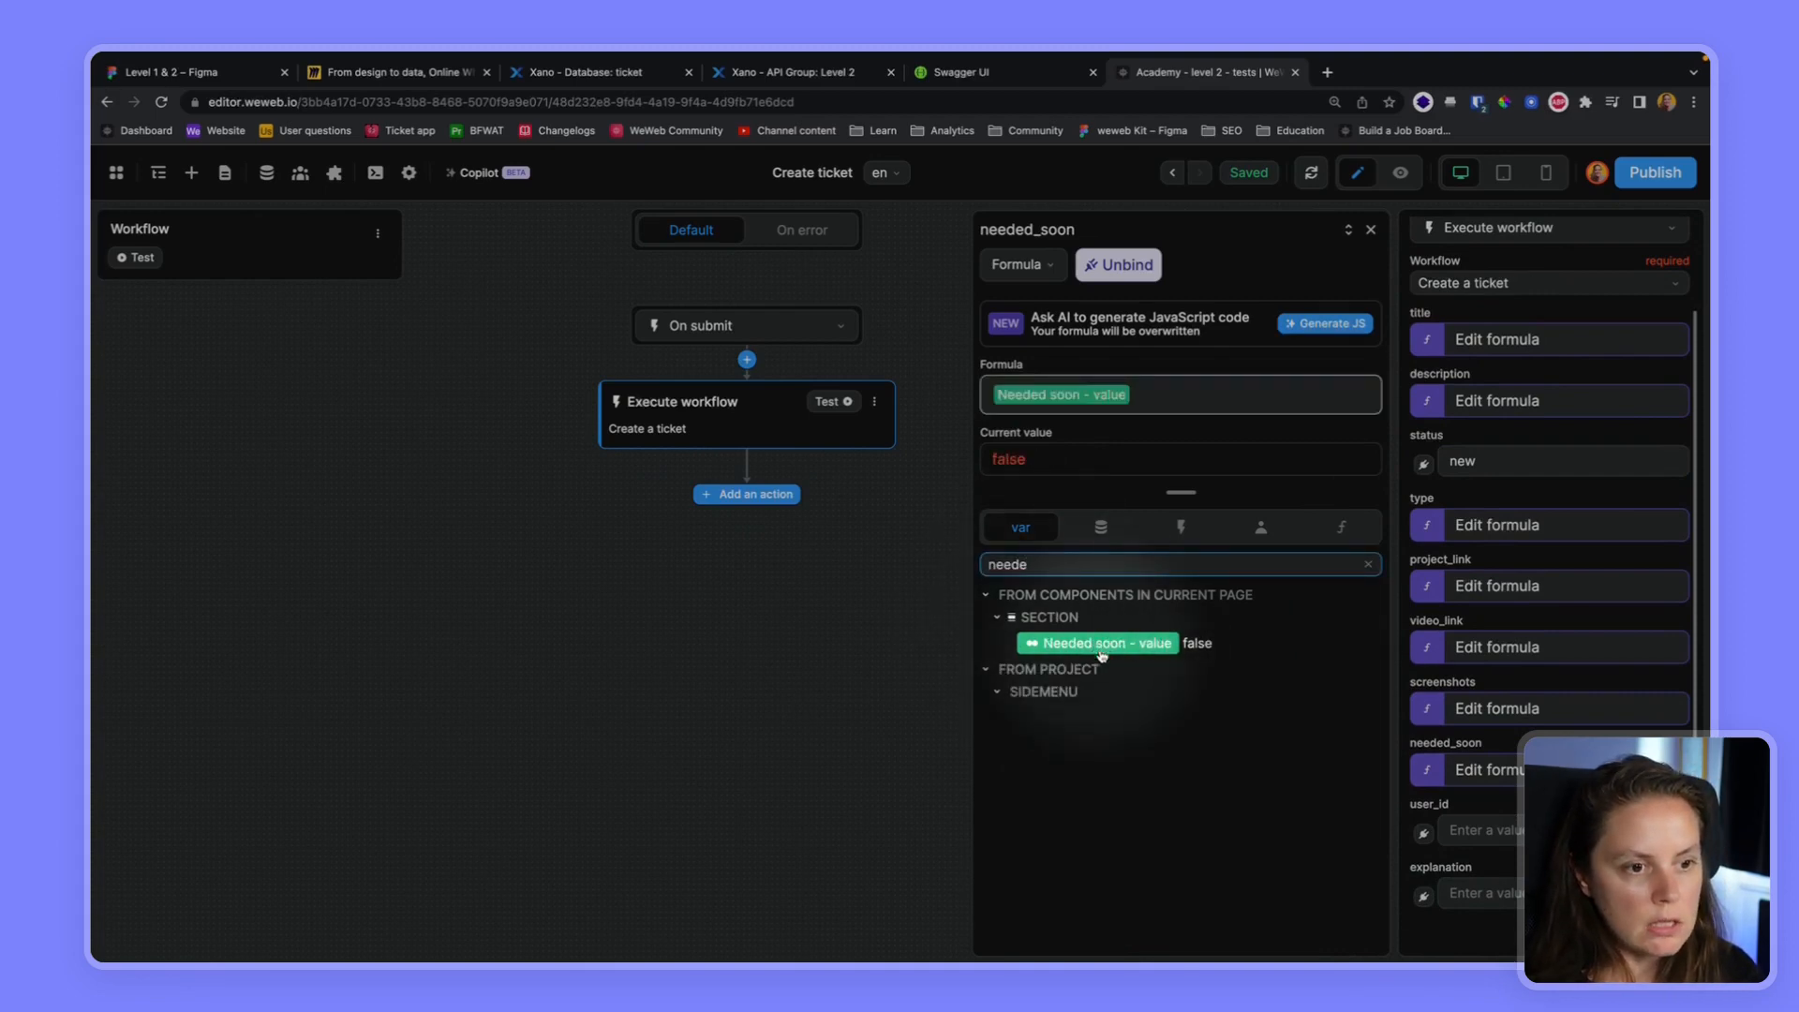
Bind the user_id parameter to the id of the authenticated user from Token Based Auth
{"action": "left_click", "coordinate": [1429, 834]}
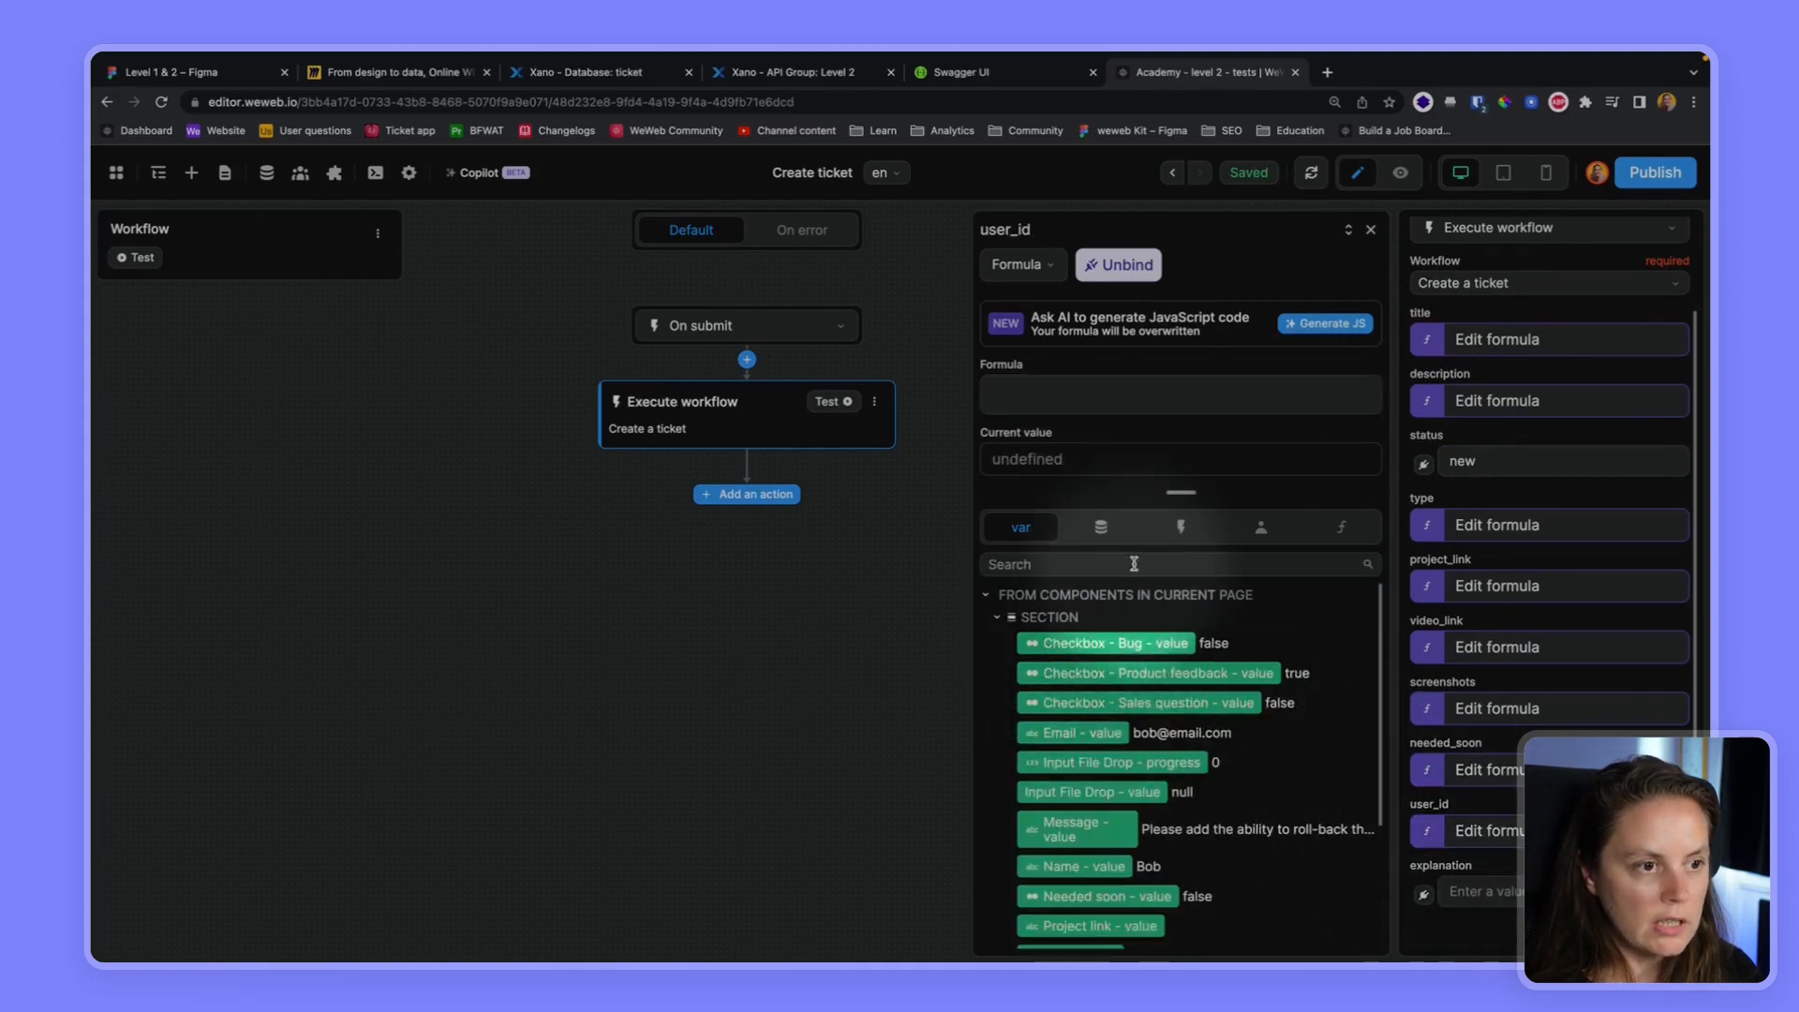
{"action": "left_click", "coordinate": [1262, 528]}
{"action": "left_click", "coordinate": [996, 623]}
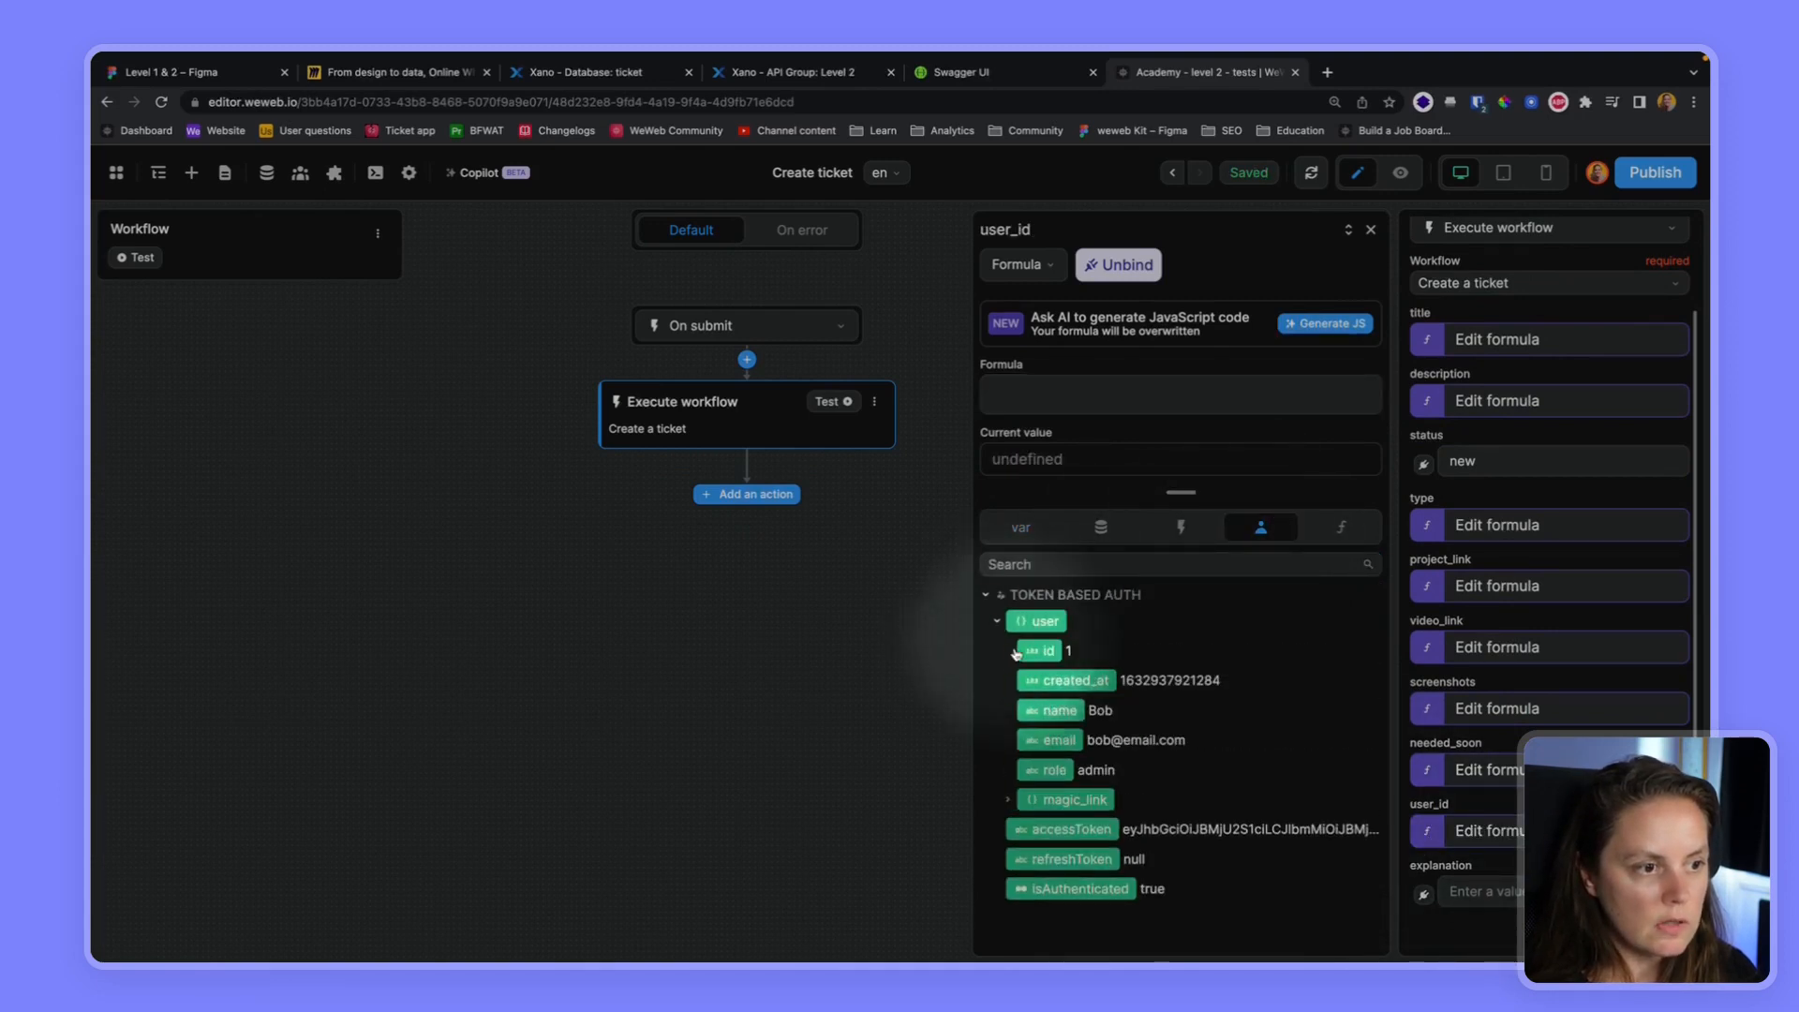
{"action": "left_click", "coordinate": [1037, 653]}
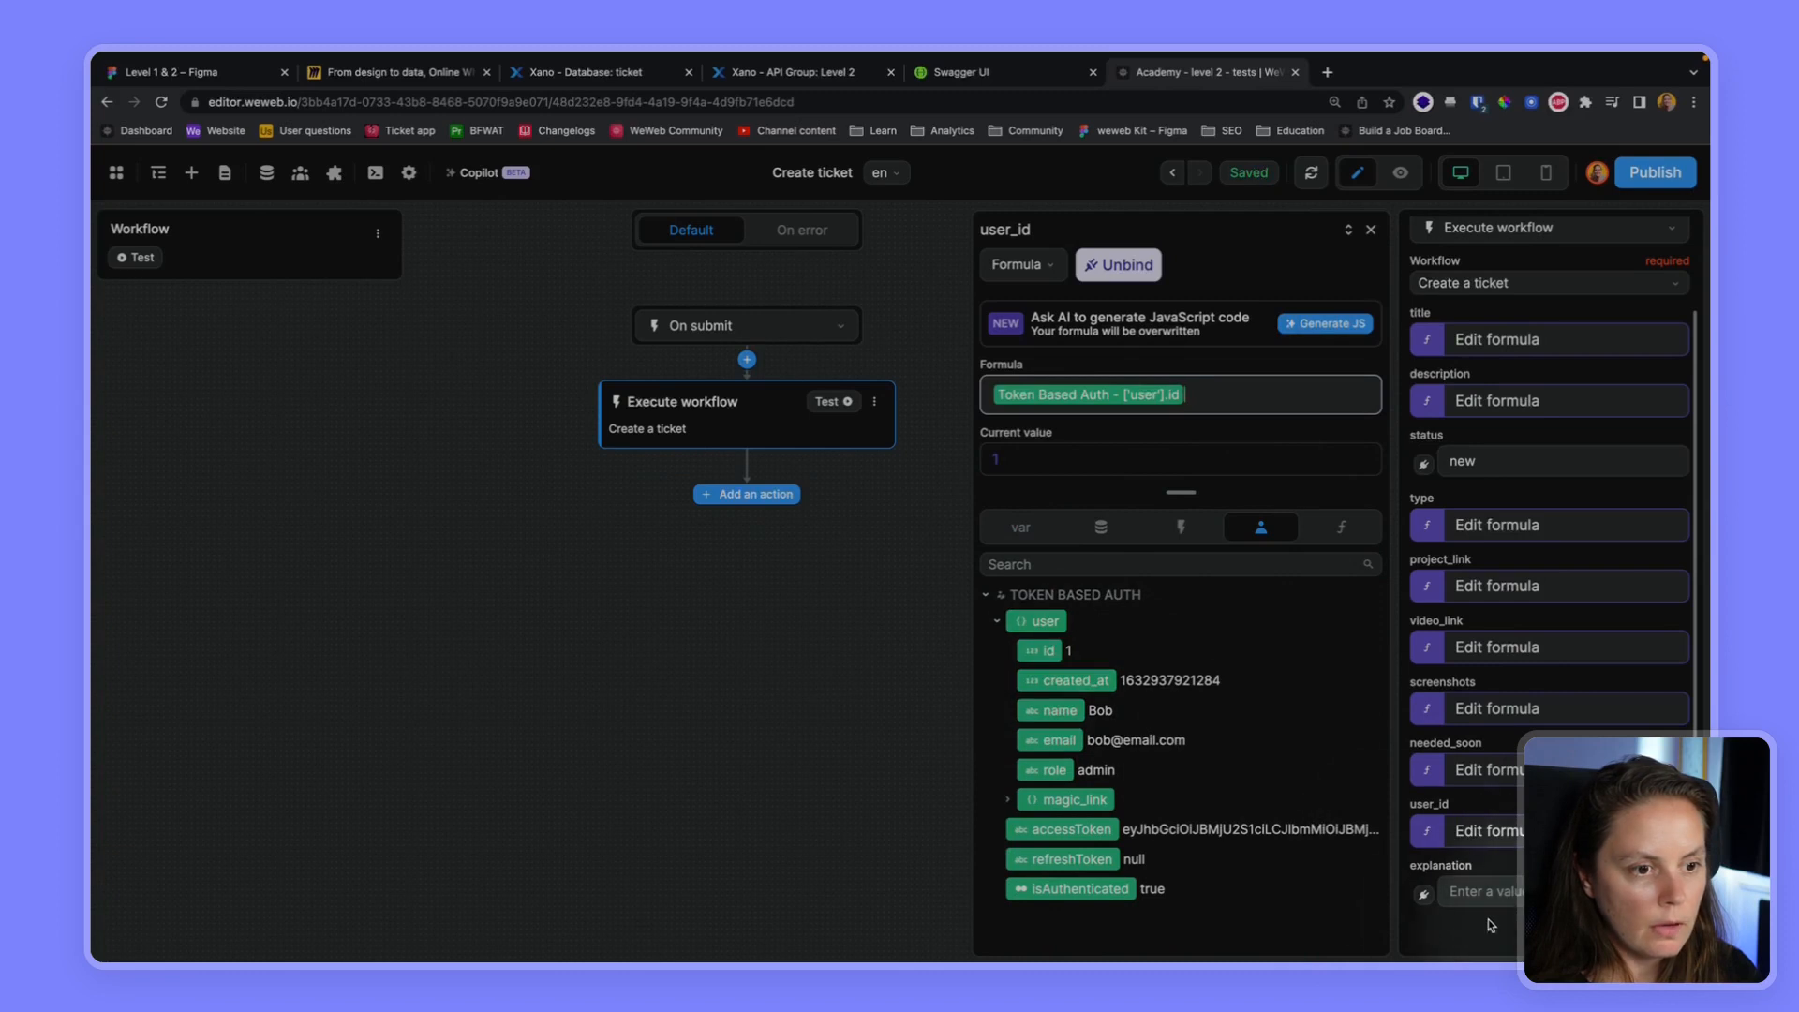
Bind the explanation parameter to the "Urgency - value" variable and close the formula editor
{"action": "left_click", "coordinate": [1424, 895]}
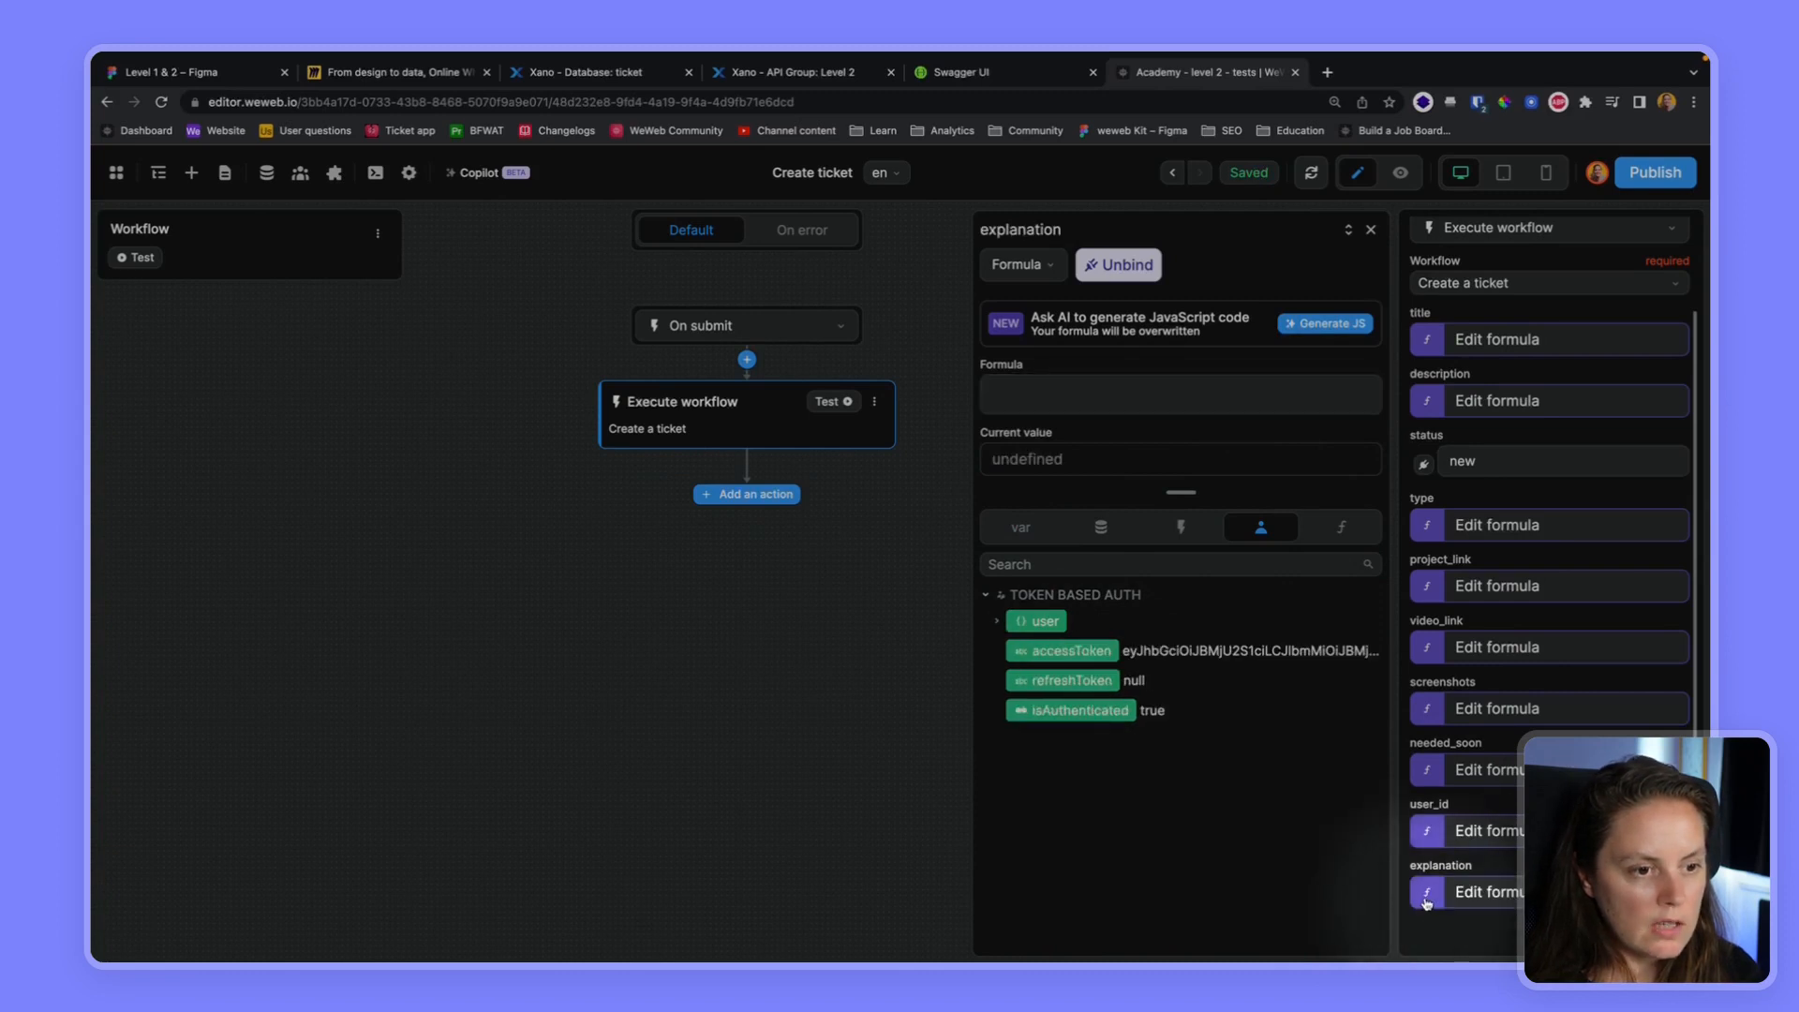
{"action": "left_click", "coordinate": [1019, 539]}
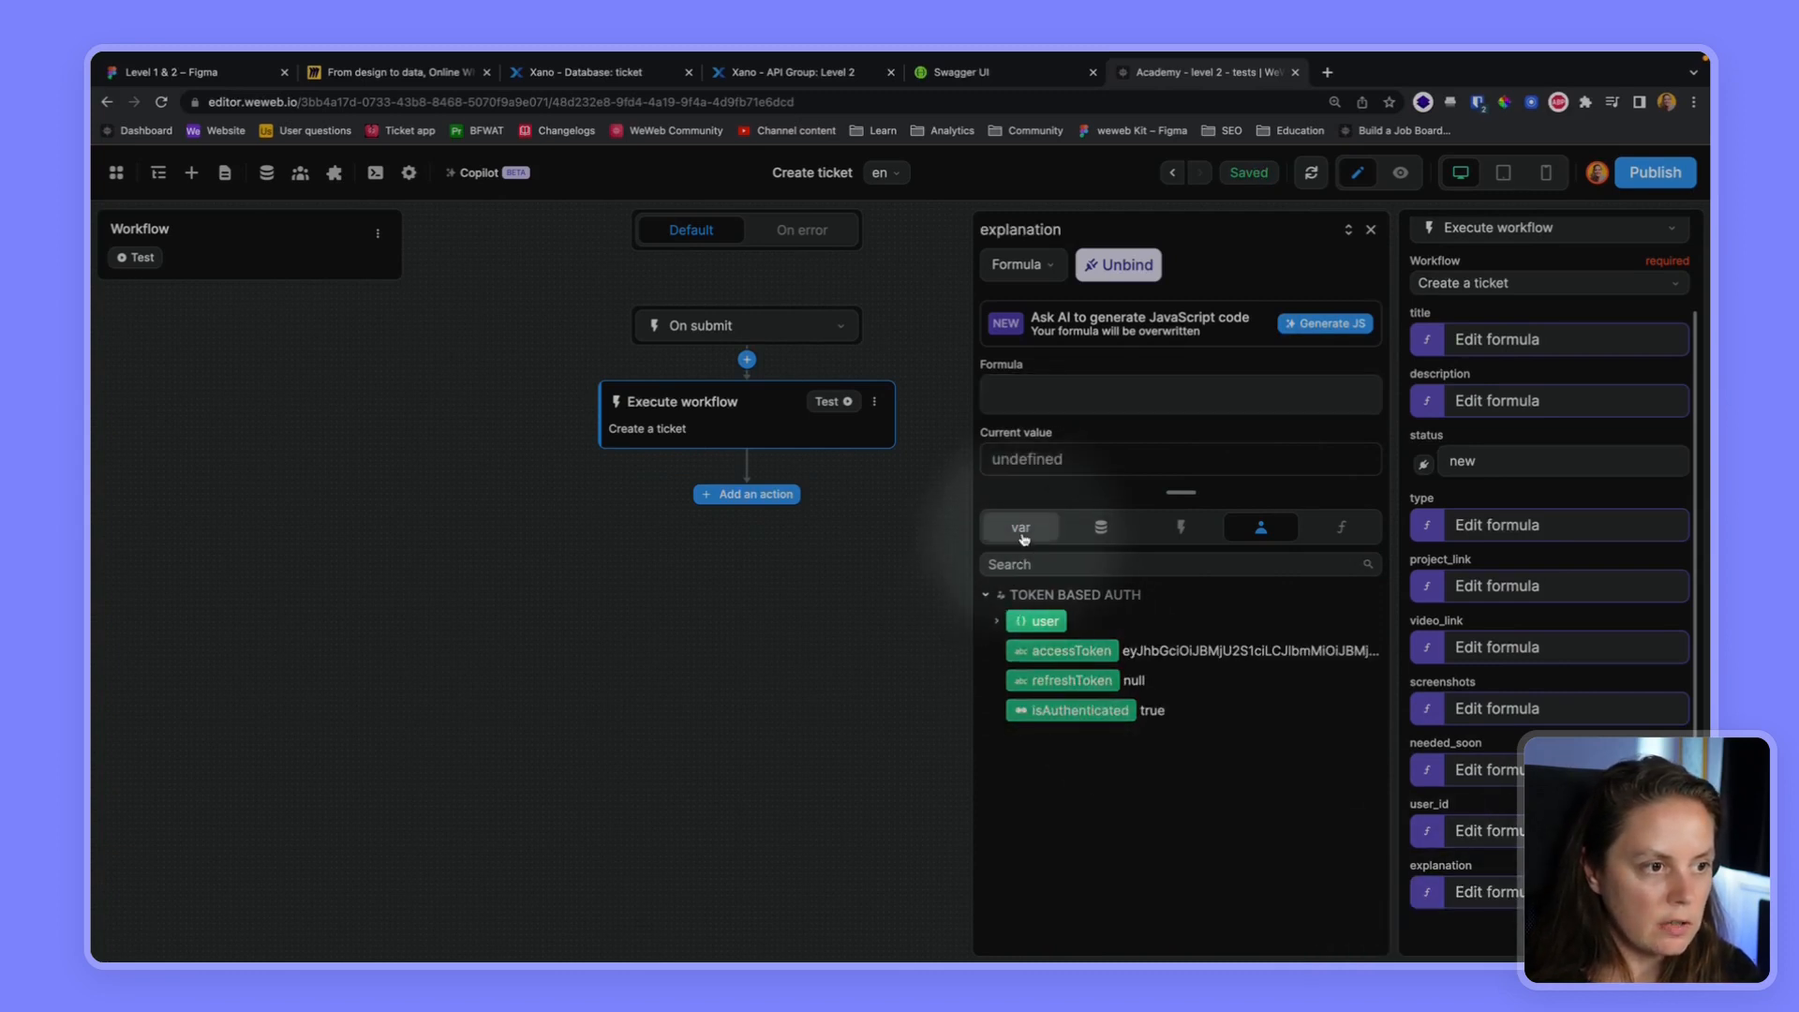
{"action": "left_click", "coordinate": [1017, 562]}
{"action": "type", "text": "urge"}
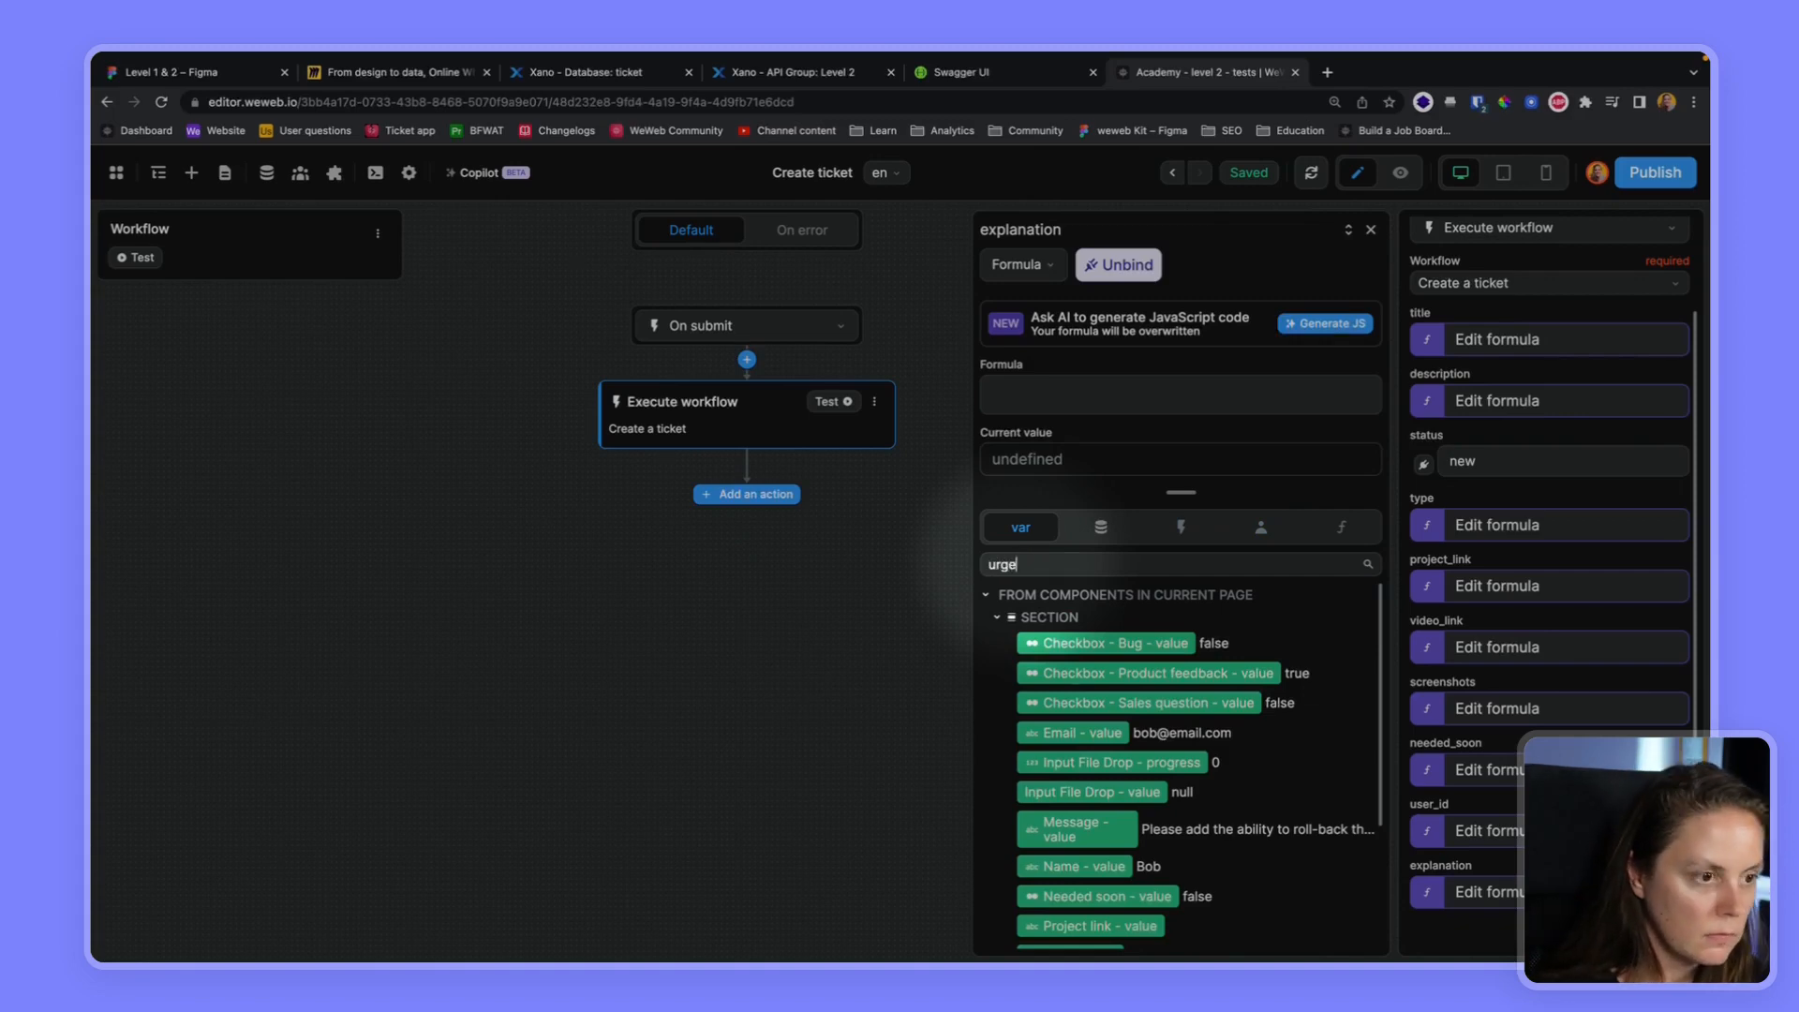
{"action": "left_click", "coordinate": [1031, 640]}
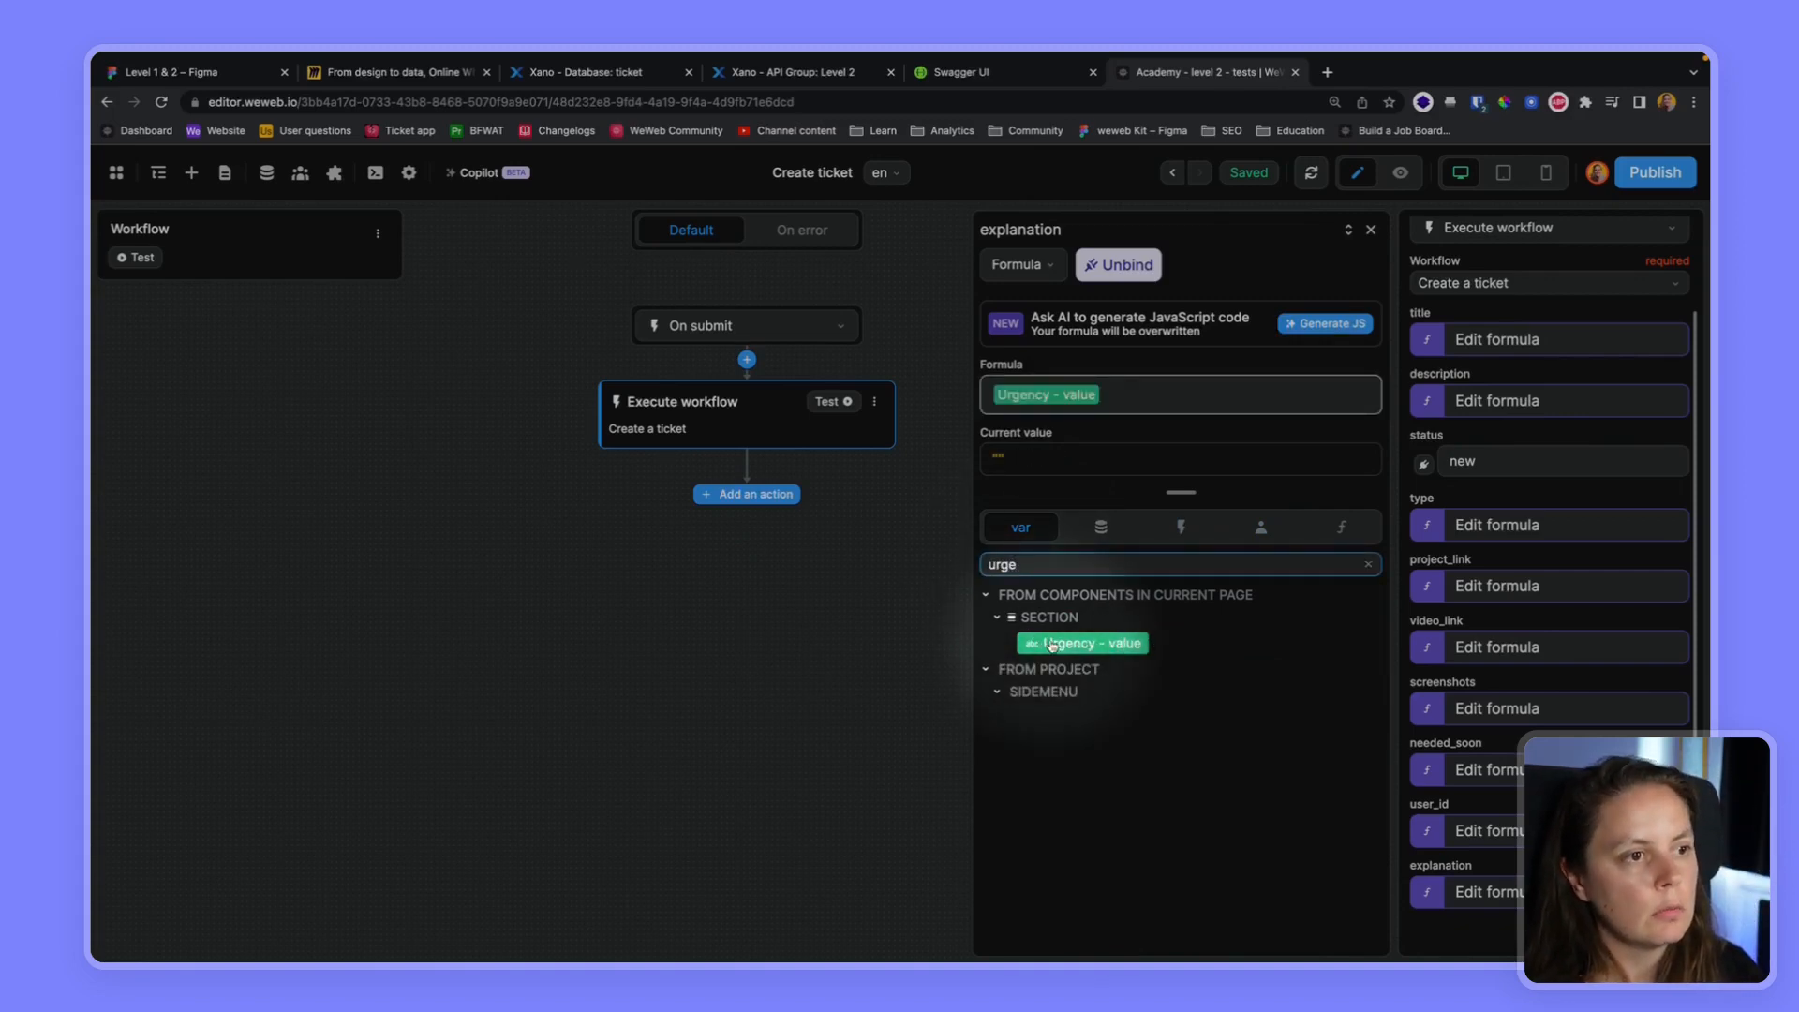
{"action": "left_click", "coordinate": [1371, 231]}
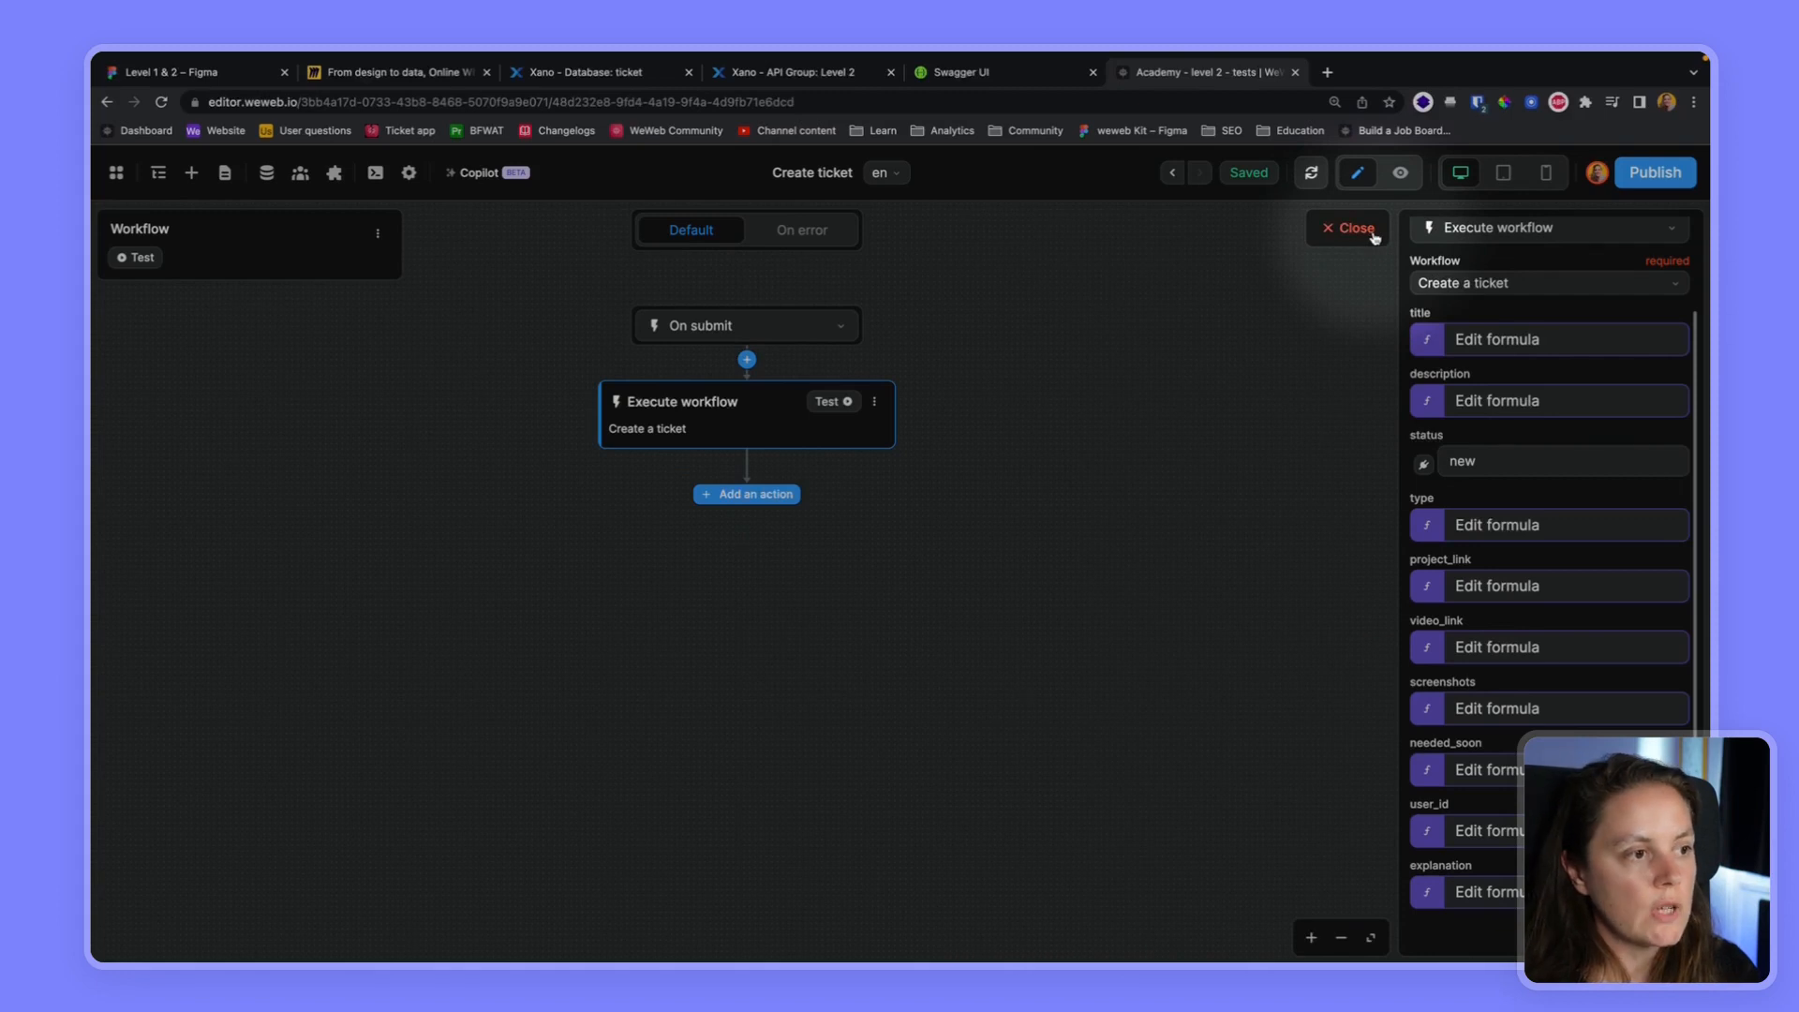
Close the workflow editor and submit the filled-in ticket form in preview mode
{"action": "left_click", "coordinate": [1372, 234]}
{"action": "left_click", "coordinate": [1399, 173]}
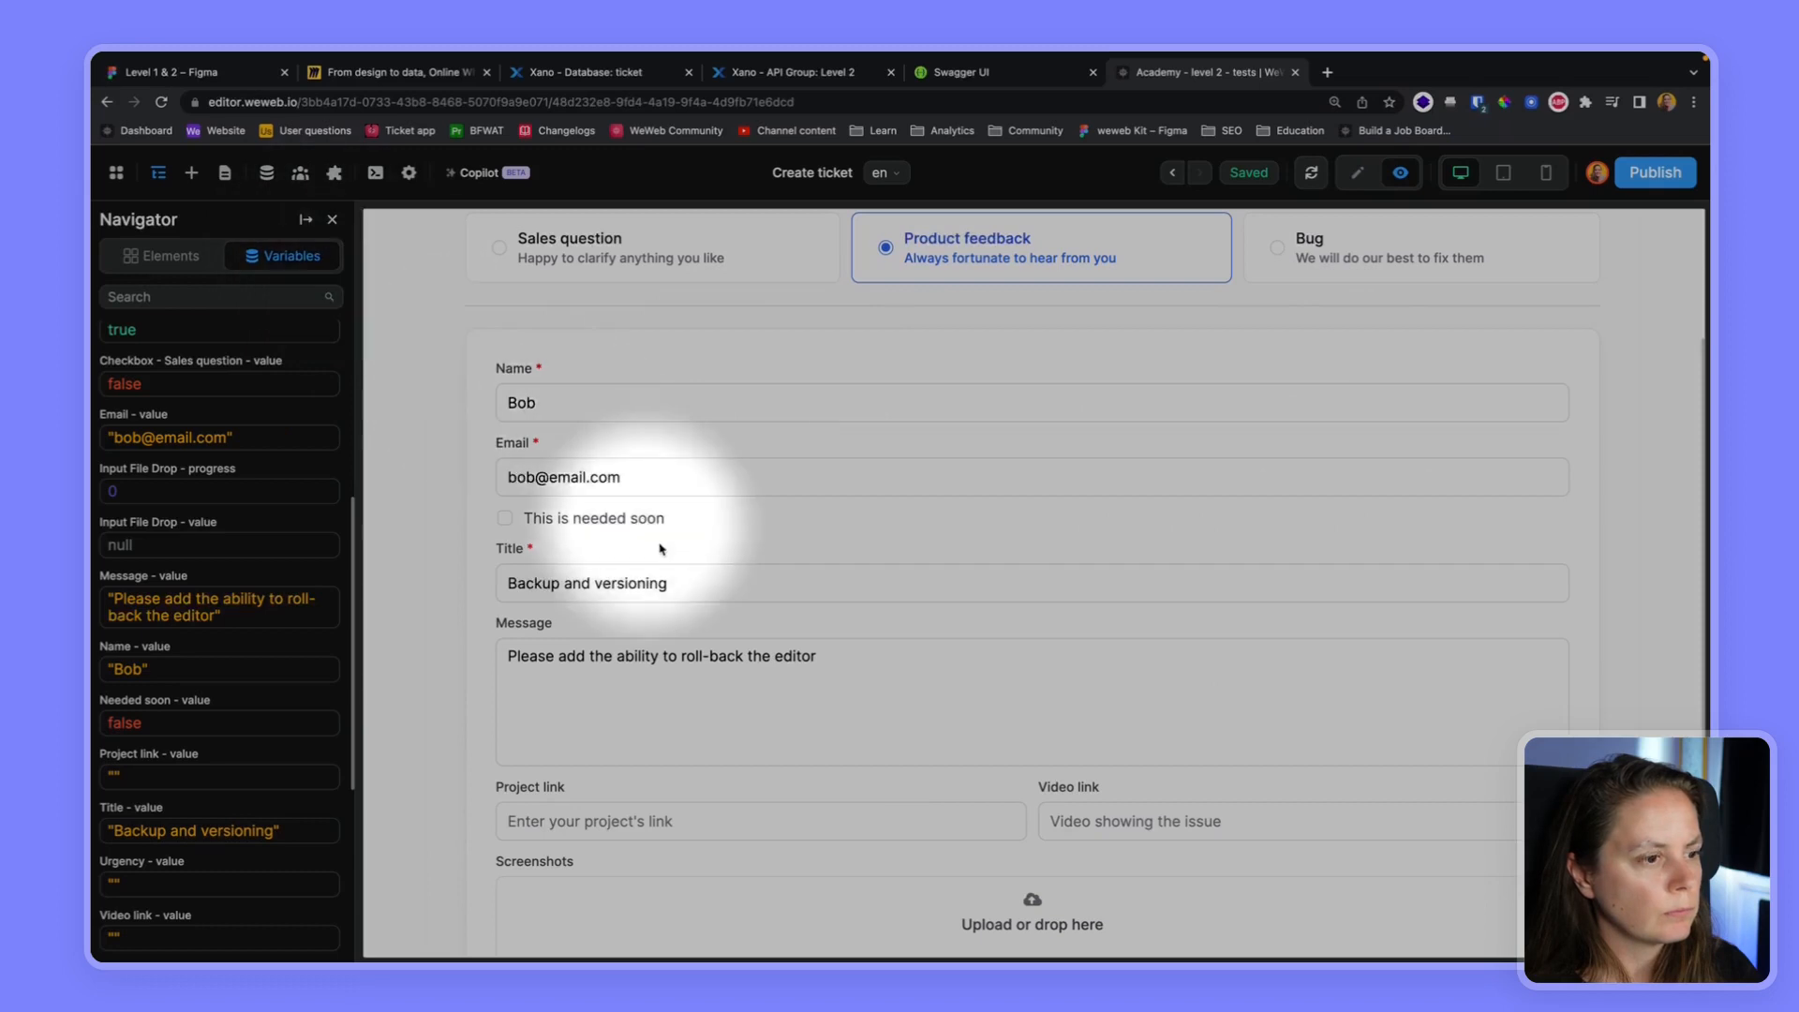
{"action": "scroll", "coordinate": [662, 551], "scroll_direction": "down", "scroll_amount": 3}
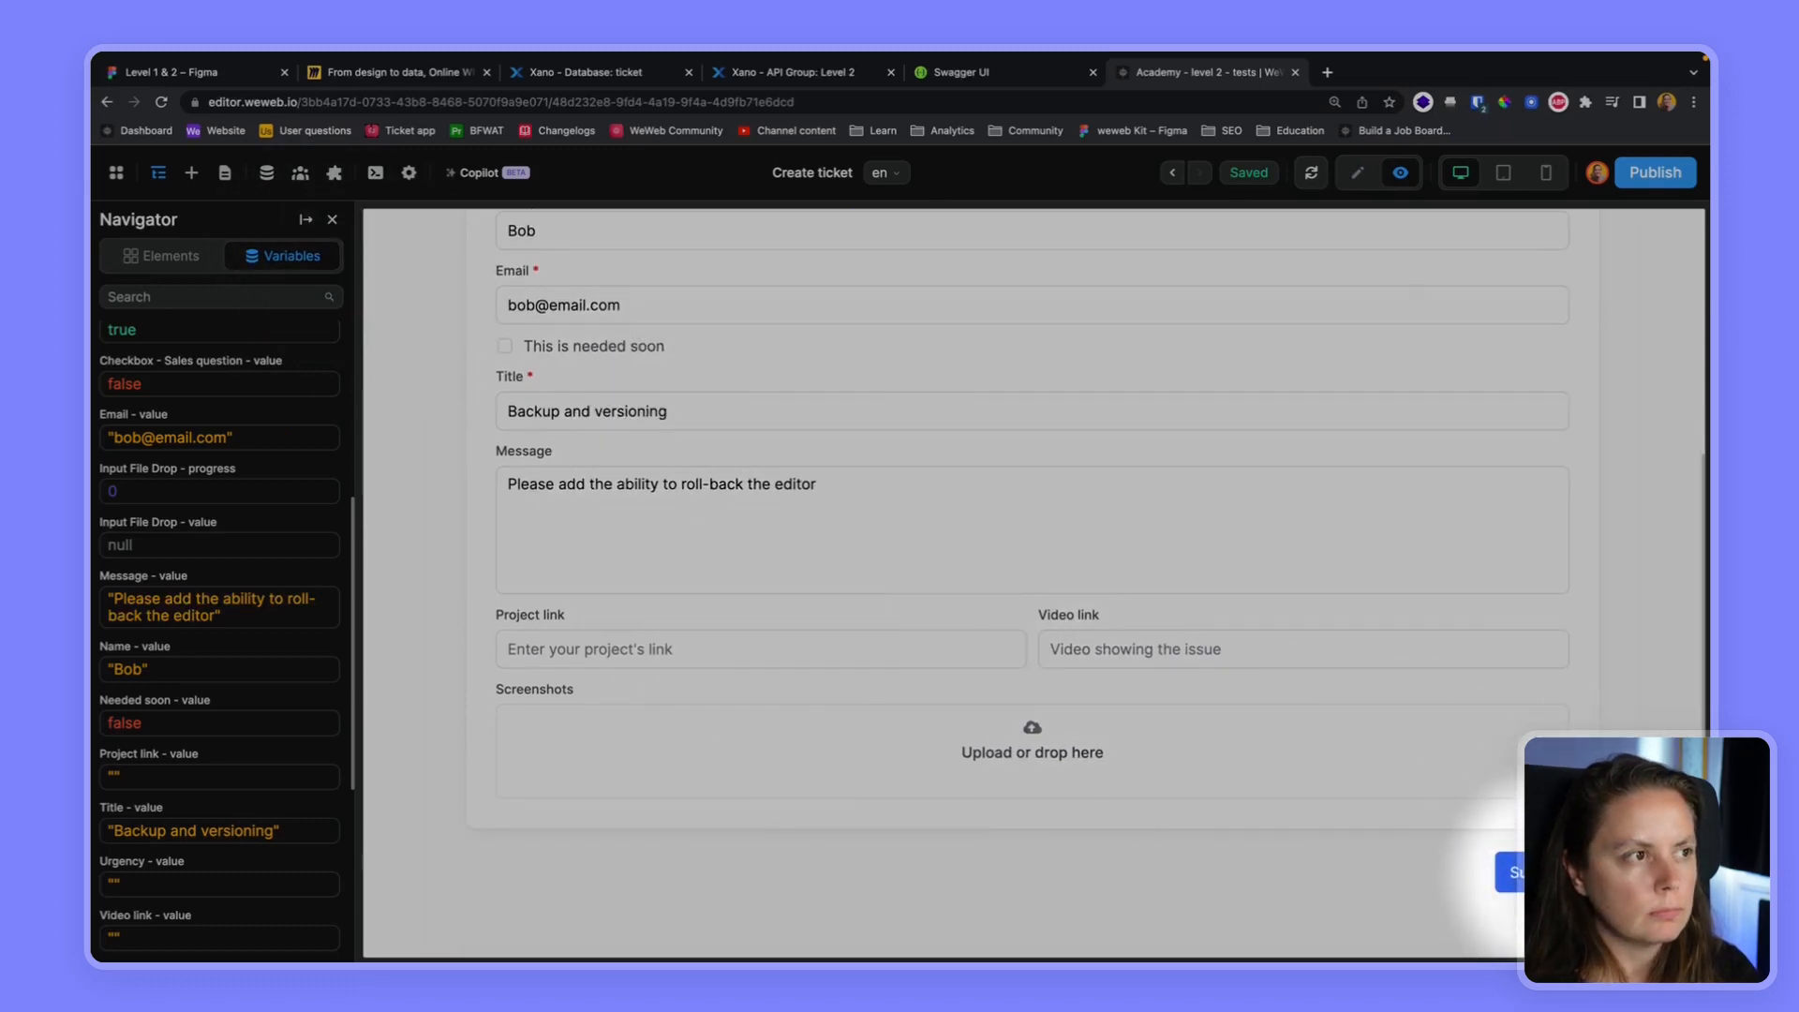
In Xano, filter the ticket table by id == 1003 and check all fields of the submitted record
{"action": "left_click", "coordinate": [628, 75]}
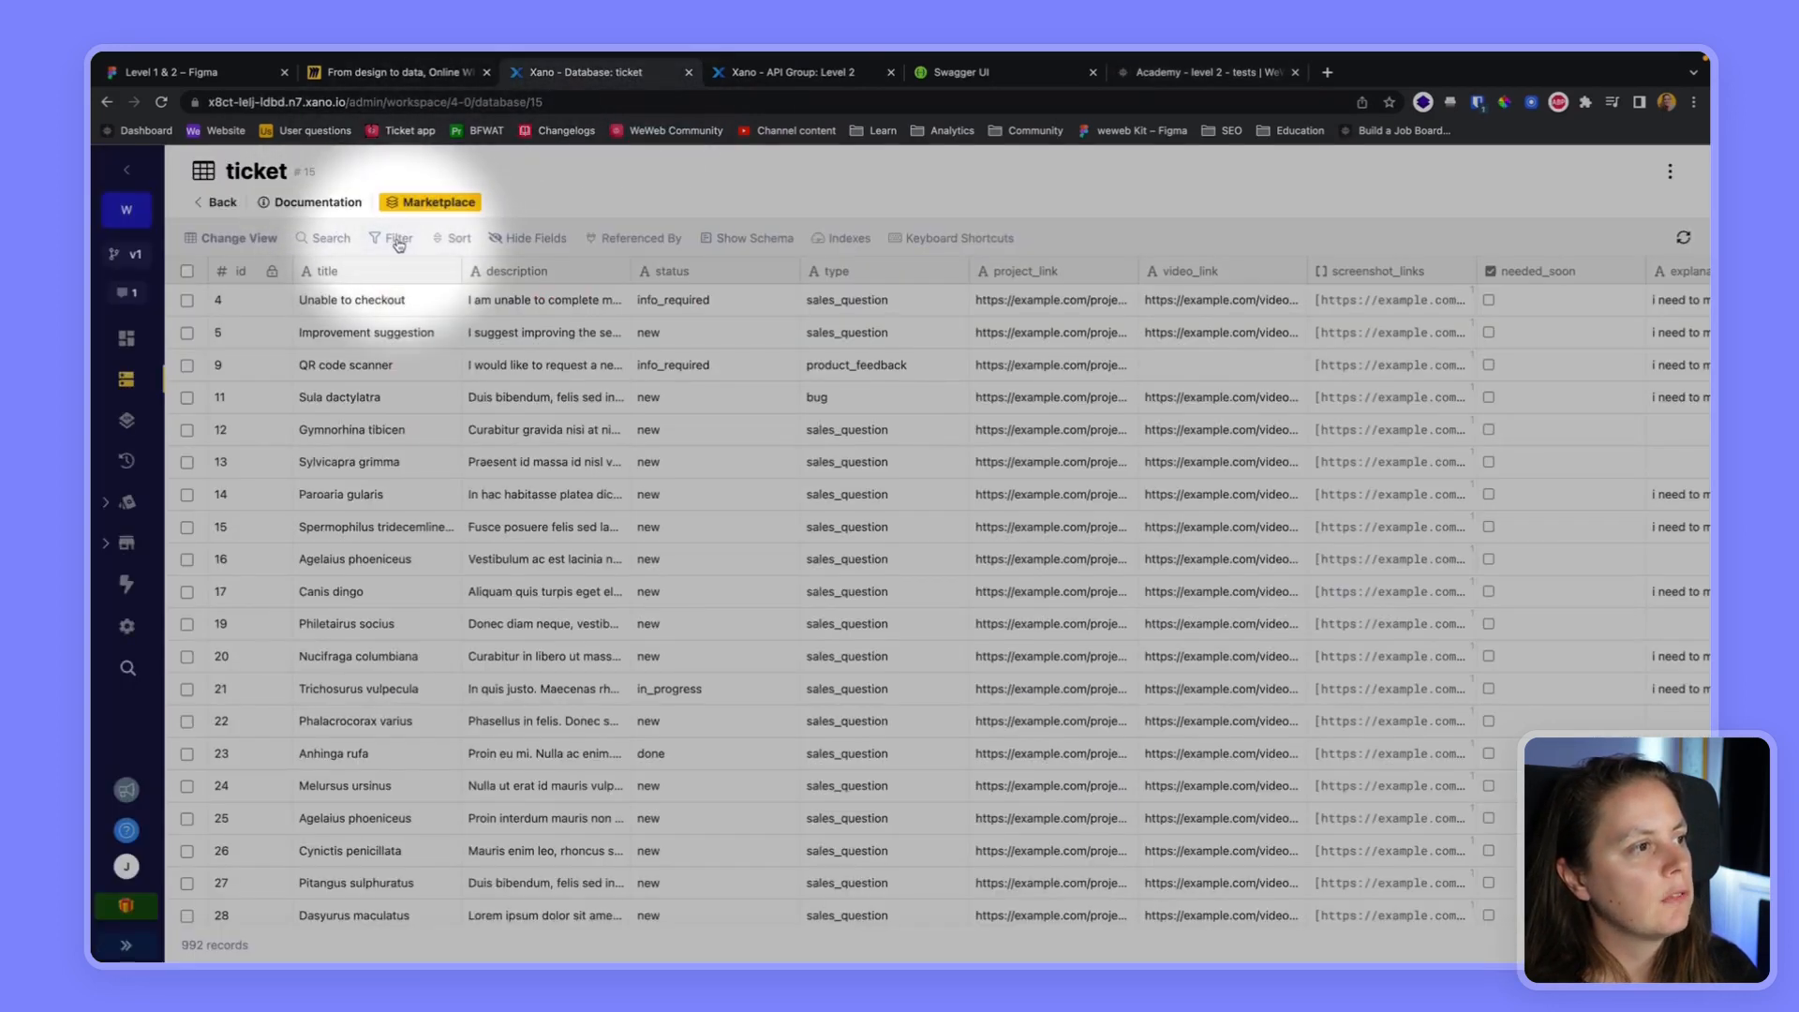
{"action": "left_click", "coordinate": [397, 239]}
{"action": "left_click", "coordinate": [395, 321]}
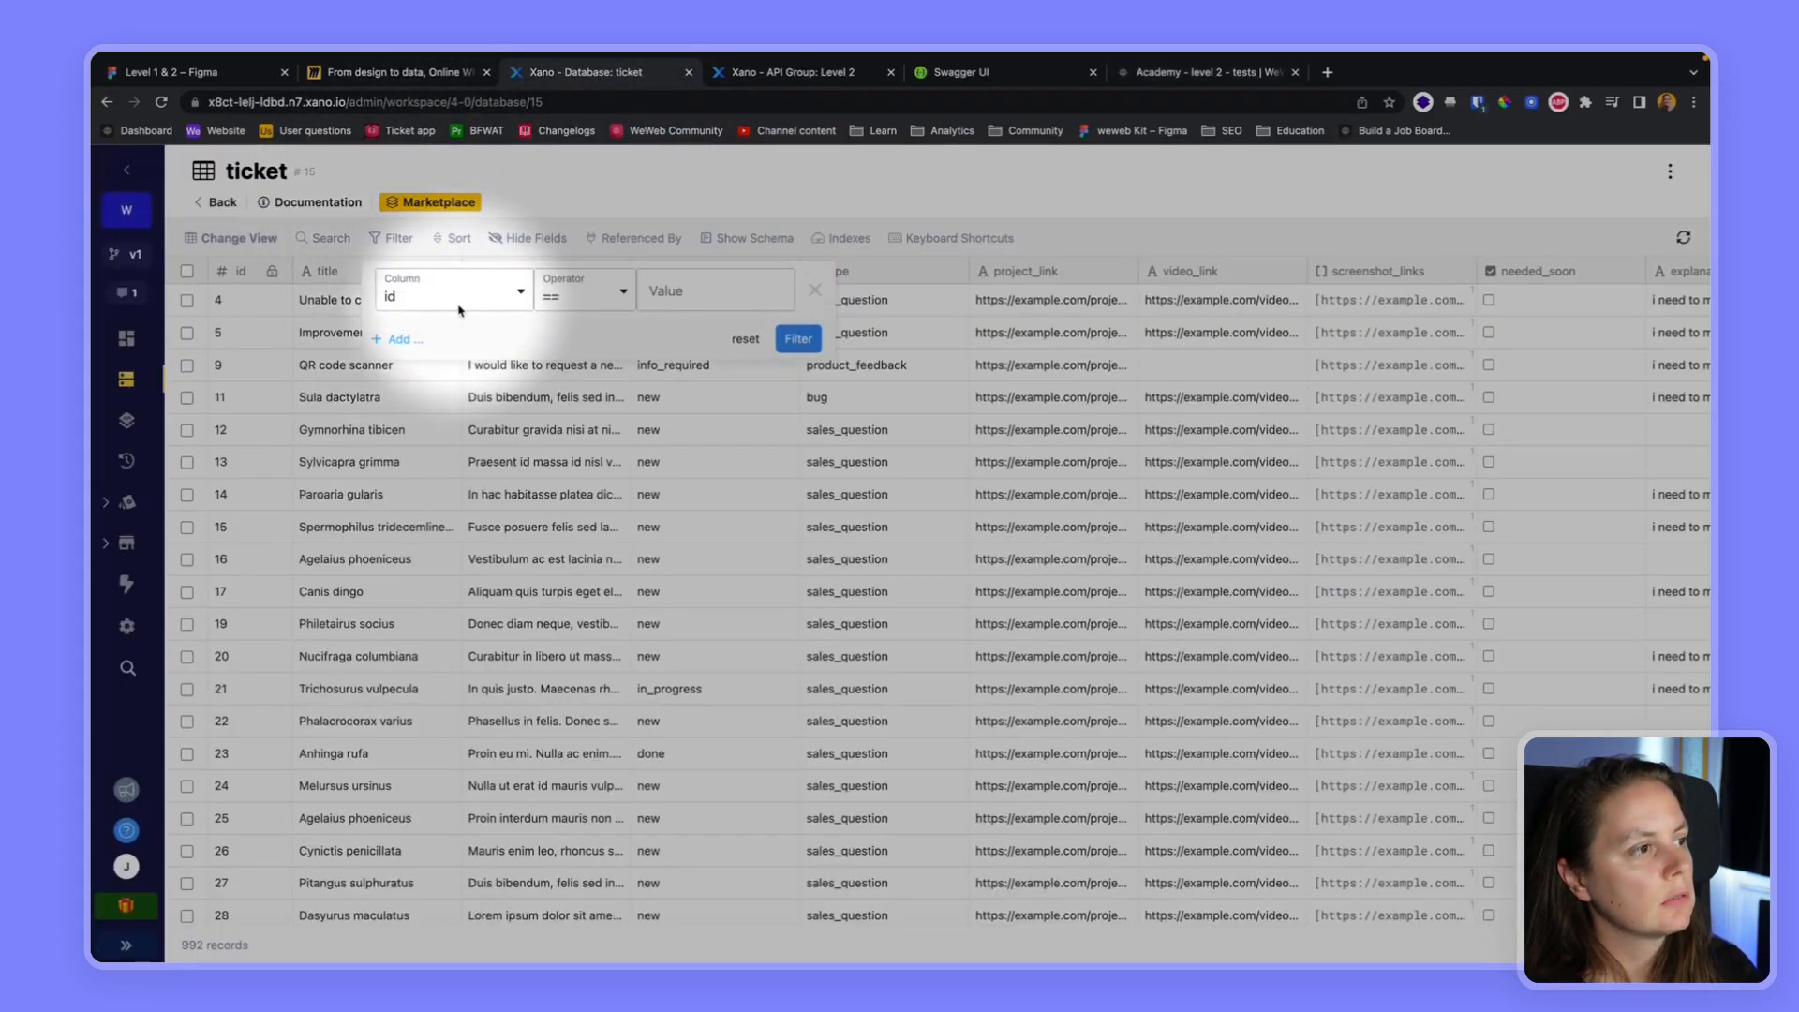
{"action": "left_click", "coordinate": [707, 298]}
{"action": "type", "text": "1000"}
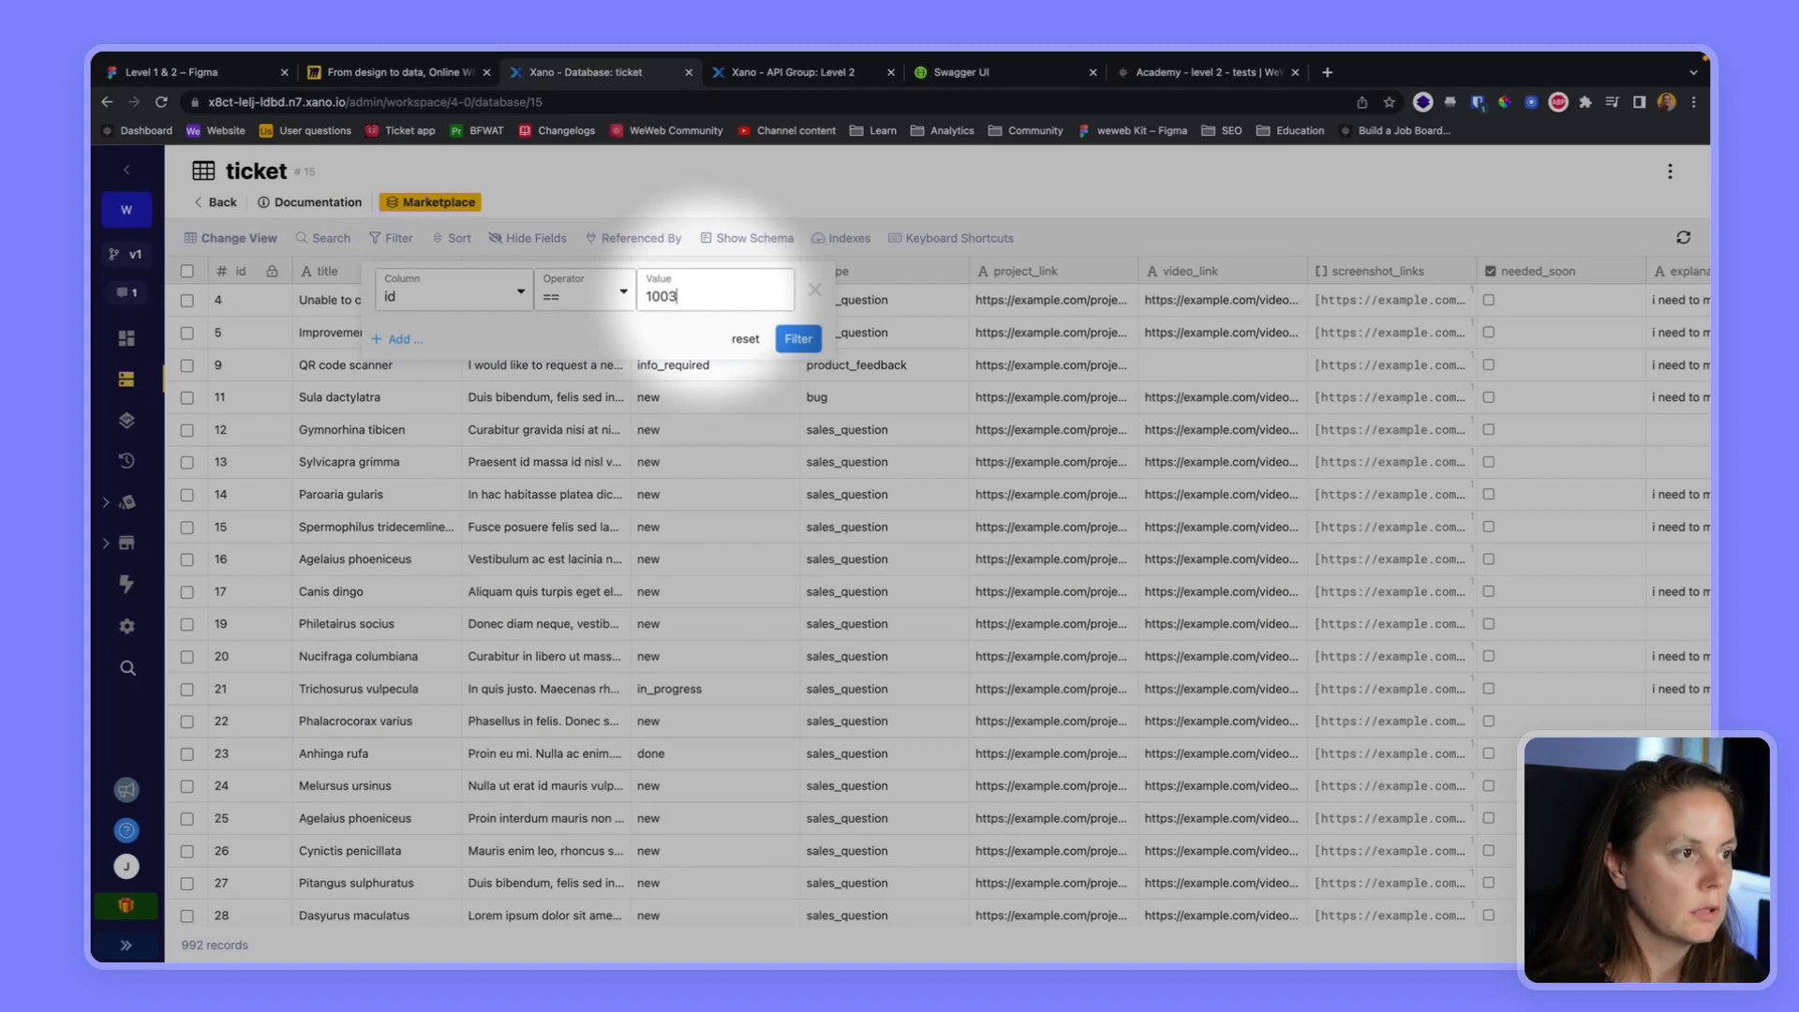
{"action": "left_click", "coordinate": [798, 338]}
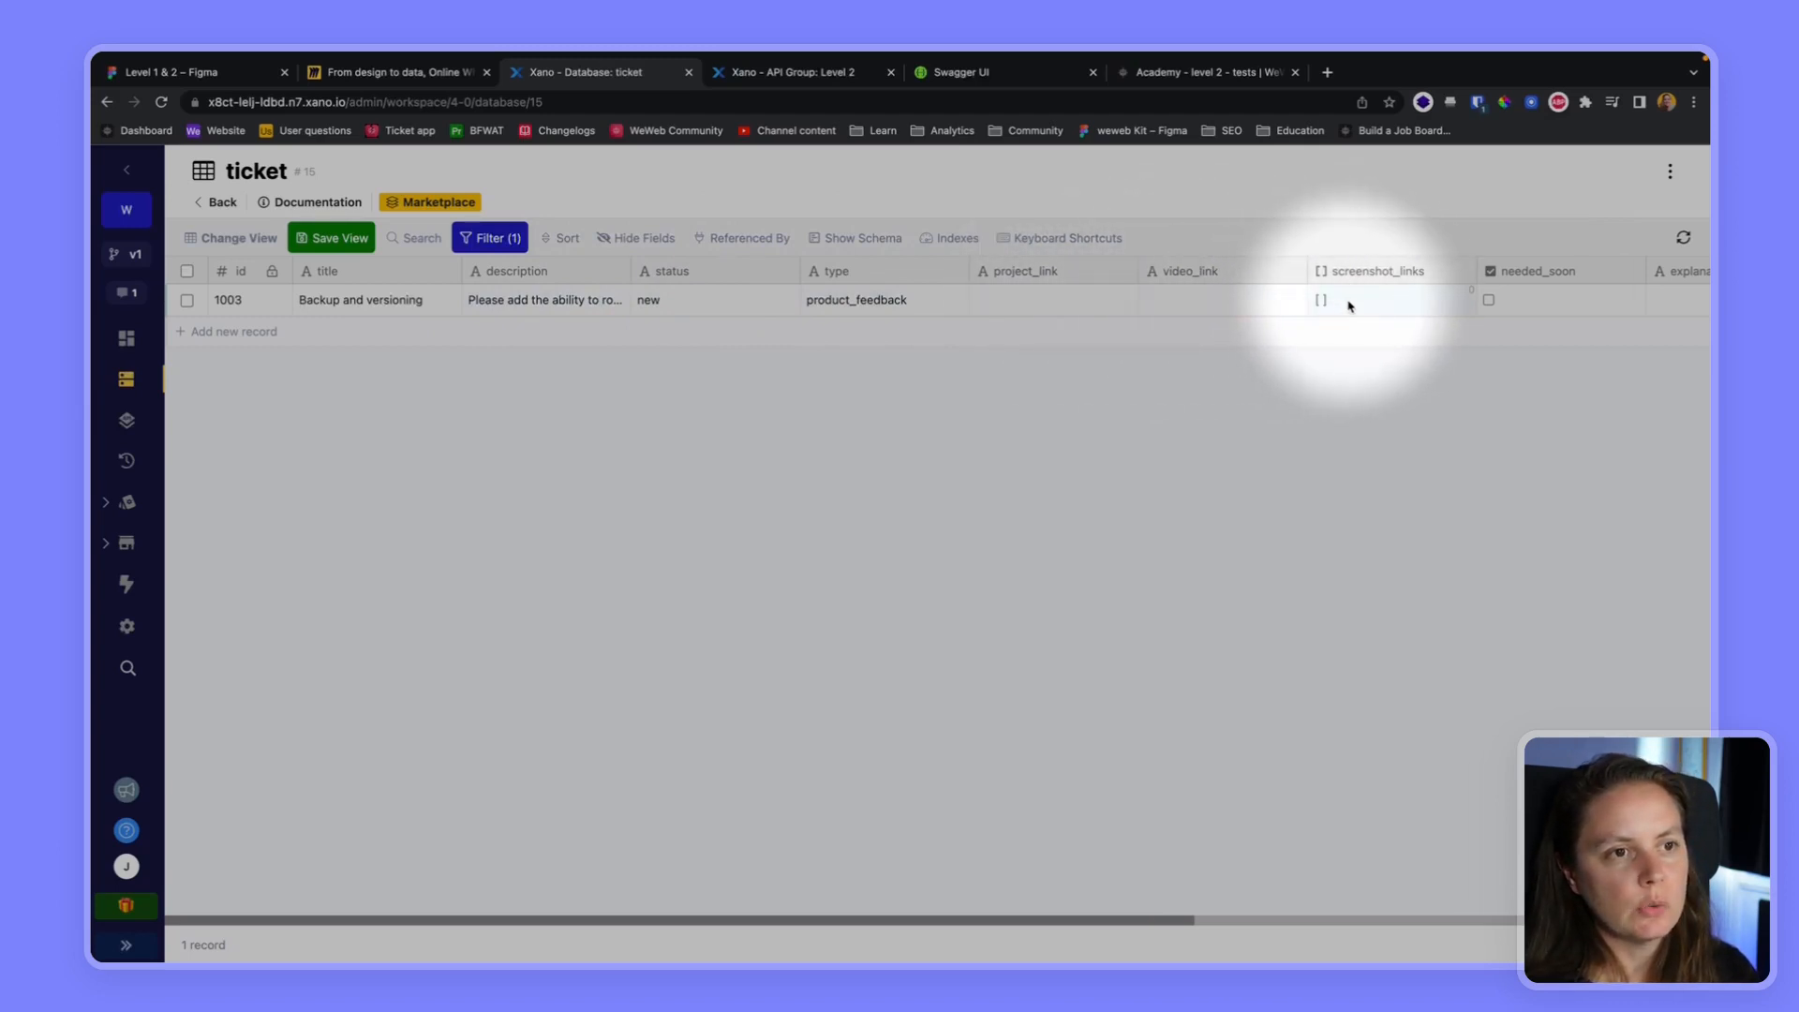
{"action": "scroll", "coordinate": [1536, 310], "scroll_direction": "right", "scroll_amount": 5}
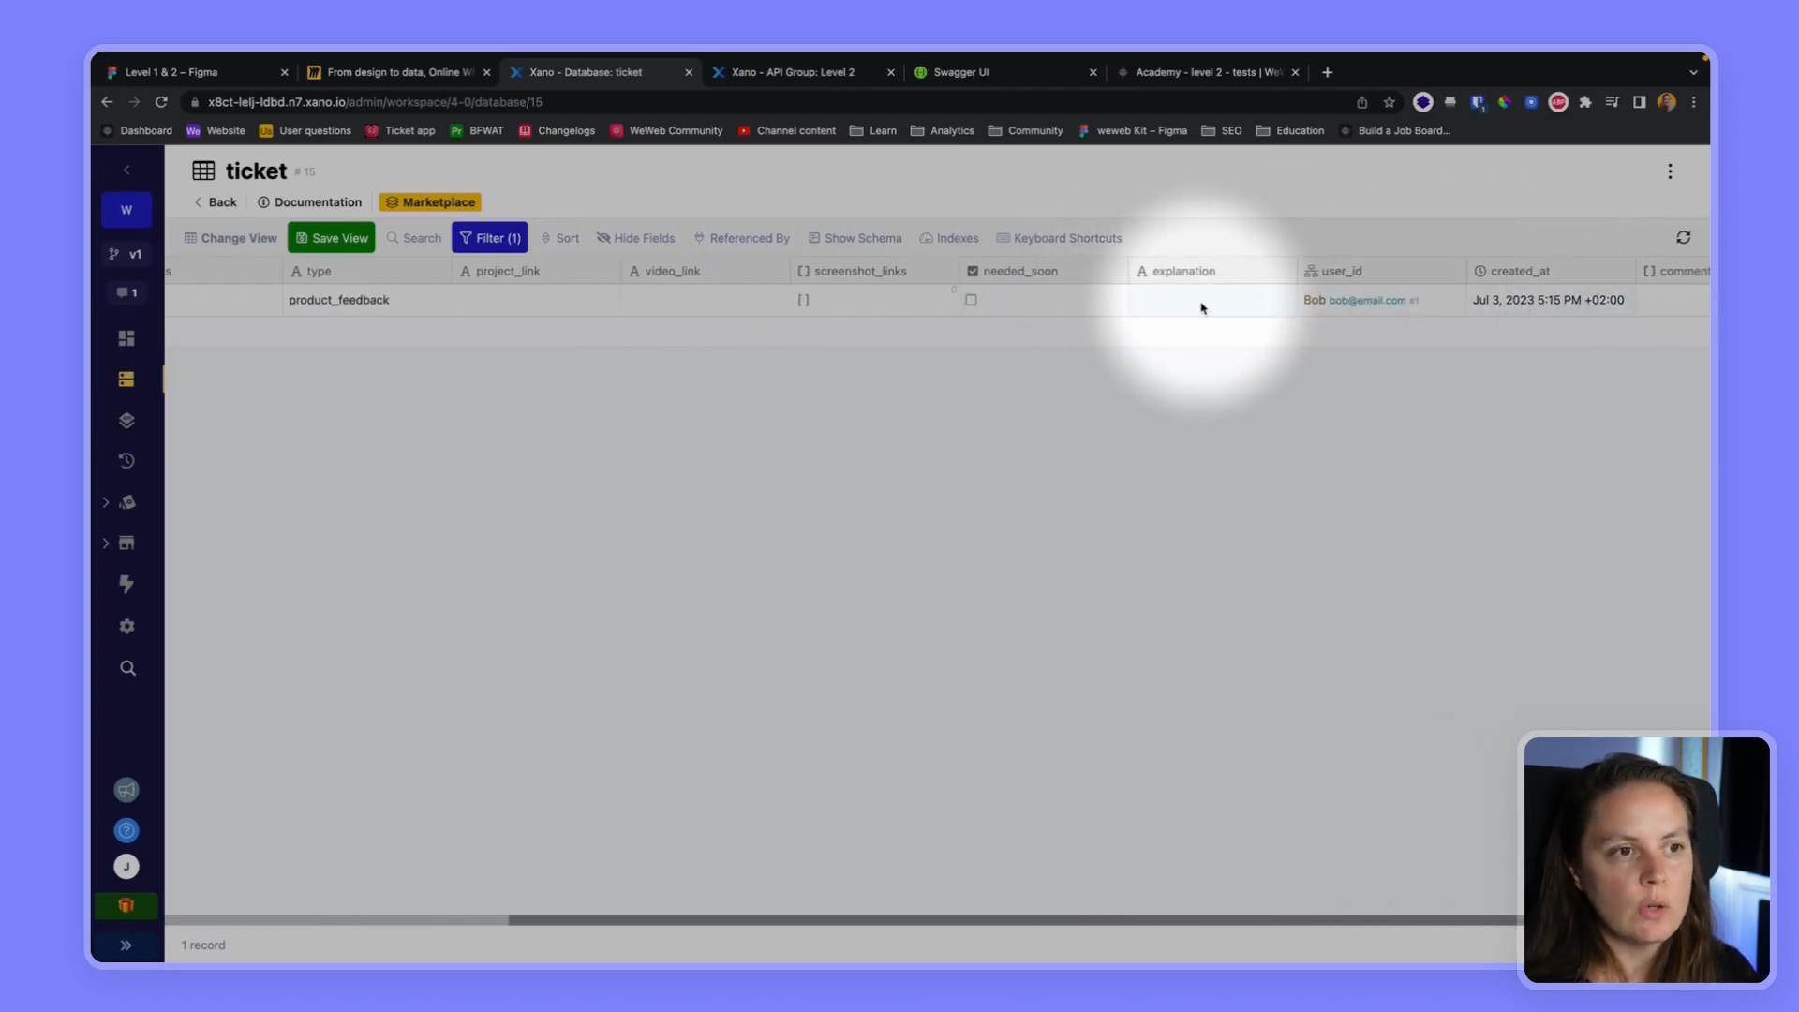
{"action": "scroll", "coordinate": [1201, 309], "scroll_direction": "right", "scroll_amount": 2}
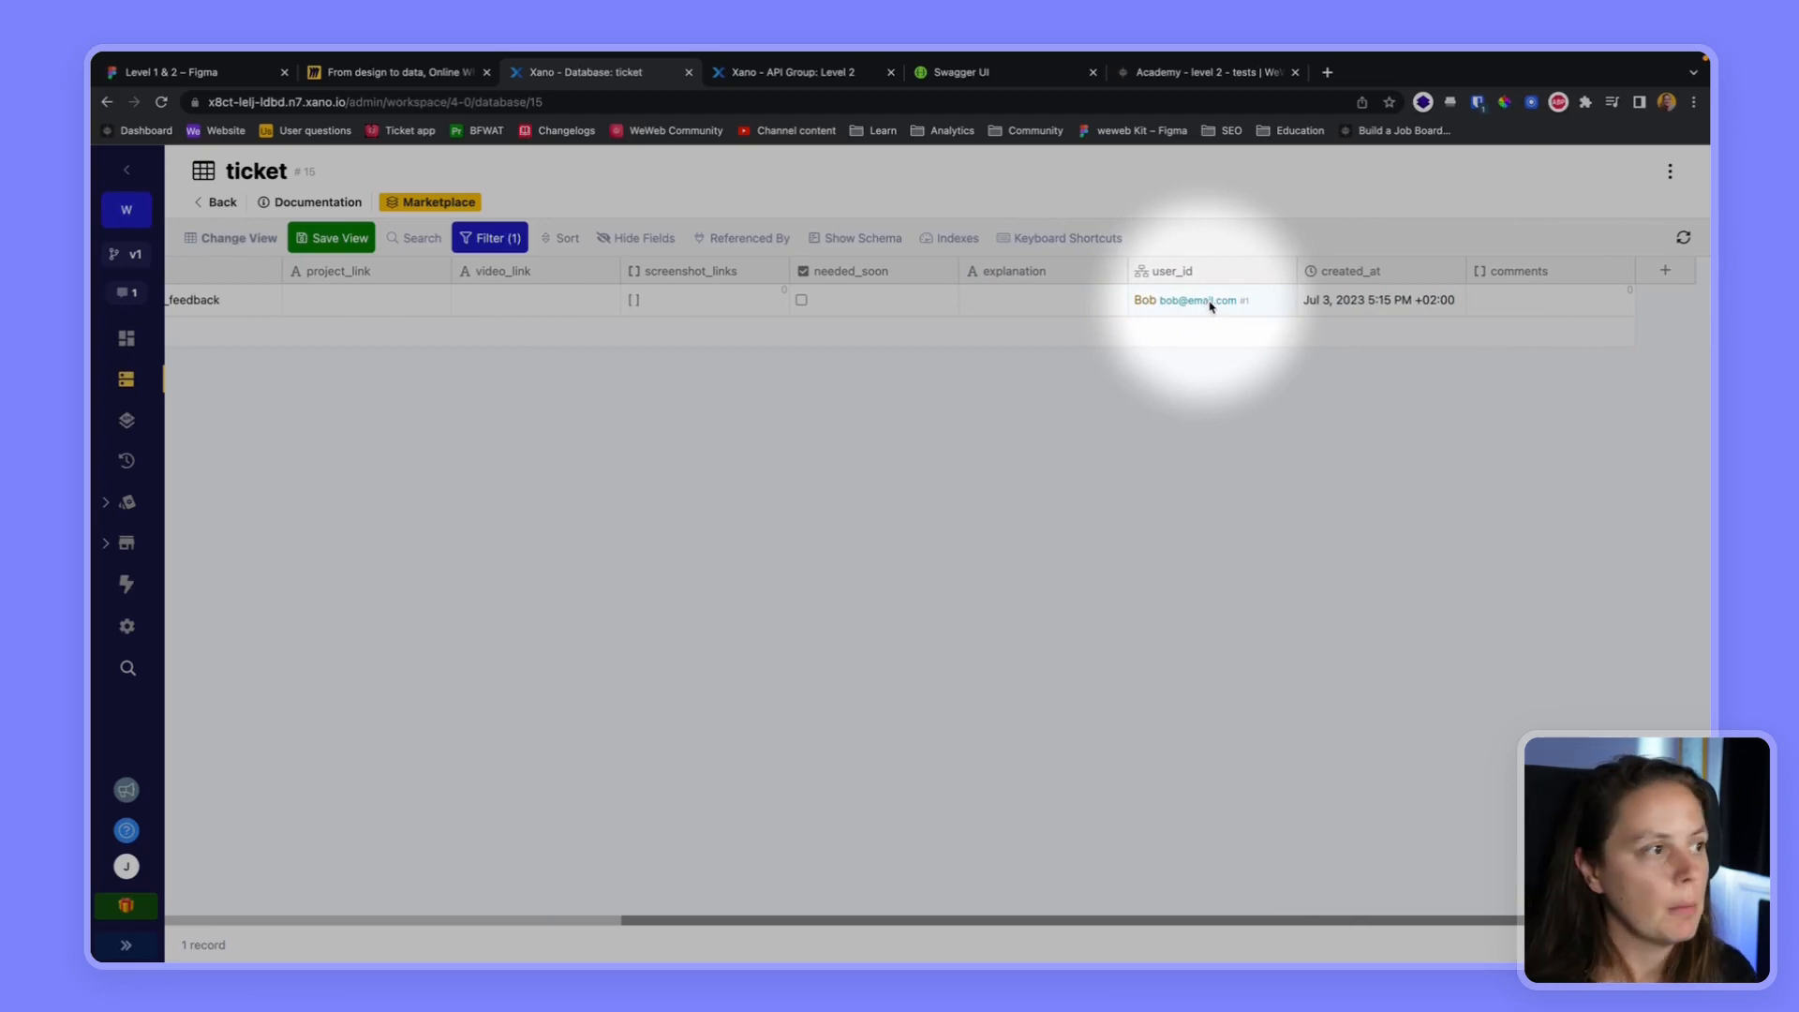
{"action": "scroll", "coordinate": [1210, 305], "scroll_direction": "left", "scroll_amount": 7}
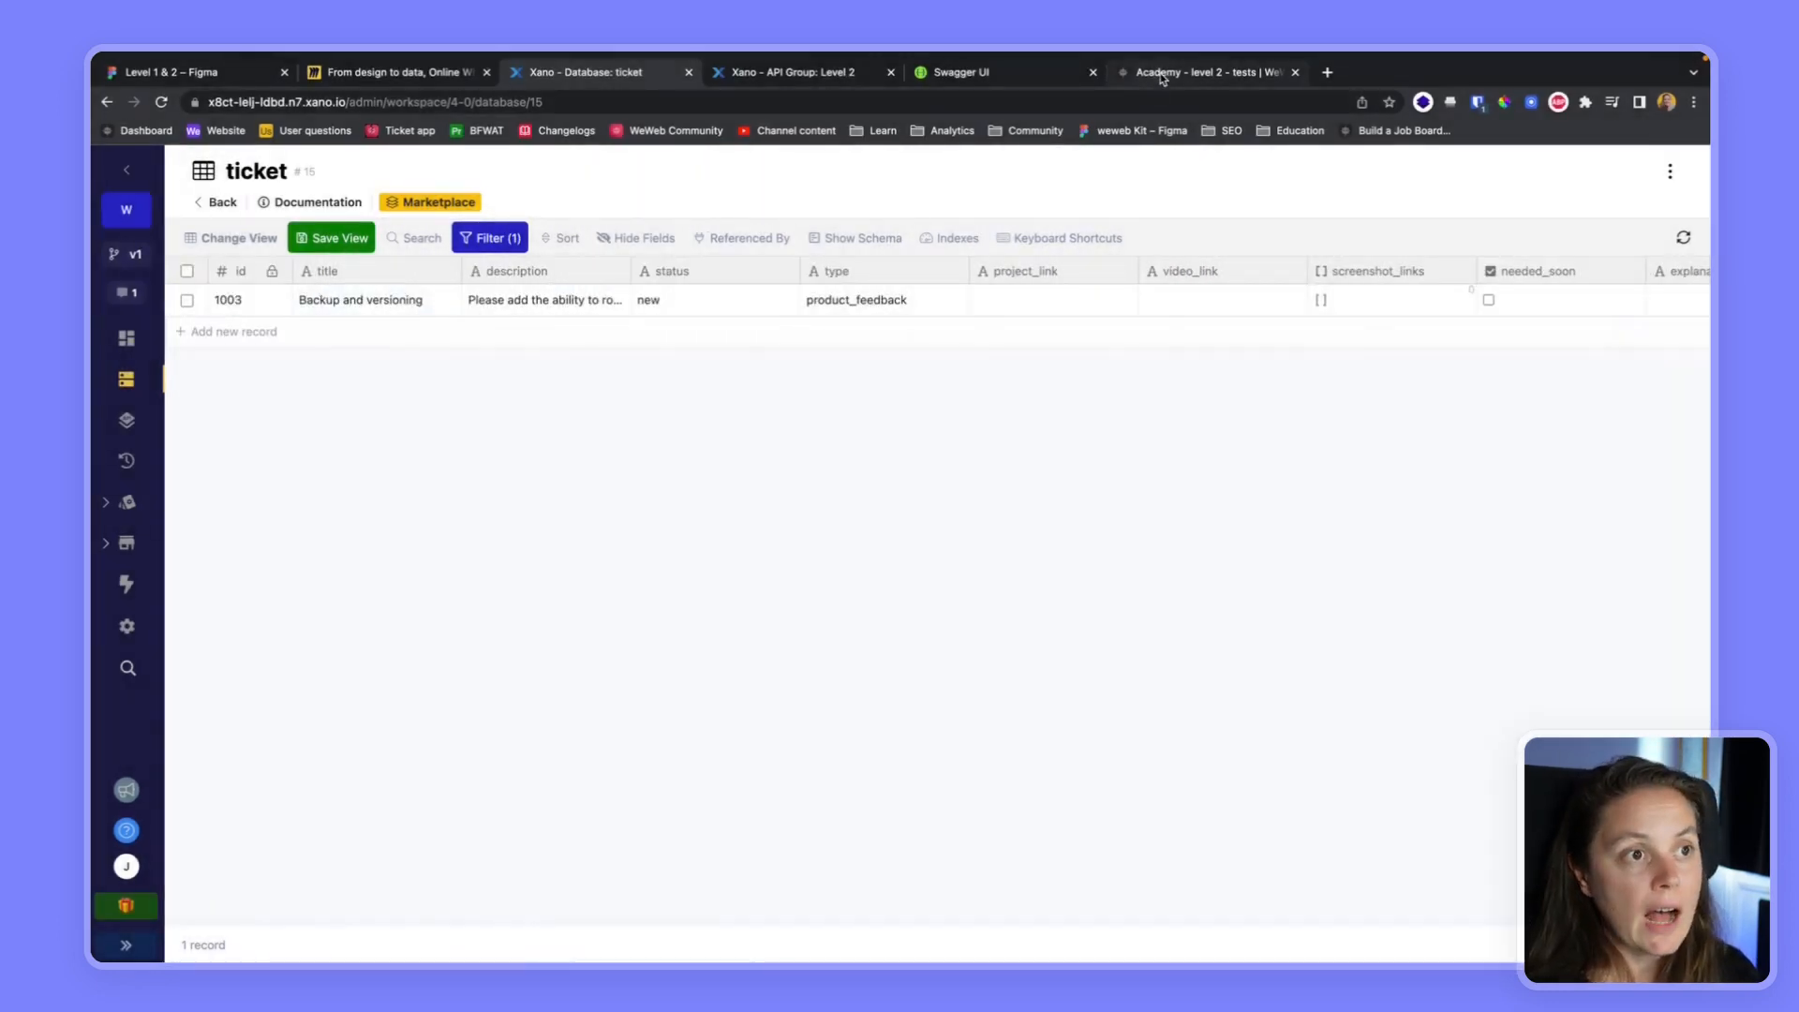
Return to the WeWeb editor and open the "Create a ticket" workflow from the project's Ticket folder
{"action": "left_click", "coordinate": [1166, 74]}
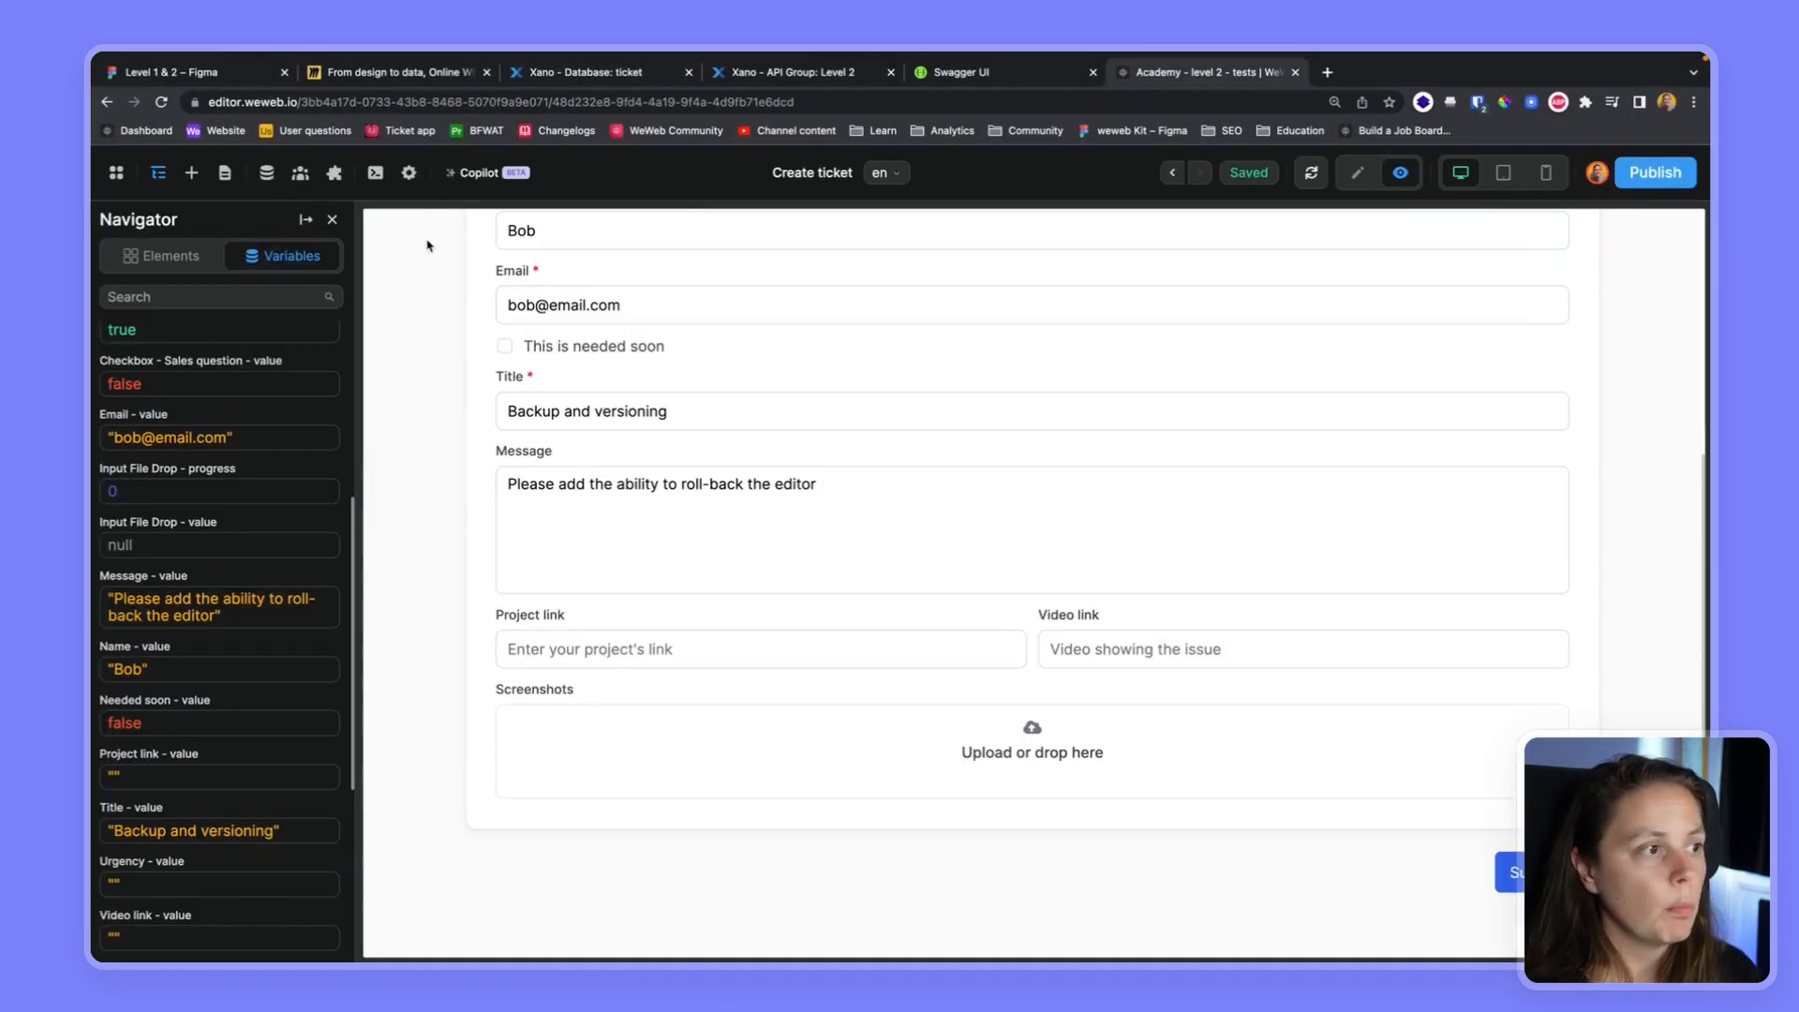
{"action": "left_click", "coordinate": [267, 174]}
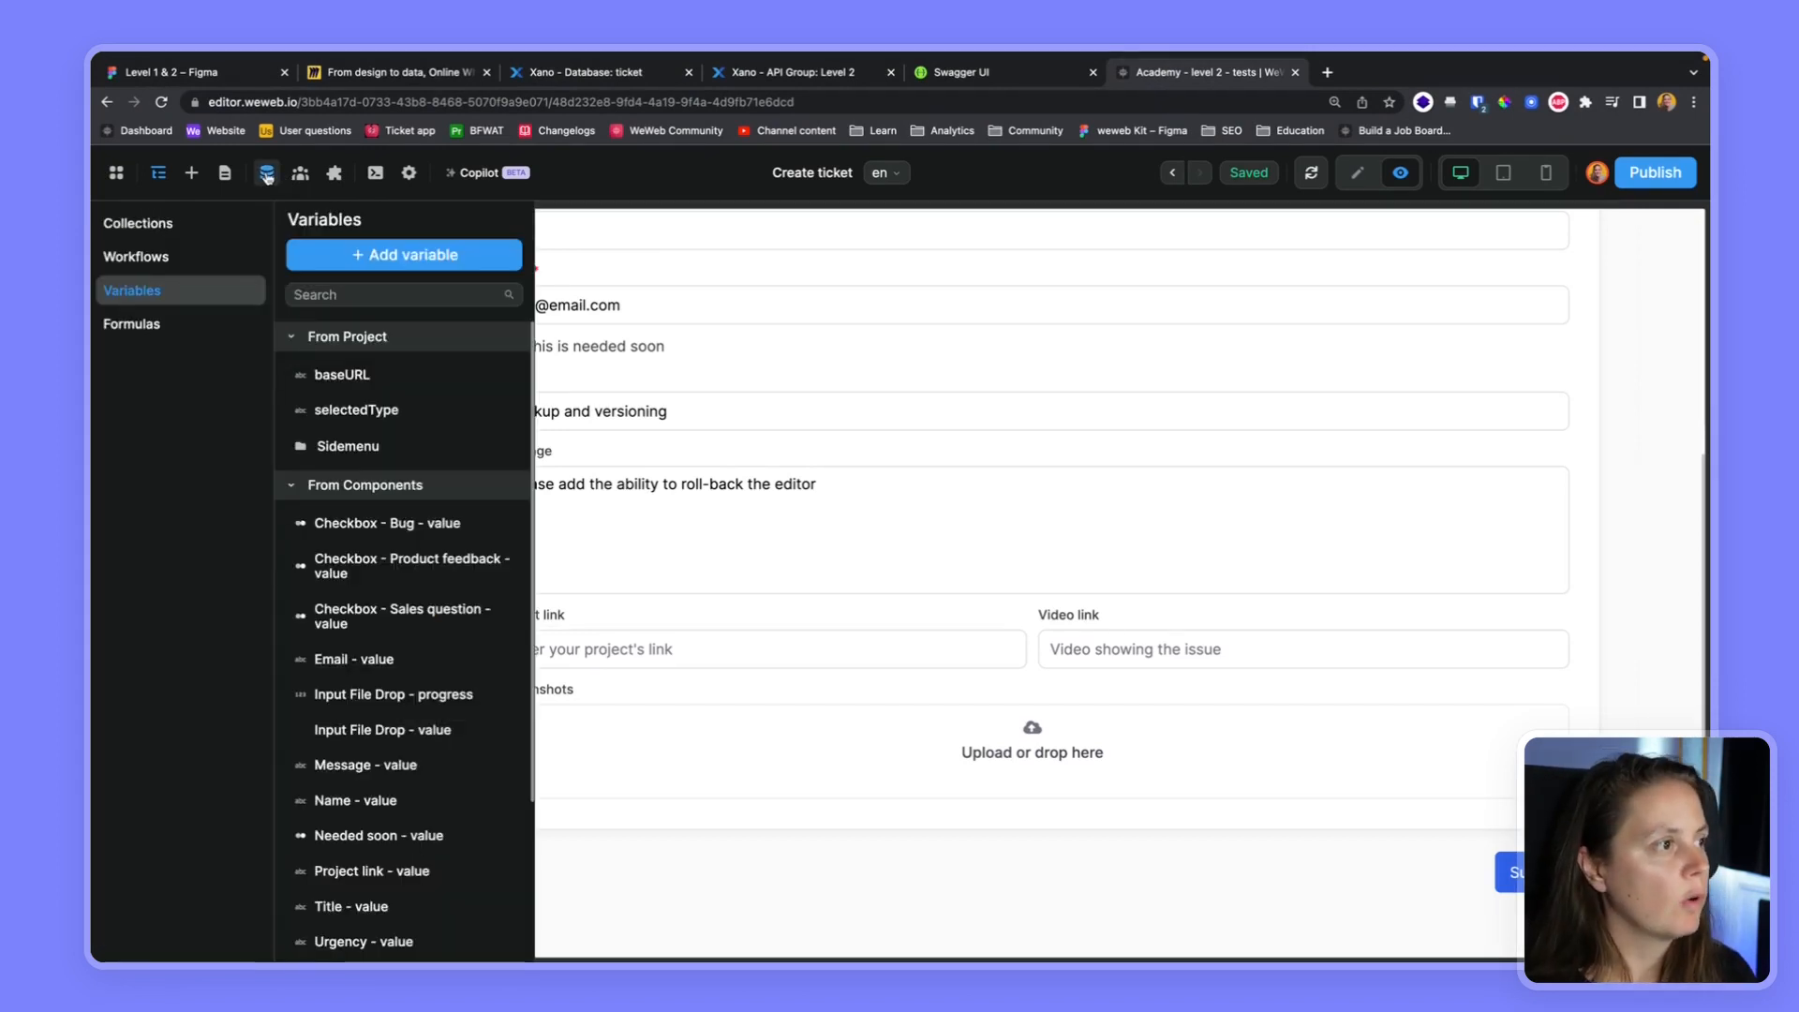
{"action": "left_click", "coordinate": [181, 258]}
{"action": "left_click", "coordinate": [373, 419]}
{"action": "left_click", "coordinate": [374, 450]}
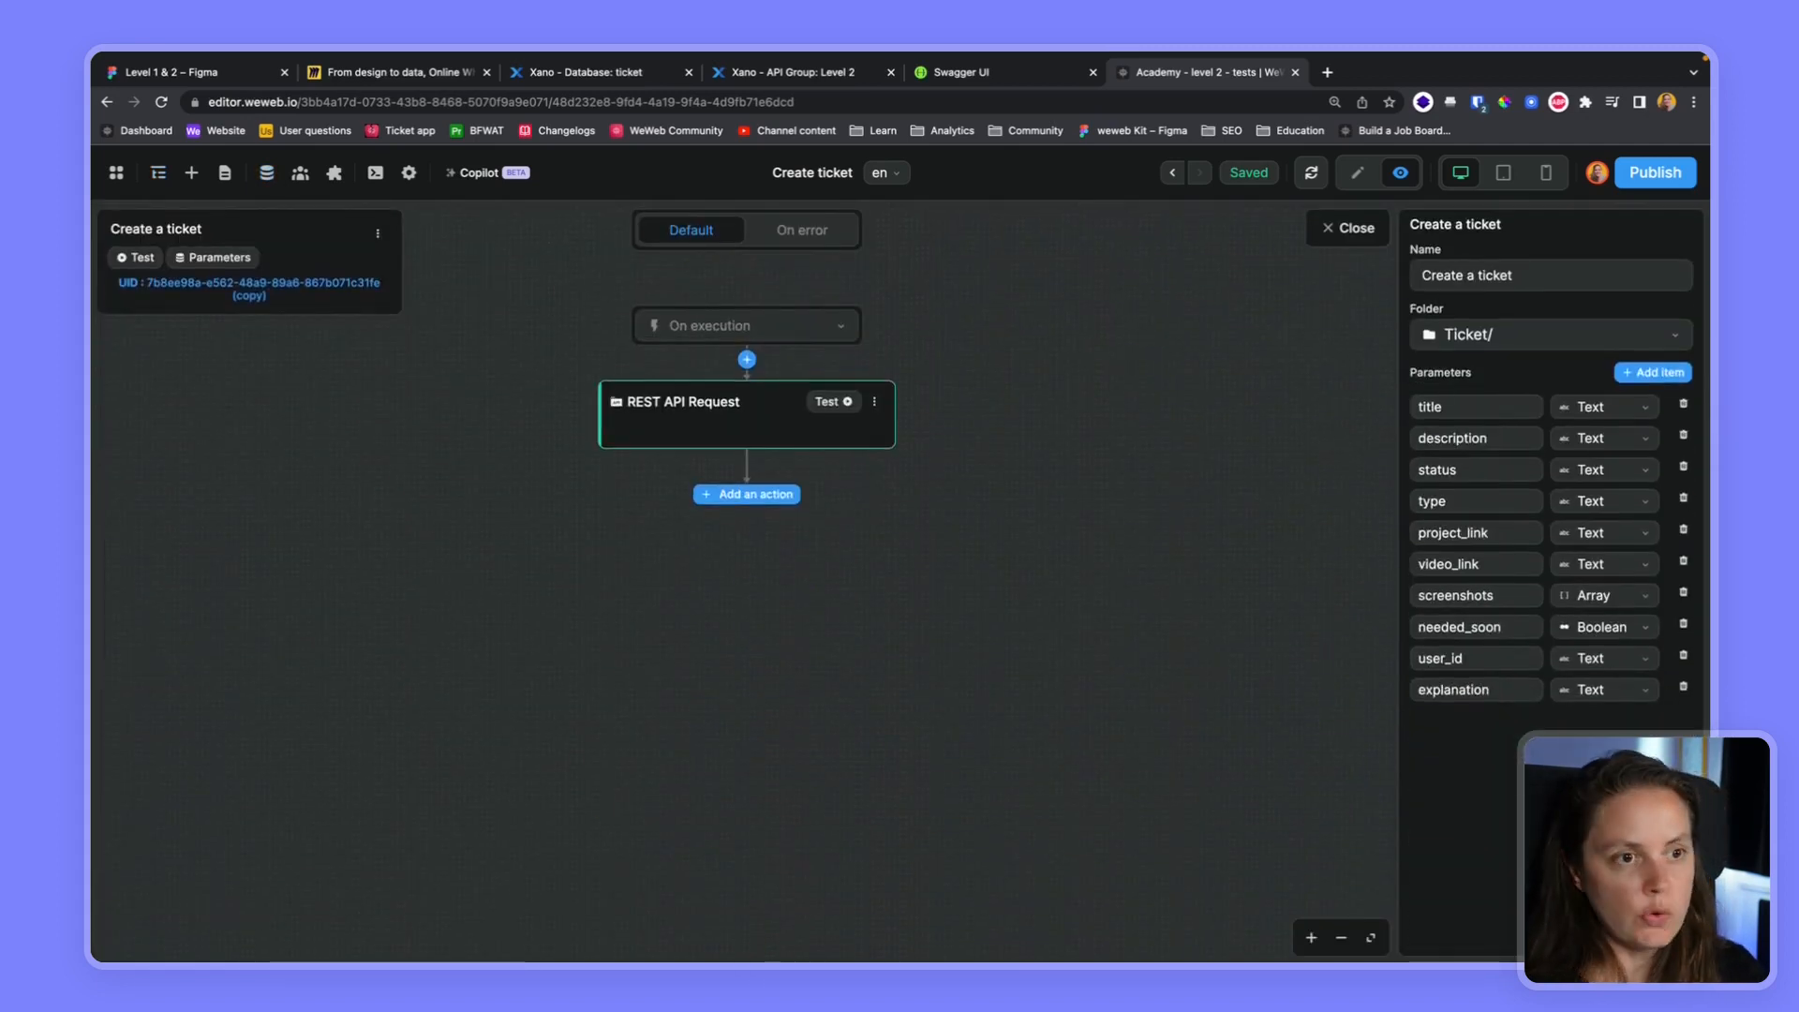